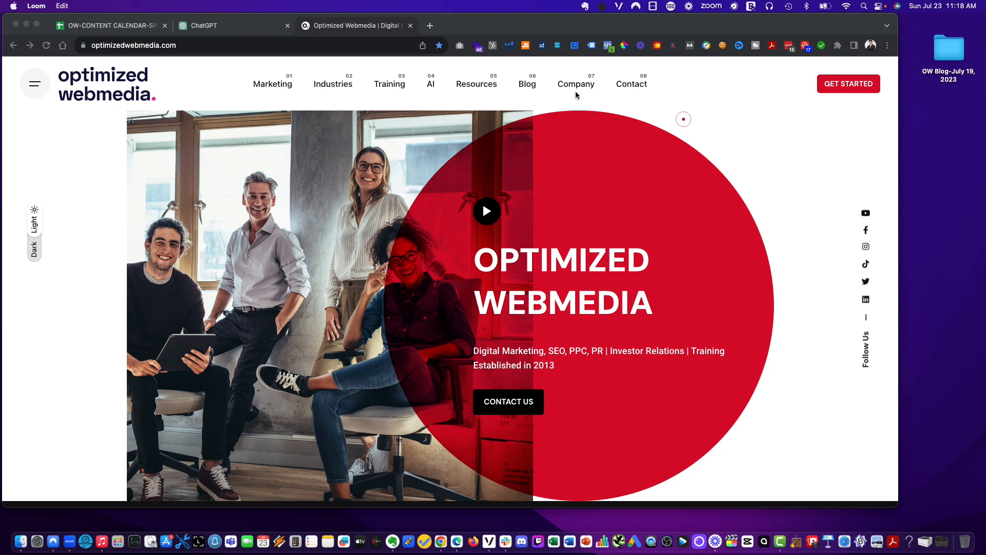
# Open the Blog page of the optimizedwebmedia.com website.
pyautogui.click(803, 166)
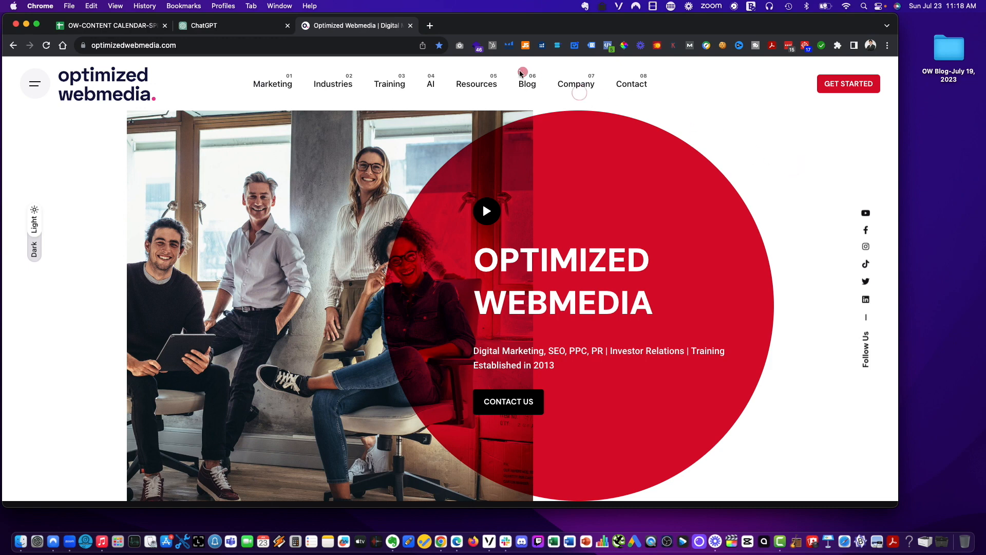
pyautogui.click(528, 83)
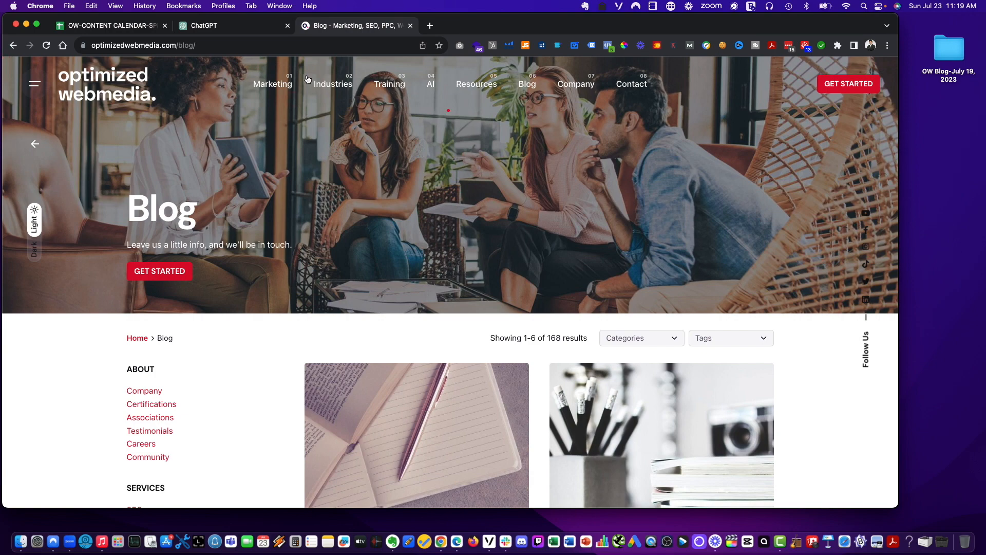
# Review the scheduled blog titles and their keywords in the BLOG: OW-NEW sheet of the content calendar, around rows 104 to 130.
pyautogui.click(135, 26)
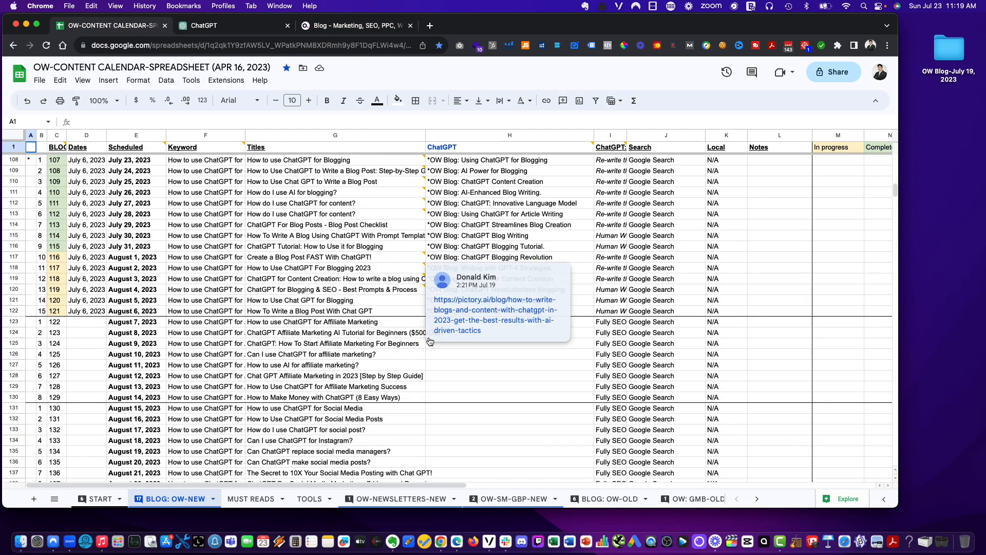
pyautogui.click(459, 358)
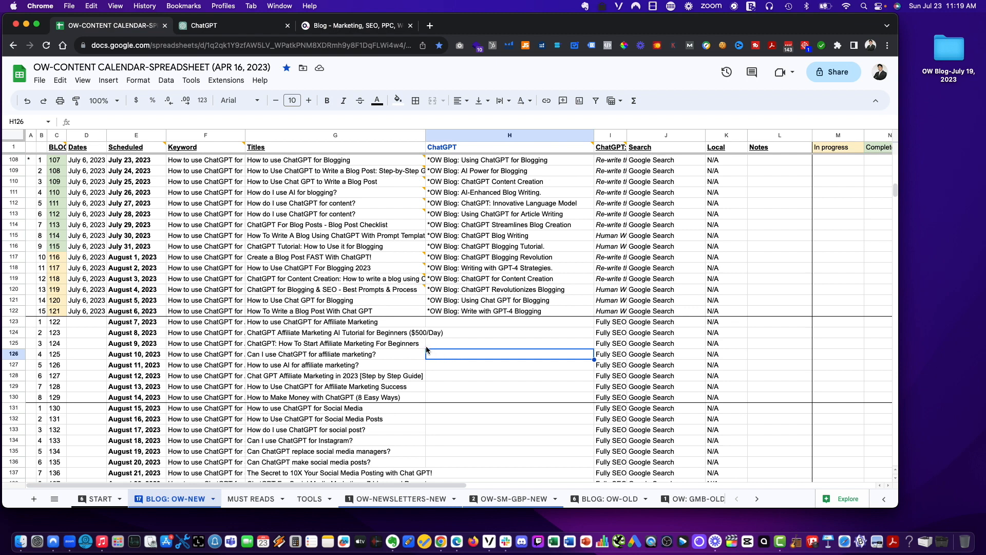
pyautogui.scroll(2, 460, 358)
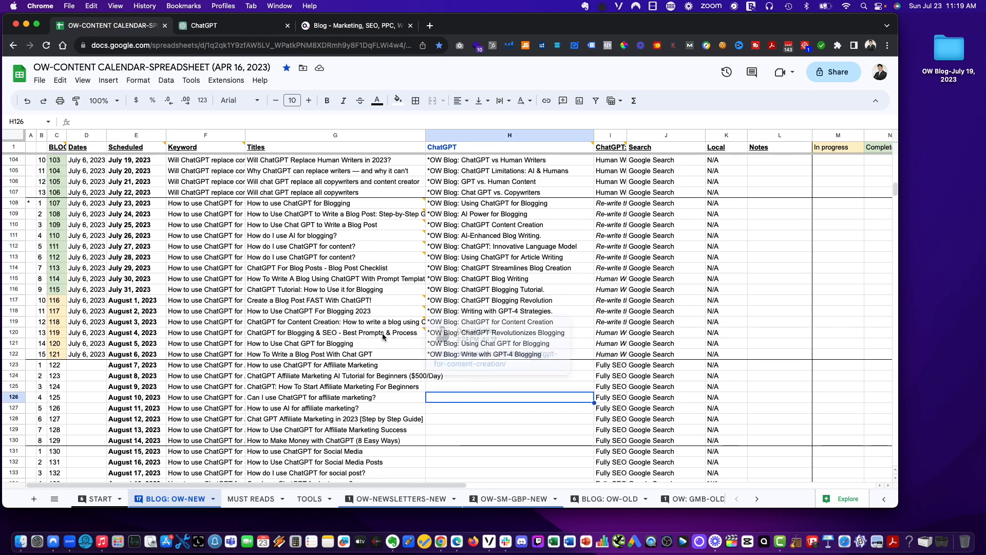
pyautogui.click(470, 379)
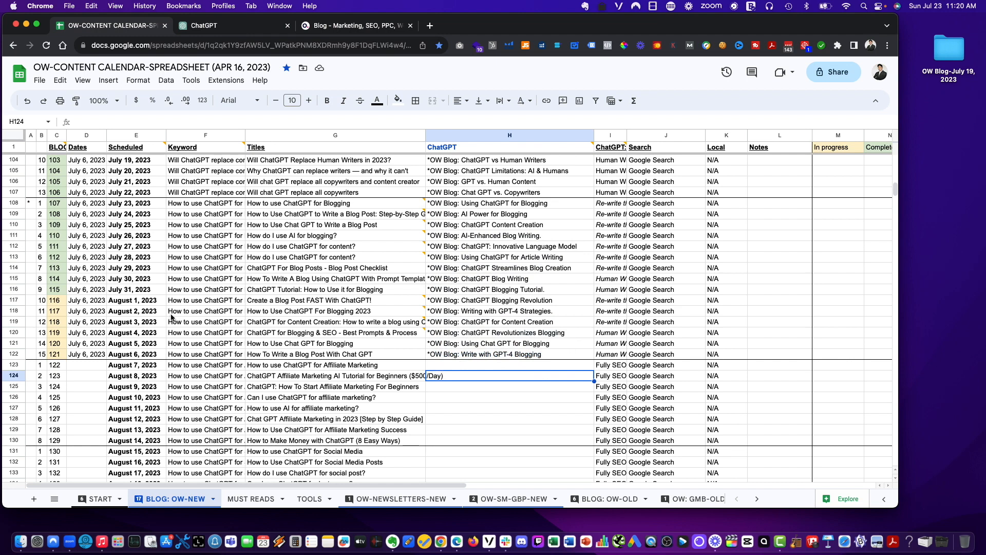
pyautogui.moveTo(245, 303); pyautogui.dragTo(276, 359)
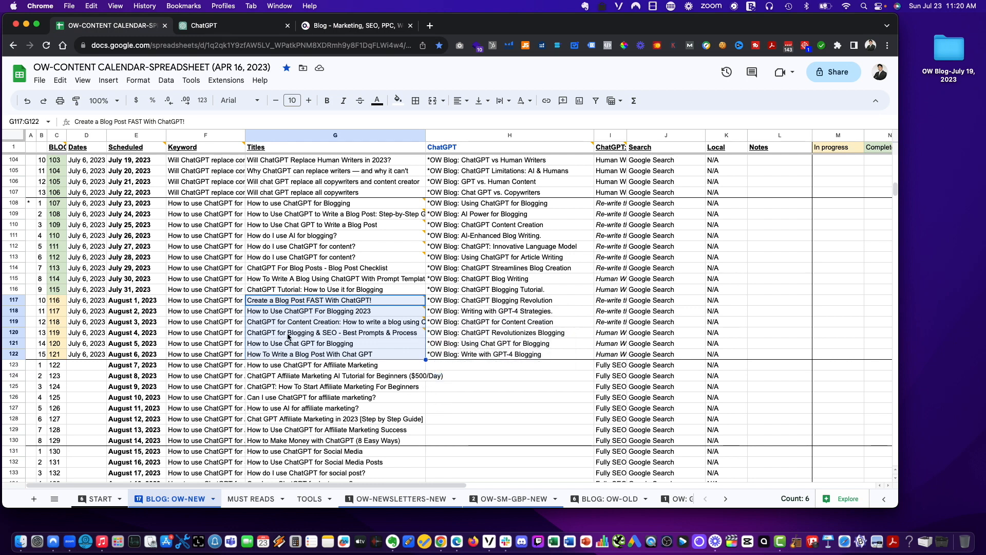
pyautogui.click(214, 323)
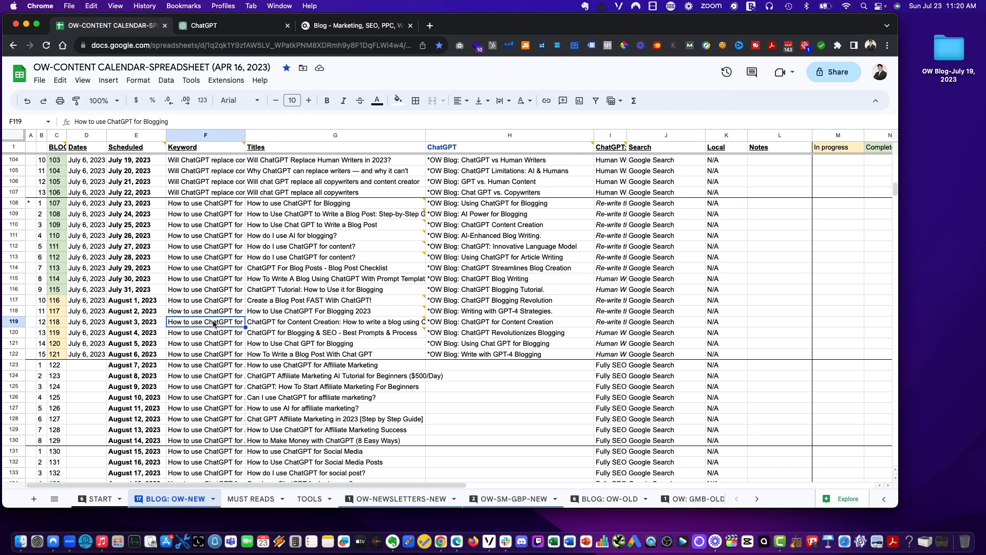
pyautogui.moveTo(272, 289); pyautogui.dragTo(272, 332)
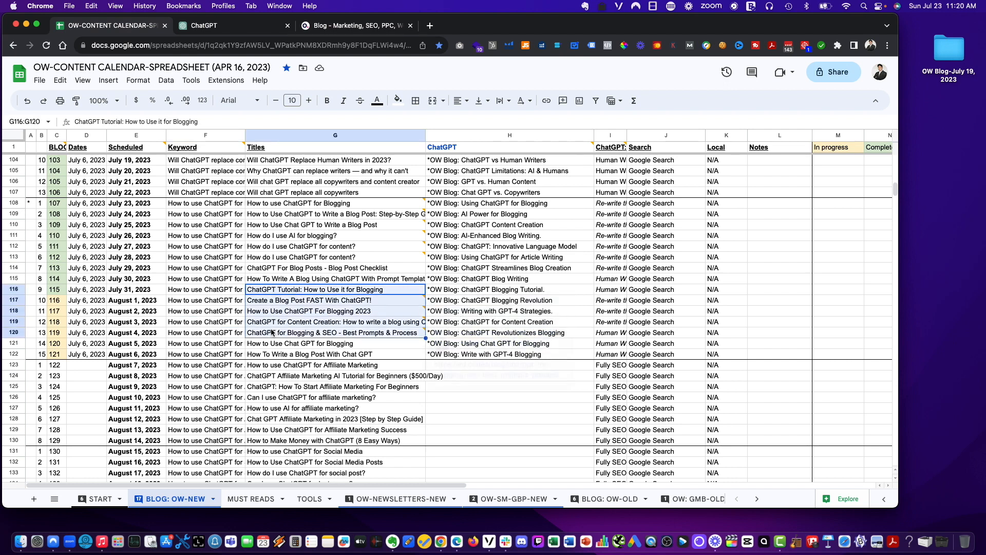
# Search Google in a new tab for the row 117 keyword "How to use ChatGPT for Blogging" and look through the results and related searches.
pyautogui.click(222, 304)
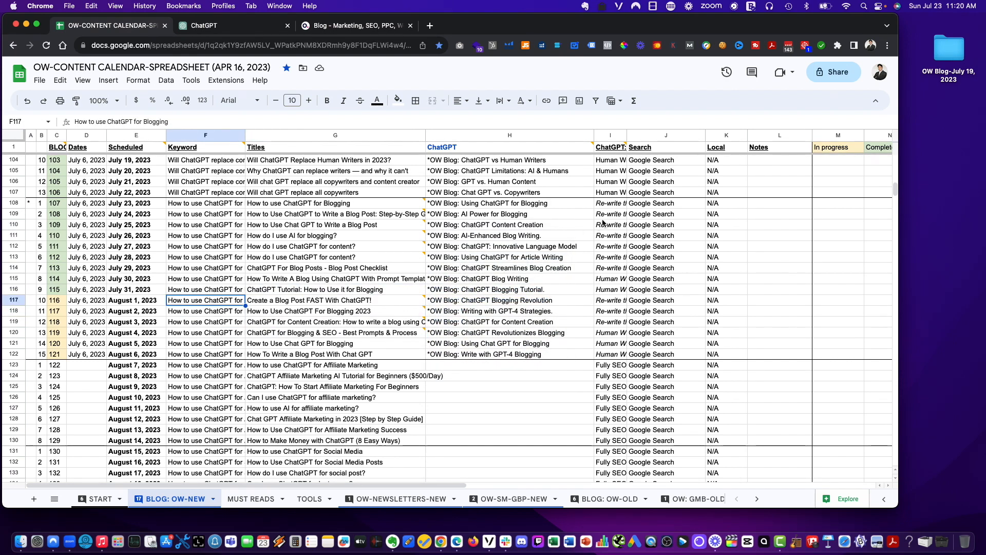
pyautogui.moveTo(253, 301)
pyautogui.click(428, 25)
pyautogui.write('How to use ChatGPT for Blogging')
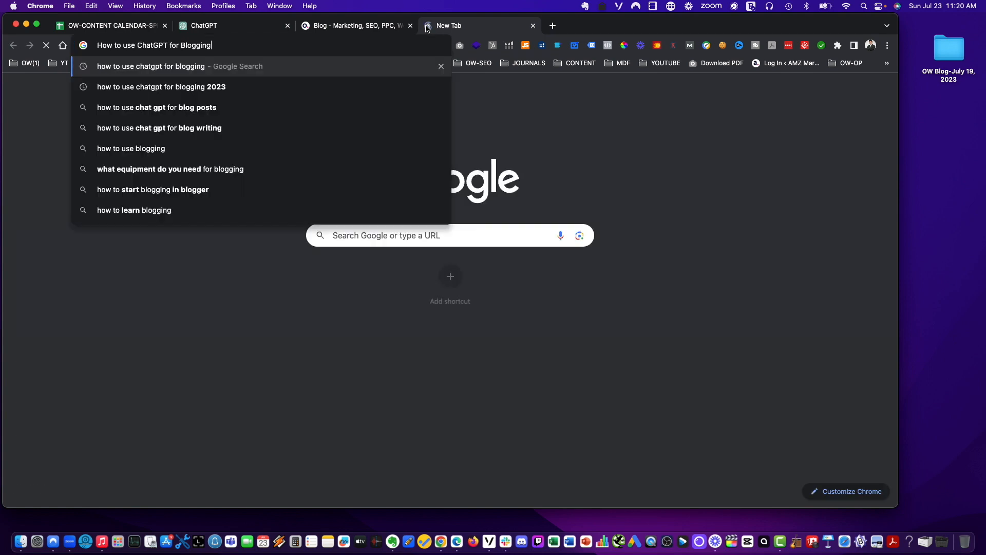
pyautogui.press('Return')
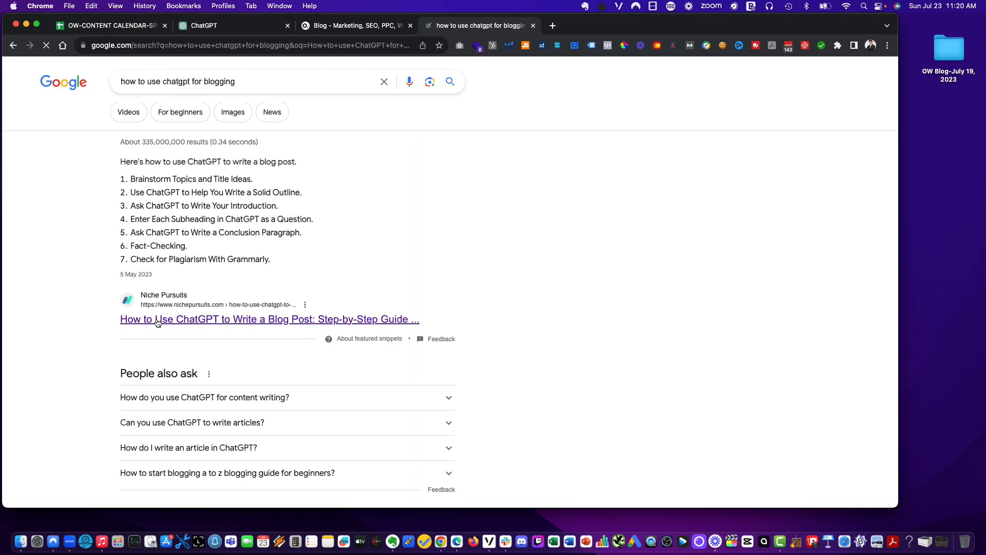
pyautogui.scroll(-3, 233, 346)
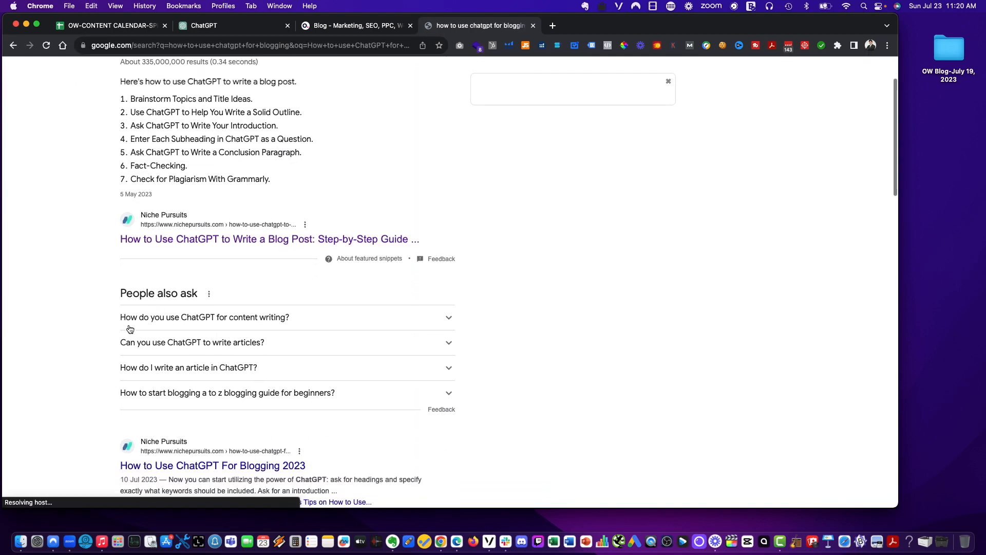
pyautogui.scroll(-1, 126, 324)
pyautogui.scroll(-20, 129, 316)
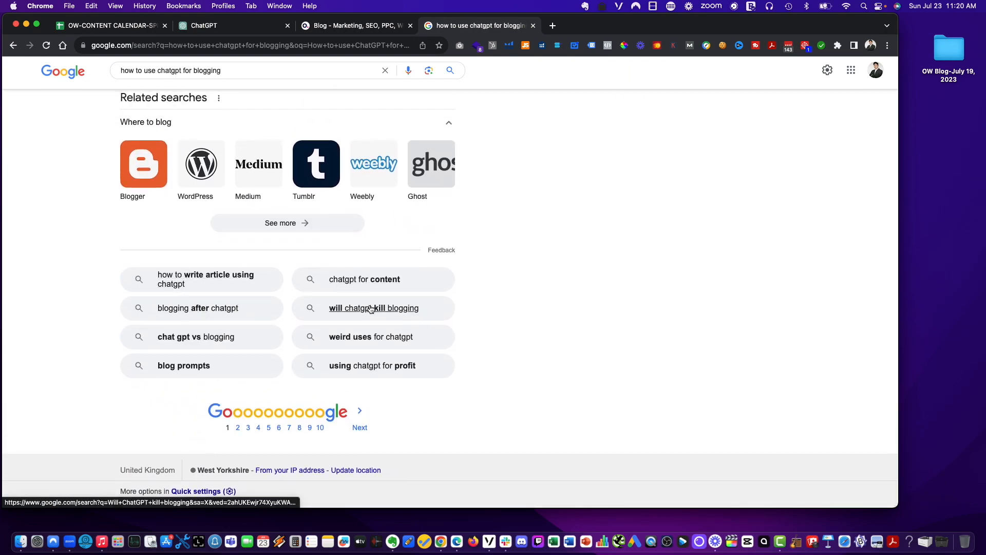
pyautogui.scroll(20, 695, 369)
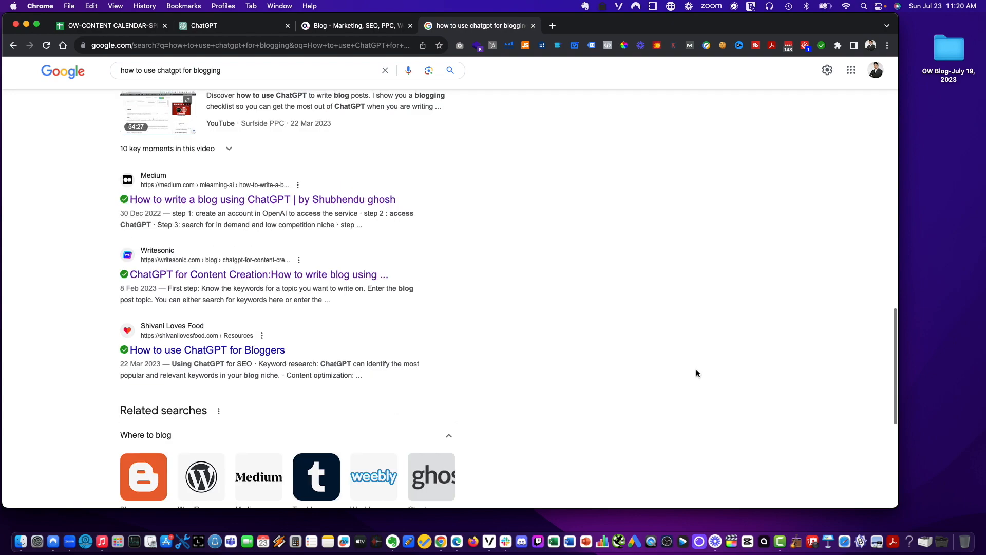
# Switch from the content calendar to ChatGPT and look through the saved OW Blog chats in the history.
pyautogui.click(127, 26)
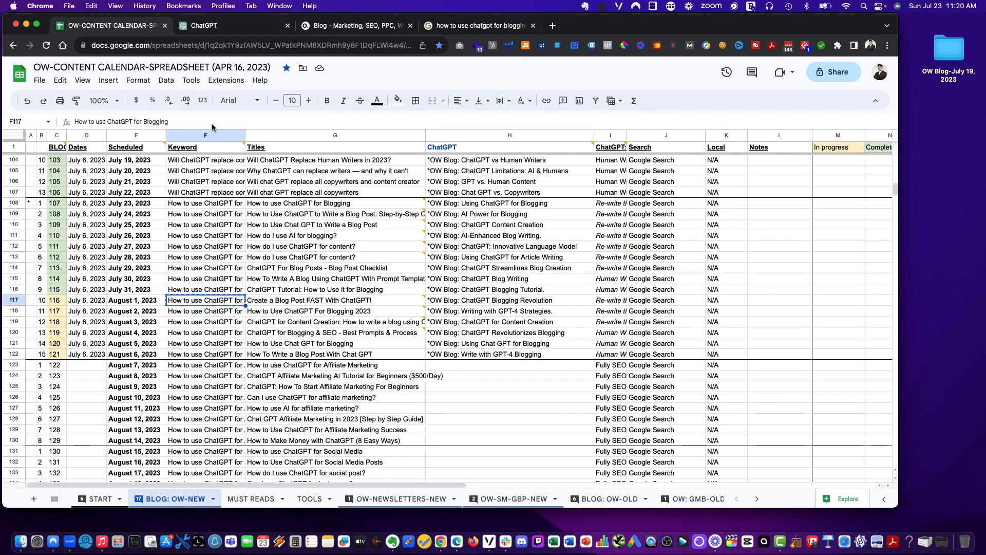
pyautogui.click(267, 25)
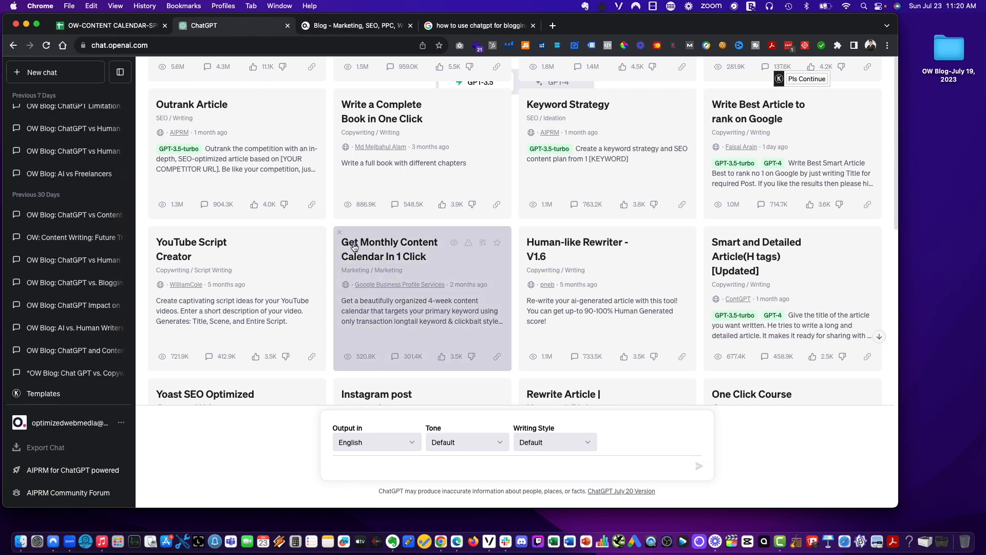
pyautogui.scroll(1, 93, 202)
pyautogui.scroll(5, 93, 202)
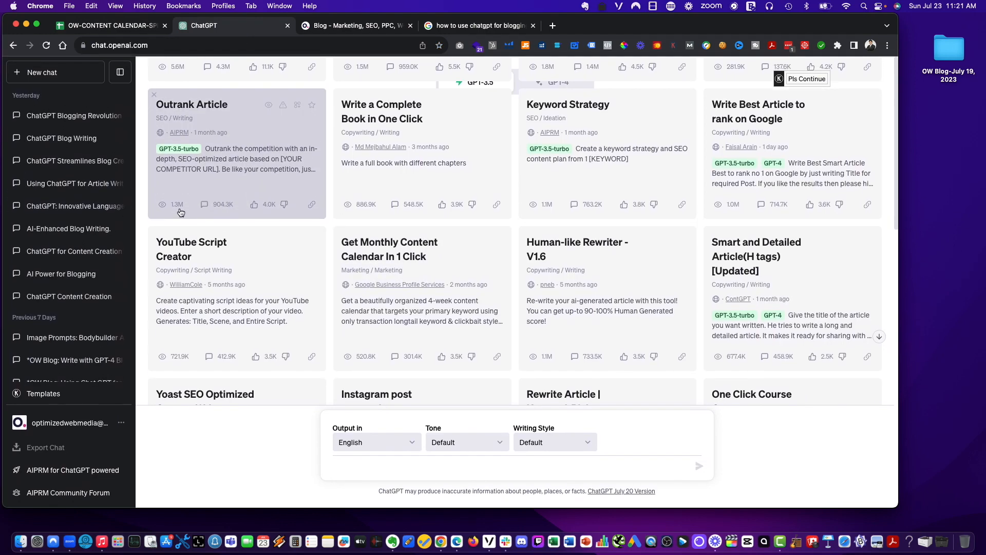
pyautogui.scroll(-6, 70, 225)
pyautogui.scroll(3, 71, 225)
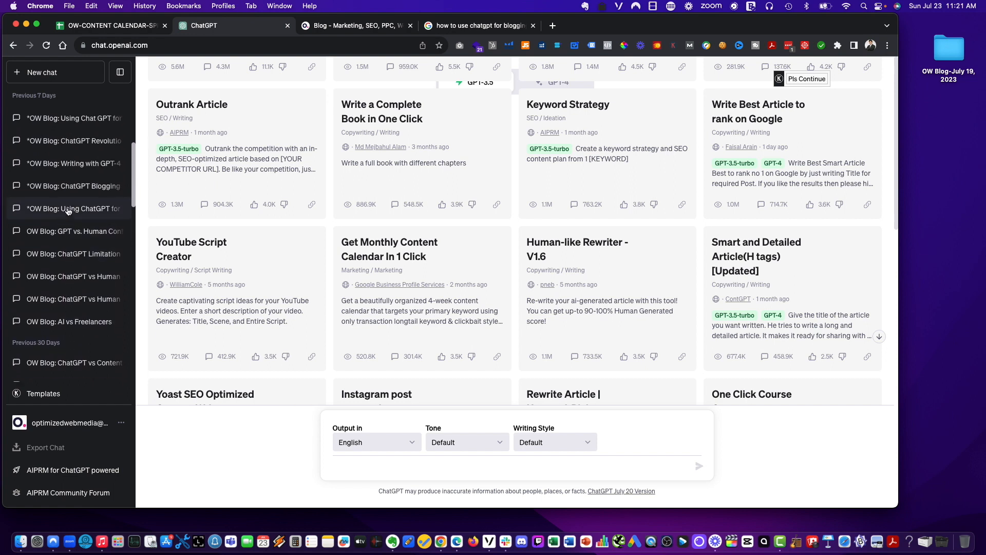
pyautogui.scroll(1, 65, 213)
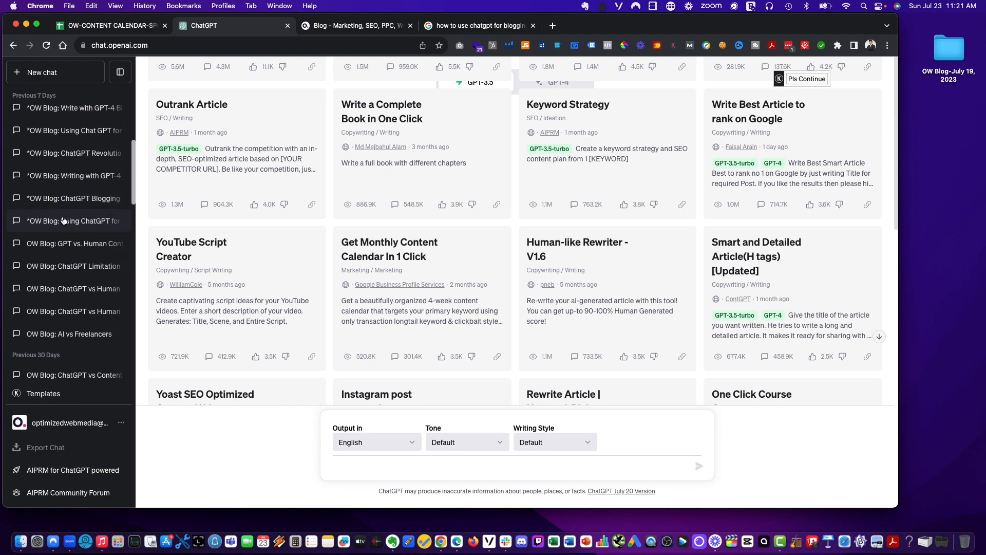
# Look through the website's Blog page down to its footer and return to its beginning.
pyautogui.click(345, 25)
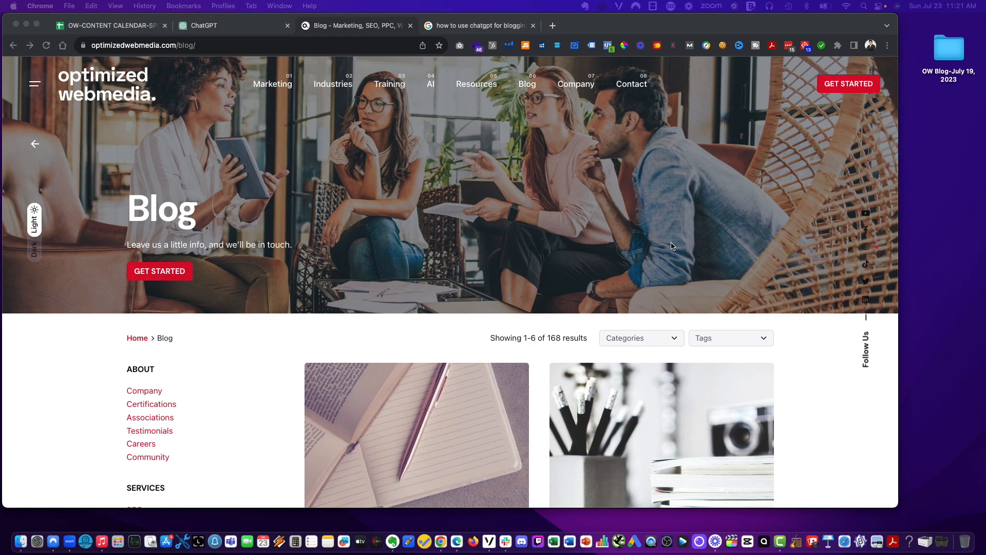
pyautogui.scroll(-15, 671, 242)
pyautogui.scroll(-17, 693, 248)
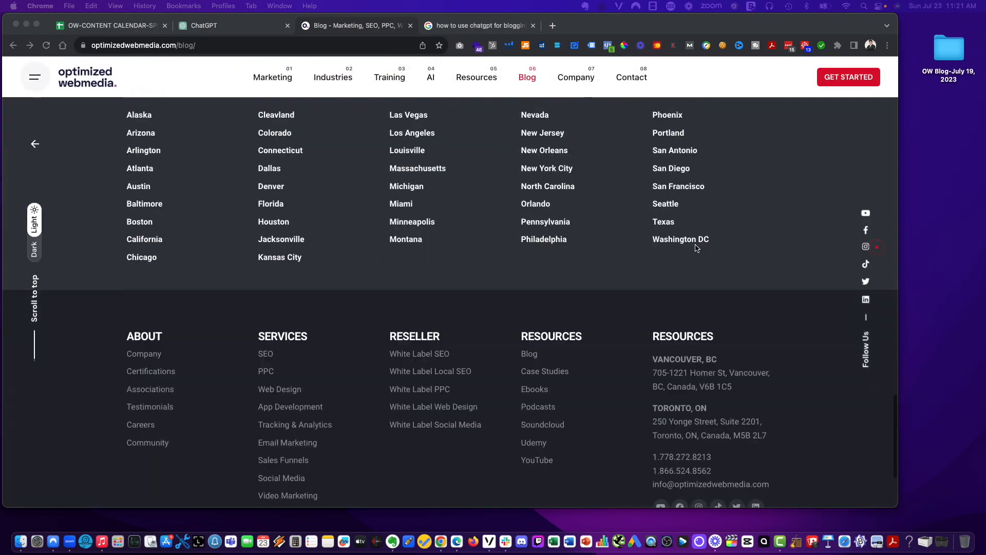
pyautogui.scroll(20, 696, 247)
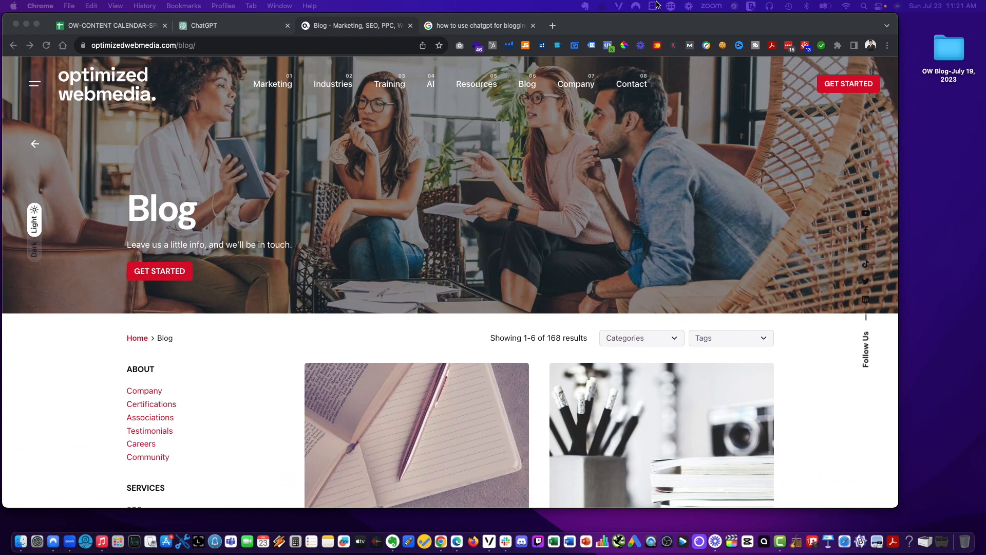
# Return to the content calendar and open the desktop folder "OW Blog-July 19, 2023" with the blog images.
pyautogui.click(141, 28)
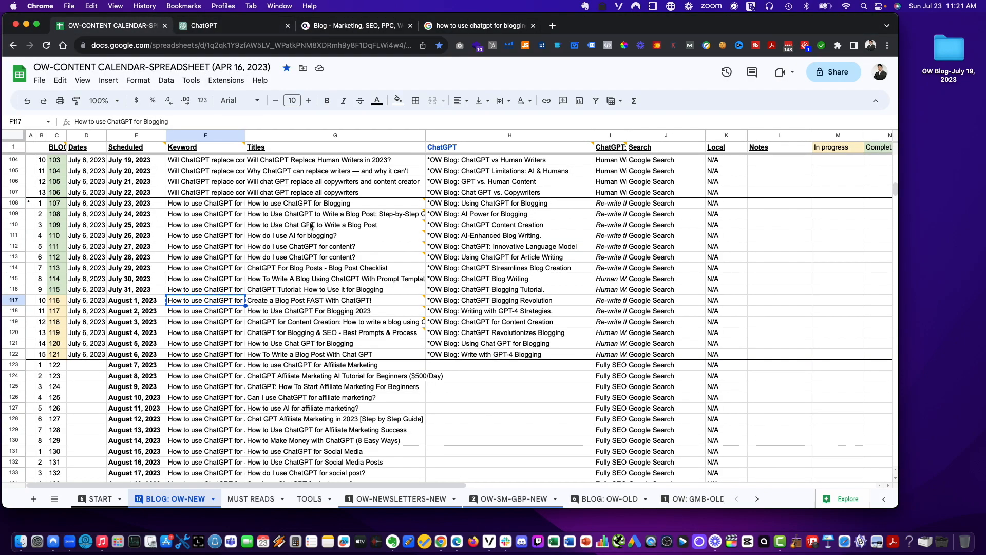
pyautogui.doubleClick(949, 51)
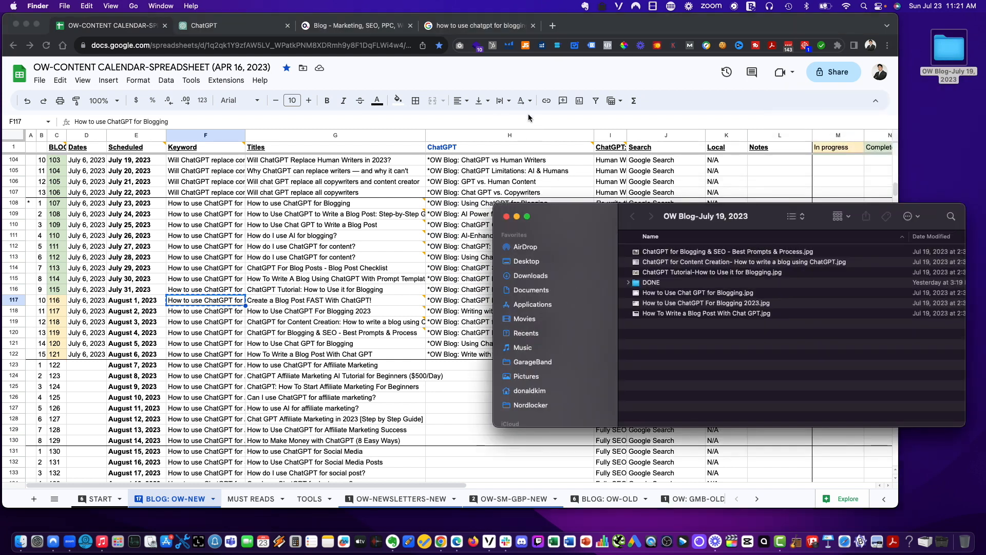
# Visit pixabay.com in a new tab, look over its free image gallery, and close the tab.
pyautogui.click(552, 26)
pyautogui.write('pi')
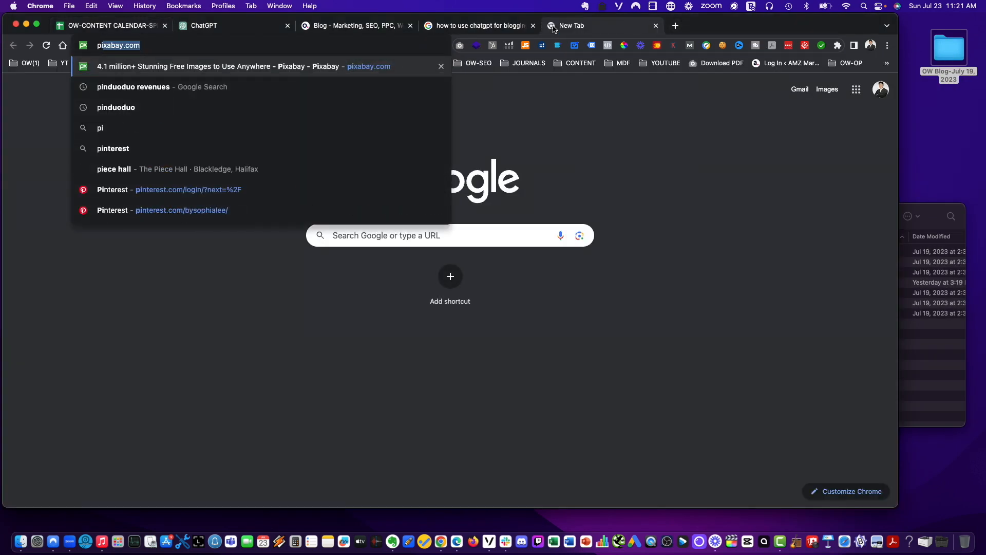
pyautogui.write('xabay.com')
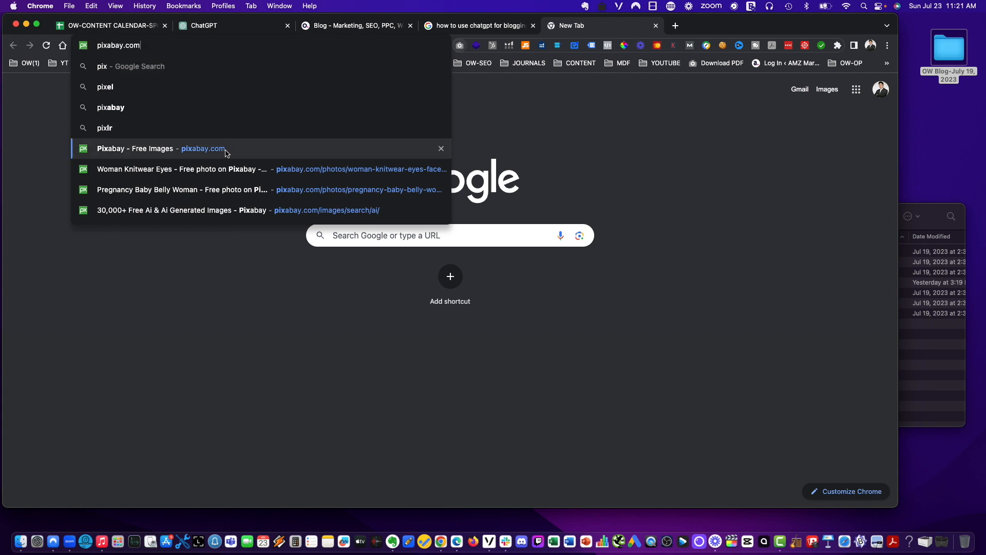
pyautogui.click(226, 153)
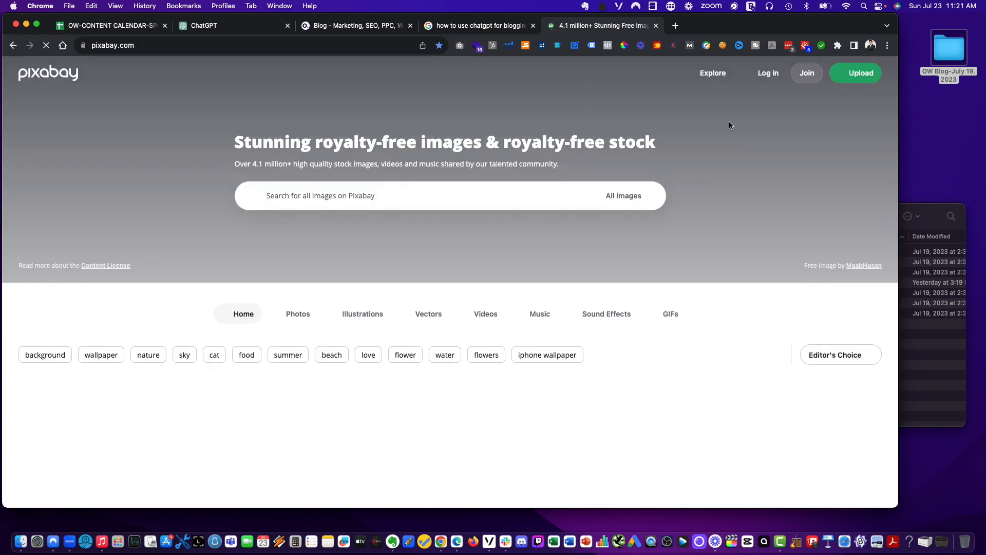
pyautogui.scroll(-10, 540, 280)
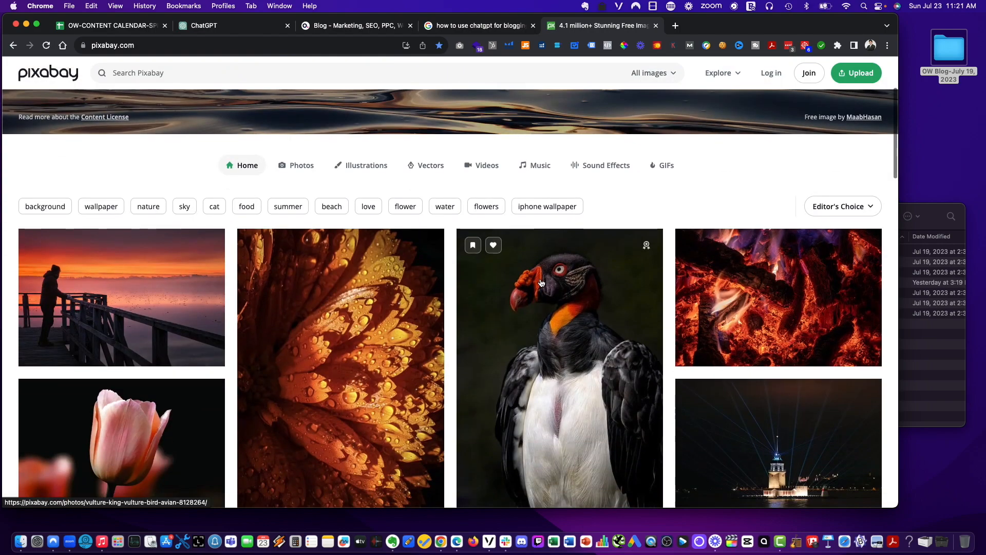
pyautogui.scroll(10, 540, 281)
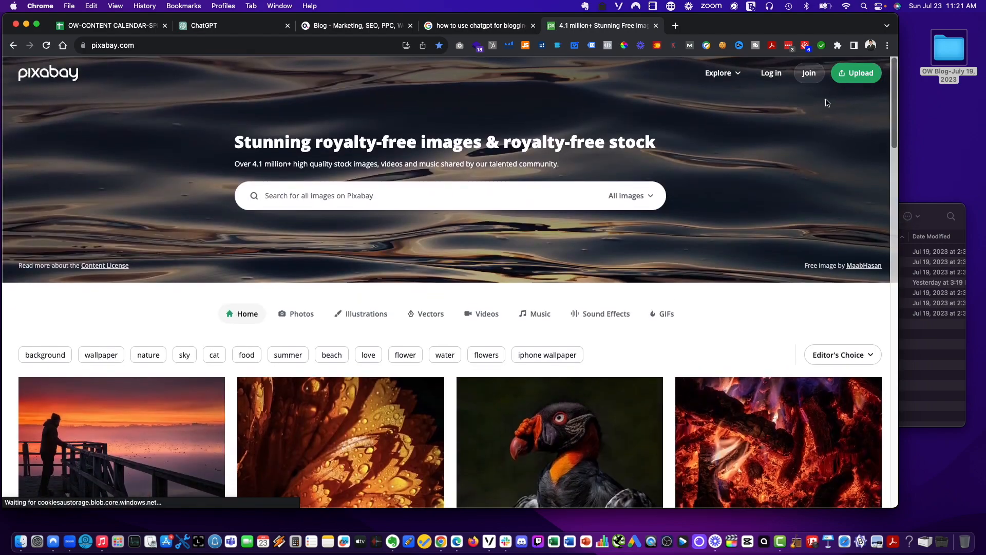
pyautogui.click(655, 26)
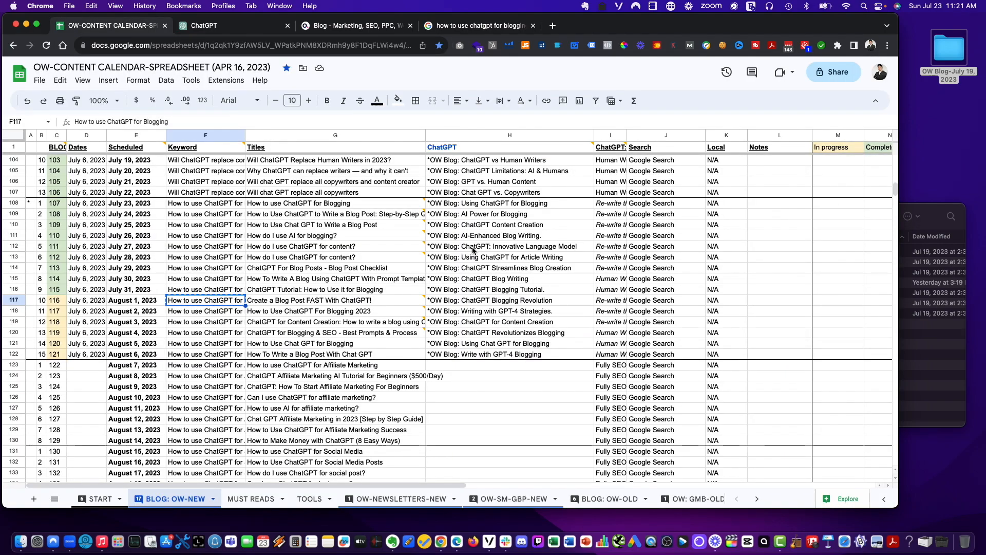
# Compare the image file names in the "OW Blog-July 19, 2023" folder with the blog titles in the content calendar.
pyautogui.click(925, 211)
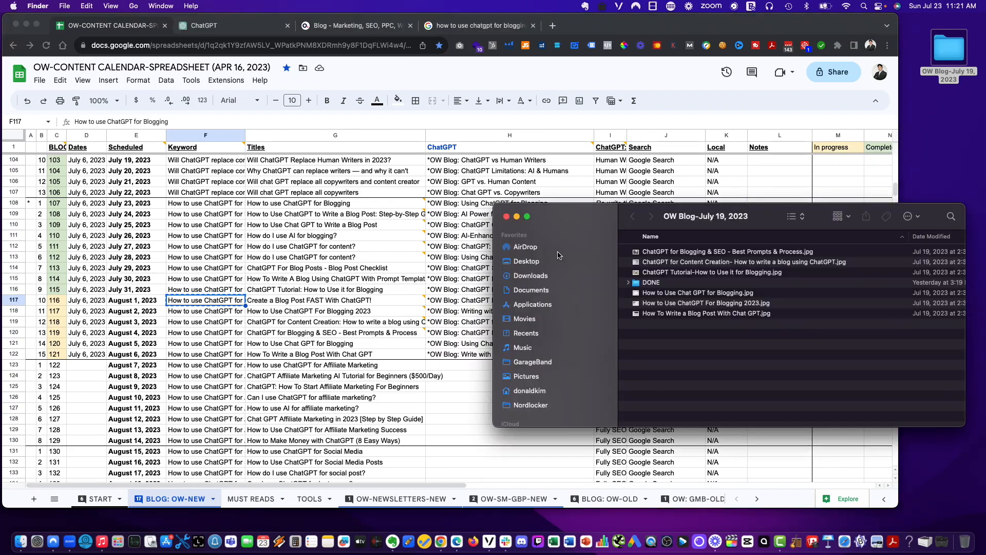
pyautogui.click(361, 224)
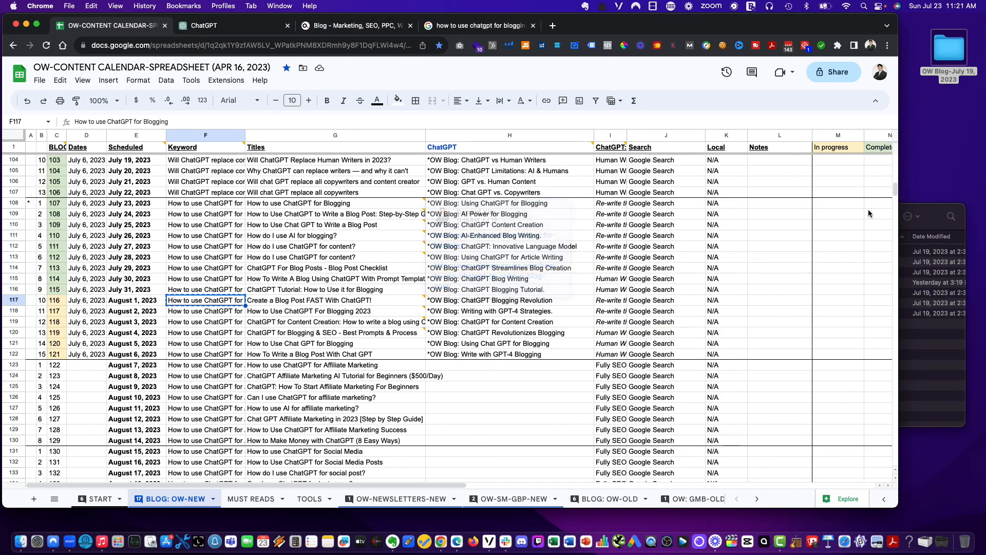
pyautogui.click(925, 204)
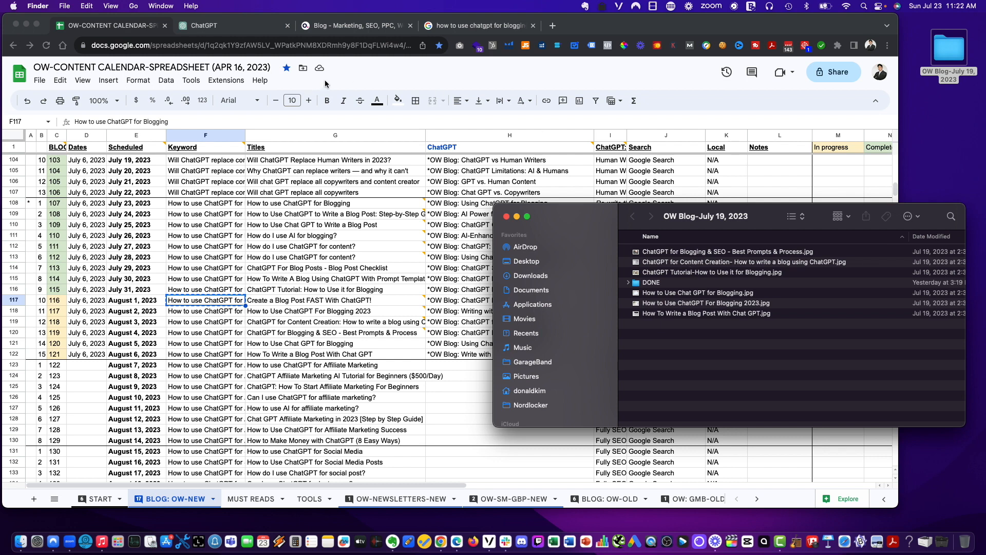
# Return to the content calendar and check the scheduled dates of the blog entries around July 31 and August 1, 2023.
pyautogui.click(226, 26)
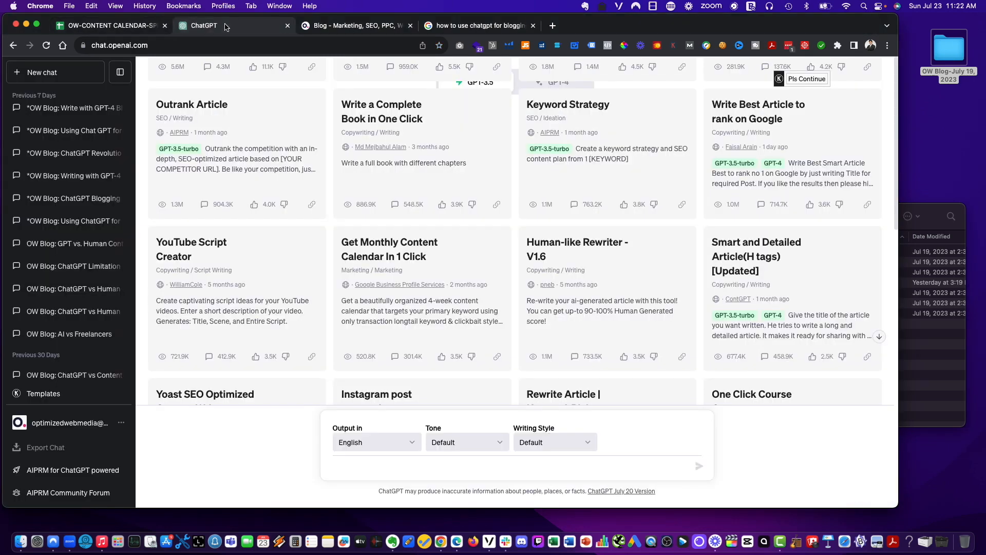
pyautogui.click(110, 26)
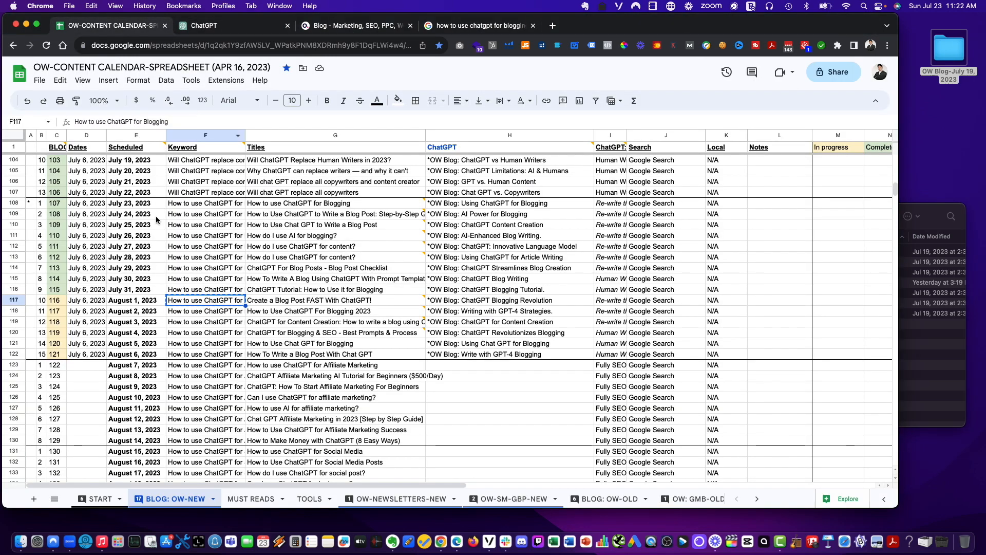
pyautogui.click(145, 302)
pyautogui.press('Up')
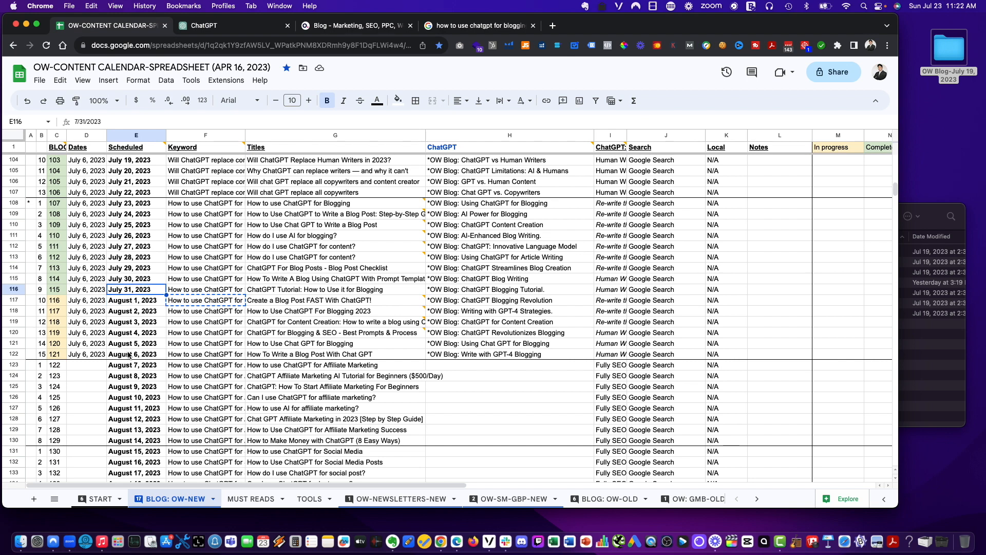
# Reload the website's Blog page and open the post "Unleashing the Power of AI in Blogging: A Comprehensive Guide on Using ChatGPT".
pyautogui.click(250, 30)
pyautogui.click(356, 26)
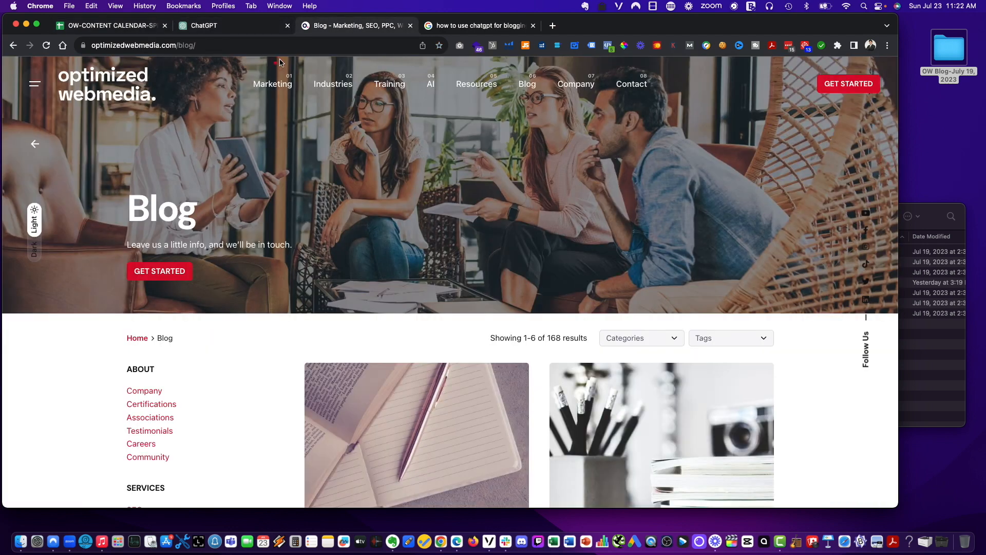
pyautogui.press('super+r')
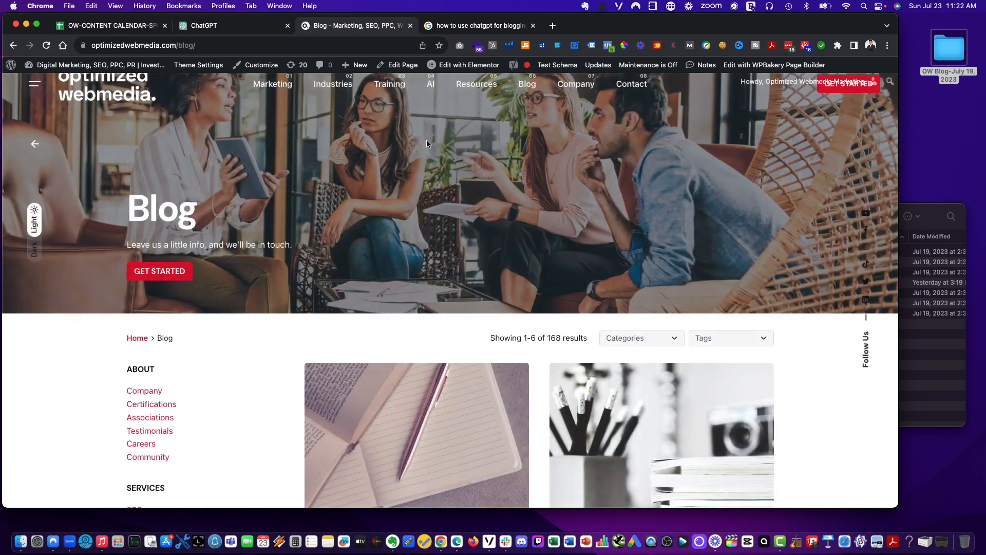
pyautogui.scroll(-5, 426, 140)
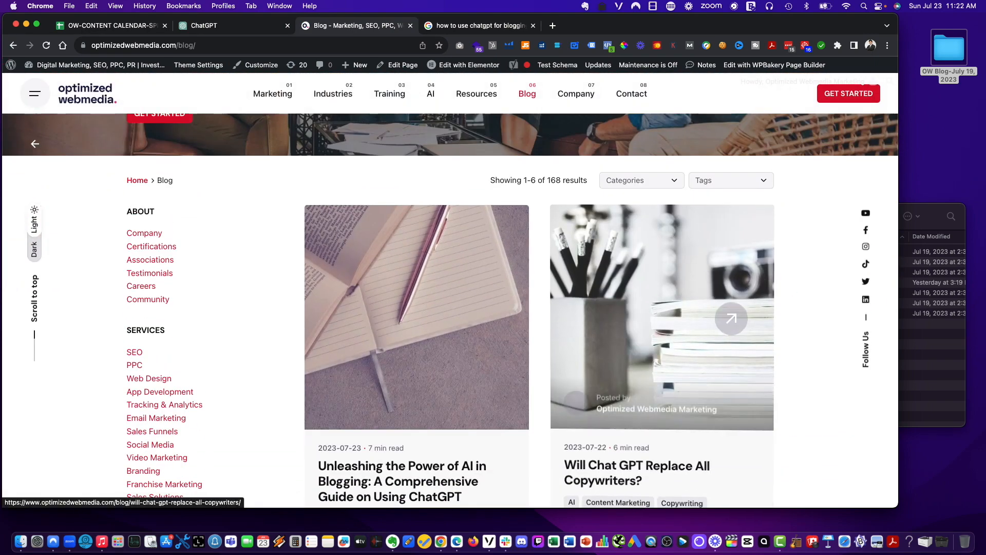
pyautogui.scroll(-2, 402, 383)
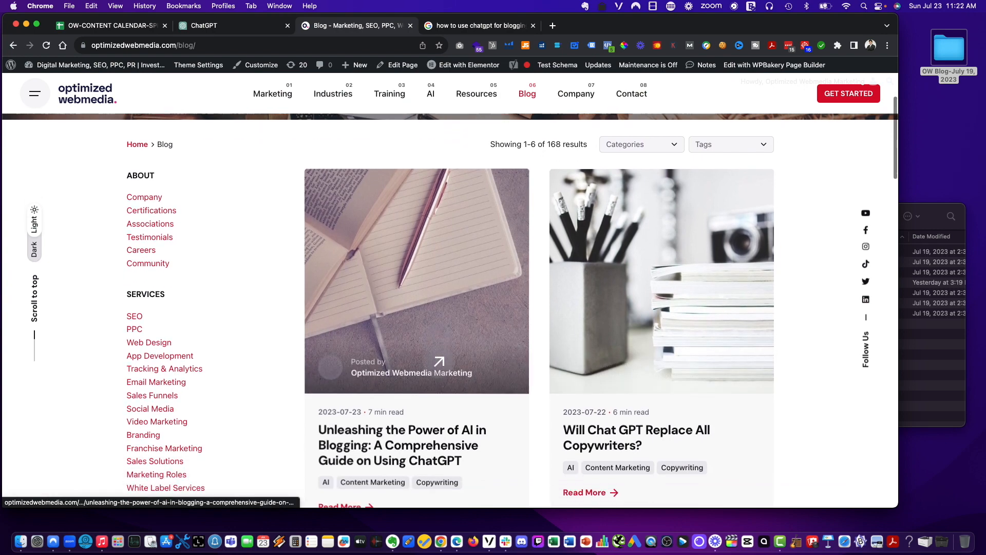
pyautogui.click(375, 420)
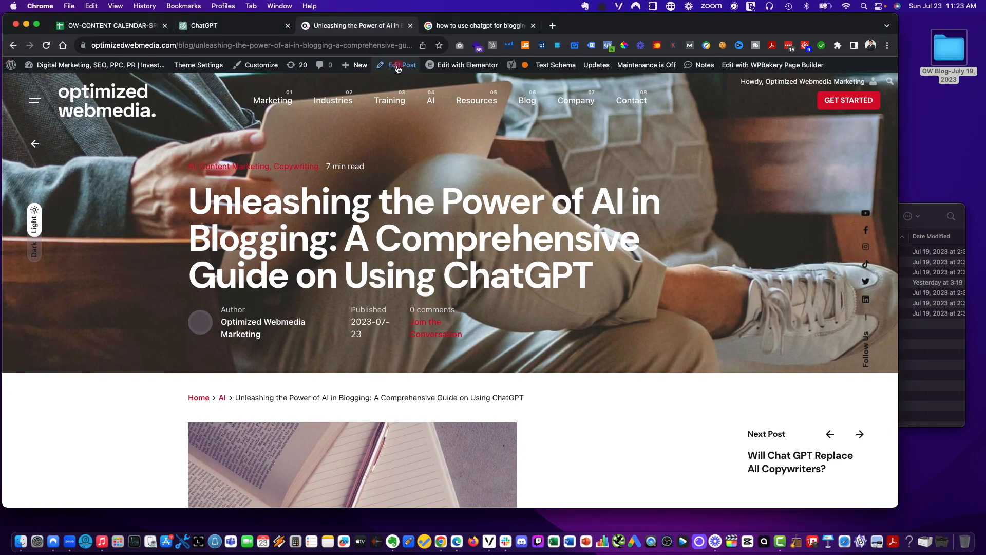
# Filter the WordPress posts list to drafts and open "Unleashing the Power of AI in Blogging: A Comprehensive Guide on Using ChatGPT" for editing.
pyautogui.click(399, 85)
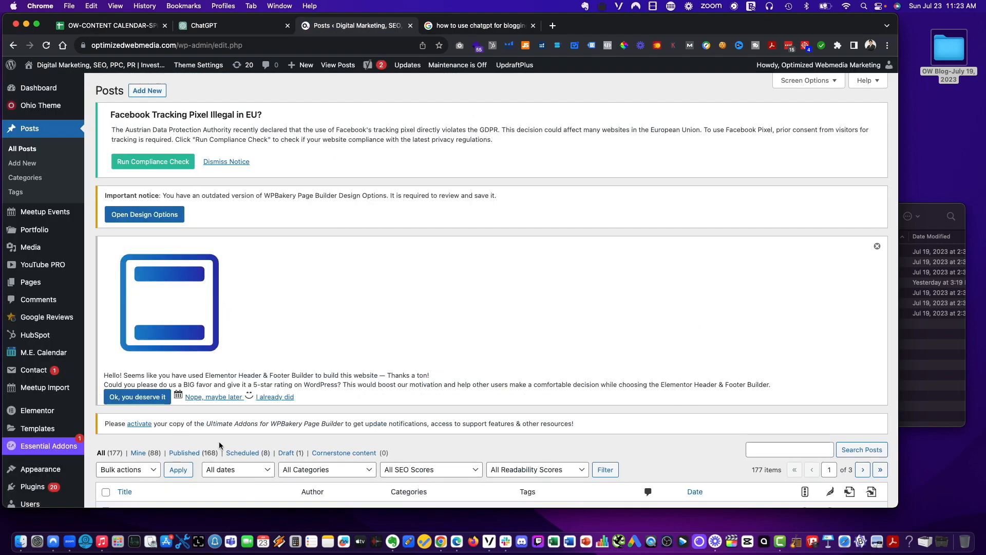
pyautogui.click(288, 454)
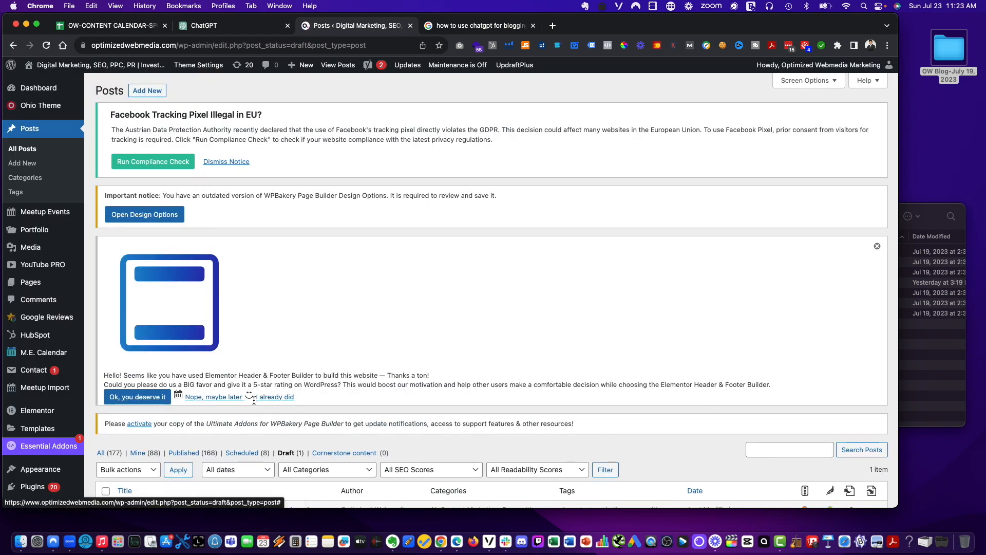
pyautogui.scroll(-5, 192, 383)
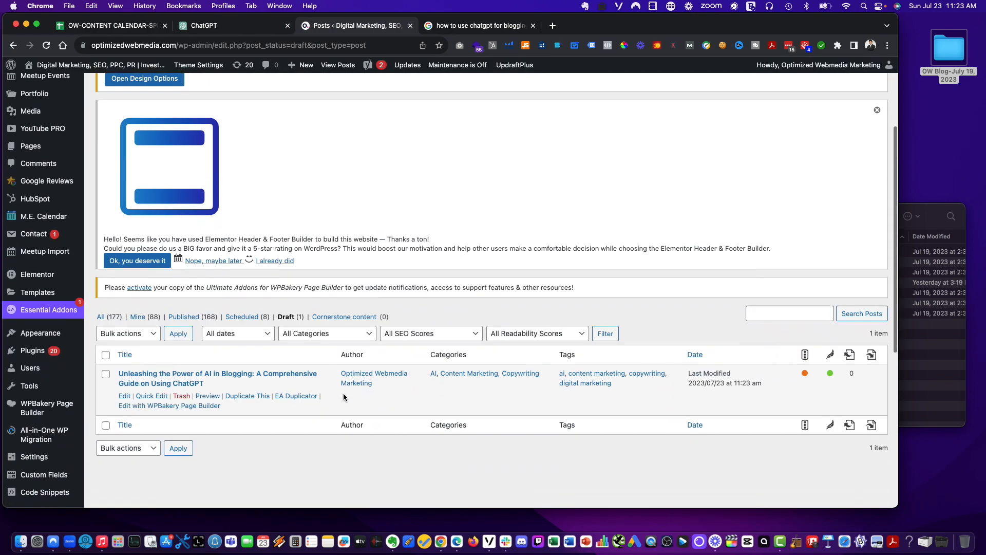
pyautogui.click(193, 382)
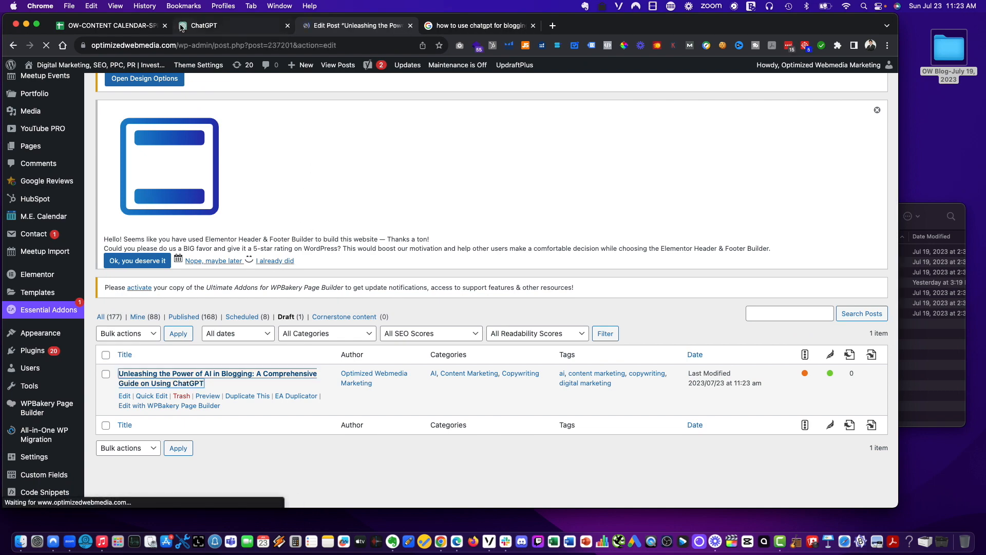
# Look up the ChatGPT conversation name recorded for the August 1, 2023 entry in the content calendar.
pyautogui.click(198, 25)
pyautogui.click(98, 27)
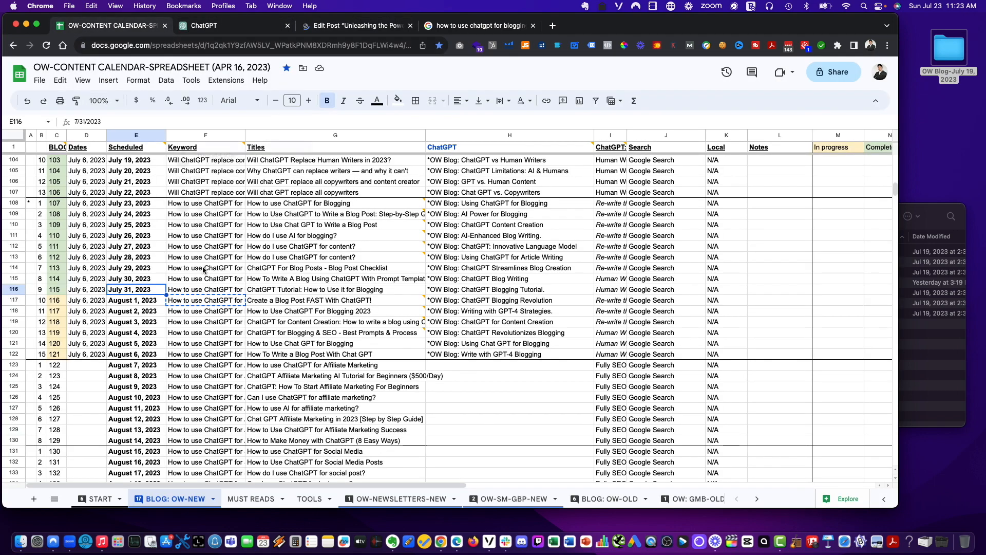
pyautogui.click(262, 302)
pyautogui.press('Right')
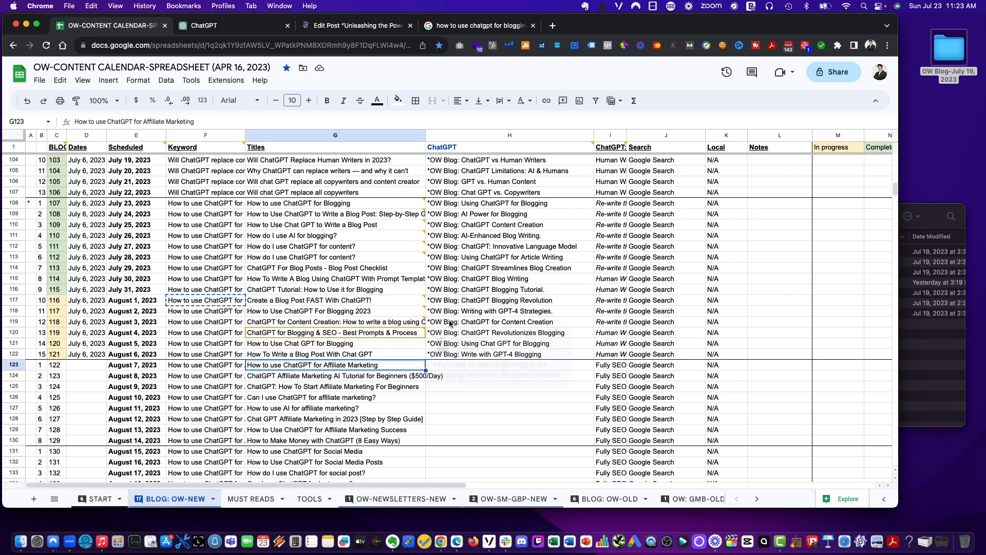
# Open the ChatGPT conversation "*OW Blog: ChatGPT Revolutionizes Blogging" and show its full name.
pyautogui.click(221, 26)
pyautogui.scroll(2, 75, 212)
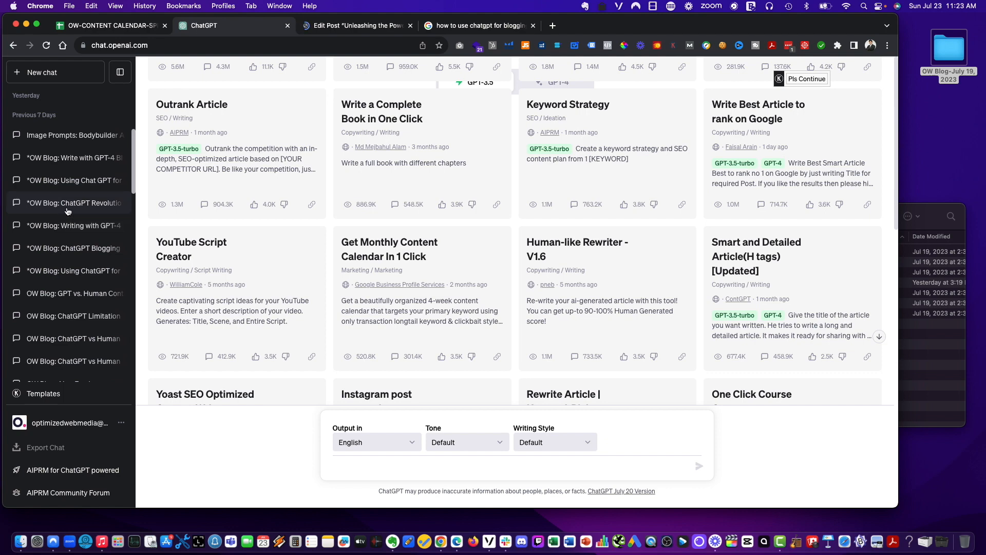
pyautogui.click(75, 205)
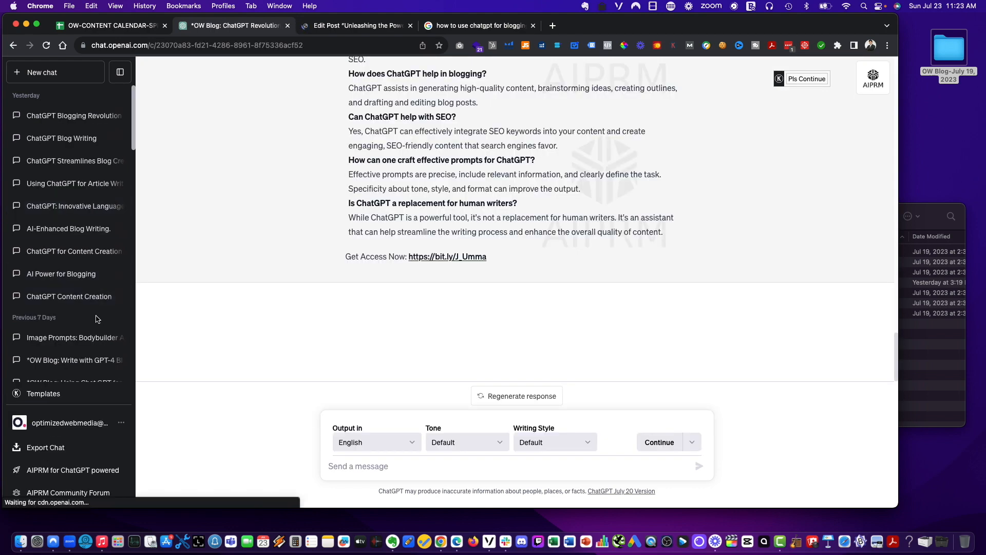
pyautogui.scroll(-4, 96, 354)
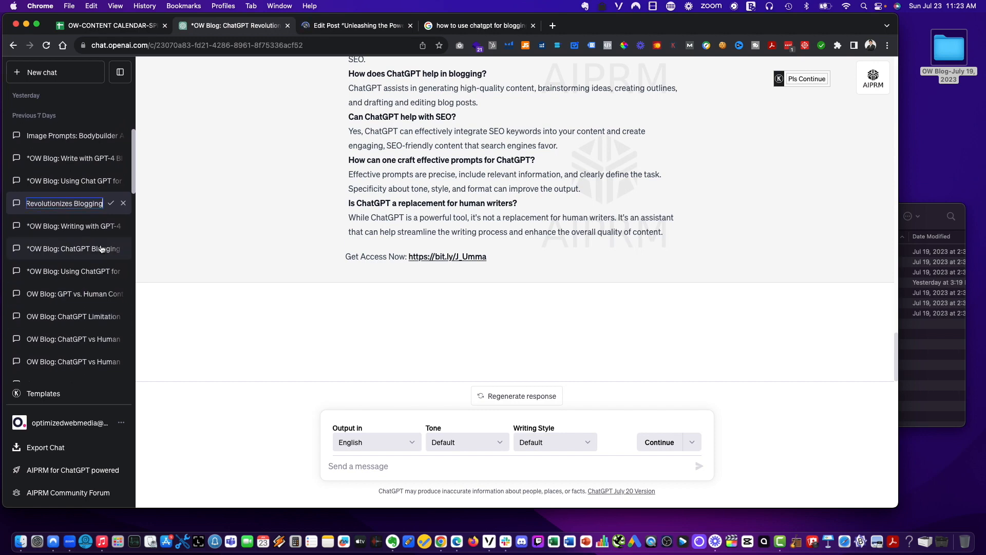
# Recheck the conversation name in the content calendar and search the ChatGPT history for the matching "*OW Blog" conversation.
pyautogui.click(149, 25)
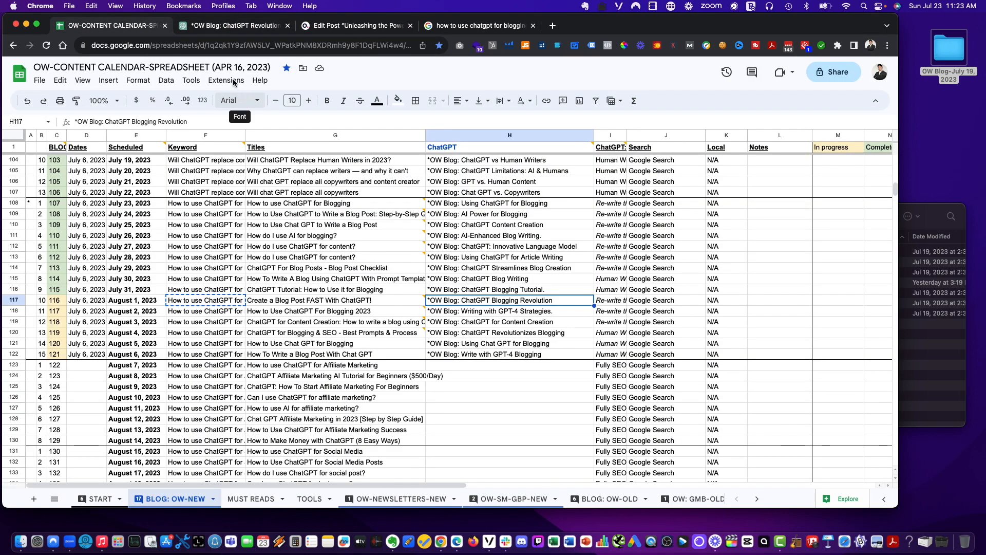
pyautogui.click(239, 27)
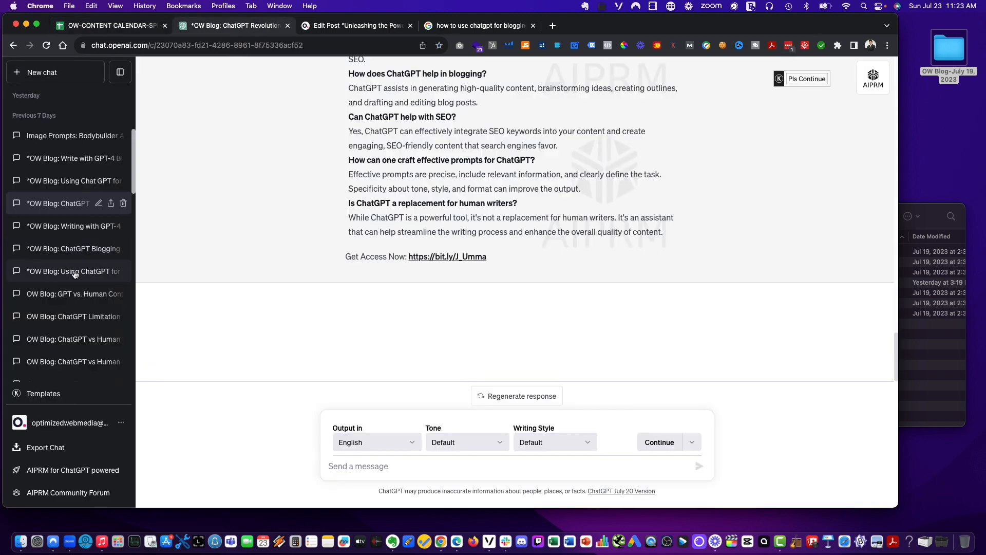
pyautogui.scroll(2, 74, 273)
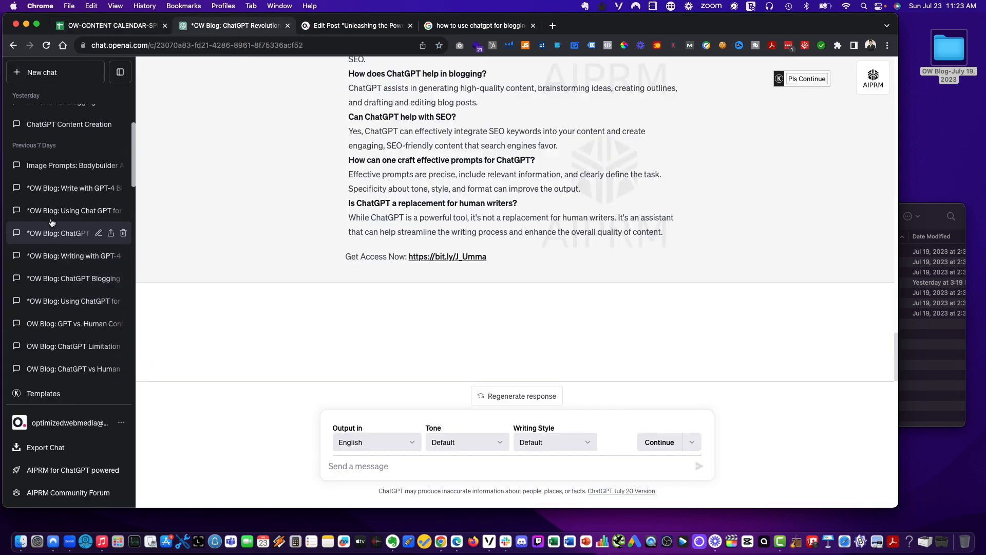
pyautogui.scroll(3, 36, 196)
pyautogui.scroll(-3, 46, 221)
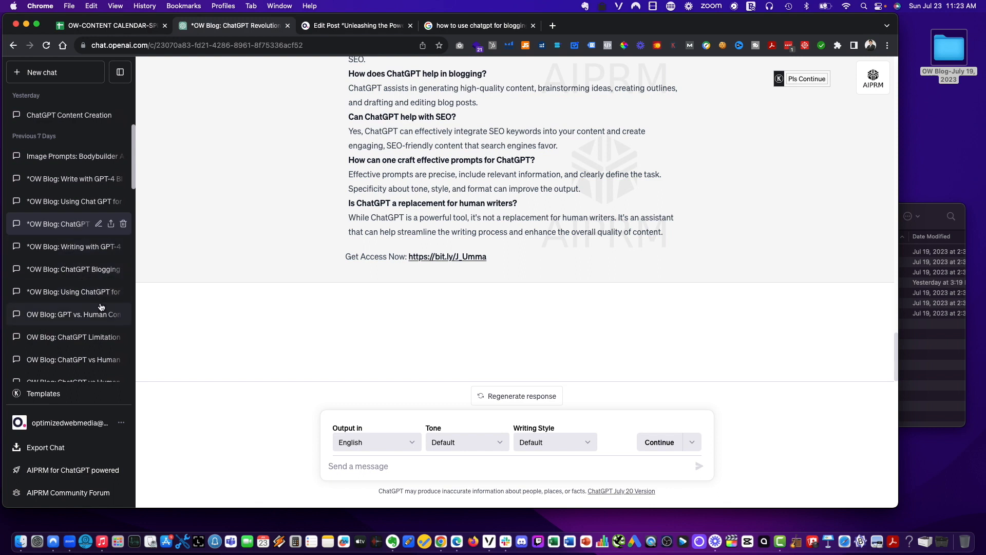
pyautogui.scroll(-1, 93, 301)
pyautogui.scroll(-3, 93, 301)
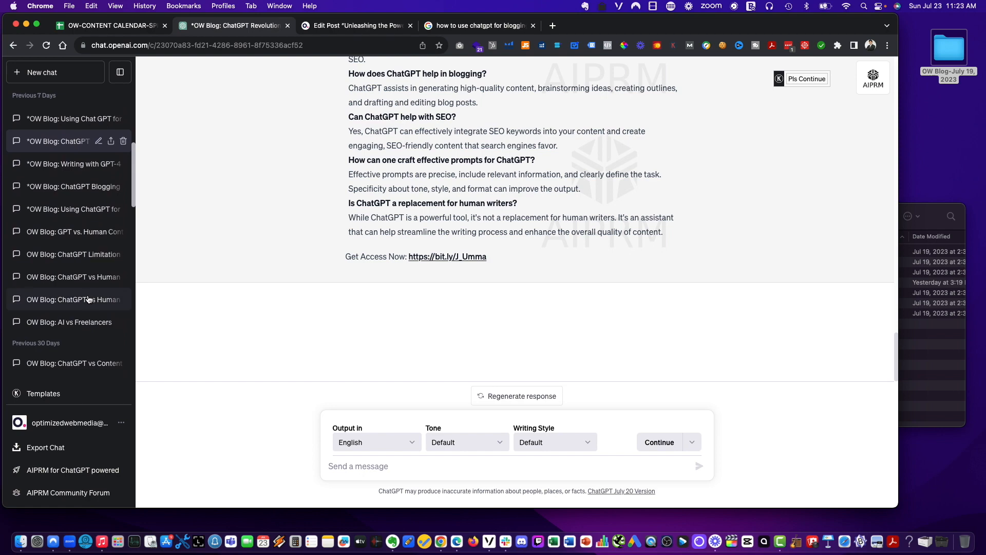
pyautogui.scroll(1, 86, 306)
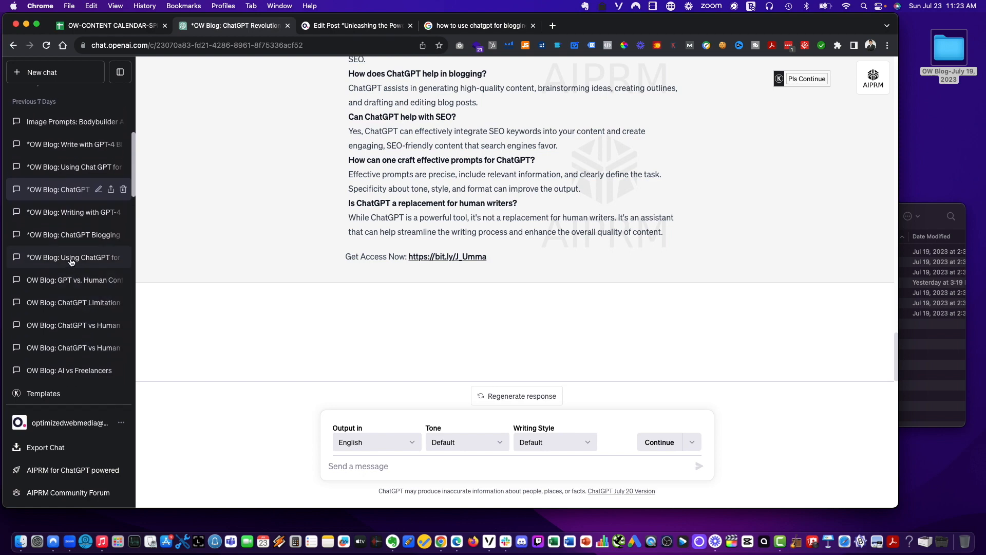
# Compare with the content calendar again, then open the "*OW Blog: ChatGPT Blogging Tutorial." conversation and show its full name.
pyautogui.click(105, 26)
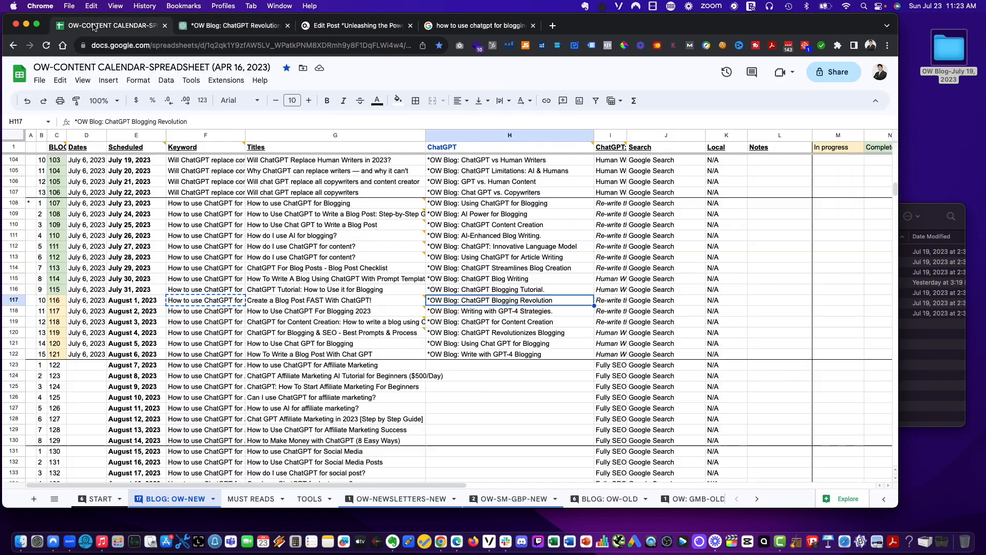
pyautogui.click(200, 26)
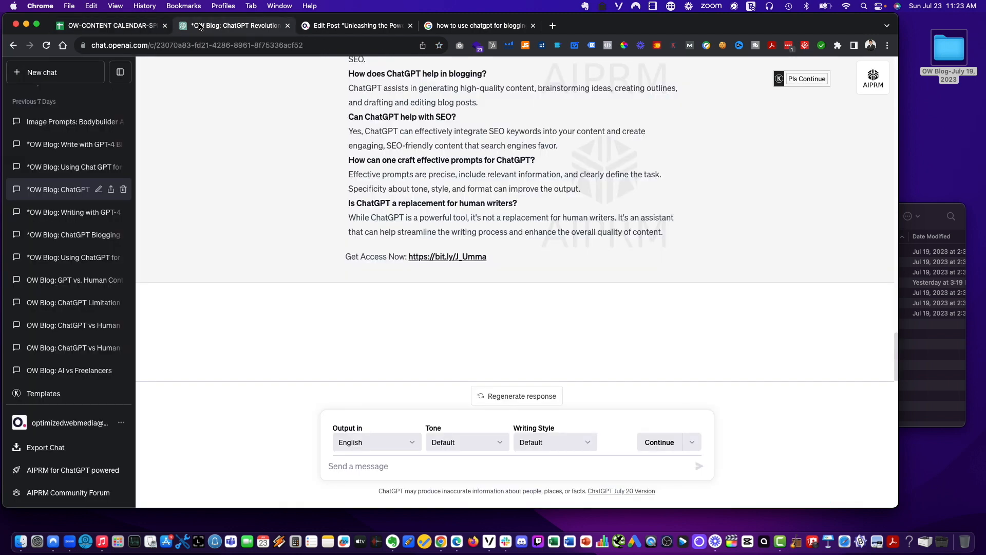
pyautogui.scroll(1, 73, 253)
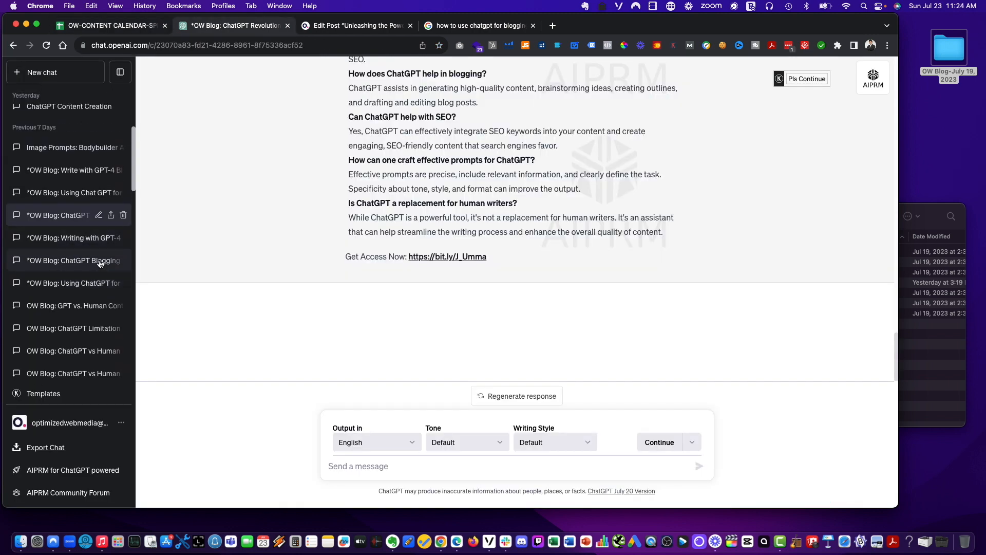
pyautogui.click(100, 261)
pyautogui.click(99, 259)
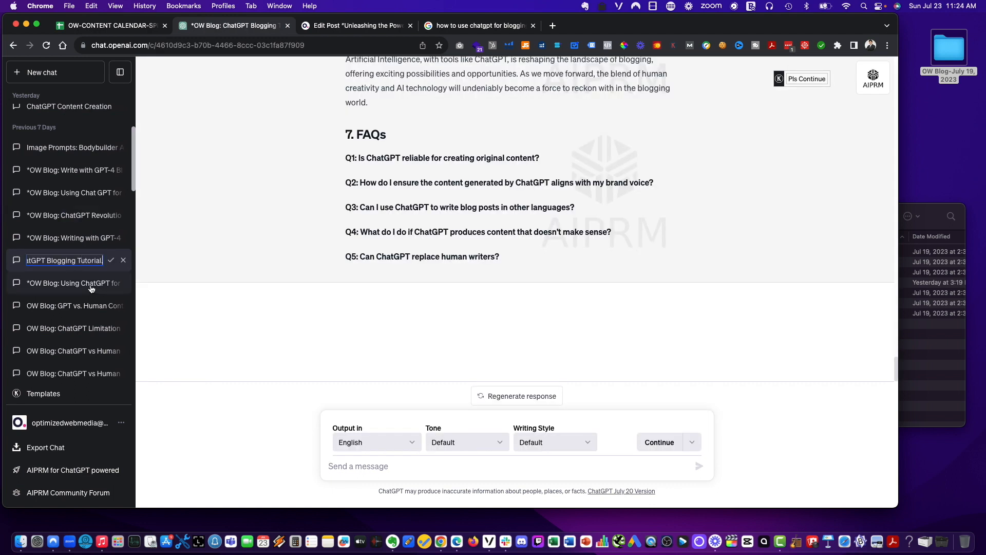
# Search the chat history further and check the full name of the "*OW Blog: ChatGPT Revolutionizes Blogging" conversation again without renaming it.
pyautogui.scroll(1, 75, 228)
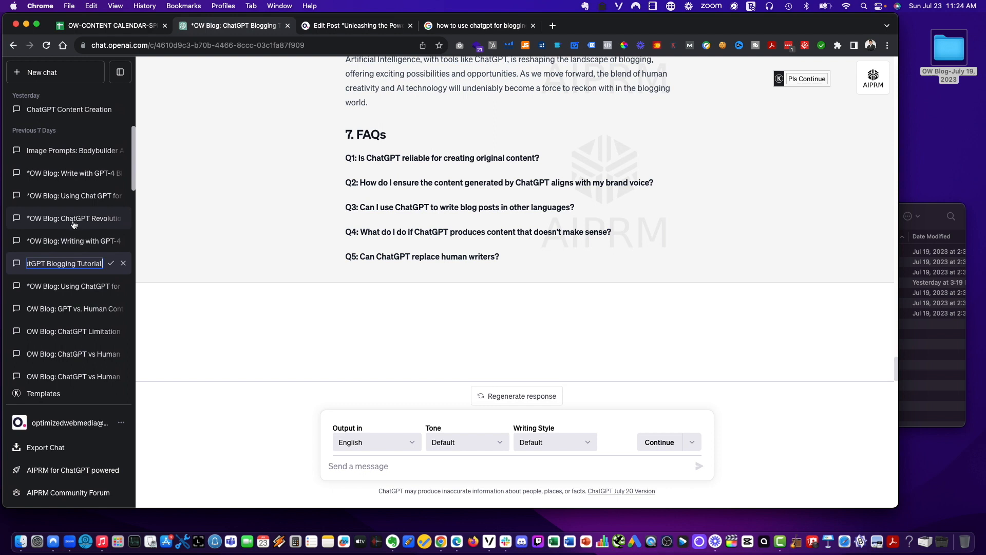
pyautogui.scroll(5, 74, 224)
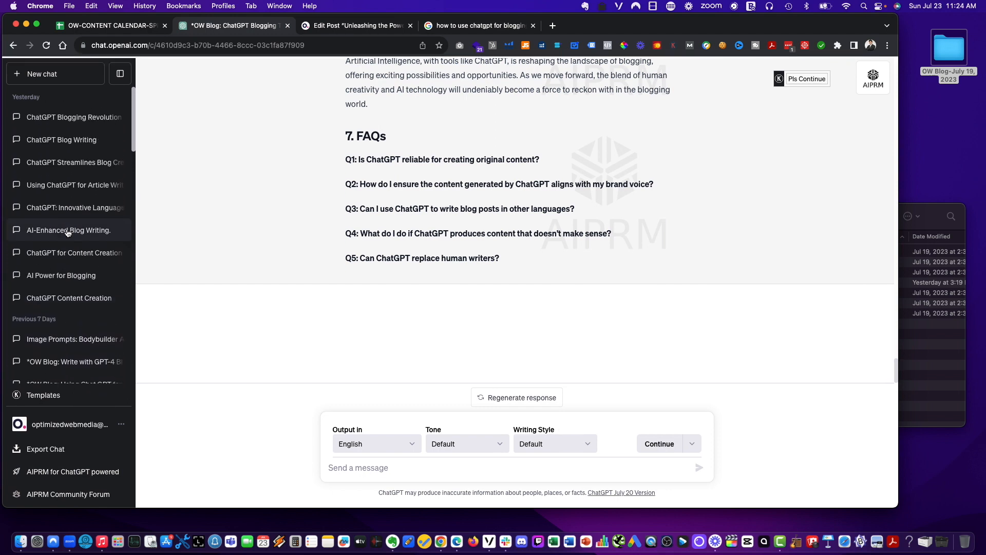
pyautogui.scroll(-4, 67, 232)
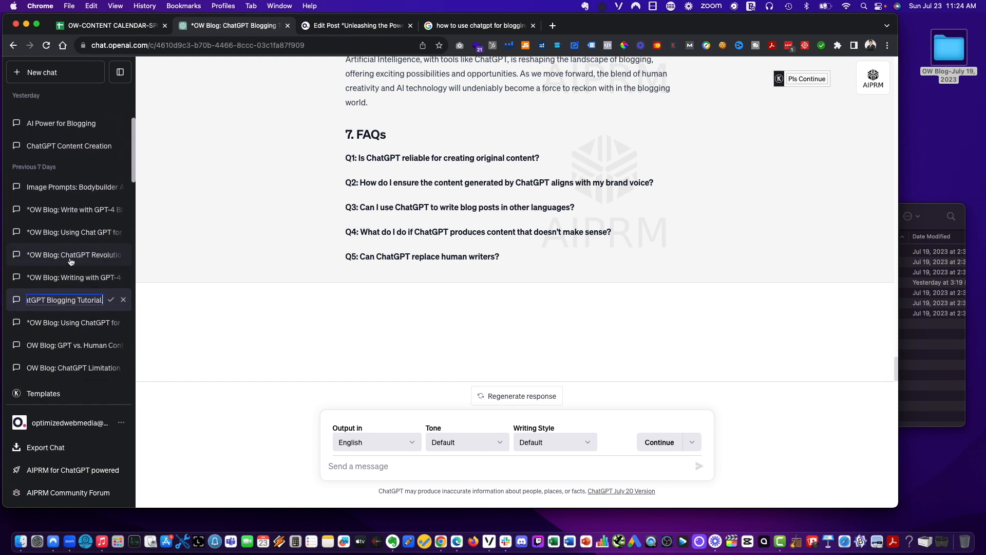
pyautogui.click(72, 255)
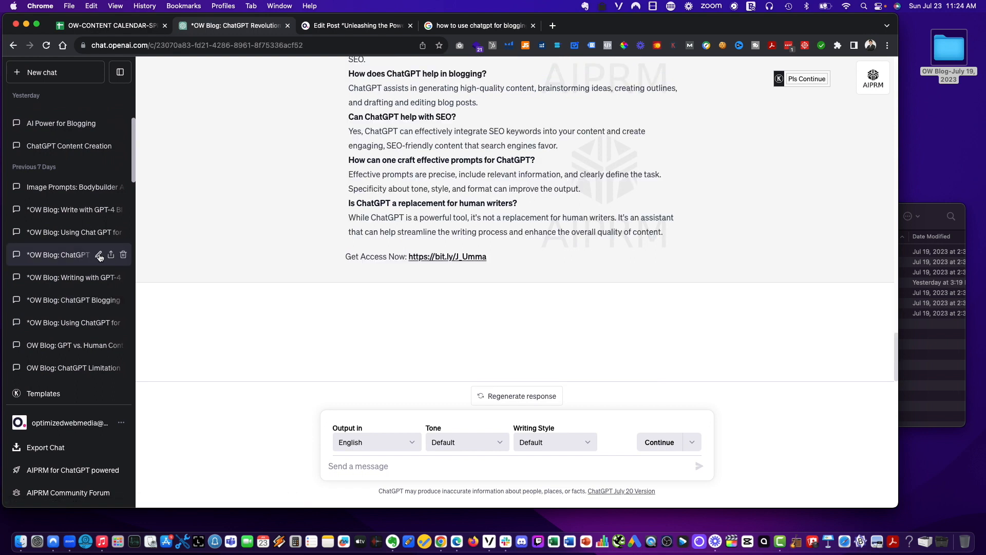
pyautogui.click(99, 256)
pyautogui.click(232, 239)
pyautogui.scroll(-1, 30, 261)
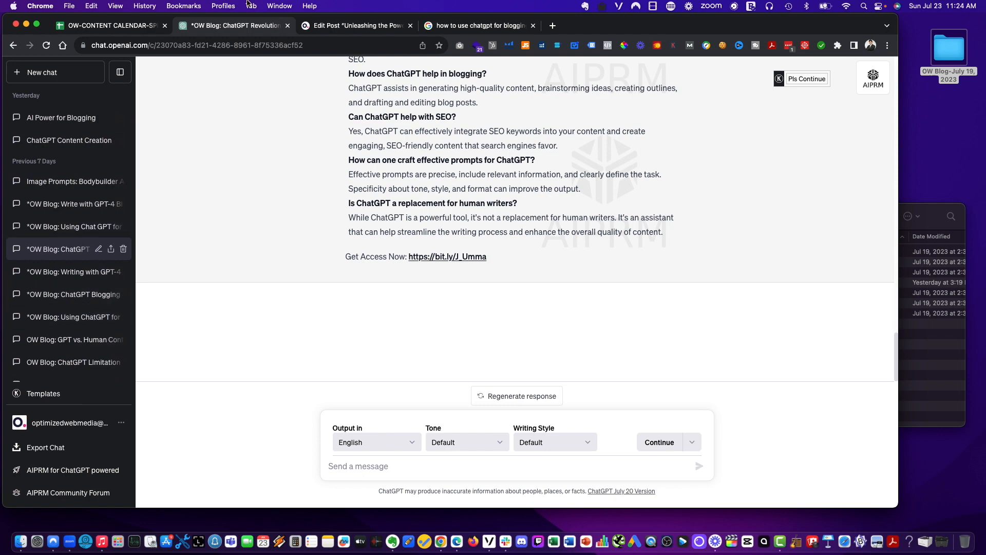
# Verify the August 1 conversation name in the content calendar and reopen "*OW Blog: ChatGPT Blogging Tutorial." to compare its full name.
pyautogui.click(98, 26)
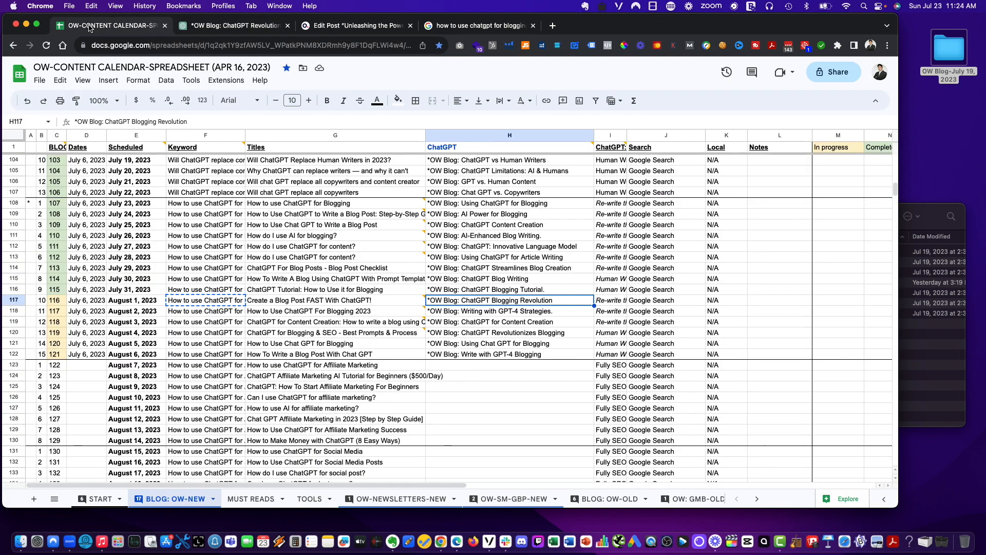
pyautogui.click(182, 26)
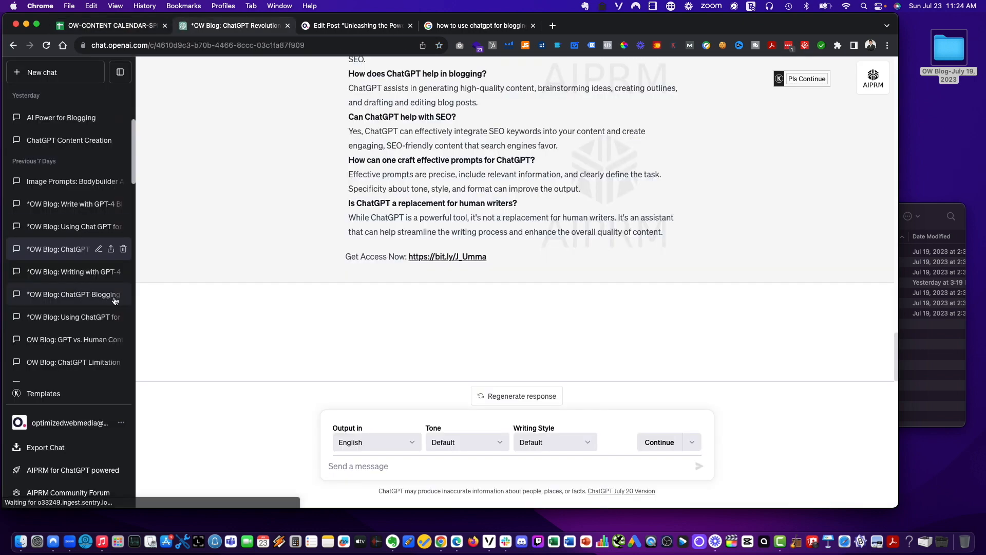
pyautogui.click(86, 296)
pyautogui.click(98, 293)
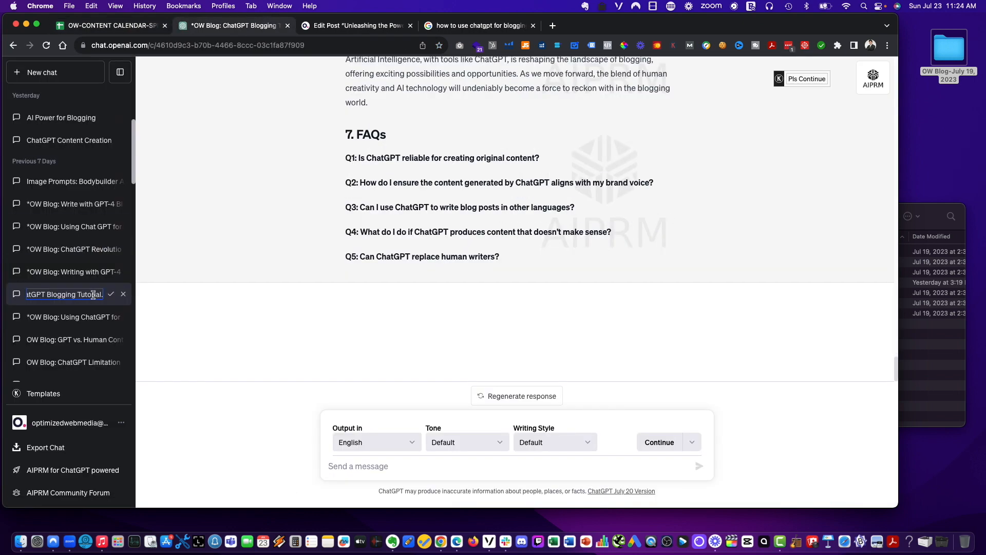
# Reopen the "*OW Blog: ChatGPT Revolutionizes Blogging" conversation and examine its AIPRM prompt, topic and article outline.
pyautogui.moveTo(93, 294)
pyautogui.mouseDown()
pyautogui.moveTo(8, 296)
pyautogui.moveTo(107, 298)
pyautogui.mouseUp()
pyautogui.click(224, 256)
pyautogui.click(89, 249)
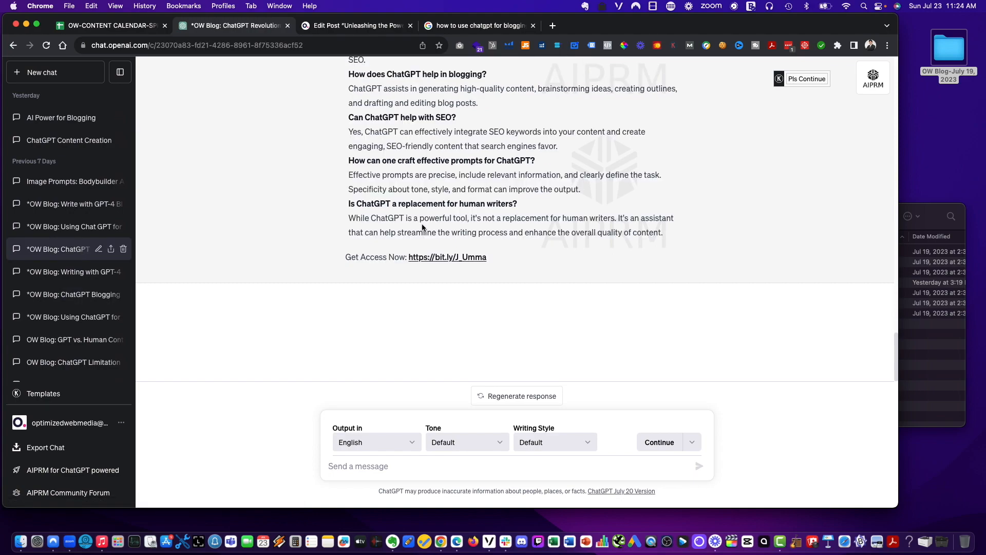
pyautogui.scroll(15, 417, 227)
pyautogui.scroll(15, 417, 227)
pyautogui.scroll(-8, 406, 232)
pyautogui.scroll(2, 406, 233)
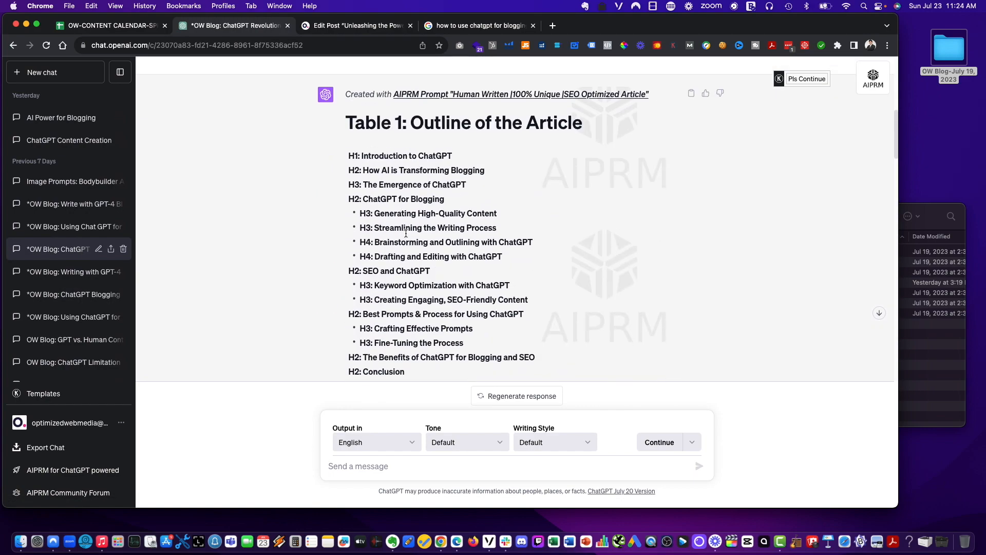
pyautogui.scroll(-4, 406, 233)
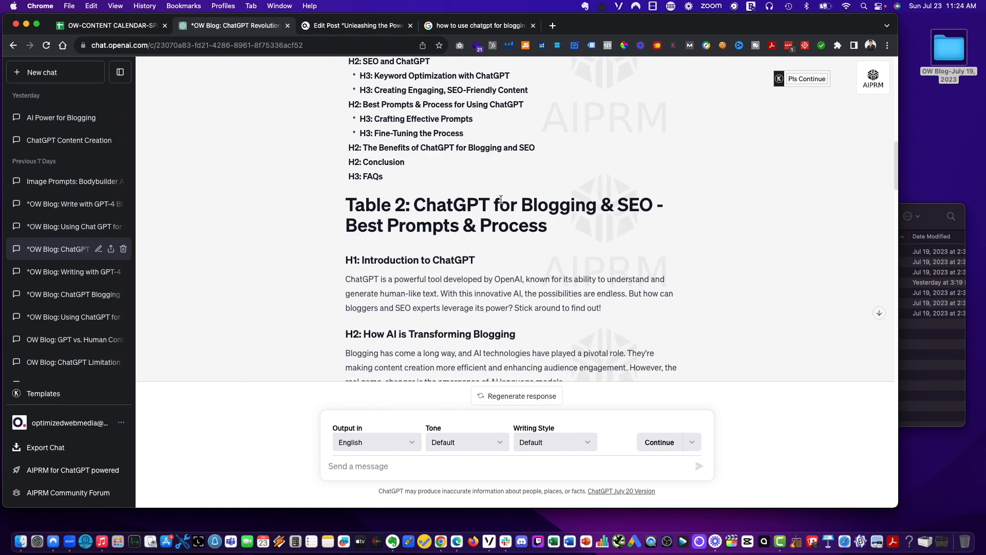
pyautogui.scroll(12, 500, 199)
pyautogui.scroll(-5, 472, 201)
pyautogui.scroll(1, 472, 204)
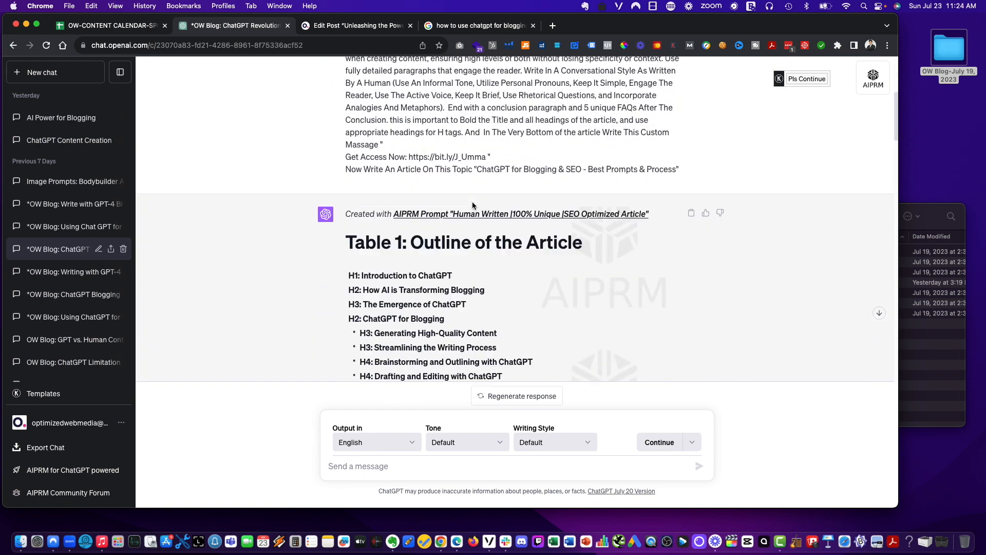
pyautogui.scroll(5, 470, 209)
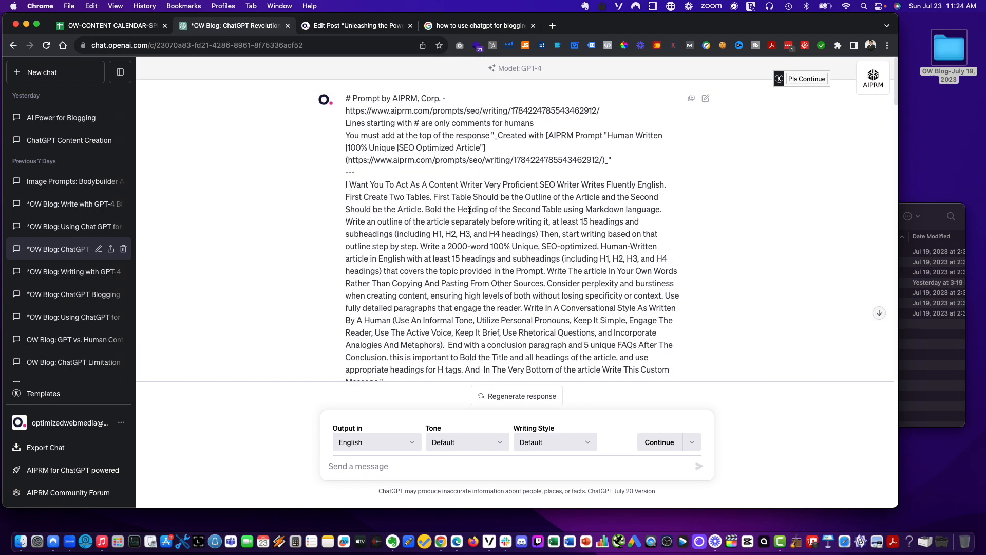
# Copy the article title "ChatGPT for Blogging & SEO - Best Prompts & Process" into the WordPress post title and save the draft.
pyautogui.scroll(-15, 470, 209)
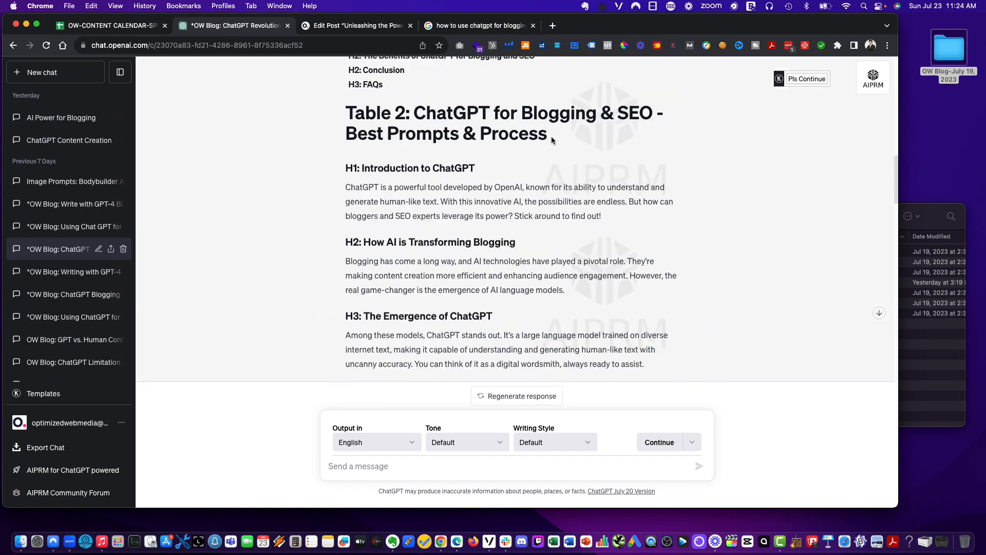
pyautogui.moveTo(552, 139); pyautogui.dragTo(415, 109)
pyautogui.press('super+c')
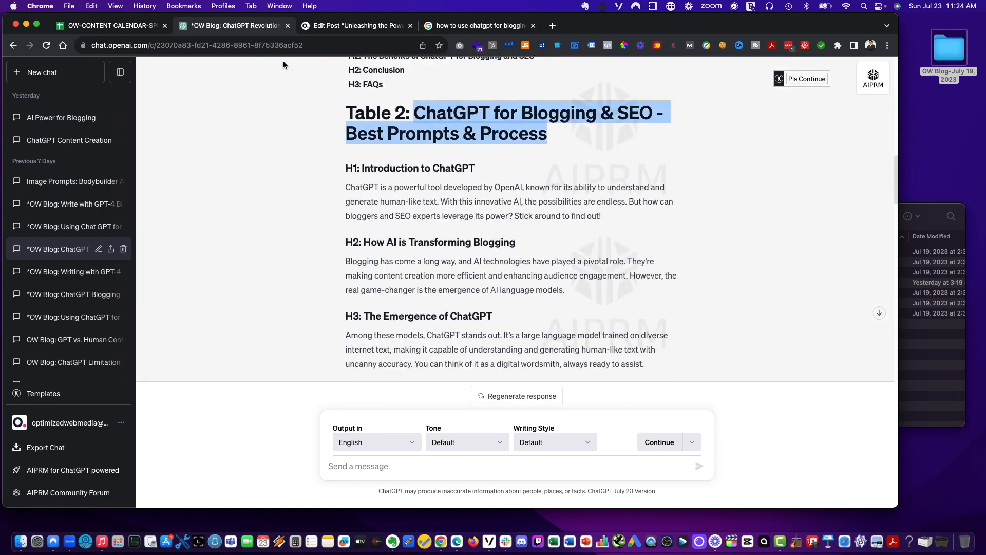
pyautogui.click(393, 27)
pyautogui.scroll(-5, 374, 277)
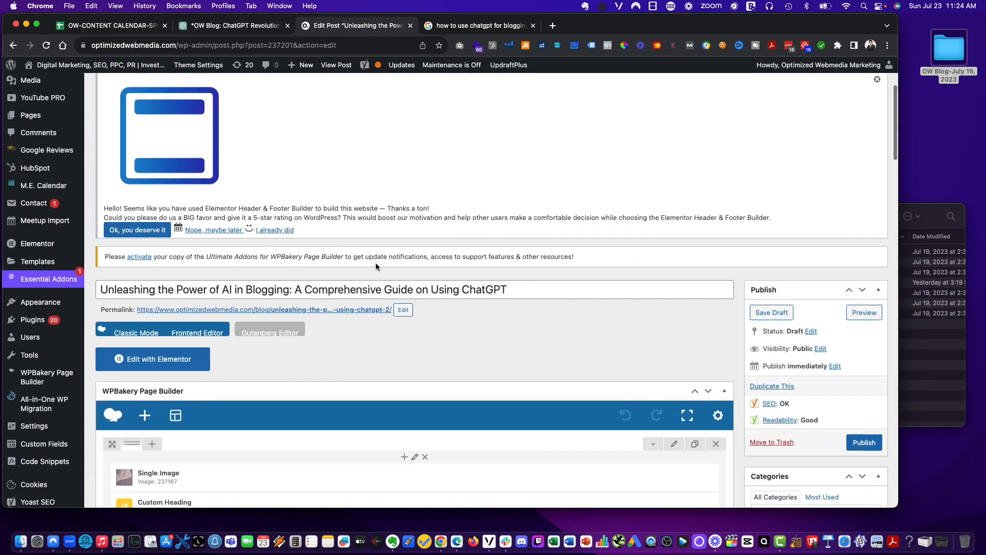
pyautogui.tripleClick(381, 250)
pyautogui.press('super+v')
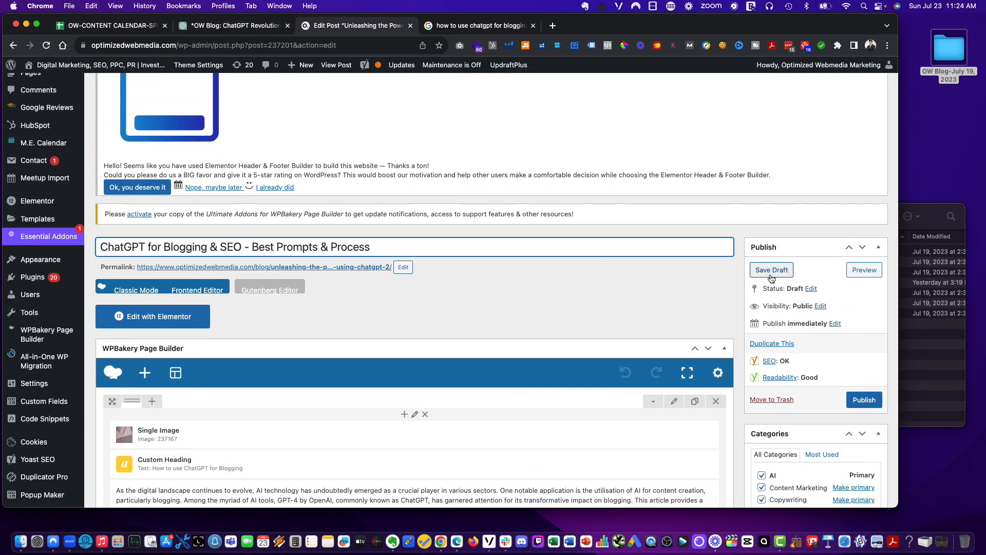
pyautogui.click(782, 274)
pyautogui.click(782, 273)
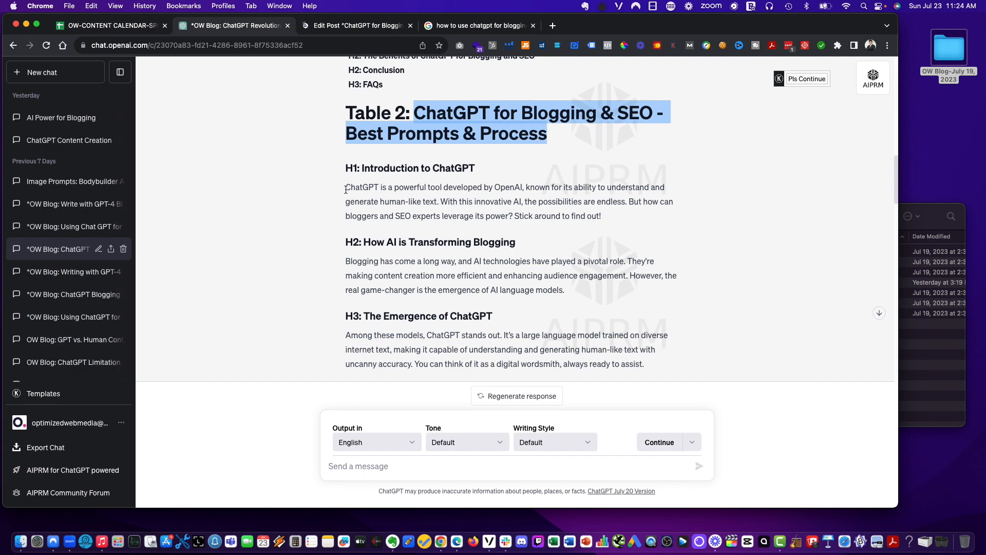
# Replace the post's Yoast SEO title with "ChatGPT for Blogging & SEO - Best Prompts & Process".
pyautogui.click(373, 25)
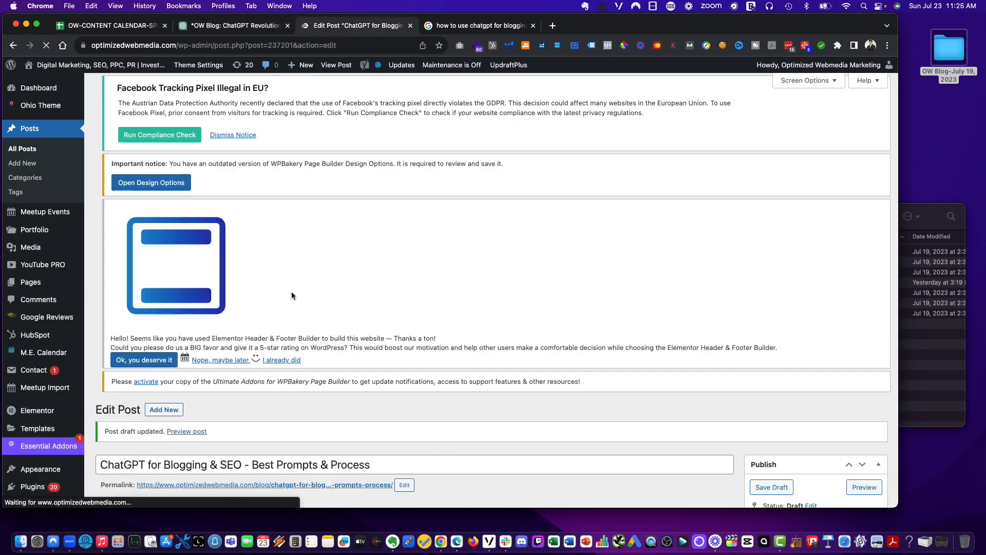
pyautogui.scroll(4, 289, 296)
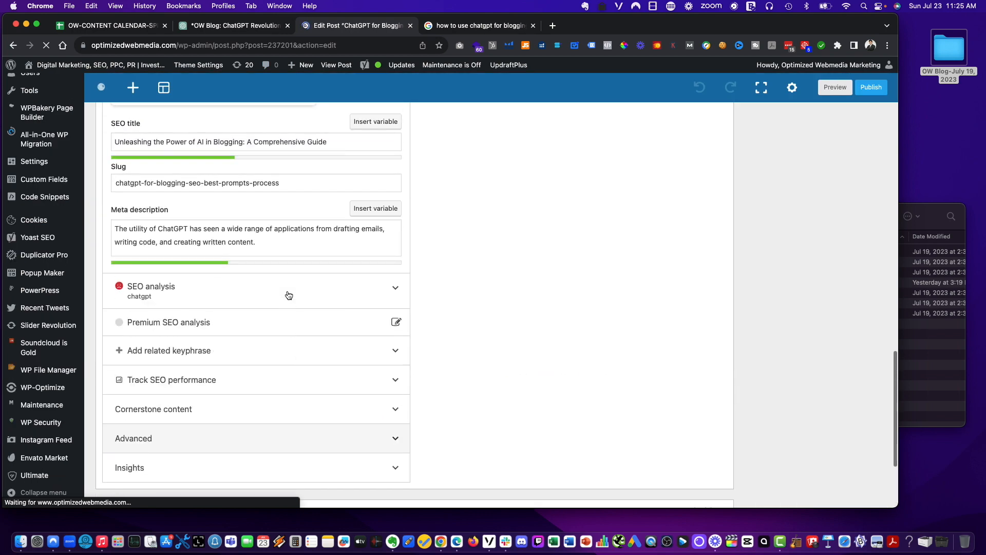
pyautogui.scroll(14, 301, 212)
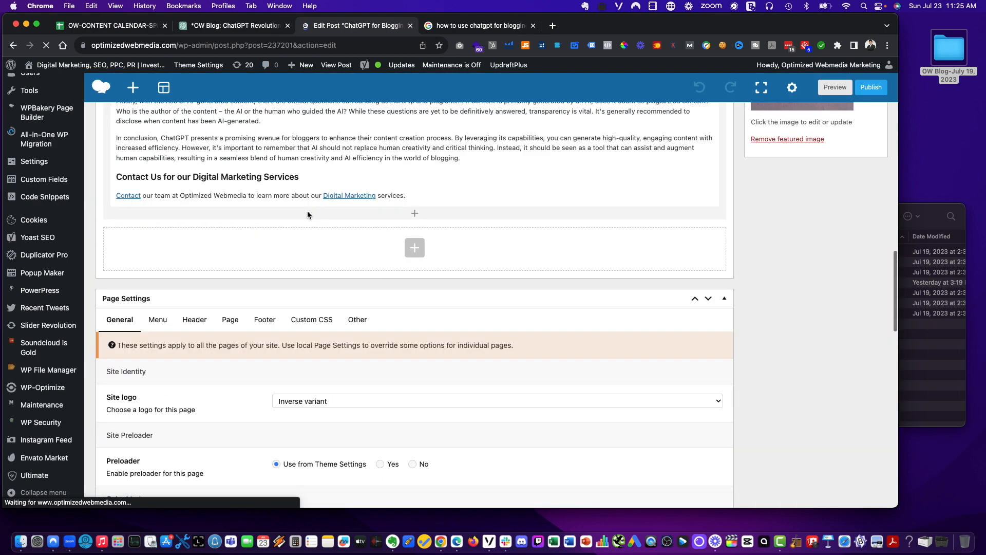
pyautogui.press('super+a')
pyautogui.scroll(-9, 311, 241)
pyautogui.click(430, 251)
pyautogui.scroll(-4, 430, 251)
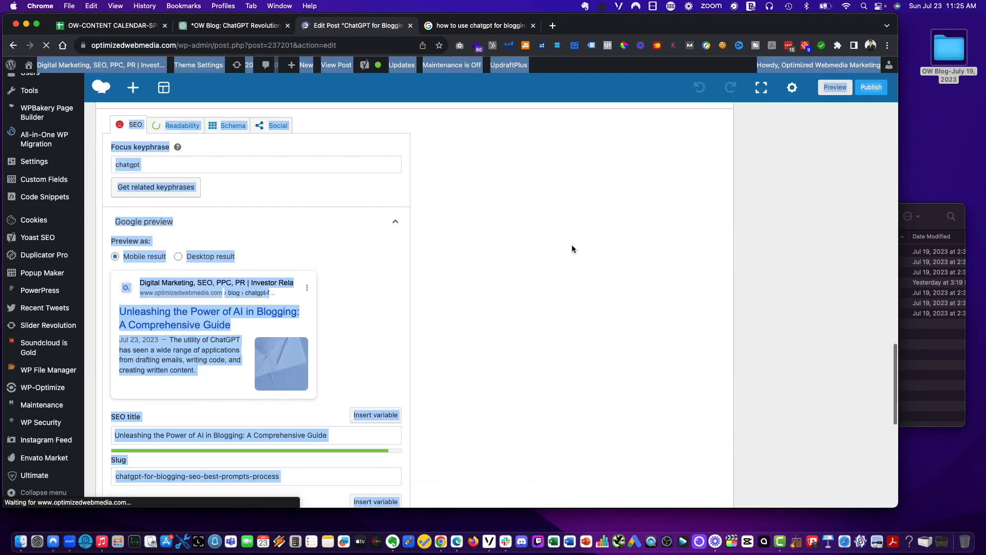
pyautogui.tripleClick(253, 271)
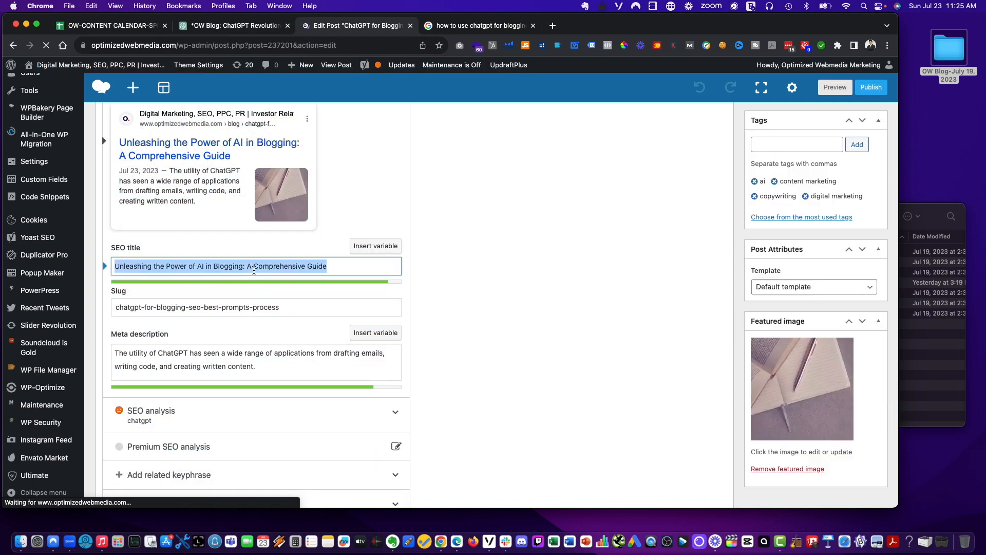
pyautogui.press('super+v')
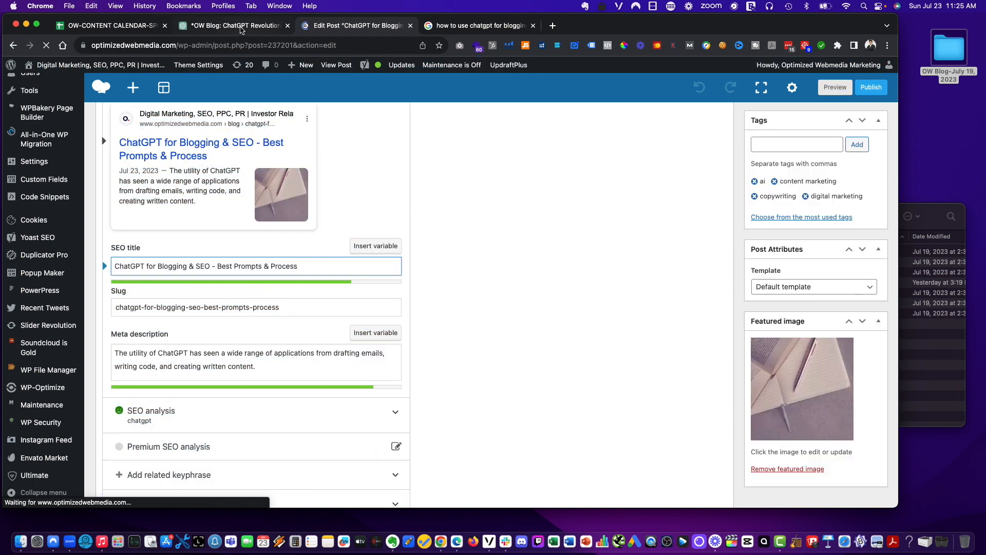
# Copy the opening sentences under the ChatGPT article's "Introduction to ChatGPT" heading and replace the post's meta description with them.
pyautogui.click(234, 25)
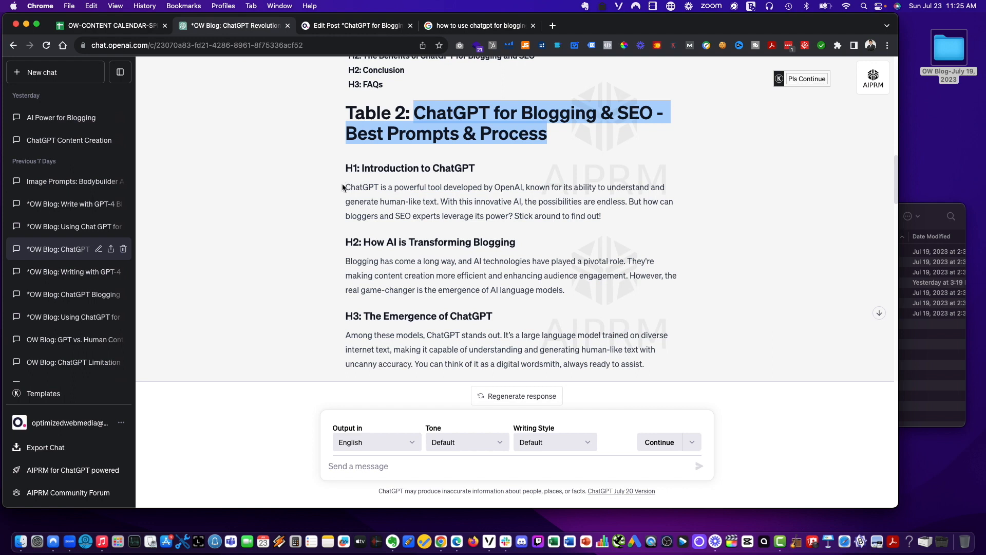
pyautogui.moveTo(343, 187); pyautogui.dragTo(631, 201)
pyautogui.press('super+c')
pyautogui.click(360, 26)
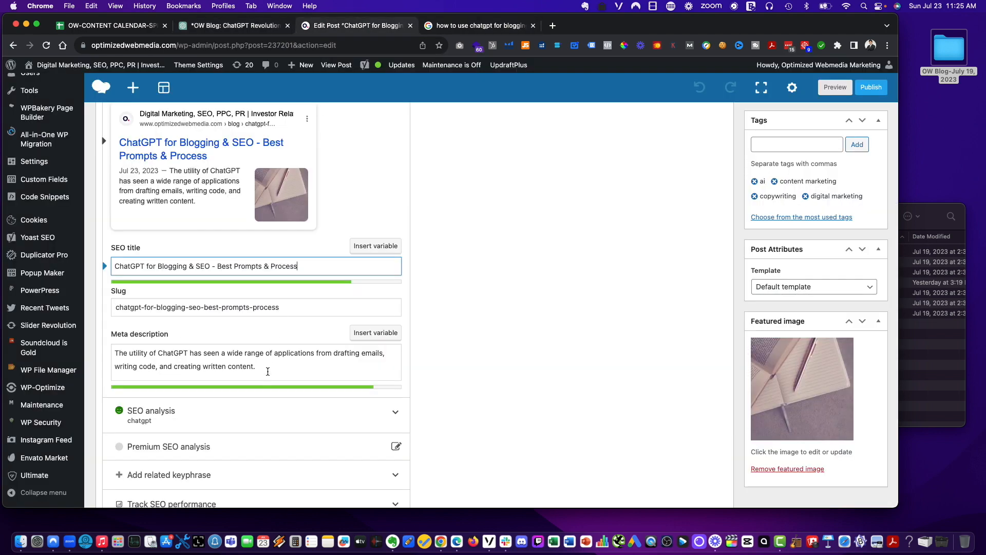
pyautogui.click(266, 361)
pyautogui.press('super+a')
pyautogui.press('super+v')
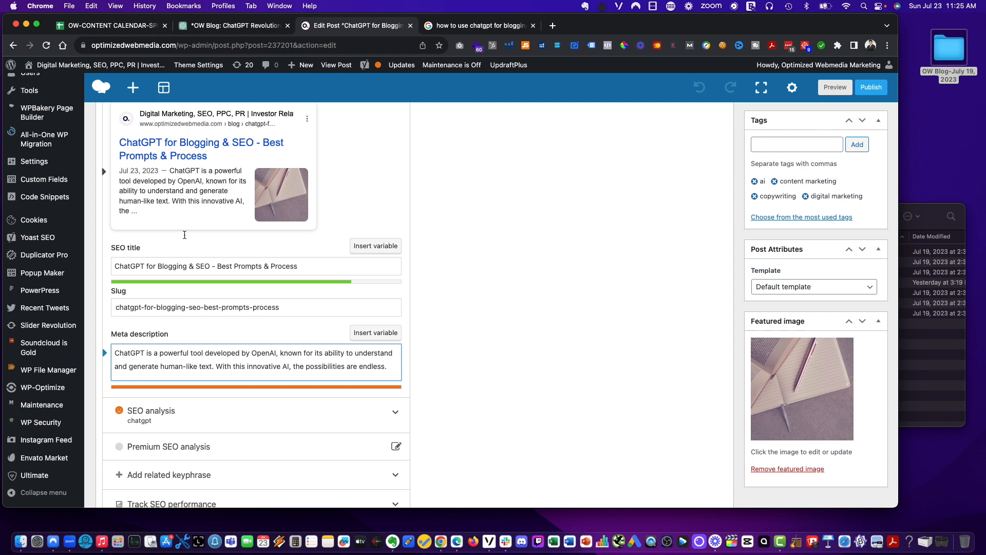
# Shorten the meta description to end at "generate human-like text." and save the draft.
pyautogui.scroll(2, 154, 192)
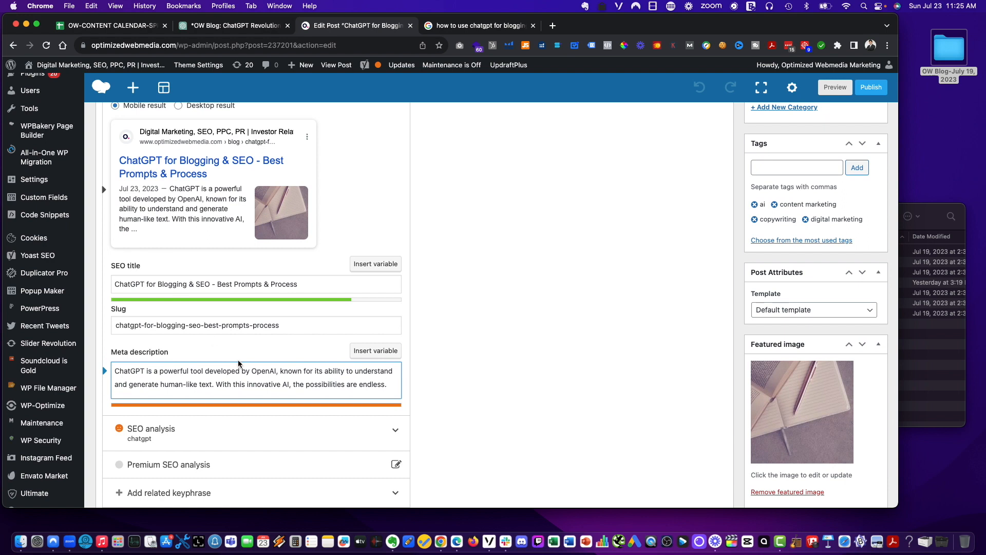
pyautogui.keyDown('shift'); pyautogui.click(220, 384); pyautogui.keyUp('shift')
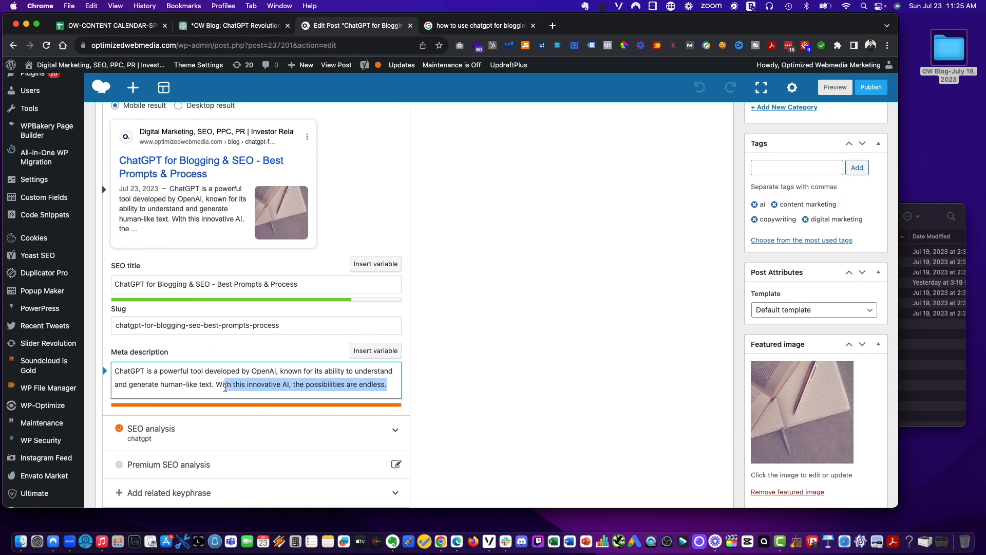
pyautogui.press('BackSpace')
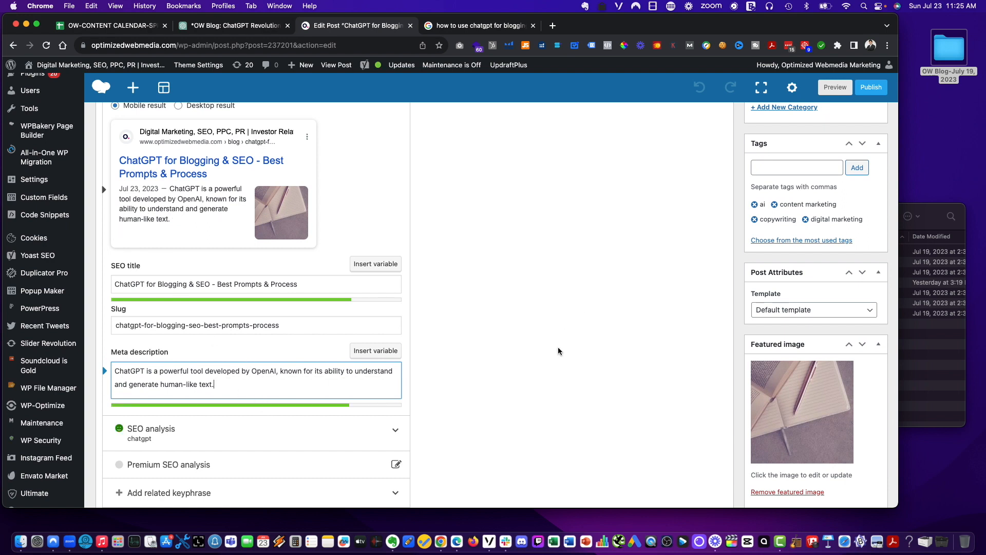
pyautogui.scroll(12, 558, 351)
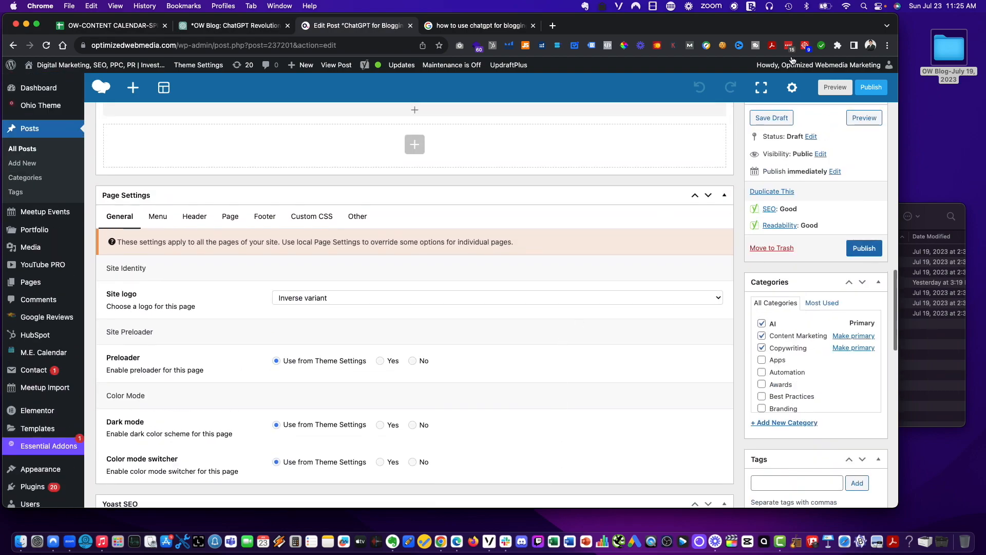
pyautogui.click(772, 118)
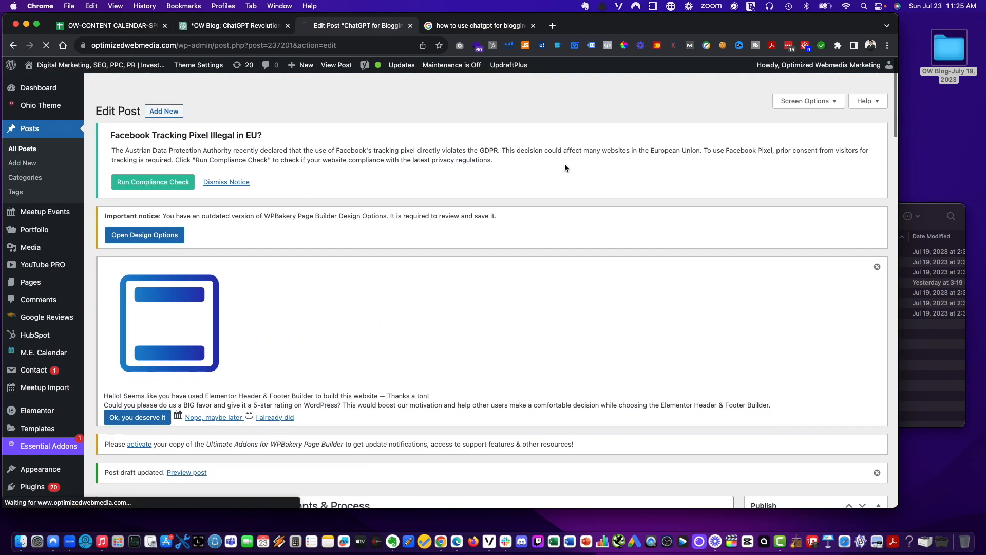
# Remove the current picture from the post's Single Image element and open the media library to choose a replacement.
pyautogui.scroll(-5, 565, 164)
pyautogui.scroll(-3, 560, 190)
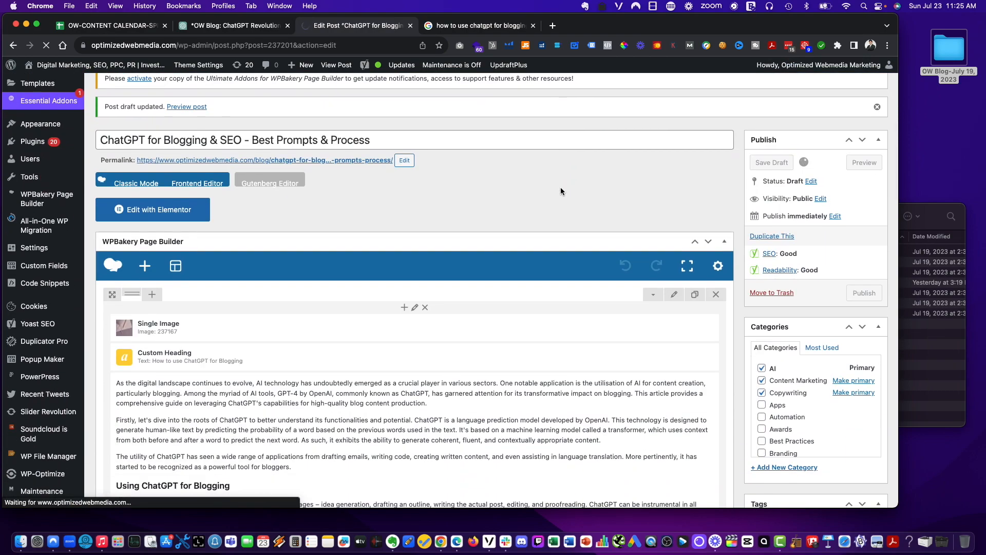
pyautogui.scroll(6, 560, 187)
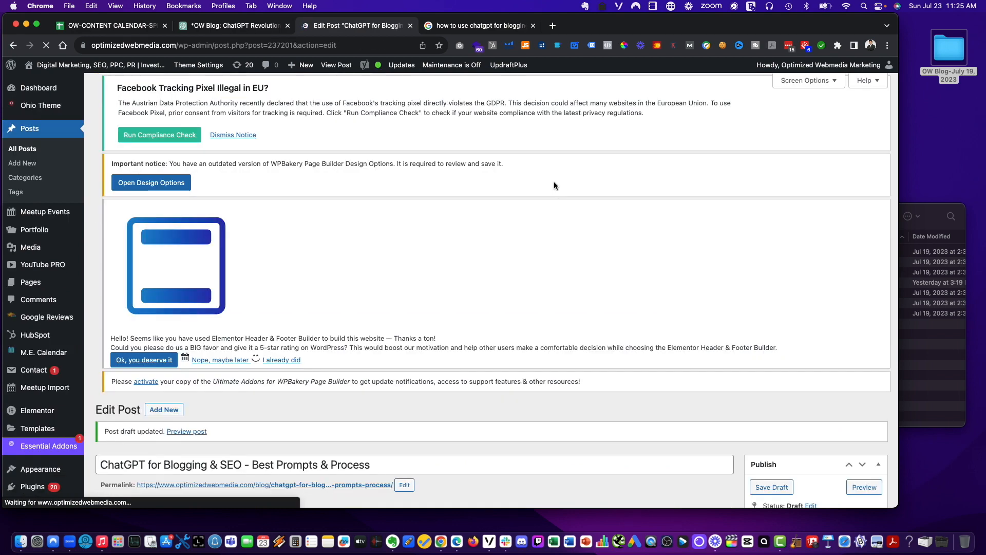
pyautogui.scroll(-9, 500, 210)
pyautogui.scroll(-3, 501, 214)
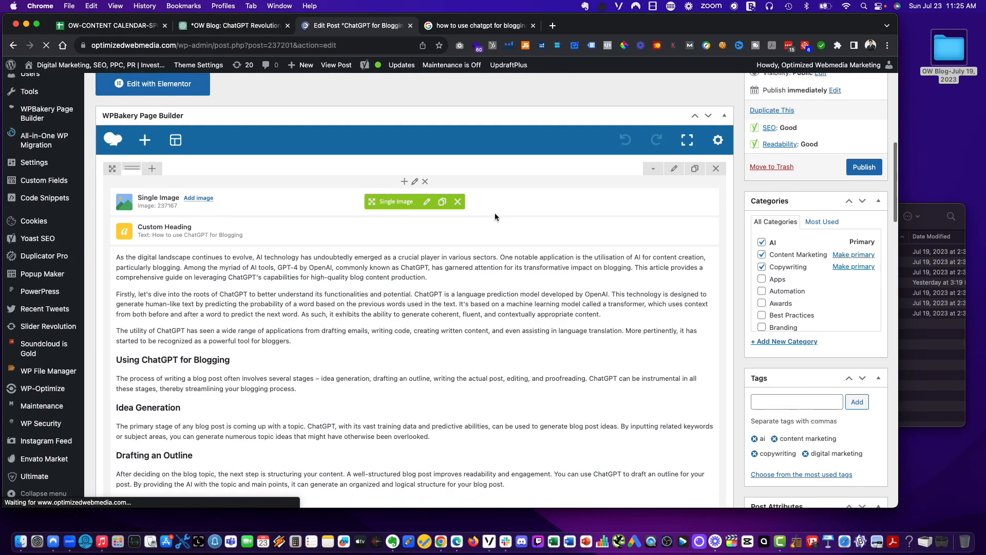
pyautogui.click(425, 199)
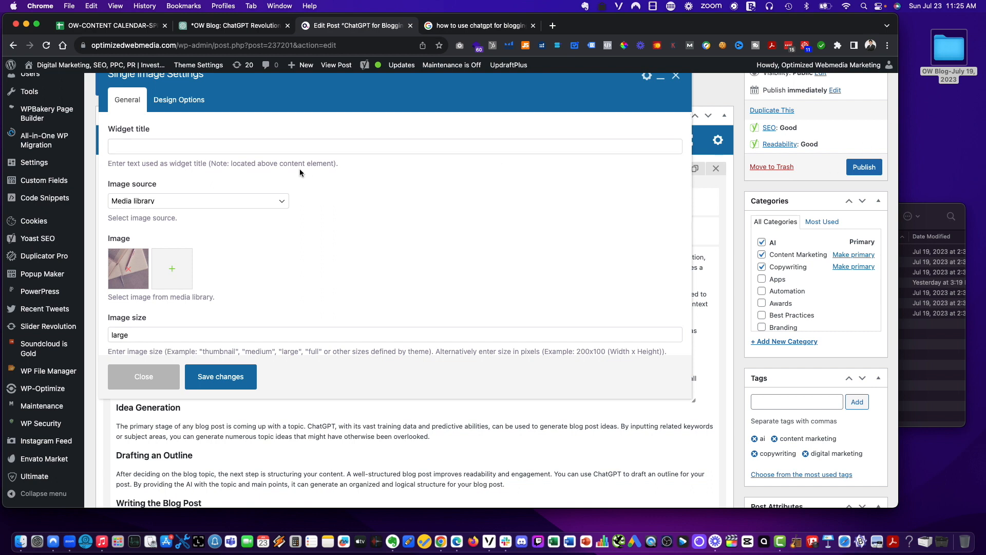
pyautogui.click(128, 268)
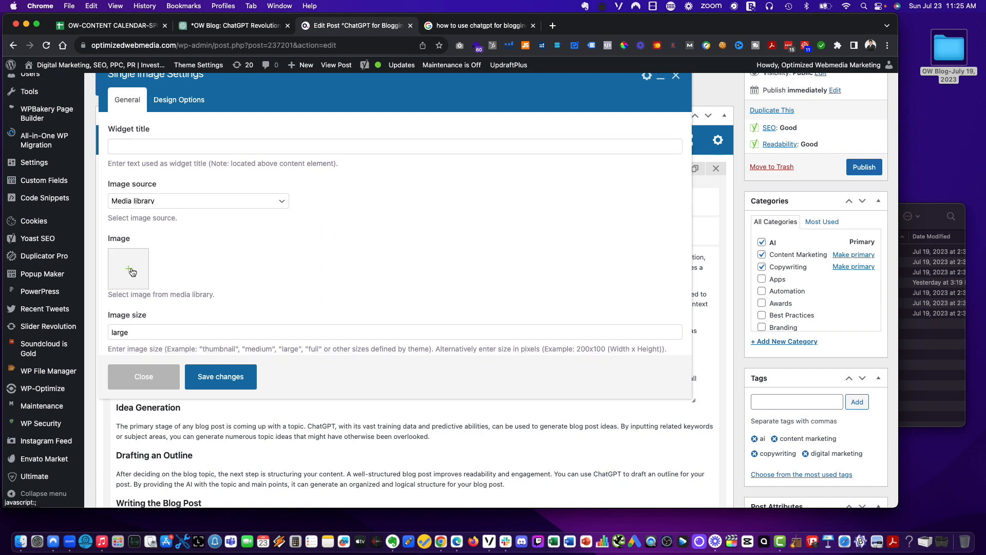
pyautogui.click(130, 270)
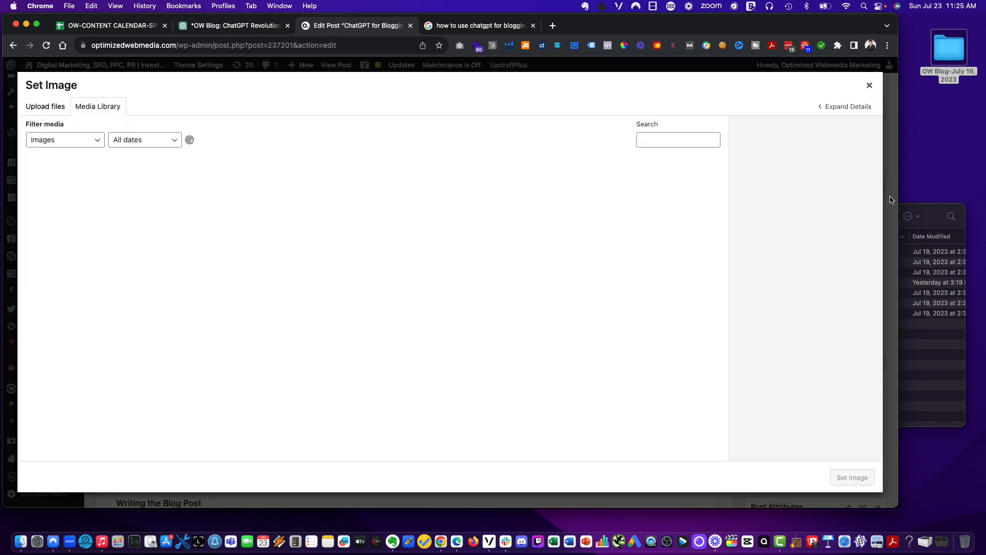
# Compare the content calendar's row 117 title with the prepared image files, including those in the DONE folder.
pyautogui.click(932, 210)
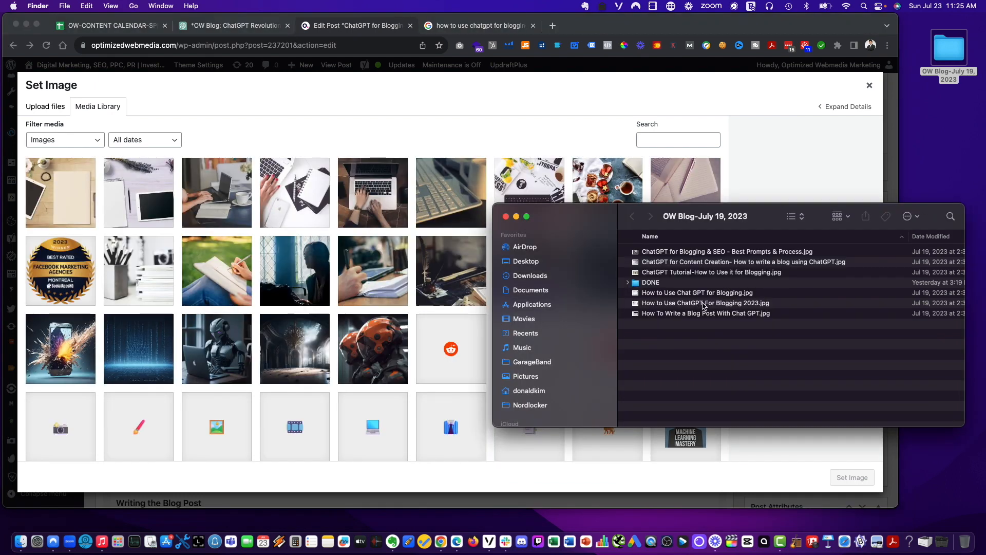
pyautogui.click(105, 25)
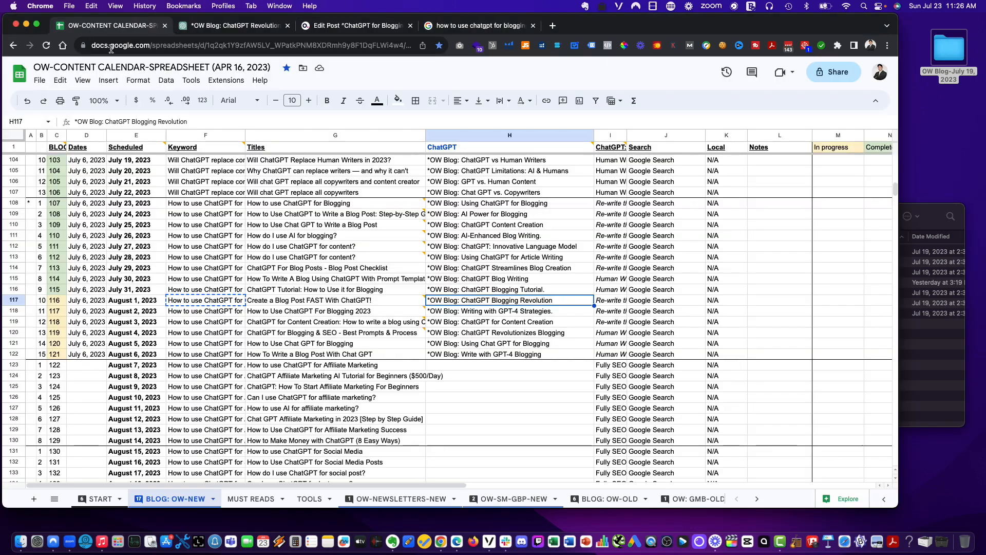
pyautogui.click(332, 302)
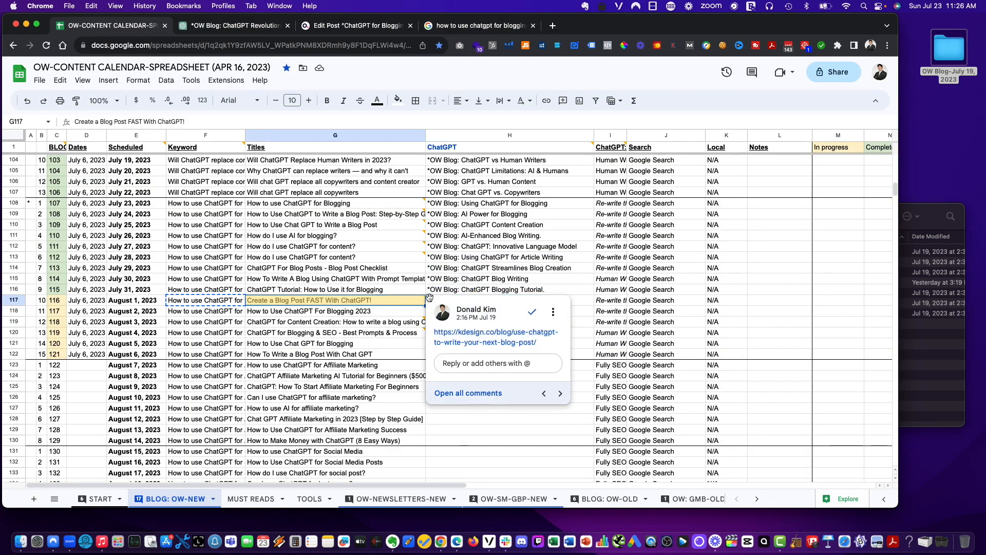
pyautogui.click(940, 213)
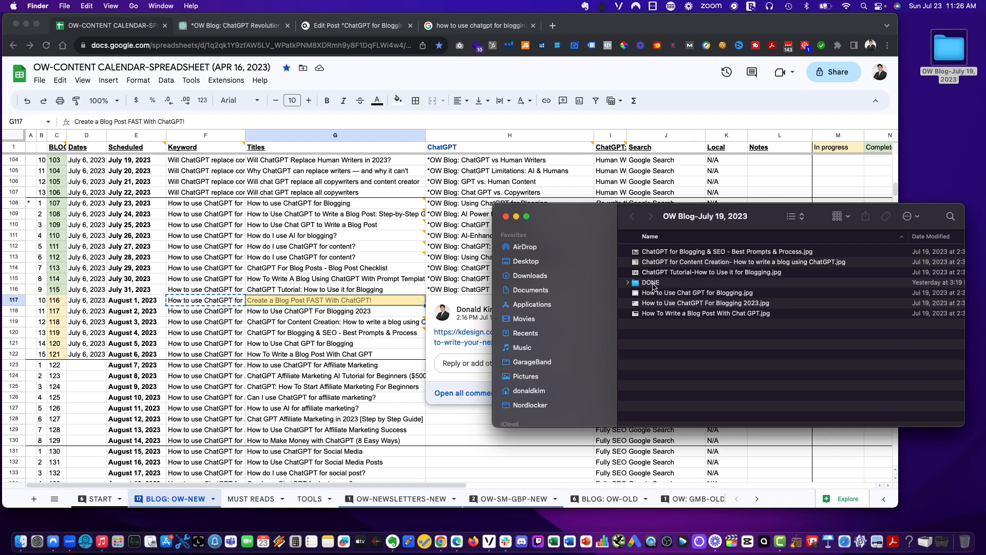
pyautogui.doubleClick(651, 283)
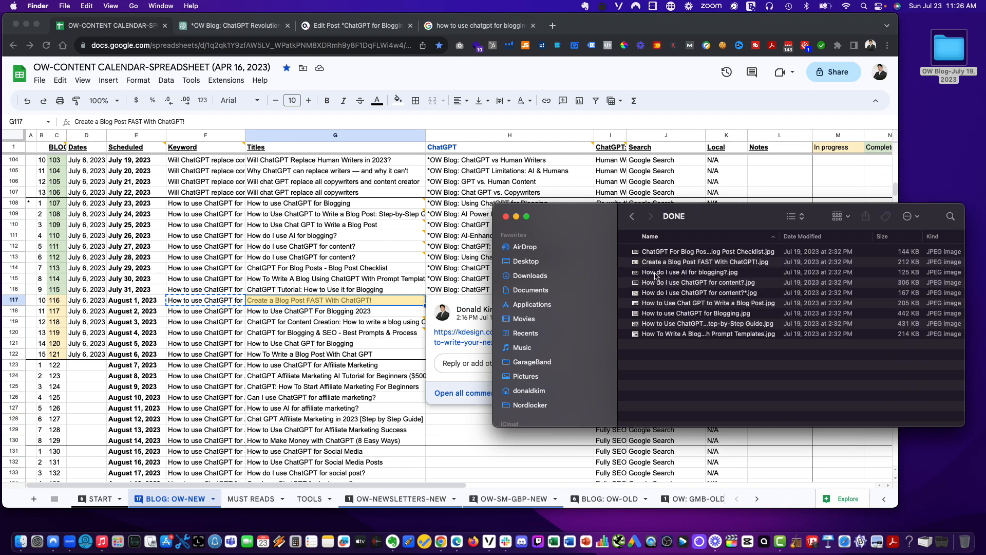
pyautogui.click(654, 265)
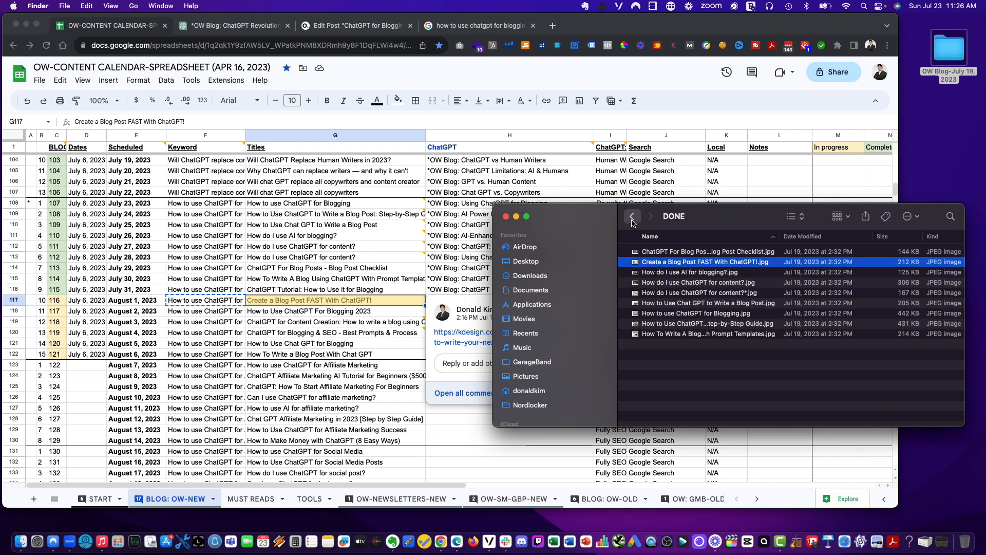
pyautogui.click(632, 217)
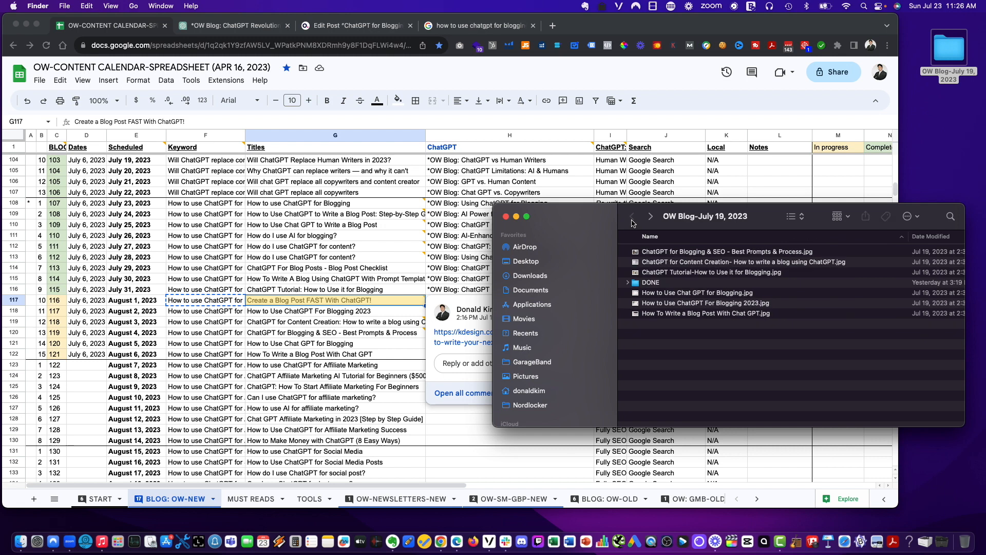
# Upload "ChatGPT Tutorial-How to Use it for Blogging.jpg" from the OW Blog-July 19, 2023 folder to the WordPress media library.
pyautogui.click(672, 263)
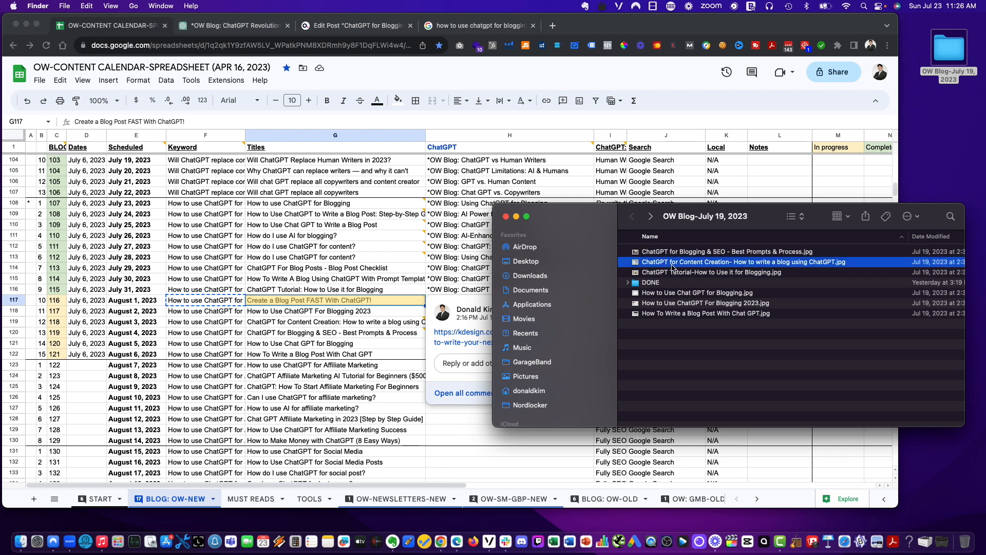
pyautogui.click(672, 273)
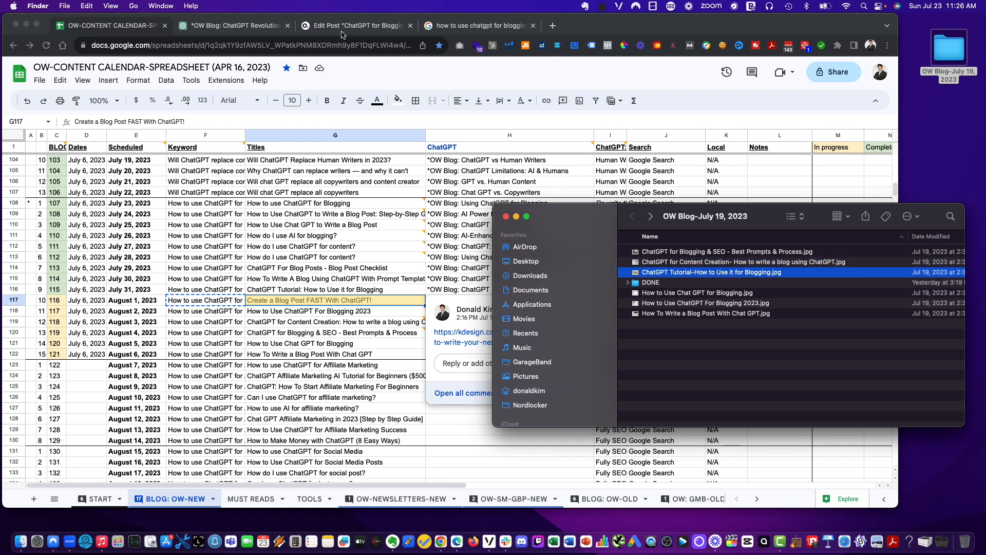
pyautogui.click(335, 27)
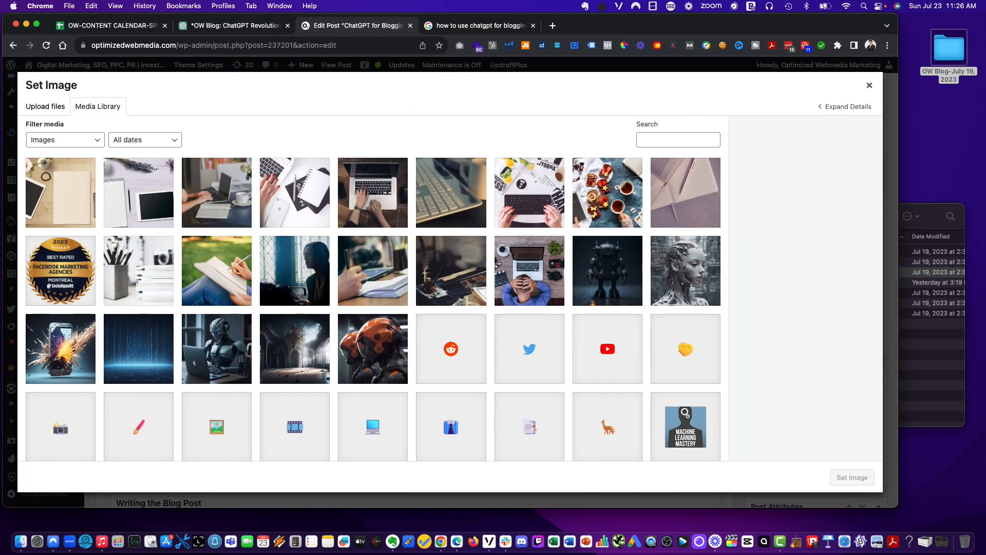
pyautogui.click(926, 210)
pyautogui.moveTo(654, 271); pyautogui.dragTo(320, 244)
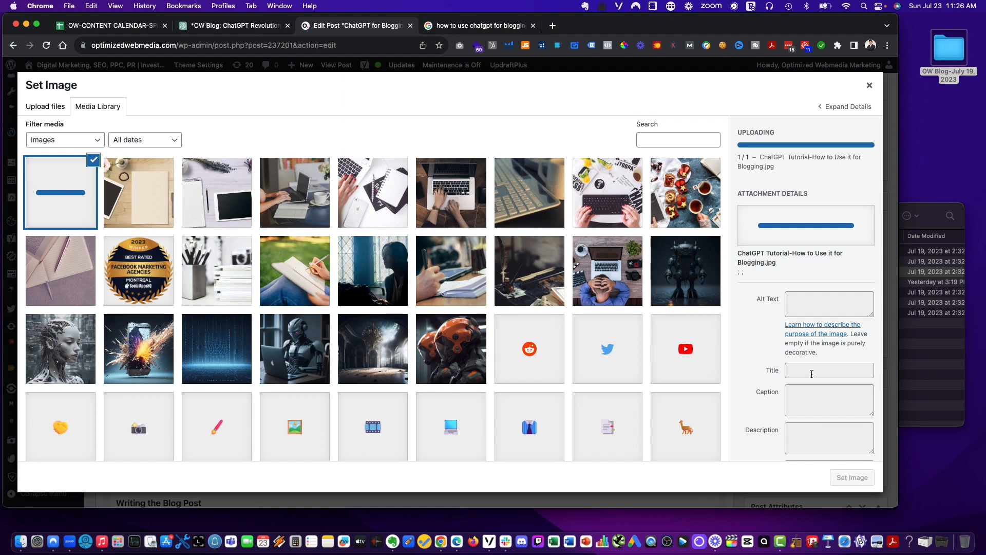
# Copy the uploaded image's title into its alt text, "ChatGPT Tutorial-How to Use it for Blogging".
pyautogui.scroll(-3, 812, 385)
pyautogui.tripleClick(810, 379)
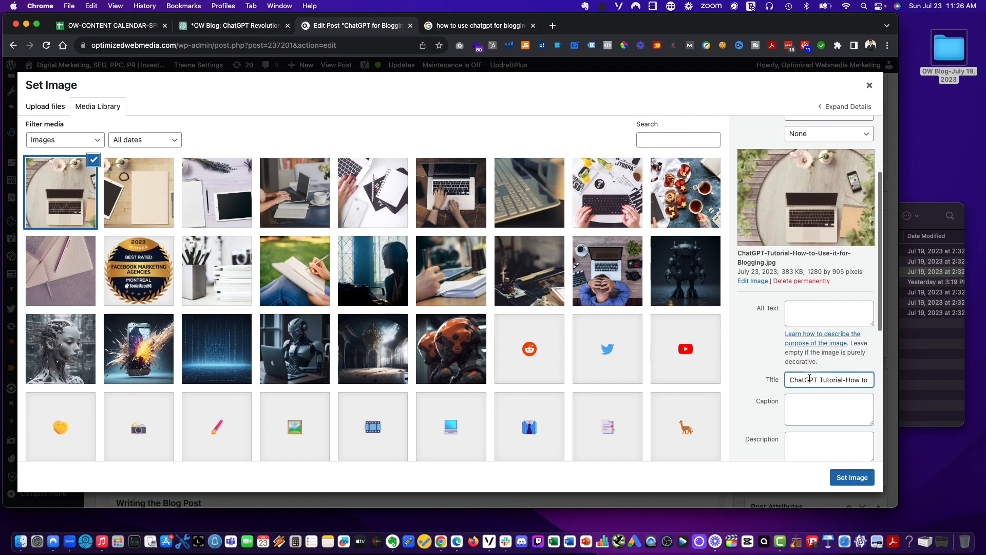
pyautogui.press('super+c')
pyautogui.click(811, 313)
pyautogui.press('super+v')
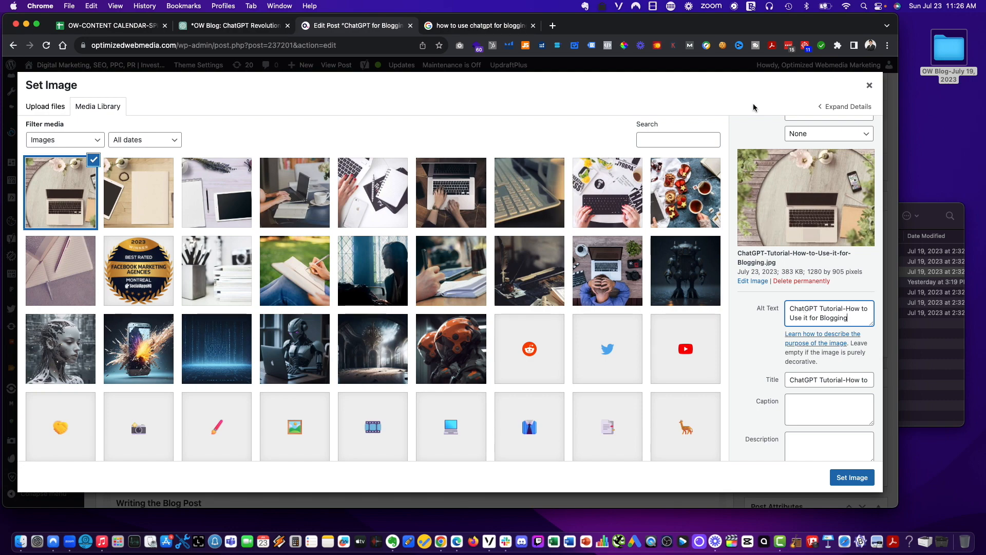
# Set the uploaded ChatGPT Tutorial picture as the Single Image element's image and save the element's settings.
pyautogui.click(869, 85)
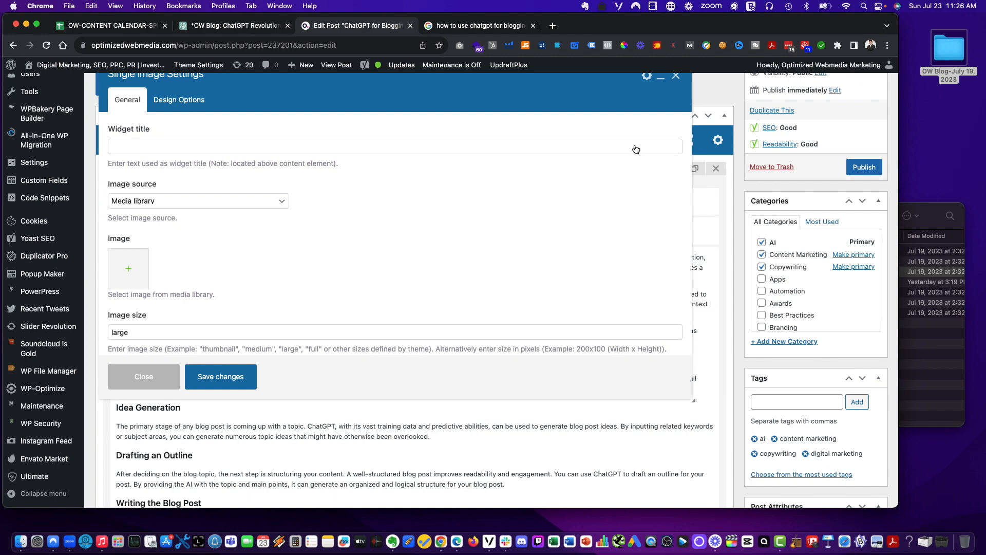
pyautogui.click(135, 273)
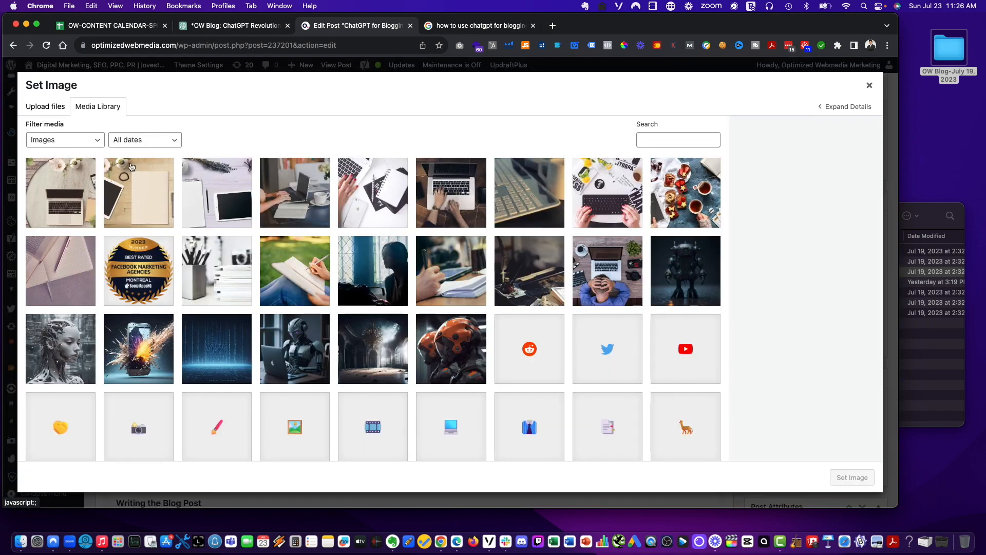
pyautogui.click(853, 478)
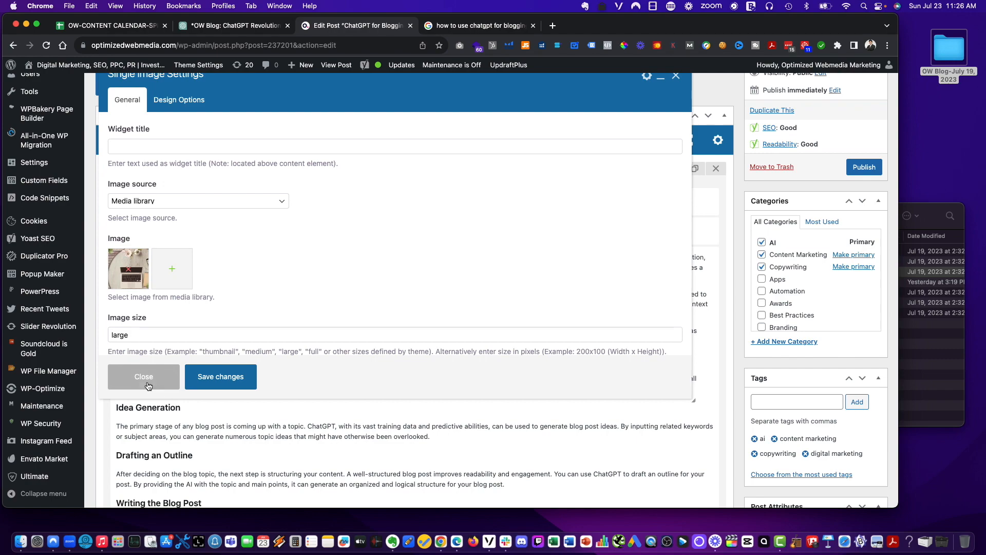
pyautogui.click(234, 377)
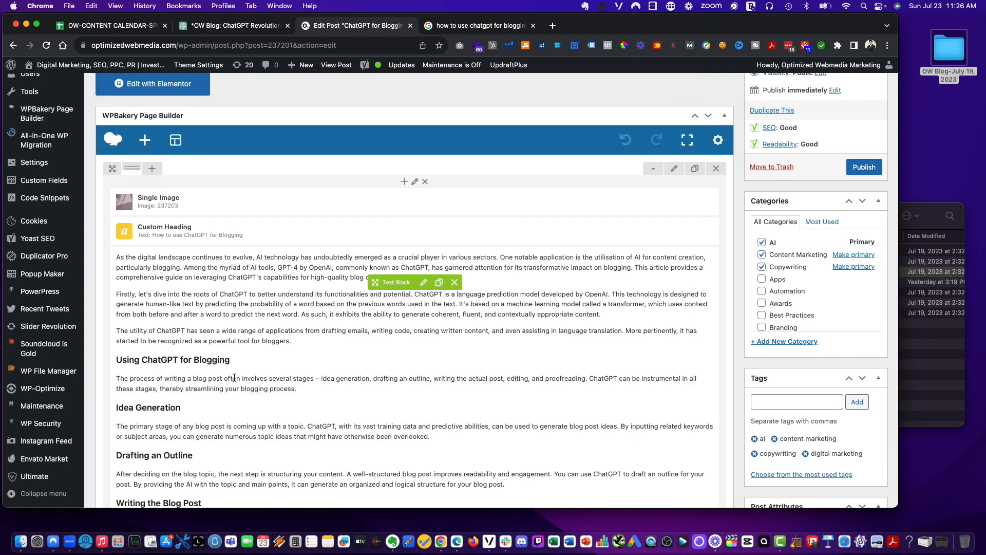
# Set the uploaded ChatGPT Tutorial picture as the post's featured image.
pyautogui.scroll(-5, 826, 443)
pyautogui.scroll(-3, 827, 442)
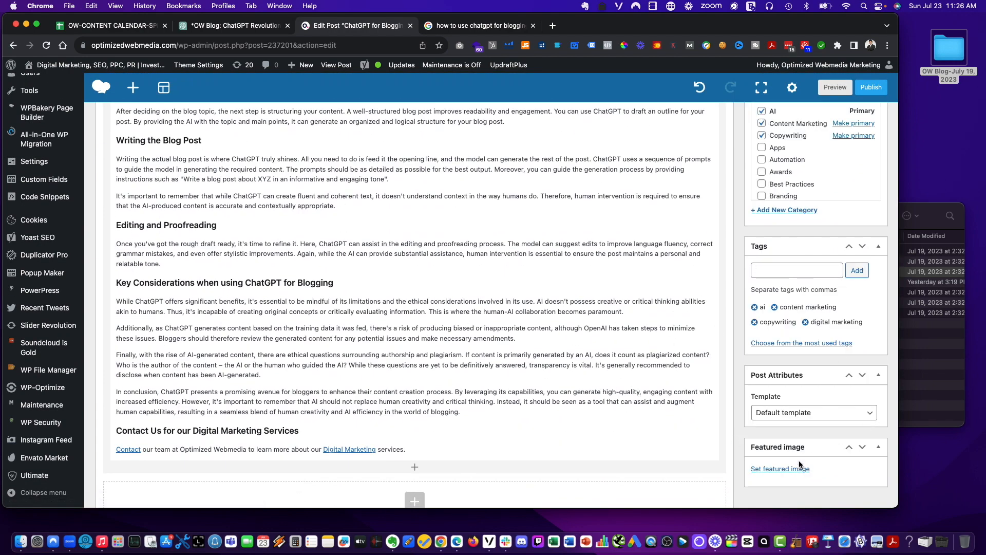
pyautogui.click(779, 469)
pyautogui.click(61, 193)
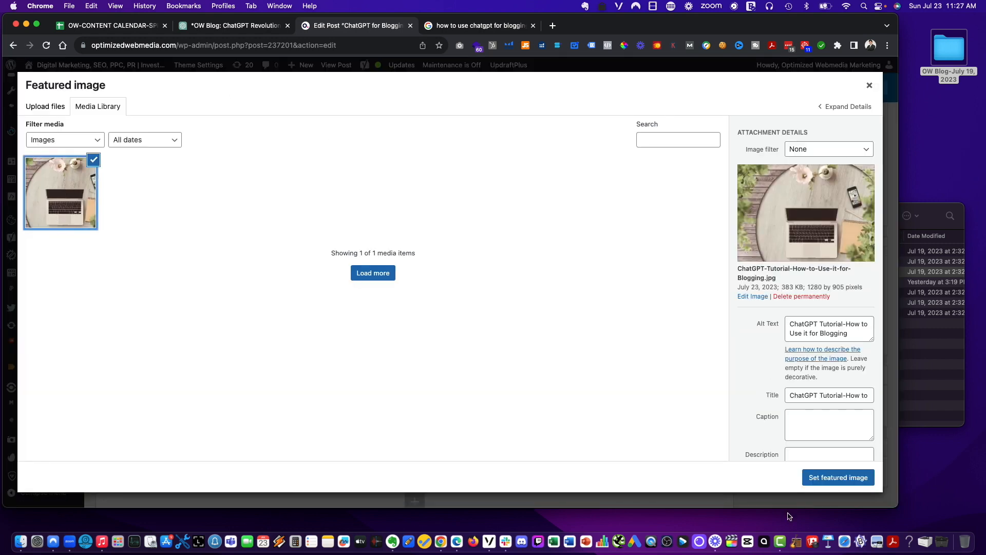
pyautogui.click(838, 477)
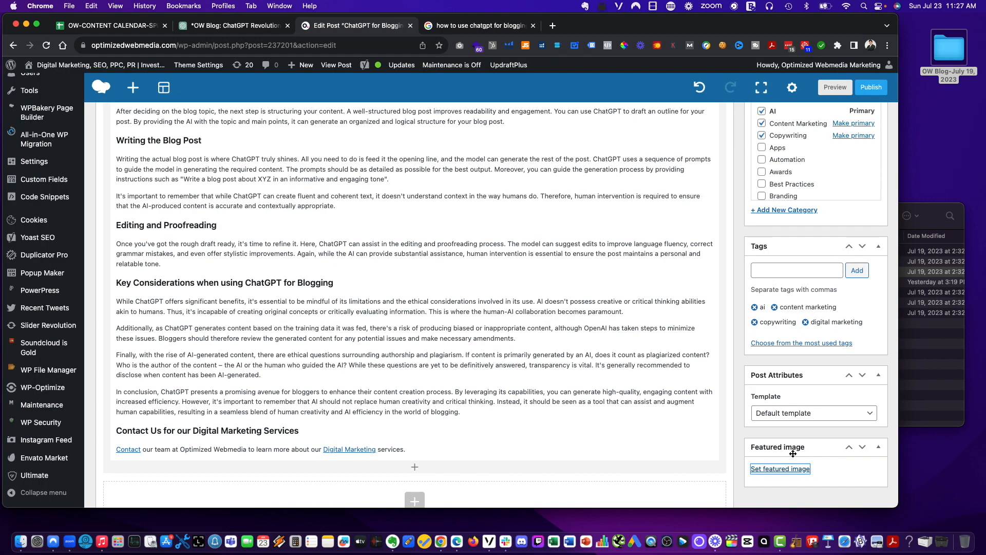
# Replace the Custom Heading text with the calendar title "Create a Blog Post FAST With ChatGPT!" and save the element.
pyautogui.scroll(-2, 460, 362)
pyautogui.scroll(20, 782, 403)
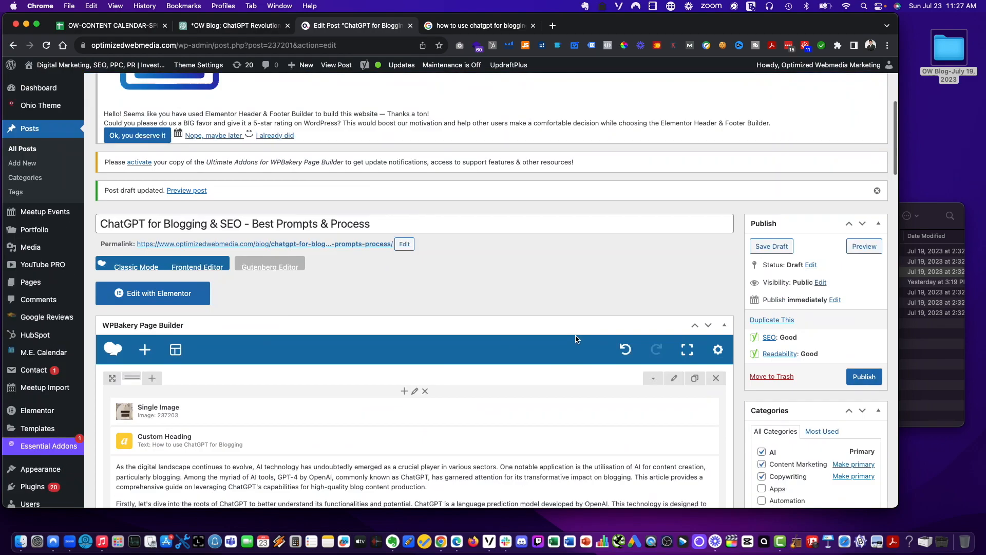
pyautogui.scroll(-3, 430, 282)
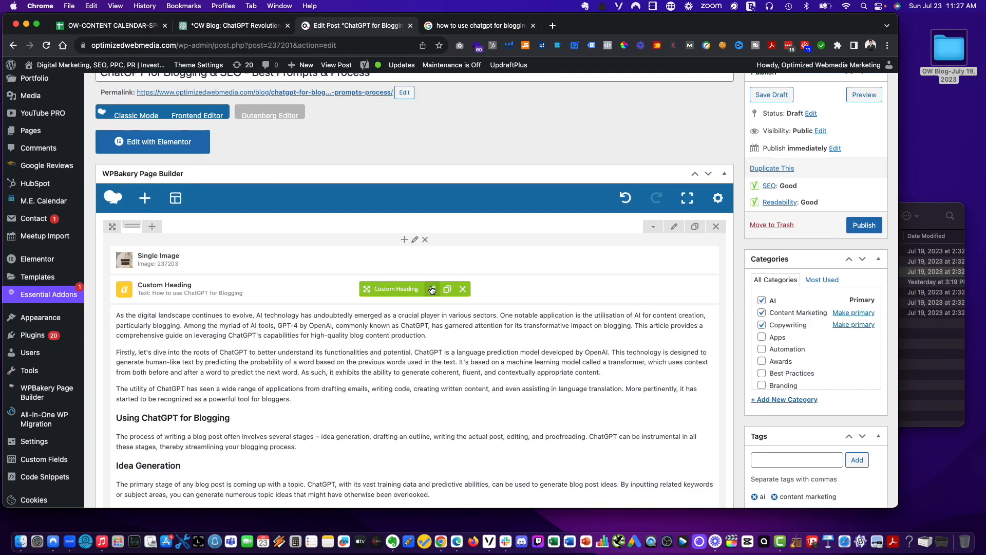
pyautogui.click(432, 289)
pyautogui.click(472, 26)
pyautogui.click(472, 26)
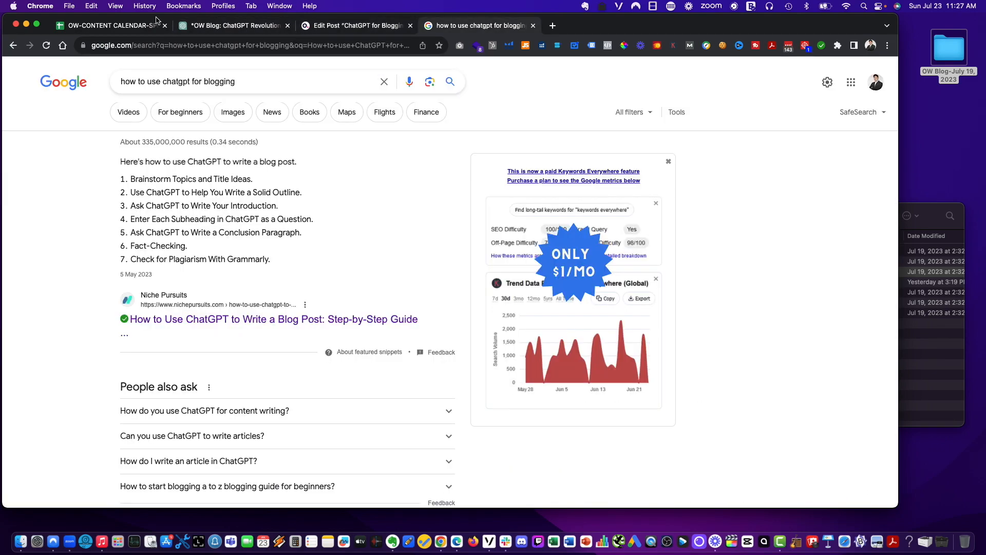
pyautogui.click(108, 26)
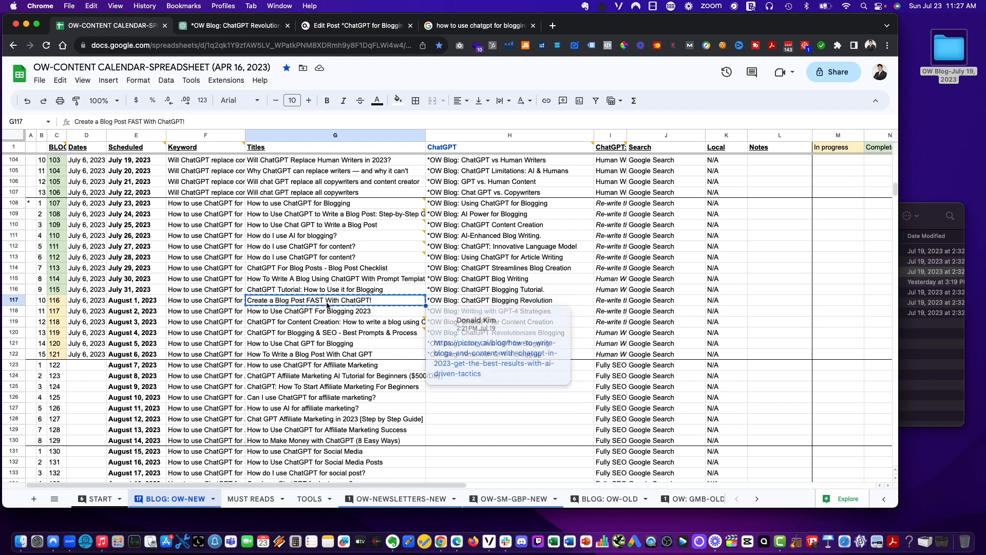
pyautogui.click(233, 26)
pyautogui.click(354, 27)
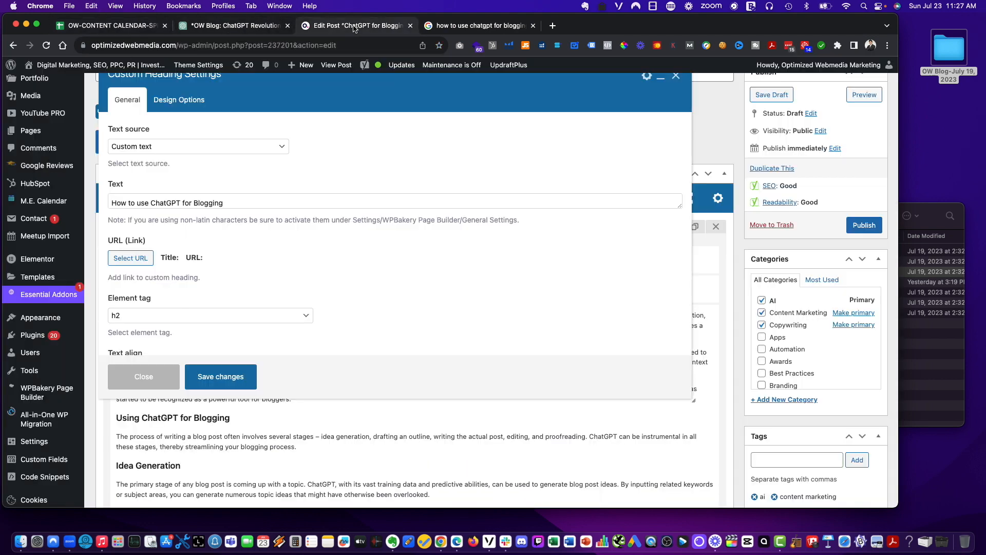
pyautogui.tripleClick(202, 202)
pyautogui.press('super+v')
pyautogui.click(216, 377)
# Replace the text block's content with the ChatGPT article, from "H1: Introduction to ChatGPT" through the last FAQ answer.
pyautogui.scroll(-1, 246, 362)
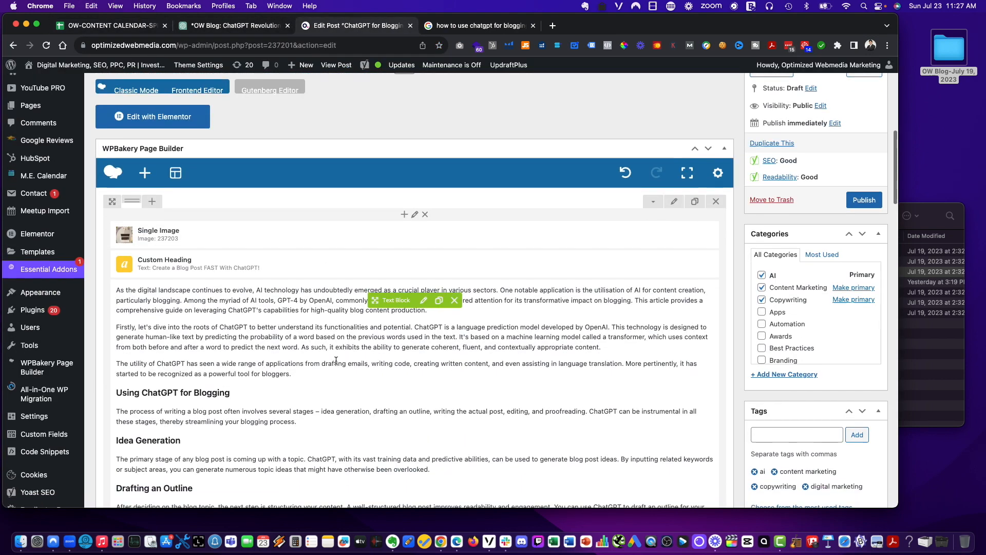
pyautogui.click(424, 300)
pyautogui.click(237, 26)
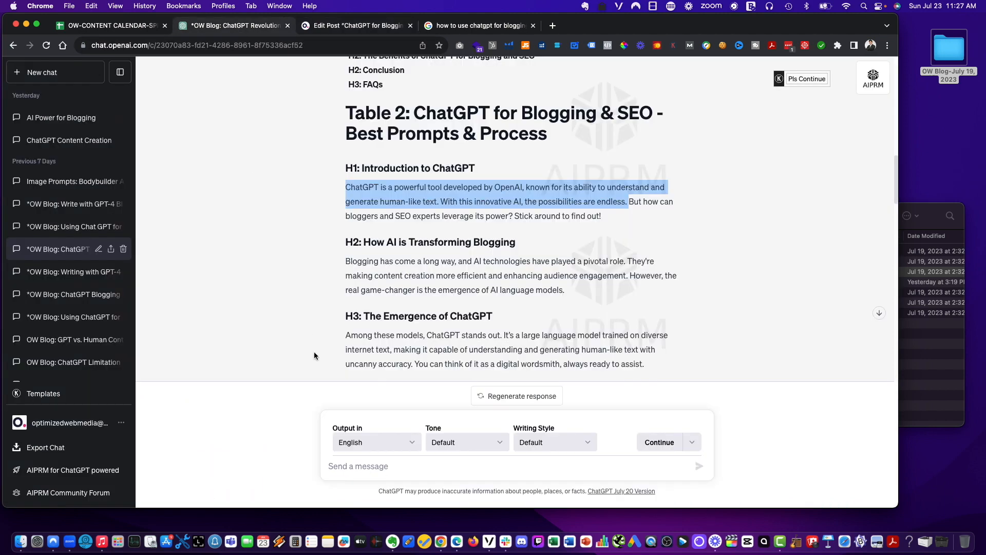
pyautogui.moveTo(335, 162); pyautogui.dragTo(440, 283)
pyautogui.click(322, 156)
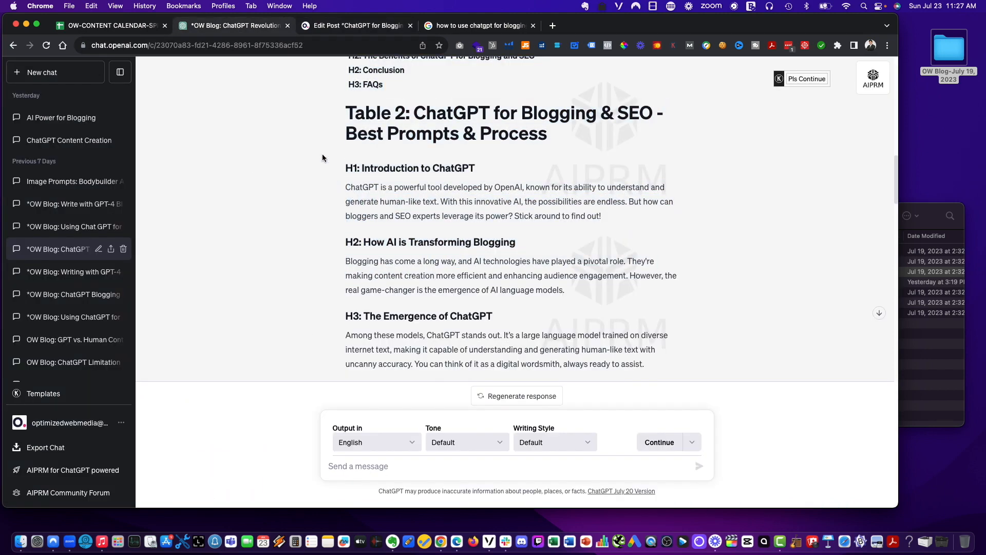
pyautogui.moveTo(346, 167); pyautogui.dragTo(399, 247)
pyautogui.scroll(-3, 400, 247)
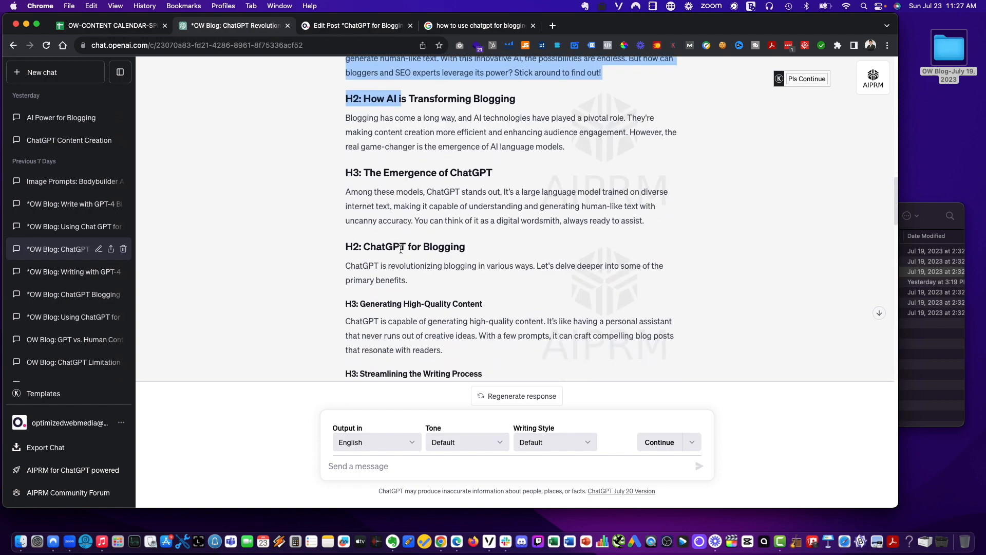
pyautogui.scroll(-4, 437, 269)
pyautogui.scroll(-10, 437, 273)
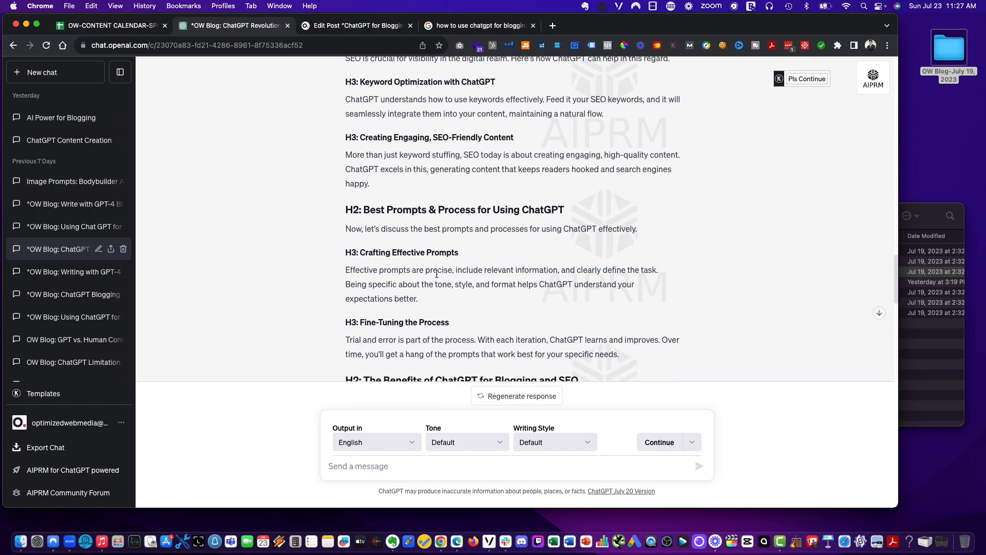
pyautogui.scroll(-5, 436, 273)
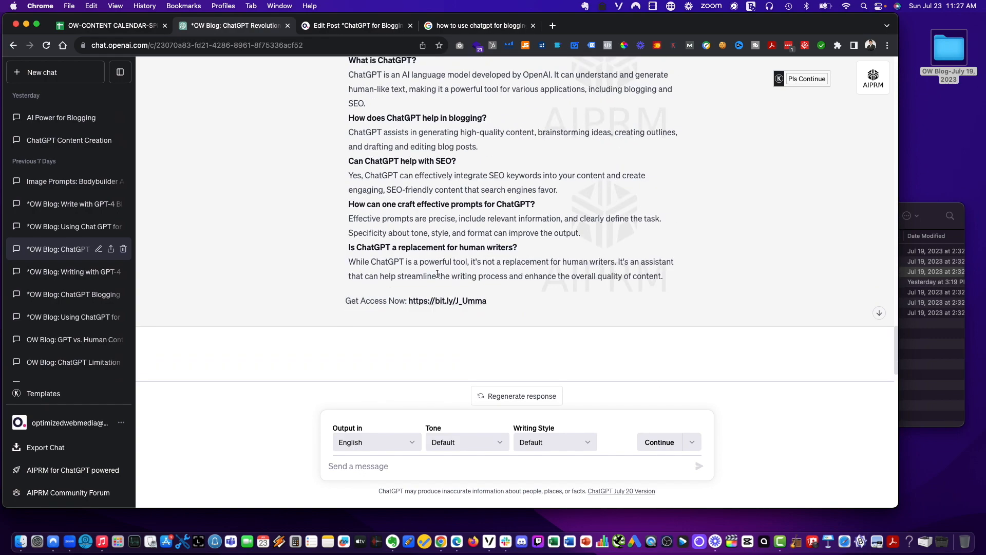
pyautogui.keyDown('shift'); pyautogui.click(670, 281); pyautogui.keyUp('shift')
pyautogui.press('super+c')
pyautogui.click(331, 26)
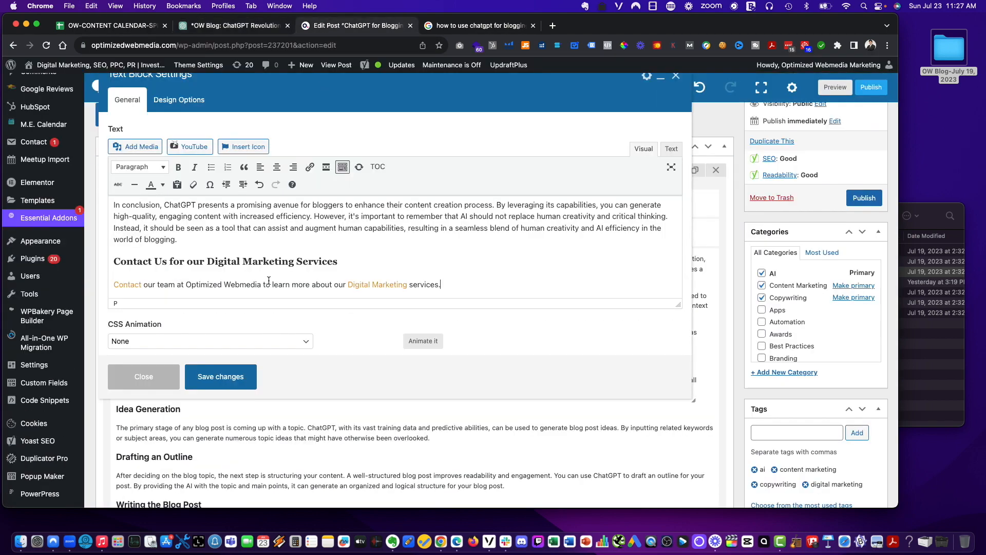
pyautogui.press('super+v')
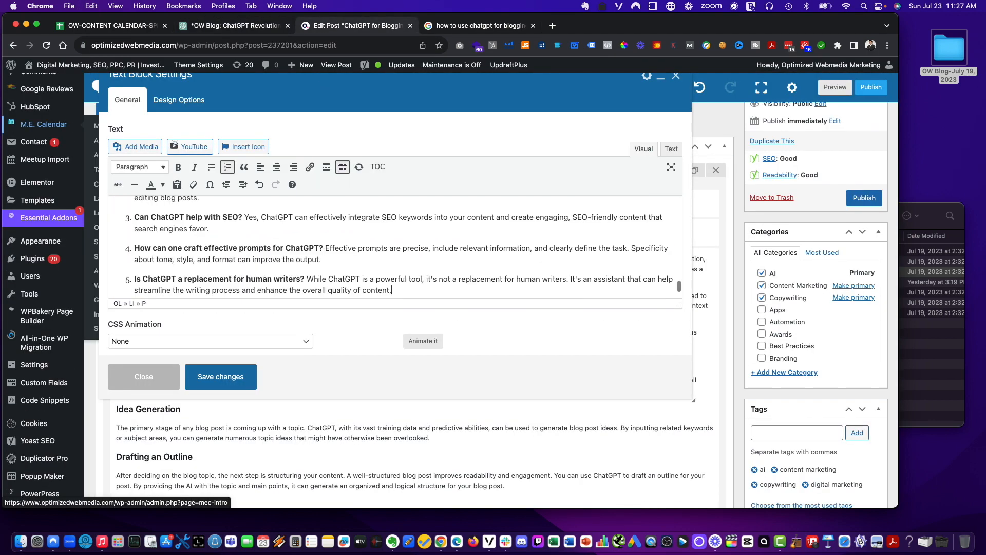
# Check the paragraph format of the "H1: Introduction to ChatGPT" heading at the start of the text block.
pyautogui.scroll(20, 167, 221)
pyautogui.moveTo(262, 205); pyautogui.dragTo(69, 200)
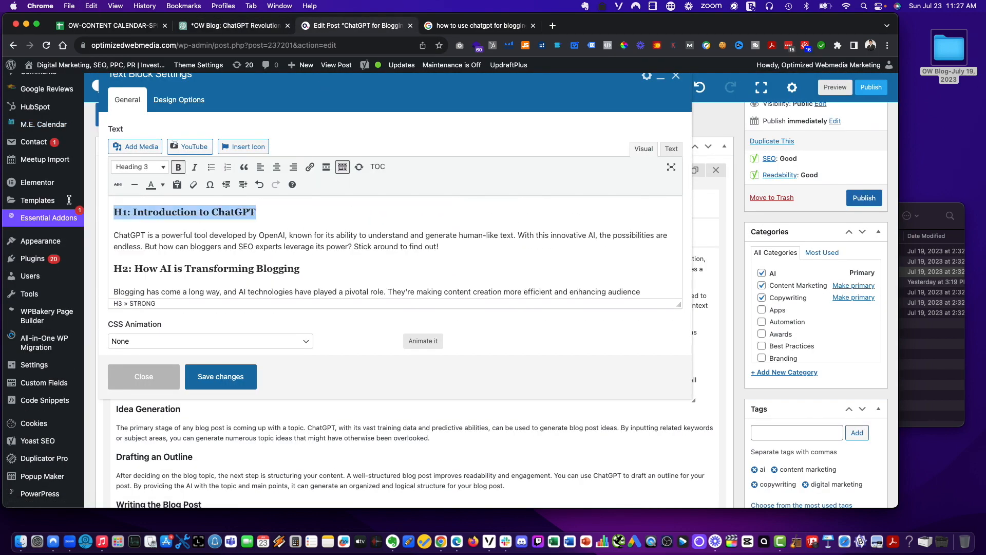
pyautogui.click(146, 170)
pyautogui.click(336, 217)
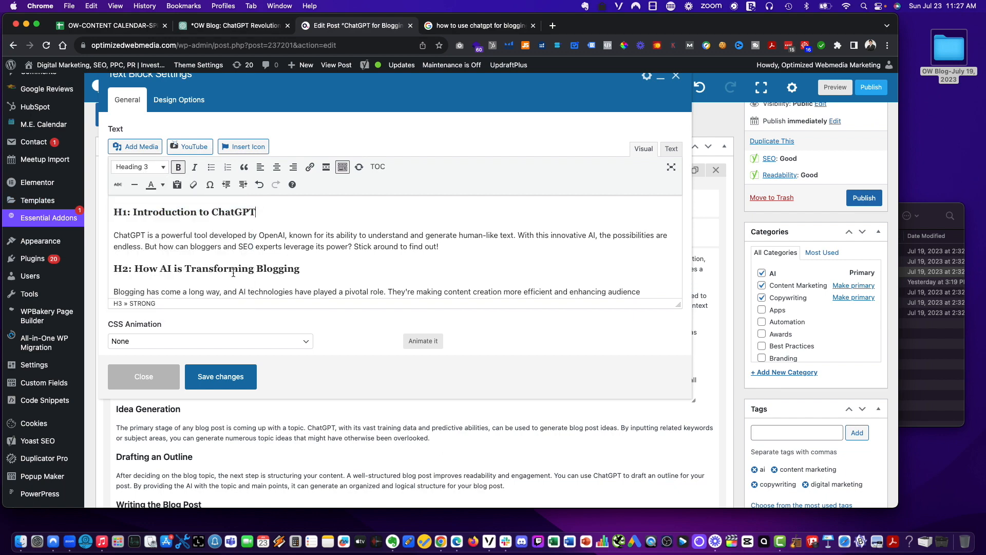
# Remove the "H1:" and "H2:" labels from the "Introduction to ChatGPT" and "How AI is Transforming Blogging" headings in the text block.
pyautogui.scroll(-4, 232, 267)
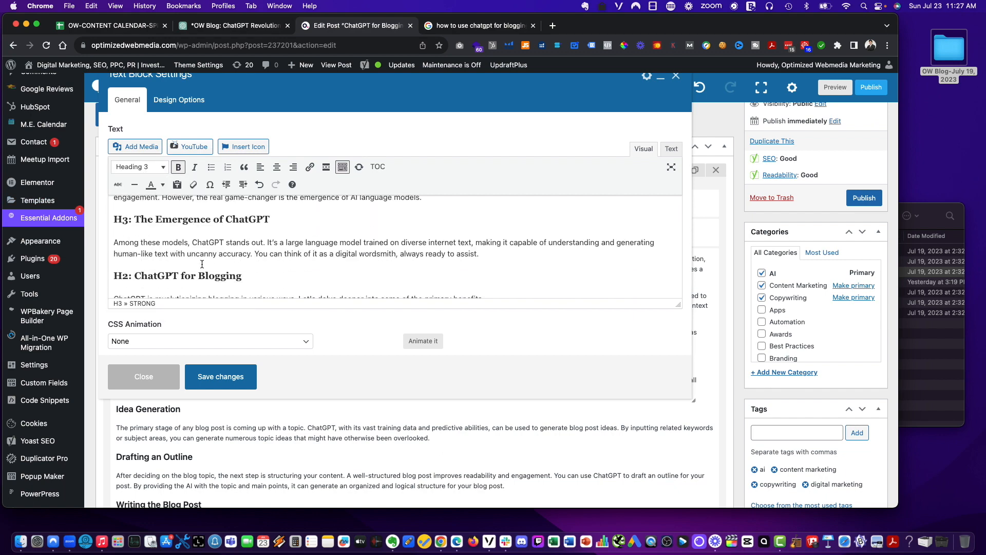
pyautogui.scroll(-5, 201, 280)
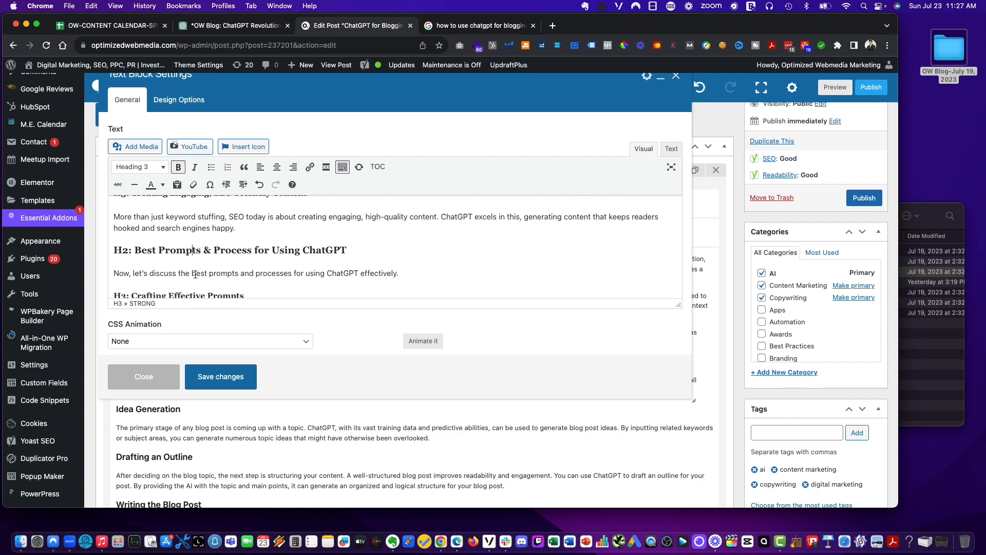
pyautogui.scroll(-4, 194, 268)
pyautogui.scroll(-10, 199, 259)
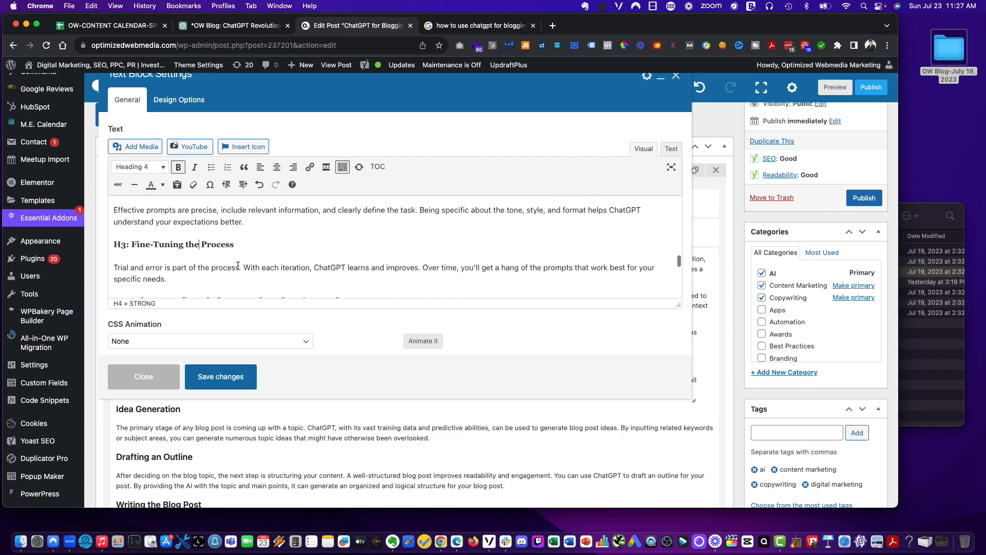
pyautogui.scroll(20, 146, 221)
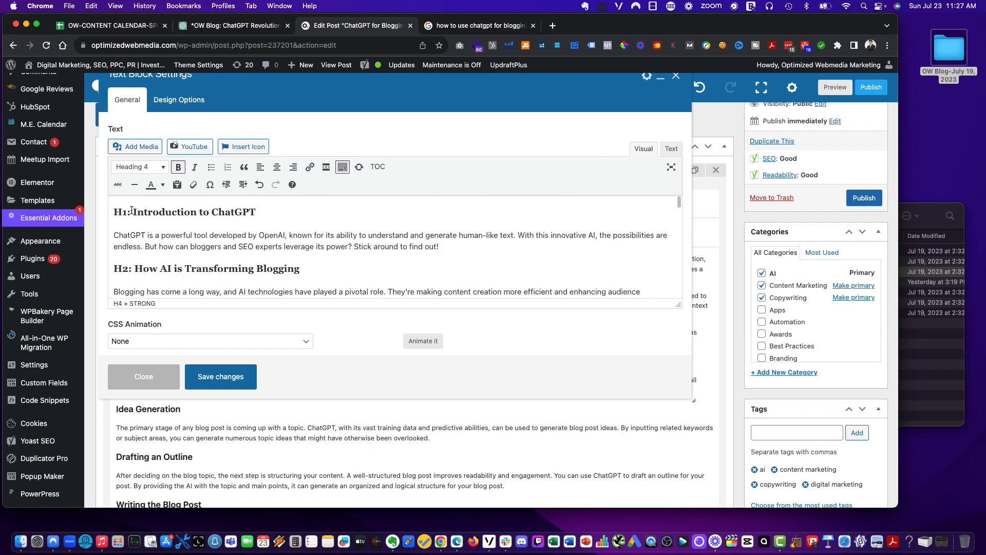
pyautogui.moveTo(134, 212); pyautogui.dragTo(113, 212)
pyautogui.press('BackSpace')
pyautogui.moveTo(136, 266); pyautogui.dragTo(113, 266)
pyautogui.press('BackSpace')
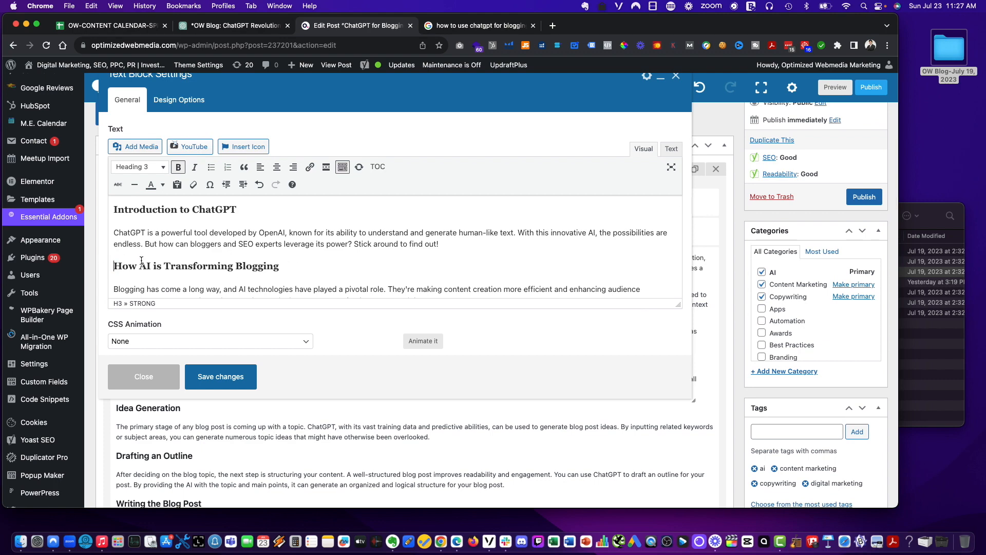
# Delete the "H3:" label before "The Emergence of ChatGPT" and the "H2:" label before "ChatGPT for Blogging".
pyautogui.scroll(-5, 146, 260)
pyautogui.moveTo(137, 212); pyautogui.dragTo(113, 212)
pyautogui.press('BackSpace')
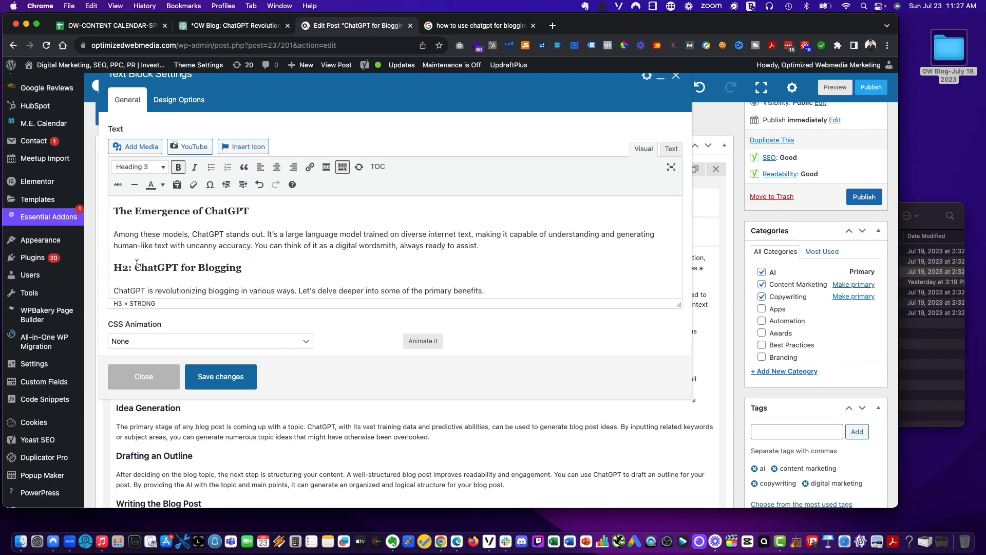
pyautogui.moveTo(136, 263); pyautogui.dragTo(114, 266)
pyautogui.press('BackSpace')
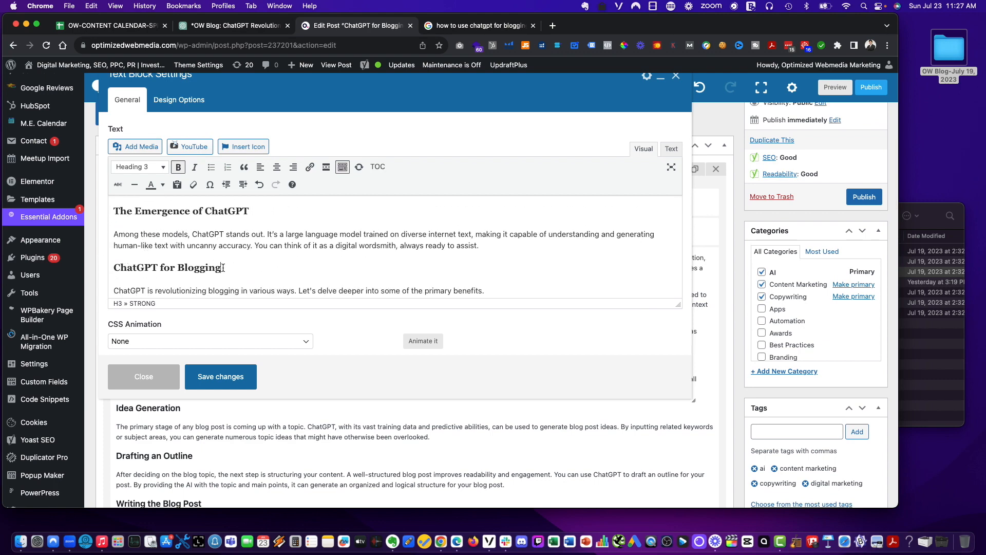
# Delete the "H3:" labels from the "Generating High-Quality Content" and "Streamlining the Writing Process" headings.
pyautogui.scroll(-3, 180, 252)
pyautogui.click(131, 235)
pyautogui.hotkey('shift', 'Home')
pyautogui.press('BackSpace')
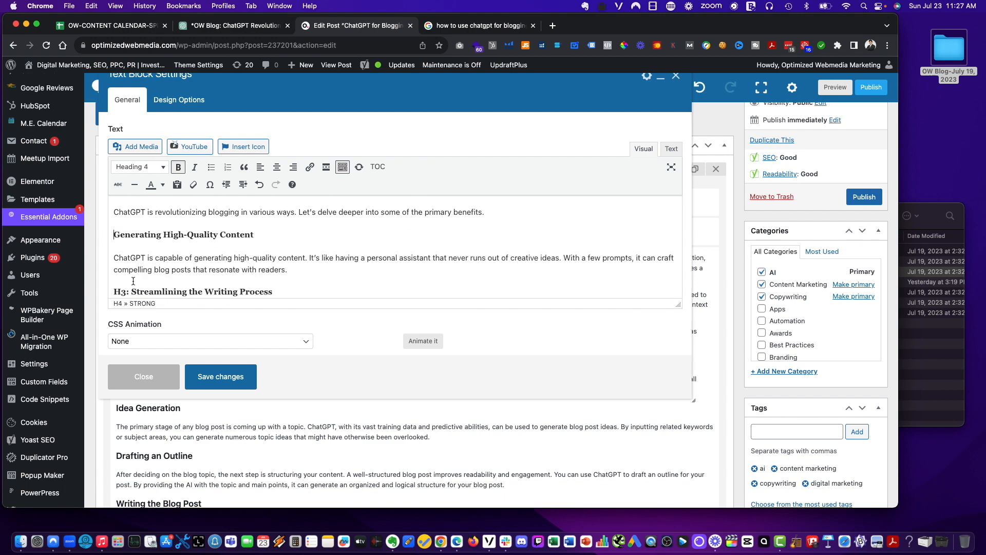
pyautogui.scroll(-2, 134, 277)
pyautogui.click(131, 234)
pyautogui.hotkey('shift', 'Home')
pyautogui.press('BackSpace')
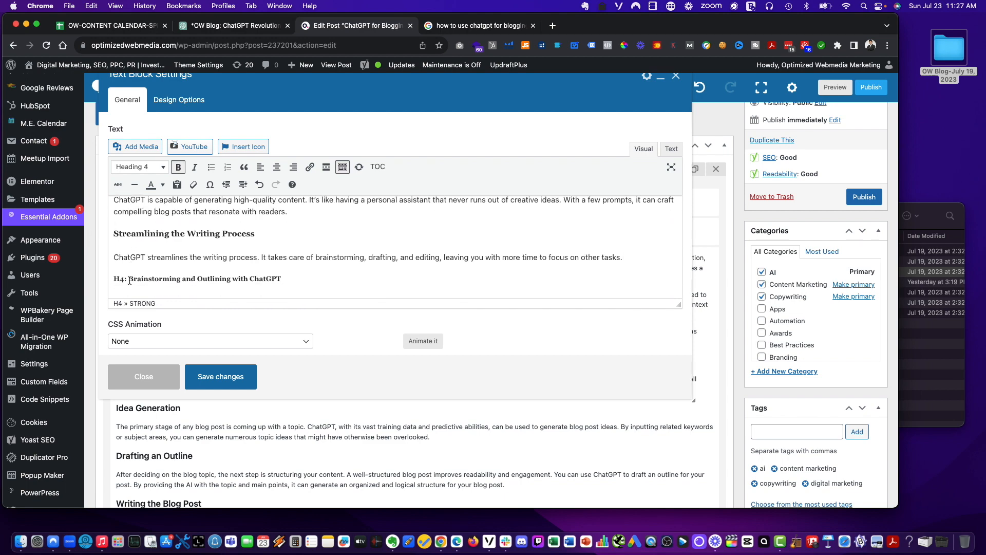
# Delete the "H4:" labels from the "Brainstorming and Outlining with ChatGPT" and "Drafting and Editing with ChatGPT" headings.
pyautogui.click(129, 280)
pyautogui.hotkey('shift', 'Home')
pyautogui.press('BackSpace')
pyautogui.scroll(-4, 131, 248)
pyautogui.click(131, 212)
pyautogui.hotkey('shift', 'Home')
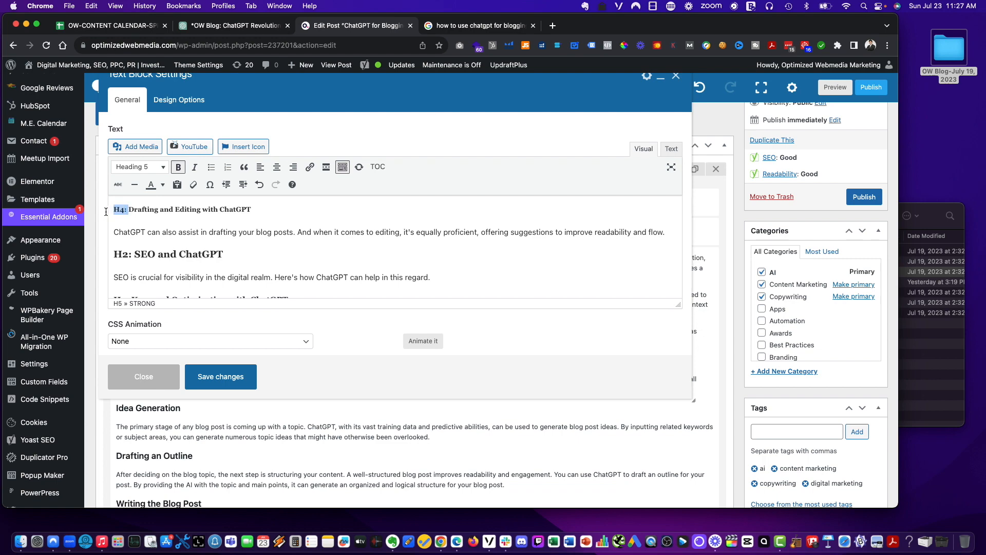
pyautogui.press('BackSpace')
# Strip the heading-level labels from "SEO and ChatGPT", "Keyword Optimization with ChatGPT" and "Creating Engaging, SEO-Friendly Content".
pyautogui.click(130, 254)
pyautogui.hotkey('shift', 'Home')
pyautogui.press('BackSpace')
pyautogui.scroll(-3, 129, 257)
pyautogui.click(129, 261)
pyautogui.press('Up')
pyautogui.press('Up')
pyautogui.press('Up')
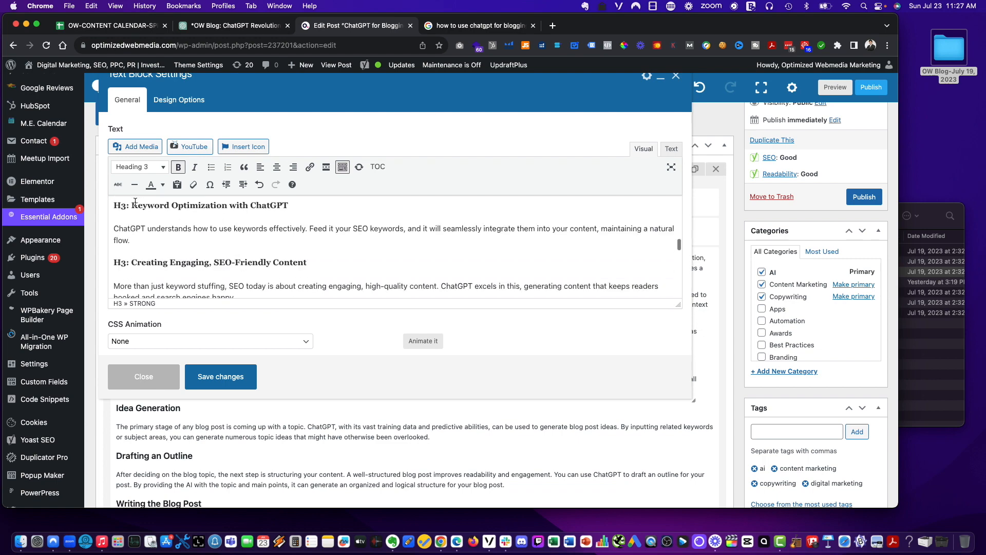
pyautogui.hotkey('shift', 'Home')
pyautogui.press('BackSpace')
pyautogui.hotkey('shift', 'Home')
pyautogui.press('BackSpace')
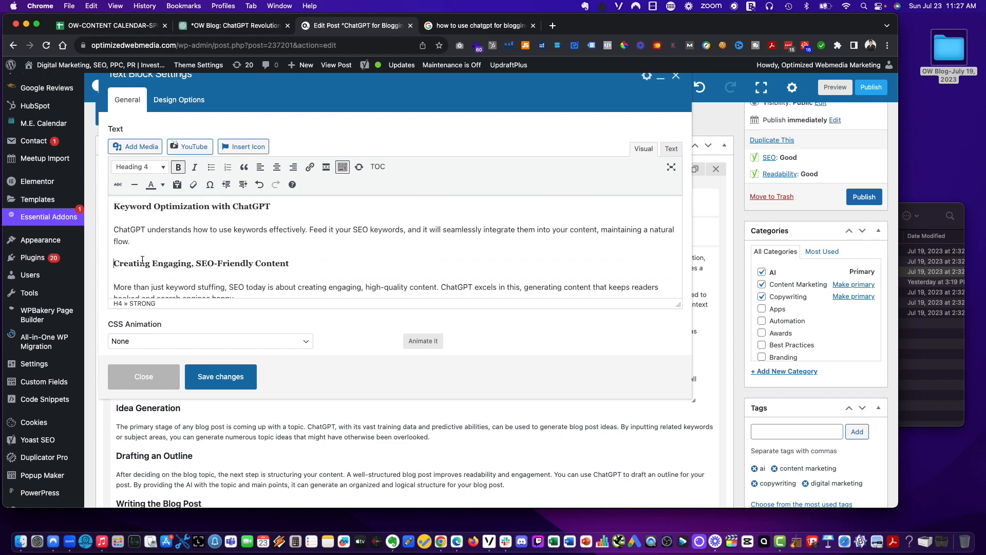
# Remove the "H2:" label from "Best Prompts & Process for Using ChatGPT" and the "H3:" label from "Crafting Effective Prompts".
pyautogui.scroll(-3, 138, 241)
pyautogui.click(136, 207)
pyautogui.hotkey('shift', 'Home')
pyautogui.press('BackSpace')
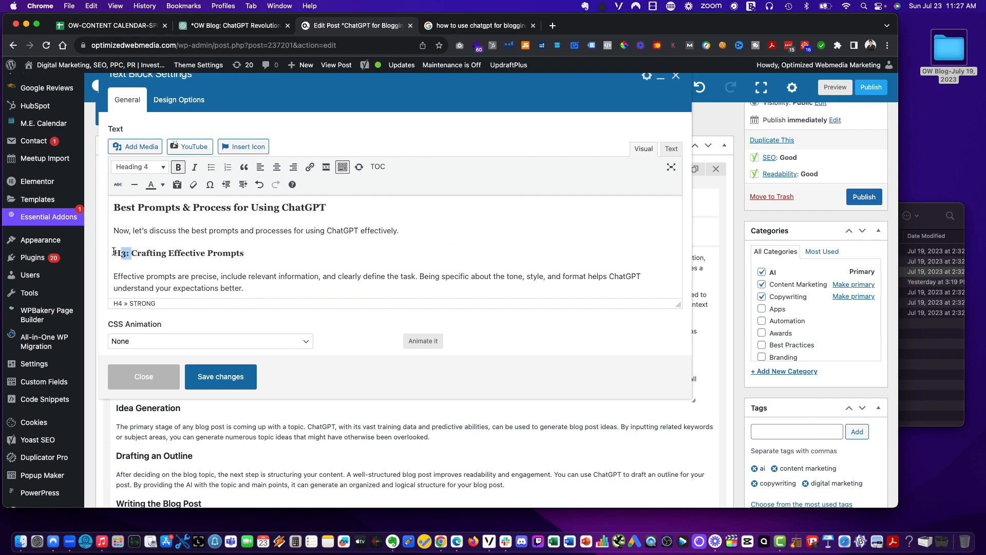
pyautogui.moveTo(114, 252); pyautogui.dragTo(112, 253)
pyautogui.press('BackSpace')
# Remove the "H3:" label from "Fine-Tuning the Process" and the "H2:" label from "The Benefits of ChatGPT for Blogging and SEO".
pyautogui.scroll(-5, 118, 246)
pyautogui.moveTo(132, 208); pyautogui.dragTo(90, 210)
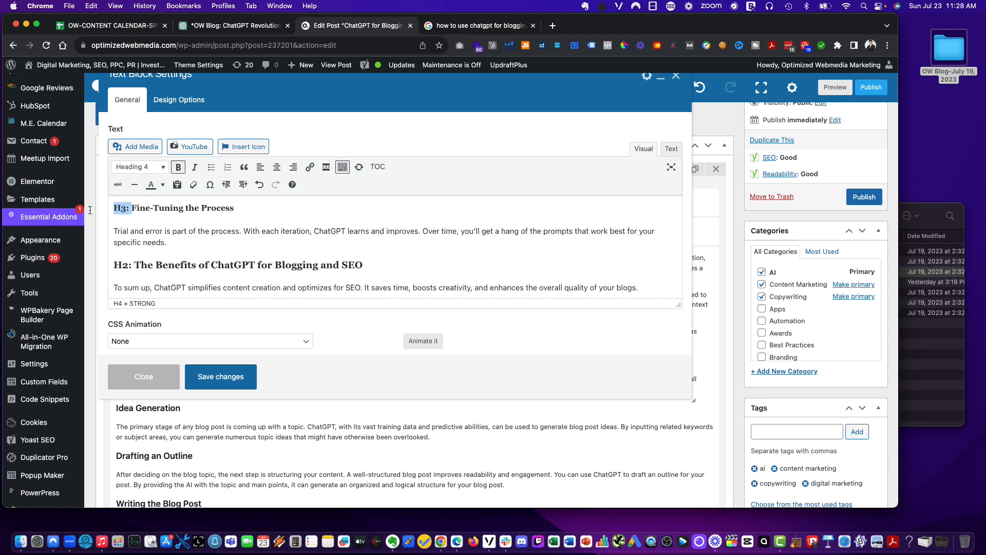
pyautogui.press('BackSpace')
pyautogui.moveTo(135, 264); pyautogui.dragTo(92, 264)
pyautogui.press('BackSpace')
# Remove the heading-level labels in front of the "Conclusion" and "FAQs" headings.
pyautogui.scroll(-10, 147, 267)
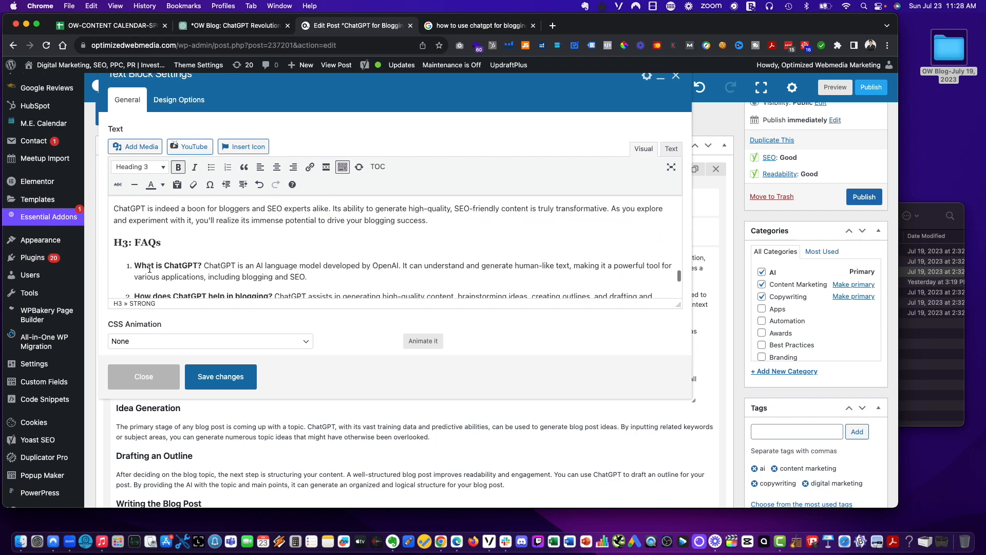
pyautogui.scroll(1, 146, 265)
pyautogui.click(134, 210)
pyautogui.hotkey('shift', 'Home')
pyautogui.press('BackSpace')
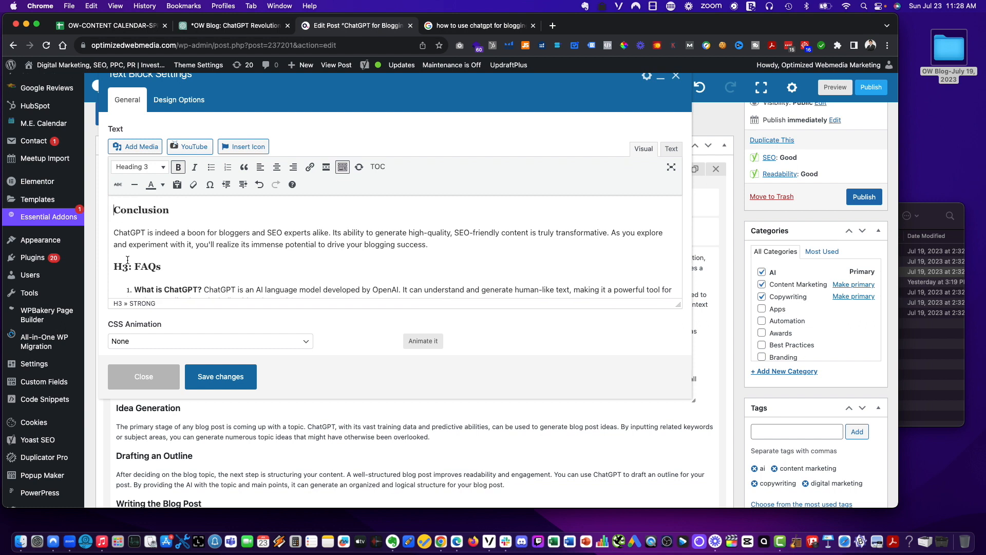
pyautogui.moveTo(137, 265); pyautogui.dragTo(81, 266)
pyautogui.press('BackSpace')
# Save the text block changes and save the post as a draft.
pyautogui.scroll(-5, 143, 264)
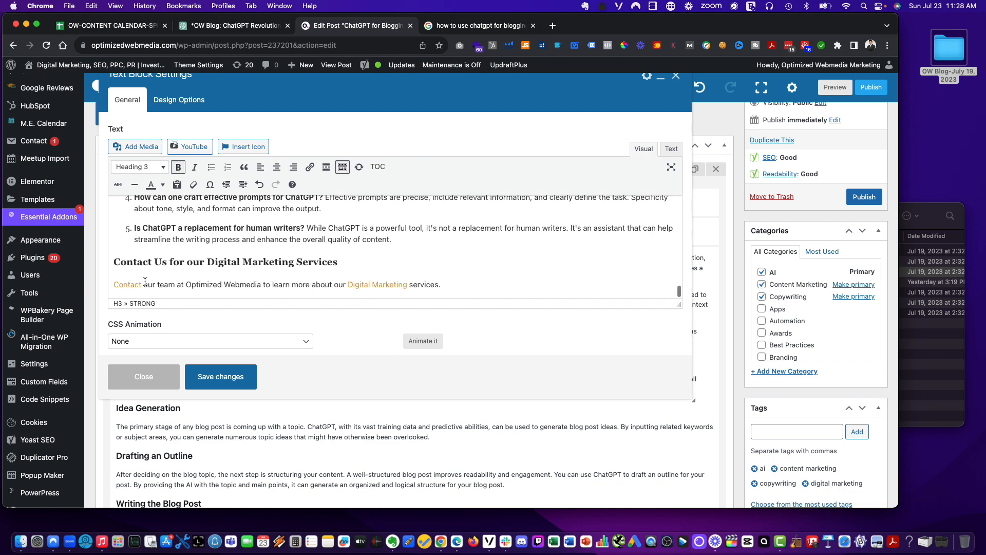
pyautogui.click(221, 377)
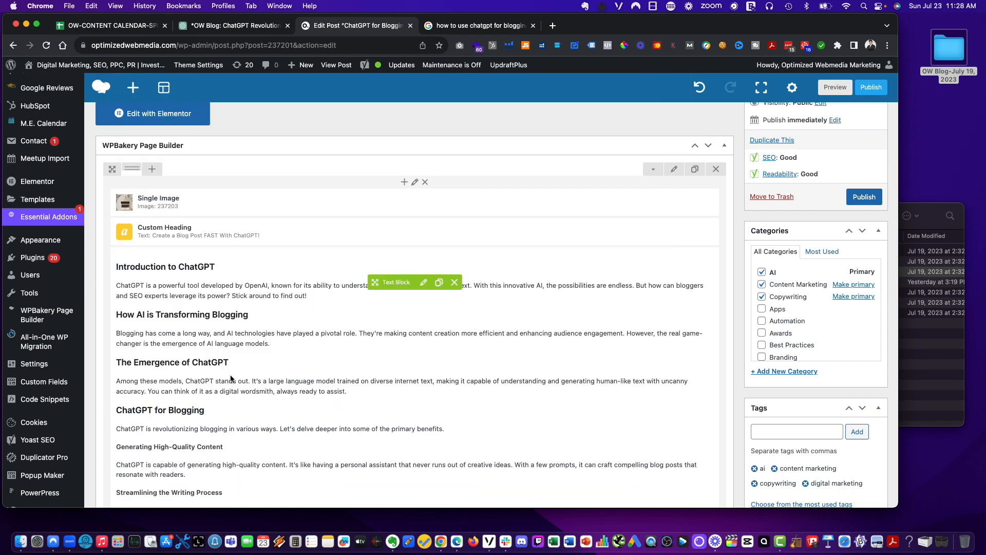
pyautogui.scroll(2, 821, 215)
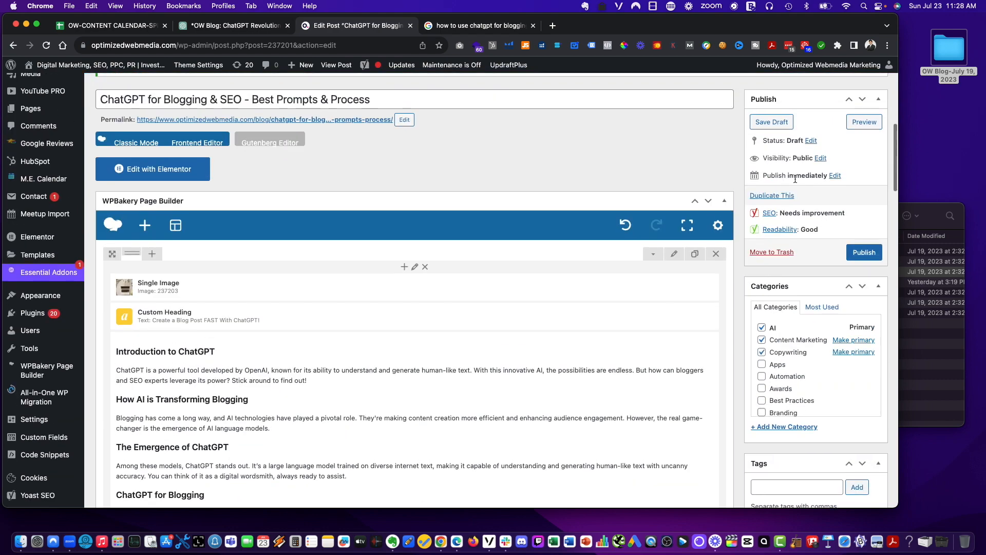
pyautogui.click(772, 123)
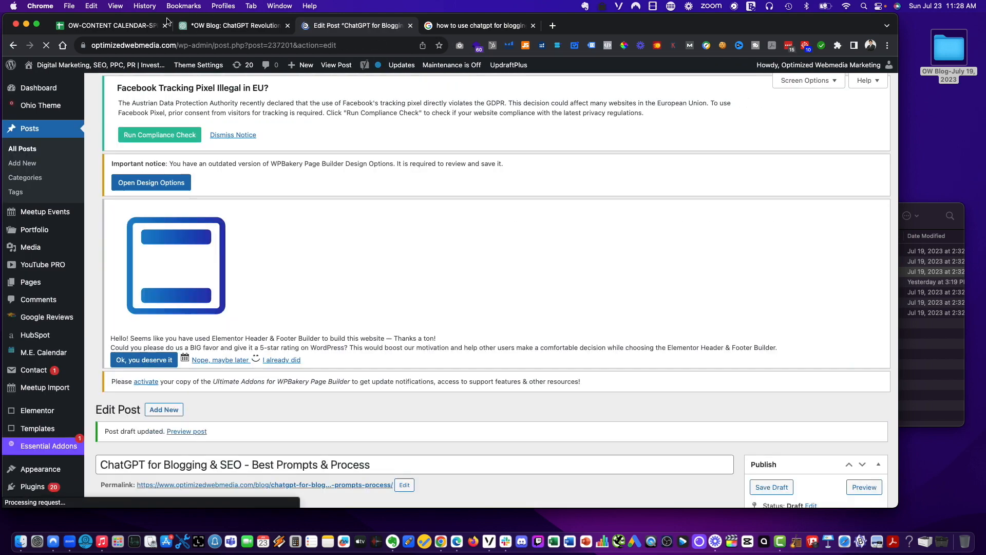
# In the content calendar spreadsheet, fill the cell of blog number 116 with light green to mark it completed.
pyautogui.click(113, 25)
pyautogui.click(57, 302)
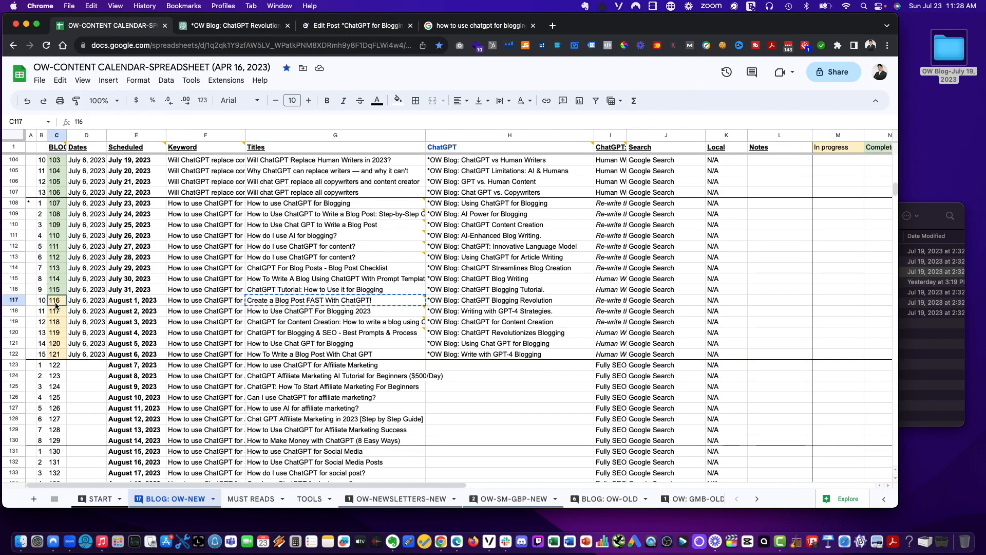
pyautogui.click(398, 100)
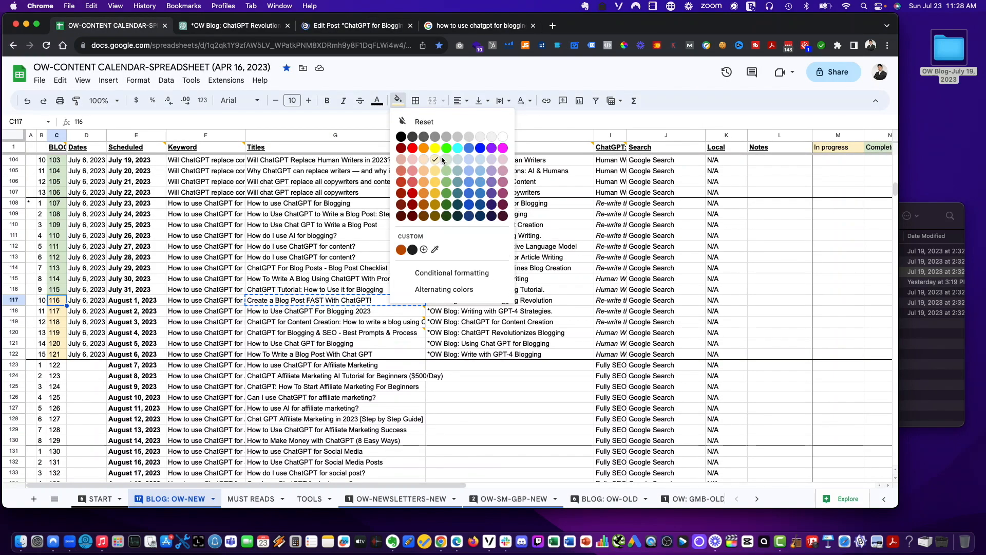
pyautogui.click(441, 156)
# Back in the WordPress post editor, schedule the post for Aug 1, 2023 at 06:00.
pyautogui.click(329, 26)
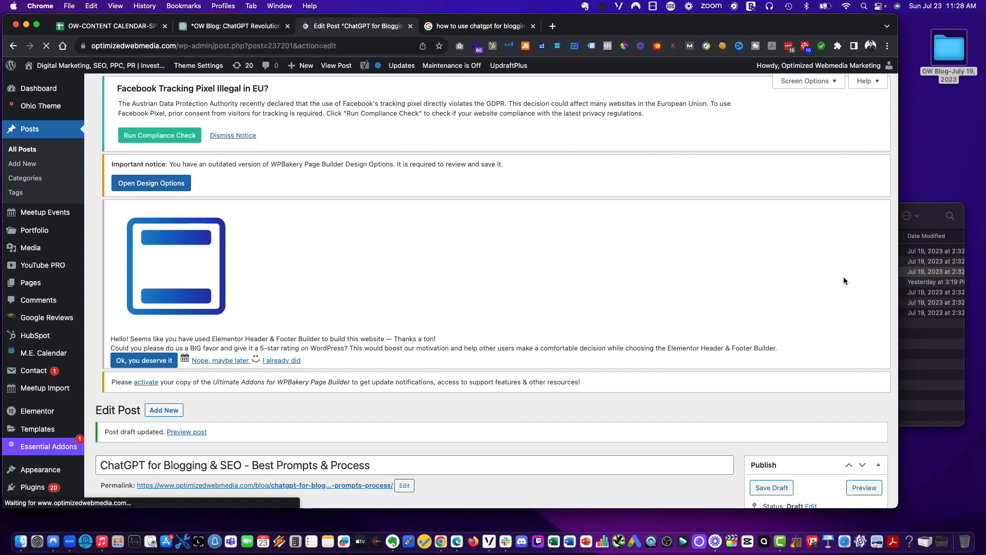
pyautogui.scroll(-8, 843, 280)
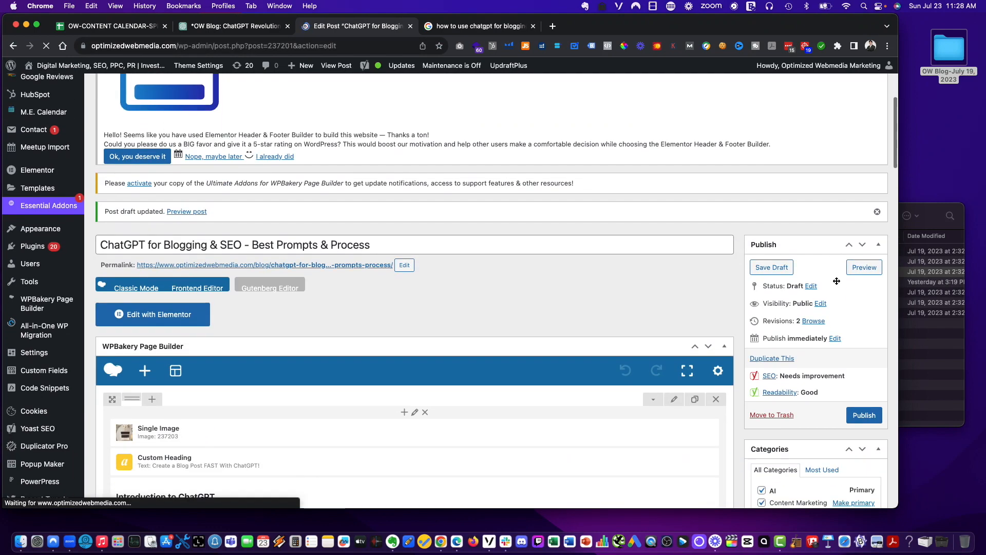
pyautogui.click(835, 337)
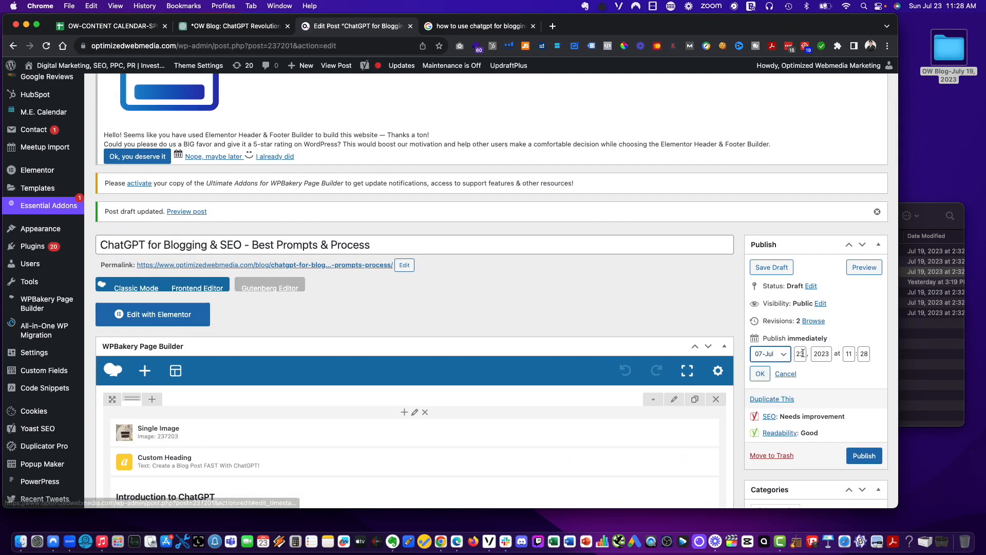
pyautogui.click(783, 354)
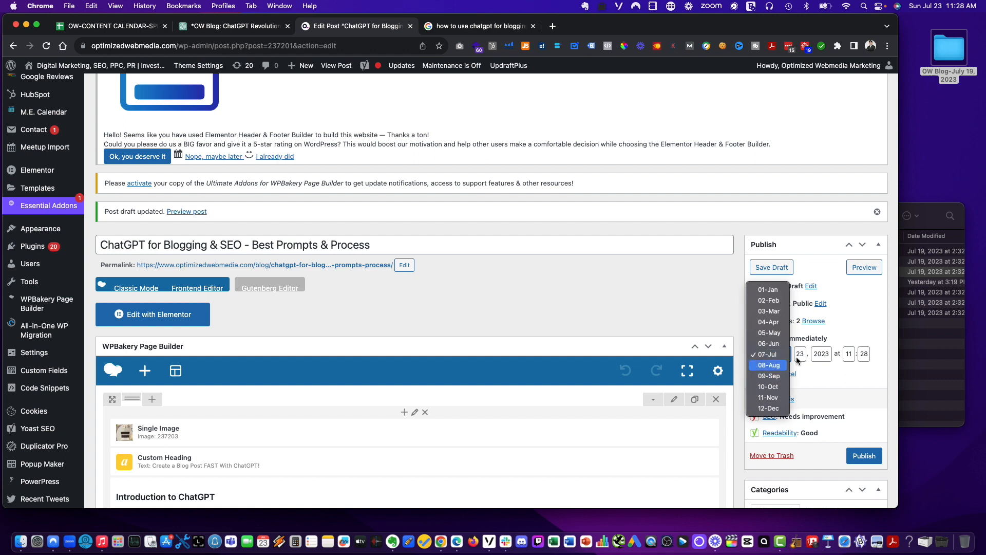
pyautogui.press('Return')
pyautogui.click(800, 355)
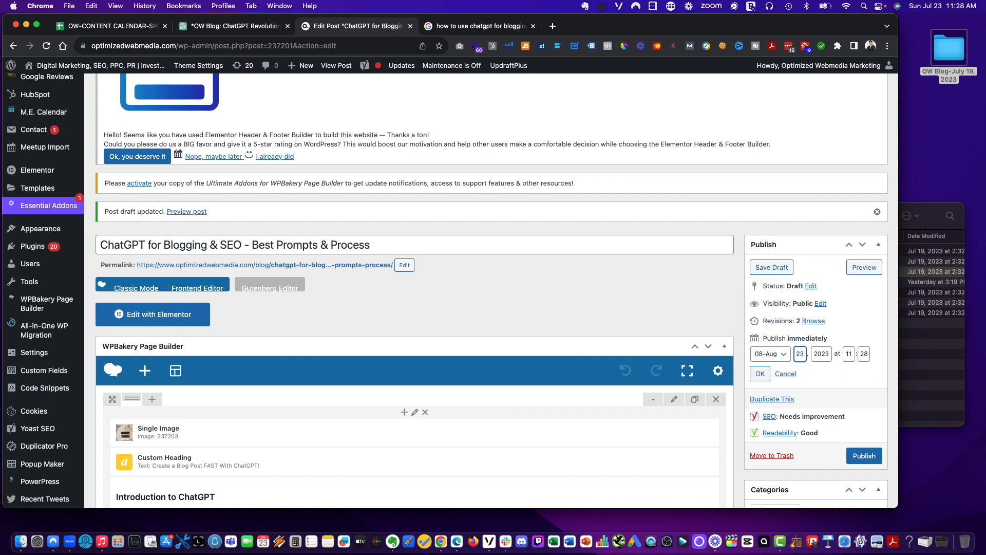
pyautogui.doubleClick(800, 354)
pyautogui.write('1')
pyautogui.press('Tab')
pyautogui.press('Tab')
pyautogui.write('6')
pyautogui.press('Tab')
pyautogui.click(760, 374)
pyautogui.click(861, 425)
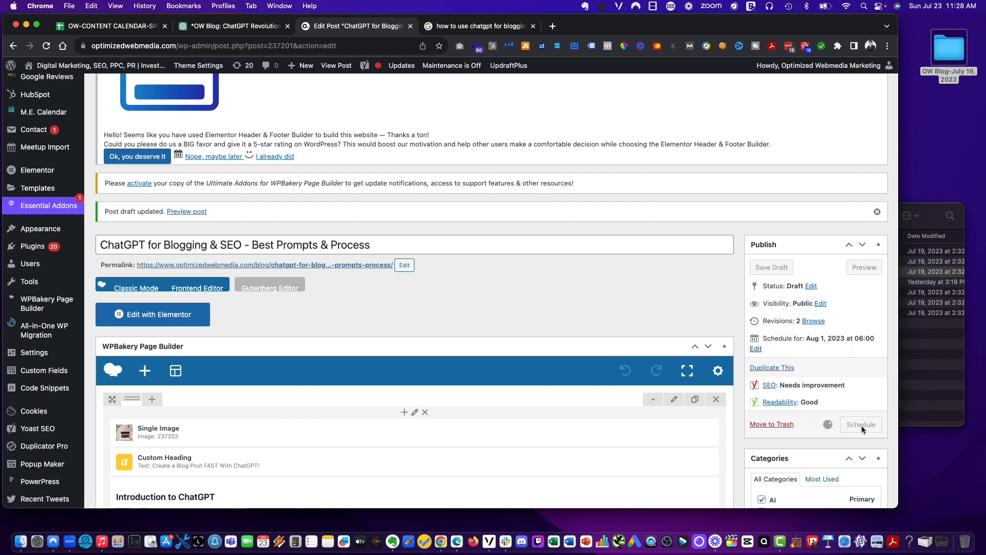
# Open the scheduled post in a new tab and review its image, table of contents, headings and article text.
pyautogui.rightClick(380, 265)
pyautogui.click(437, 275)
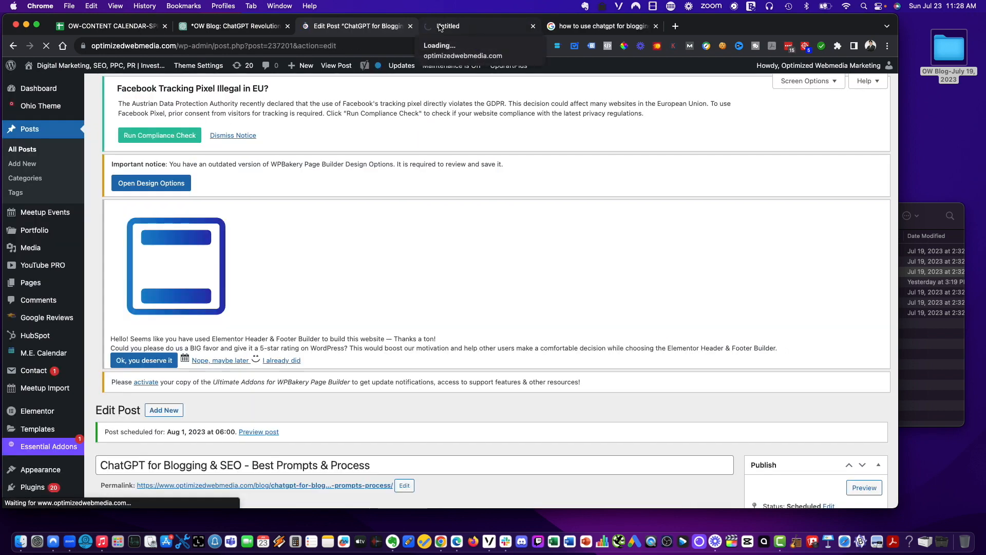
pyautogui.click(440, 26)
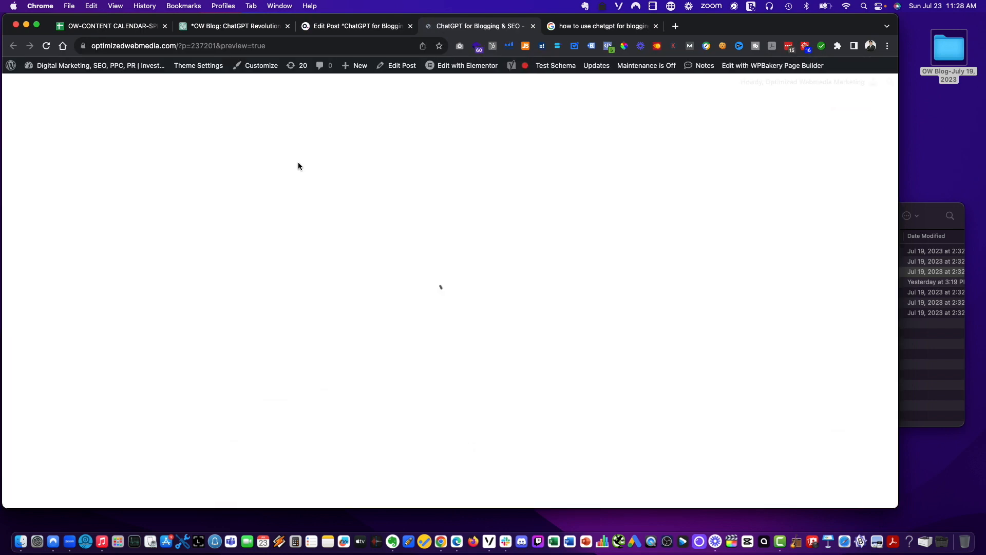
pyautogui.scroll(-10, 452, 239)
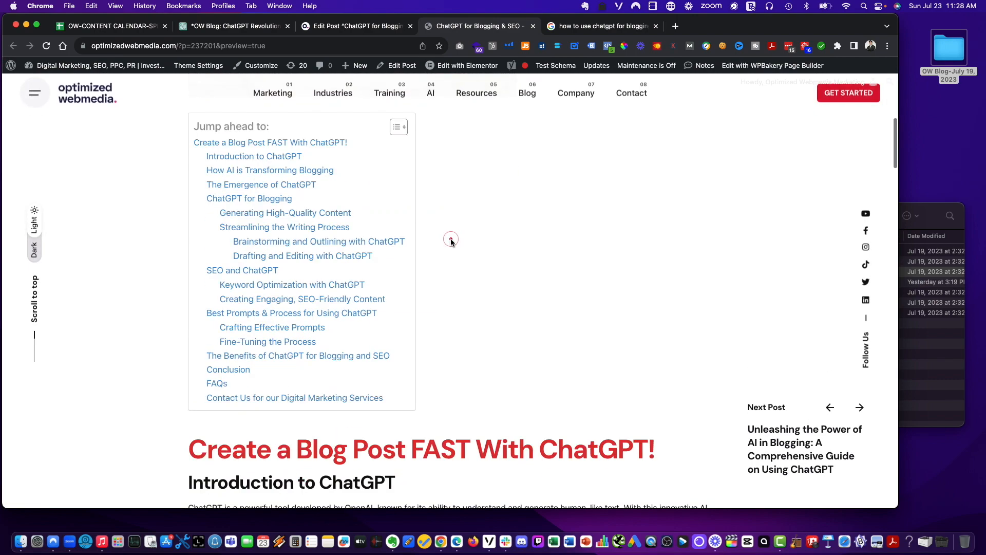
pyautogui.scroll(10, 451, 239)
pyautogui.scroll(-7, 595, 293)
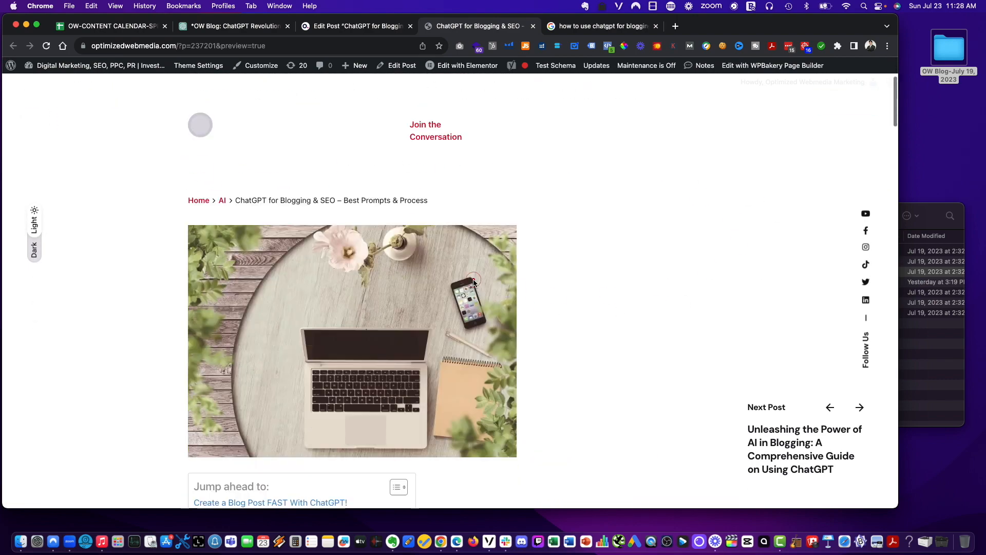
pyautogui.scroll(-5, 592, 284)
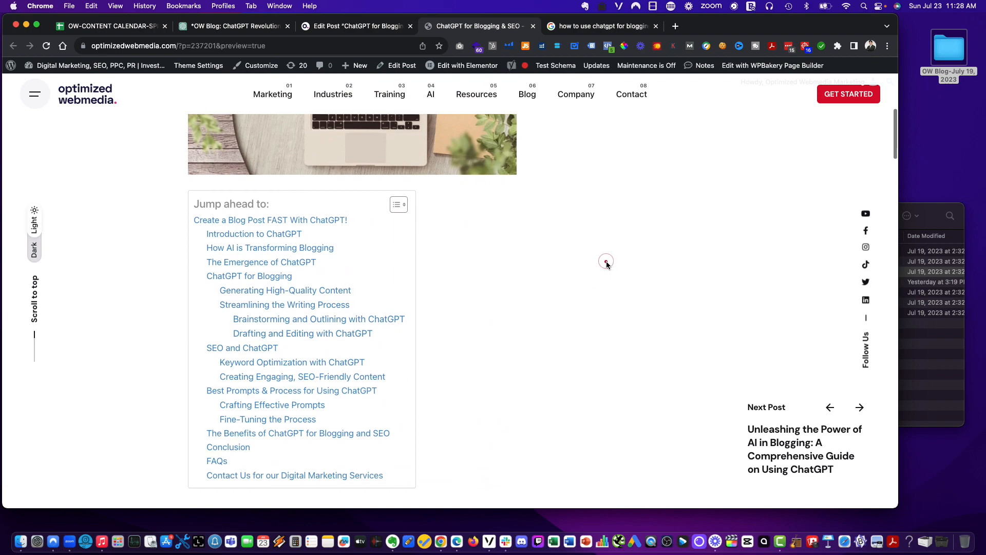
pyautogui.scroll(1, 586, 252)
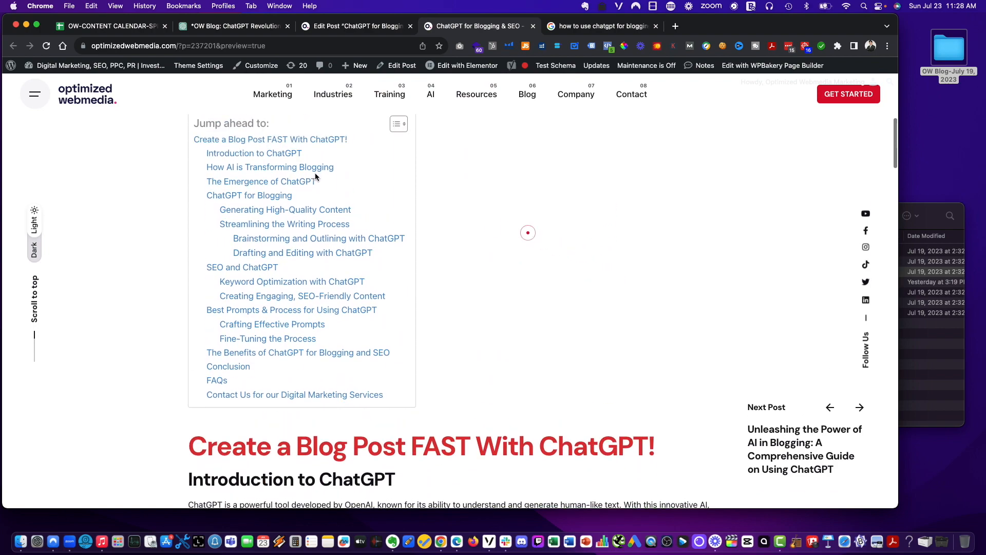
pyautogui.scroll(-20, 303, 206)
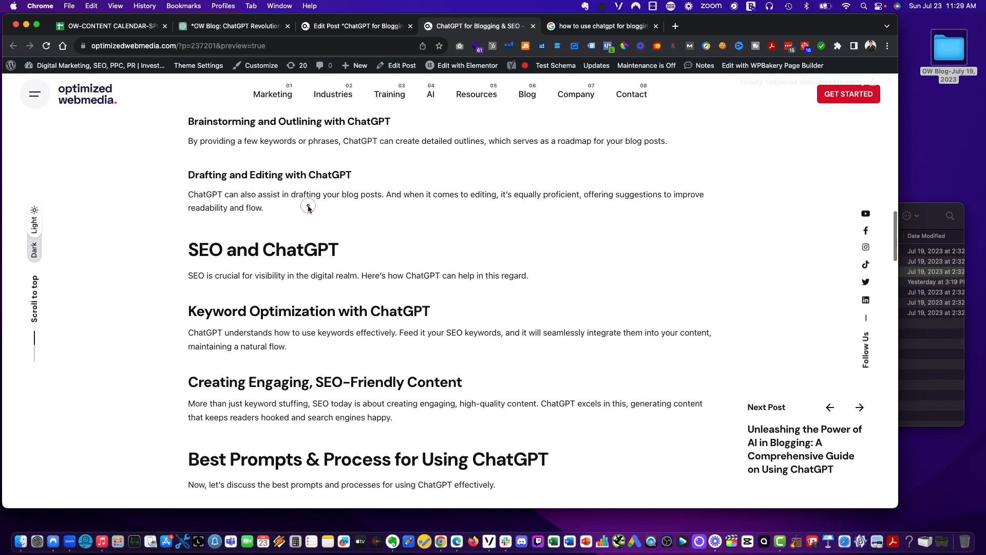
# Review the scheduled post's preview once more, from its image and table of contents through to the conclusion and FAQs.
pyautogui.scroll(20, 307, 203)
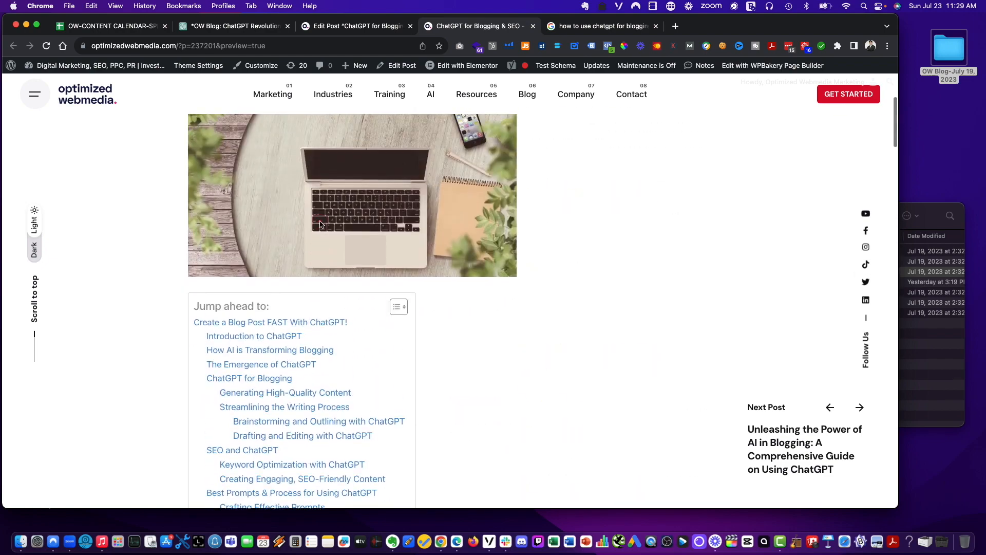
pyautogui.scroll(-20, 311, 215)
pyautogui.scroll(-2, 311, 216)
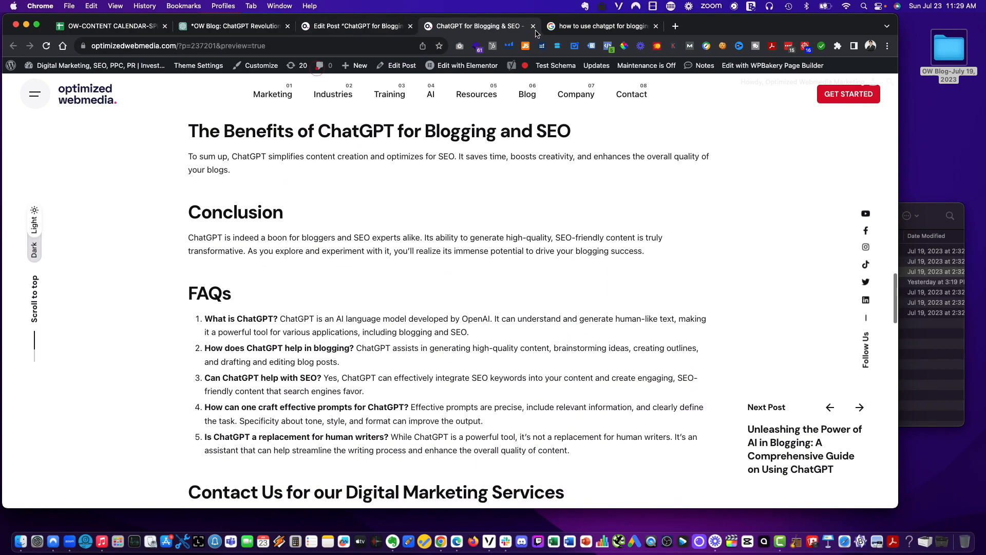
# Close the post preview and duplicate the scheduled post from the WordPress editor.
pyautogui.click(533, 25)
pyautogui.scroll(-7, 357, 135)
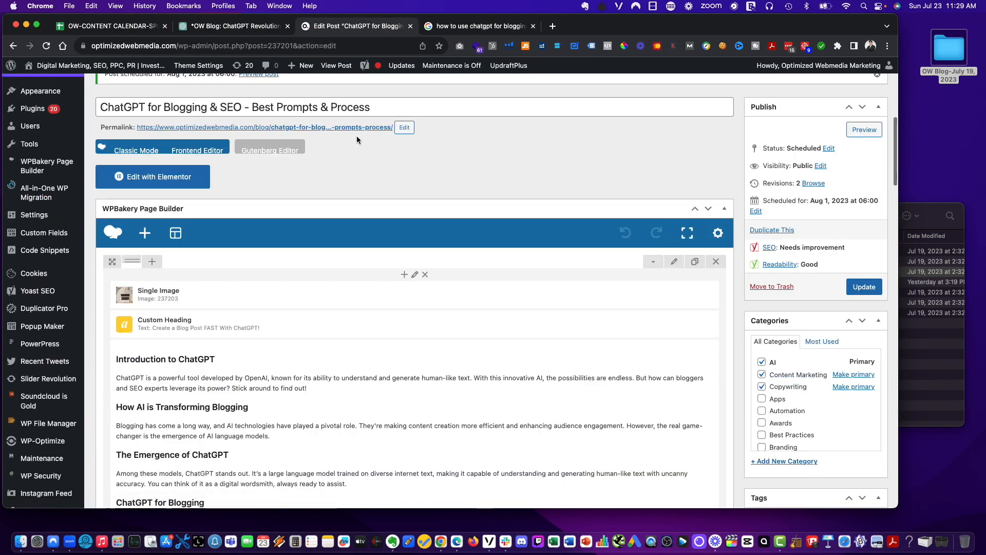
pyautogui.click(764, 234)
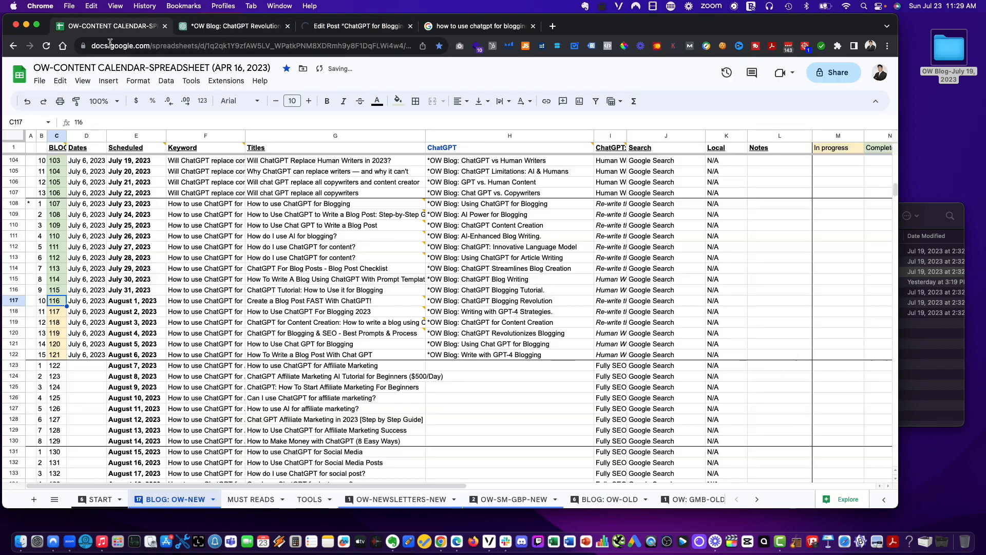
# In the content calendar spreadsheet, fill the cell of blog number 117 with light green to mark it completed.
pyautogui.click(108, 26)
pyautogui.press('Down')
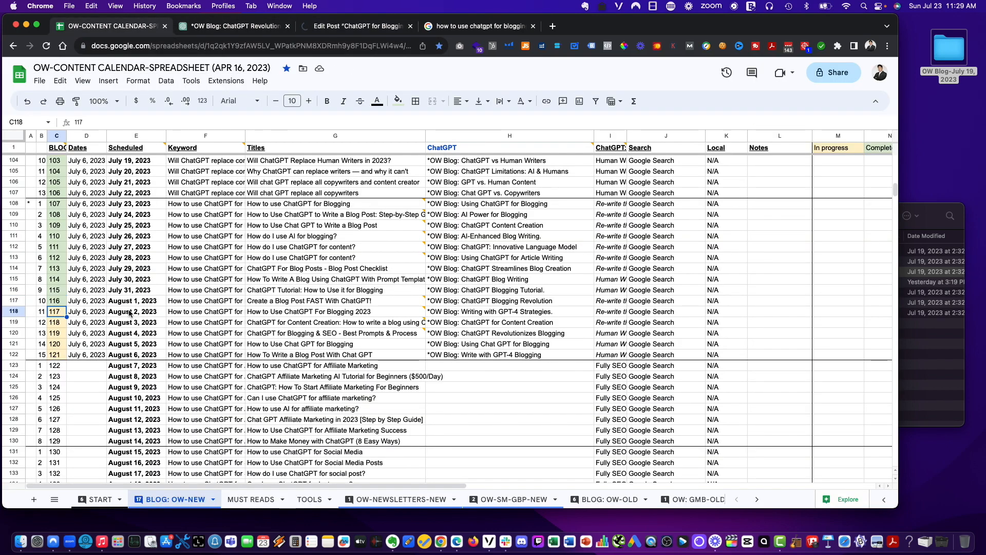
pyautogui.click(397, 101)
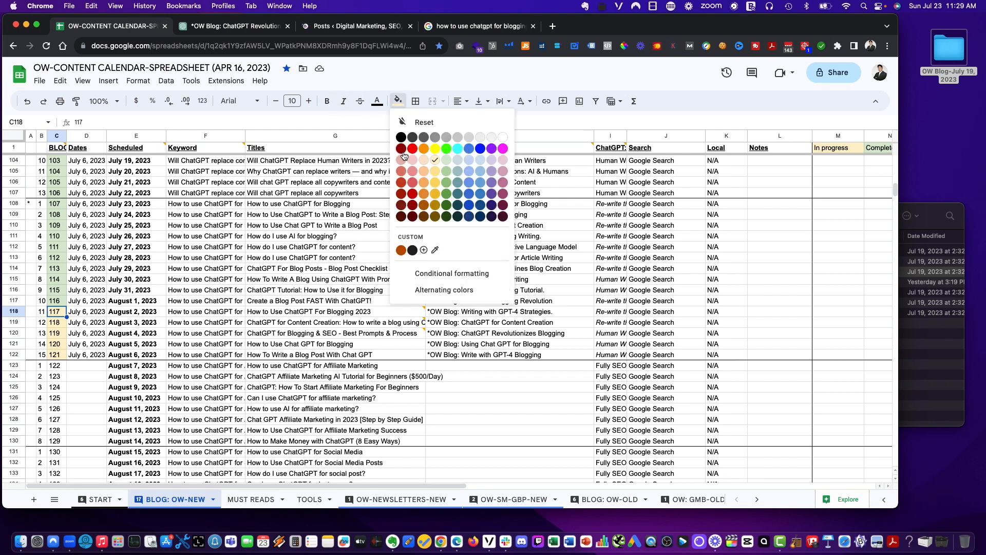
pyautogui.click(443, 160)
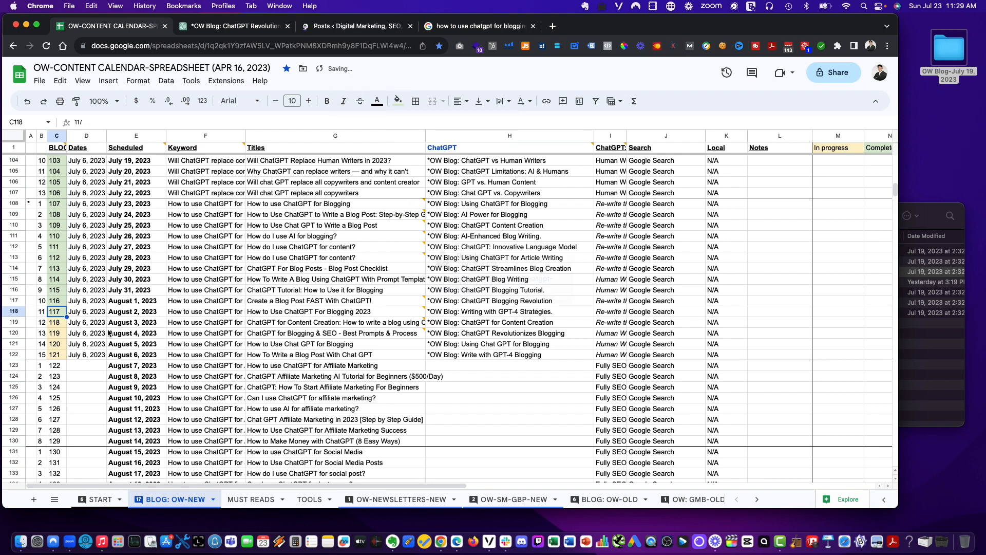
# Check blog number 117's title and its matching ChatGPT chat name in the content calendar.
pyautogui.click(313, 312)
pyautogui.click(340, 366)
pyautogui.click(473, 313)
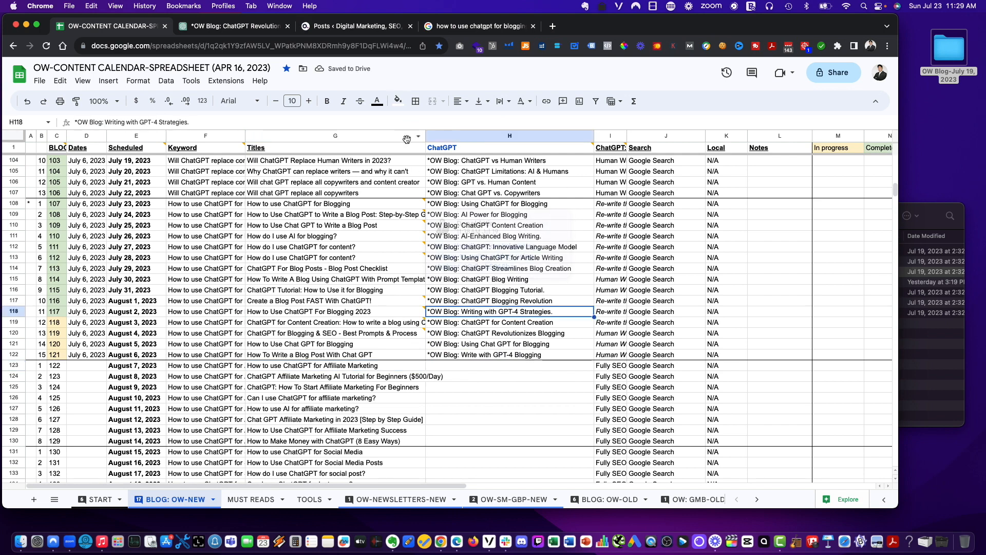
# In ChatGPT, rename the "*OW Blog: ChatGPT Revolutionizes Blogging" chat by removing its leading asterisk.
pyautogui.click(214, 27)
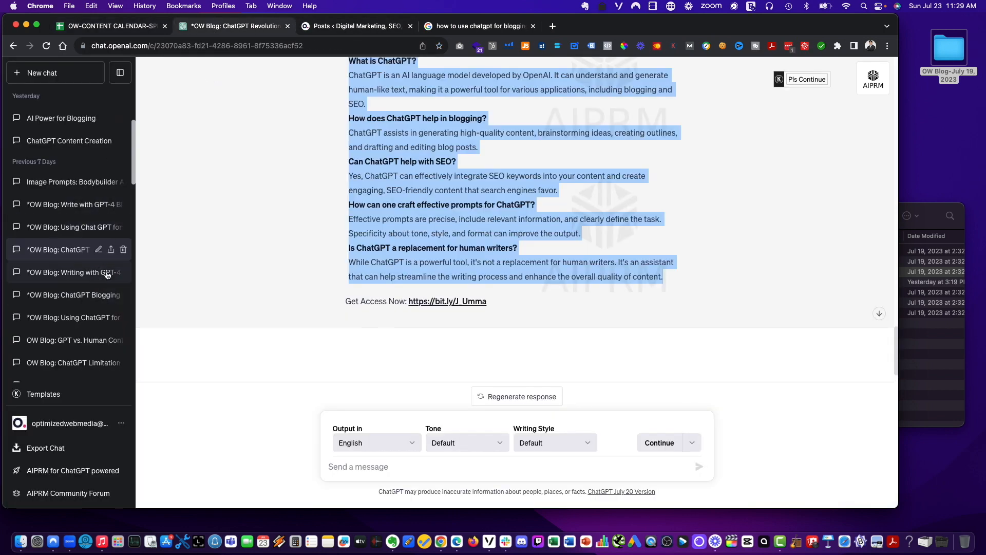
pyautogui.click(98, 249)
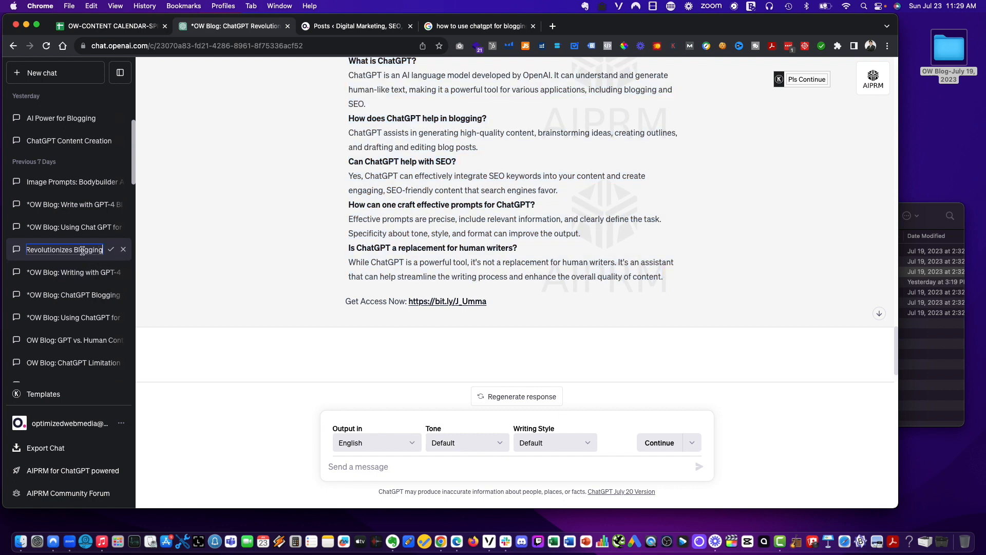
pyautogui.press('Left')
pyautogui.keyDown('shift'); pyautogui.click(61, 249); pyautogui.keyUp('shift')
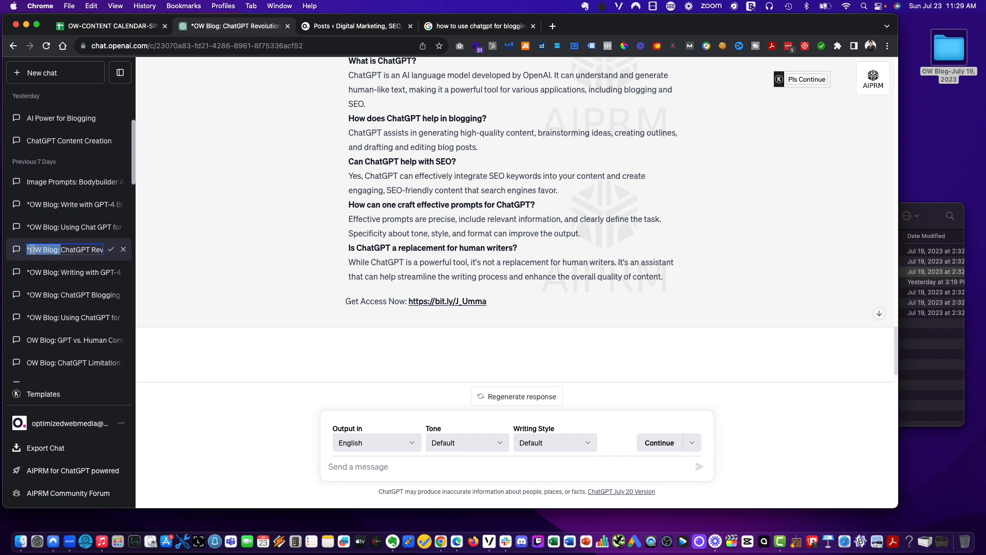
pyautogui.click(29, 249)
pyautogui.press('Return')
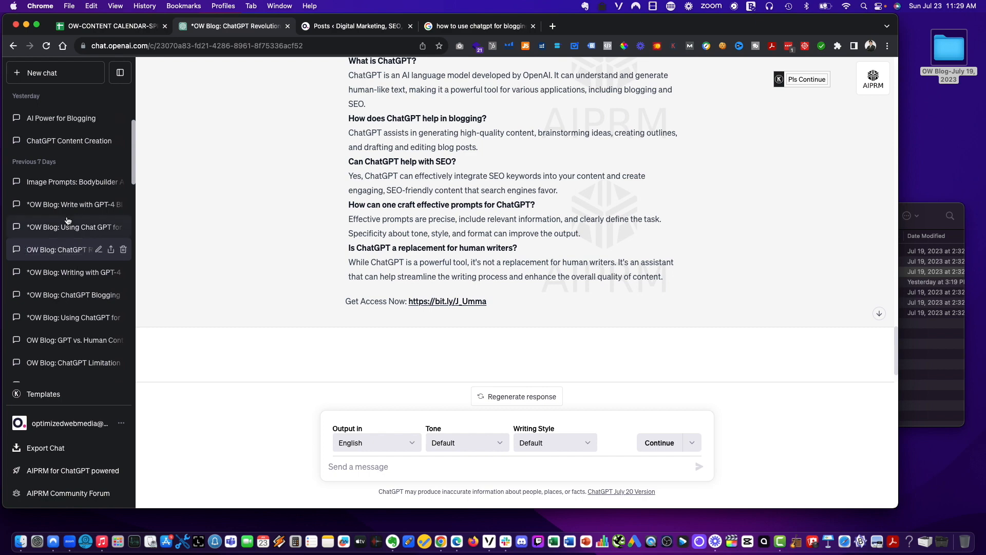
# Find the chat "*OW Blog: Writing with GPT-4 Strategies." in the history, checking its name against the content calendar, and open it.
pyautogui.scroll(3, 67, 226)
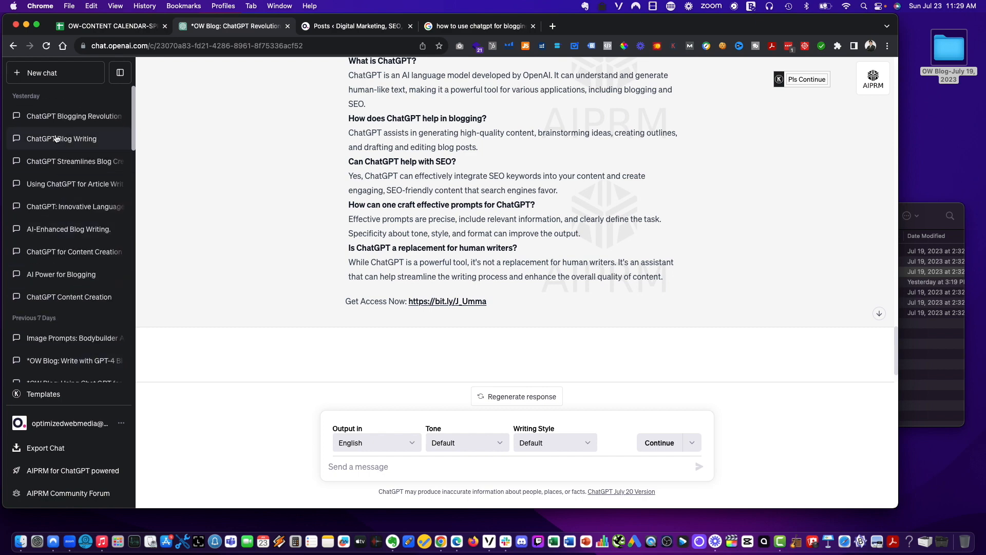
pyautogui.scroll(-10, 56, 139)
pyautogui.scroll(10, 60, 164)
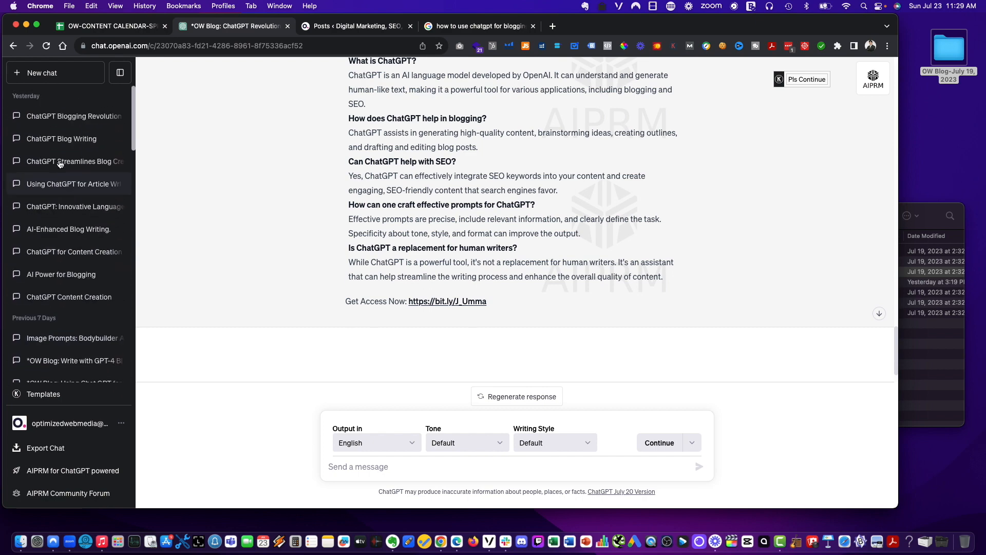
pyautogui.scroll(-3, 100, 278)
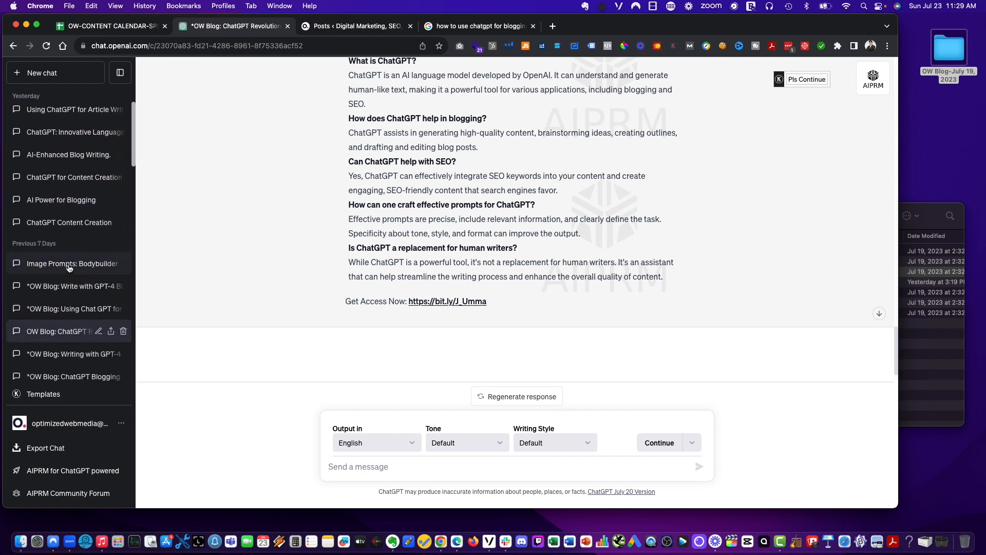
pyautogui.scroll(-2, 97, 290)
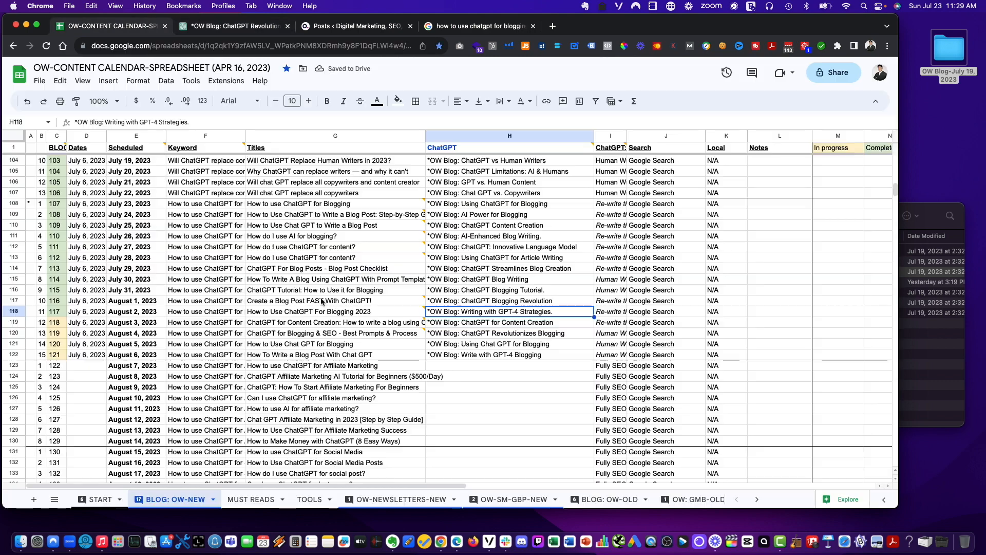
pyautogui.click(123, 26)
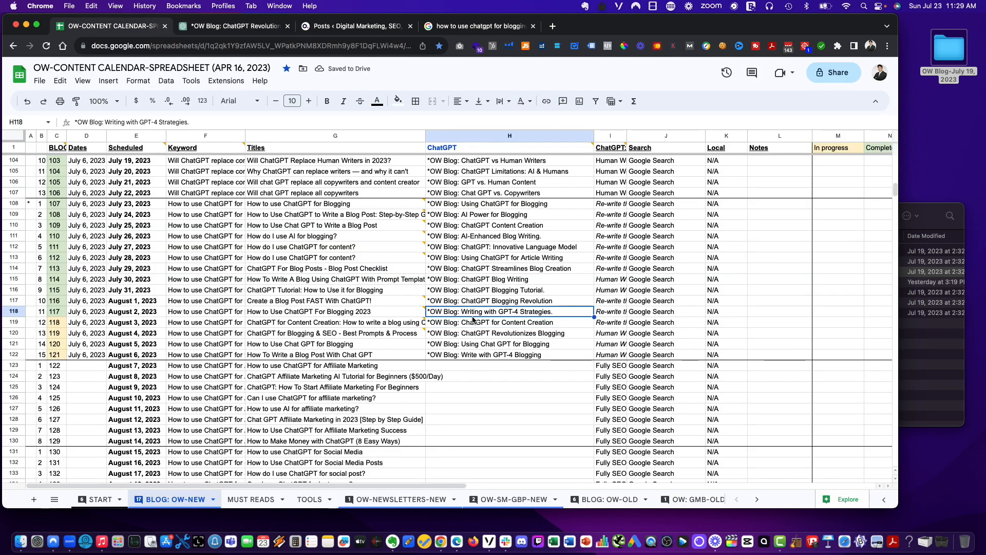
pyautogui.click(223, 28)
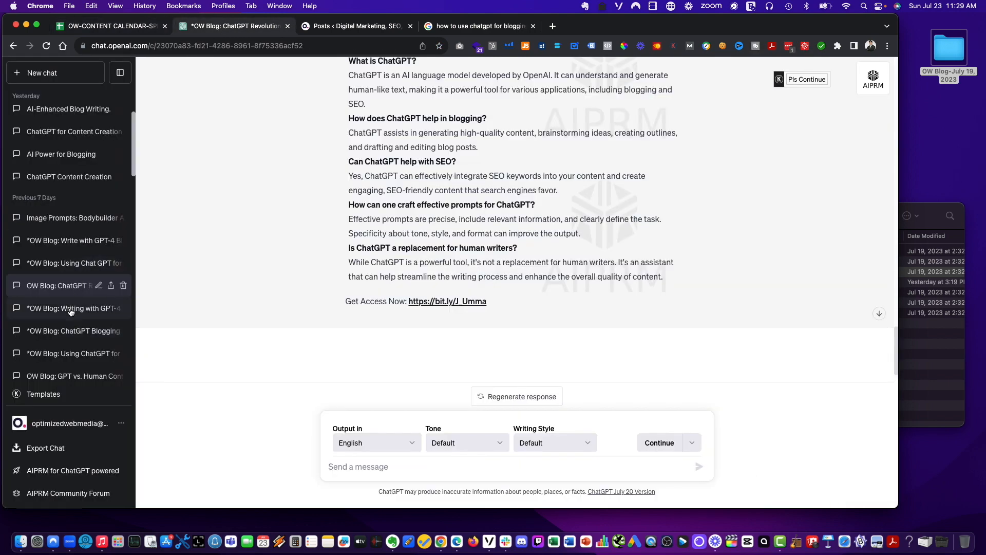
pyautogui.click(68, 309)
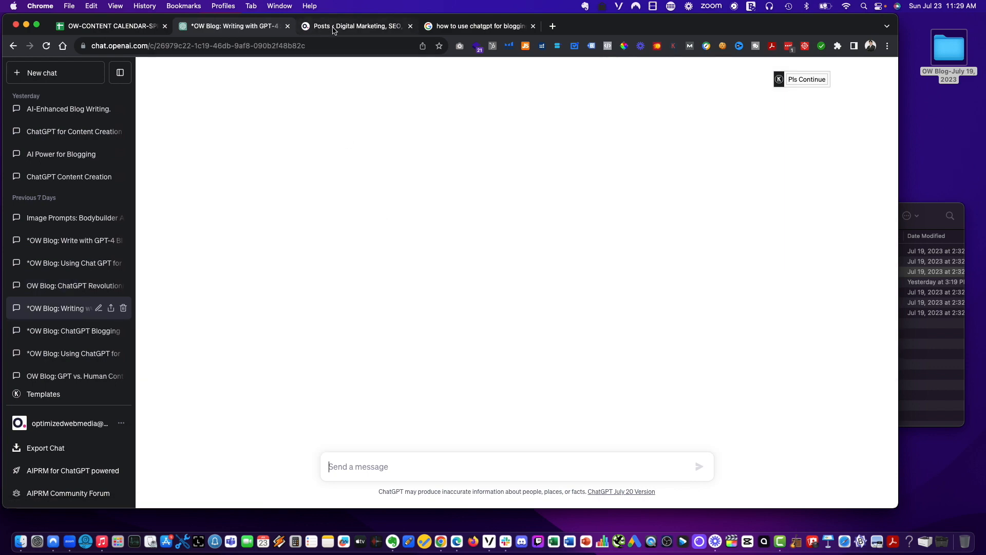
# Switch to the WordPress posts list and filter it to show only drafts.
pyautogui.click(307, 25)
pyautogui.scroll(-3, 303, 309)
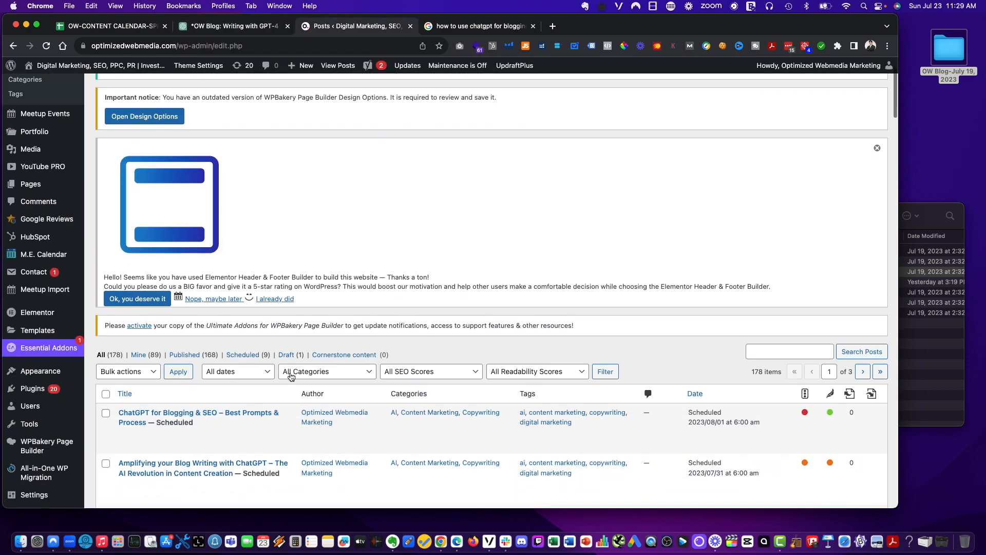
pyautogui.scroll(-2, 437, 406)
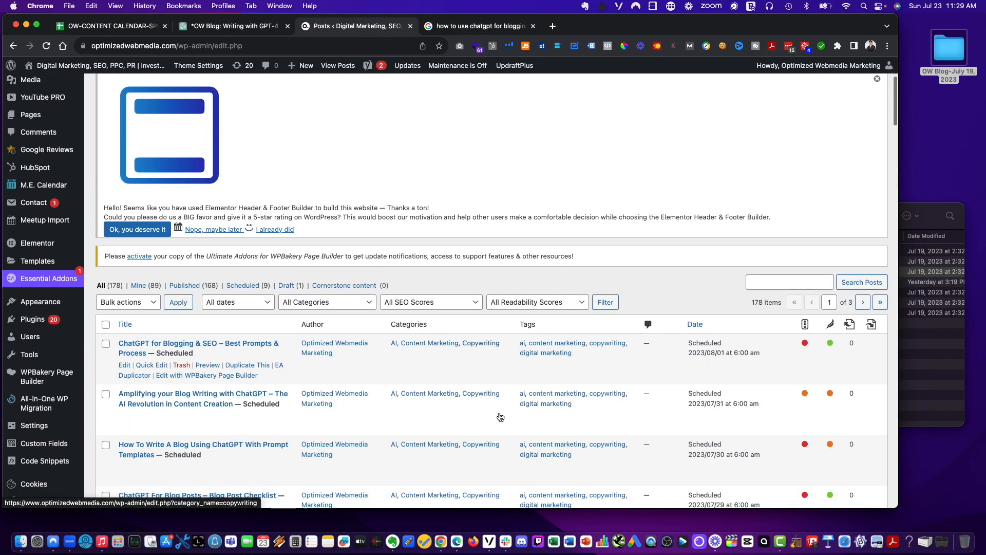
pyautogui.click(297, 284)
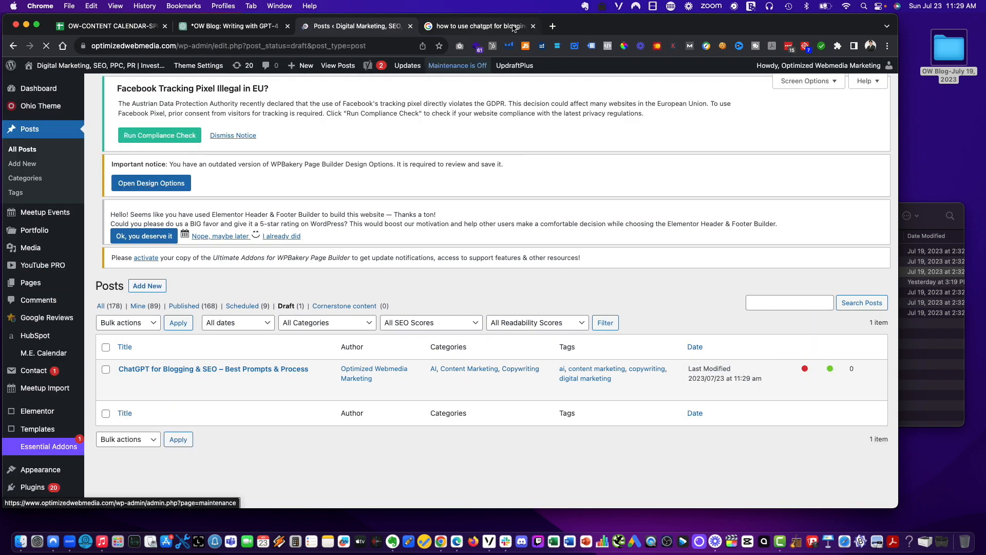
# Close the Google search page and open the draft "ChatGPT for Blogging & SEO – Best Prompts & Process" for editing.
pyautogui.click(533, 25)
pyautogui.scroll(-4, 432, 222)
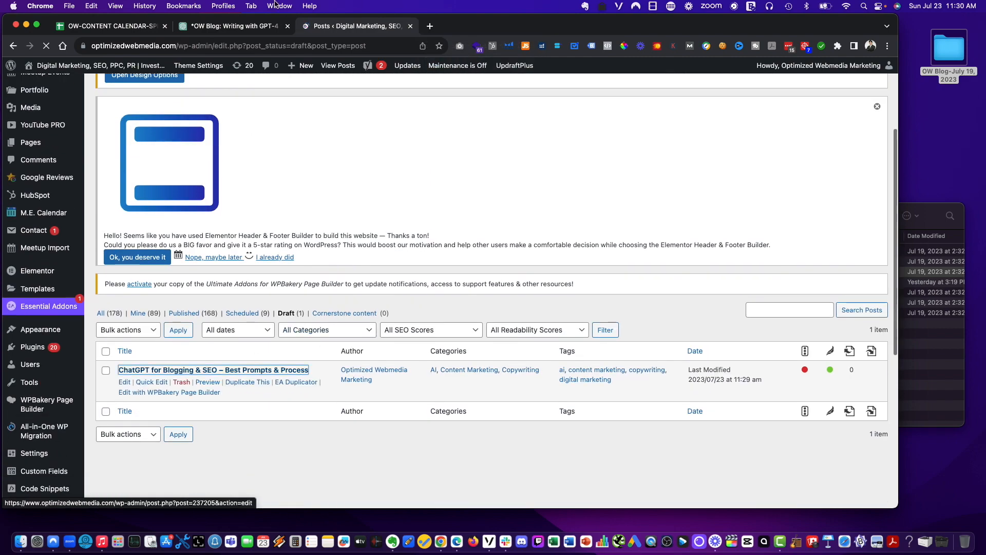
# In the ChatGPT chat, copy the suggested article title about maximizing content creation with GPT-4, without the "Title:" label.
pyautogui.click(226, 25)
pyautogui.scroll(10, 320, 128)
pyautogui.scroll(10, 325, 137)
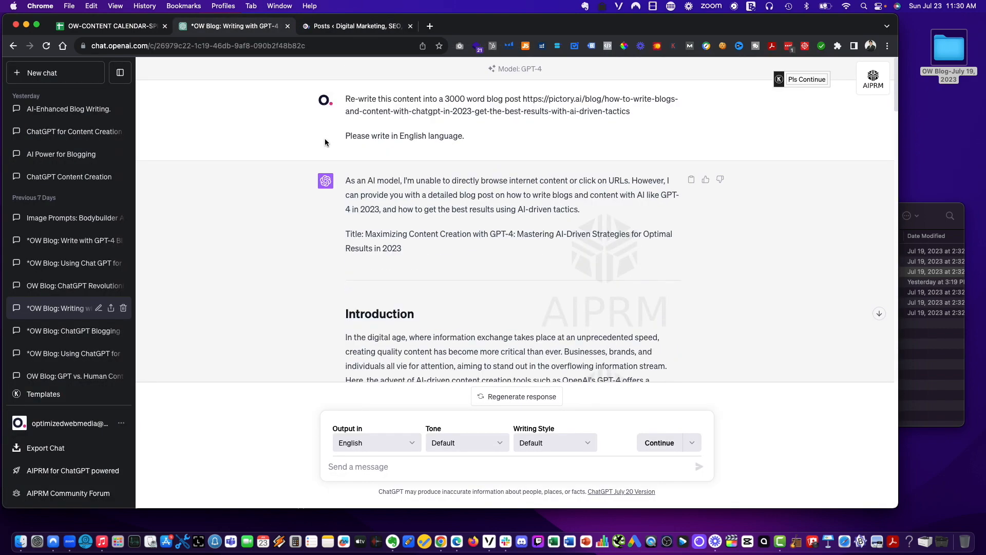
pyautogui.scroll(-2, 328, 142)
pyautogui.scroll(2, 318, 136)
pyautogui.moveTo(366, 233); pyautogui.dragTo(417, 248)
pyautogui.press('super+c')
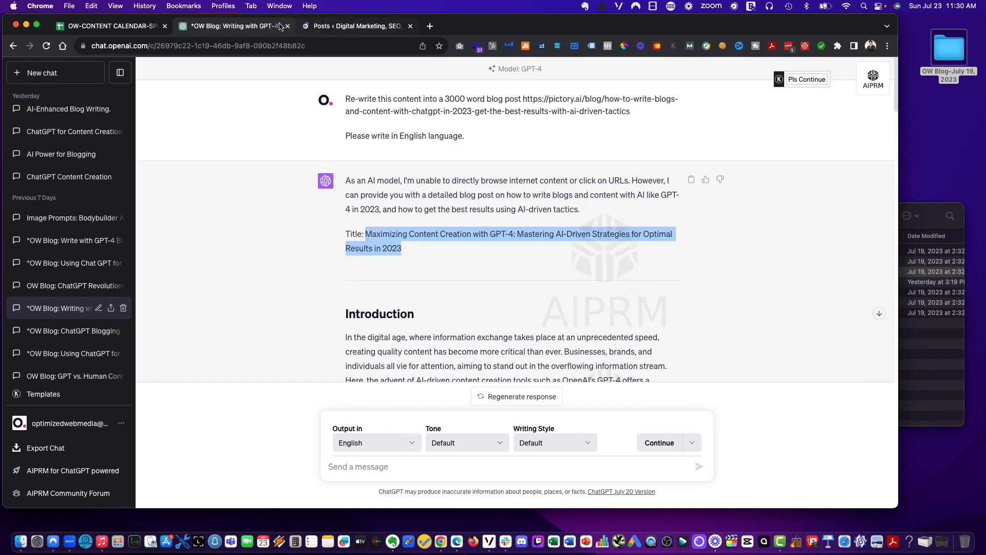
# Replace the draft post's title with "Maximizing Content Creation with GPT-4: Mastering AI-Driven Strategies for Optimal Results in 2023".
pyautogui.click(324, 25)
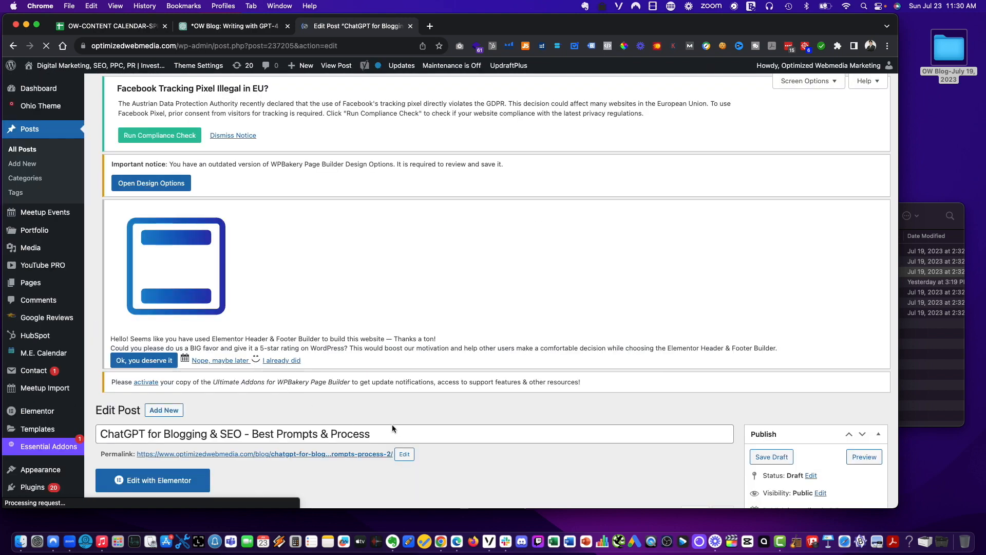
pyautogui.click(393, 432)
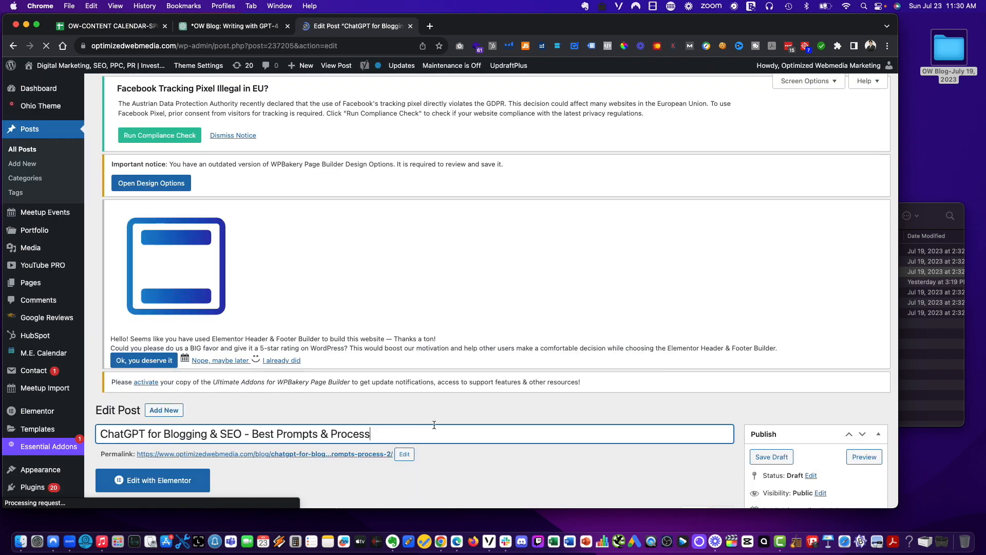
pyautogui.press('super+a')
pyautogui.press('super+v')
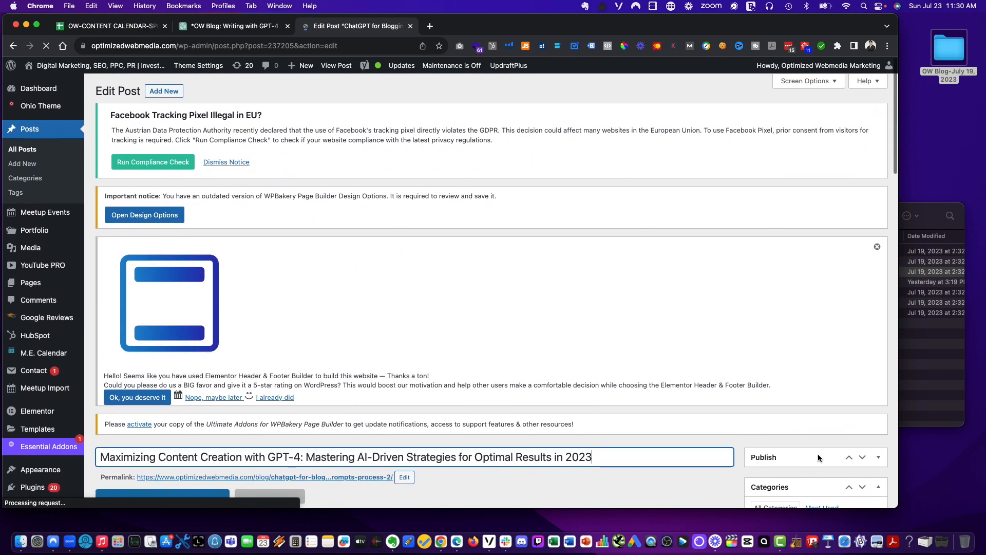
pyautogui.click(862, 457)
pyautogui.scroll(-10, 787, 443)
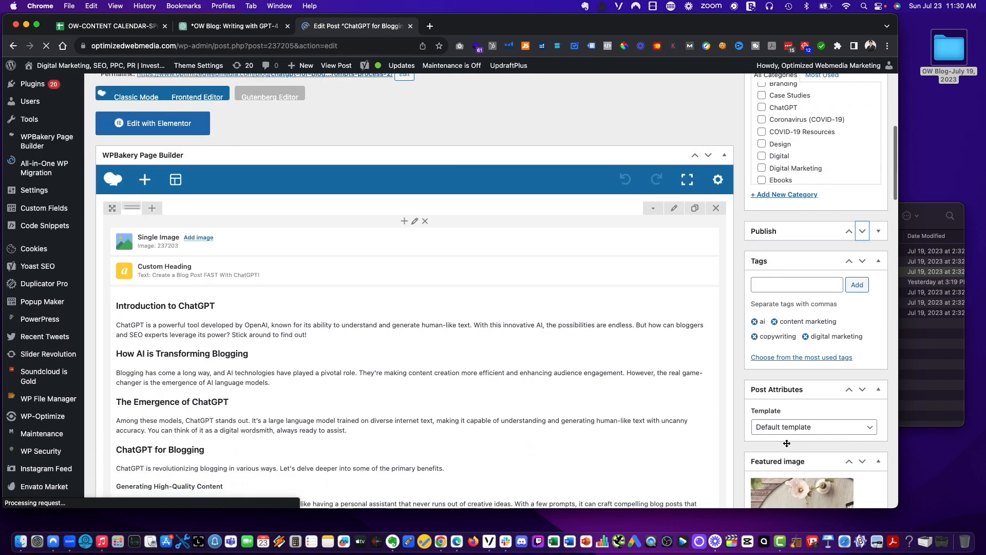
pyautogui.scroll(6, 787, 443)
pyautogui.scroll(-3, 793, 345)
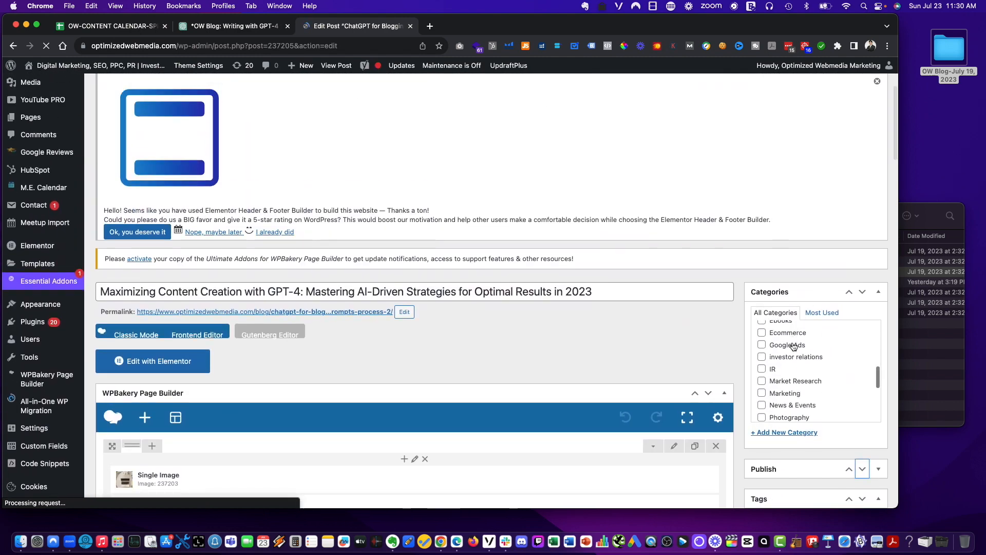
pyautogui.scroll(-2, 704, 385)
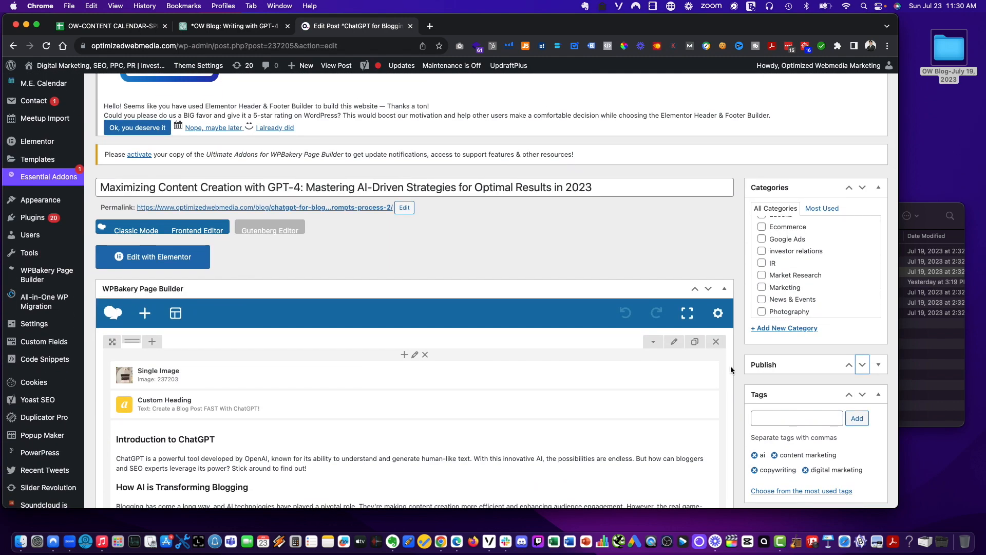
pyautogui.scroll(5, 741, 283)
pyautogui.scroll(-3, 735, 286)
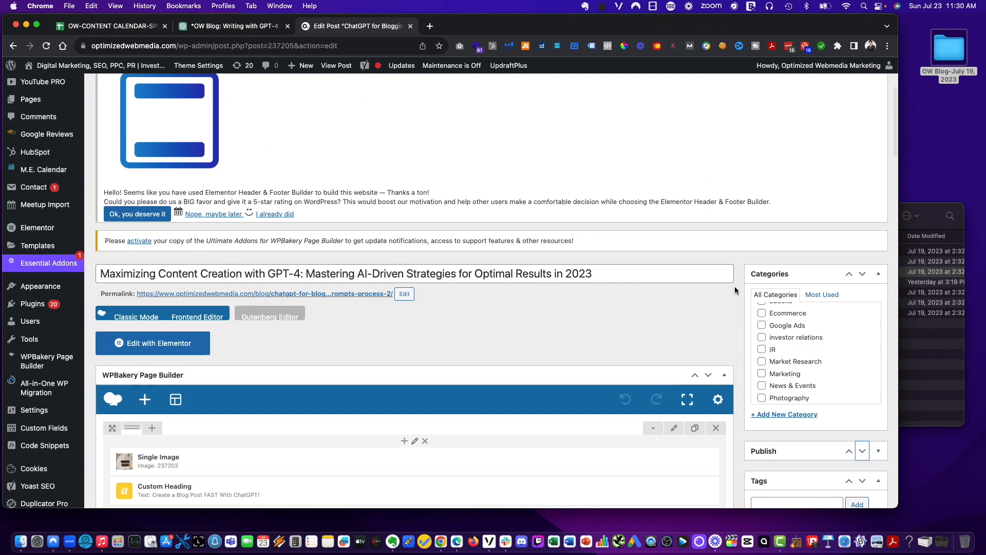
pyautogui.scroll(4, 800, 294)
pyautogui.scroll(-10, 798, 297)
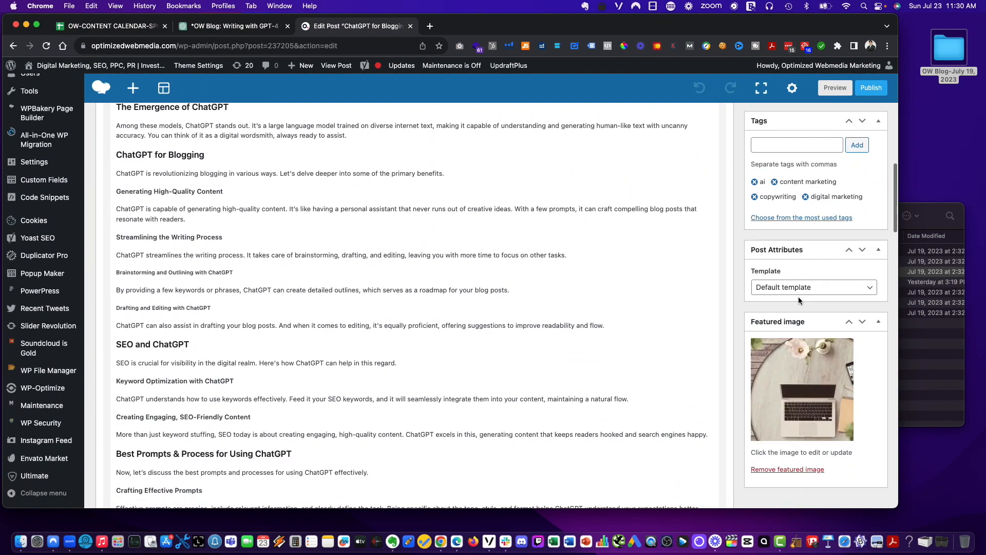
pyautogui.scroll(10, 798, 297)
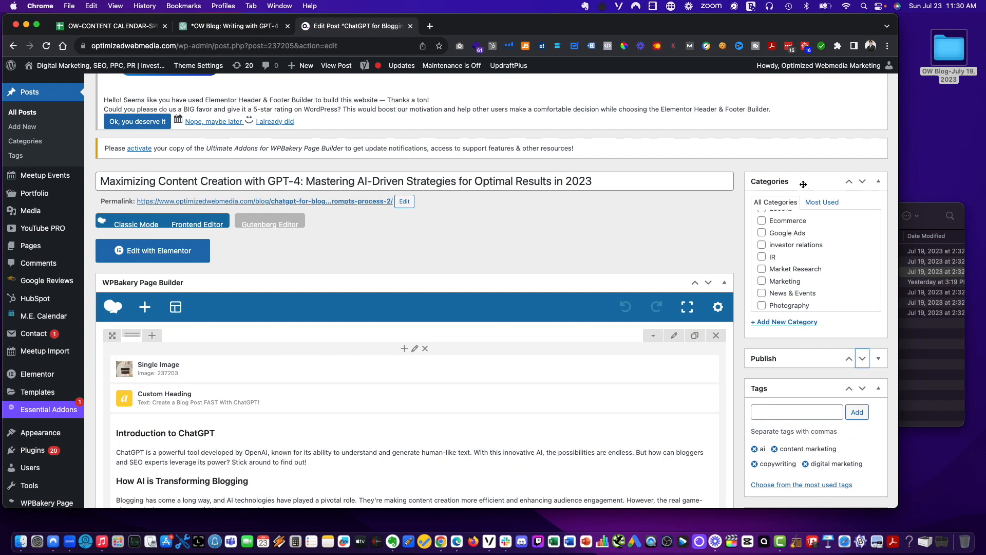
pyautogui.moveTo(802, 184); pyautogui.dragTo(832, 329)
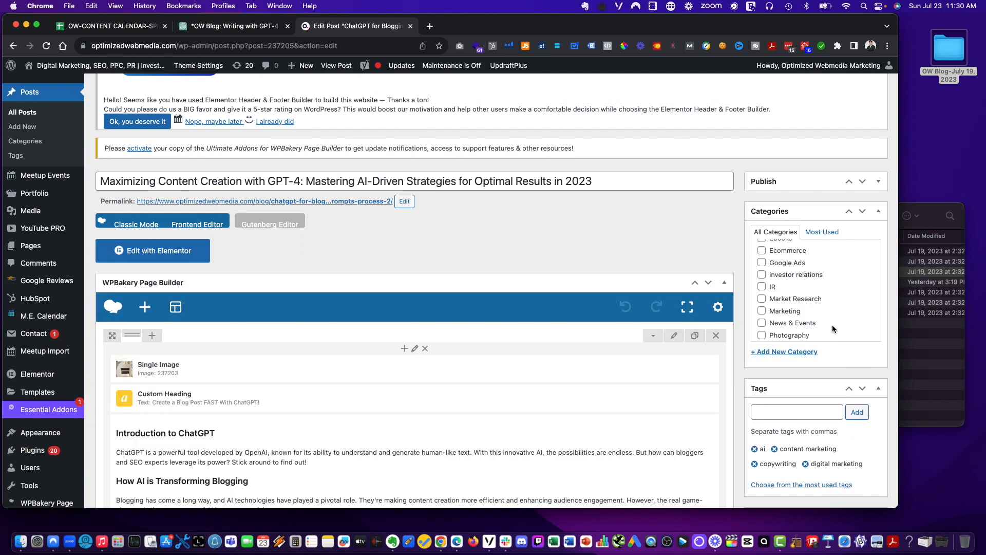
pyautogui.click(864, 183)
pyautogui.scroll(-2, 790, 277)
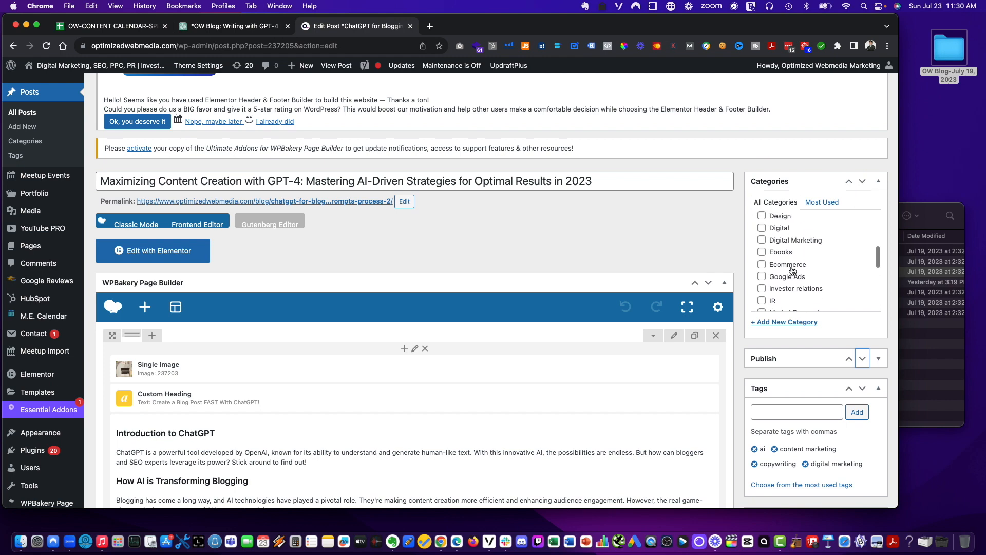
pyautogui.click(862, 359)
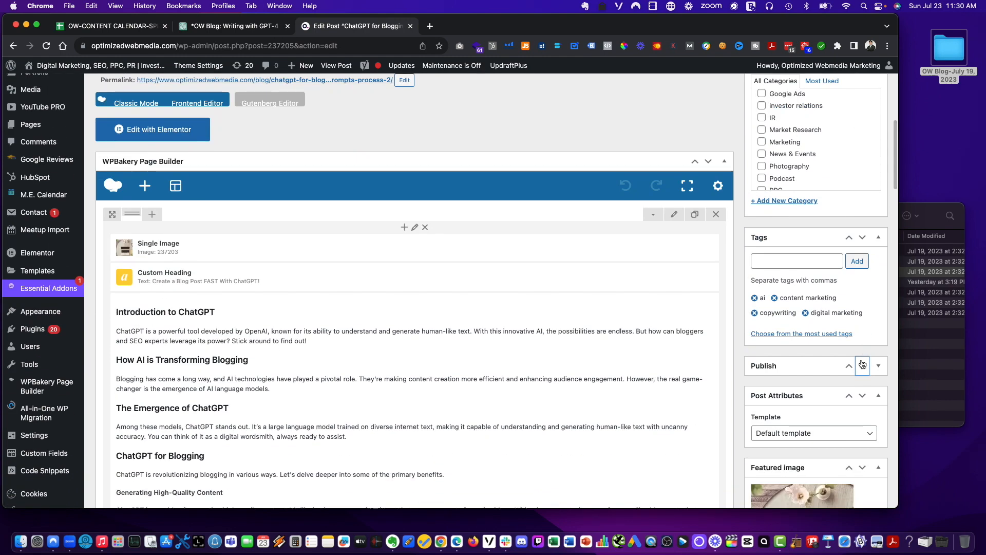
pyautogui.click(848, 365)
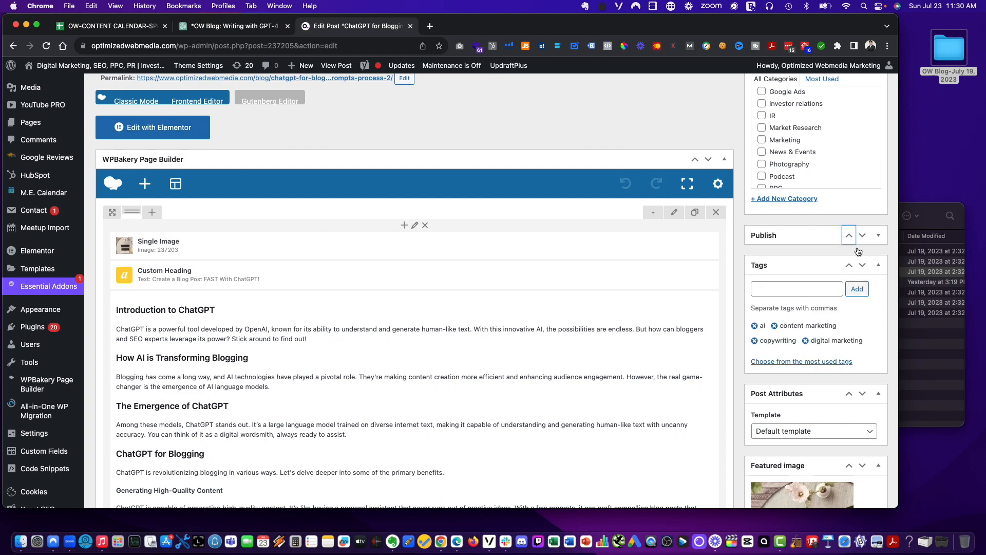
pyautogui.click(848, 236)
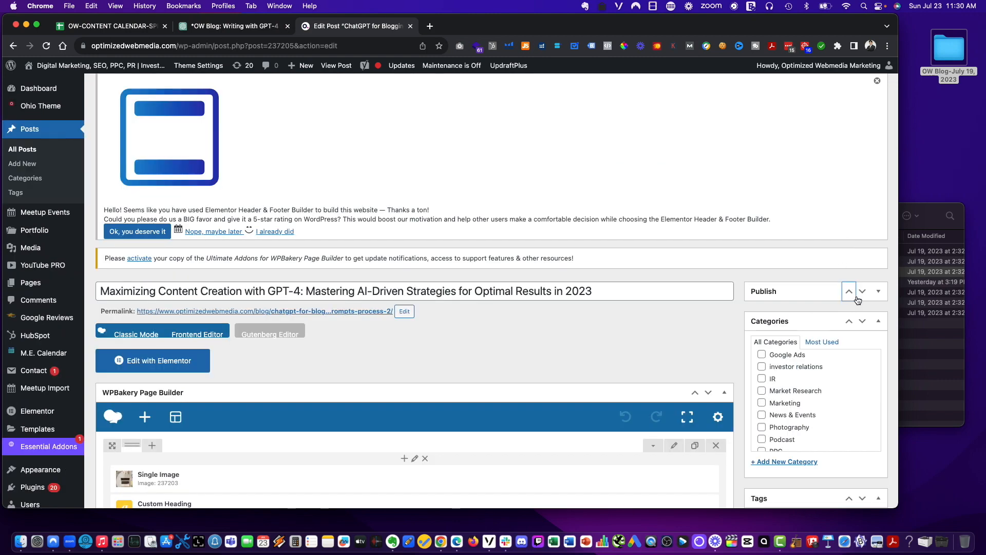
# Expand the post's Publish box and save the draft.
pyautogui.click(876, 293)
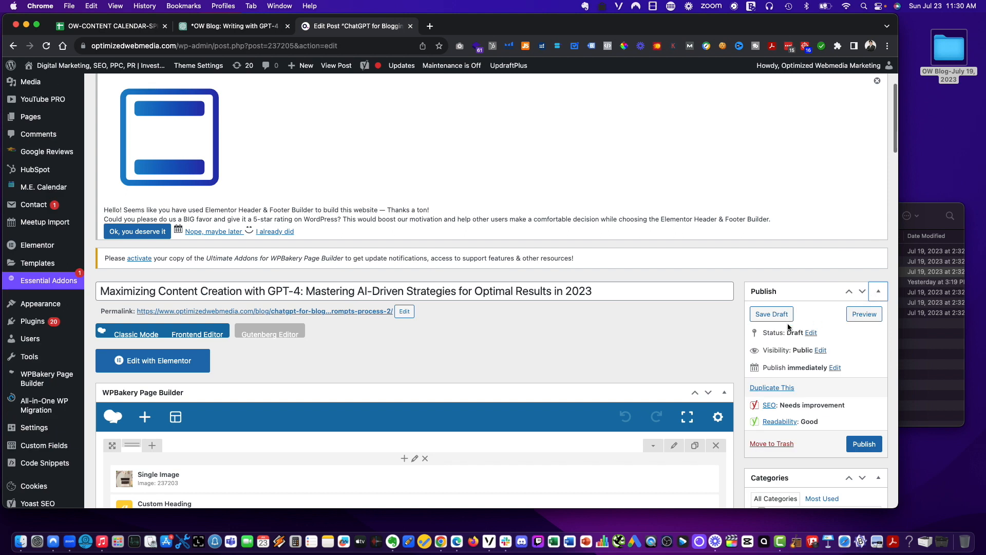
pyautogui.click(781, 315)
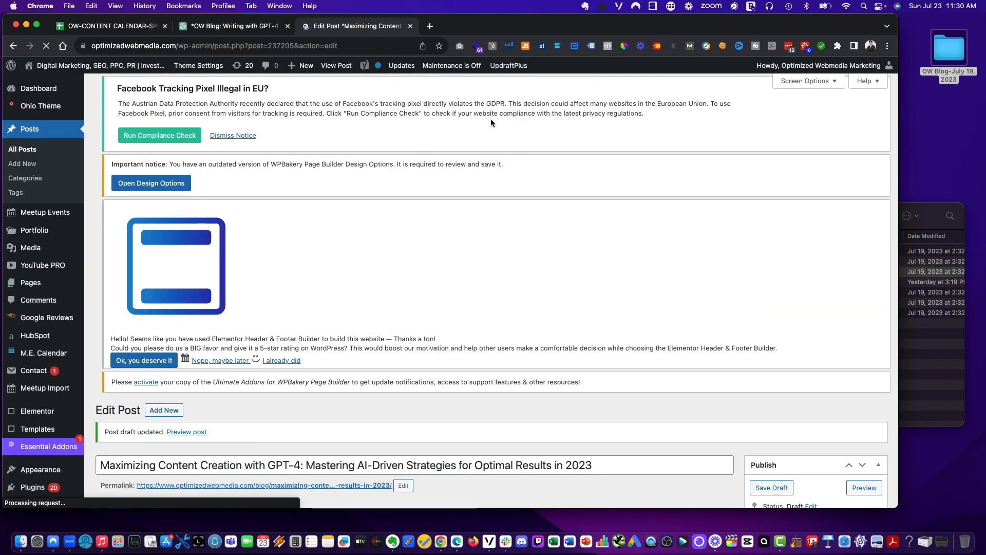
# Replace the Yoast SEO title with "Maximizing Content Creation with GPT-4: Mastering AI-Driven Strategies for Optimal Results in 2023".
pyautogui.scroll(-20, 485, 136)
pyautogui.scroll(-7, 472, 135)
pyautogui.scroll(-15, 470, 136)
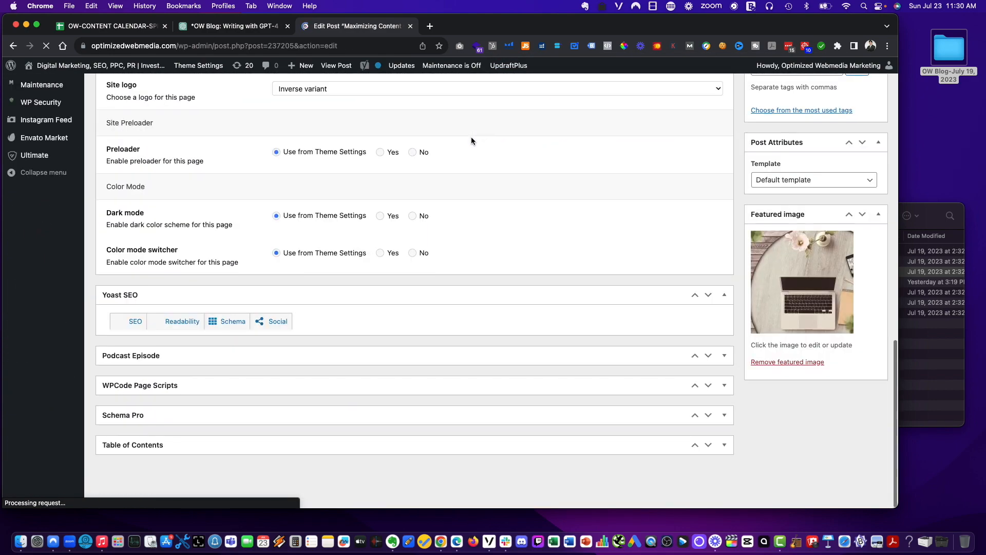
pyautogui.scroll(20, 452, 161)
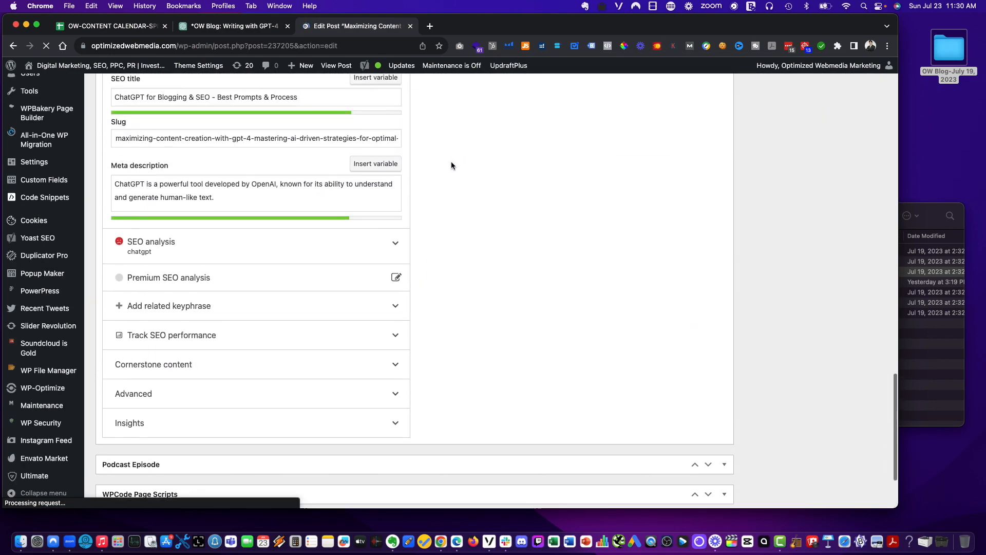
pyautogui.scroll(-4, 308, 181)
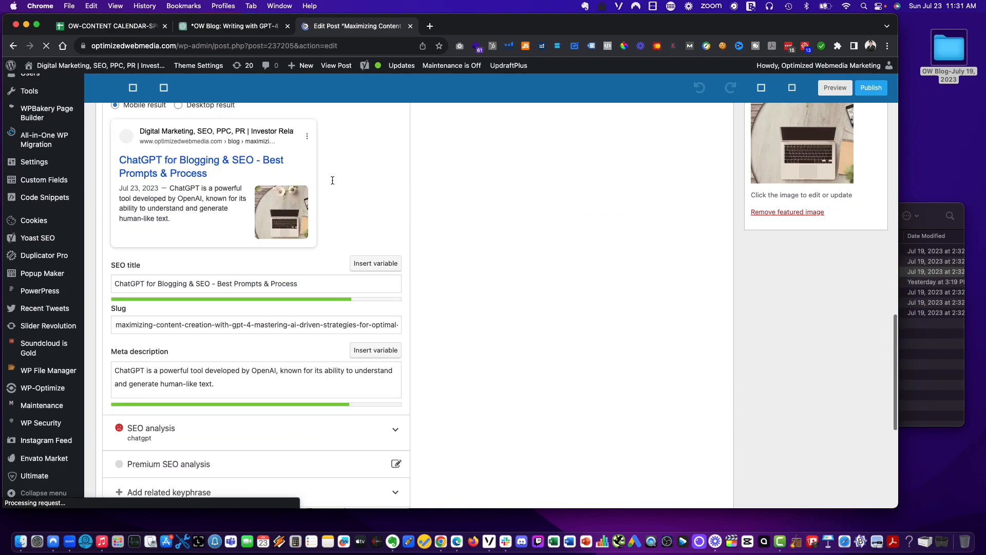
pyautogui.scroll(10, 319, 183)
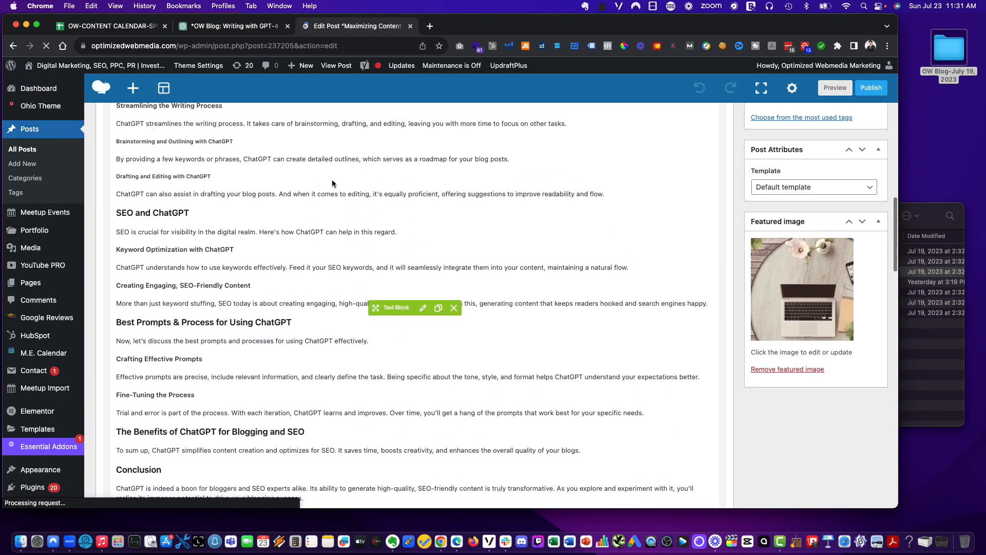
pyautogui.scroll(-15, 332, 184)
pyautogui.scroll(3, 333, 185)
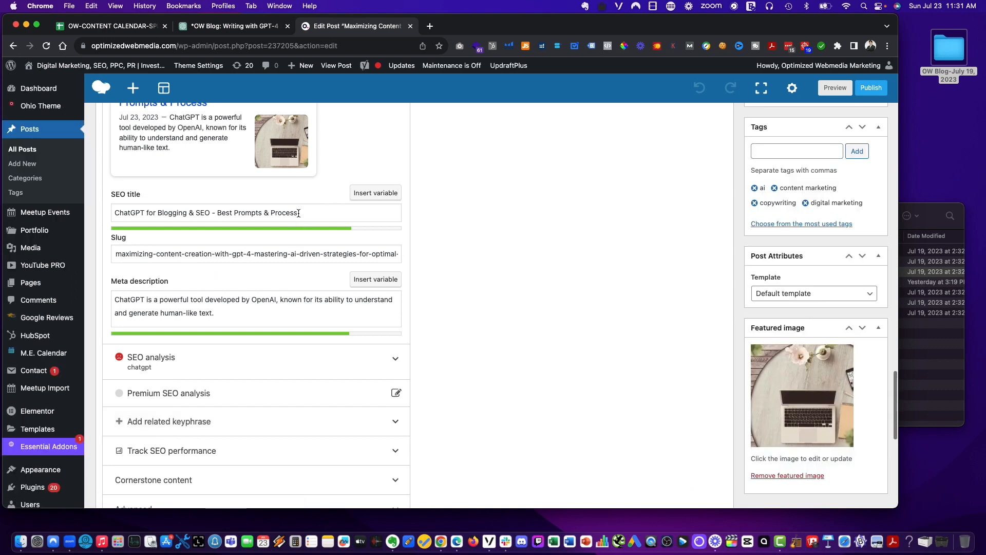
pyautogui.click(304, 213)
pyautogui.press('super+a')
pyautogui.write('Maximizing Content Creation with GPT-4: Mastering AI-Driven Strategies for Optimal Results in 2023')
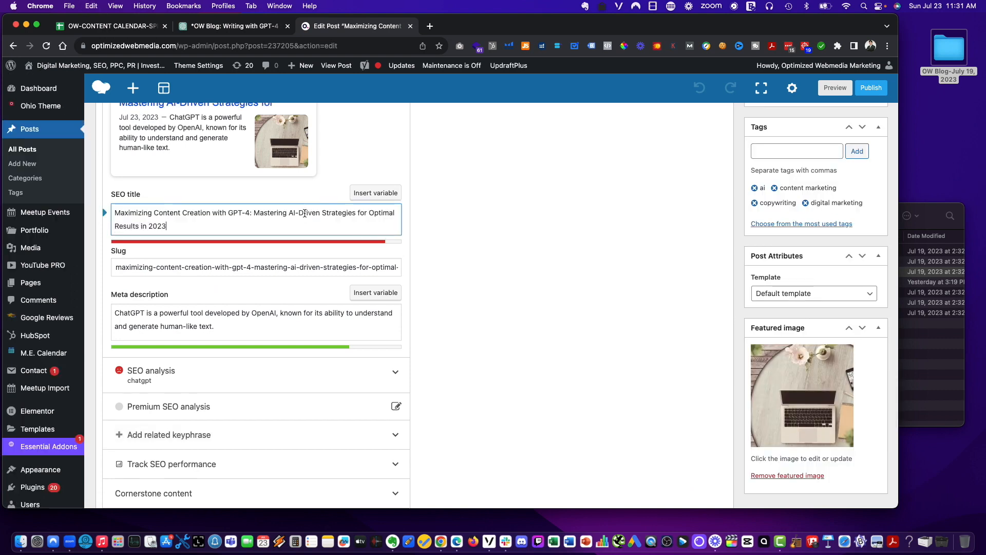
# Shorten the SEO title to "Maximizing Content Creation with ChatGPT-4".
pyautogui.moveTo(222, 221); pyautogui.dragTo(246, 212)
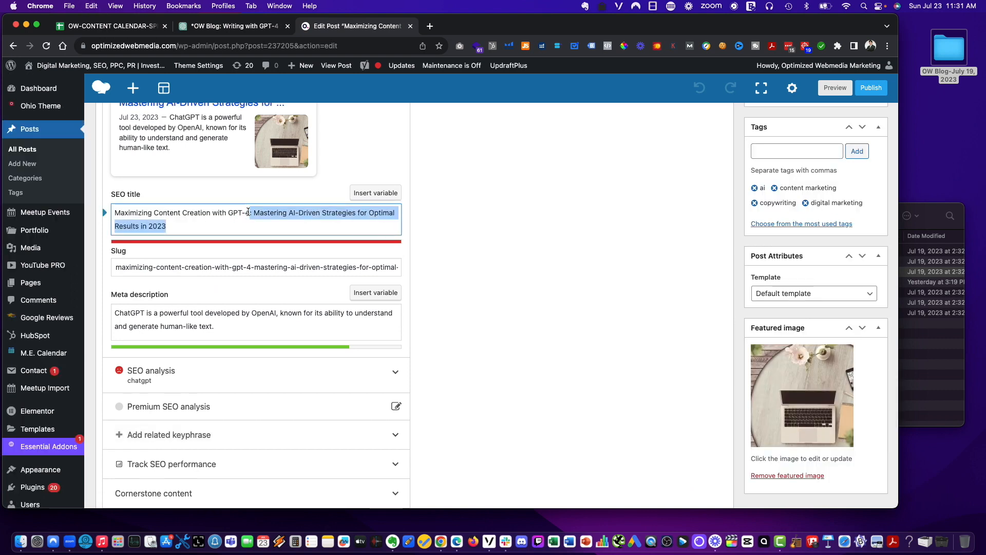
pyautogui.press('BackSpace')
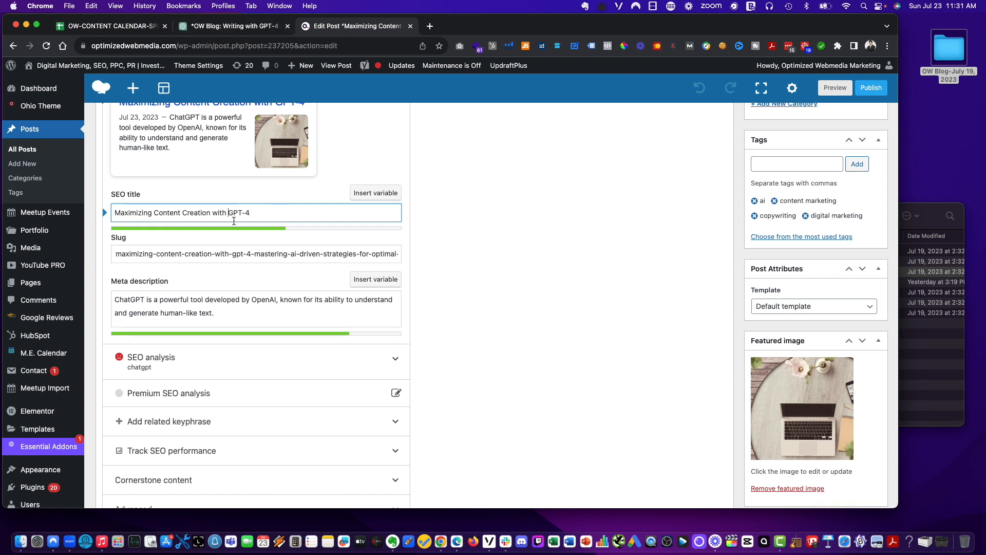
pyautogui.write('Chat')
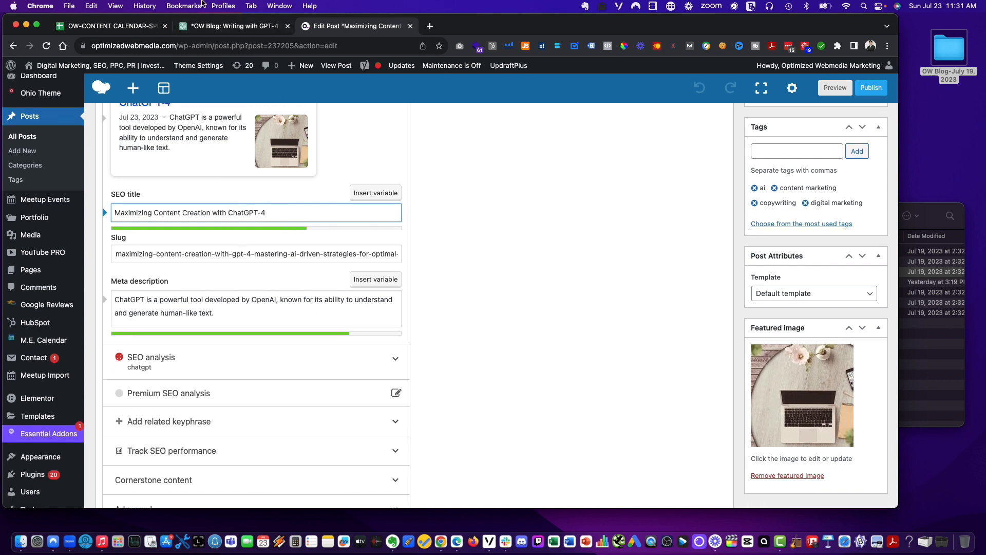
# Try the ChatGPT reply's opening "As an AI model" paragraph as the Yoast meta description and undo the replacement.
pyautogui.click(217, 25)
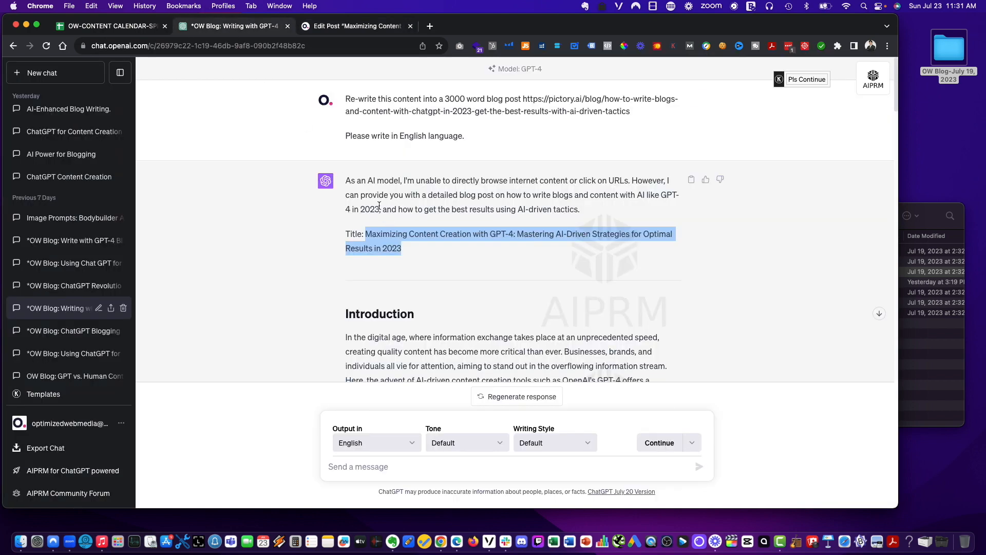
pyautogui.moveTo(348, 180); pyautogui.dragTo(580, 209)
pyautogui.press('super+c')
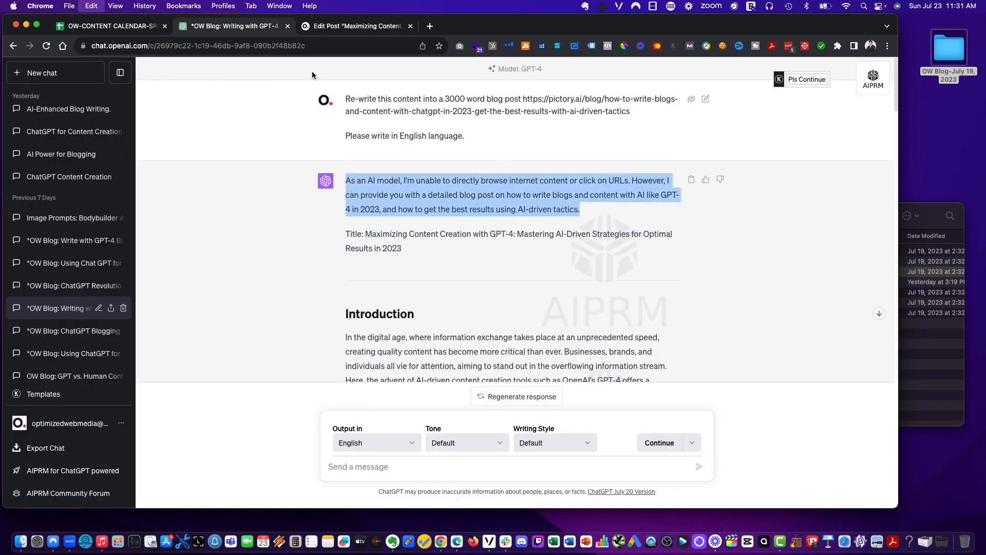
pyautogui.click(303, 30)
pyautogui.click(174, 299)
pyautogui.press('super+a')
pyautogui.press('super+v')
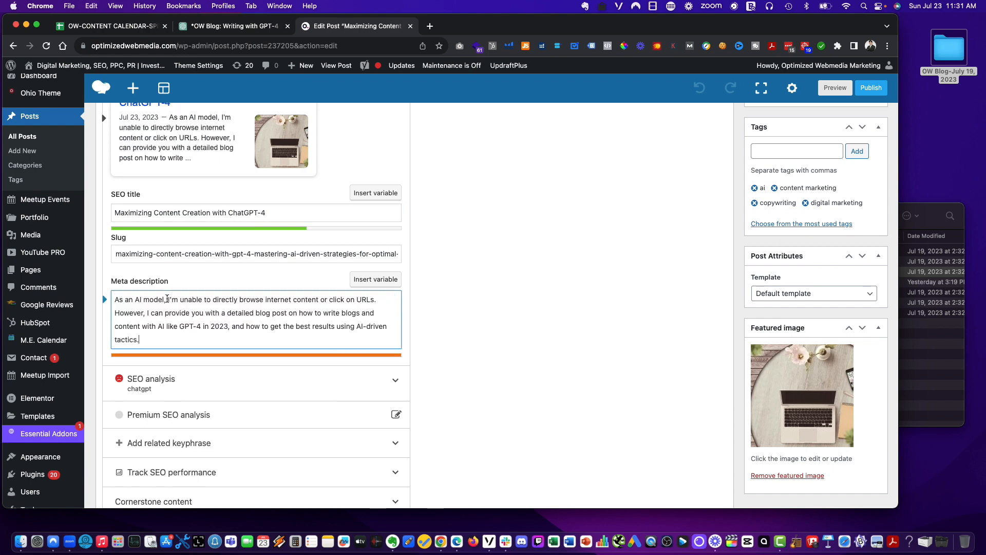
pyautogui.press('super+z')
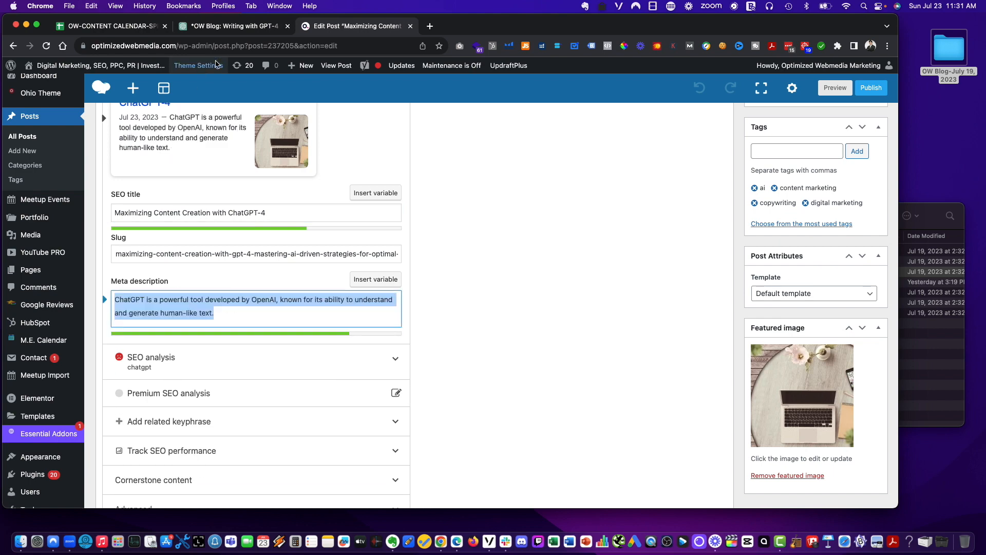
# Replace the meta description with the sentence from ChatGPT's introduction about the advent of AI-driven content creation tools.
pyautogui.click(250, 25)
pyautogui.scroll(-2, 454, 195)
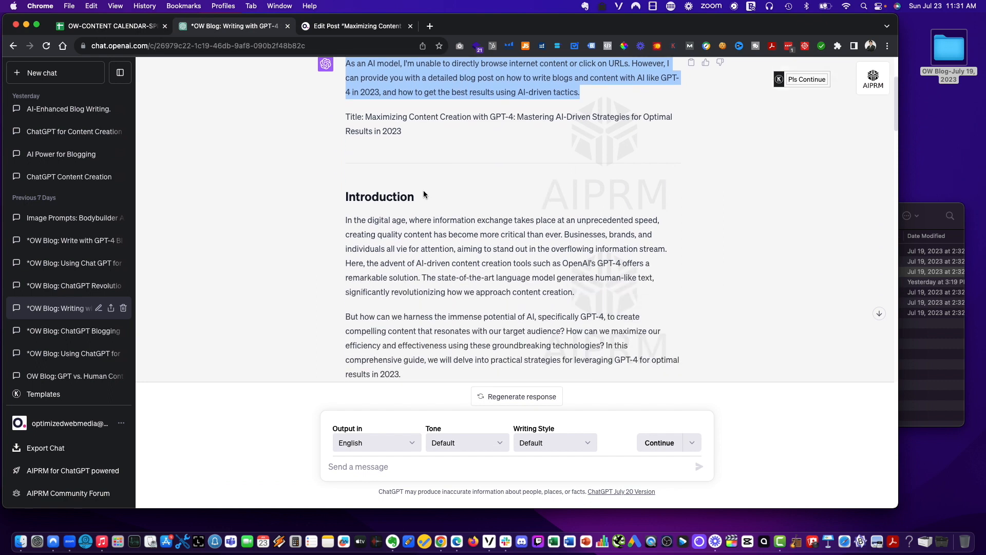
pyautogui.scroll(-1, 411, 200)
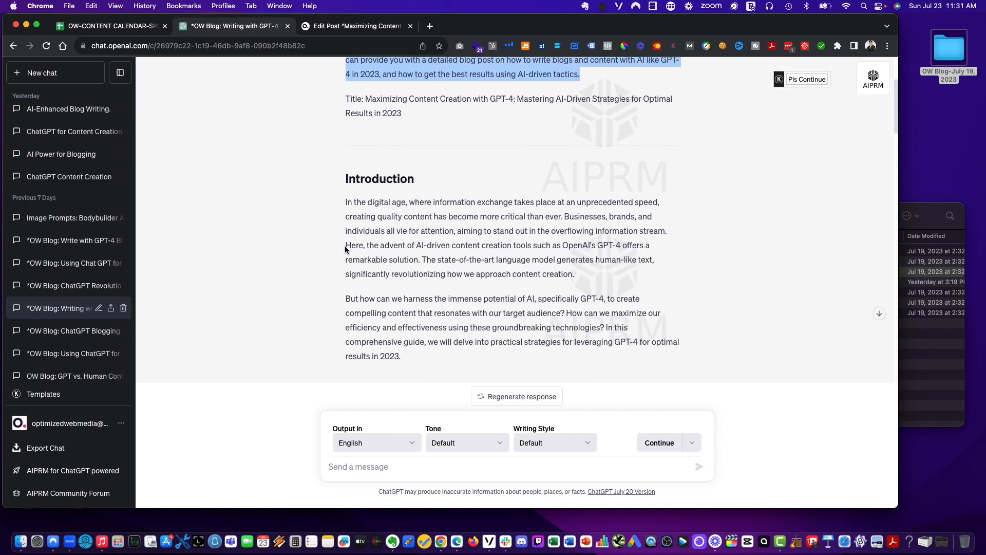
pyautogui.moveTo(345, 246); pyautogui.dragTo(423, 262)
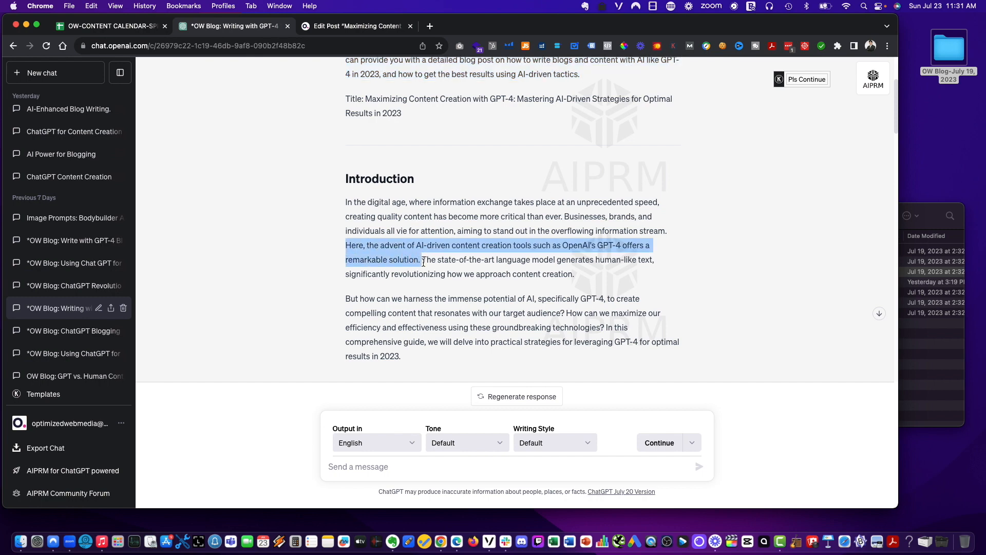
pyautogui.press('super+c')
pyautogui.click(326, 27)
pyautogui.press('super+v')
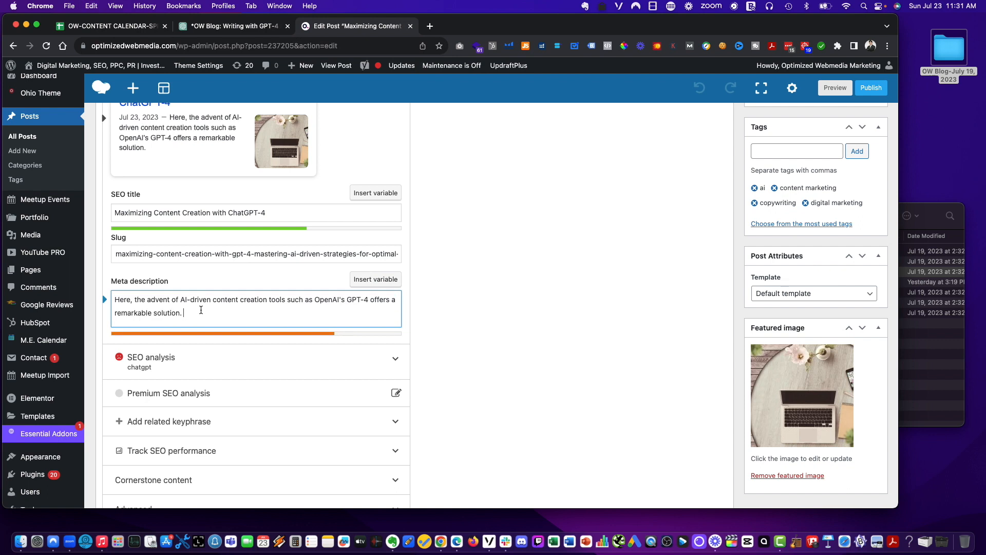
# Edit the meta description to begin with "The advent", name "ChatGPT-4" instead of "GPT-4", and end with "Learn more.".
pyautogui.moveTo(139, 300); pyautogui.dragTo(96, 302)
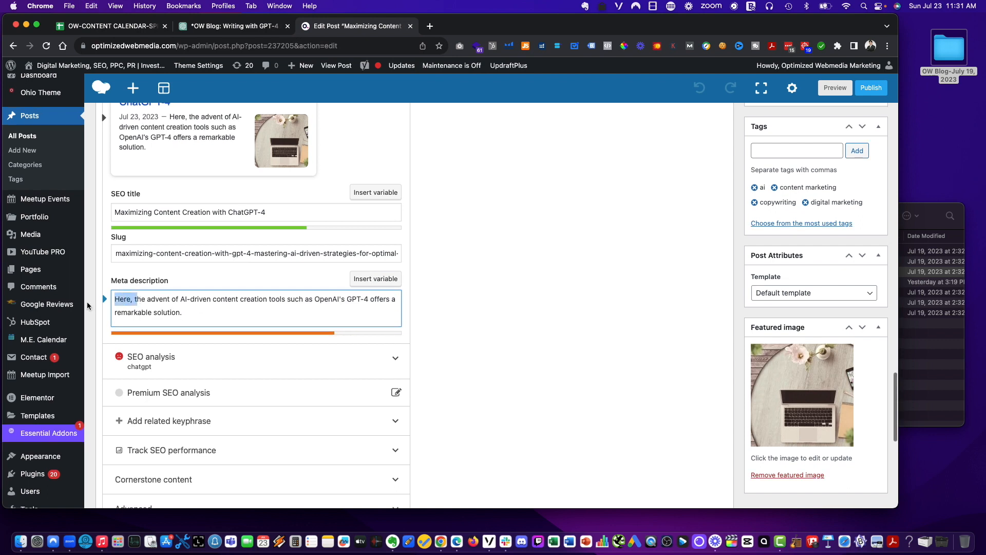
pyautogui.write('T')
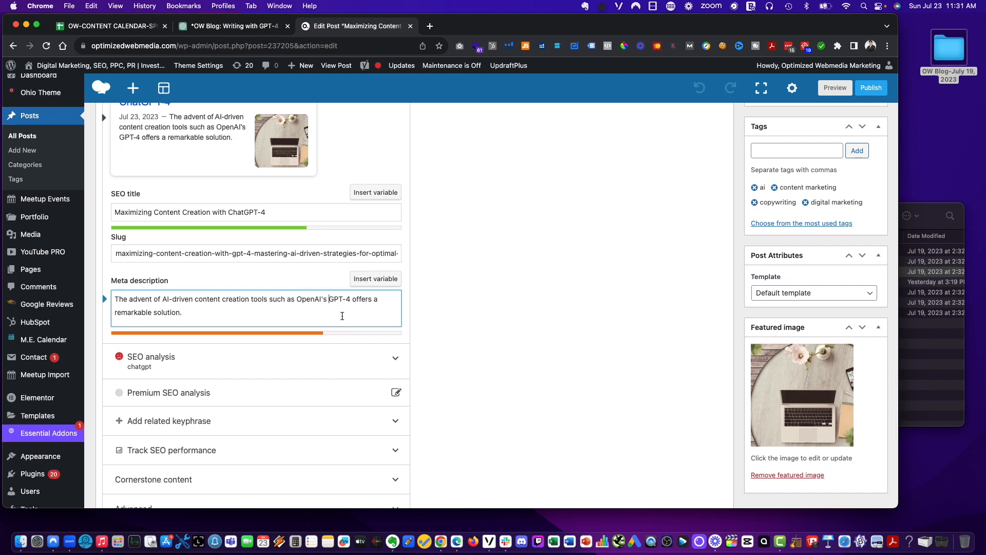
pyautogui.write('Chat')
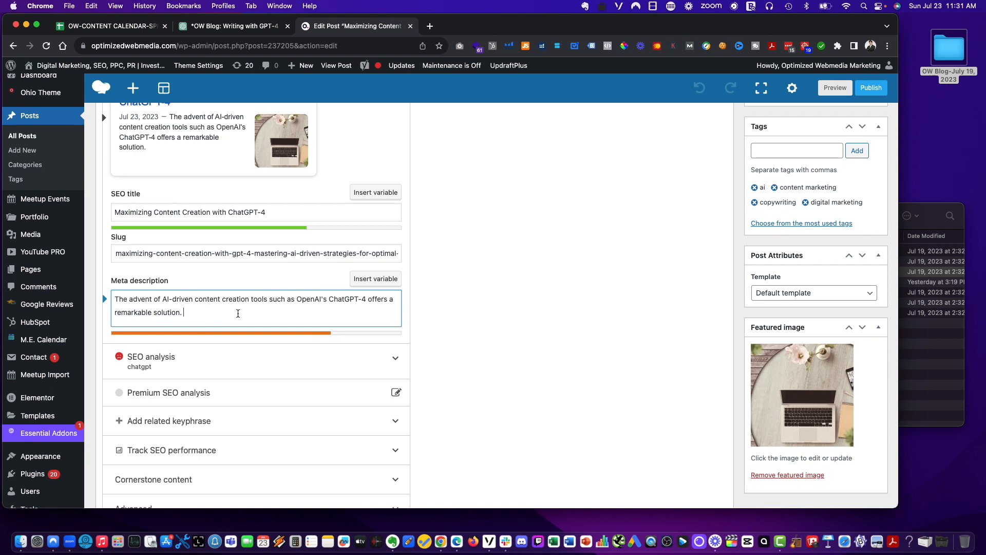
pyautogui.write(' Learn more.')
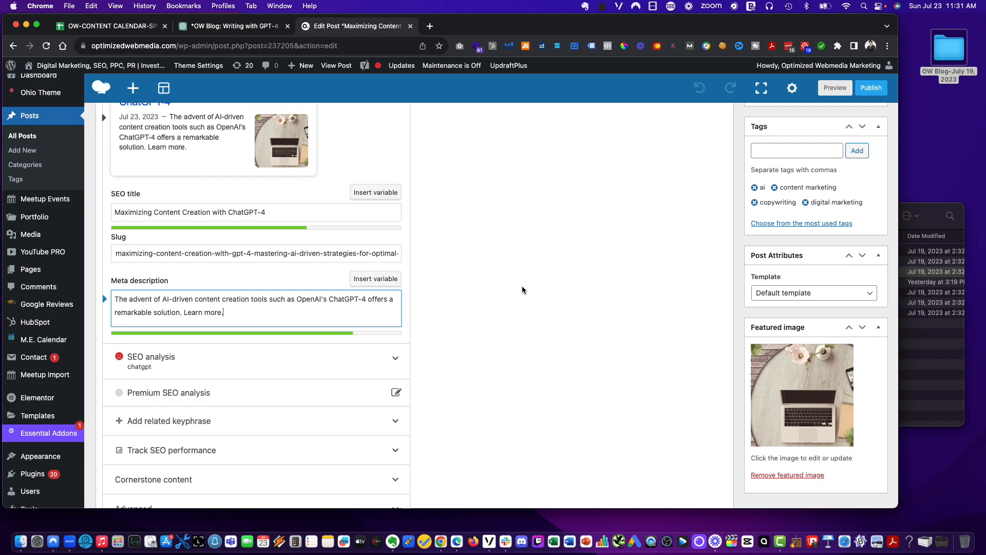
# Change "GPT-4" to "ChatGPT-4" in the post's title.
pyautogui.scroll(20, 520, 287)
pyautogui.scroll(2, 484, 280)
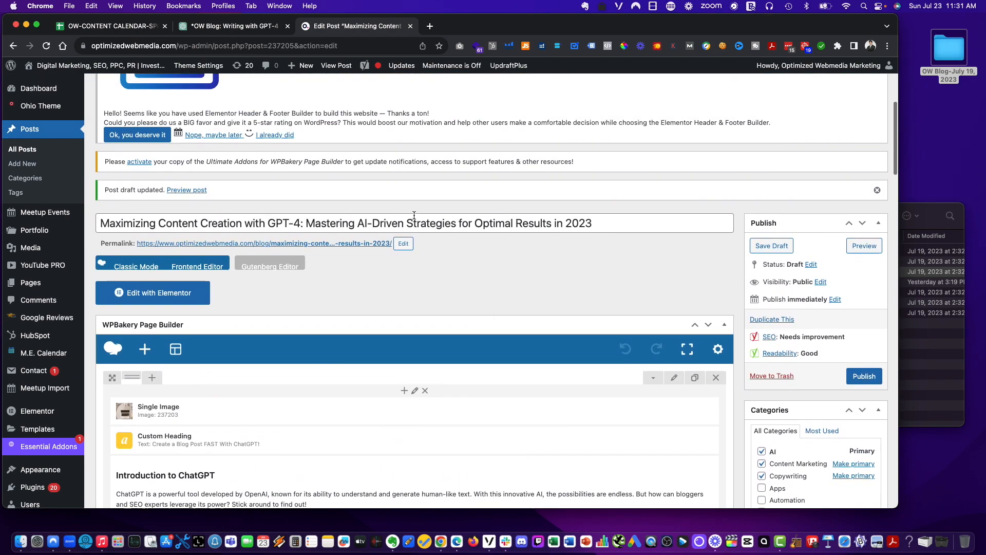
pyautogui.click(268, 223)
pyautogui.write('Chat')
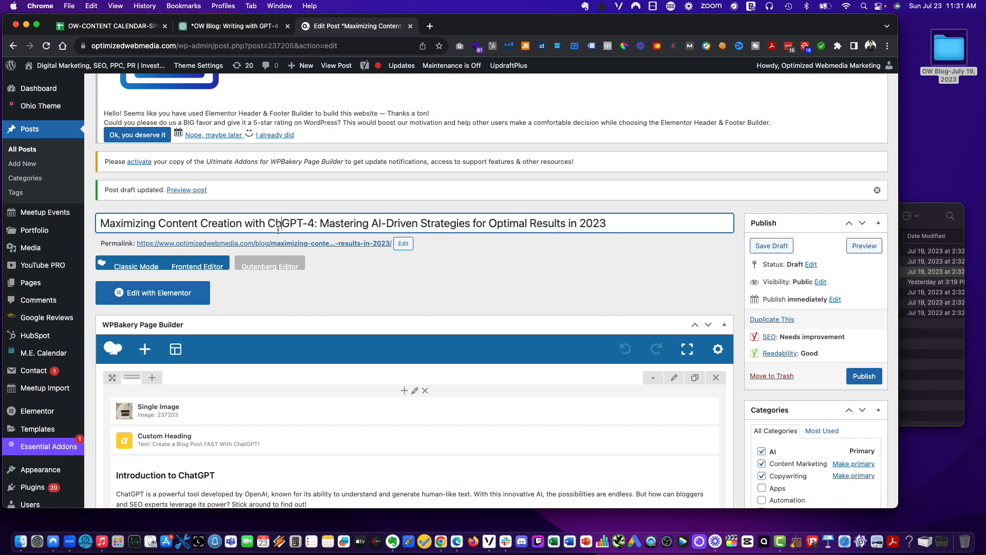
pyautogui.press('BackSpace')
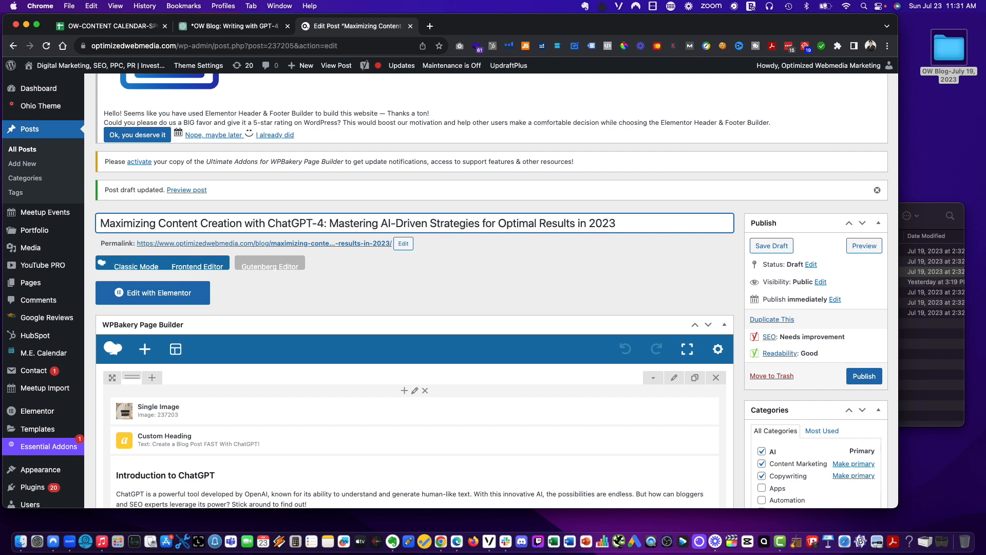
# Open the post's permalink slug for editing, go through its text, accept it and save the draft.
pyautogui.click(403, 244)
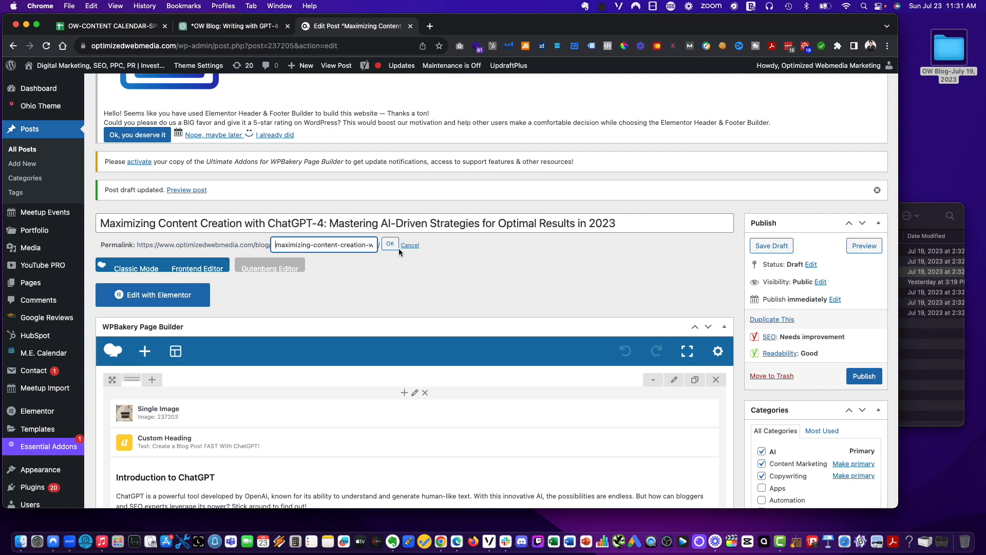
pyautogui.moveTo(359, 245); pyautogui.dragTo(396, 252)
pyautogui.click(315, 244)
pyautogui.press('Up')
pyautogui.press('Right')
pyautogui.press('Right')
pyautogui.press('Right')
pyautogui.press('Right')
pyautogui.press('Right')
pyautogui.press('Right')
pyautogui.click(392, 244)
pyautogui.scroll(-3, 460, 392)
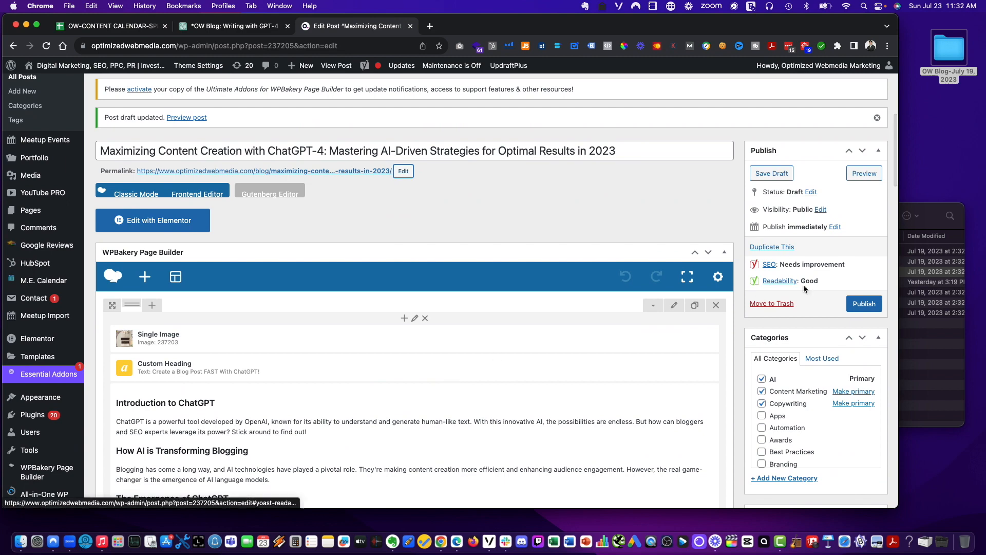
pyautogui.click(761, 175)
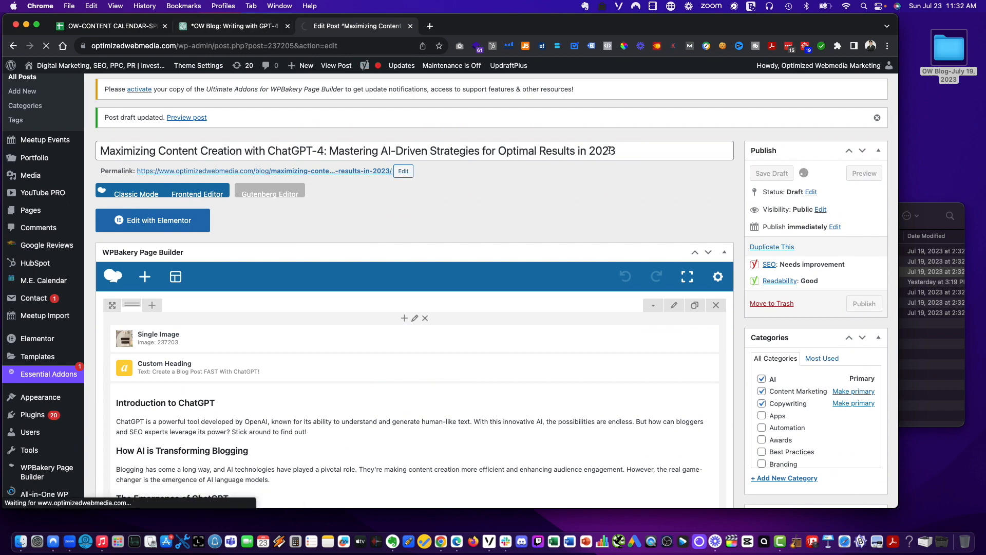
# Check the post's source title in the content calendar and move "ChatGPT Tutorial-How to Use it for Blogging.jpg" into the DONE folder.
pyautogui.click(121, 27)
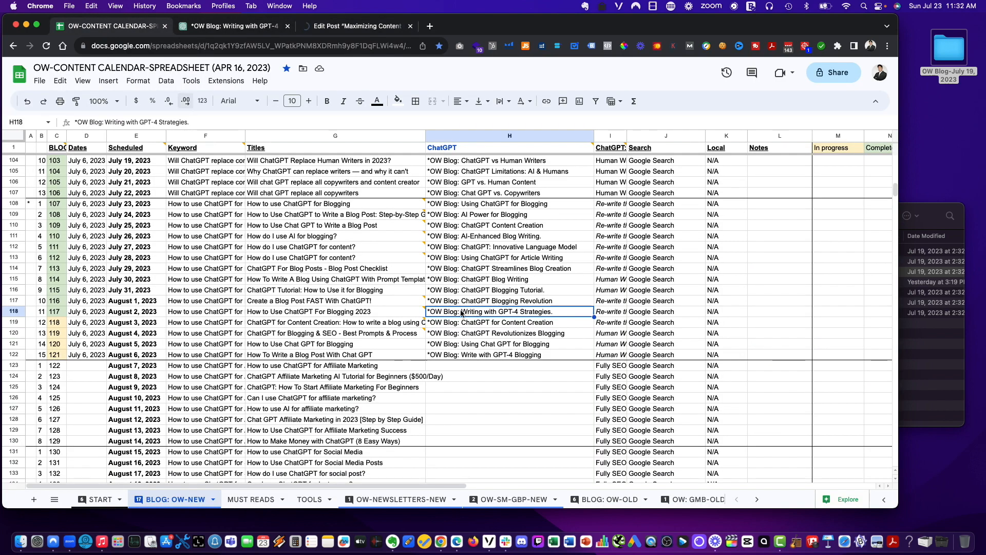
pyautogui.moveTo(363, 318)
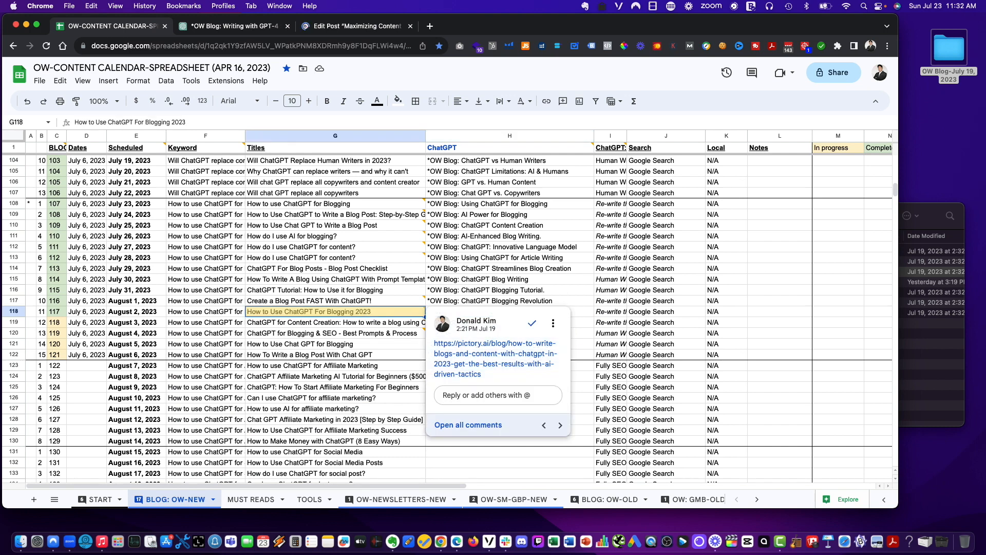
pyautogui.click(938, 208)
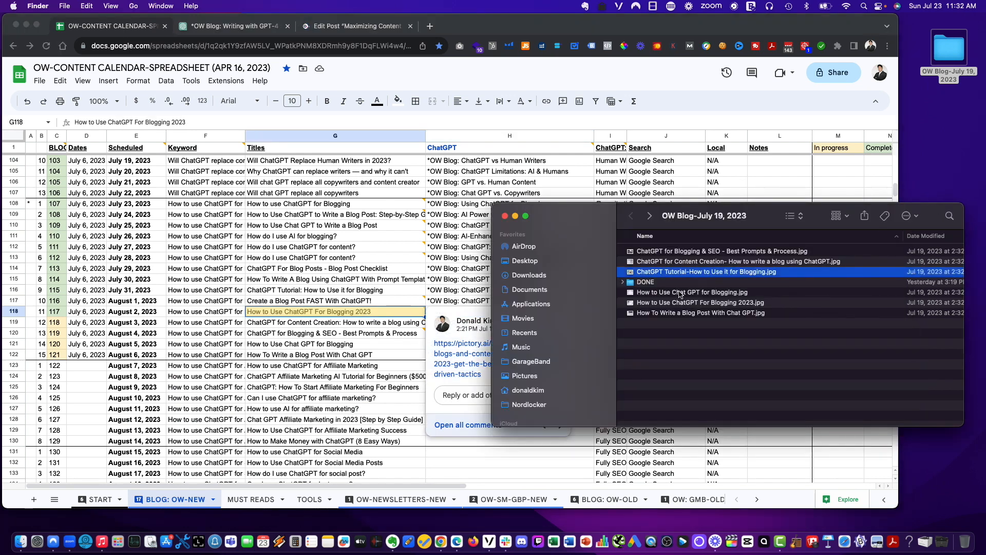
pyautogui.moveTo(649, 276); pyautogui.dragTo(645, 282)
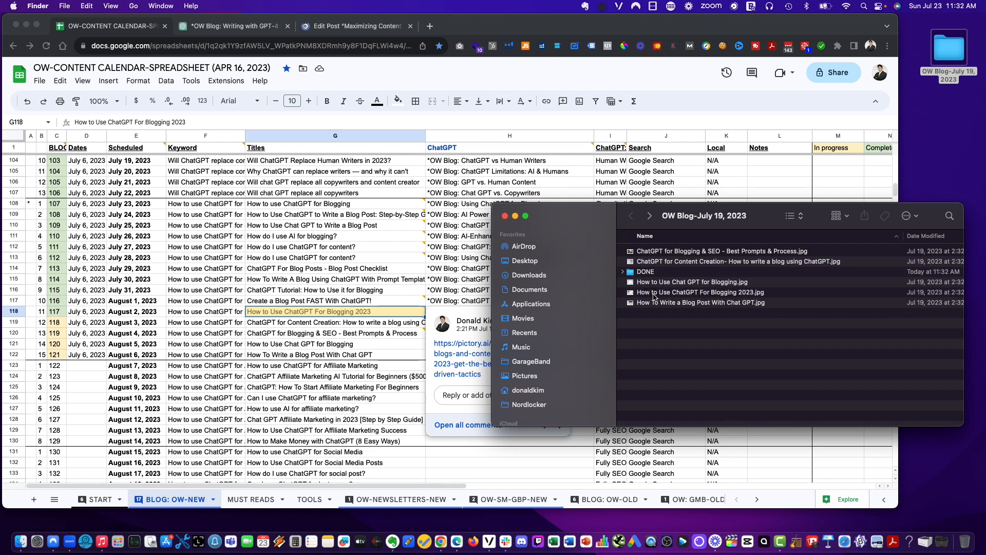
# Upload "How to Use ChatGPT For Blogging 2023.jpg" from the OW Blog-July 19, 2023 folder as the replacement for the post's Single Image element.
pyautogui.click(653, 293)
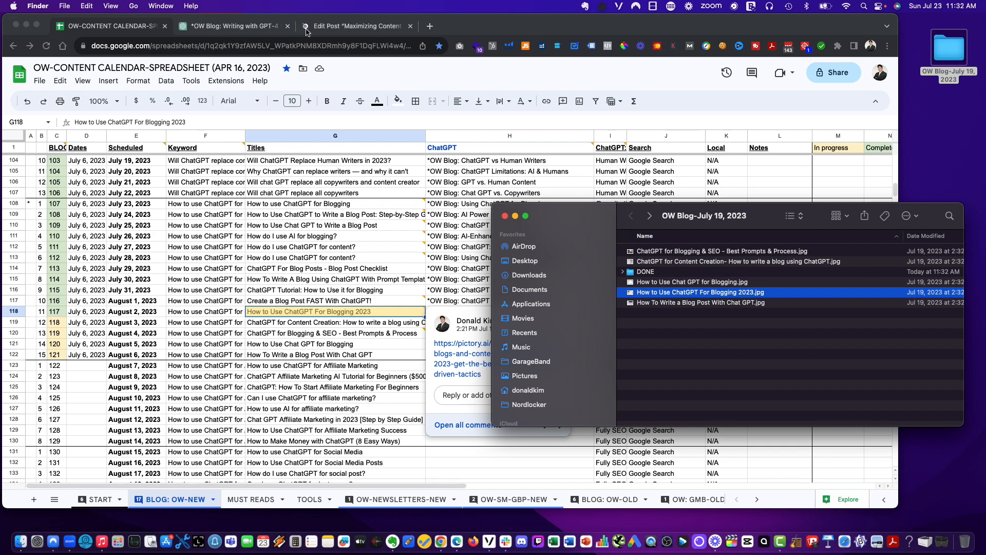
pyautogui.click(306, 31)
pyautogui.scroll(-5, 448, 257)
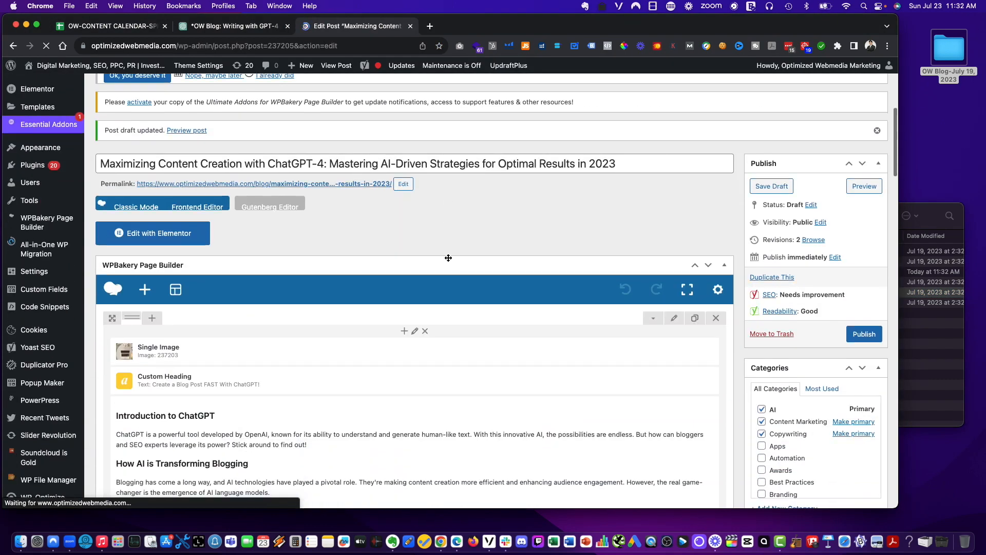
pyautogui.scroll(-2, 423, 257)
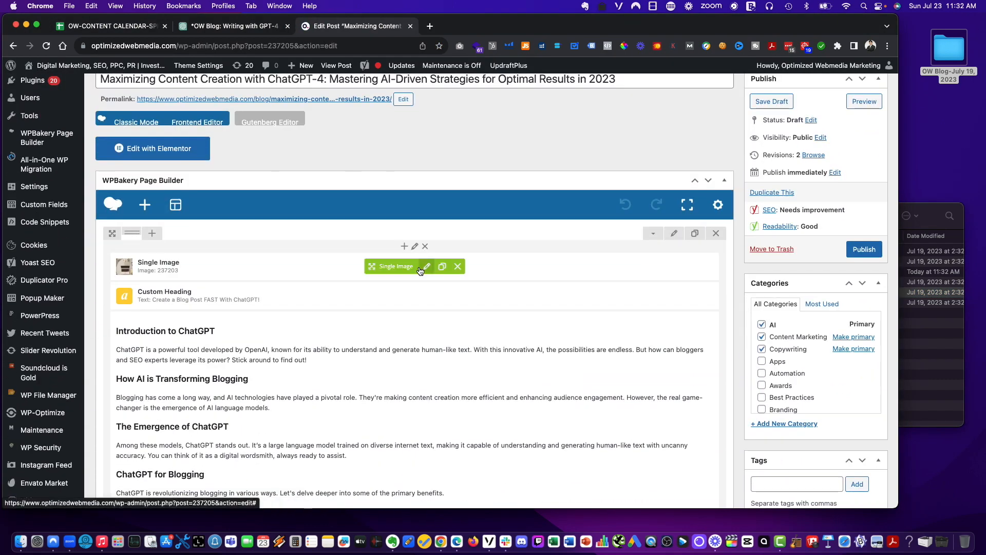
pyautogui.click(422, 270)
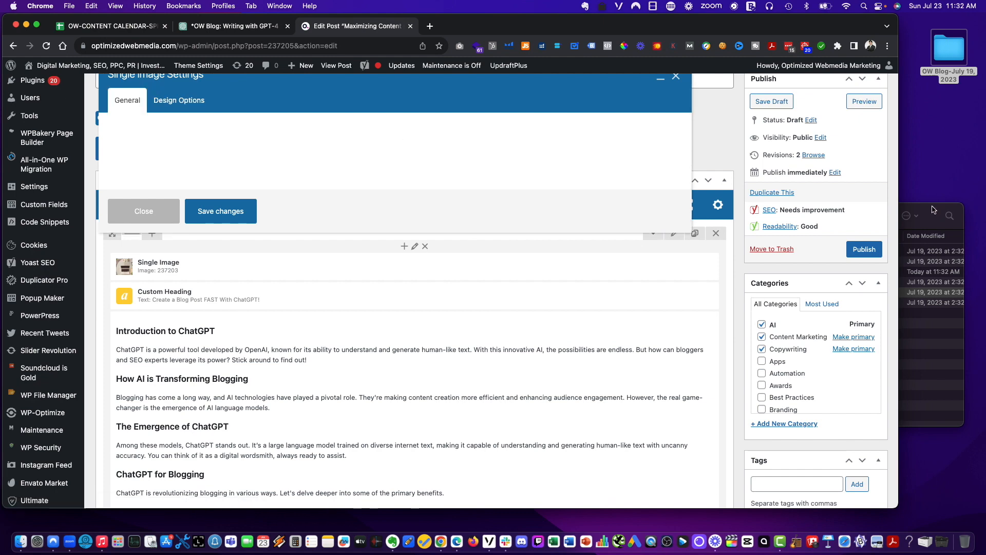
pyautogui.click(139, 271)
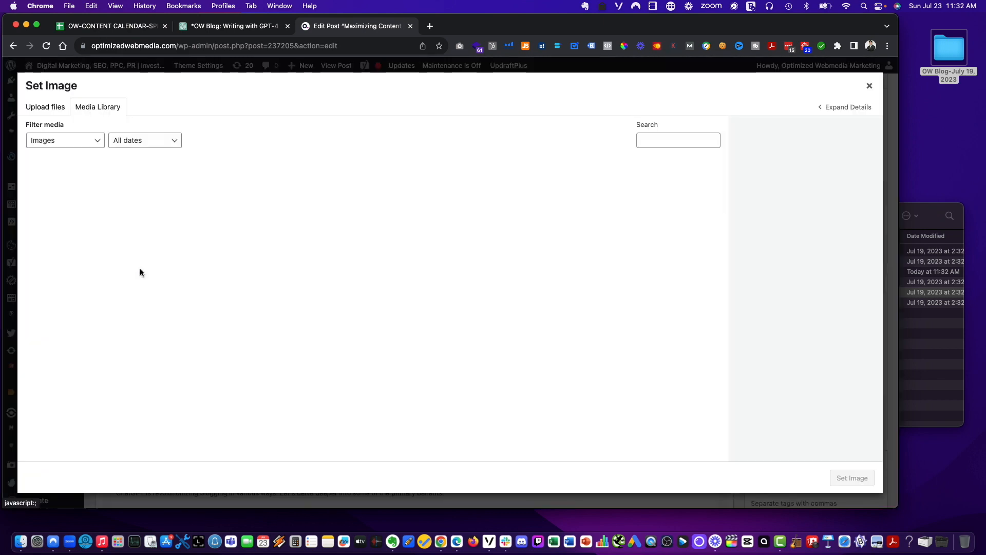
pyautogui.click(926, 205)
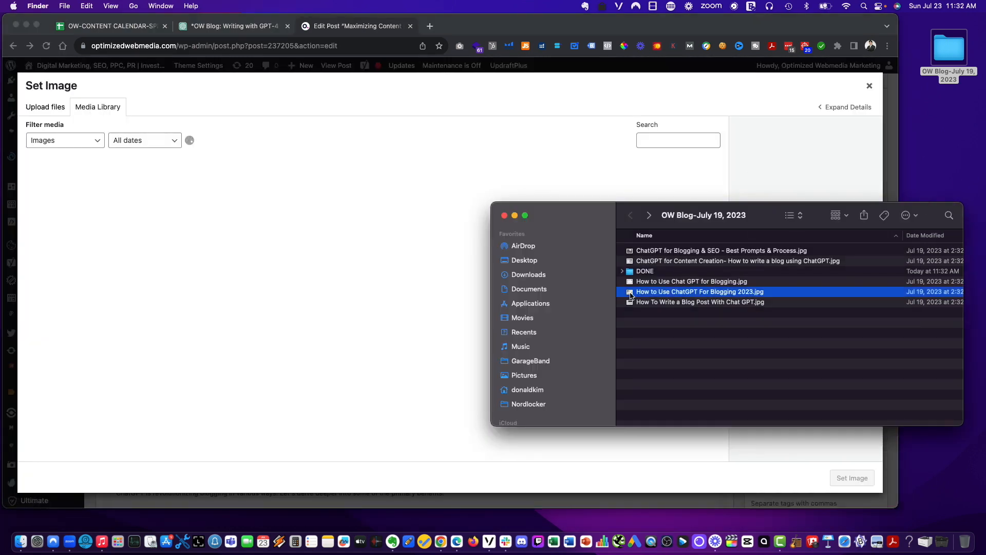
pyautogui.moveTo(628, 294); pyautogui.dragTo(236, 216)
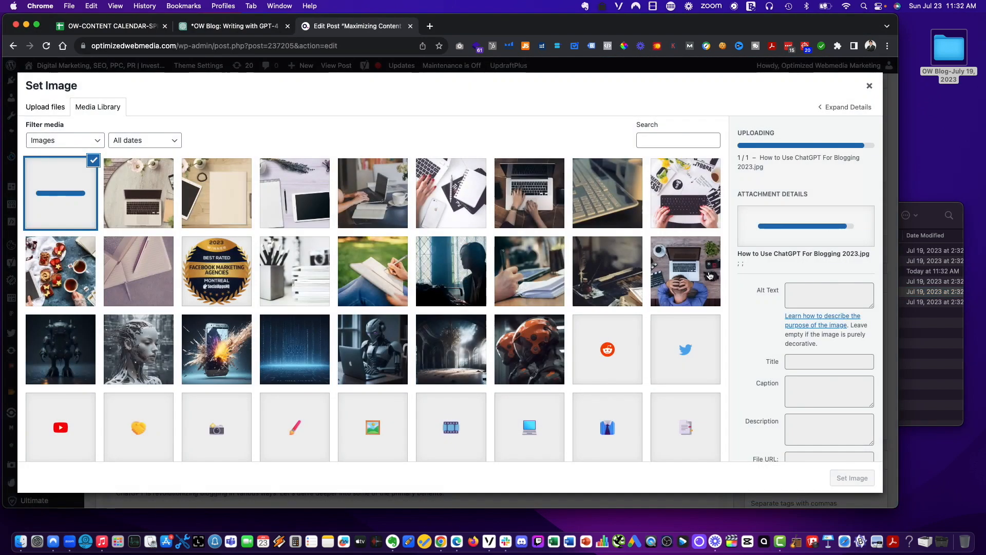
# Move "How to Use ChatGPT For Blogging 2023.jpg" into the DONE folder and return to the media library.
pyautogui.click(943, 228)
pyautogui.moveTo(637, 294); pyautogui.dragTo(637, 271)
pyautogui.click(547, 104)
# Copy the uploaded image's title into its alt text, set it as the Single Image and save the element.
pyautogui.scroll(-5, 841, 415)
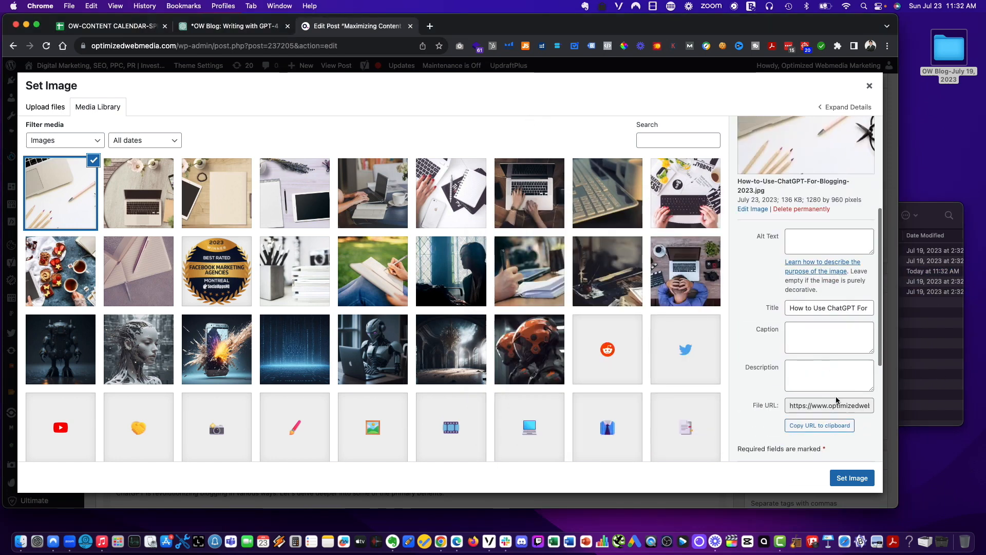
pyautogui.tripleClick(818, 235)
pyautogui.press('super+c')
pyautogui.click(818, 157)
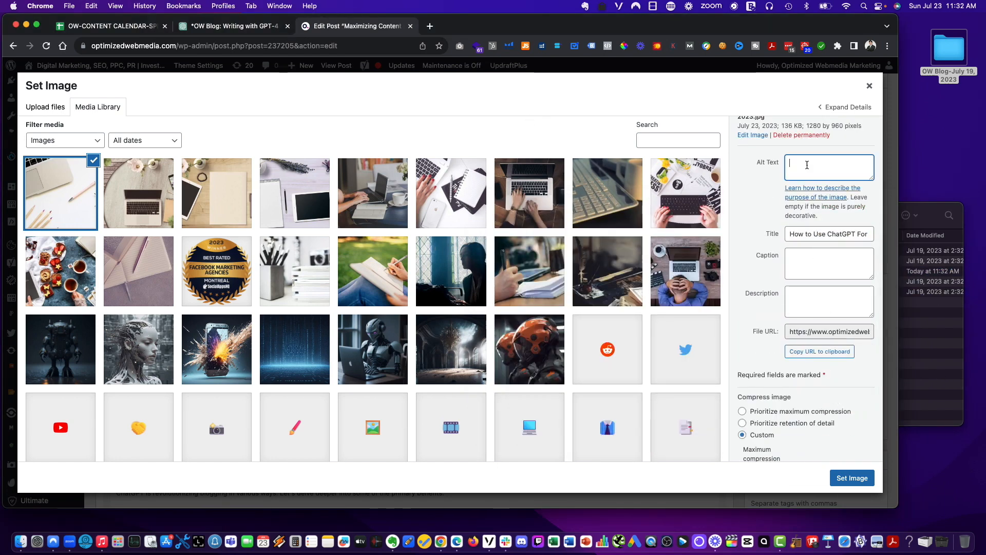
pyautogui.press('super+v')
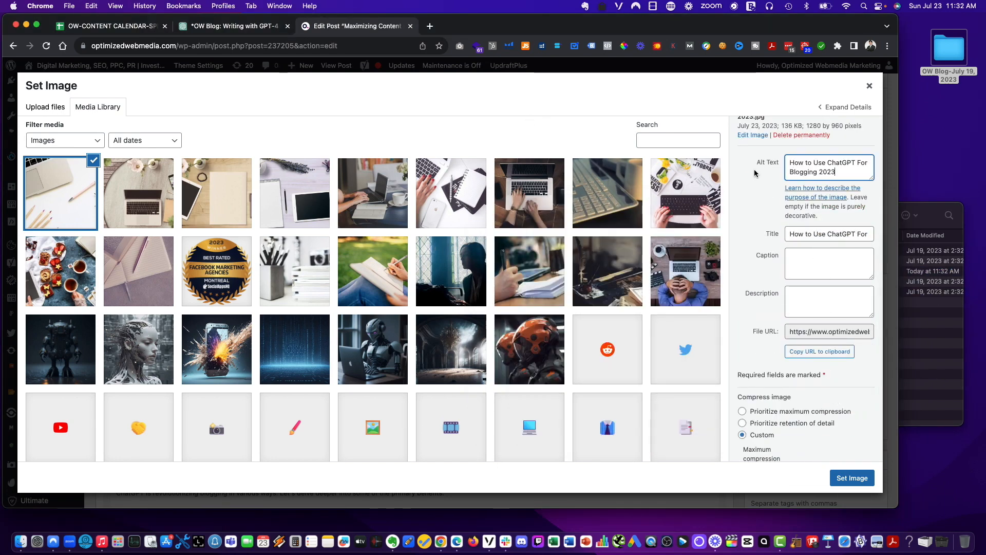
pyautogui.click(850, 479)
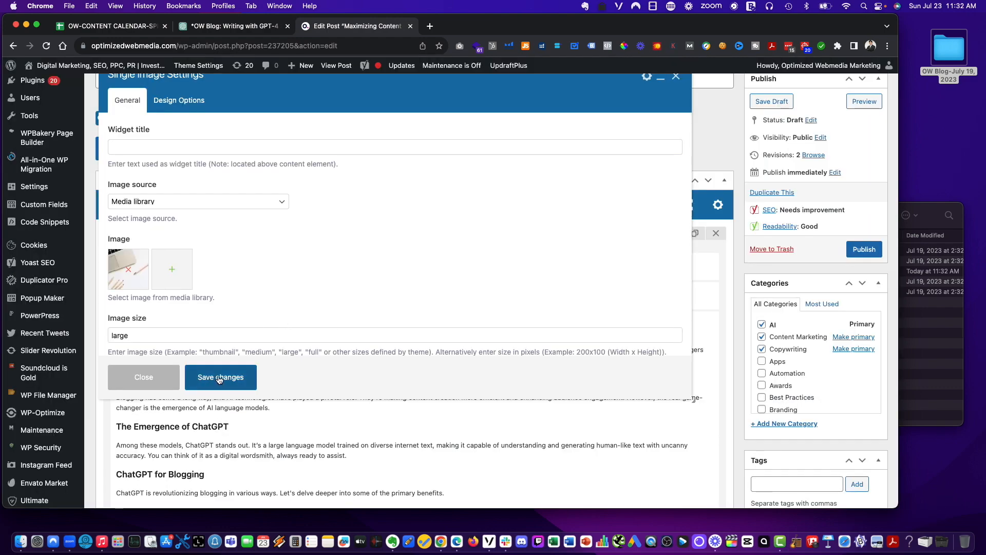
pyautogui.click(219, 378)
# Replace the post's featured image with the newly uploaded How-to-Use-ChatGPT-For-Blogging-2023.jpg.
pyautogui.scroll(-8, 786, 430)
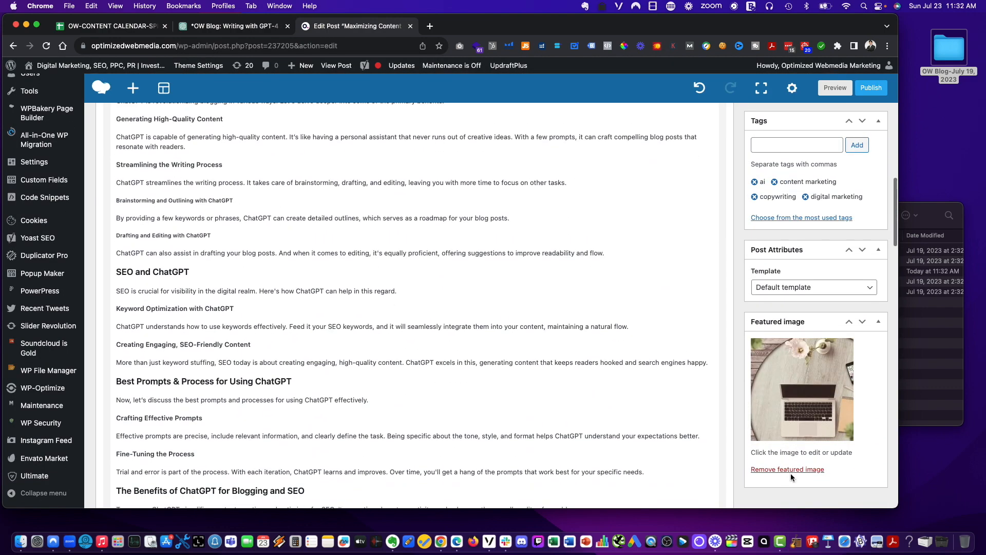
pyautogui.click(785, 470)
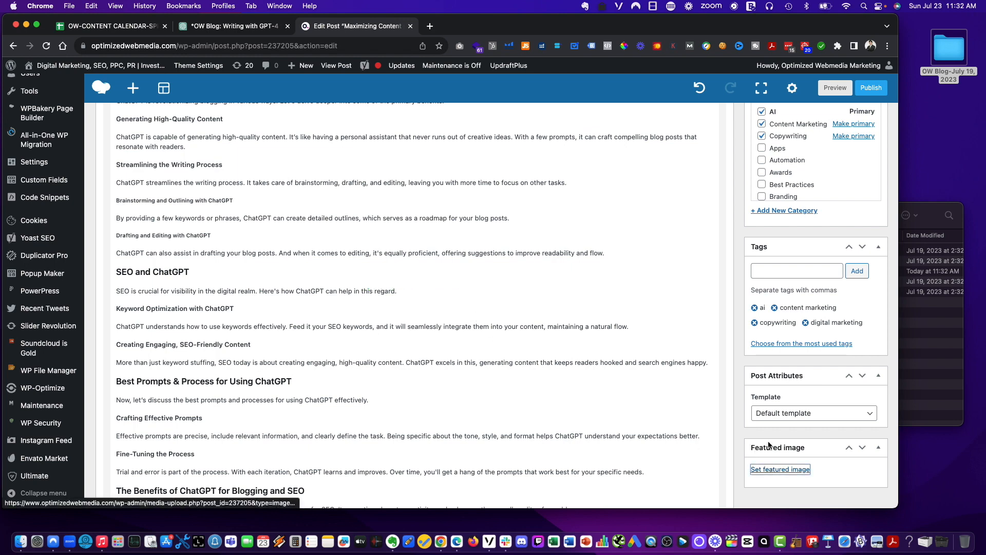
pyautogui.click(769, 471)
pyautogui.click(67, 193)
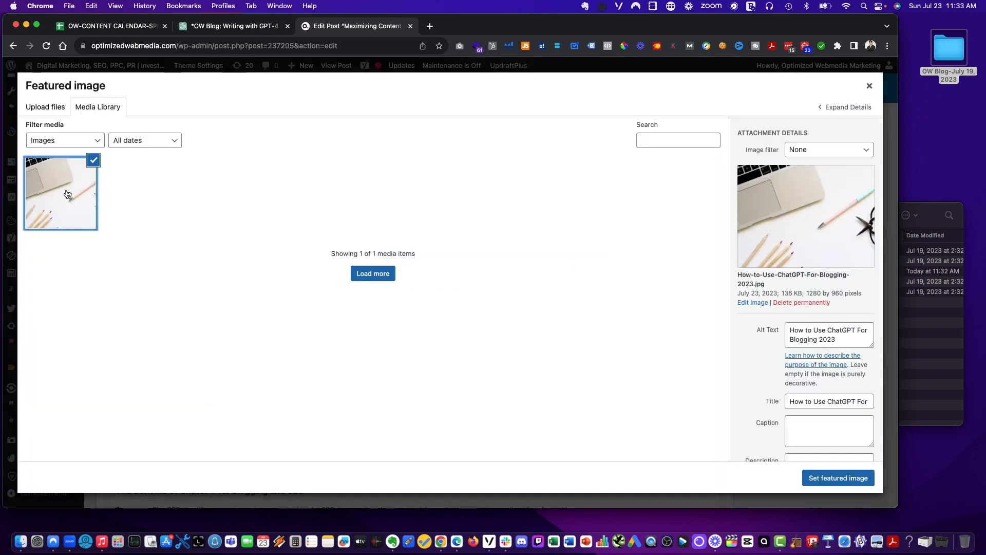
pyautogui.click(820, 477)
pyautogui.scroll(5, 744, 369)
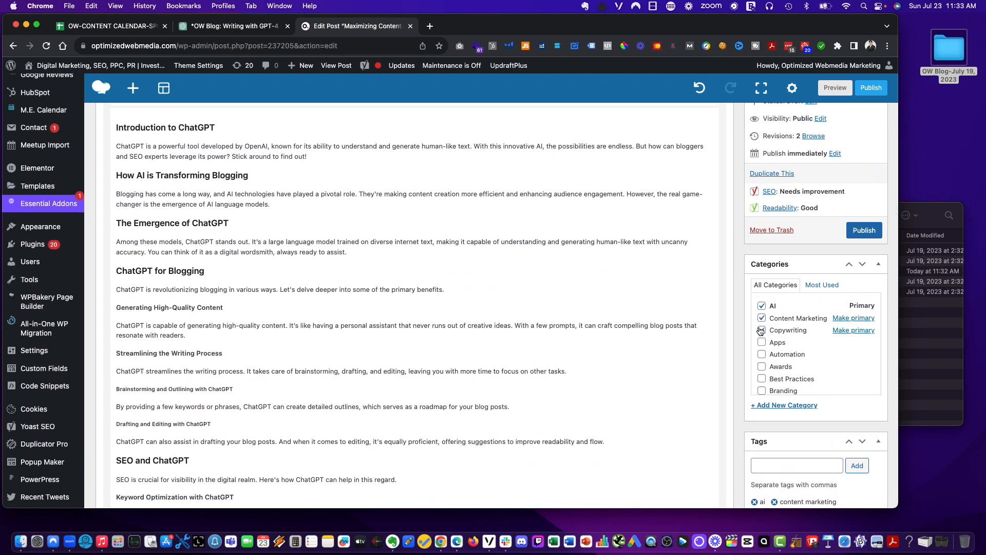
pyautogui.scroll(-5, 770, 216)
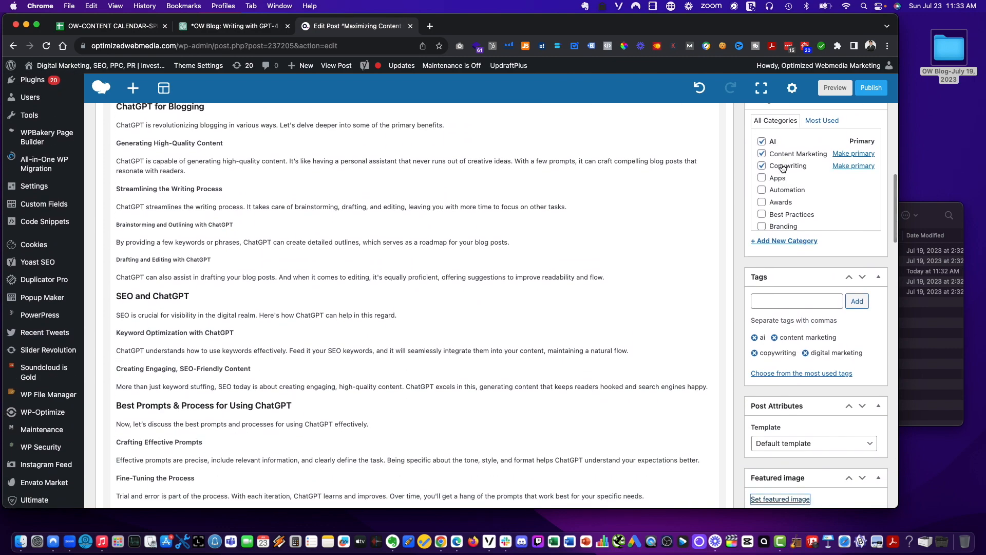
# Replace the custom heading's text with the calendar title "How to Use ChatGPT For Blogging 2023" and save it.
pyautogui.scroll(10, 773, 348)
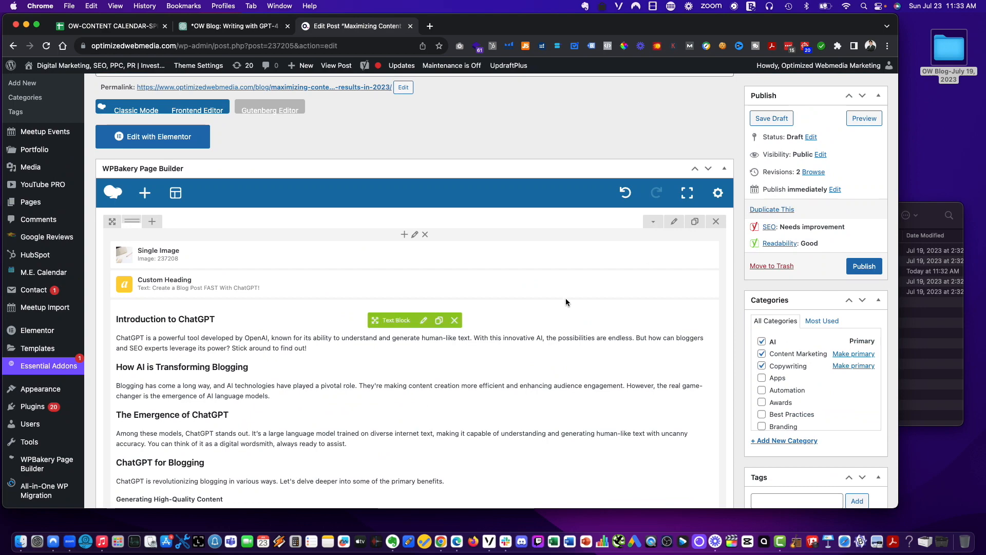
pyautogui.click(429, 284)
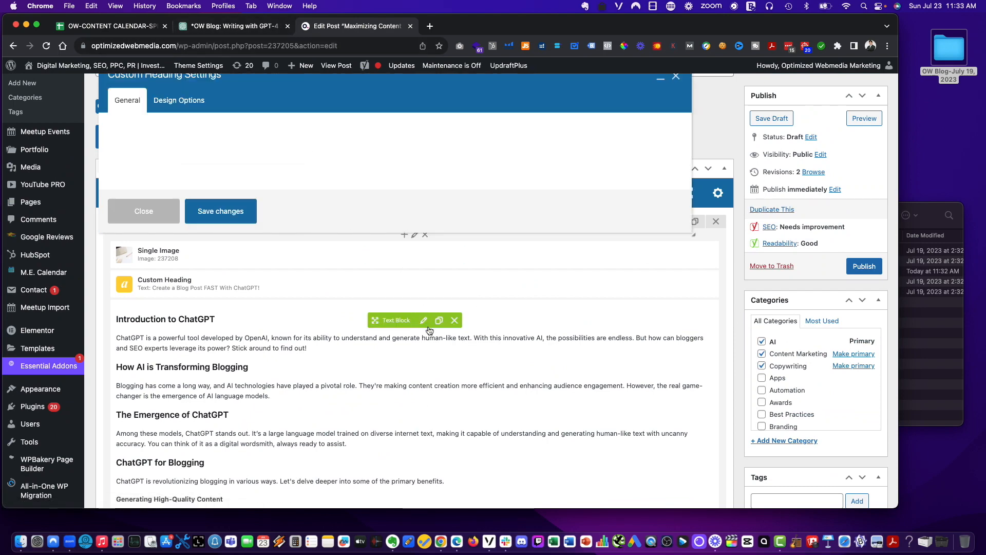
pyautogui.click(229, 26)
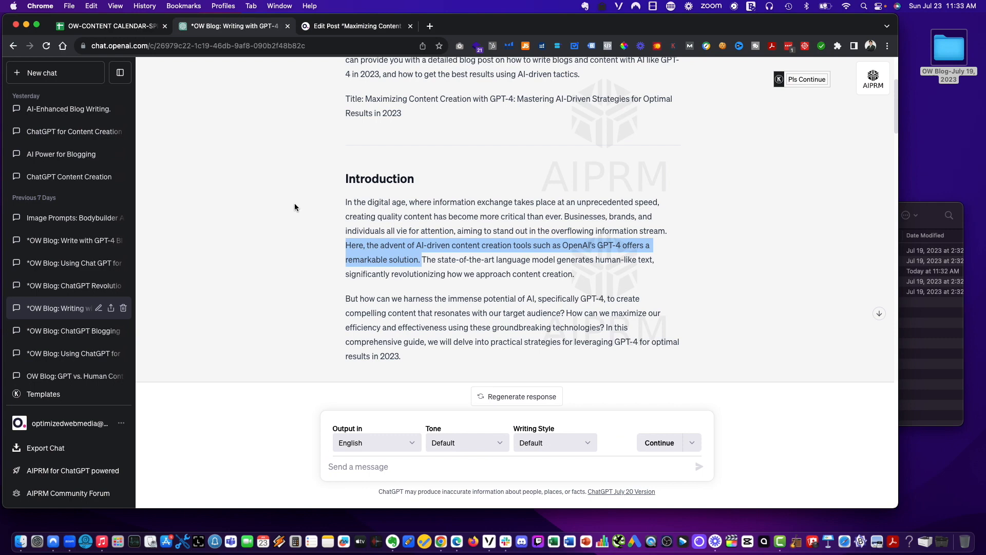
pyautogui.click(112, 26)
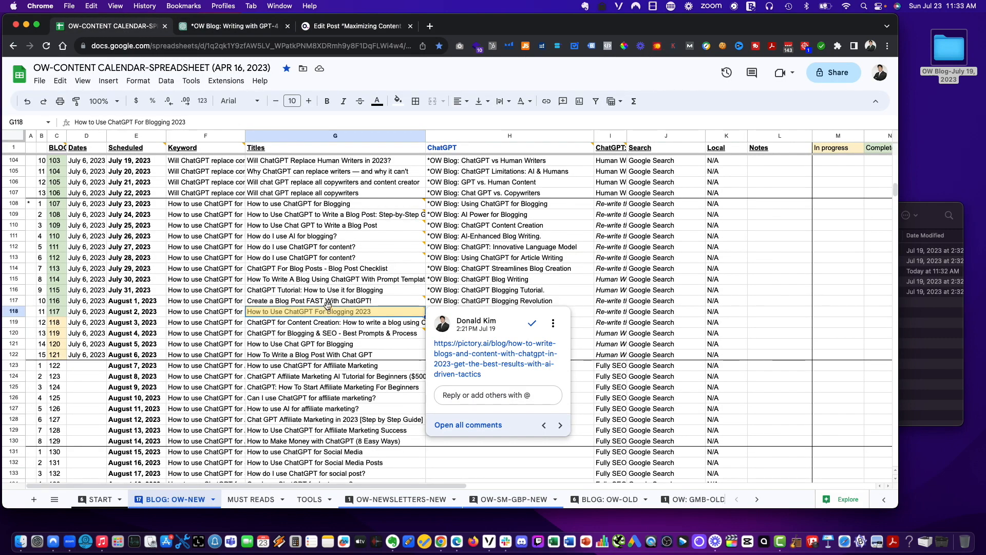
pyautogui.press('super+c')
pyautogui.click(251, 28)
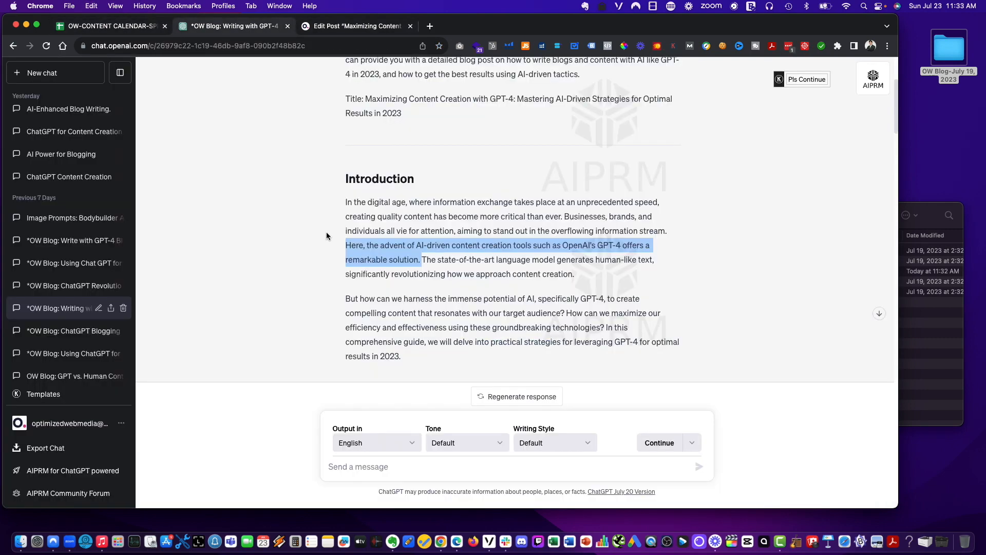
pyautogui.click(343, 29)
pyautogui.click(227, 203)
pyautogui.press('super+a')
pyautogui.press('super+v')
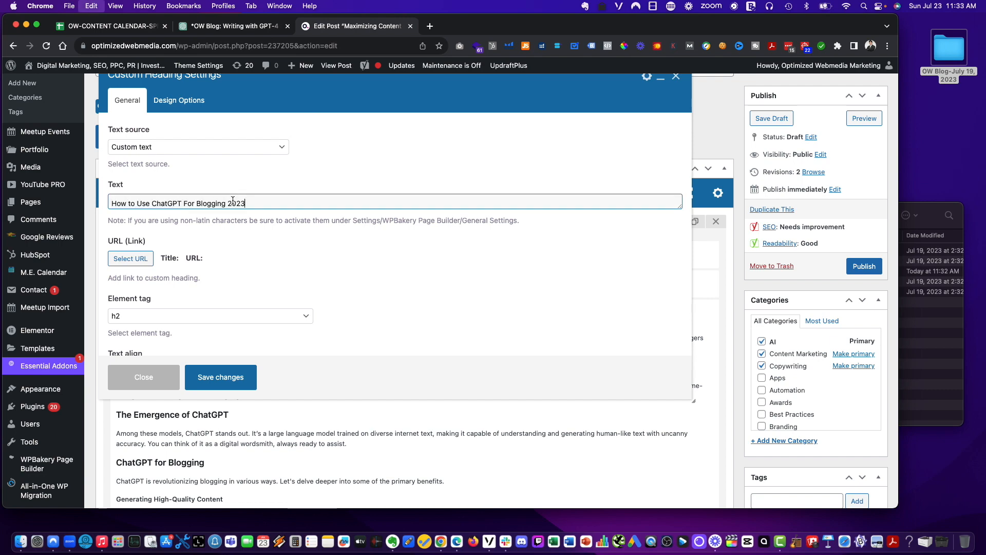
pyautogui.click(249, 371)
# Open the post's text block for editing and copy the ChatGPT article from the Introduction through the end of the Conclusion.
pyautogui.scroll(-2, 411, 298)
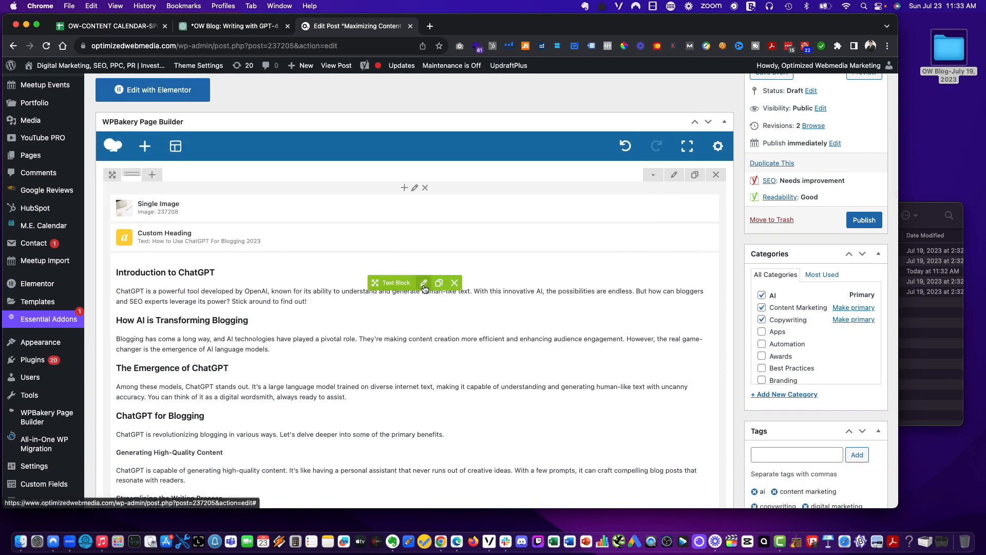
pyautogui.click(424, 283)
pyautogui.click(234, 26)
pyautogui.moveTo(345, 177); pyautogui.dragTo(459, 343)
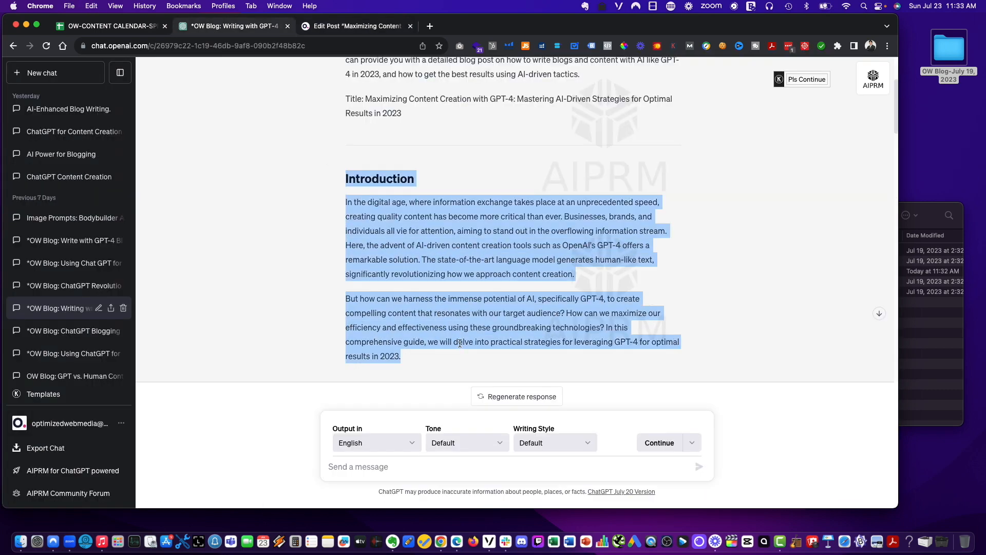
pyautogui.scroll(-20, 459, 339)
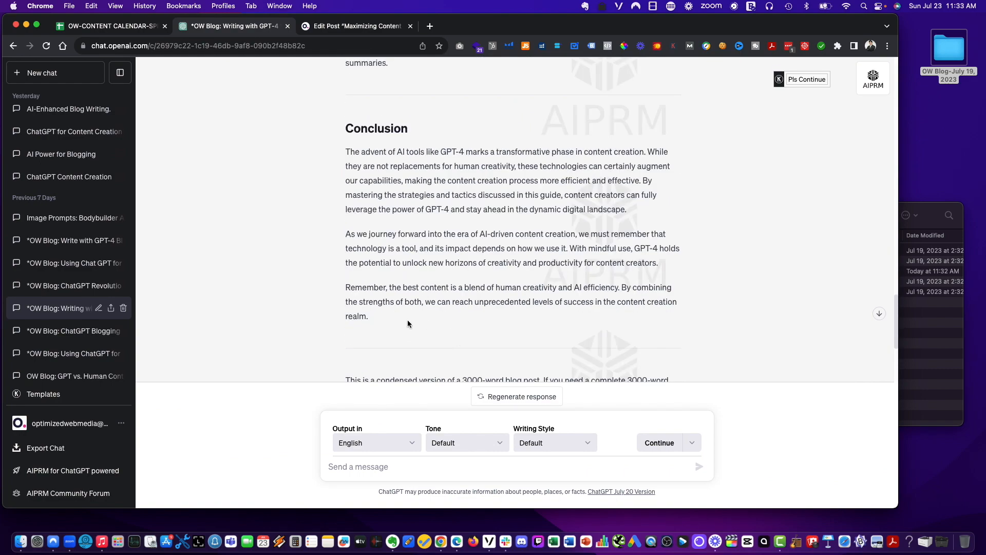
pyautogui.moveTo(408, 323); pyautogui.dragTo(355, 124)
# Replace the text block's old article with the copied one, keeping the "Contact Us for our Digital Marketing Services" section at the end.
pyautogui.click(326, 27)
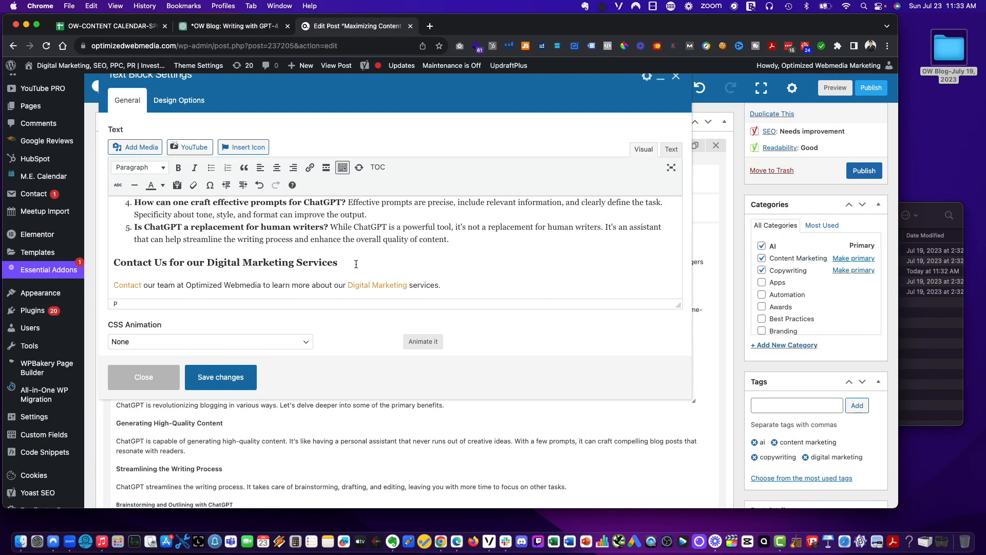
pyautogui.press('super+v')
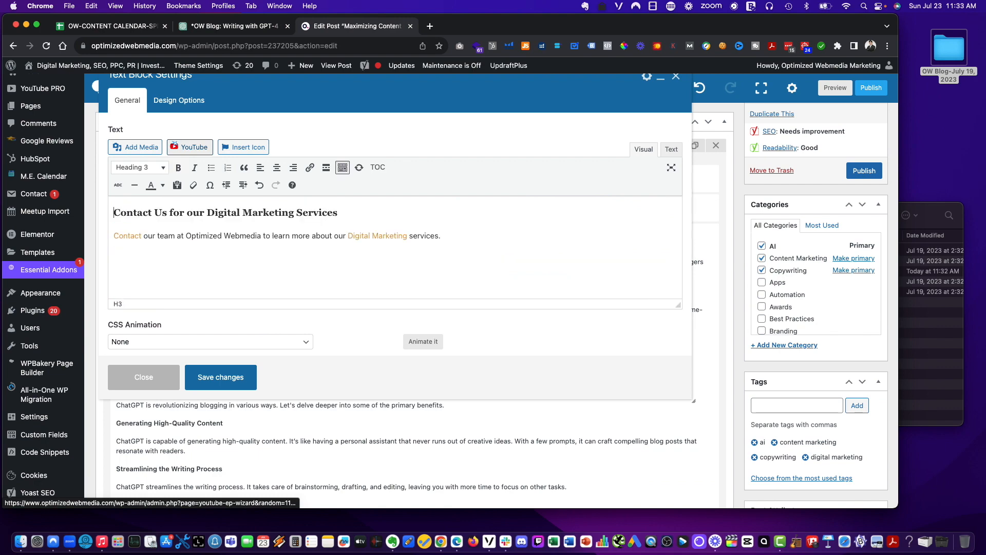
pyautogui.press('Right')
pyautogui.press('Return')
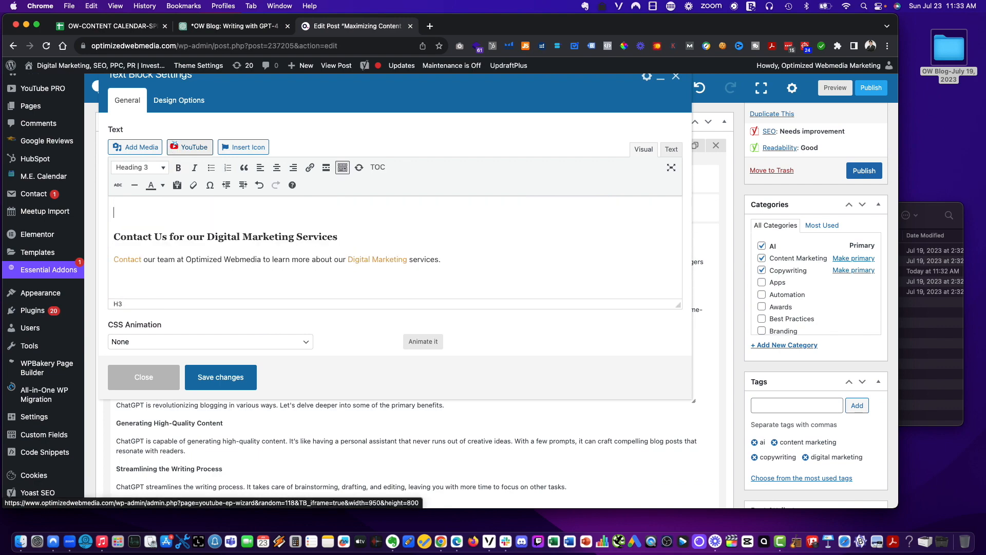
pyautogui.press('BackSpace')
pyautogui.scroll(-2, 217, 241)
pyautogui.click(341, 270)
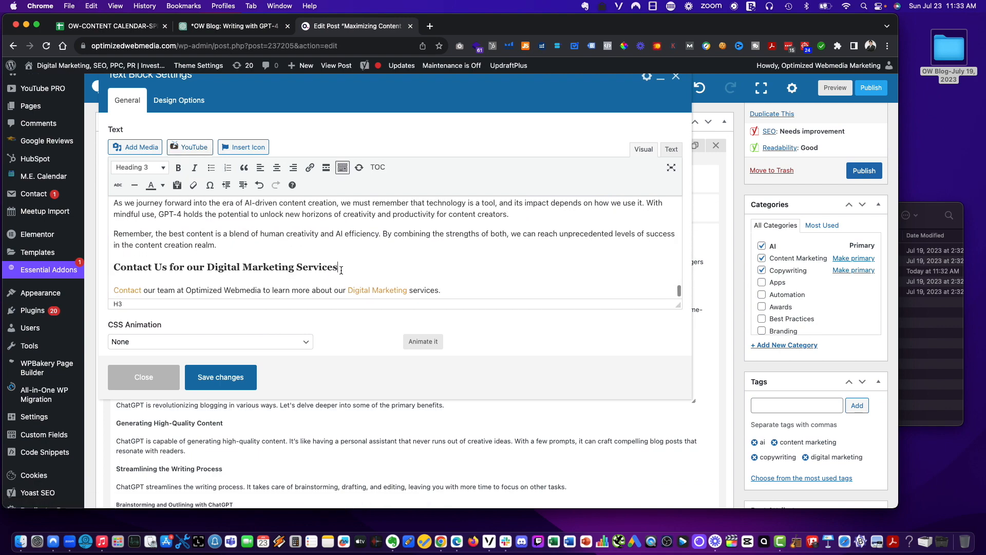
# Change the "Introduction" heading in the text block to Heading 3.
pyautogui.scroll(5, 221, 270)
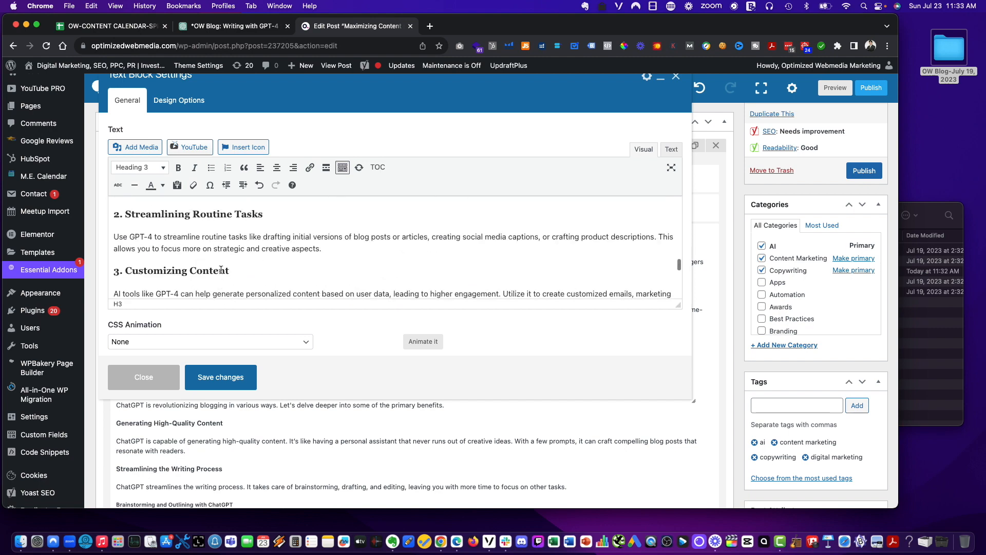
pyautogui.scroll(10, 221, 270)
pyautogui.moveTo(208, 213); pyautogui.dragTo(31, 211)
pyautogui.click(144, 168)
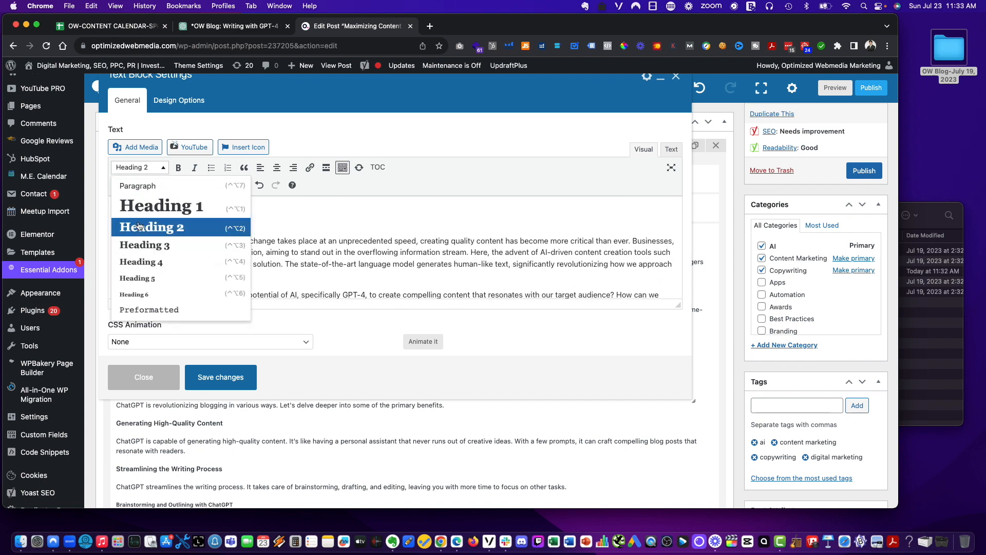
pyautogui.click(141, 246)
pyautogui.click(142, 228)
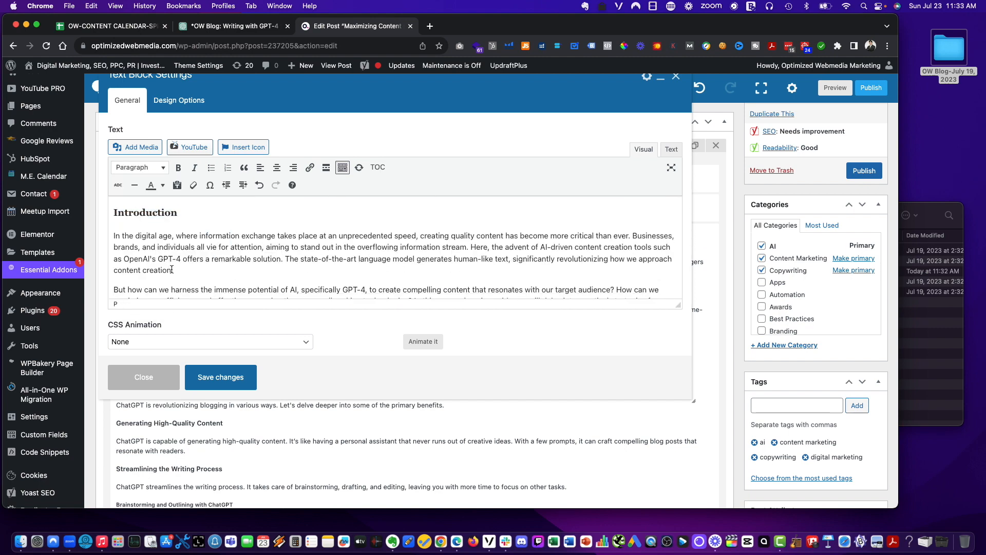
pyautogui.scroll(-3, 172, 269)
pyautogui.scroll(3, 174, 270)
# Set the "Understanding GPT-4: The Future of Content Creation" and "Strategies to Leverage GPT-4 for Content Creation" headings to Heading 3.
pyautogui.scroll(-4, 179, 270)
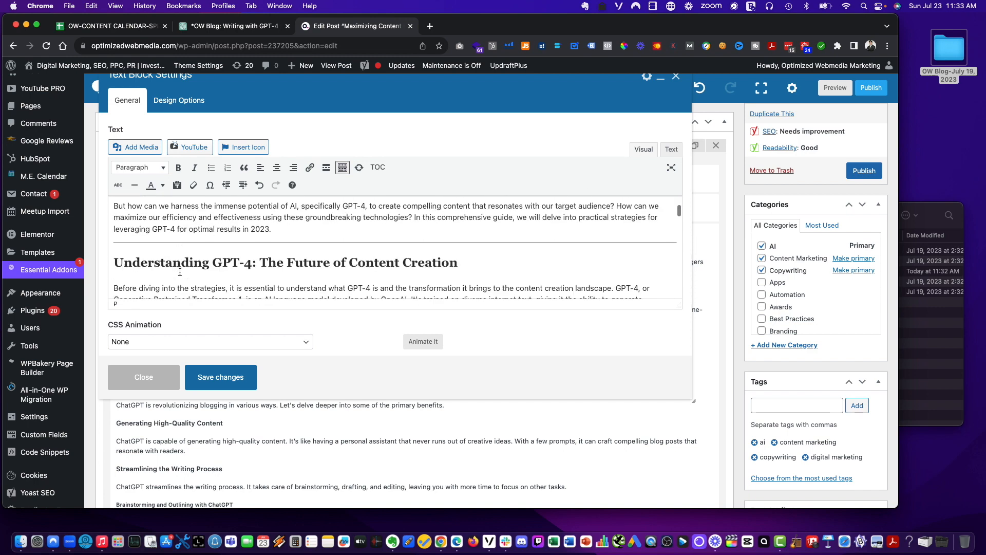
pyautogui.moveTo(524, 267); pyautogui.dragTo(67, 259)
pyautogui.click(141, 168)
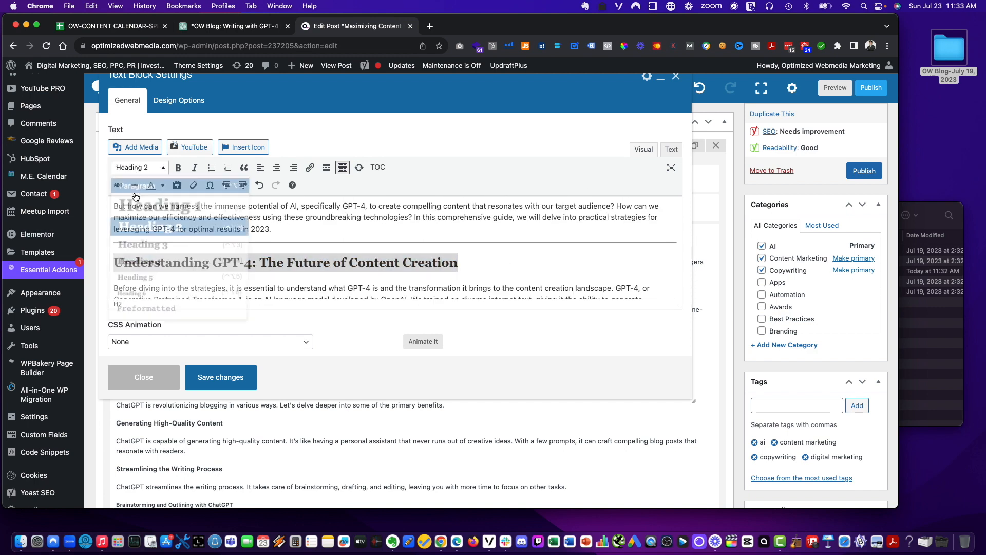
pyautogui.click(145, 245)
pyautogui.scroll(-4, 145, 243)
pyautogui.click(475, 263)
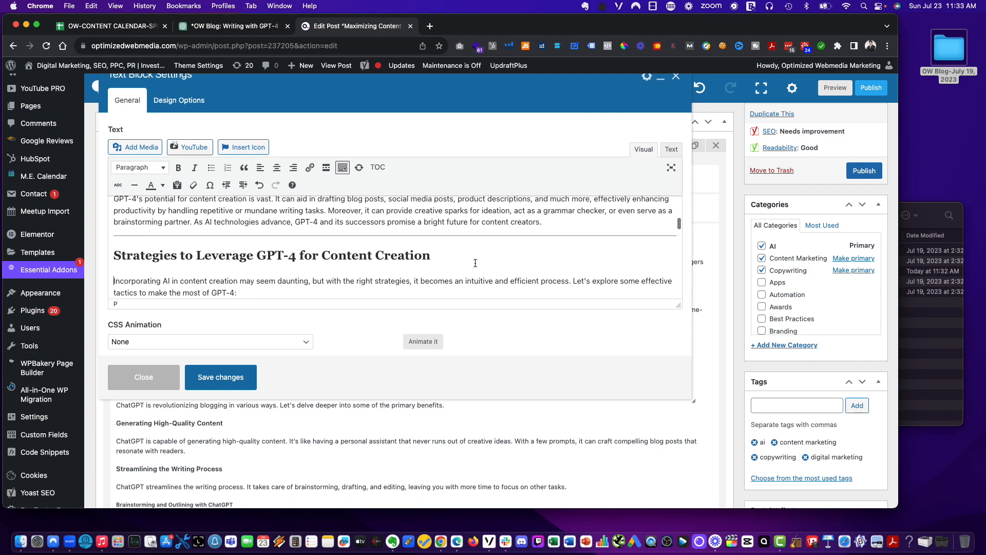
pyautogui.moveTo(475, 263); pyautogui.dragTo(112, 255)
pyautogui.click(149, 167)
pyautogui.click(159, 246)
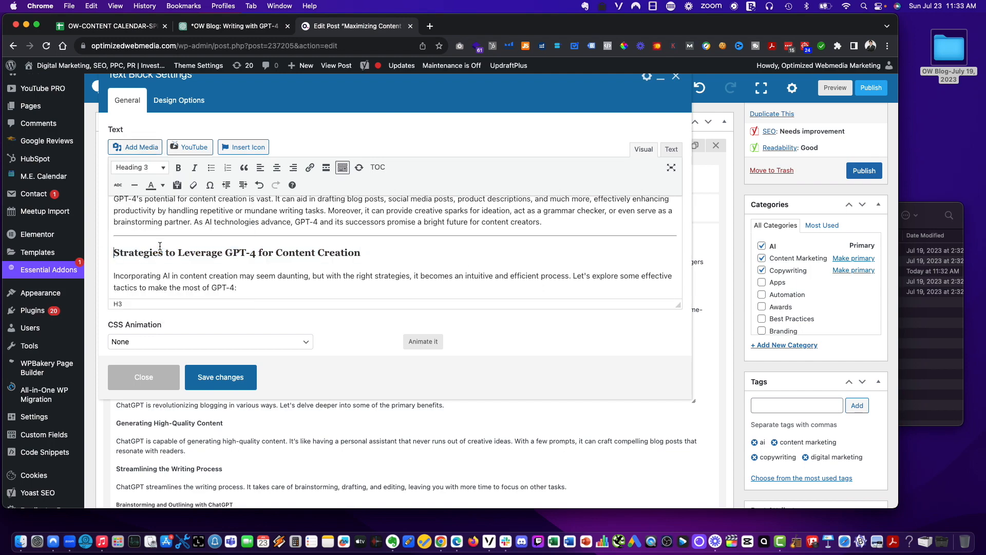
# Check the numbered strategy subheadings and set the "AI-Driven Tactics for the Best Results" heading to Heading 3.
pyautogui.scroll(-3, 160, 246)
pyautogui.moveTo(219, 226); pyautogui.dragTo(77, 221)
pyautogui.scroll(-3, 224, 263)
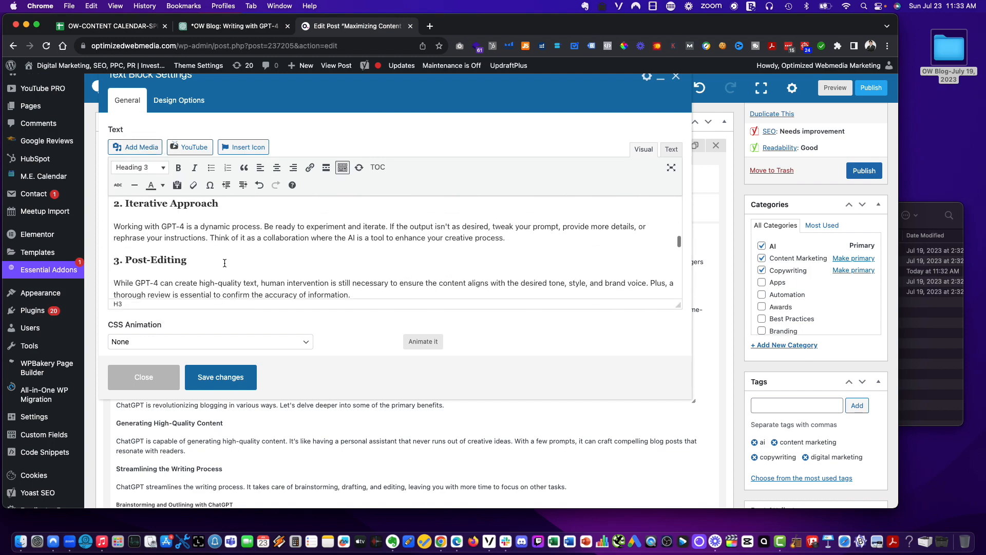
pyautogui.scroll(-3, 220, 261)
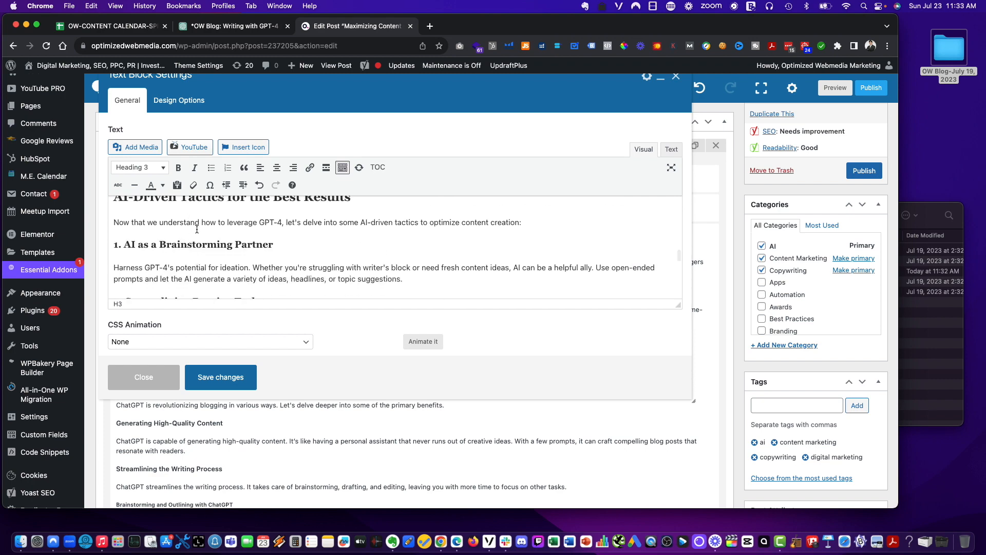
pyautogui.scroll(1, 196, 229)
pyautogui.moveTo(395, 219); pyautogui.dragTo(36, 212)
pyautogui.click(149, 167)
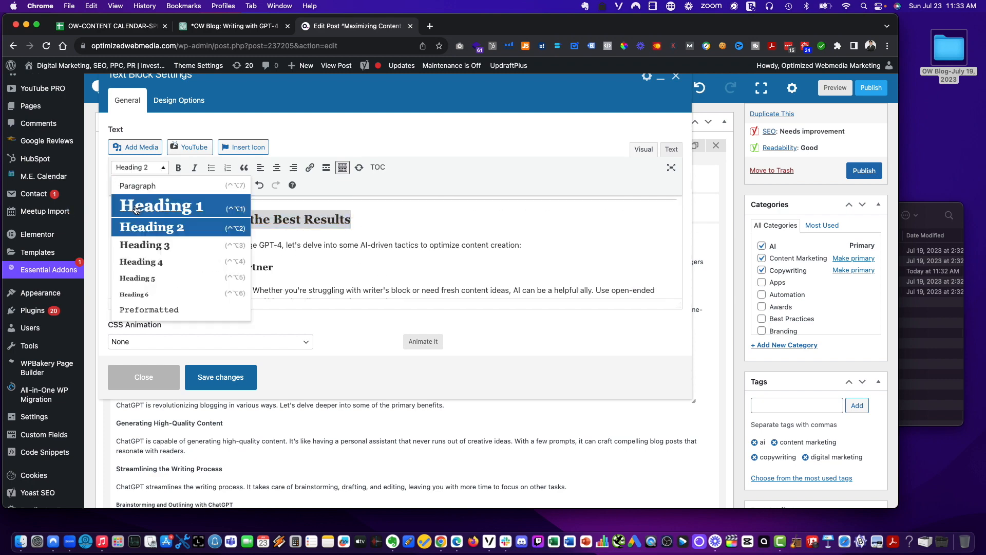
pyautogui.click(149, 245)
# Set the article's "Conclusion" heading to Heading 3.
pyautogui.scroll(-5, 154, 241)
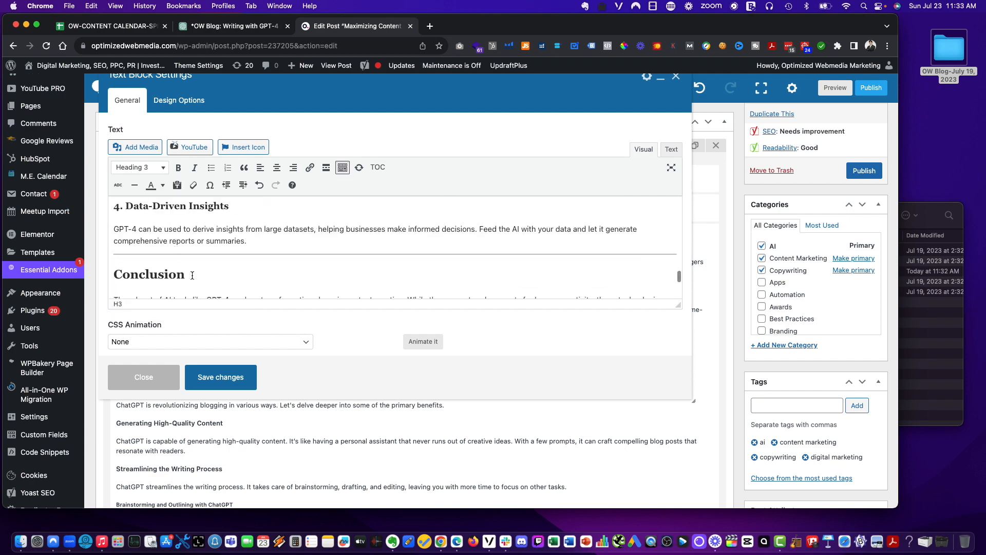
pyautogui.moveTo(192, 275); pyautogui.dragTo(114, 275)
pyautogui.click(148, 168)
pyautogui.click(154, 244)
pyautogui.scroll(-3, 164, 250)
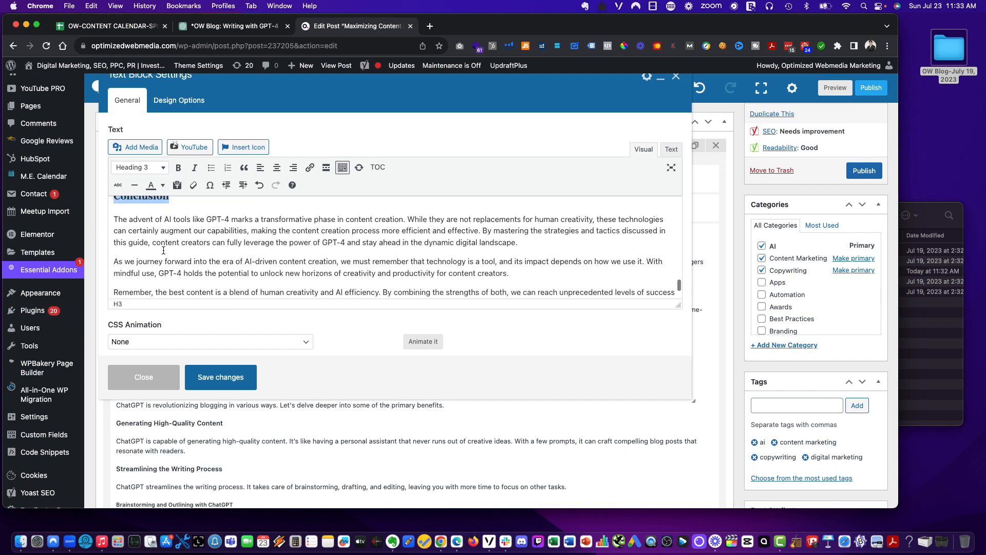
pyautogui.scroll(-2, 163, 250)
# Save the text block changes and save the post as a draft.
pyautogui.click(213, 375)
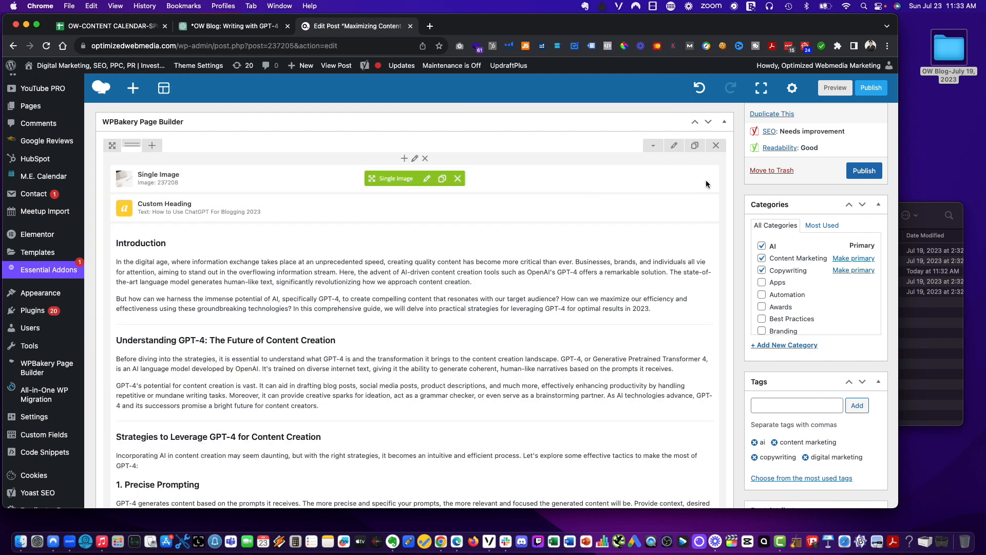
pyautogui.scroll(2, 706, 185)
pyautogui.click(770, 81)
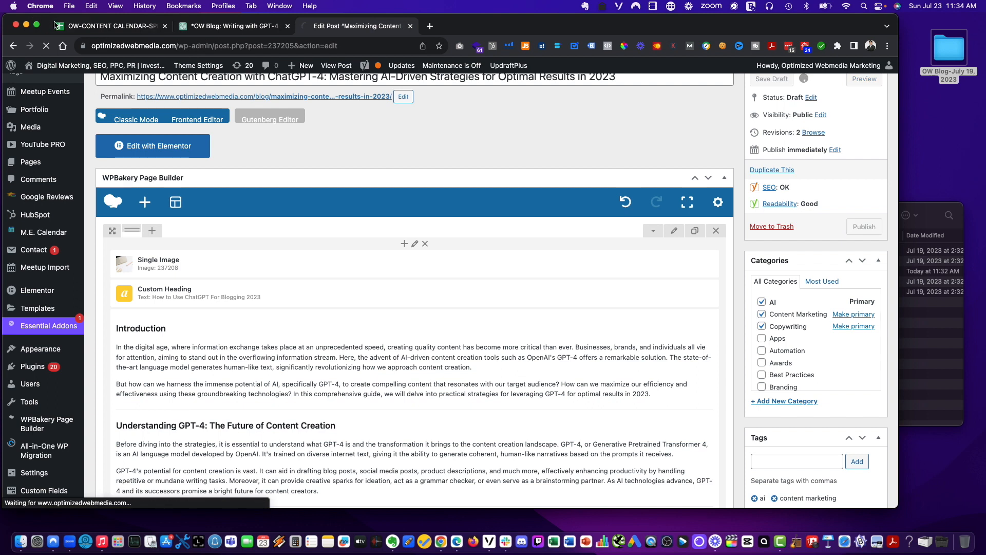
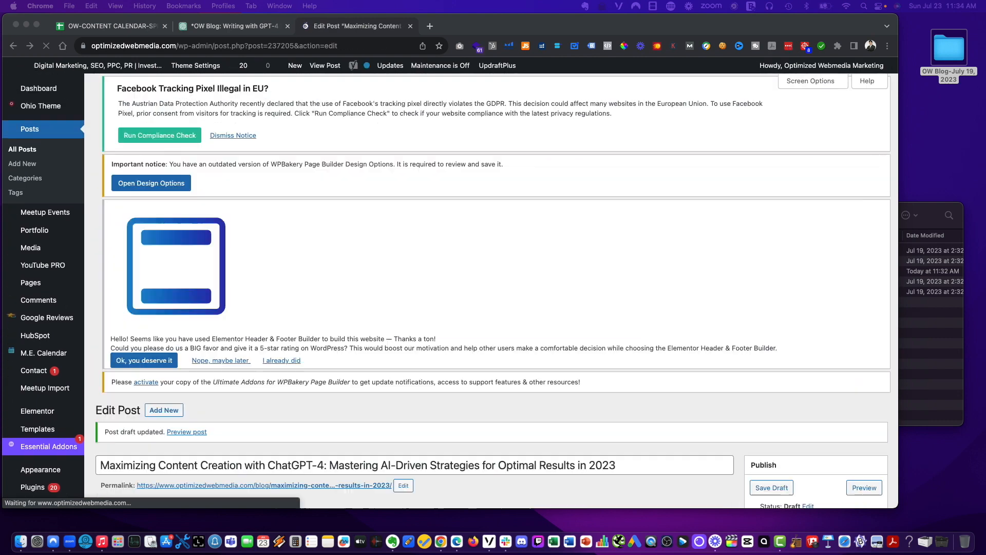
# Set the post's publish date to Aug 2, 2023 at 06:00 and schedule it.
pyautogui.scroll(-7, 526, 286)
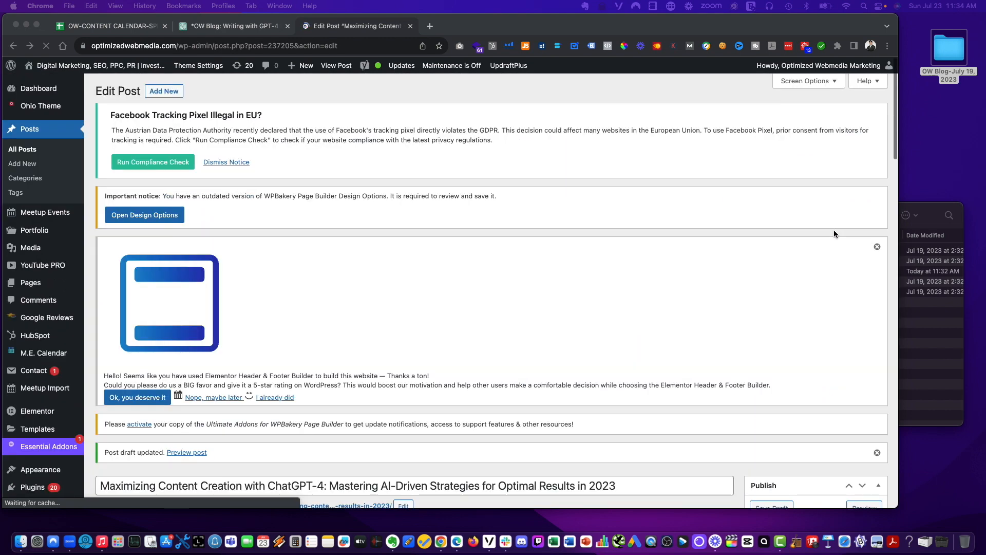
pyautogui.scroll(-2, 834, 233)
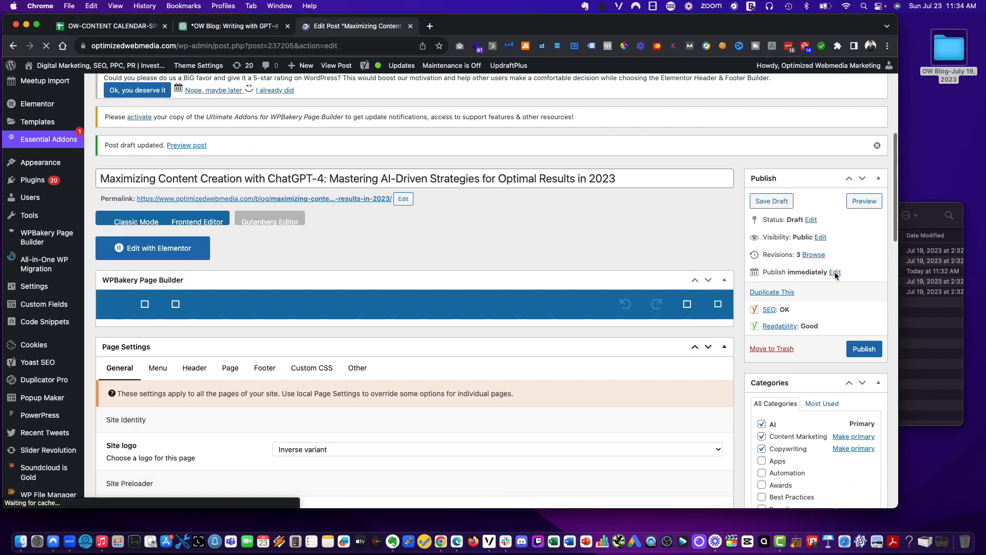
pyautogui.click(835, 273)
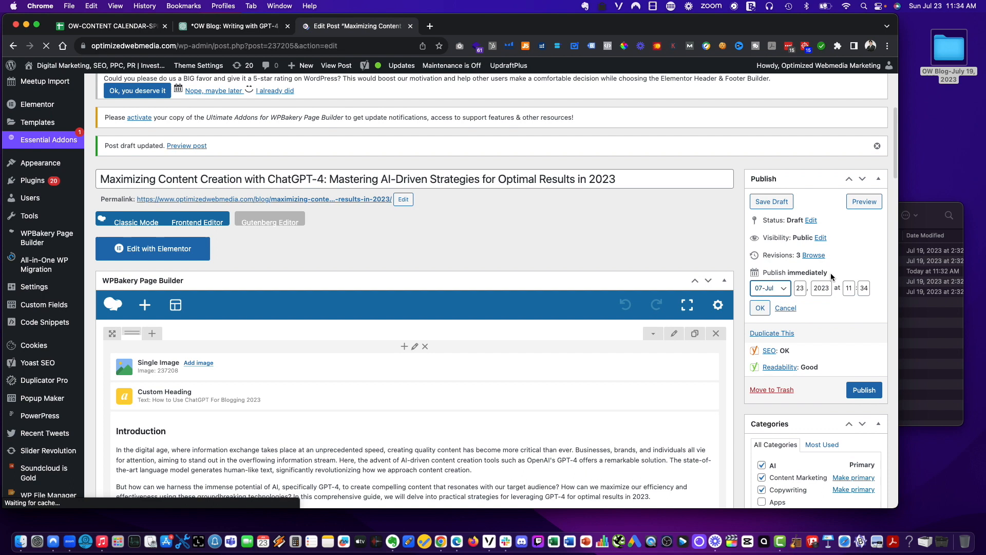
pyautogui.click(776, 290)
pyautogui.click(769, 299)
pyautogui.click(799, 288)
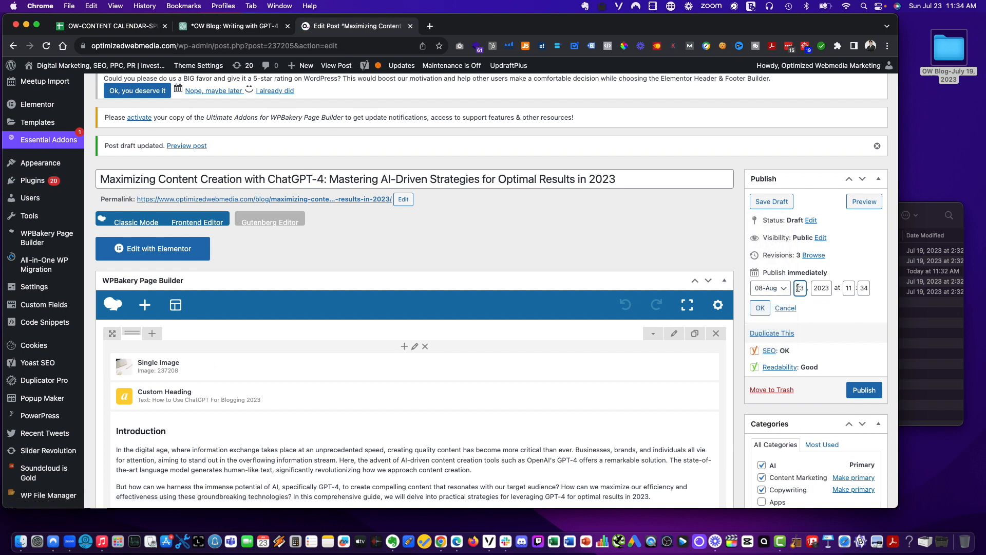
pyautogui.write('2')
pyautogui.press('Tab')
pyautogui.press('Tab')
pyautogui.write('6')
pyautogui.press('Tab')
pyautogui.write('0')
pyautogui.click(760, 308)
pyautogui.click(860, 359)
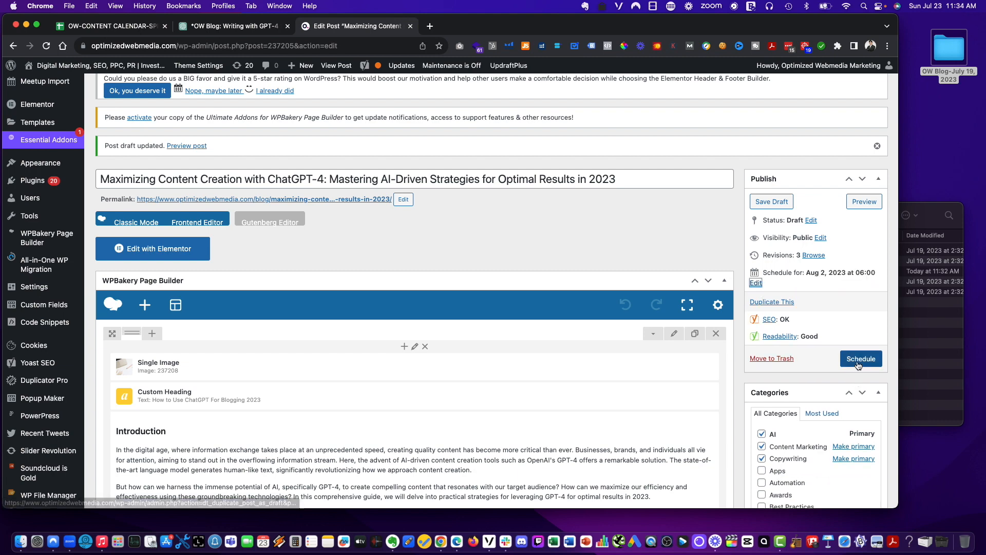
# Switch to the content calendar, fill blog number 118's cell with green and select that row's ChatGPT chat name.
pyautogui.click(139, 29)
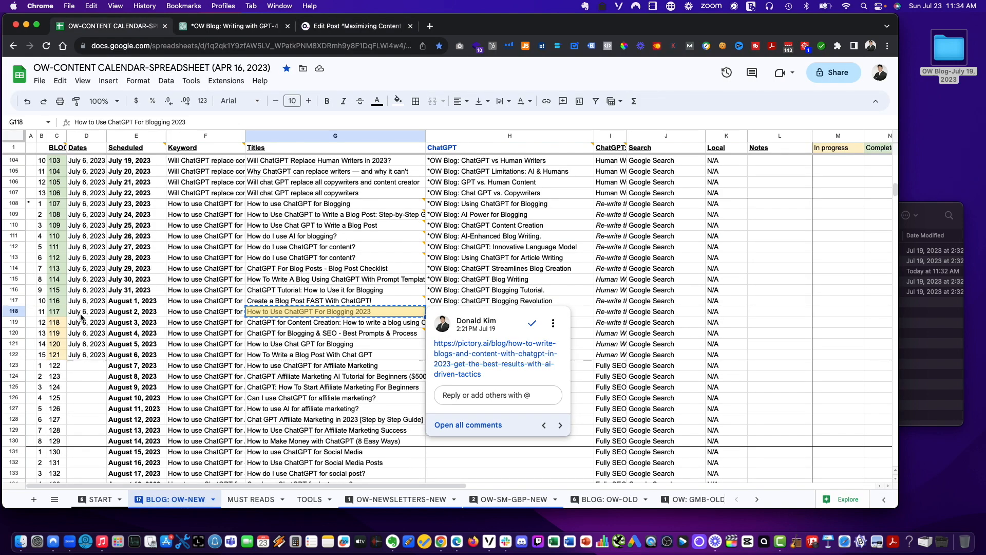
pyautogui.click(57, 323)
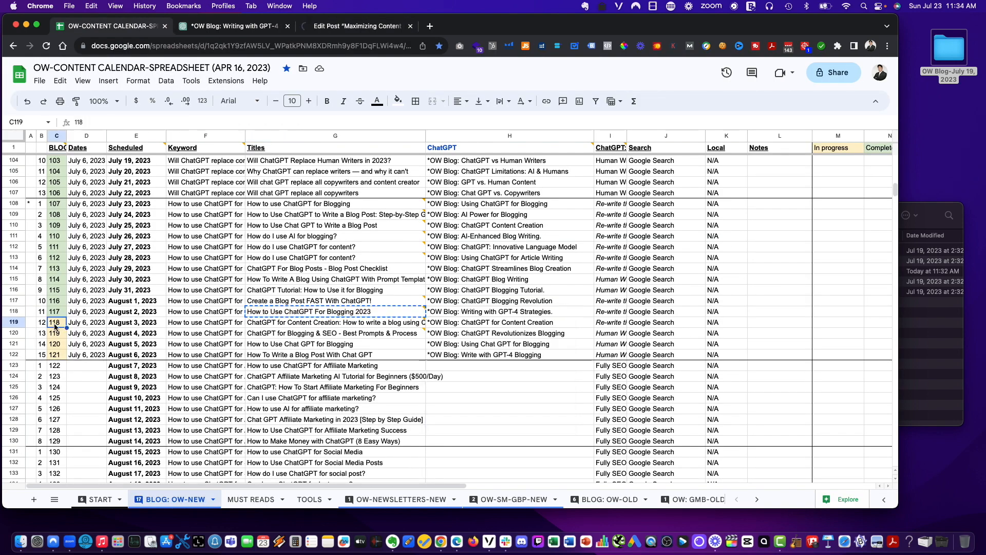
pyautogui.click(397, 100)
pyautogui.click(444, 161)
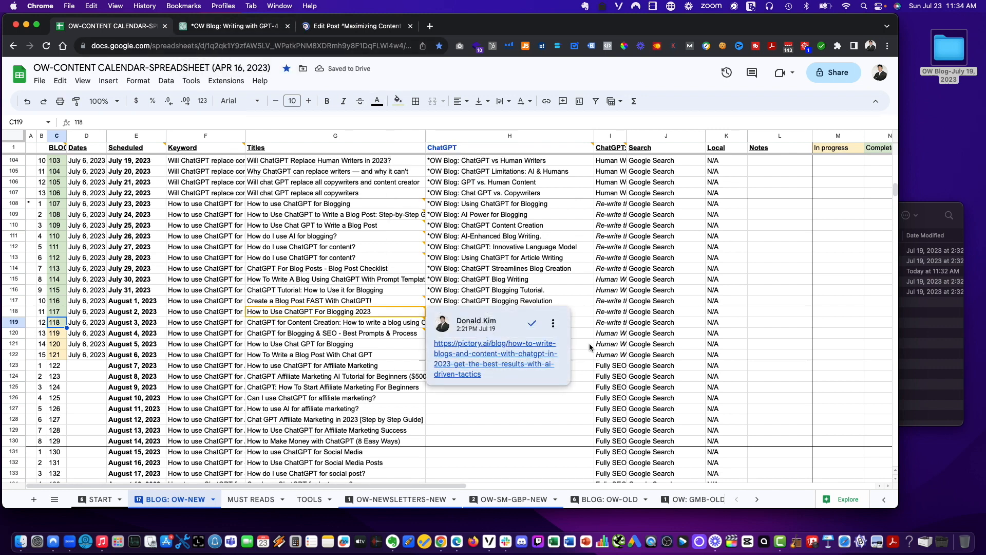
pyautogui.click(580, 323)
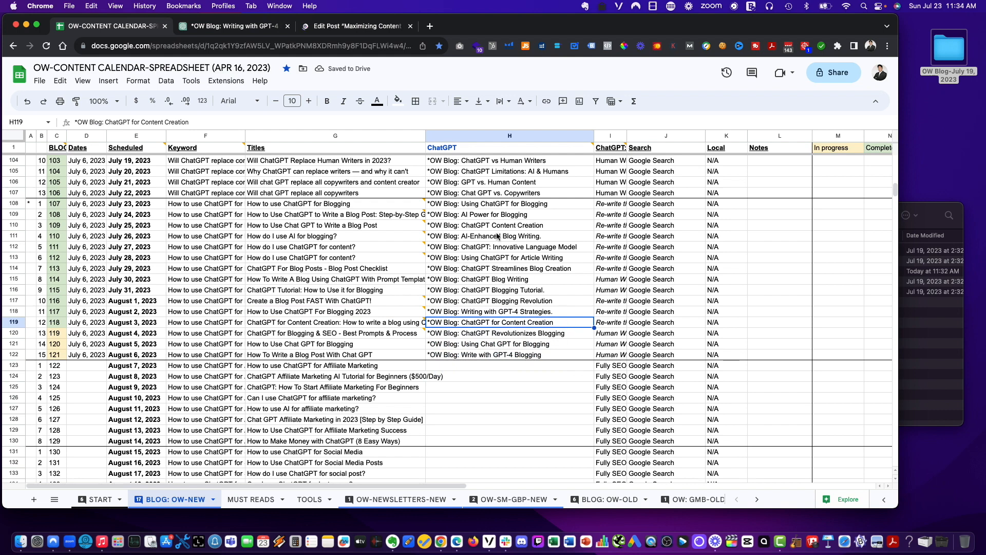
# Switch to ChatGPT and remove the leading asterisk from the "*OW Blog: Writing with GPT-4 Strategies" chat name.
pyautogui.click(313, 32)
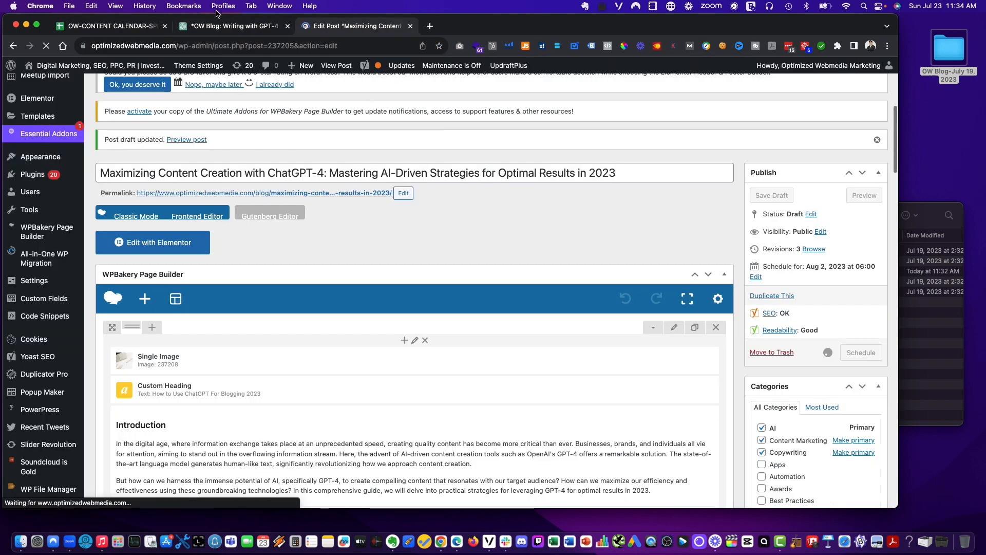
pyautogui.click(226, 26)
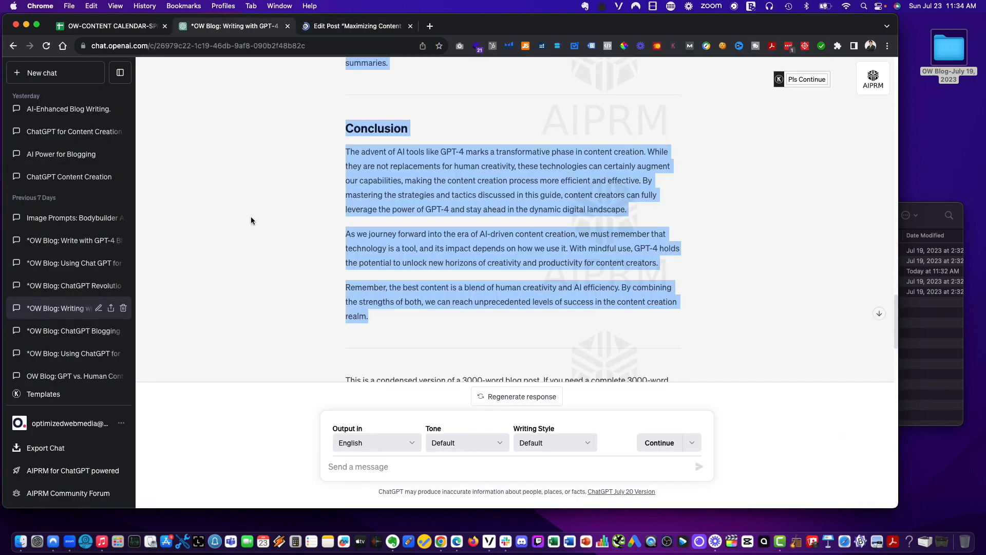
pyautogui.click(99, 310)
pyautogui.press('Home')
pyautogui.press('Delete')
pyautogui.press('Return')
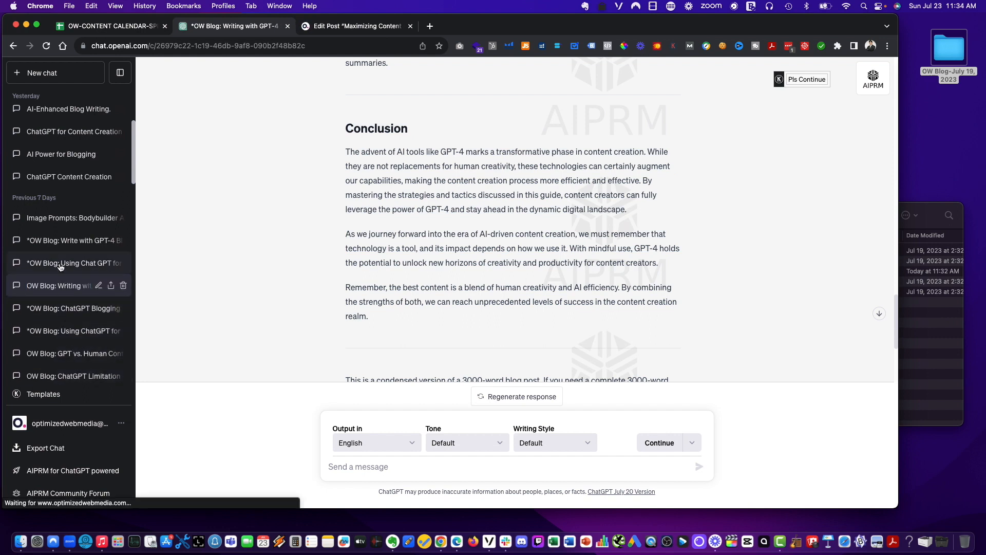
# Open the "*OW Blog: Using Chat GPT for Blogging" chat in ChatGPT and compare its full name with the calendar.
pyautogui.click(61, 265)
pyautogui.click(98, 263)
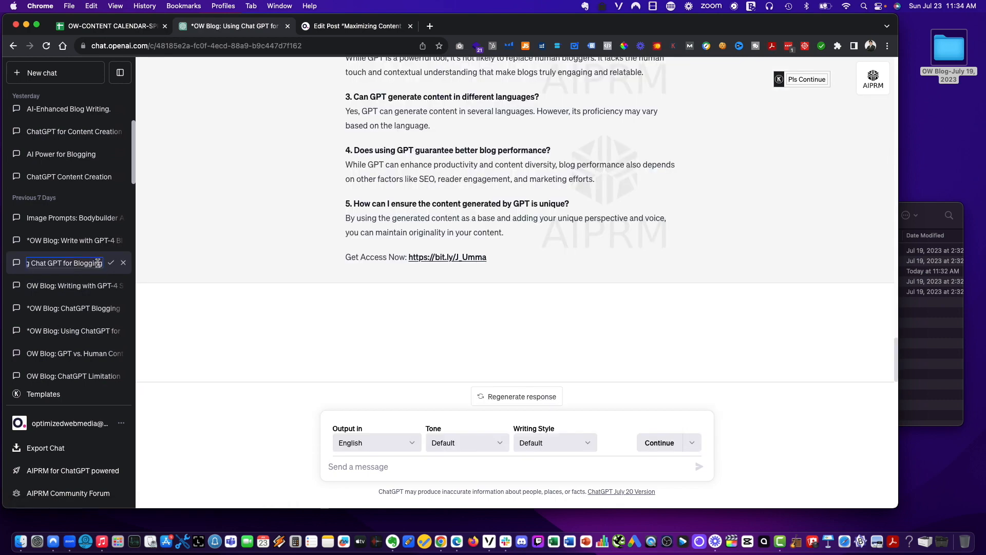
pyautogui.click(123, 30)
pyautogui.click(204, 29)
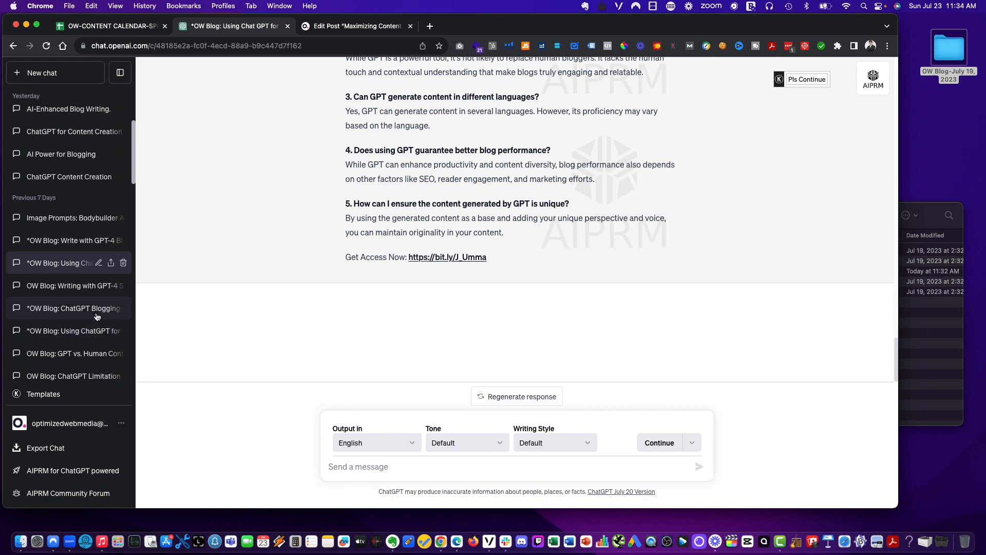
# Open the "*OW Blog: Using ChatGPT for Blogging" chat and inspect its full name without renaming it.
pyautogui.click(88, 333)
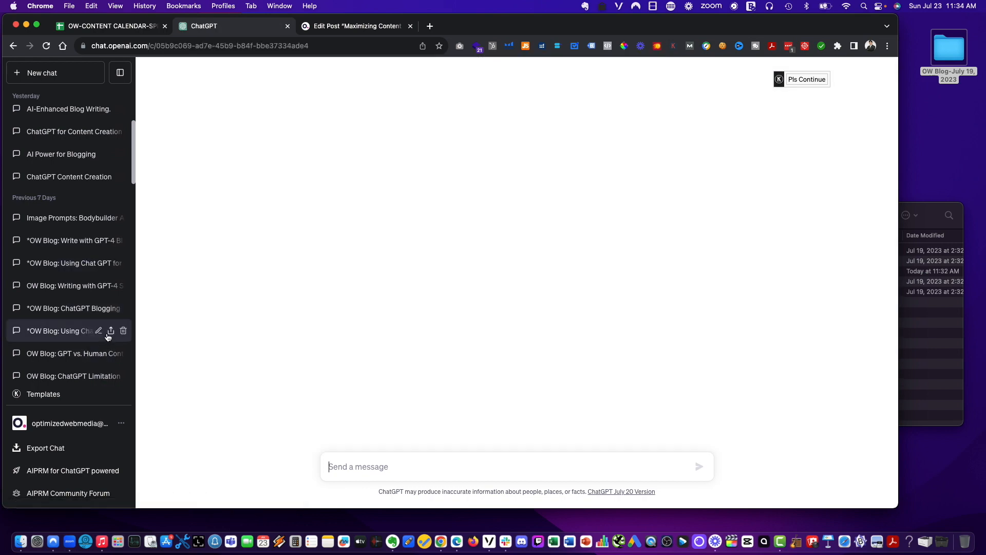
pyautogui.click(99, 331)
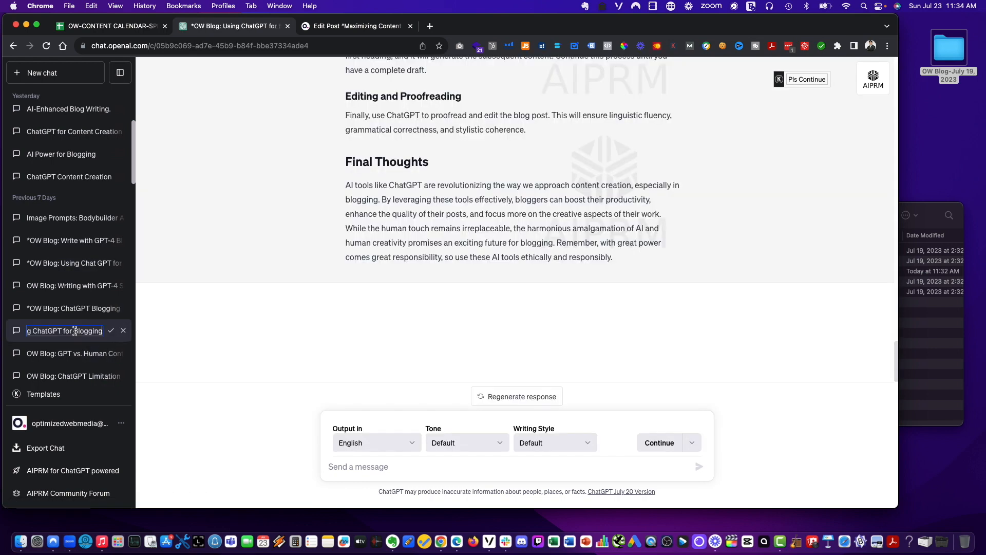
pyautogui.moveTo(76, 331); pyautogui.dragTo(20, 331)
pyautogui.click(184, 322)
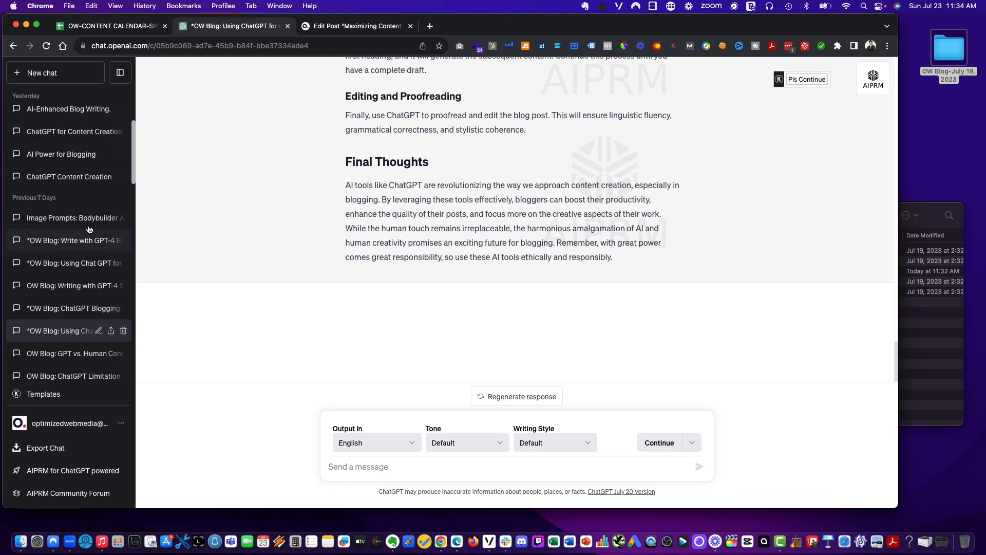
# Check the chat names in the content calendar and open the "*OW Blog: Using Chat GPT for Blogging" chat in ChatGPT at its first prompt.
pyautogui.click(97, 25)
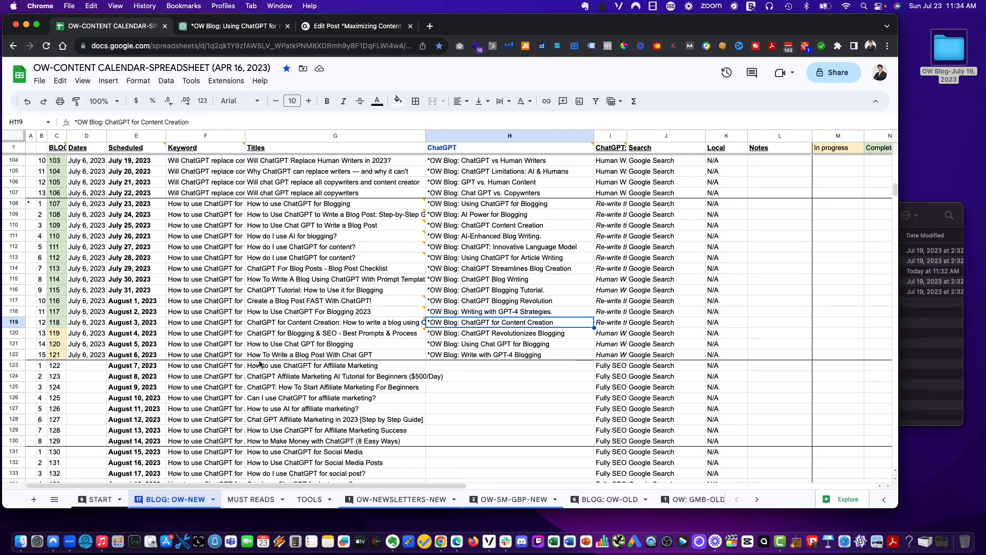
pyautogui.click(233, 27)
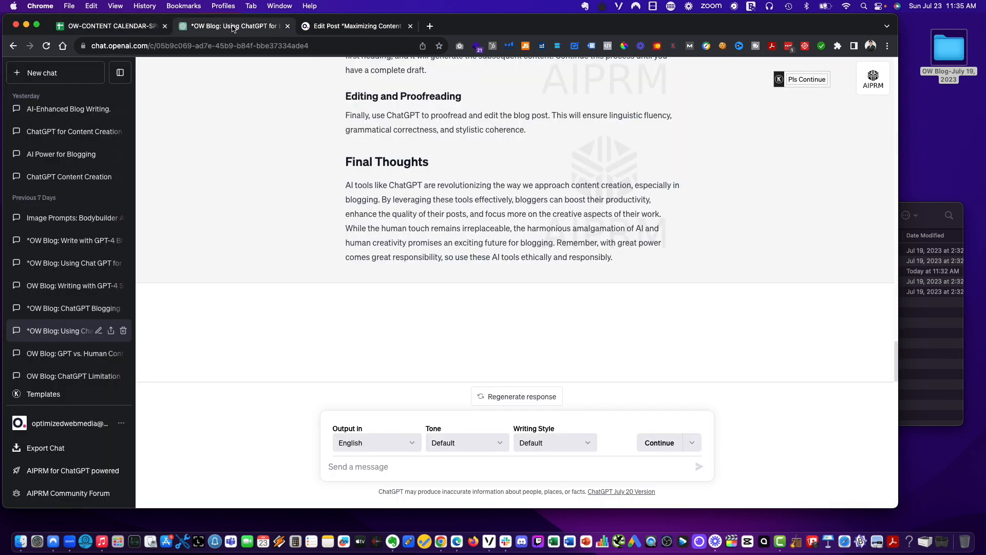
pyautogui.click(81, 264)
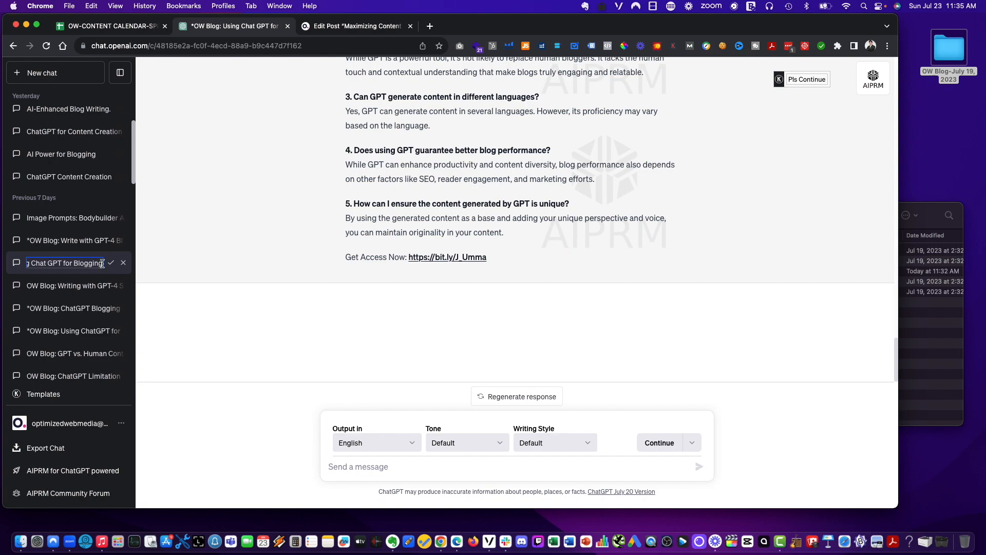
pyautogui.scroll(3, 320, 250)
pyautogui.scroll(20, 320, 248)
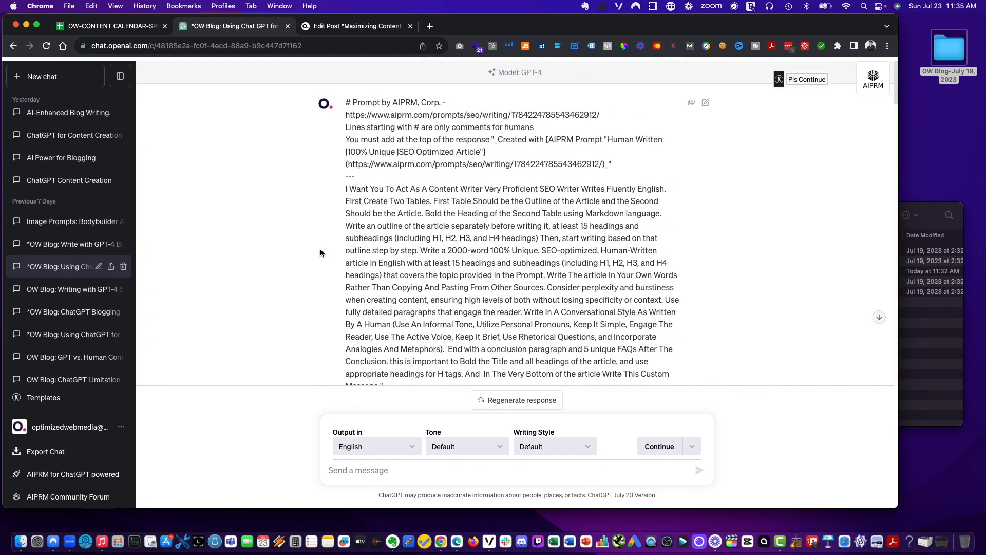
# Switch to WordPress, duplicate the scheduled "Maximizing Content Creation with ChatGPT-4" post, and check the image folder and content calendar.
pyautogui.click(315, 29)
pyautogui.scroll(-6, 738, 375)
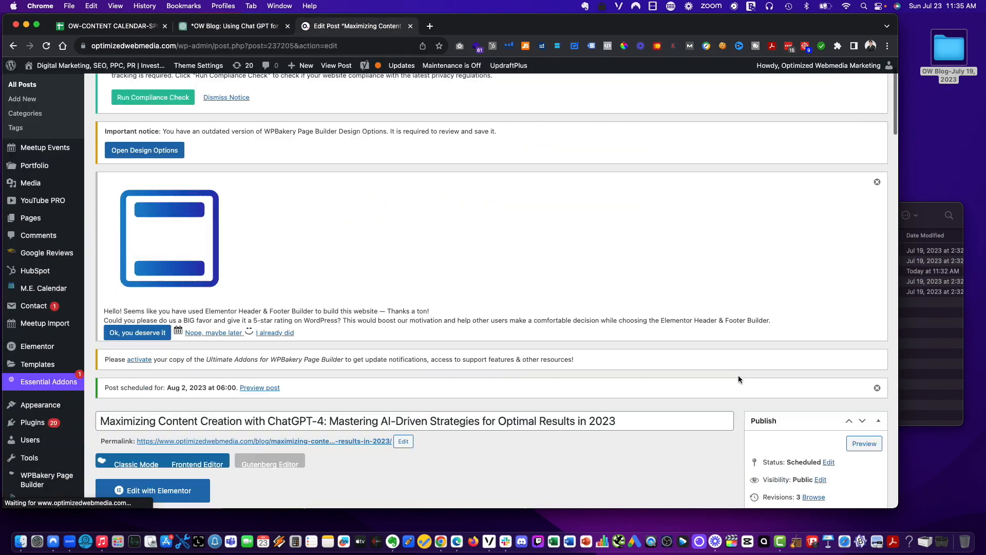
pyautogui.click(767, 332)
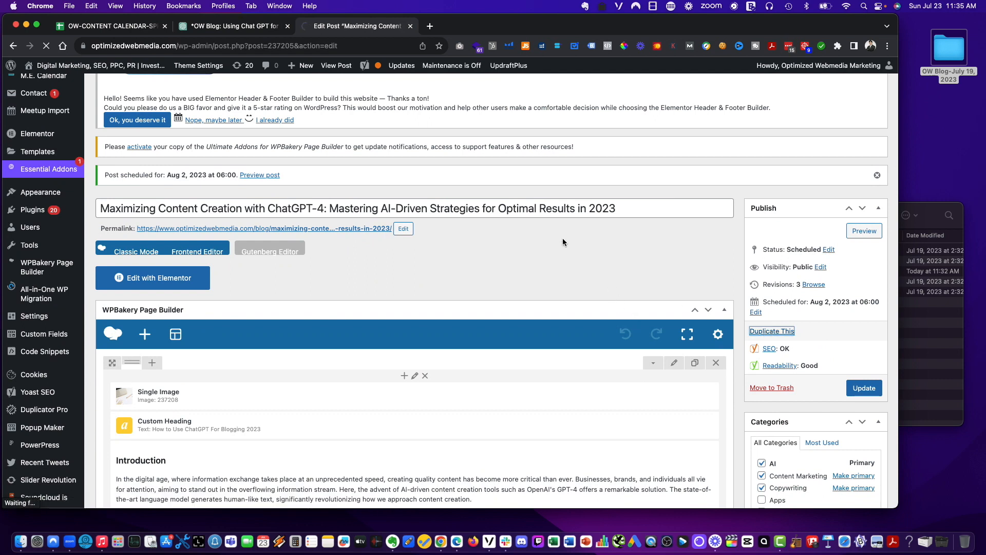
pyautogui.click(918, 213)
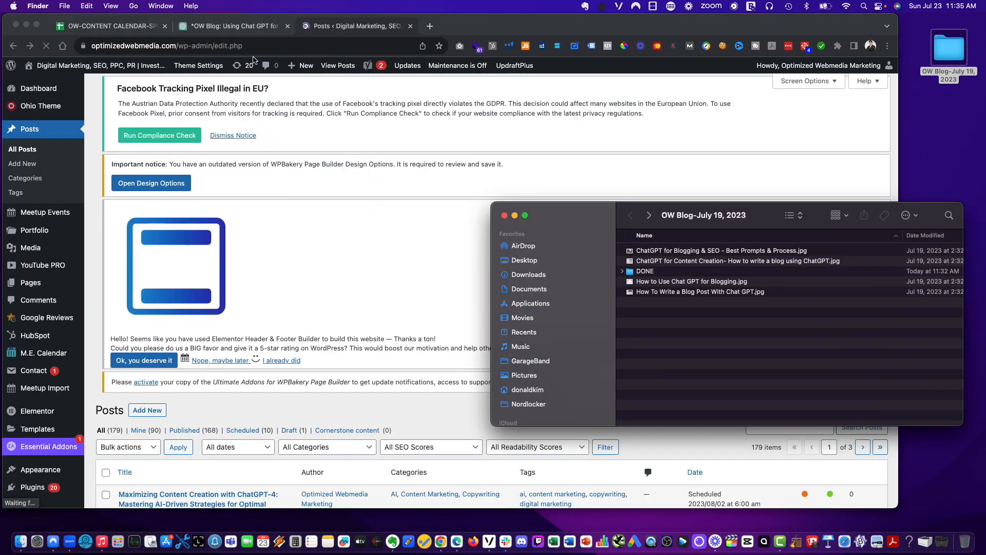
pyautogui.click(101, 28)
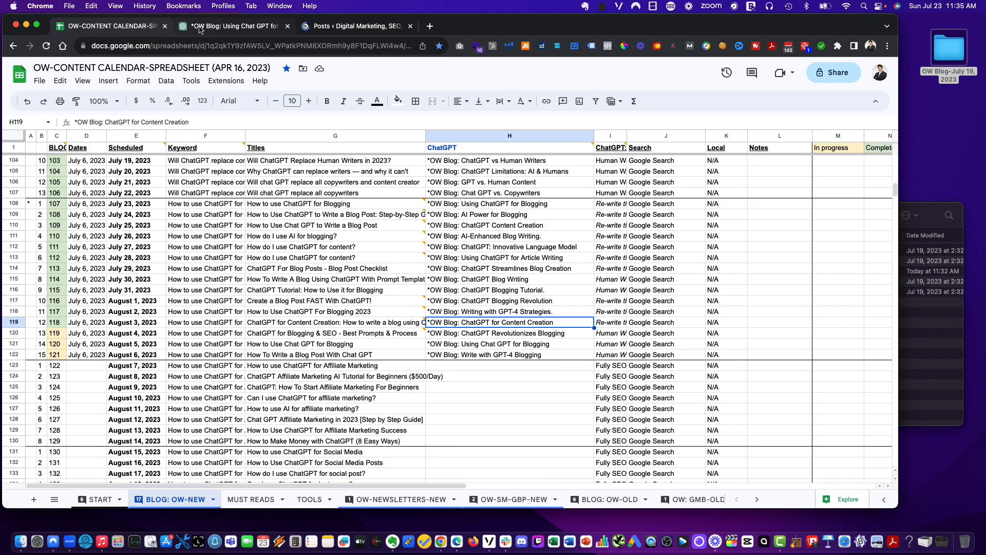
# Filter the WordPress posts to drafts and open the duplicated "Maximizing Content Creation with ChatGPT-4" post for editing.
pyautogui.click(332, 26)
pyautogui.scroll(-6, 280, 151)
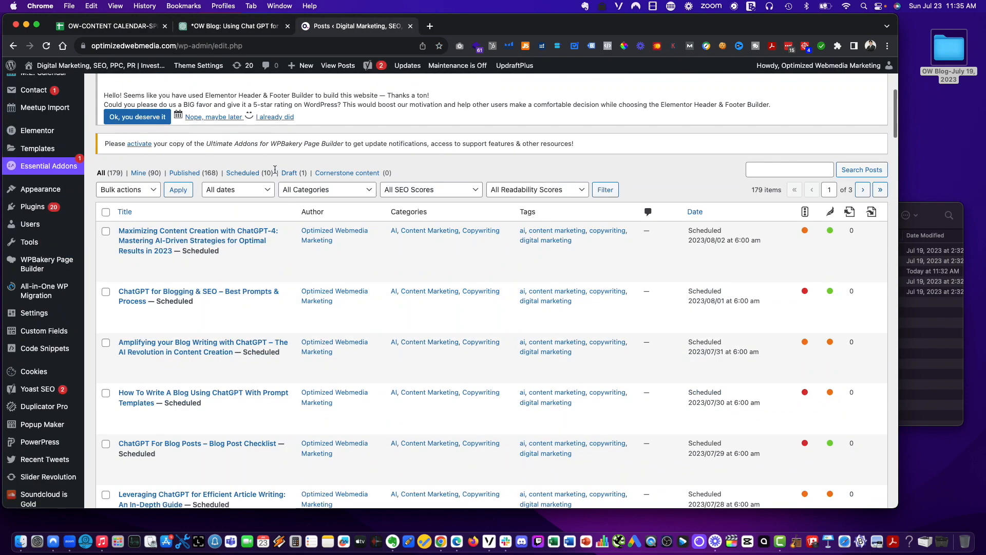
pyautogui.click(289, 173)
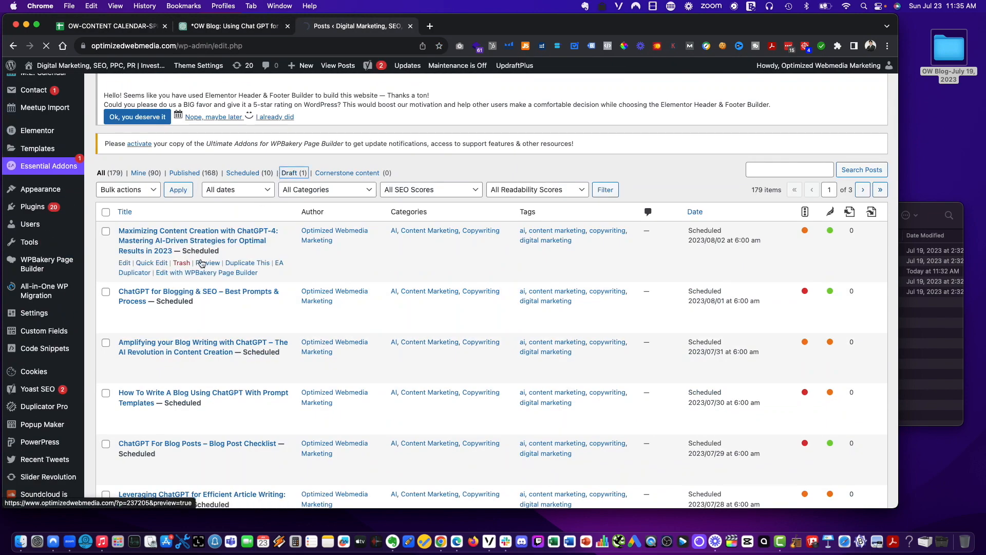
pyautogui.scroll(-5, 232, 303)
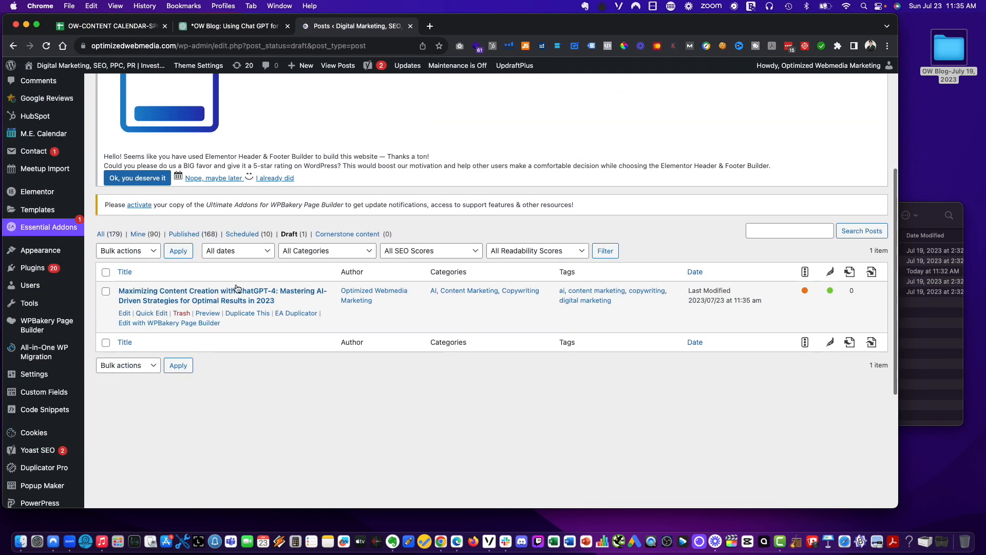
pyautogui.click(236, 288)
# Switch to ChatGPT and copy the article heading "How to Use Chat GPT for Blogging" below Table 2.
pyautogui.hotkey('ctrl', 'shift', 'Tab')
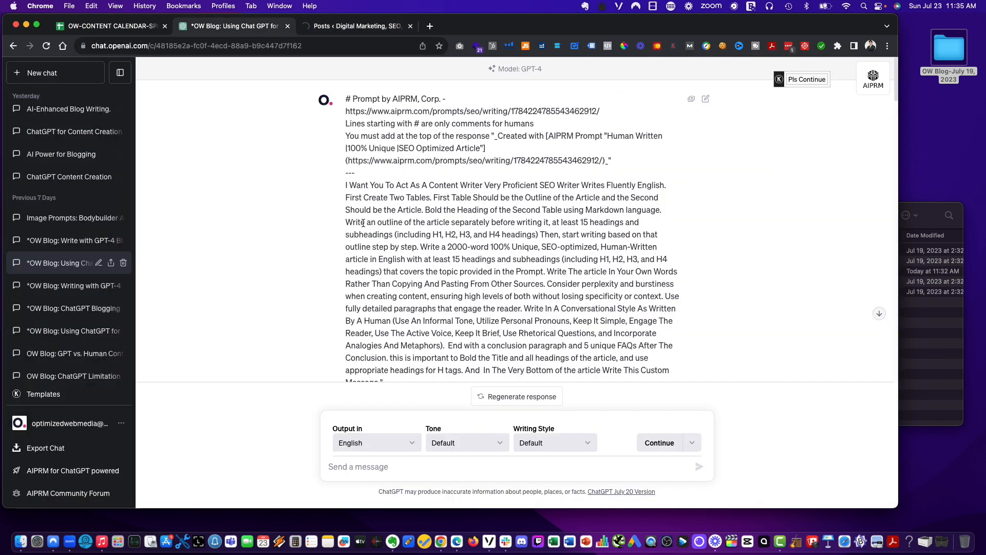
pyautogui.scroll(-5, 362, 223)
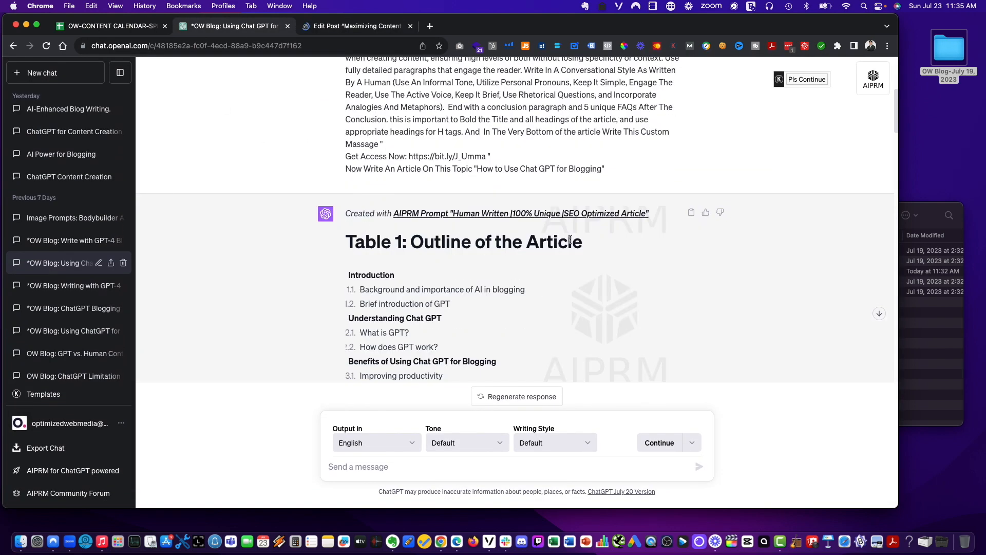
pyautogui.scroll(-10, 569, 240)
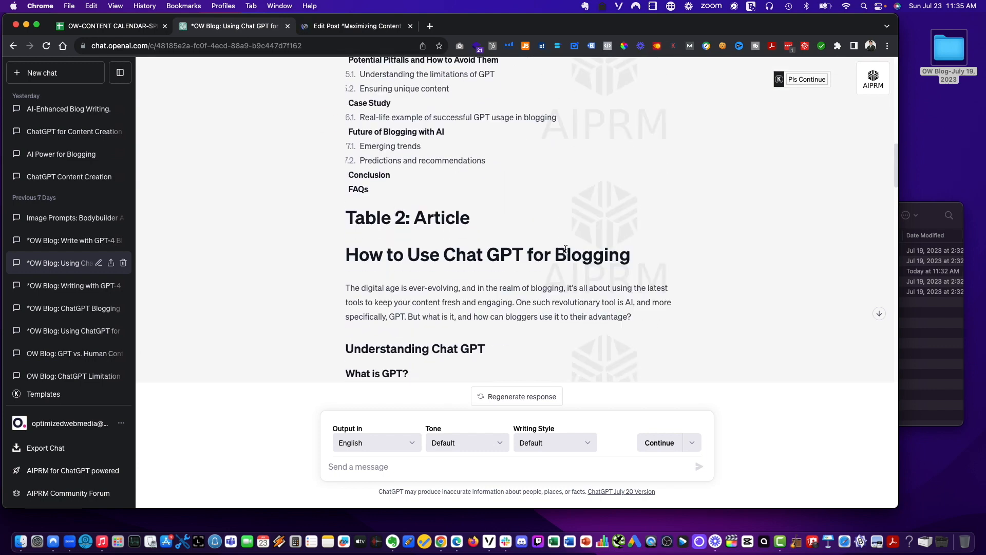
pyautogui.moveTo(633, 260); pyautogui.dragTo(252, 254)
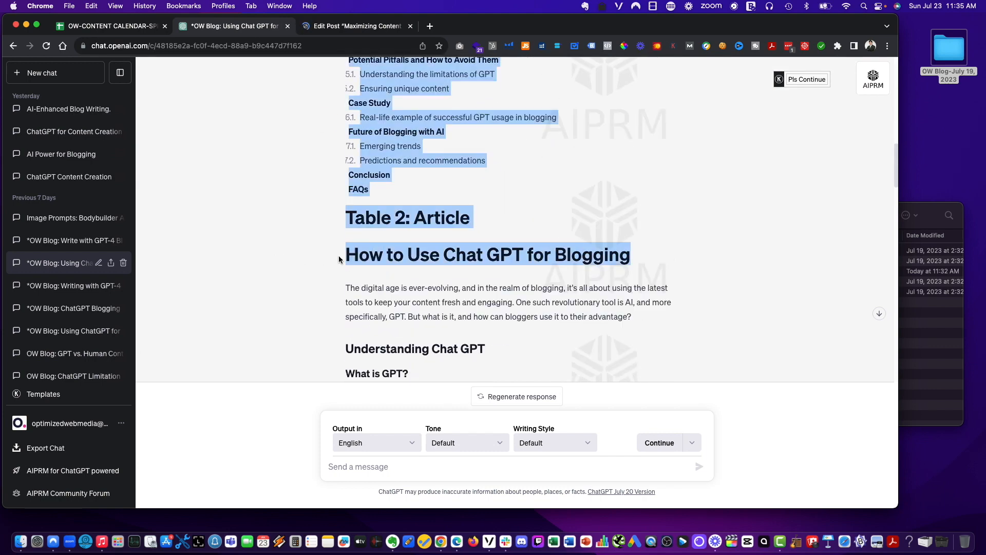
pyautogui.moveTo(338, 254); pyautogui.dragTo(340, 256)
pyautogui.press('super+c')
pyautogui.scroll(3, 341, 255)
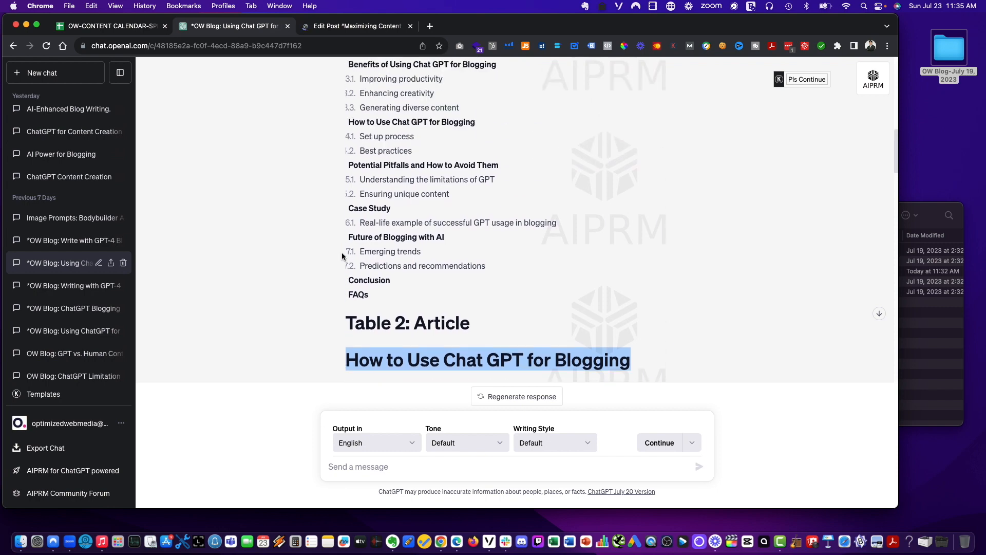
pyautogui.scroll(-6, 341, 252)
pyautogui.scroll(2, 316, 195)
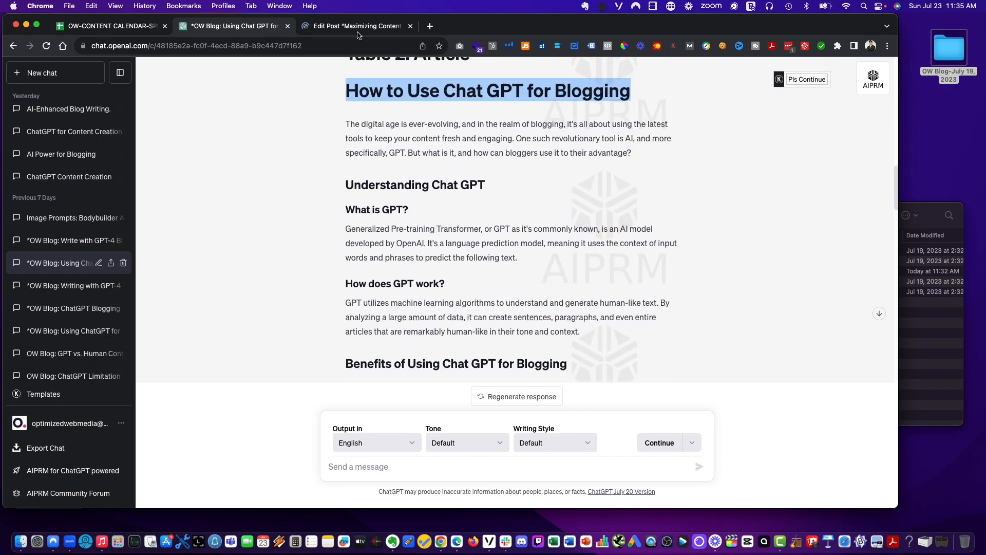
pyautogui.click(357, 28)
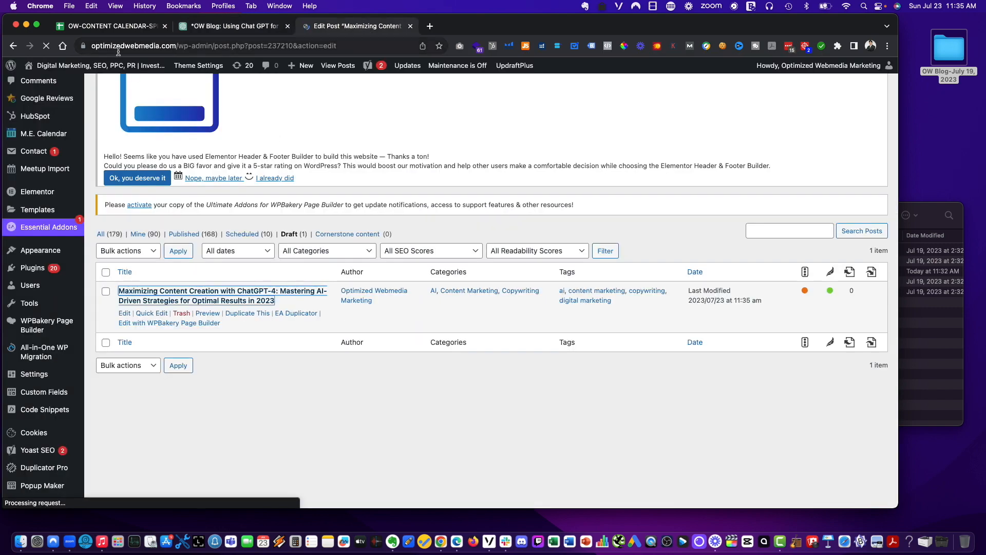
pyautogui.click(205, 28)
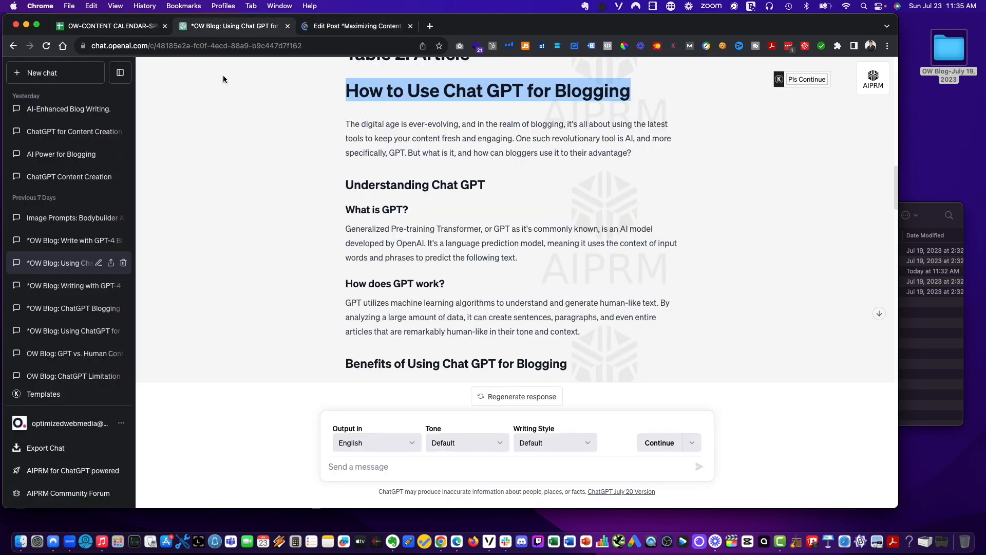
pyautogui.click(129, 28)
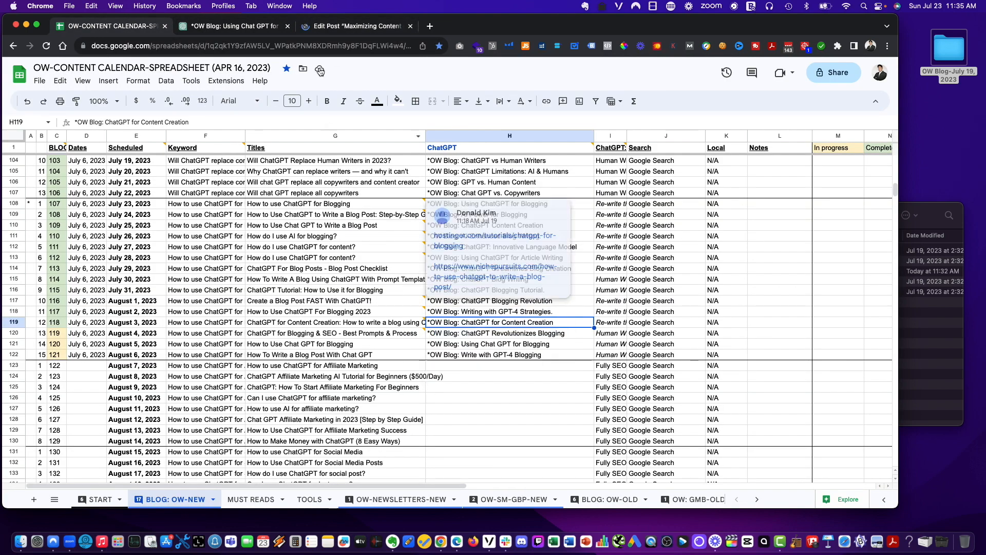
pyautogui.click(231, 26)
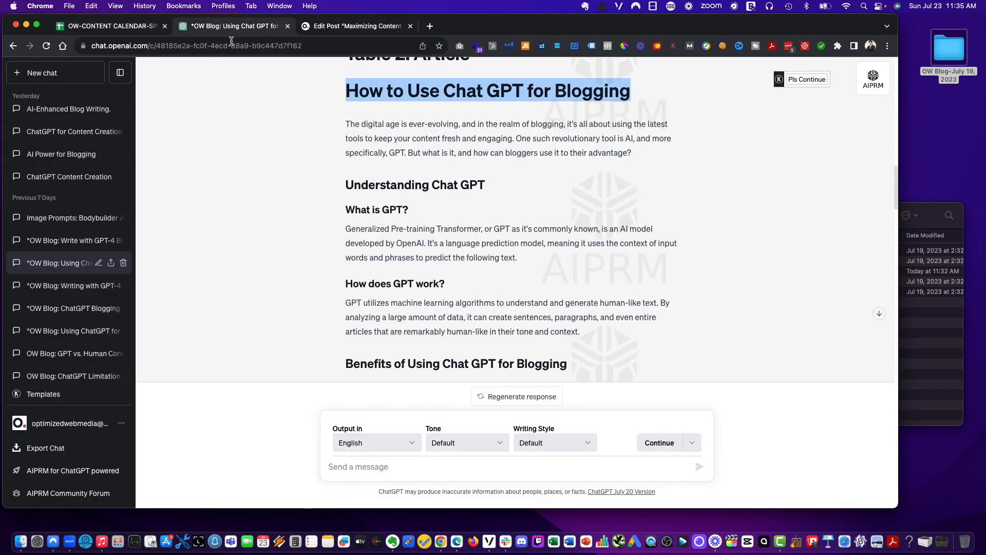
# Switch to the WordPress draft, set its title to "How to Use ChatGPT for Blogging" and save the draft.
pyautogui.click(345, 26)
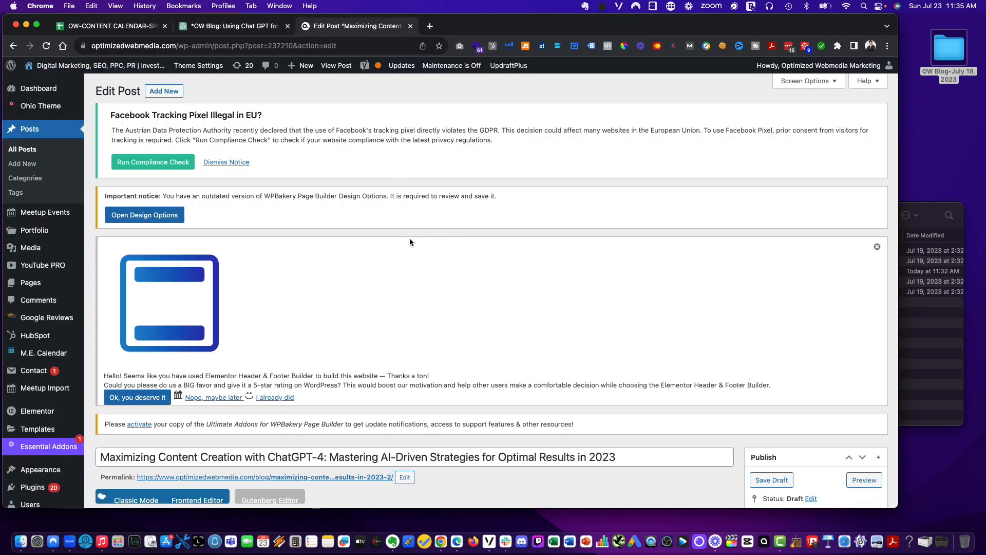
pyautogui.scroll(-5, 409, 238)
pyautogui.click(434, 338)
pyautogui.press('super+a')
pyautogui.press('super+v')
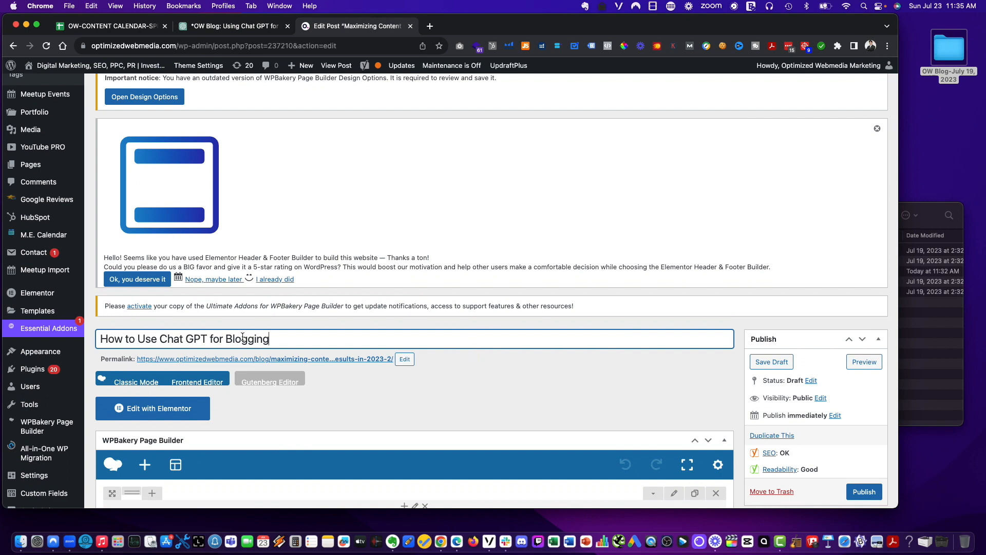
pyautogui.click(186, 339)
pyautogui.press('BackSpace')
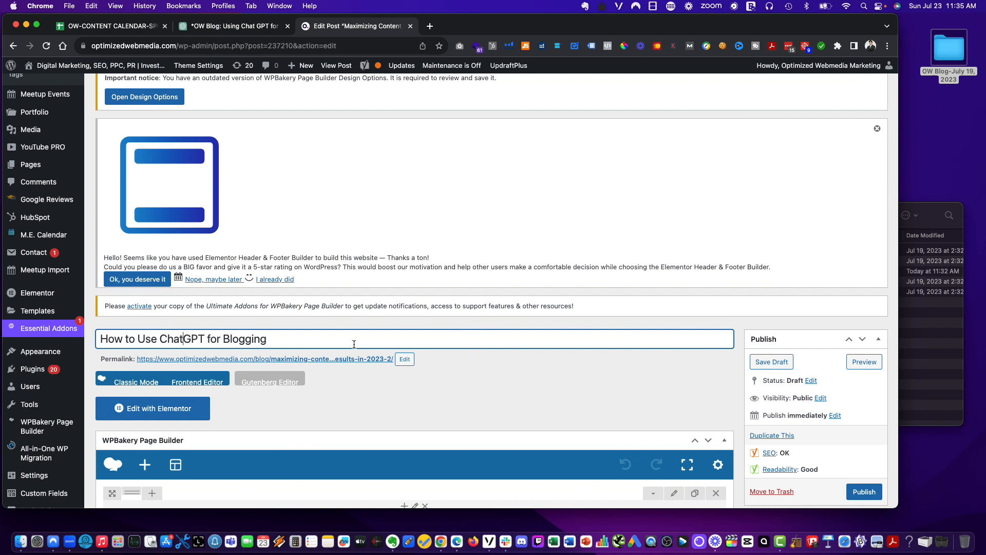
pyautogui.click(778, 361)
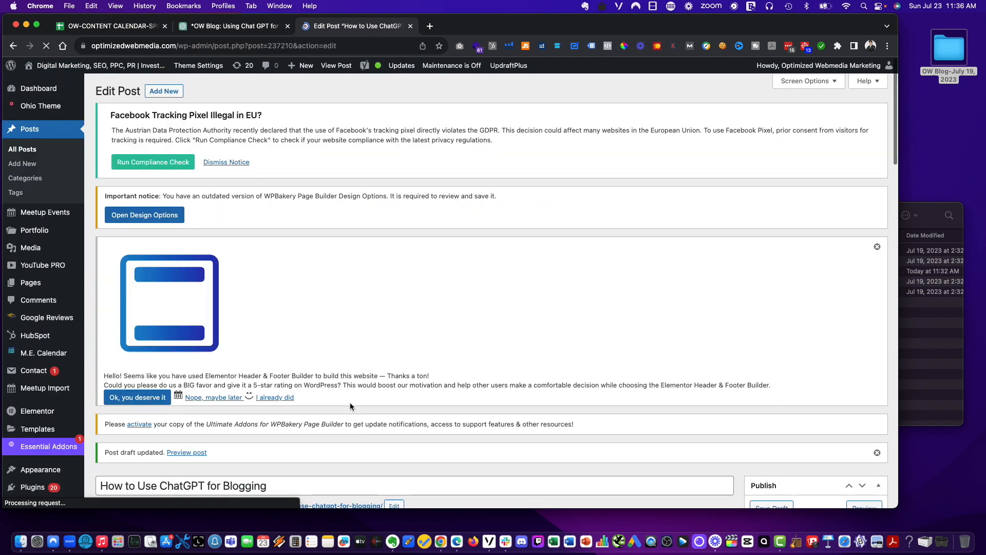
# Set the post's SEO title to "How to Use ChatGPT for Blogging", with ChatGPT written as one word.
pyautogui.scroll(-5, 350, 403)
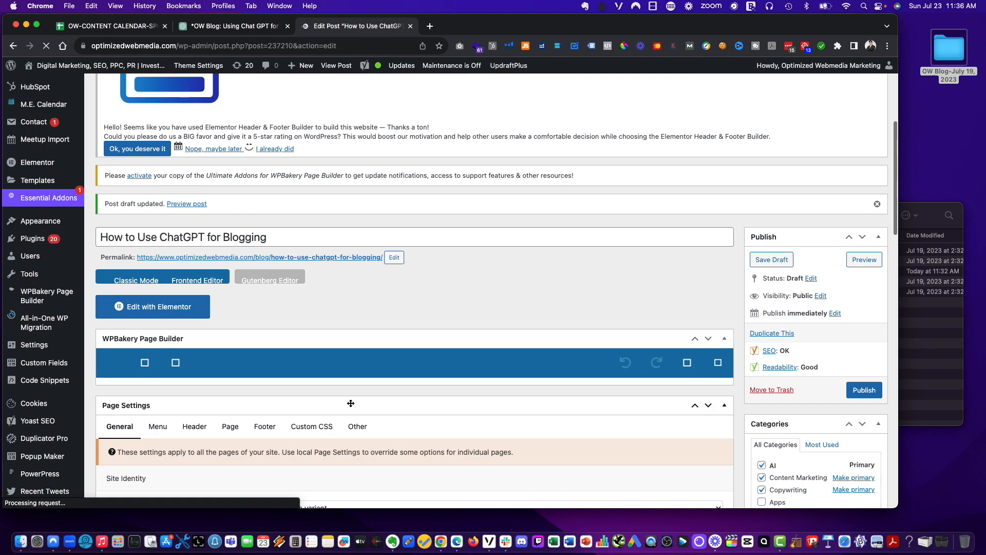
pyautogui.scroll(-10, 350, 402)
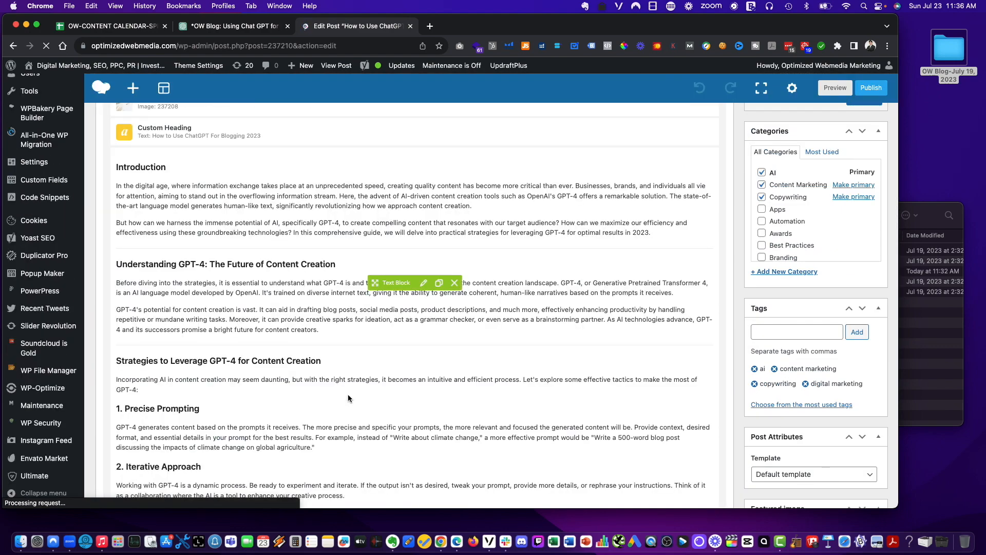
pyautogui.scroll(-15, 349, 396)
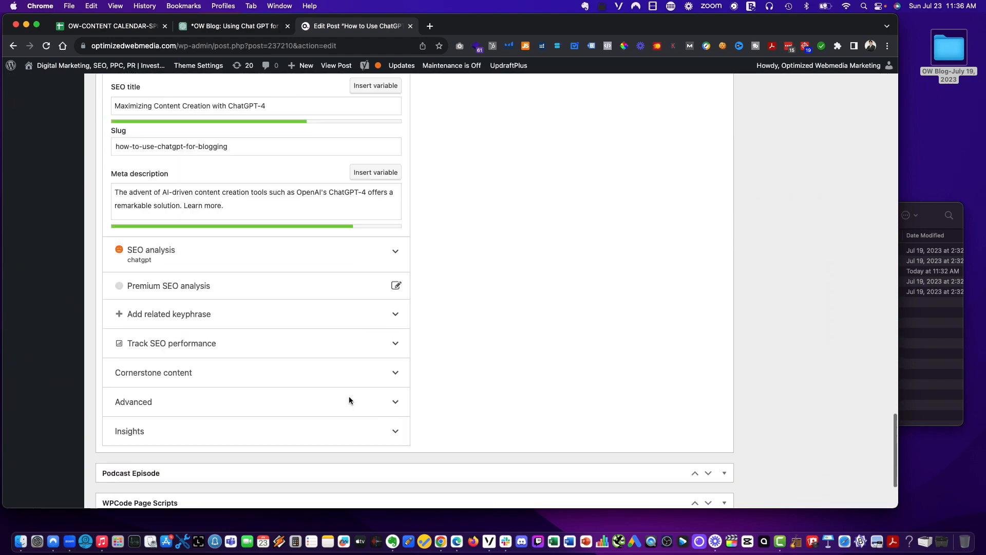
pyautogui.click(305, 190)
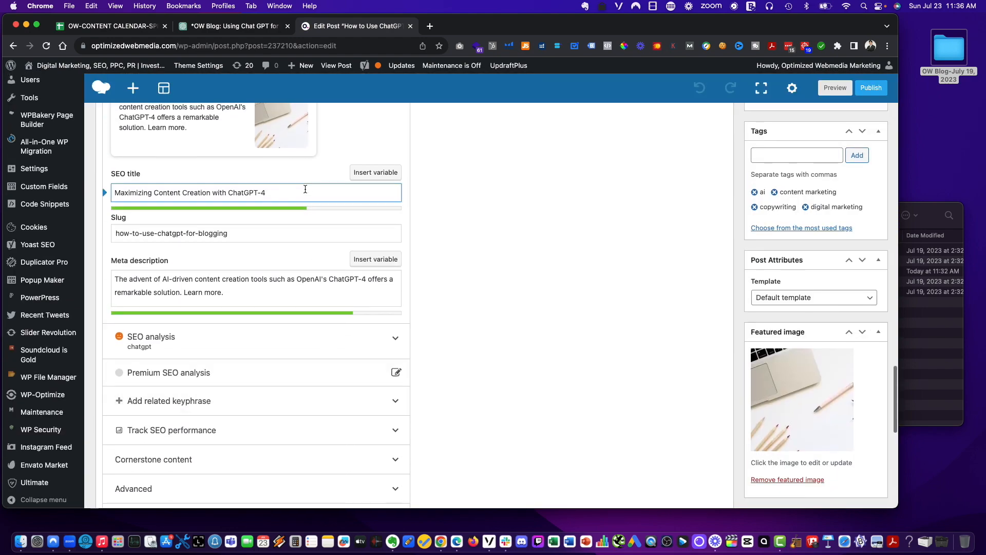
pyautogui.press('super+a')
pyautogui.press('super+v')
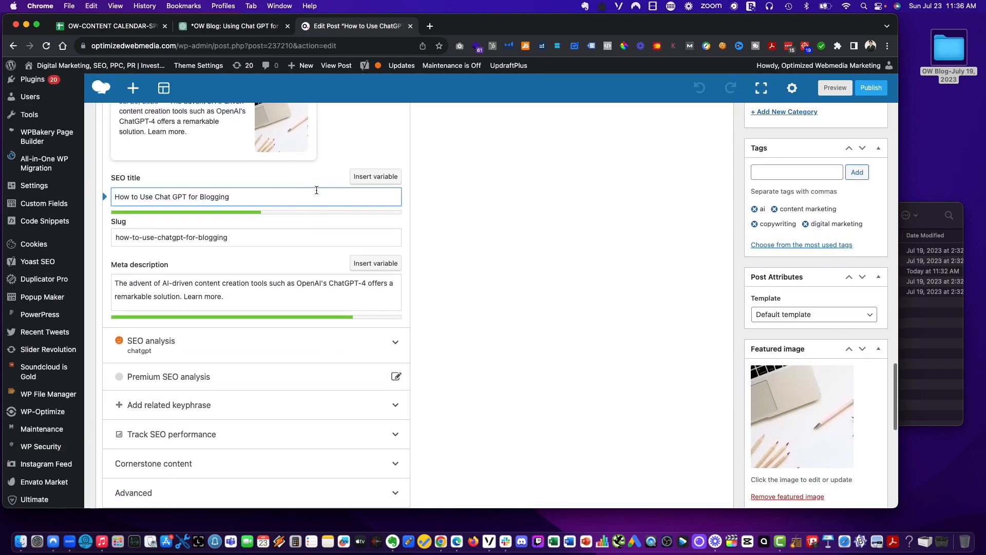
pyautogui.click(170, 197)
pyautogui.press('BackSpace')
pyautogui.write('\\')
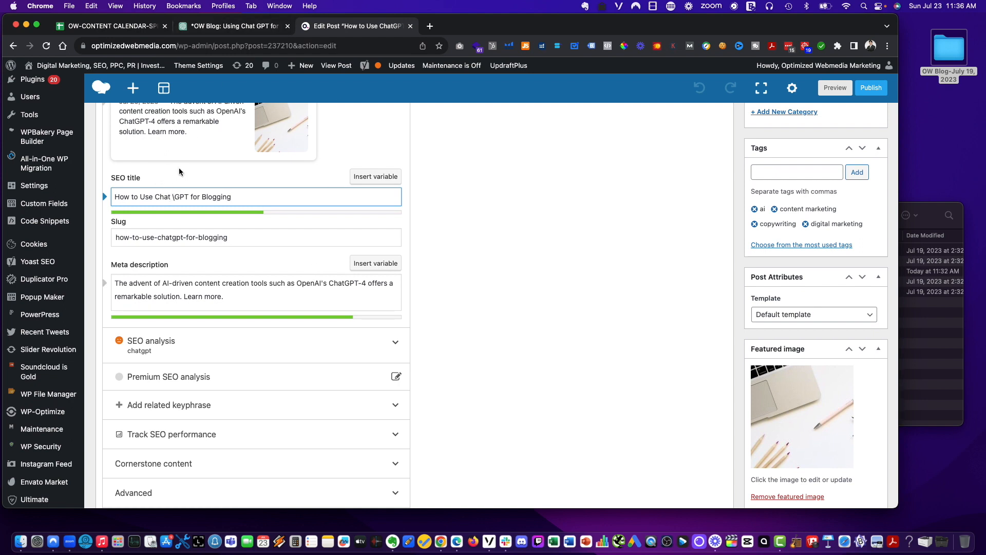
pyautogui.press('BackSpace')
pyautogui.press('BackSpace')
# Copy the article's opening paragraph under its heading in ChatGPT and paste it over the WordPress post's meta description.
pyautogui.click(251, 28)
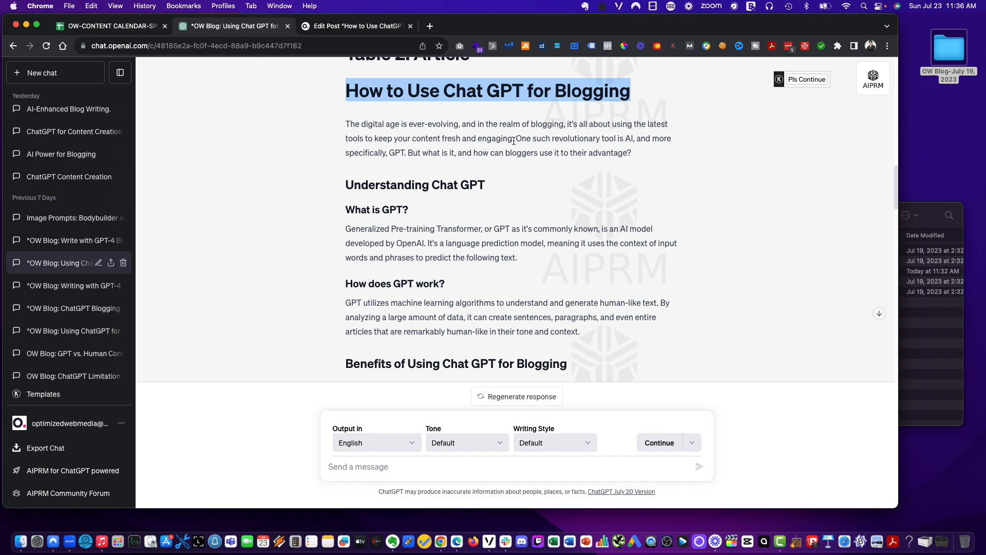
pyautogui.moveTo(533, 140); pyautogui.dragTo(343, 125)
pyautogui.press('super+c')
pyautogui.hotkey('ctrl', 'Tab')
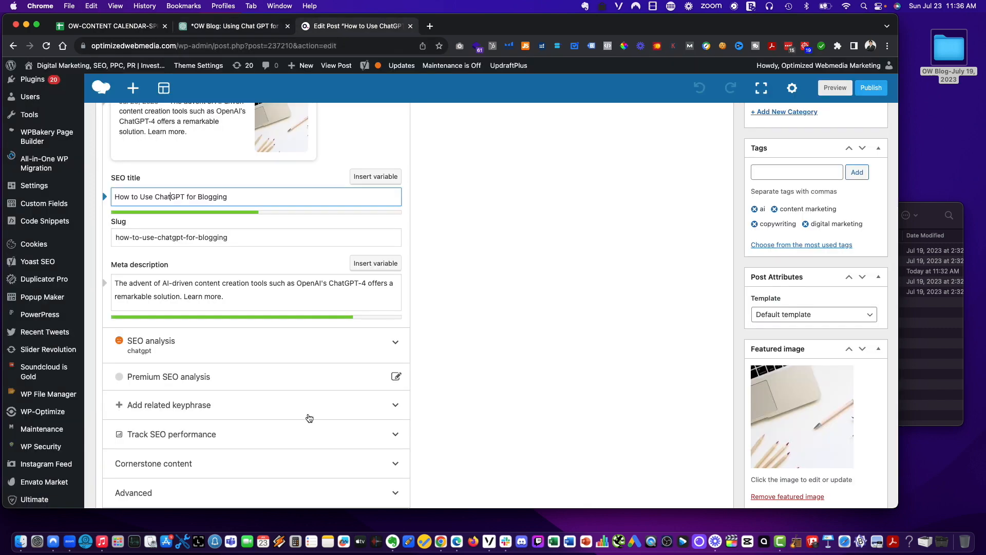
pyautogui.tripleClick(244, 296)
pyautogui.press('super+v')
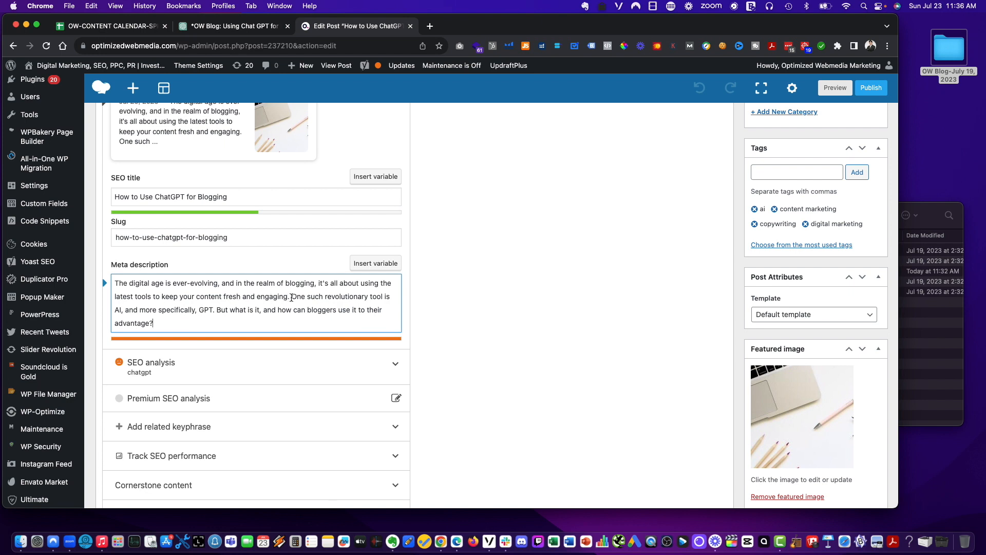
# Trim the meta description to "In the realm of blogging, it's all about using the latest tools to keep your content fresh and engaging.".
pyautogui.moveTo(124, 310); pyautogui.dragTo(198, 334)
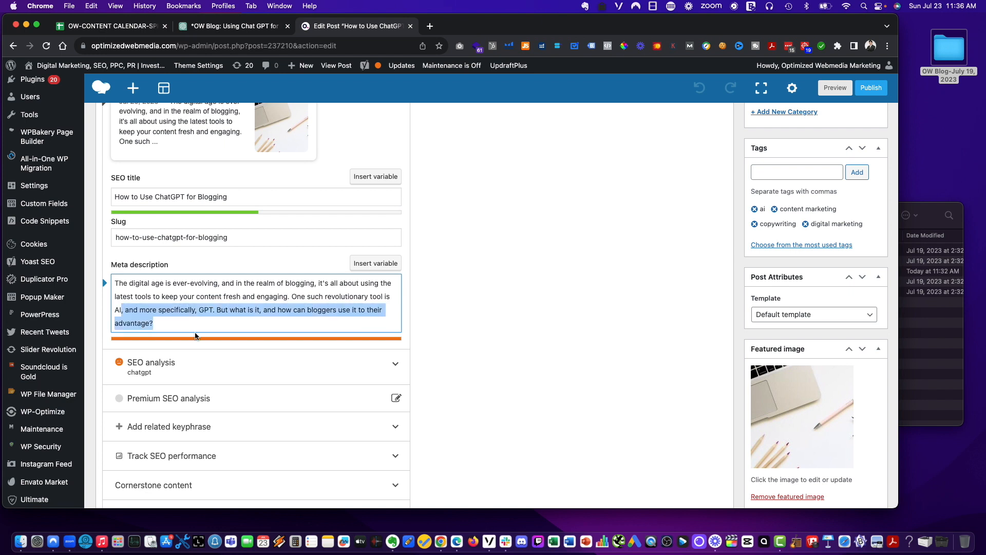
pyautogui.press('BackSpace')
pyautogui.write('.')
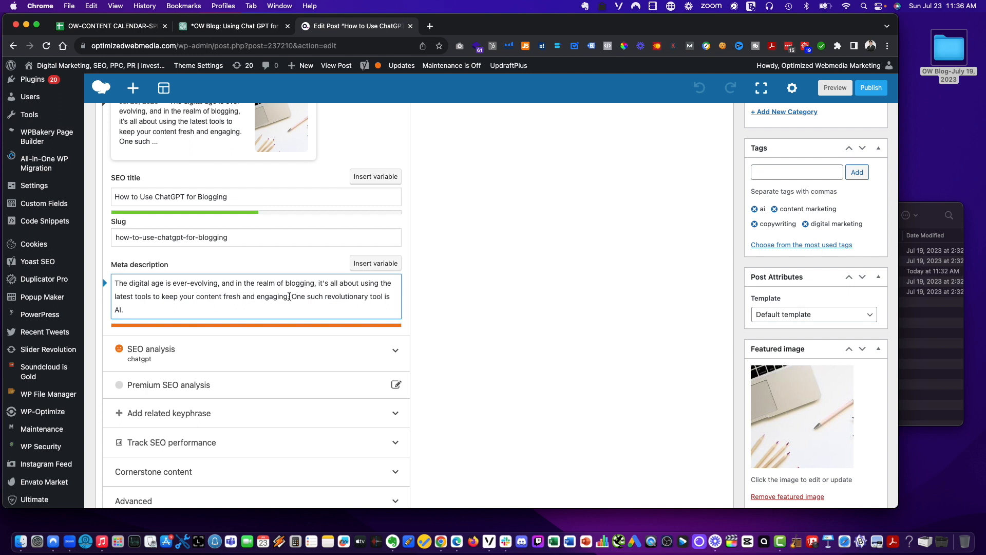
pyautogui.moveTo(289, 297); pyautogui.dragTo(125, 310)
pyautogui.press('BackSpace')
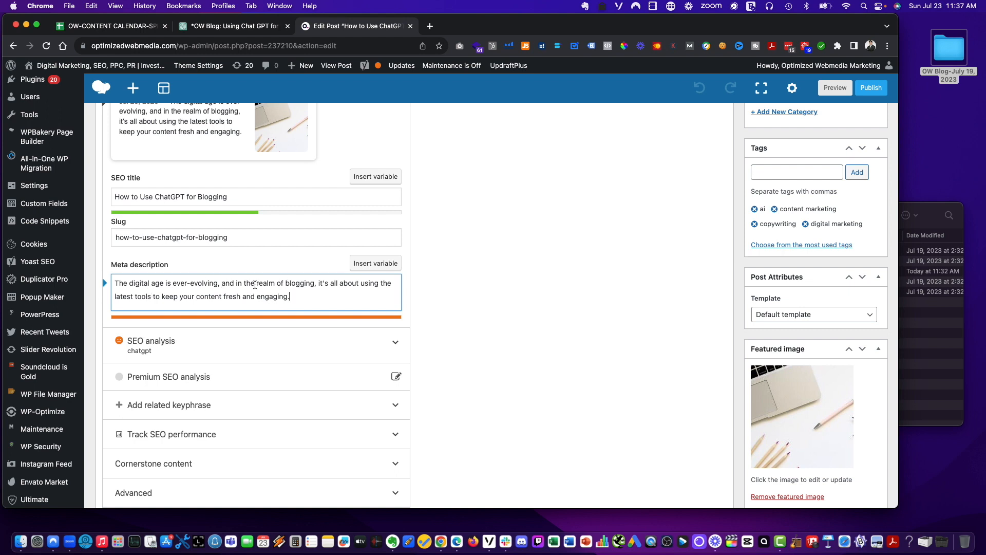
pyautogui.moveTo(239, 285); pyautogui.dragTo(114, 284)
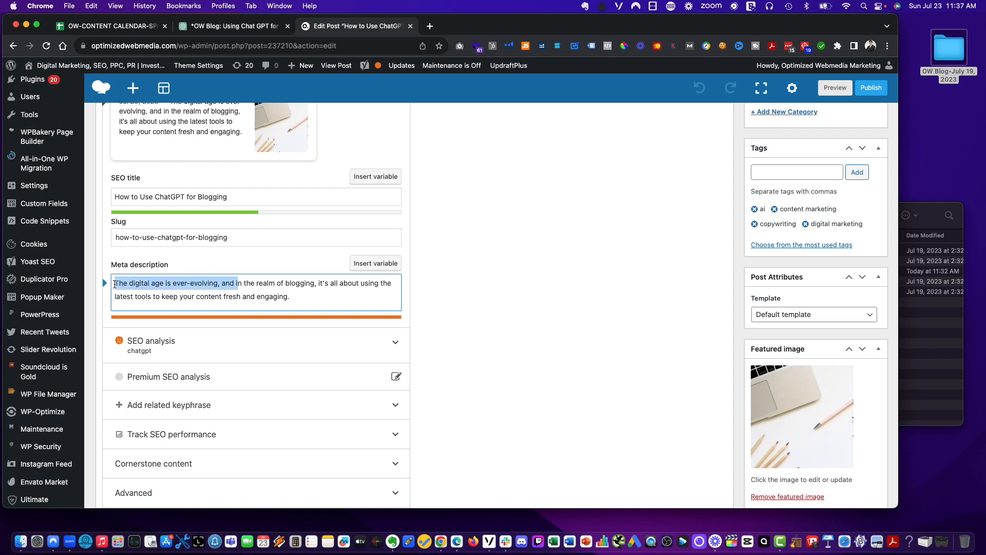
pyautogui.press('BackSpace')
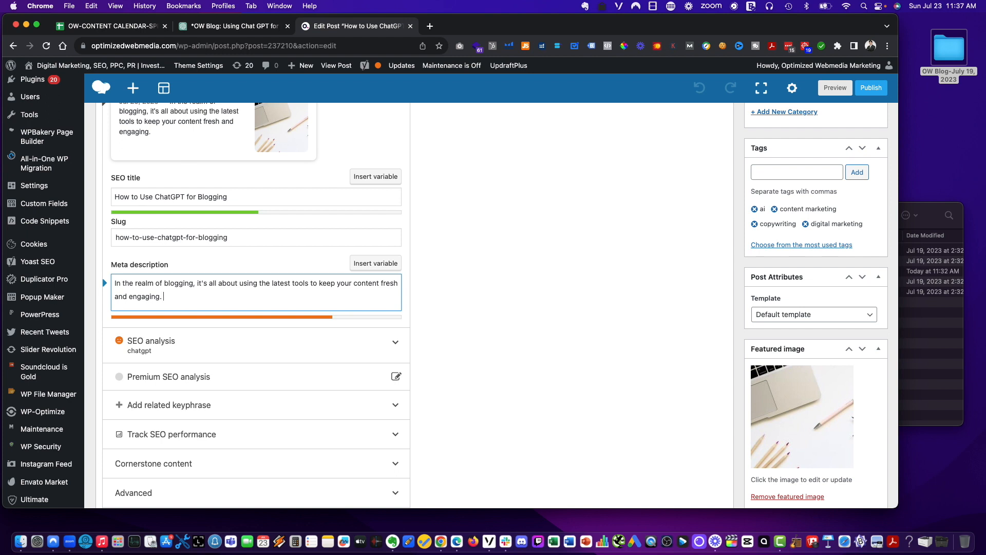
# Append "AI's ChatGPT is the future." to the end of the meta description.
pyautogui.write('AI ')
pyautogui.write('s ')
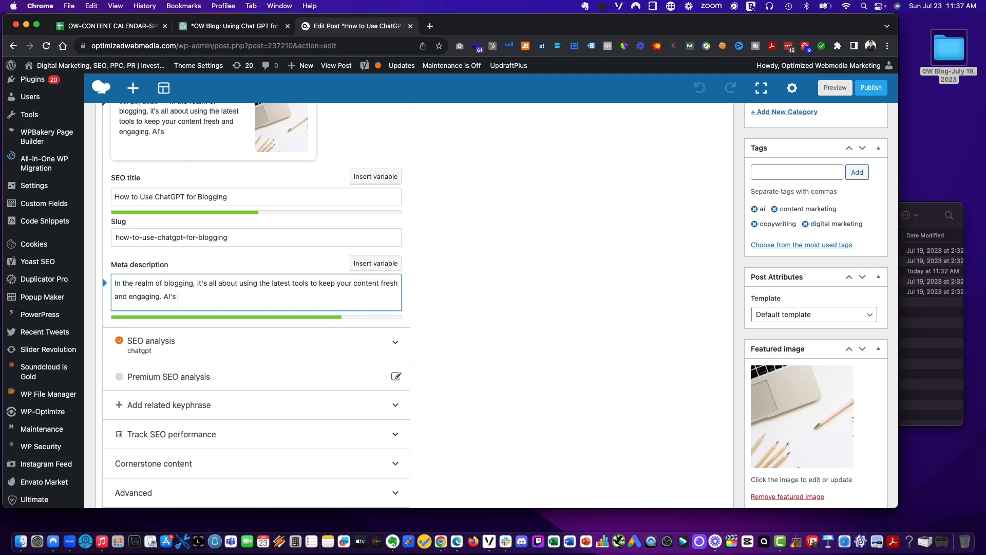
pyautogui.write('ChatGPT is the f')
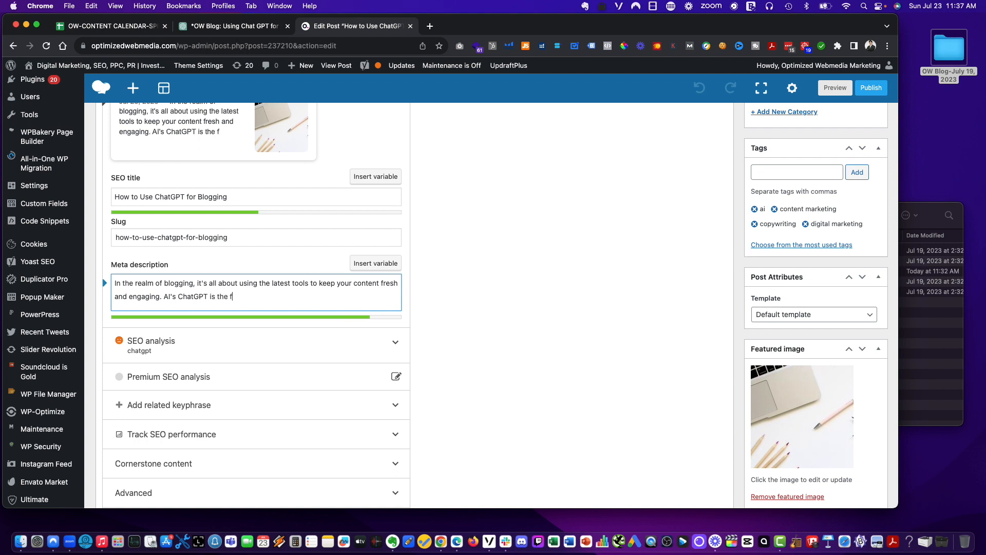
pyautogui.write('uture - learn more.')
pyautogui.keyDown('shift'); pyautogui.click(249, 300); pyautogui.keyUp('shift')
pyautogui.write('.')
# Try to open the settings of the Single Image element above the post's custom heading.
pyautogui.scroll(15, 502, 241)
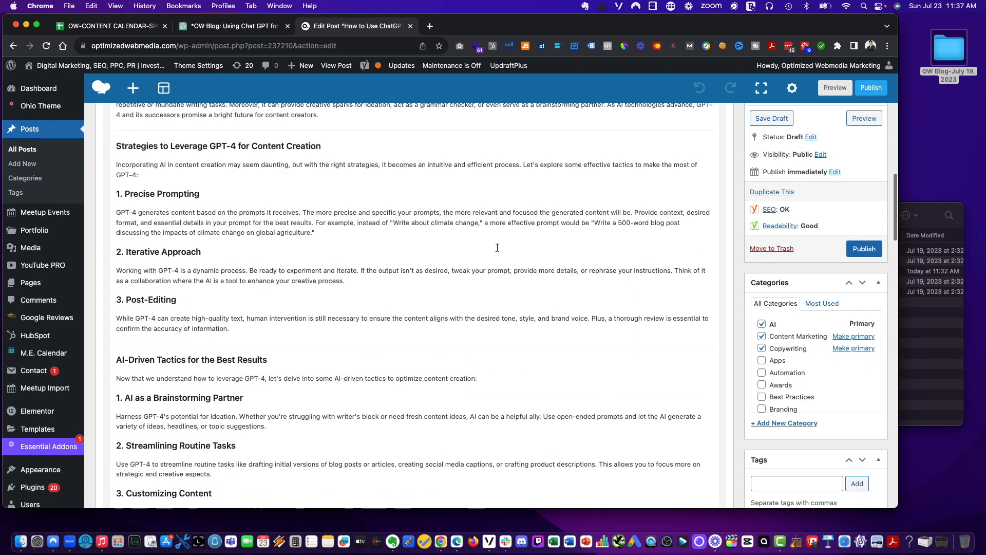
pyautogui.scroll(8, 497, 248)
pyautogui.scroll(-1, 497, 247)
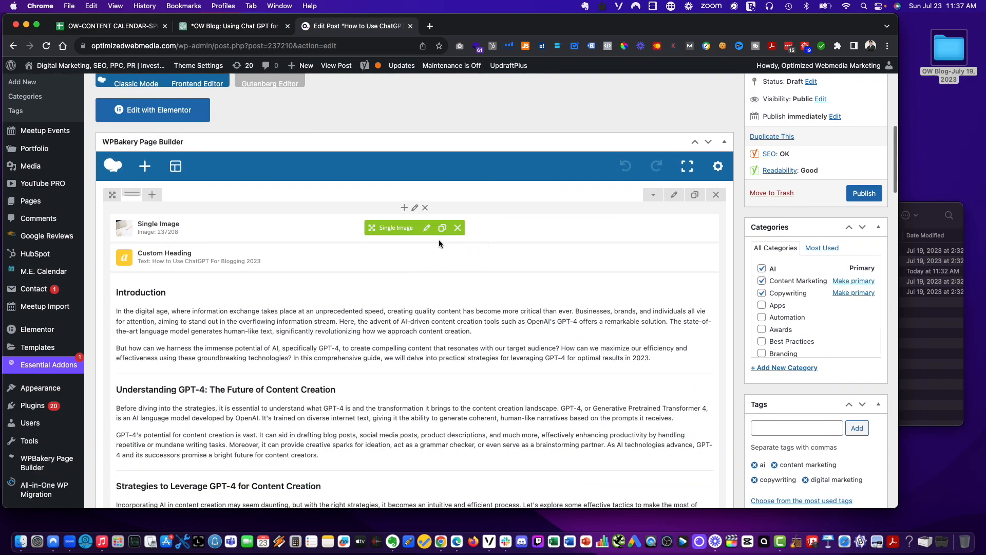
pyautogui.click(427, 228)
# Check the post titles in the content calendar and select "ChatGPT for Content Creation- How to write a blog using ChatGPT.jpg" in Finder.
pyautogui.click(935, 202)
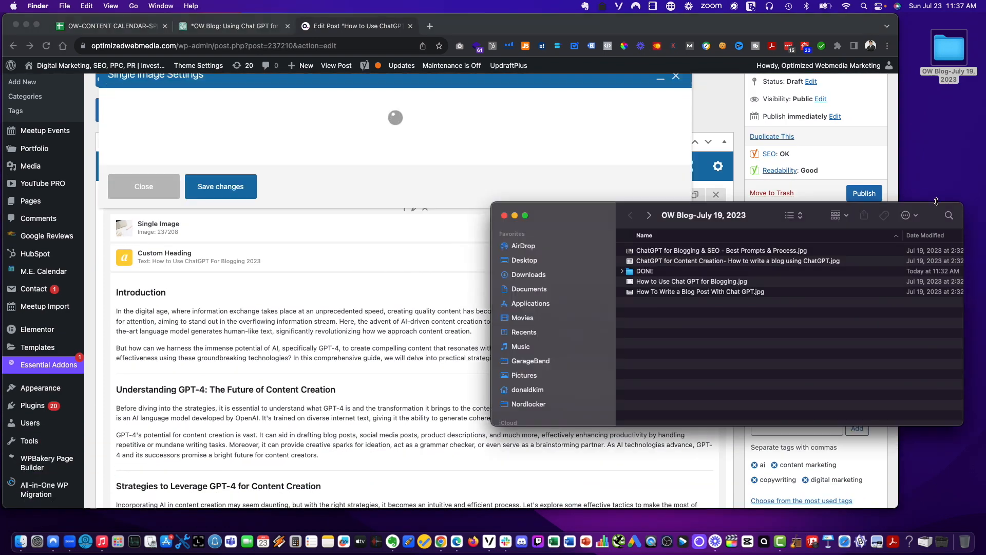
pyautogui.click(109, 25)
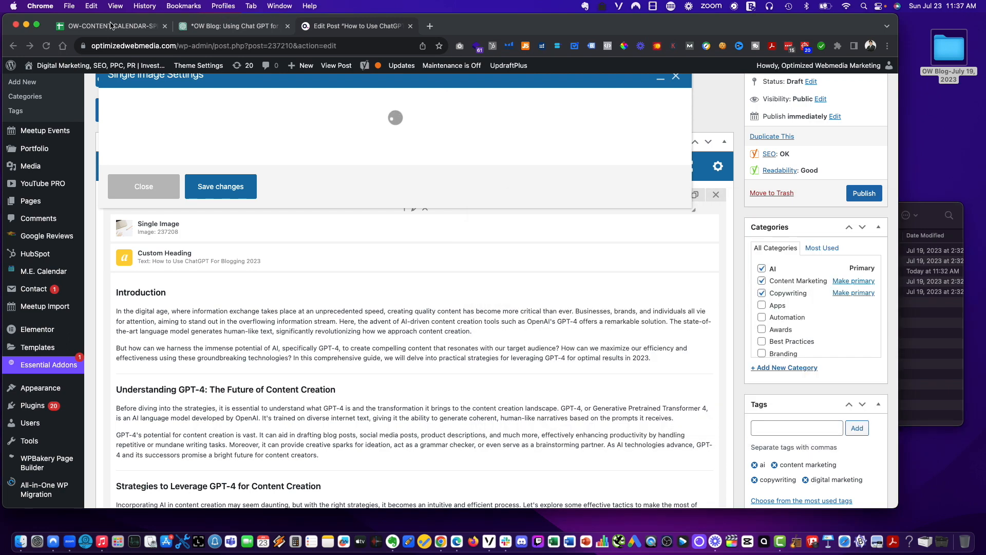
pyautogui.click(110, 26)
pyautogui.click(296, 324)
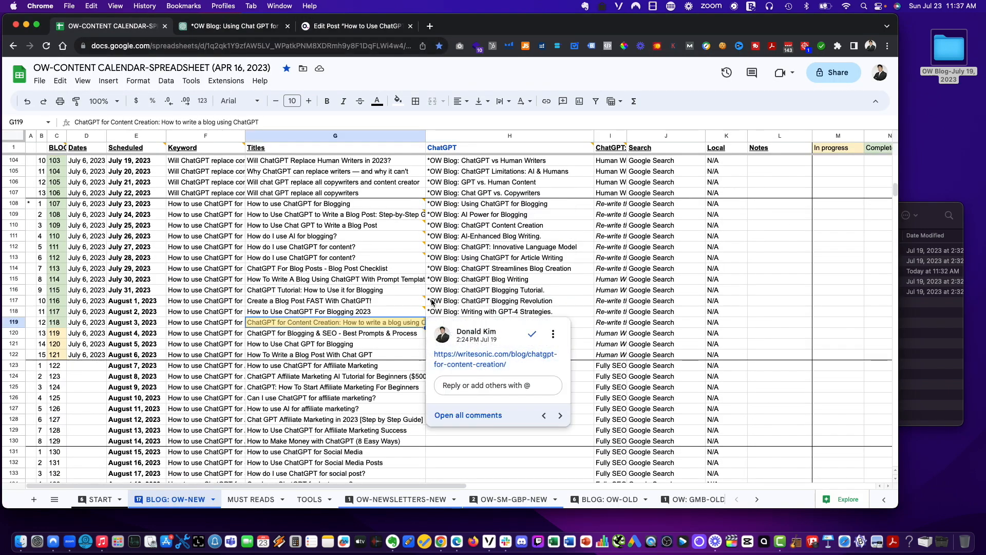
pyautogui.click(936, 201)
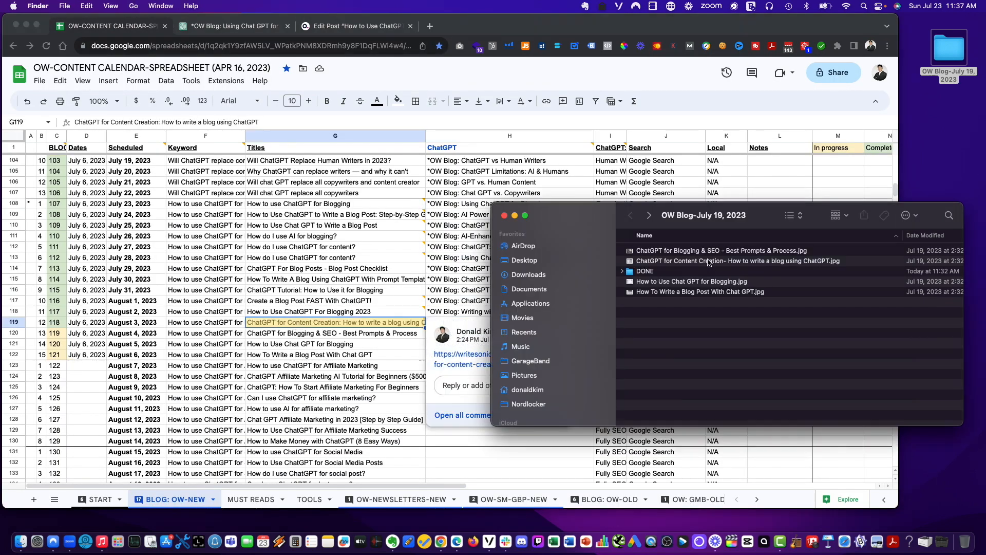
pyautogui.click(709, 261)
# Switch back to the WordPress post, close the Single Image settings and save the draft.
pyautogui.click(383, 26)
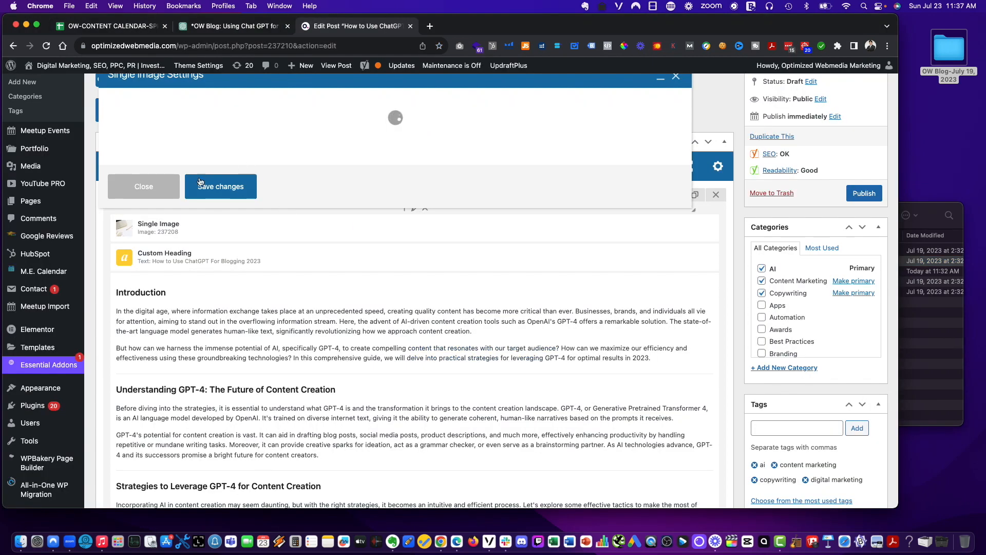
pyautogui.scroll(1, 372, 199)
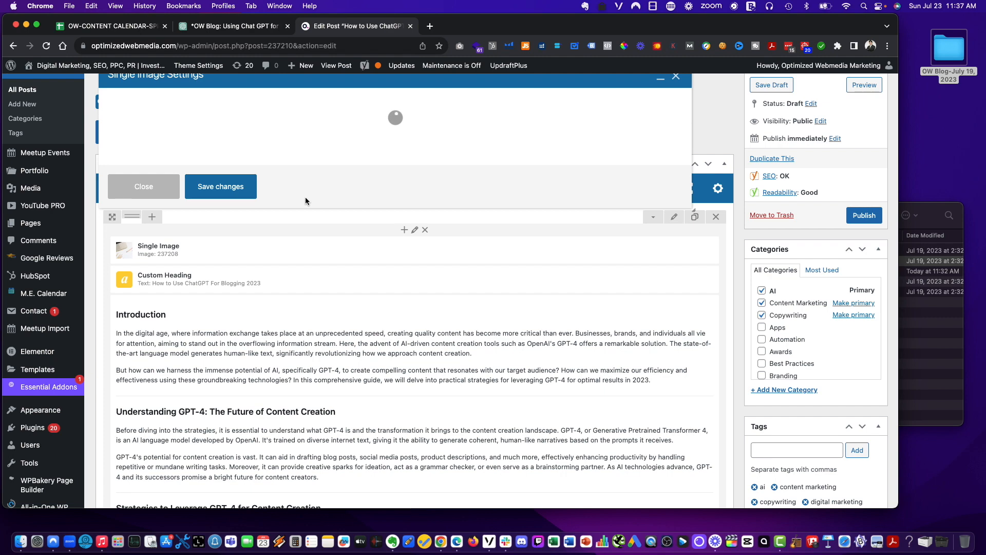
pyautogui.scroll(5, 305, 201)
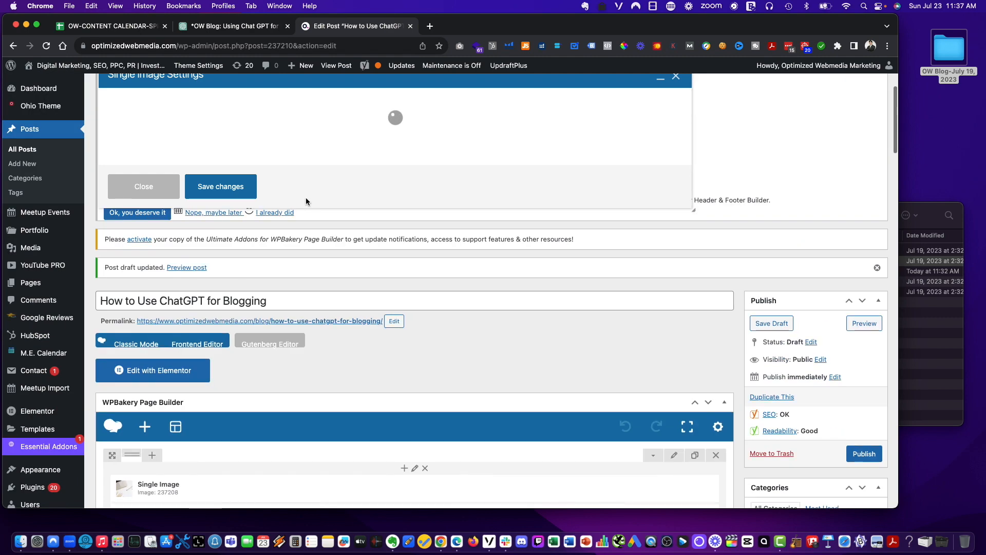
pyautogui.click(176, 191)
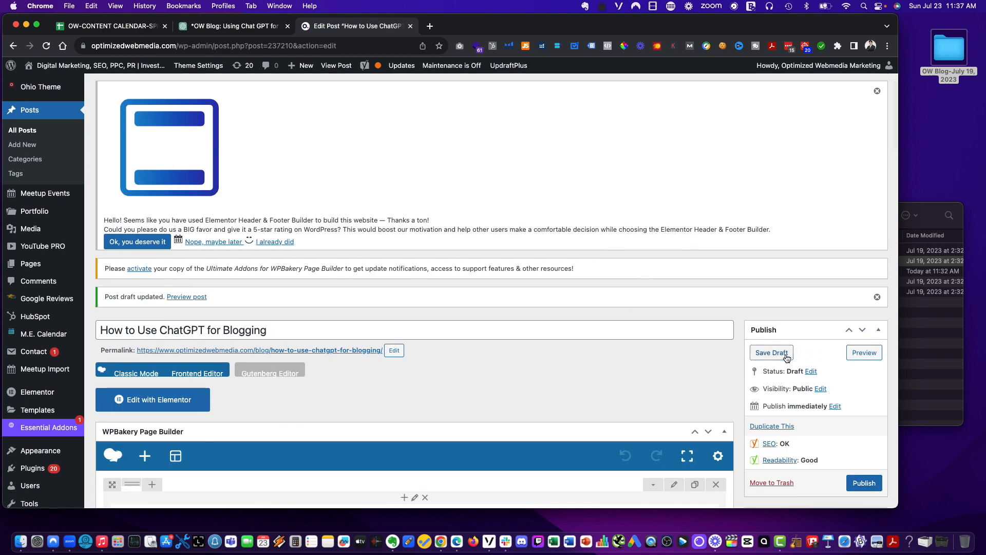
pyautogui.click(786, 353)
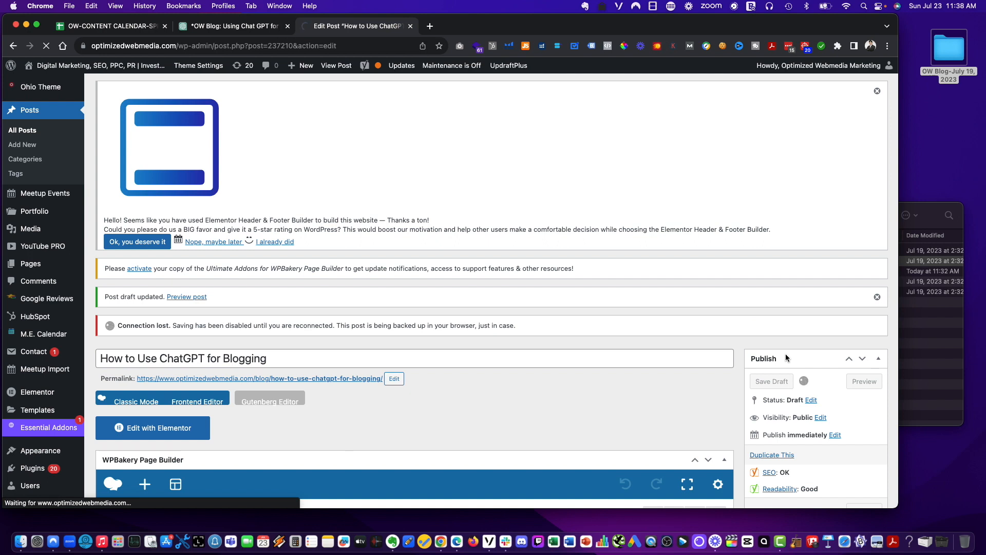
# Open the Single Image element's settings and remove its current image.
pyautogui.scroll(-5, 768, 346)
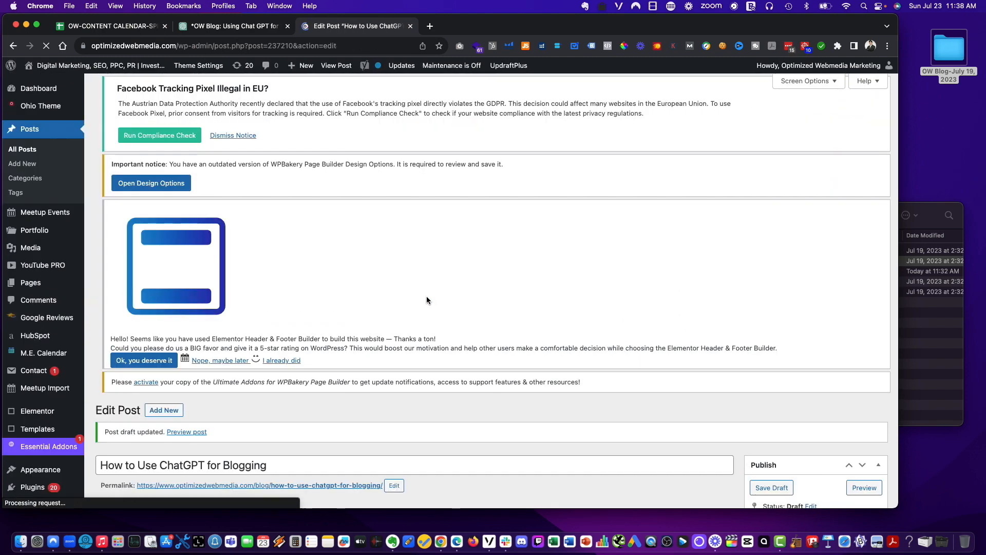
pyautogui.scroll(-5, 414, 308)
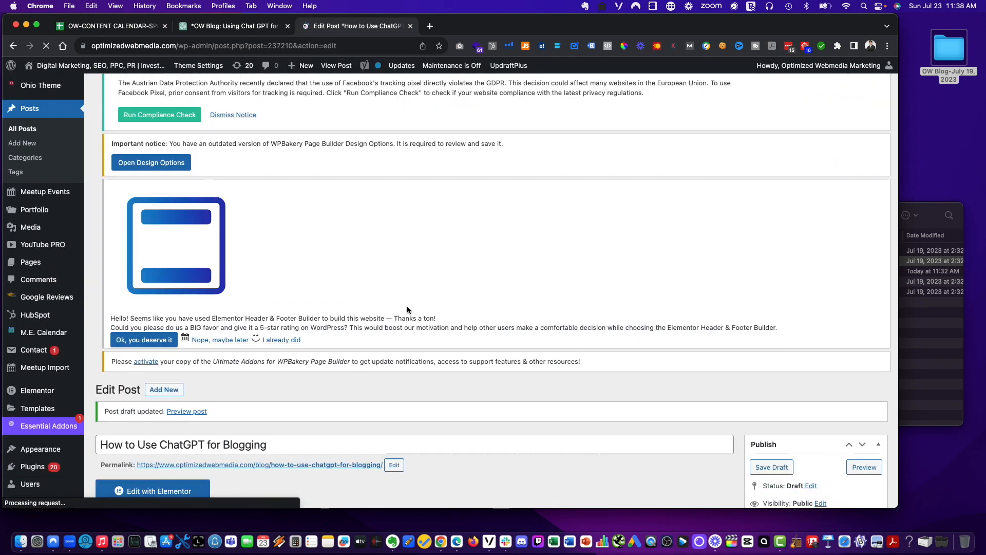
pyautogui.scroll(-5, 416, 341)
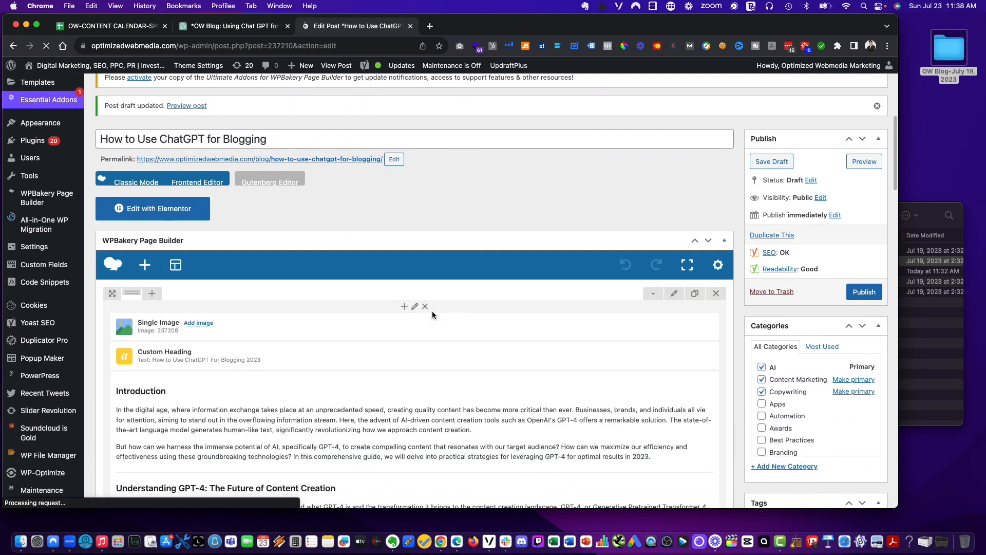
pyautogui.moveTo(406, 326)
pyautogui.click(426, 331)
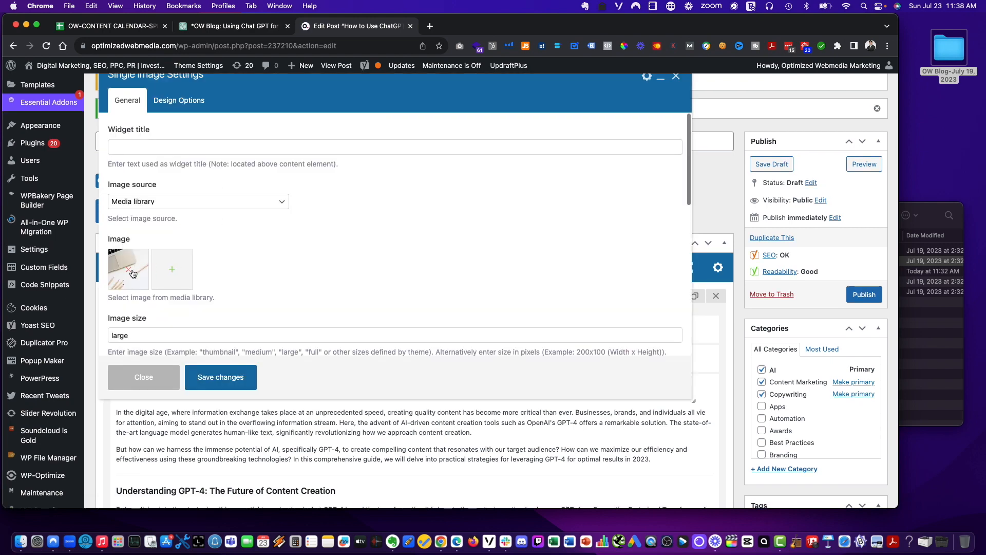
pyautogui.click(132, 273)
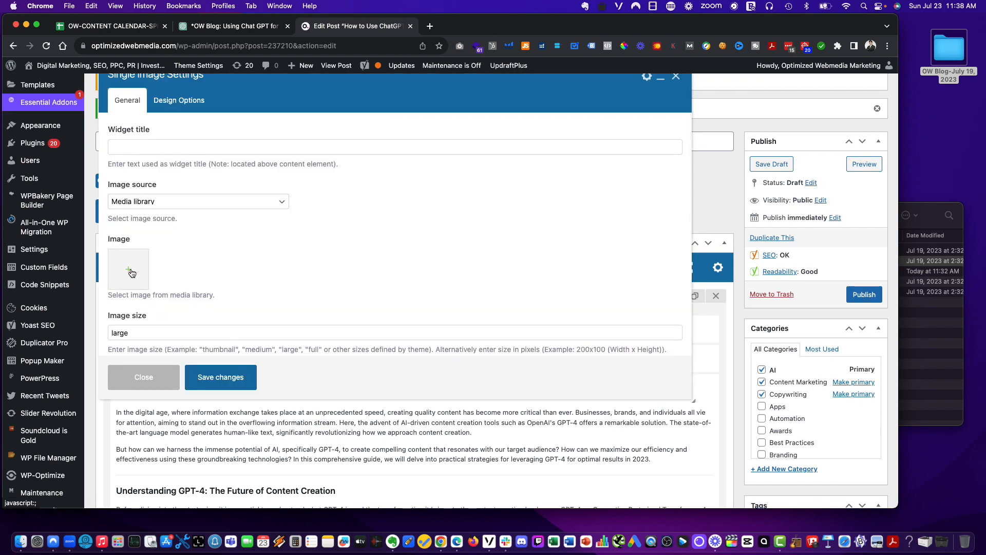
# Upload "ChatGPT for Content Creation- How to write a blog using ChatGPT.jpg" from Finder into the media library for the Single Image element.
pyautogui.click(132, 273)
pyautogui.click(921, 211)
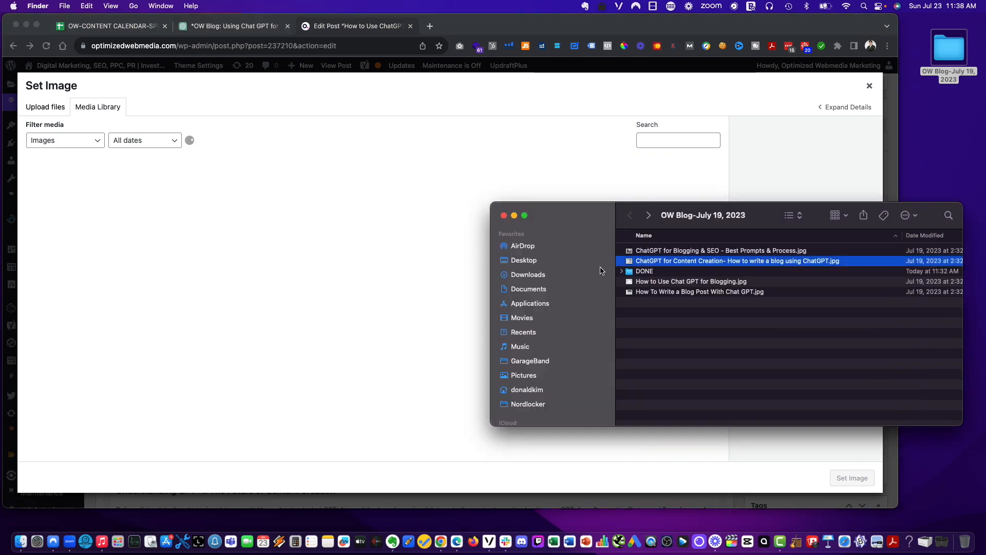
pyautogui.moveTo(644, 262); pyautogui.dragTo(237, 259)
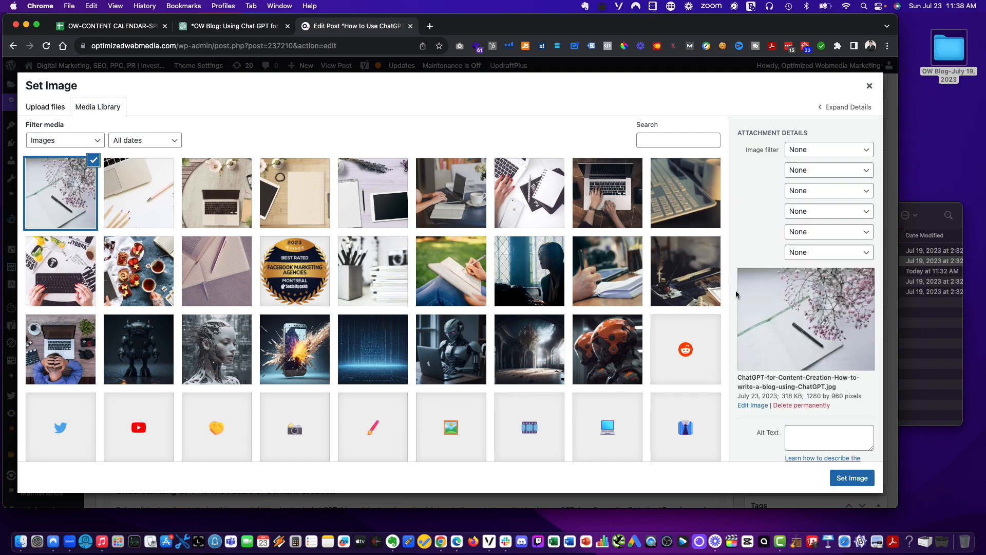
pyautogui.scroll(-4, 795, 330)
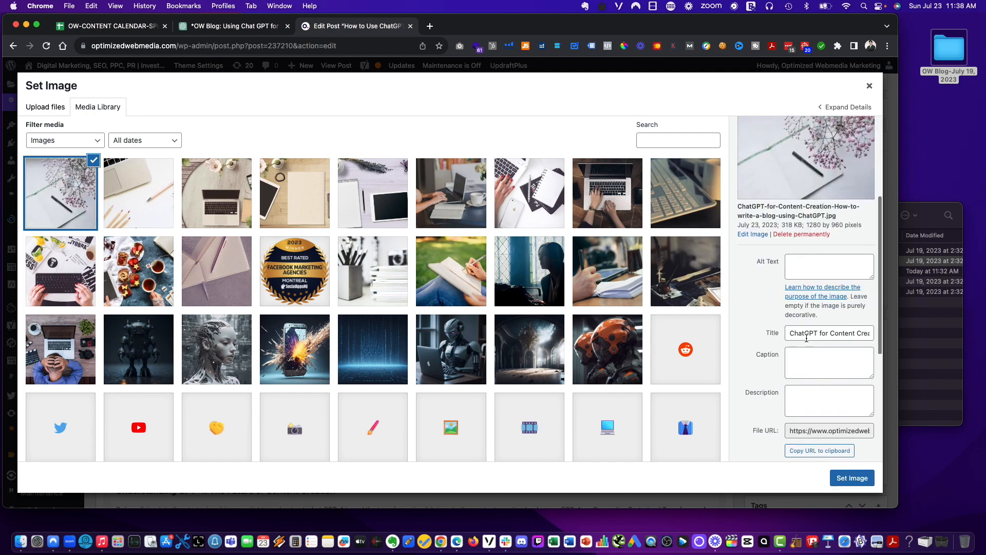
# Copy the selected image's title into its alt text and set it as the single image element's picture.
pyautogui.click(806, 335)
pyautogui.press('super+a')
pyautogui.press('super+c')
pyautogui.click(804, 270)
pyautogui.press('super+v')
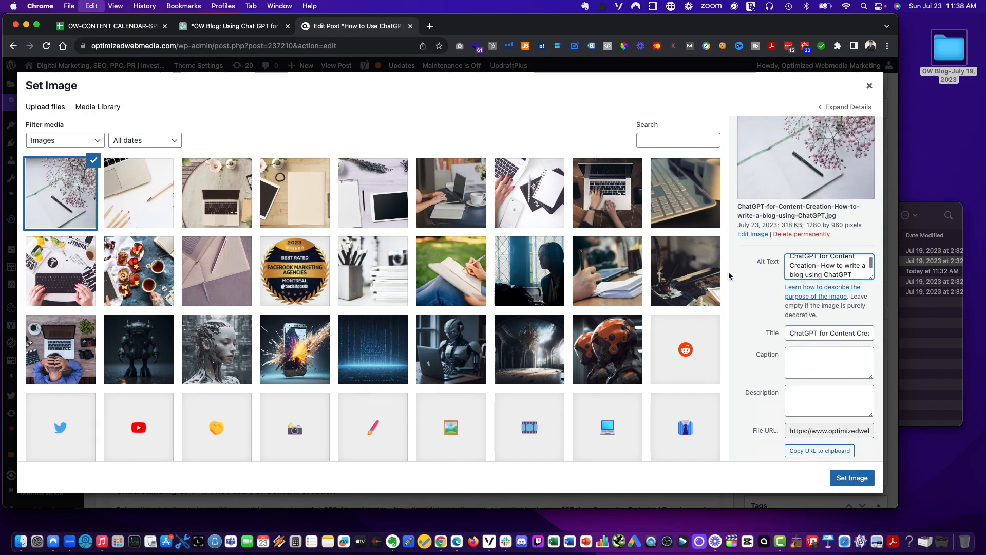
pyautogui.click(852, 478)
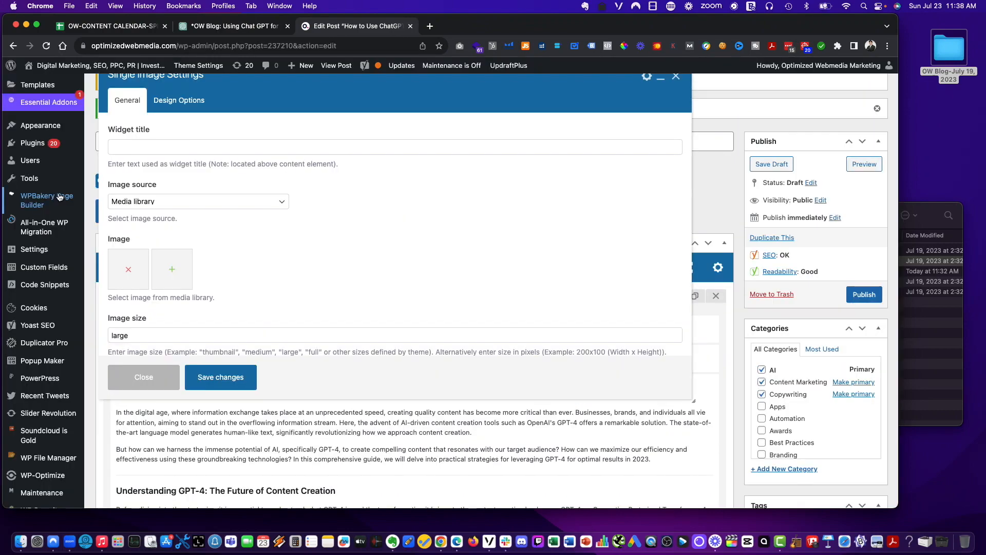
pyautogui.click(60, 194)
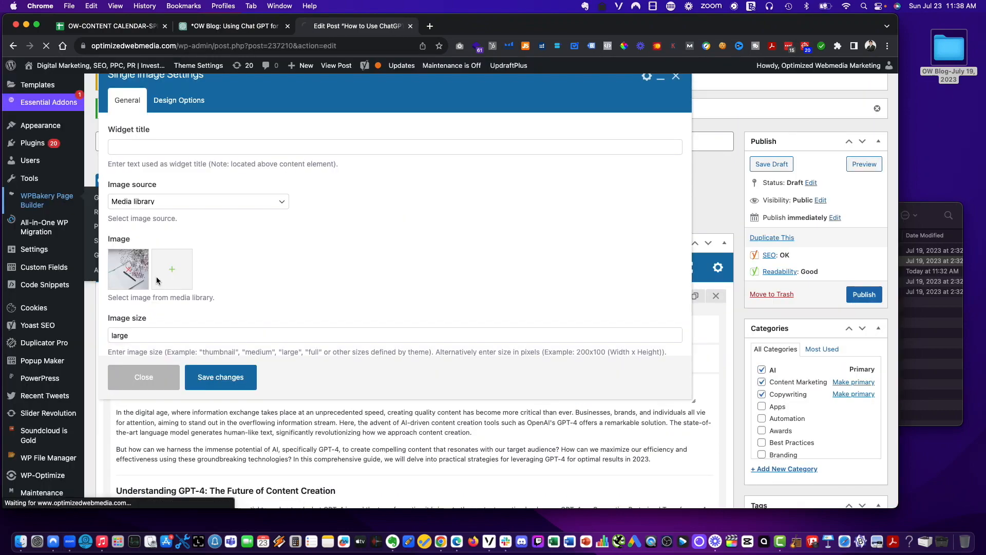
pyautogui.click(217, 375)
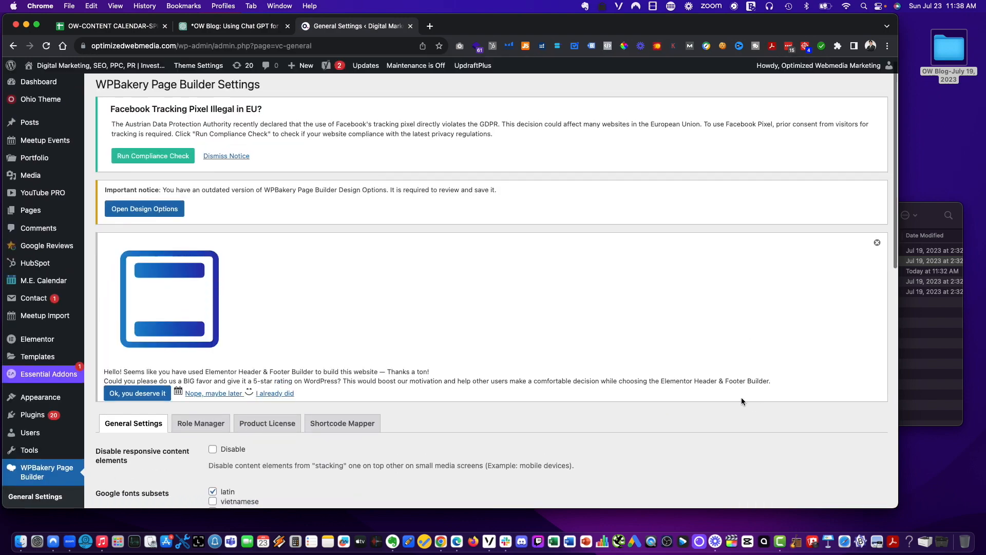
pyautogui.scroll(-15, 550, 373)
pyautogui.scroll(15, 551, 371)
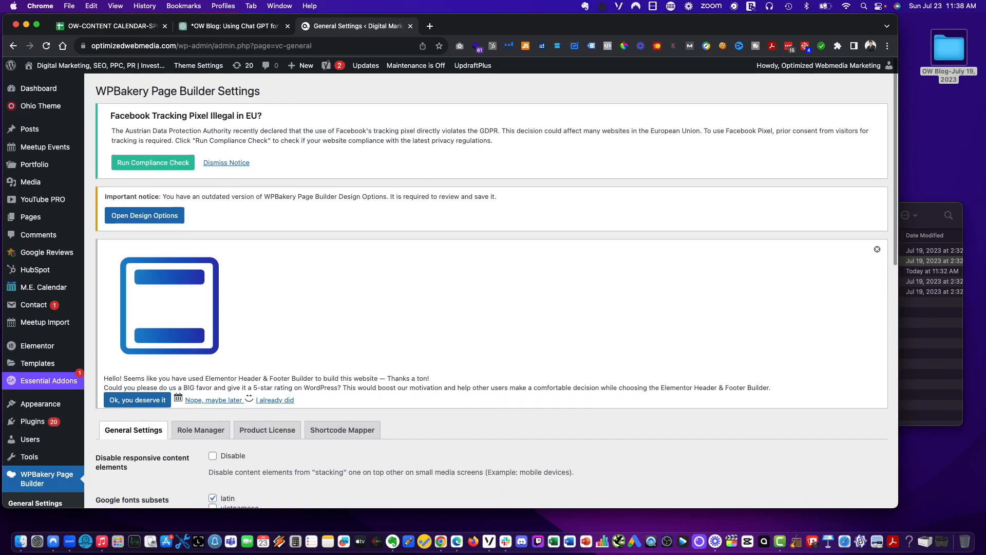
pyautogui.click(14, 46)
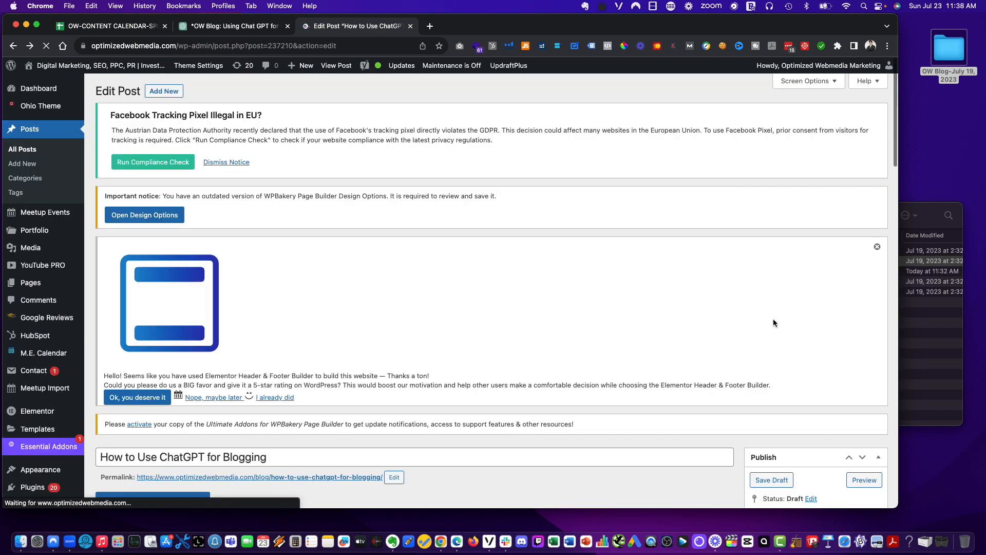
# Replace the post's featured image with ChatGPT-for-Content-Creation-How-to-write-a-blog-using-ChatGPT.jpg from the media library.
pyautogui.scroll(-4, 797, 324)
pyautogui.scroll(-3, 795, 322)
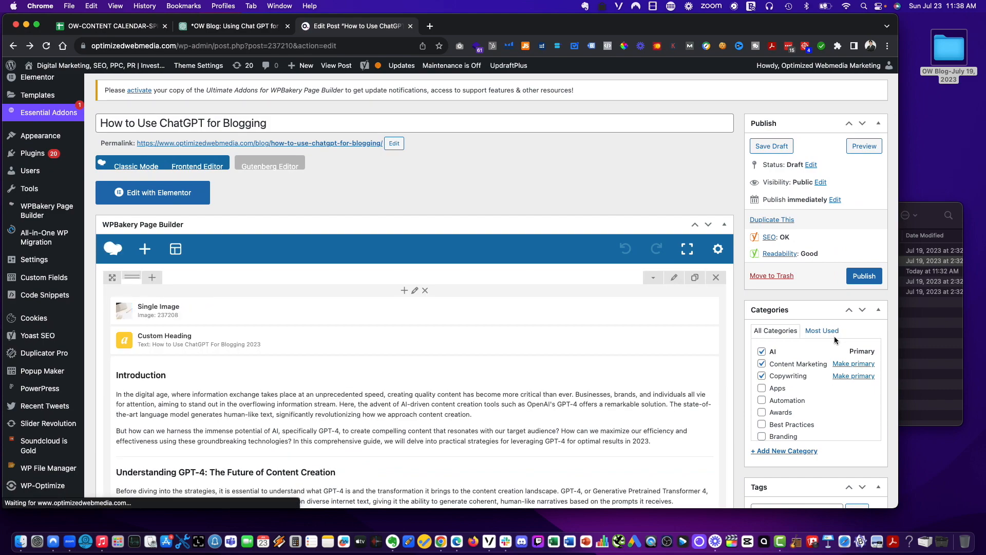
pyautogui.scroll(-10, 833, 341)
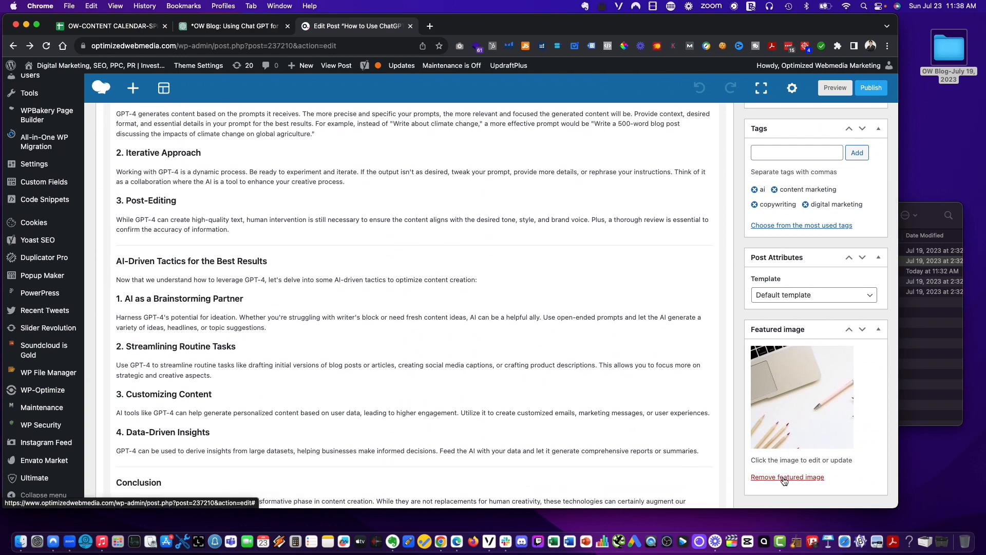
pyautogui.click(784, 477)
pyautogui.click(930, 386)
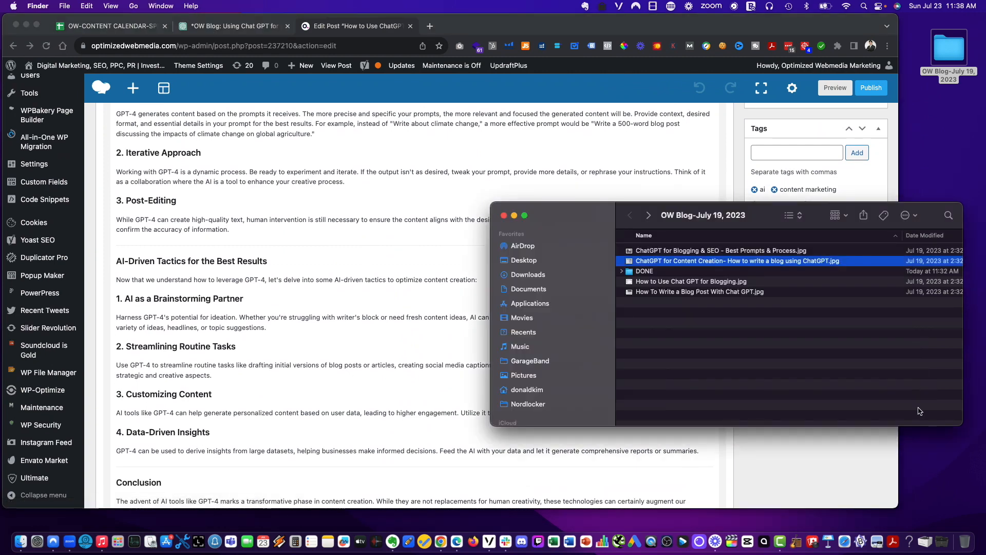
pyautogui.click(867, 432)
pyautogui.click(785, 356)
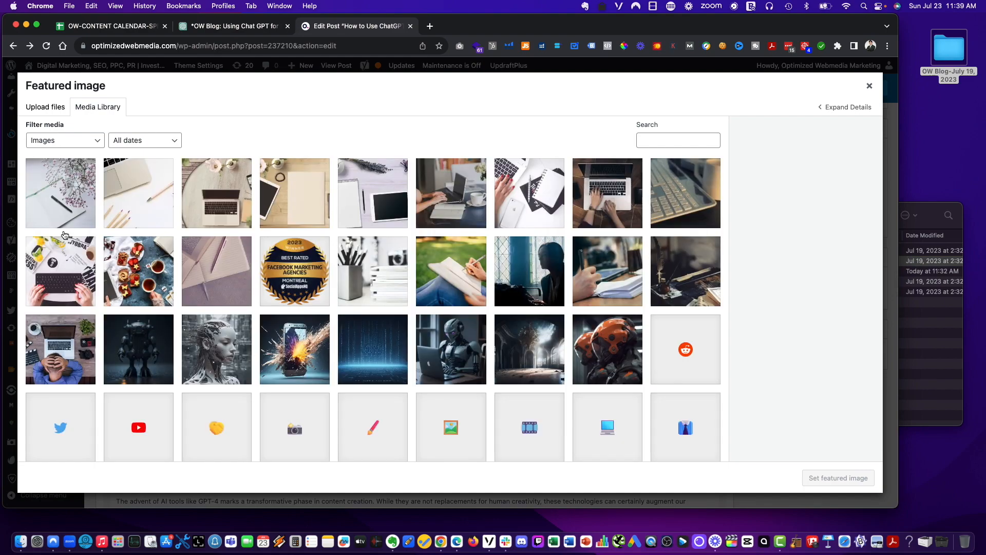
pyautogui.click(31, 212)
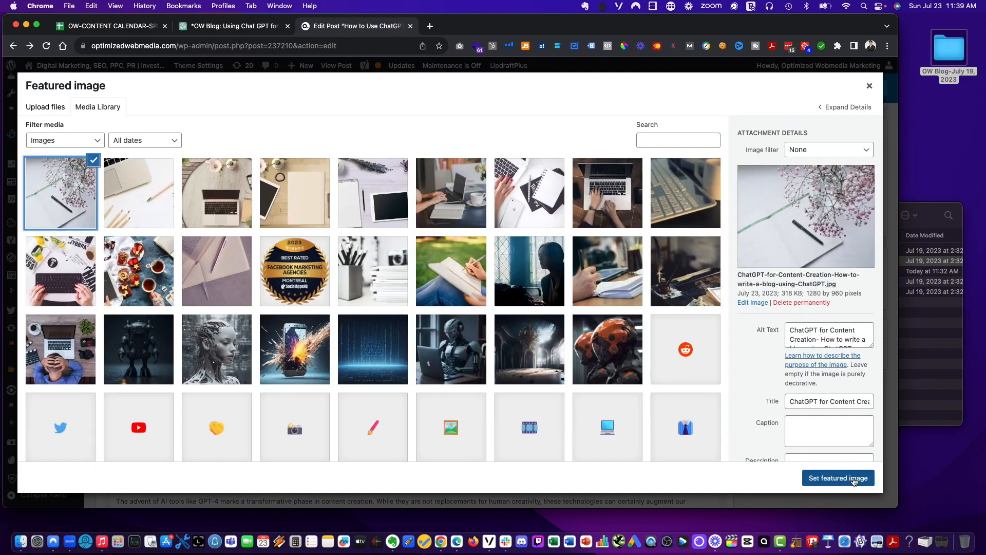
pyautogui.click(838, 478)
# Swap the Single Image element's picture for ChatGPT-for-Content-Creation-How-to-write-a-blog-using-ChatGPT.jpg and save the element.
pyautogui.scroll(15, 331, 291)
pyautogui.scroll(-5, 339, 308)
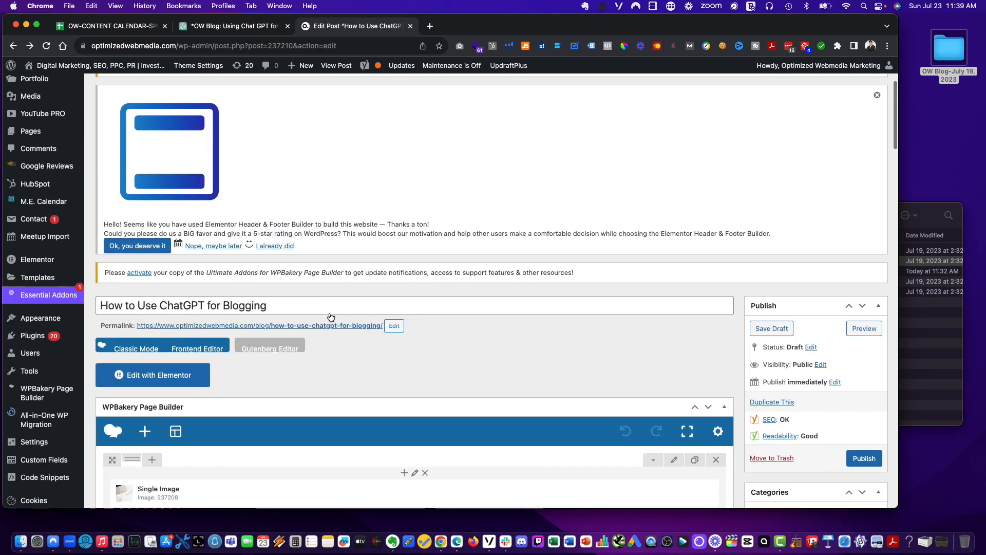
pyautogui.scroll(-2, 348, 340)
pyautogui.click(426, 320)
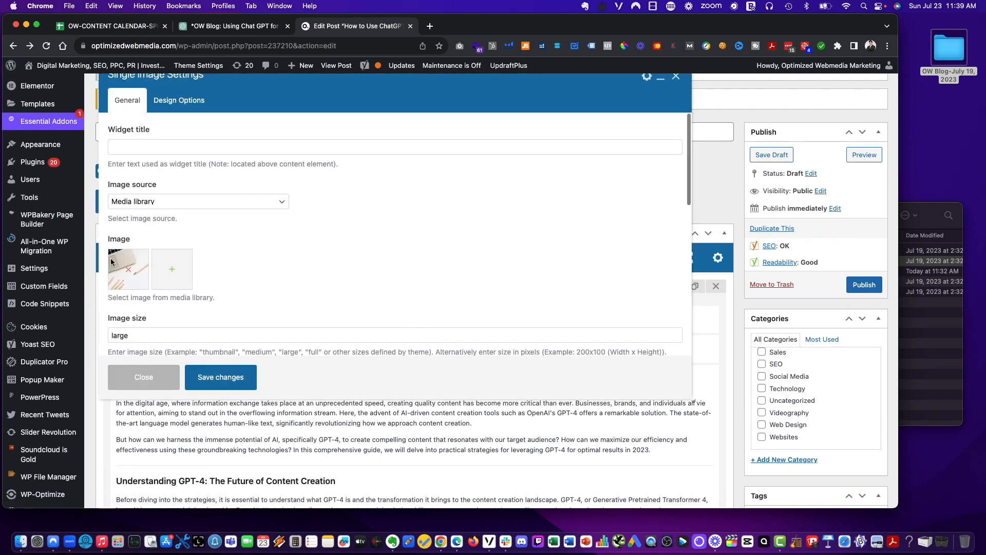
pyautogui.click(125, 272)
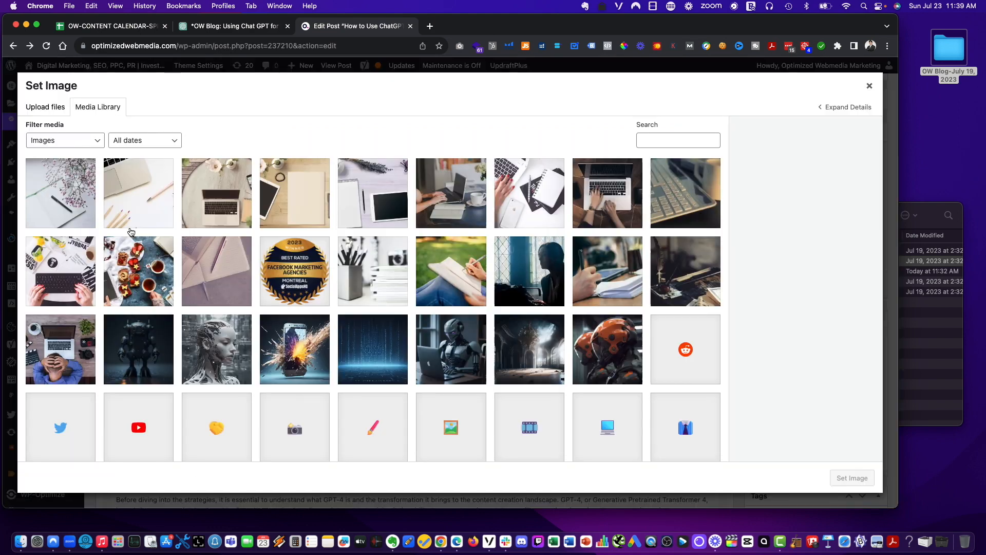
pyautogui.click(841, 477)
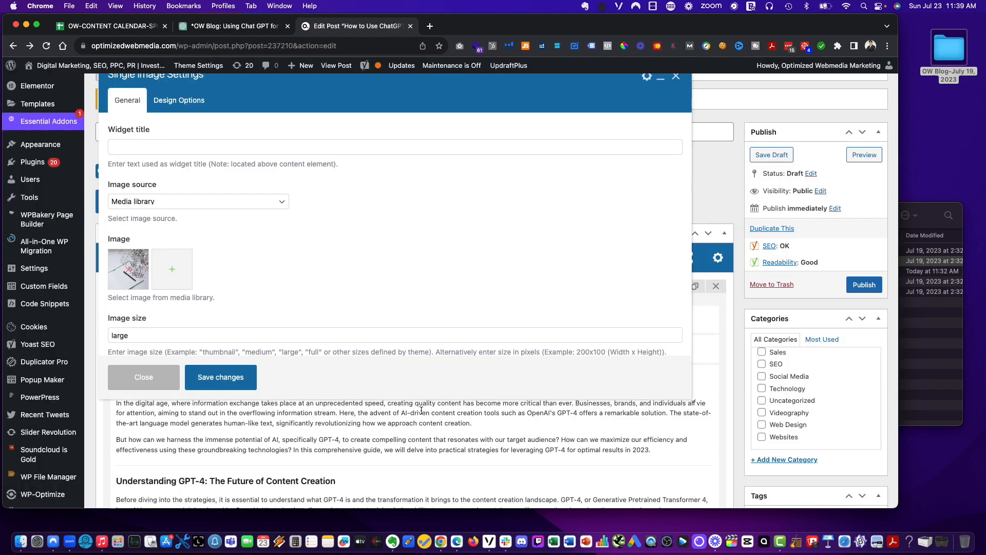
pyautogui.click(211, 371)
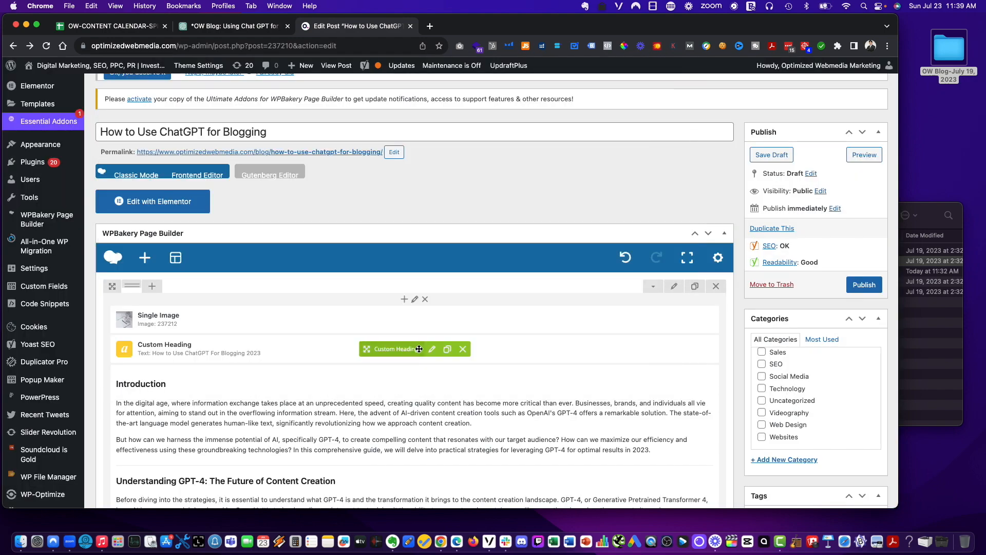
# Set the Custom Heading text to "ChatGPT for Content Creation: How to write a blog using ChatGPT", copied from the content calendar spreadsheet, and save it.
pyautogui.click(424, 354)
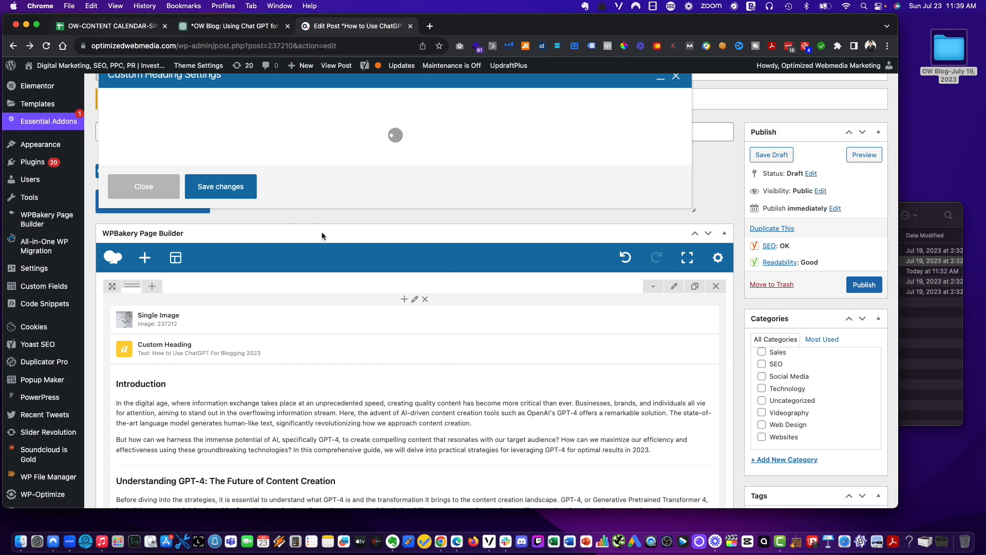
pyautogui.press('super+1')
pyautogui.press('super+c')
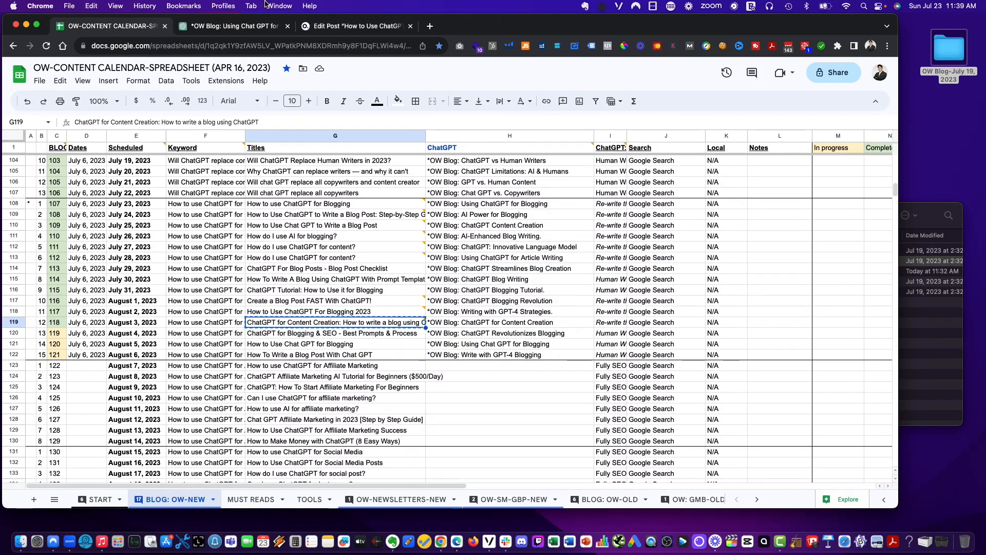
pyautogui.press('super+3')
pyautogui.click(308, 204)
pyautogui.press('super+a')
pyautogui.press('super+v')
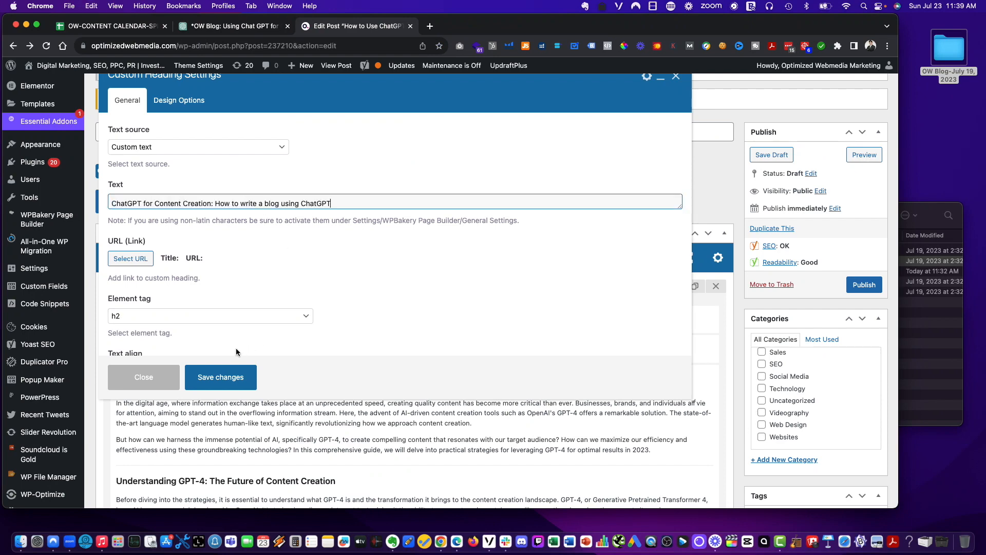
pyautogui.click(226, 376)
# In the ChatGPT conversation, copy the article from the heading "How to Use Chat GPT for Blogging" through the fifth FAQ answer.
pyautogui.click(257, 32)
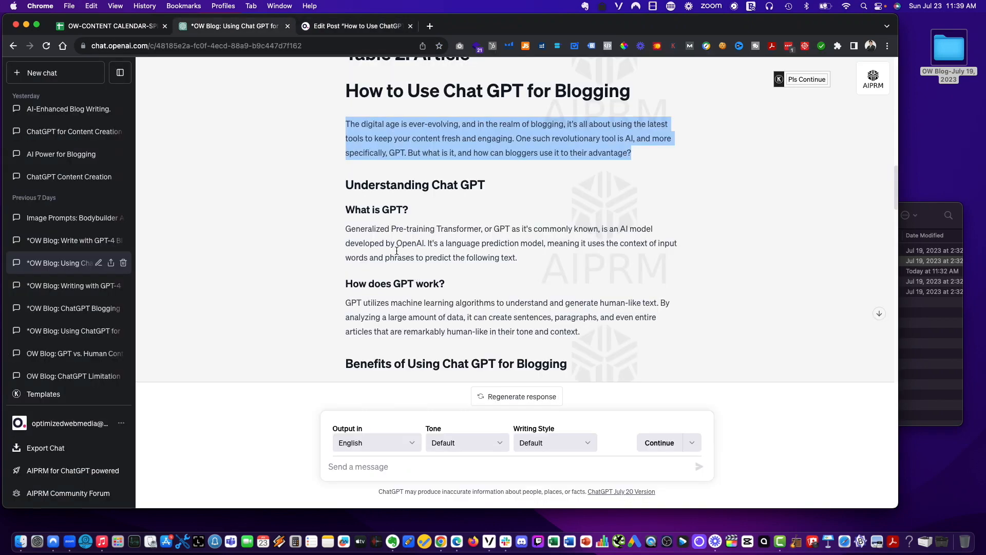
pyautogui.click(349, 162)
pyautogui.scroll(3, 349, 154)
pyautogui.moveTo(345, 216); pyautogui.dragTo(497, 352)
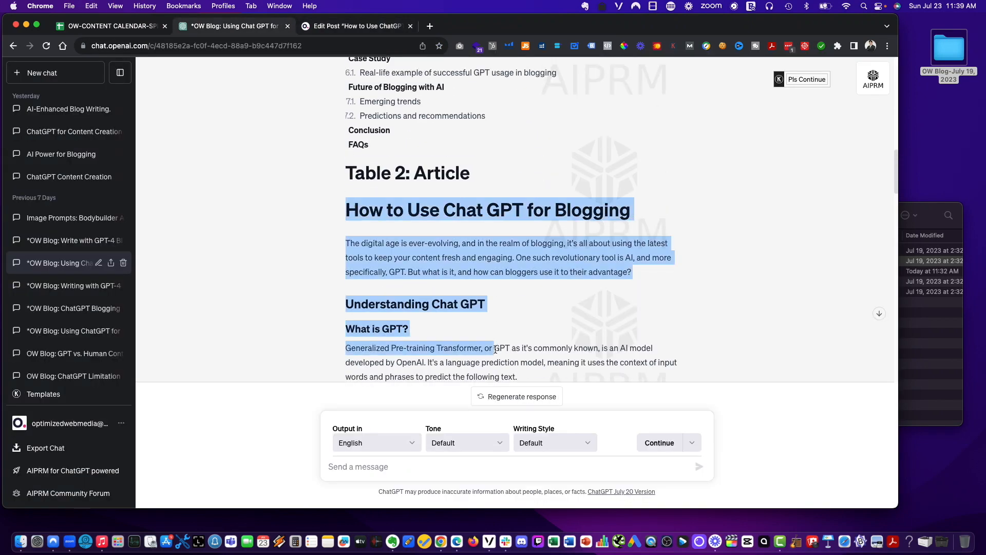
pyautogui.scroll(-20, 497, 352)
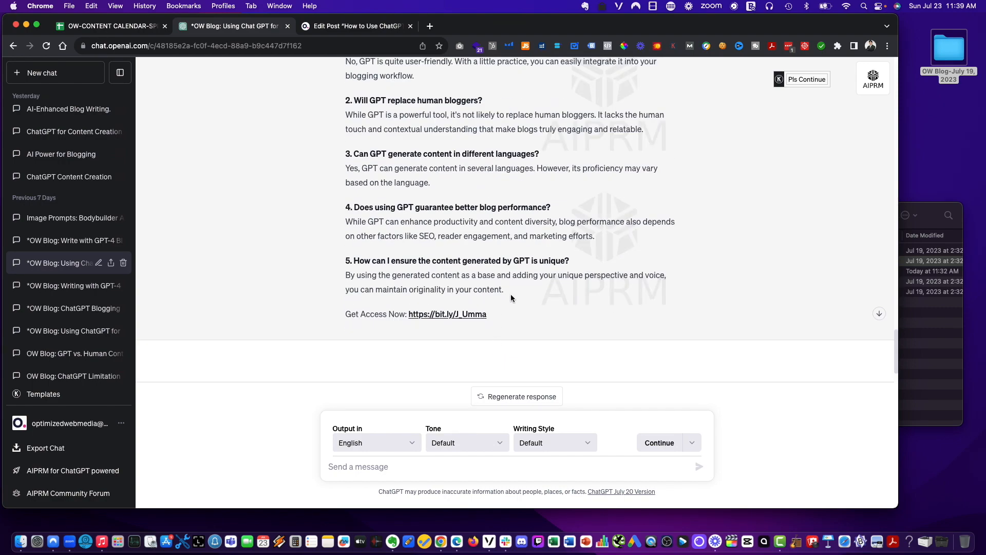
pyautogui.keyDown('shift'); pyautogui.click(522, 289); pyautogui.keyUp('shift')
pyautogui.press('super+c')
# Back in the WordPress post, replace the text block's article above the Contact Us section with the copied article.
pyautogui.click(335, 30)
pyautogui.scroll(-3, 360, 323)
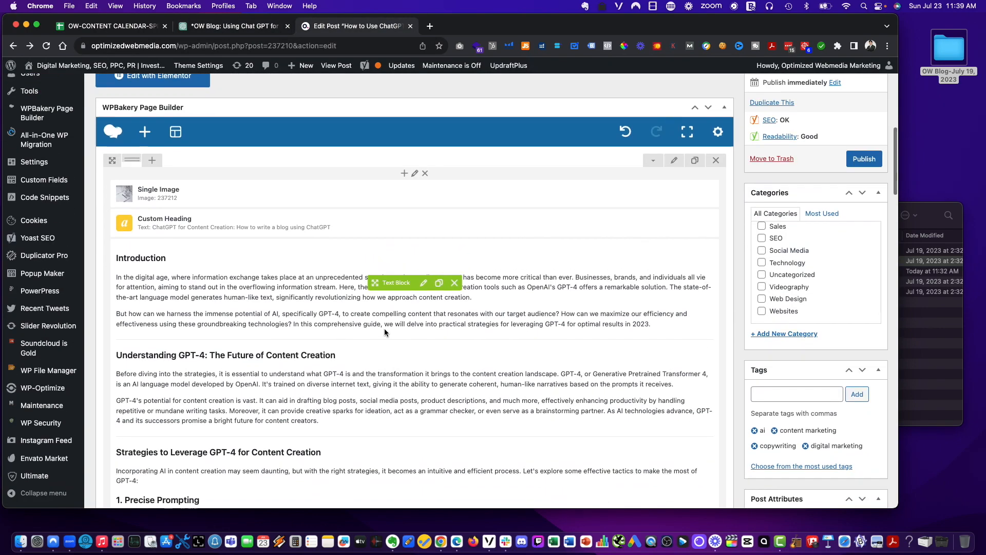
pyautogui.click(424, 283)
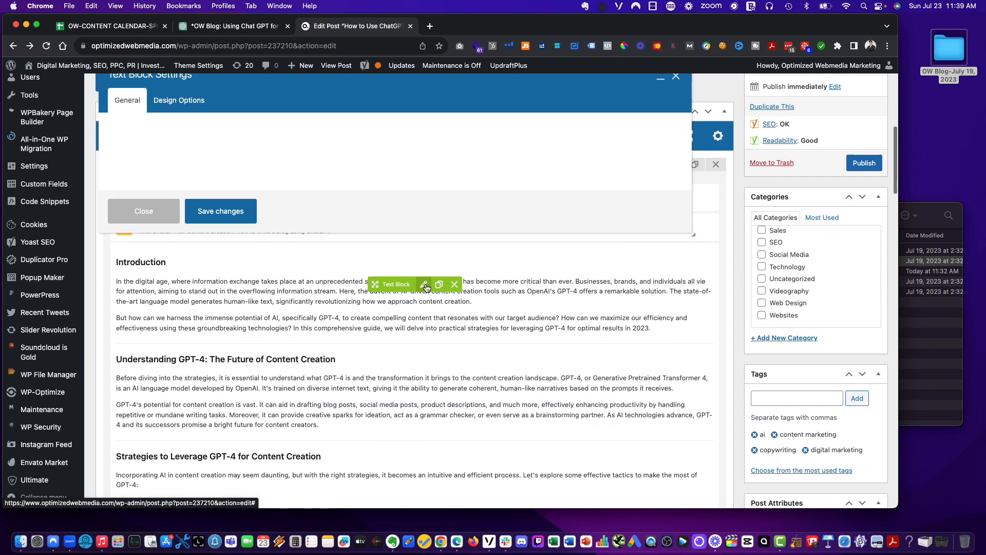
pyautogui.scroll(-20, 236, 294)
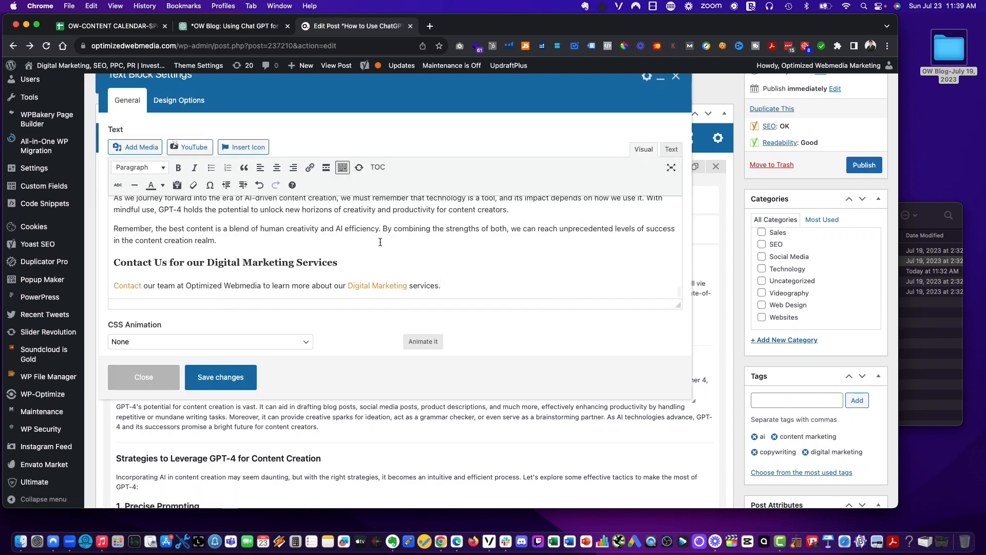
pyautogui.moveTo(283, 239); pyautogui.dragTo(95, 110)
pyautogui.press('super+v')
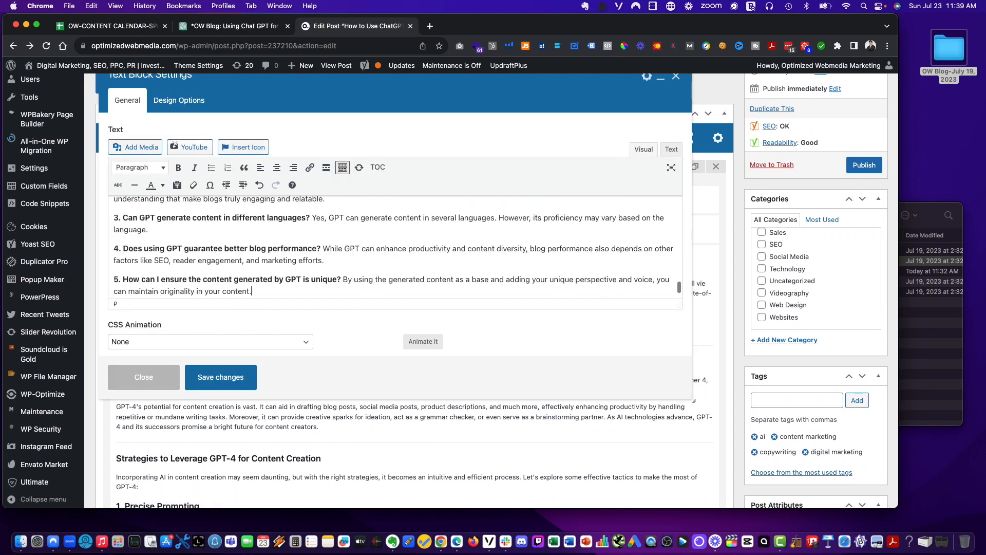
# Delete the title "How to Use Chat GPT for Blogging" at the start of the pasted article, including its empty line.
pyautogui.scroll(20, 238, 214)
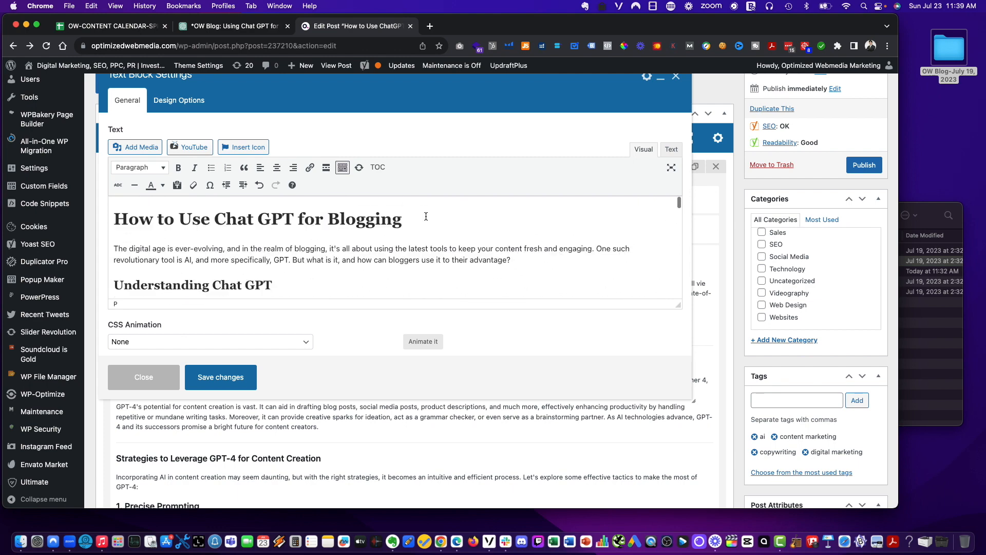
pyautogui.moveTo(426, 216); pyautogui.dragTo(109, 219)
pyautogui.press('BackSpace')
pyautogui.press('BackSpace')
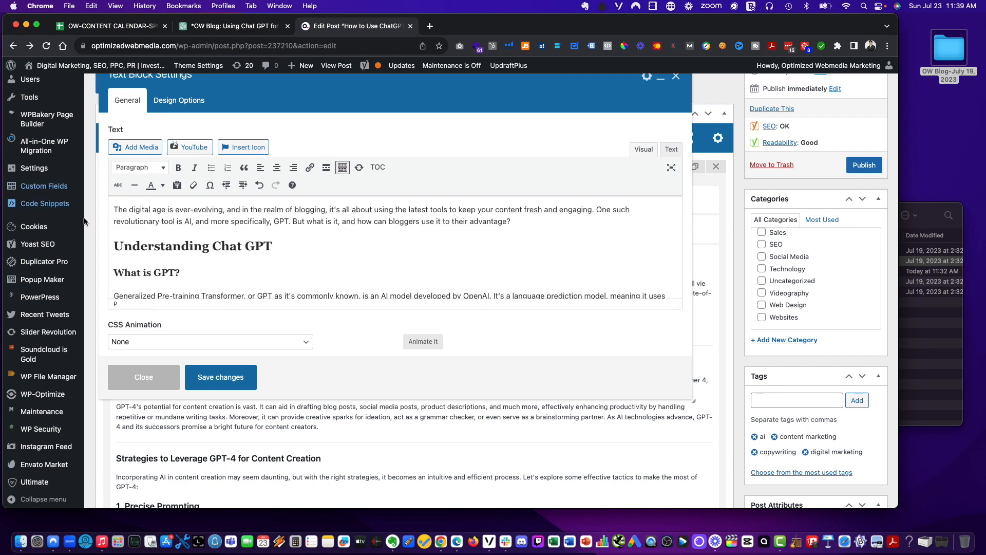
# Change the headings "Understanding Chat GPT" and "Benefits of Using Chat GPT for Blogging" to Heading 3.
pyautogui.click(150, 246)
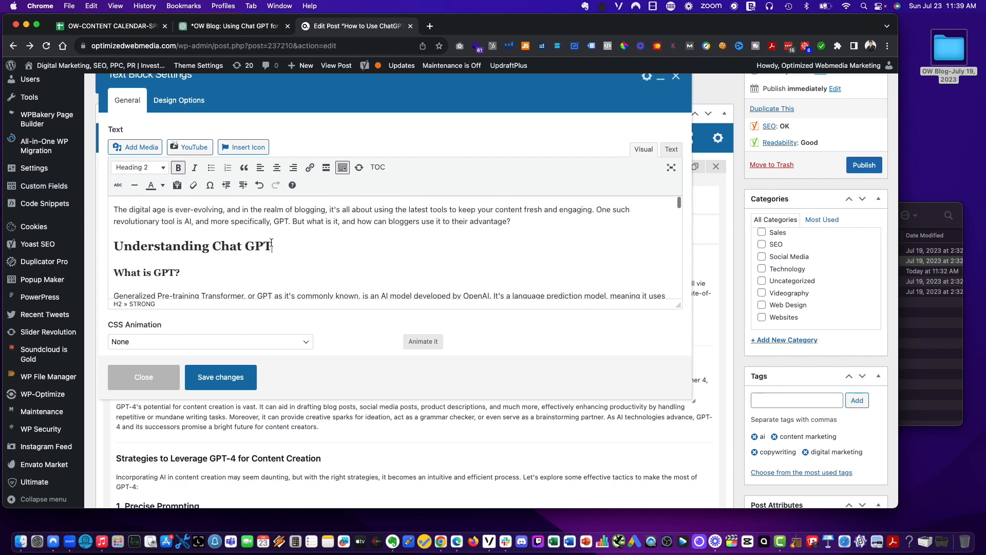
pyautogui.moveTo(272, 246); pyautogui.dragTo(41, 244)
pyautogui.click(149, 168)
pyautogui.click(148, 244)
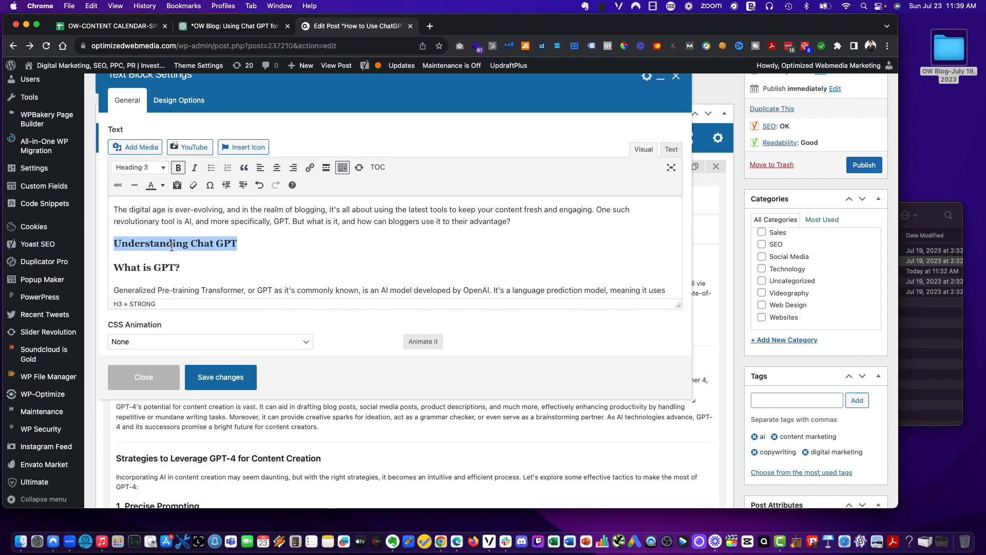
pyautogui.scroll(-5, 413, 247)
pyautogui.moveTo(414, 265); pyautogui.dragTo(113, 265)
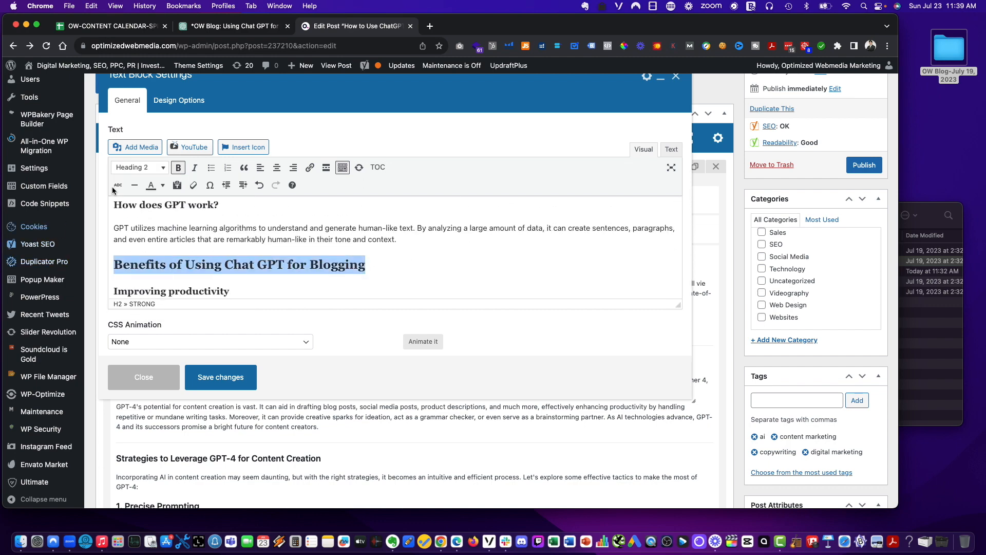
pyautogui.click(138, 167)
pyautogui.click(149, 267)
# Format the section headings "How to Use Chat GPT for Blogging" and "Potential Pitfalls and How to Avoid Them" as Heading 3.
pyautogui.scroll(-3, 210, 252)
pyautogui.scroll(-5, 211, 253)
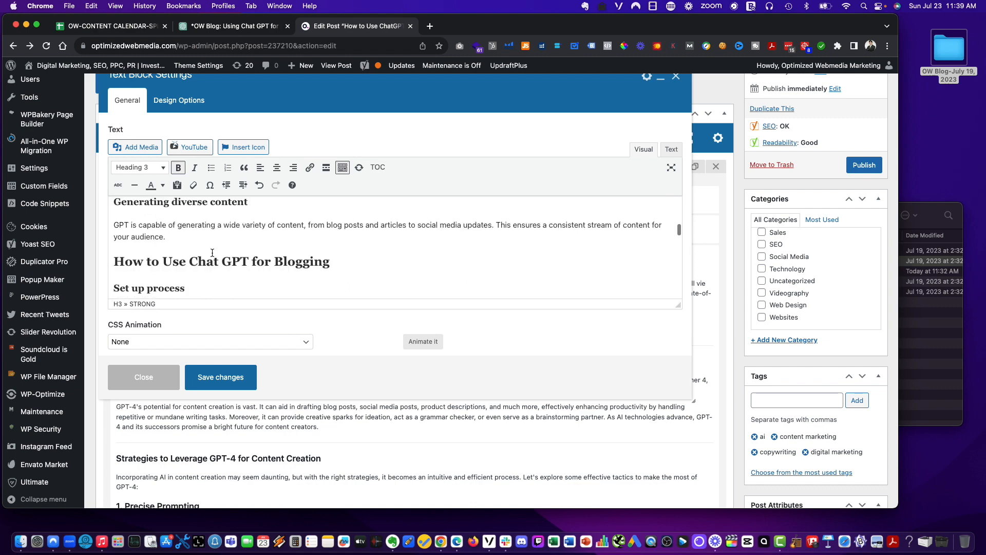
pyautogui.moveTo(333, 221); pyautogui.dragTo(94, 222)
pyautogui.click(138, 170)
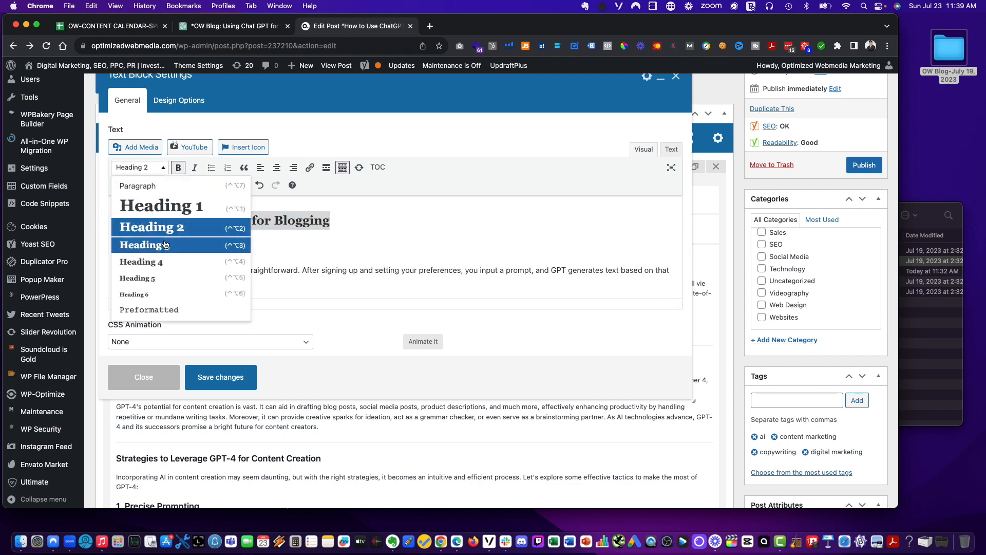
pyautogui.click(187, 227)
pyautogui.scroll(-5, 390, 246)
pyautogui.moveTo(377, 247); pyautogui.dragTo(2, 238)
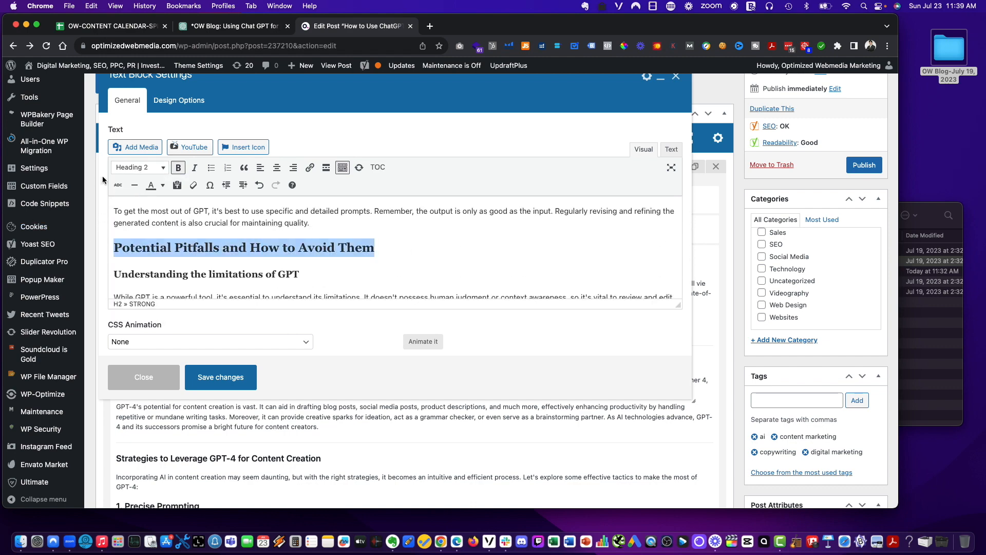
pyautogui.click(139, 167)
pyautogui.click(183, 246)
pyautogui.scroll(-5, 186, 245)
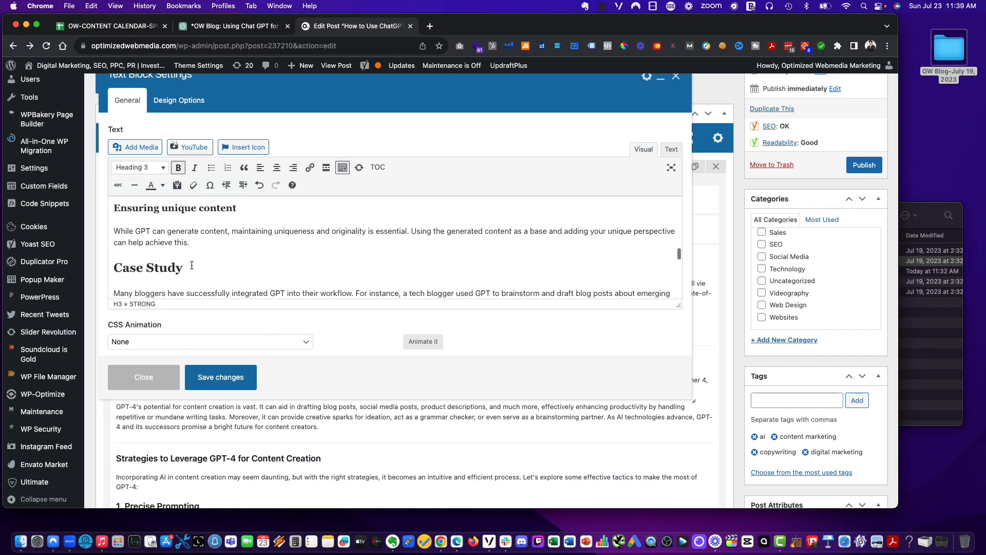
# Change the "Case Study" heading and the section heading ending in "with AI" above "Emerging trends" to Heading 3.
pyautogui.moveTo(191, 269); pyautogui.dragTo(111, 268)
pyautogui.click(139, 168)
pyautogui.click(169, 245)
pyautogui.scroll(-5, 205, 246)
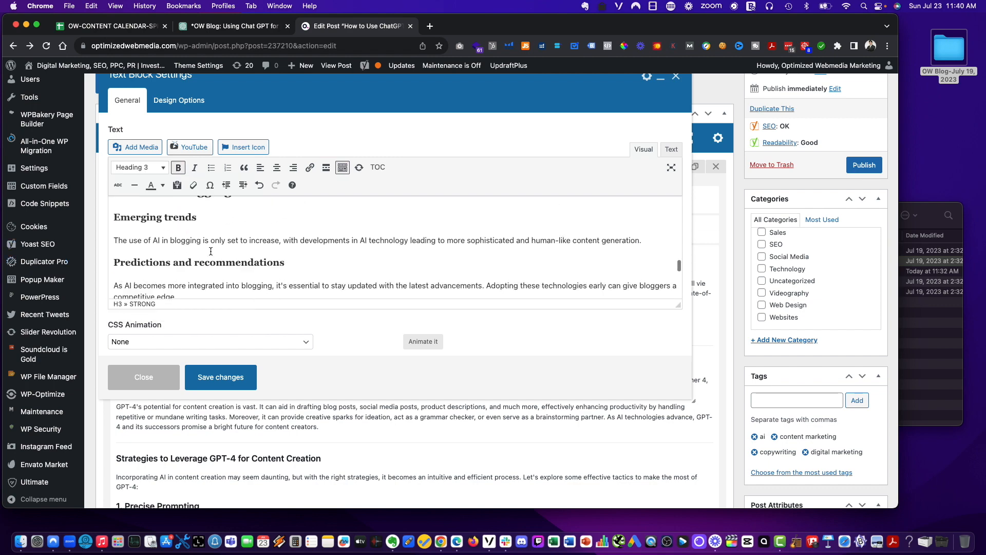
pyautogui.scroll(1, 206, 247)
pyautogui.moveTo(281, 221); pyautogui.dragTo(112, 221)
pyautogui.click(132, 171)
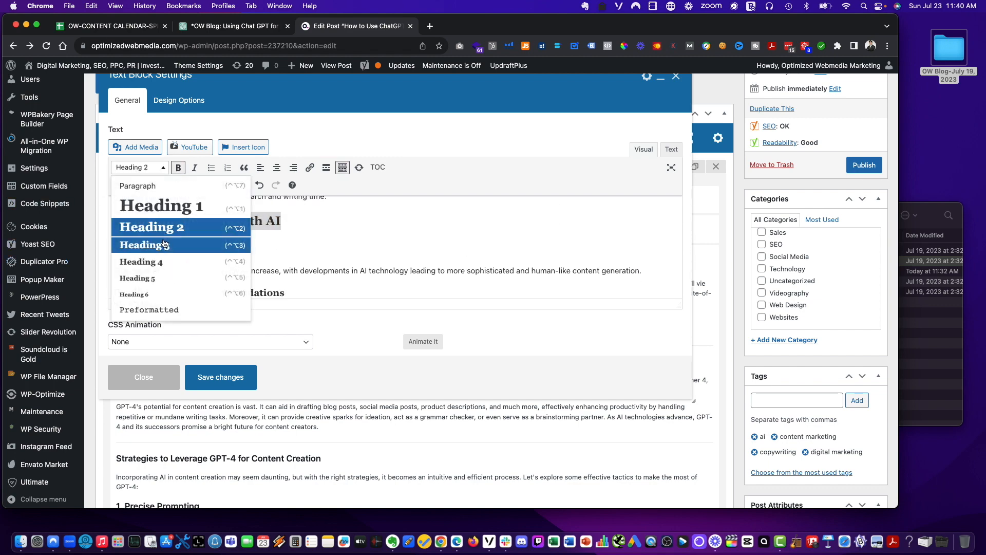
pyautogui.click(170, 245)
# Format the "Conclusion" heading as Heading 3 and save the text block's changes.
pyautogui.scroll(-5, 205, 247)
pyautogui.moveTo(186, 246); pyautogui.dragTo(75, 226)
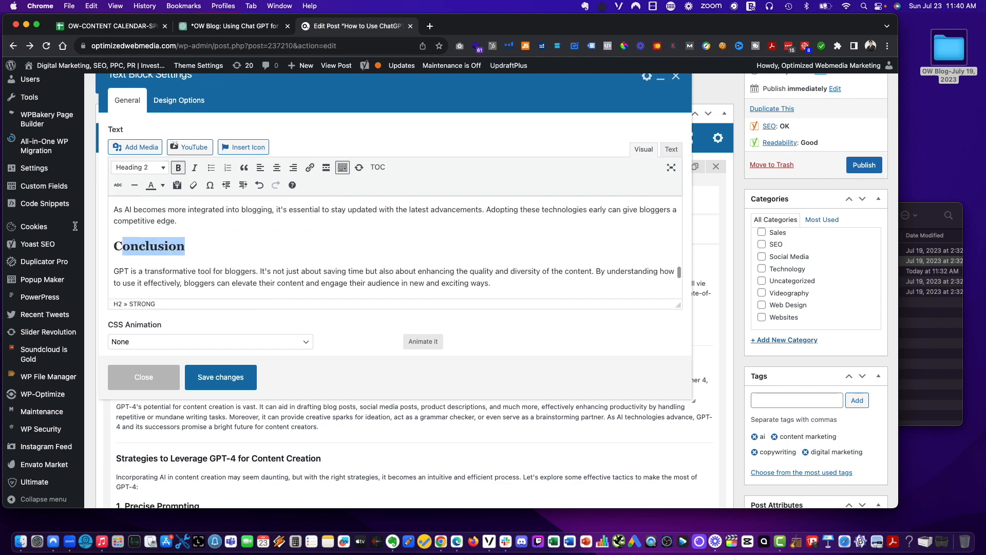
pyautogui.click(139, 167)
pyautogui.click(154, 245)
pyautogui.scroll(-10, 146, 235)
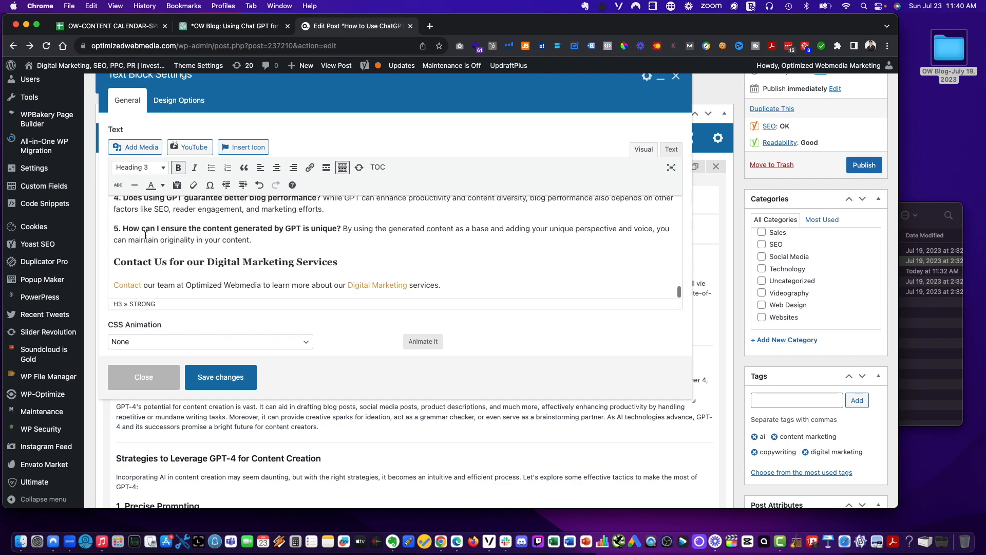
pyautogui.click(210, 372)
# Save the "How to Use ChatGPT for Blogging" post as a draft.
pyautogui.scroll(3, 804, 176)
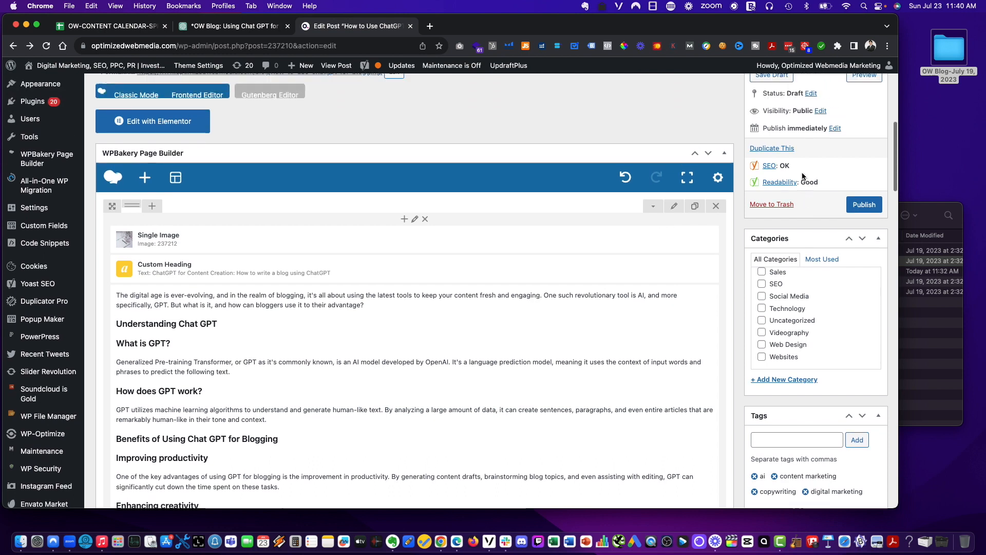
pyautogui.scroll(2, 804, 176)
pyautogui.click(788, 127)
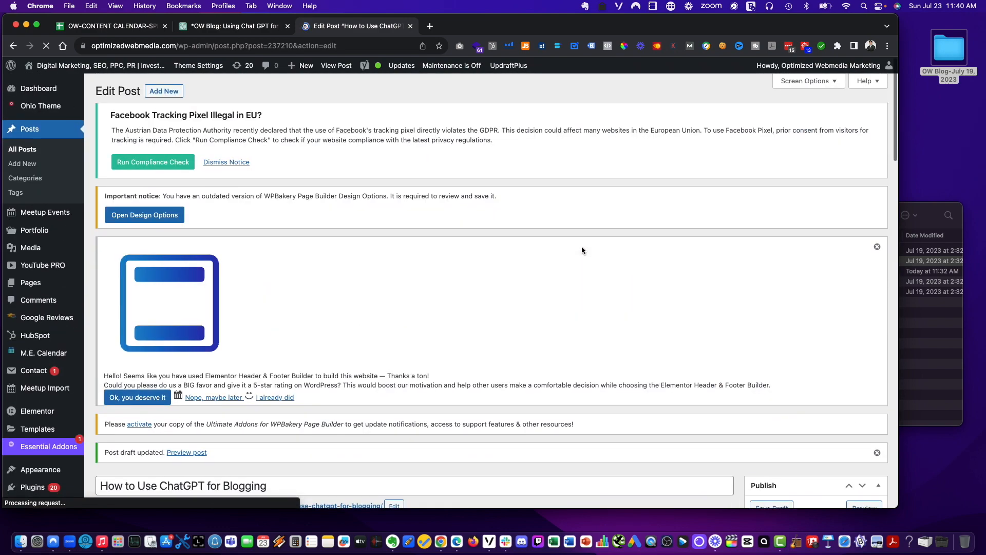
# Set the post's publish date to August 3, 2023 at 6:00.
pyautogui.scroll(-5, 582, 247)
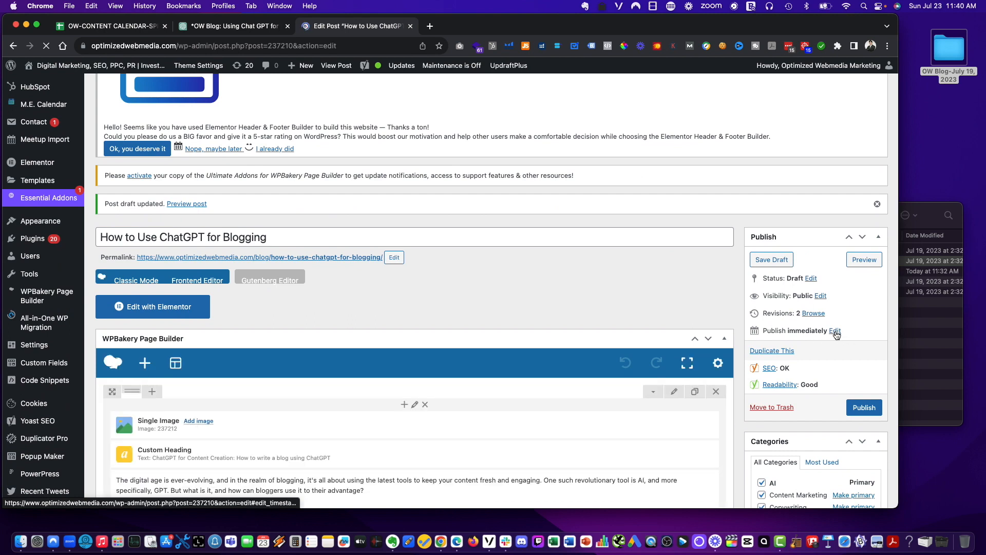
pyautogui.click(835, 333)
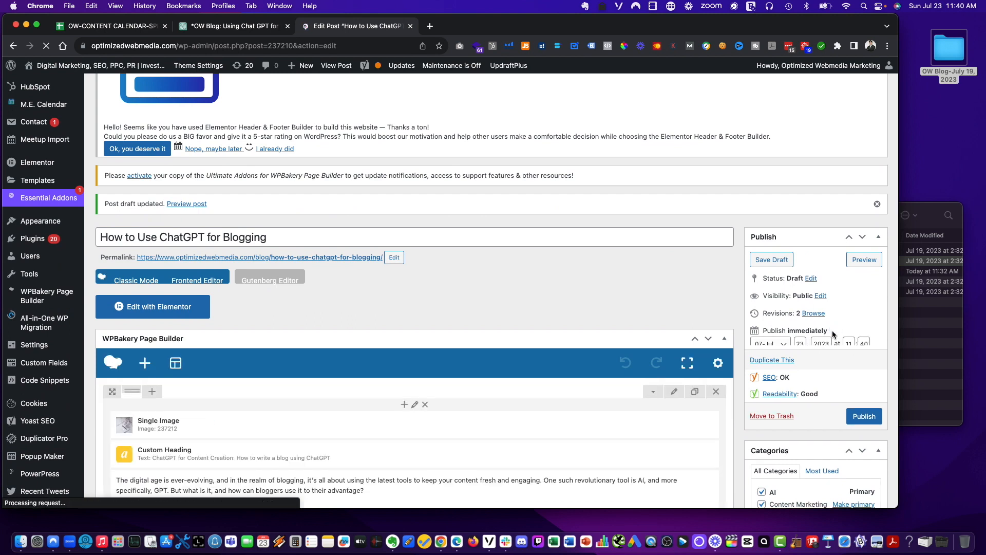
pyautogui.click(769, 346)
pyautogui.click(769, 357)
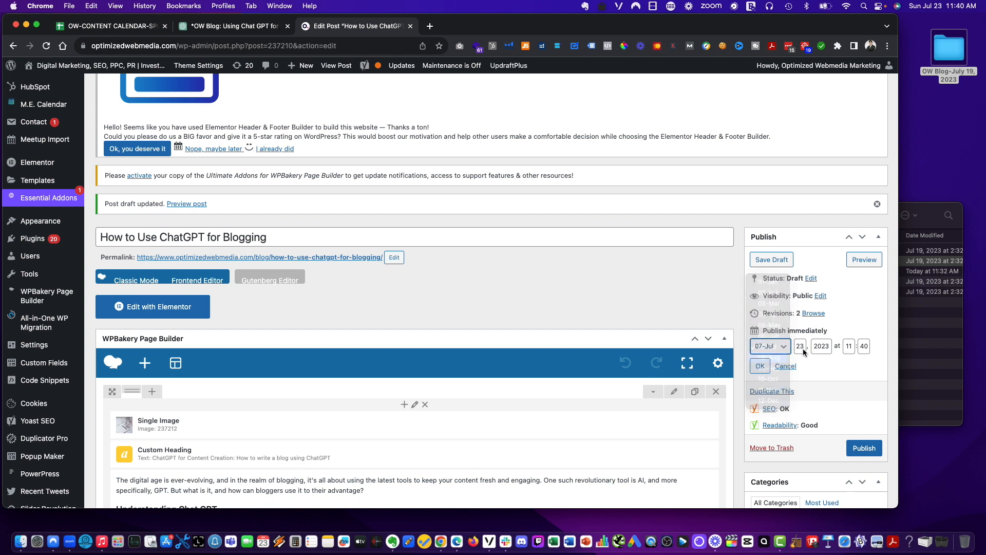
pyautogui.click(802, 347)
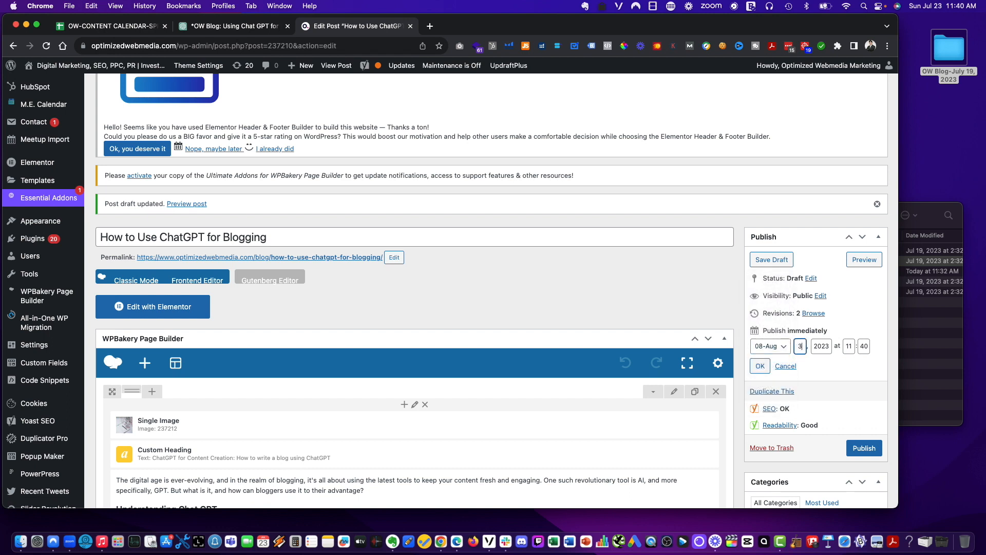
pyautogui.press('Tab')
pyautogui.press('Tab')
pyautogui.write('6')
pyautogui.press('Tab')
pyautogui.write('00')
# Check the scheduled date in the content calendar, confirm the publish date in WordPress and schedule the post.
pyautogui.click(95, 25)
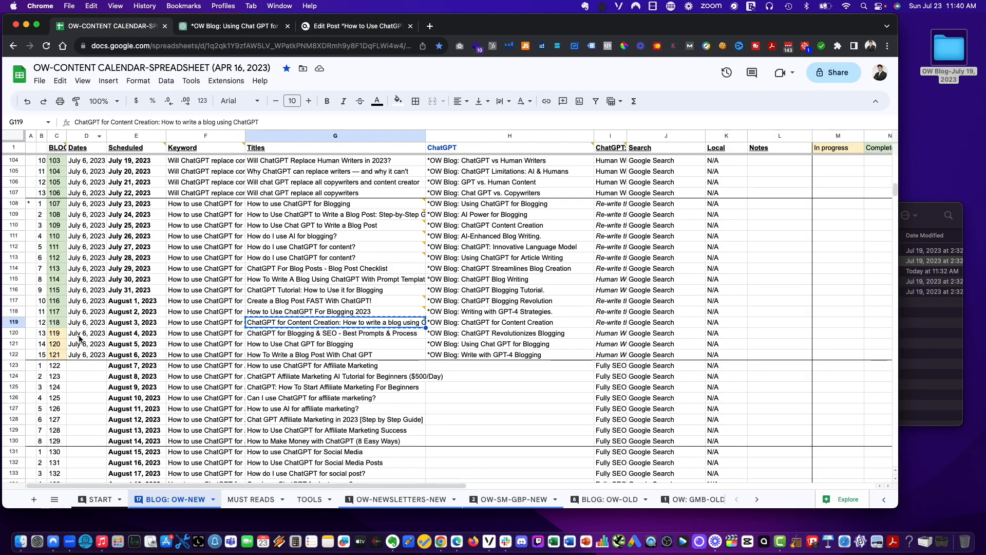
pyautogui.click(328, 27)
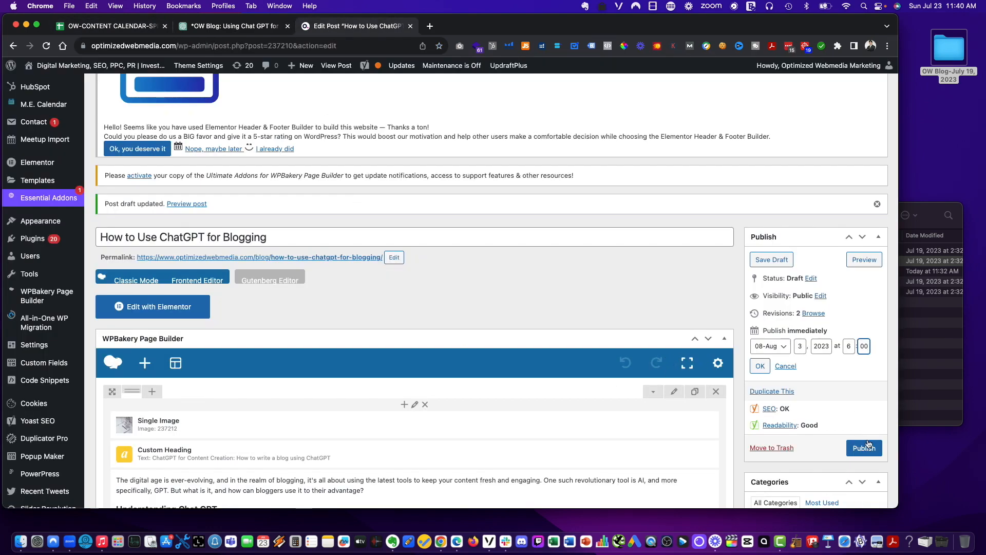
pyautogui.click(760, 365)
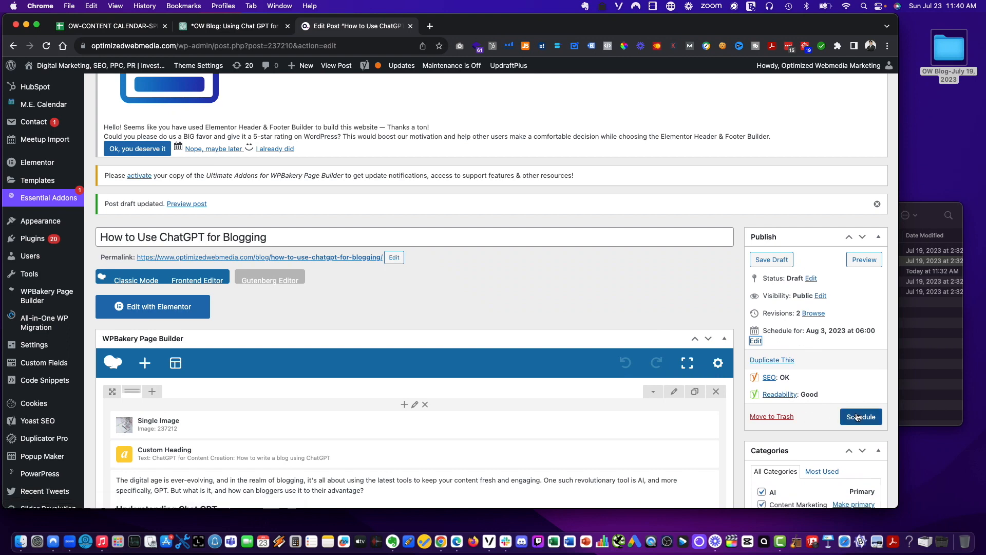
pyautogui.click(856, 417)
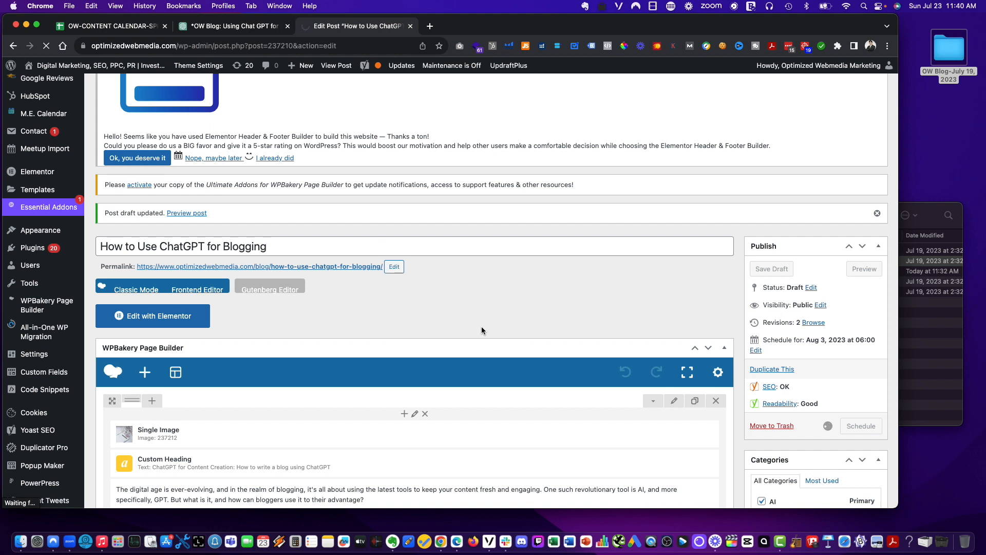
# Duplicate the scheduled "How to Use ChatGPT for Blogging" post.
pyautogui.scroll(-1, 539, 316)
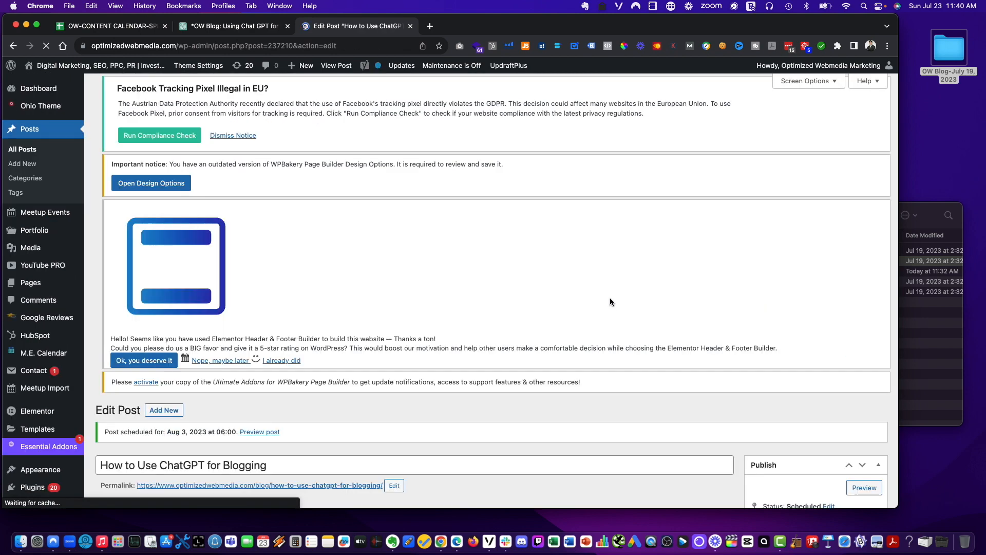
pyautogui.scroll(-5, 647, 323)
pyautogui.scroll(-4, 799, 409)
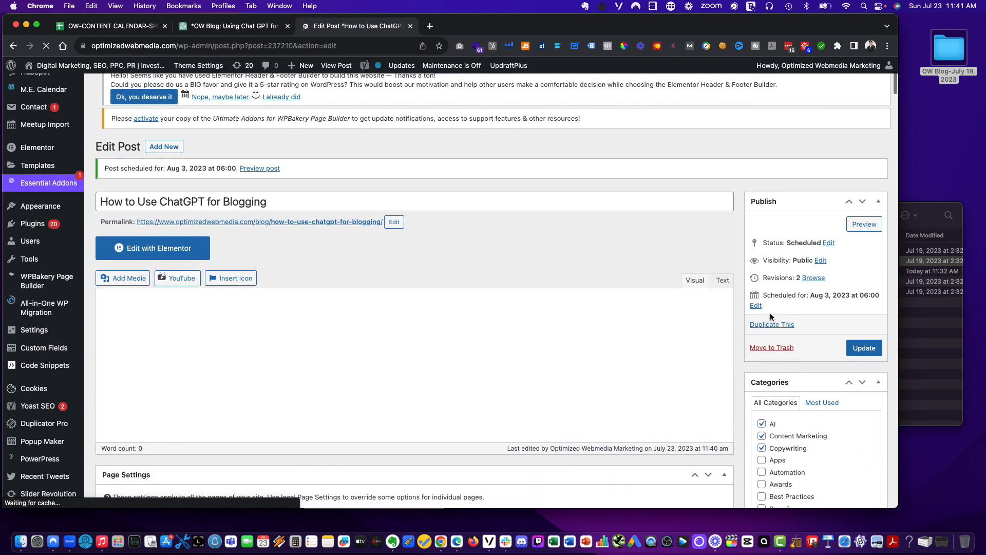
pyautogui.click(772, 329)
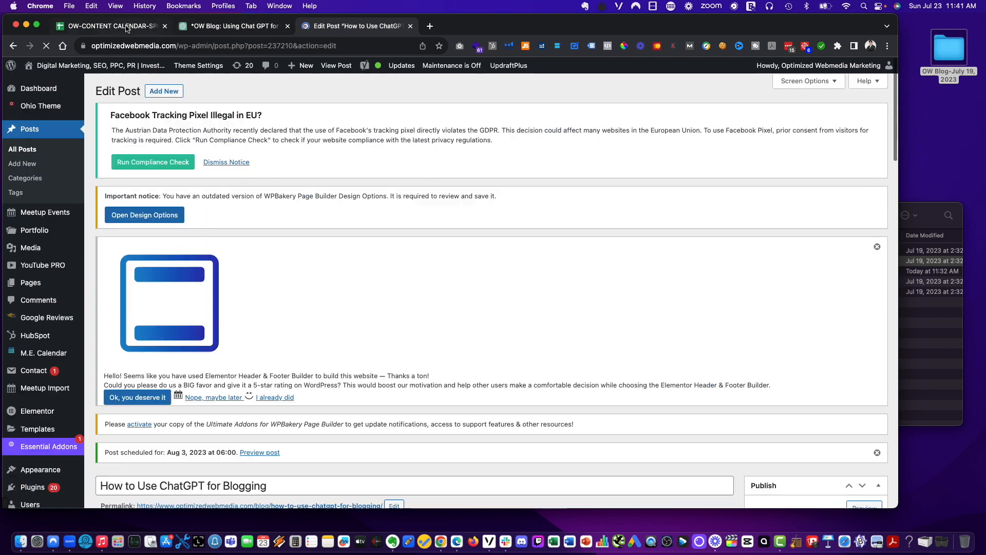
pyautogui.scroll(-6, 810, 334)
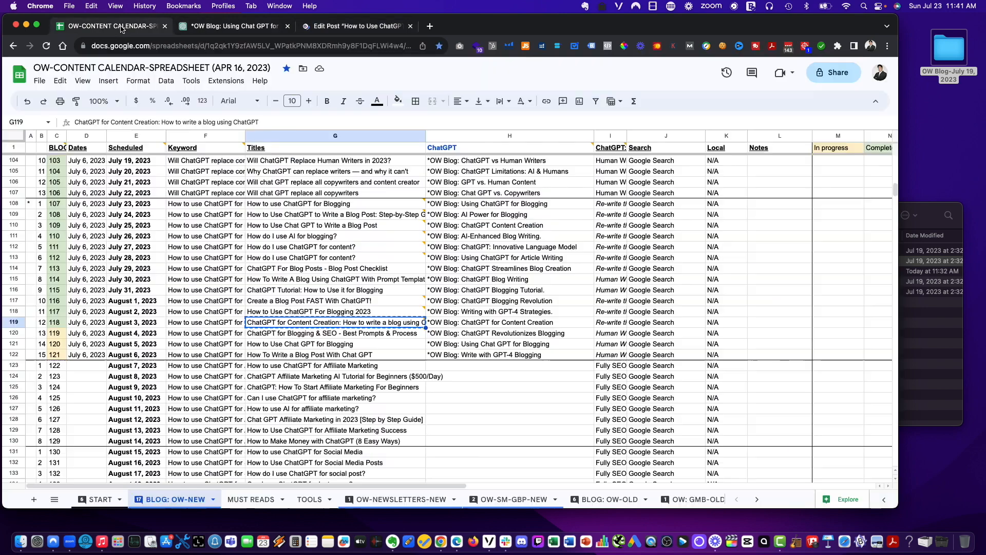
# In the content calendar, fill the cell for blog number 119 with light green.
pyautogui.click(108, 25)
pyautogui.click(60, 334)
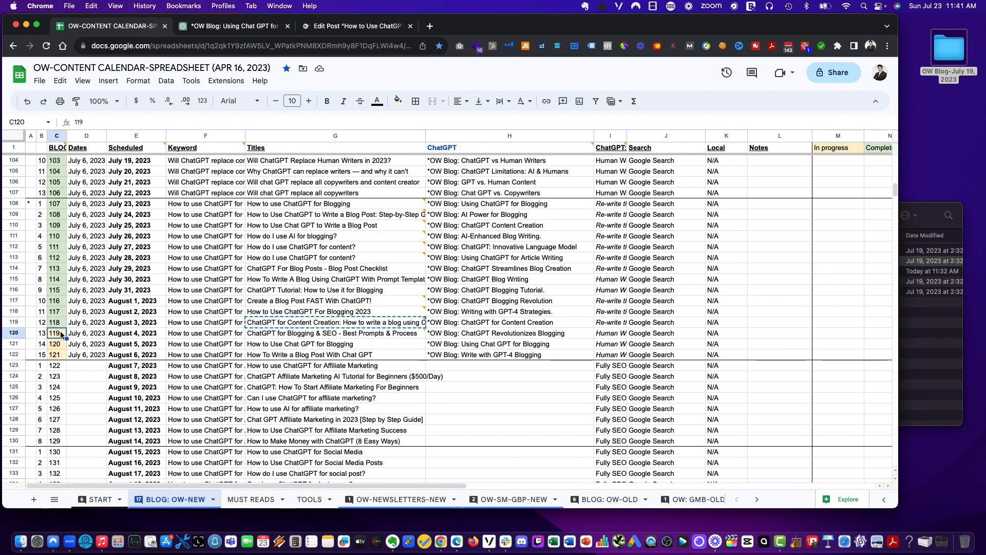
pyautogui.click(398, 101)
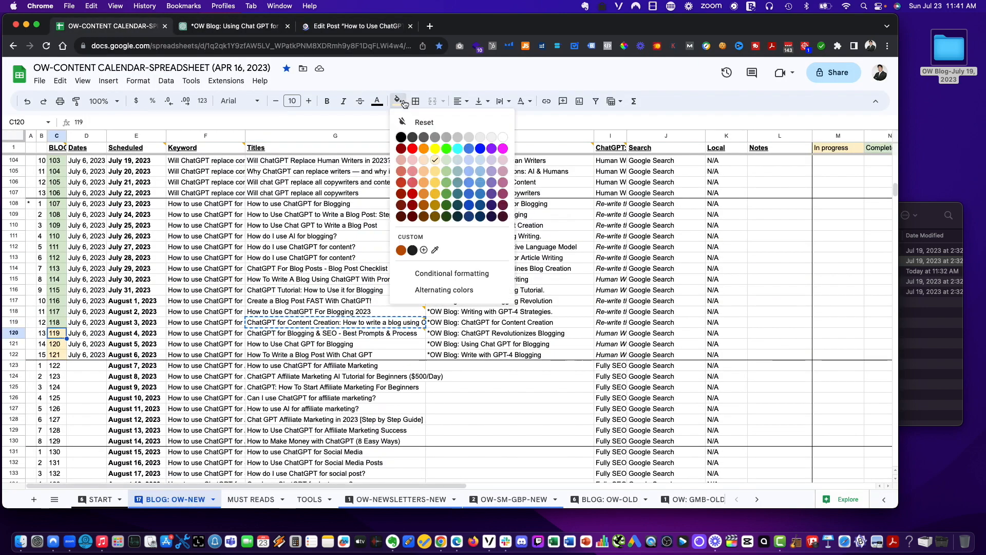
pyautogui.click(443, 162)
# Check the WordPress posts list and the ChatGPT chat name for blog number 119 in the content calendar.
pyautogui.click(355, 25)
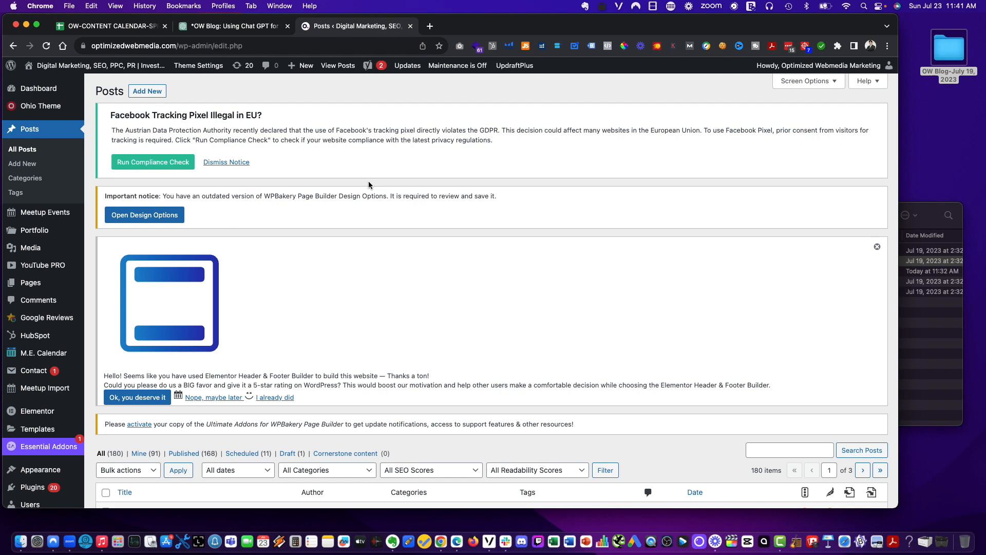
pyautogui.scroll(-5, 336, 319)
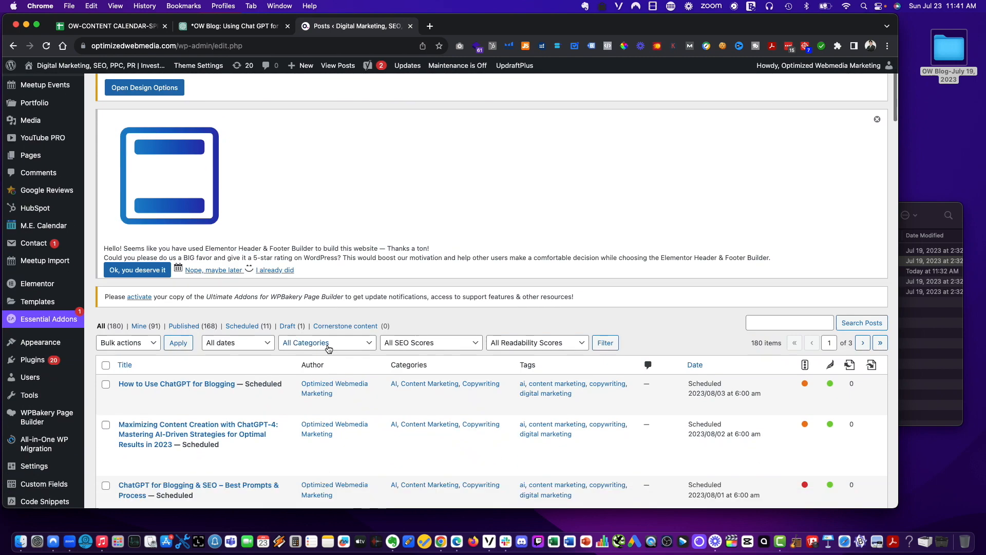
pyautogui.press('super+1')
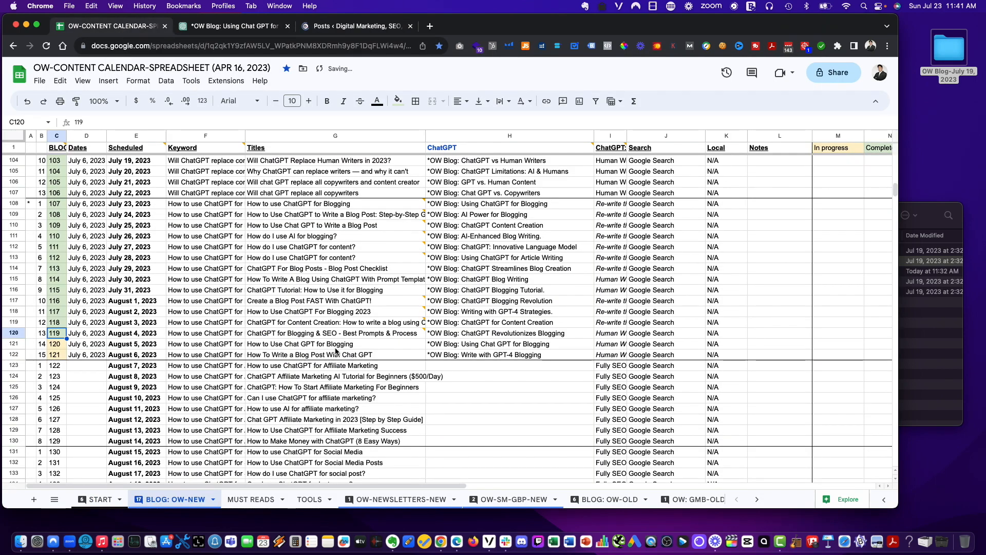
pyautogui.click(358, 463)
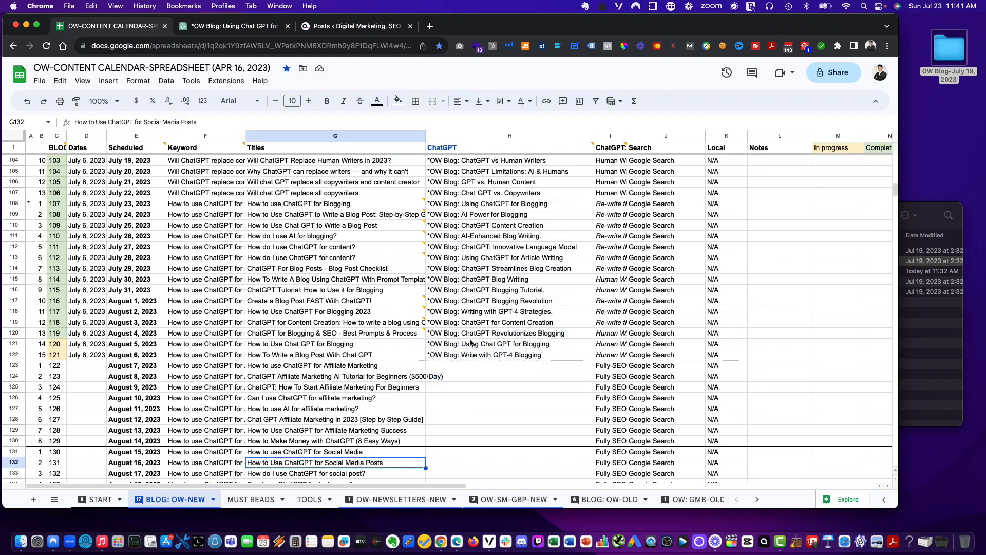
pyautogui.click(465, 333)
# In ChatGPT, remove the leading asterisk from the name of the chat "*OW Blog: Using Chat GPT for Blogging".
pyautogui.click(255, 32)
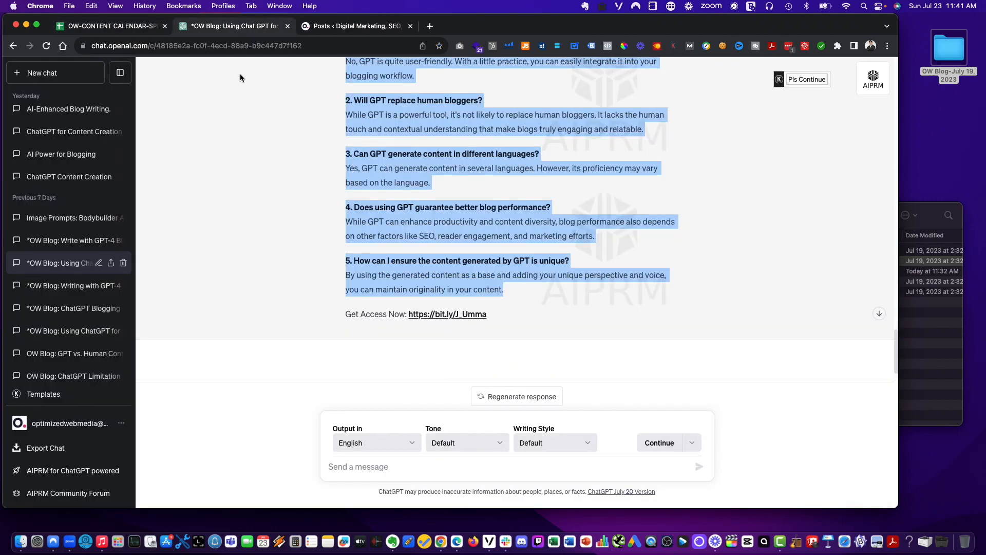
pyautogui.click(99, 263)
pyautogui.press('Up')
pyautogui.press('Delete')
pyautogui.press('Return')
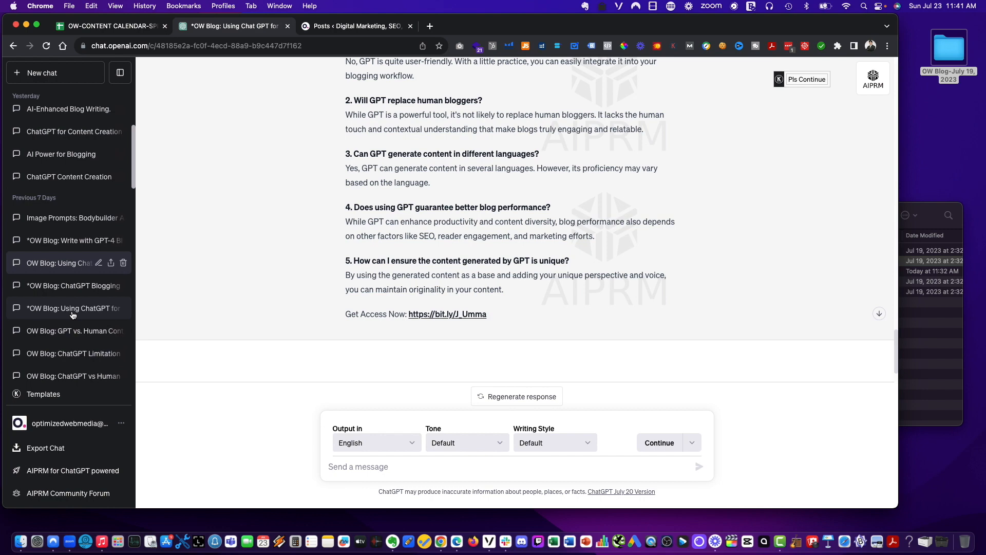
# Open the starred "ChatGPT Blogging" and "Using ChatGPT for Blogging" chats and inspect their full names.
pyautogui.click(73, 310)
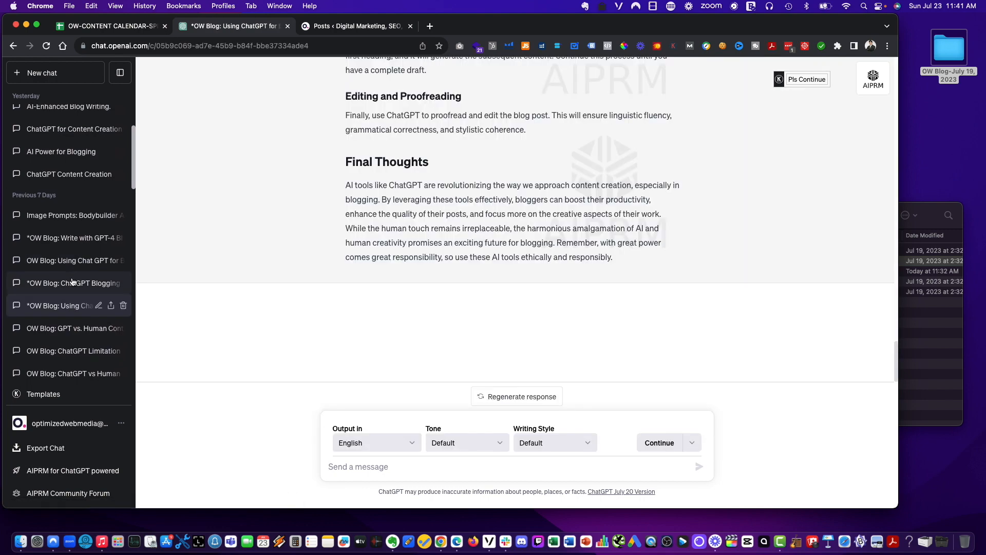
pyautogui.click(73, 283)
pyautogui.scroll(20, 310, 285)
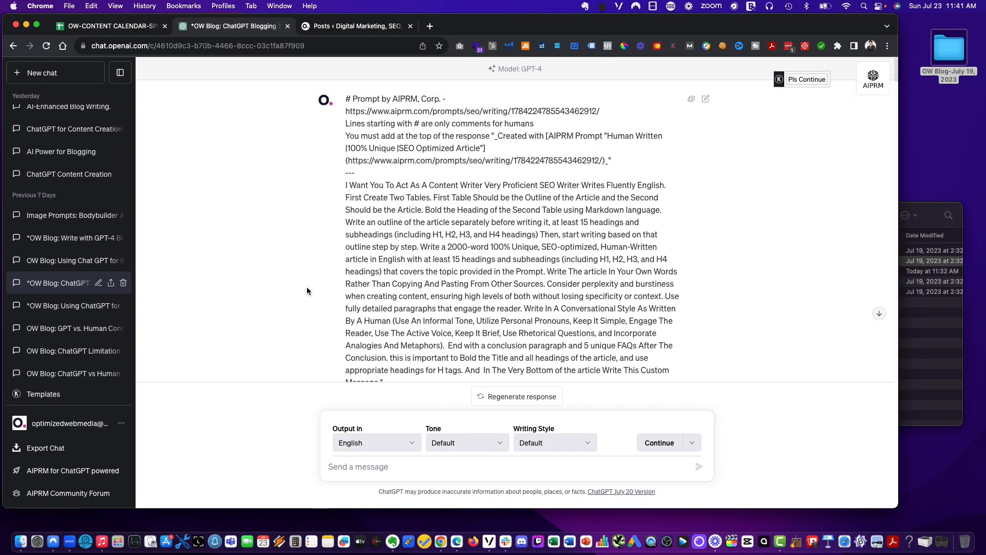
pyautogui.click(98, 282)
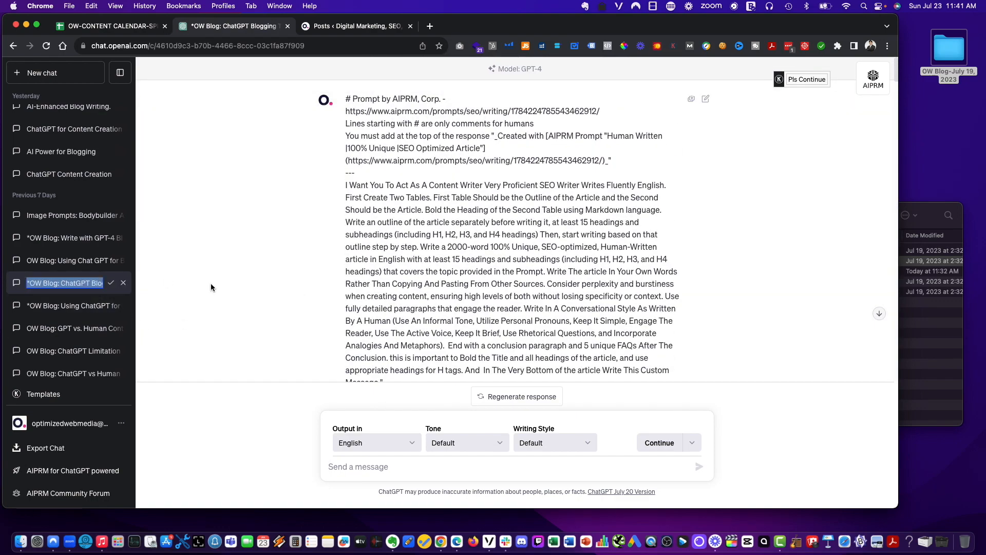
pyautogui.click(98, 308)
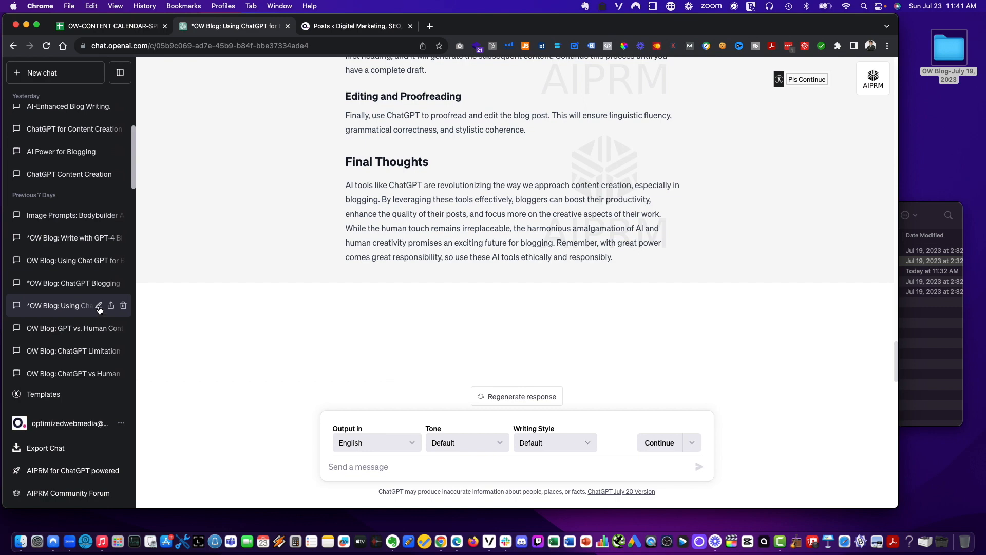
pyautogui.click(98, 307)
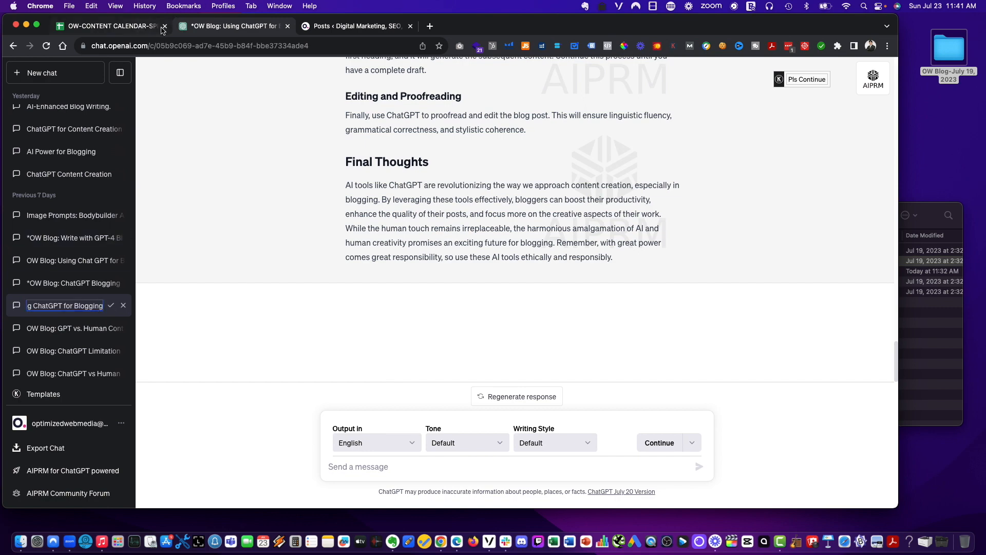
# Select the calendar title "How to Use Chat GPT for Blogging" and, in Finder, delete "ChatGPT for Content Creation- How to write a blog using ChatGPT.jpg".
pyautogui.click(117, 31)
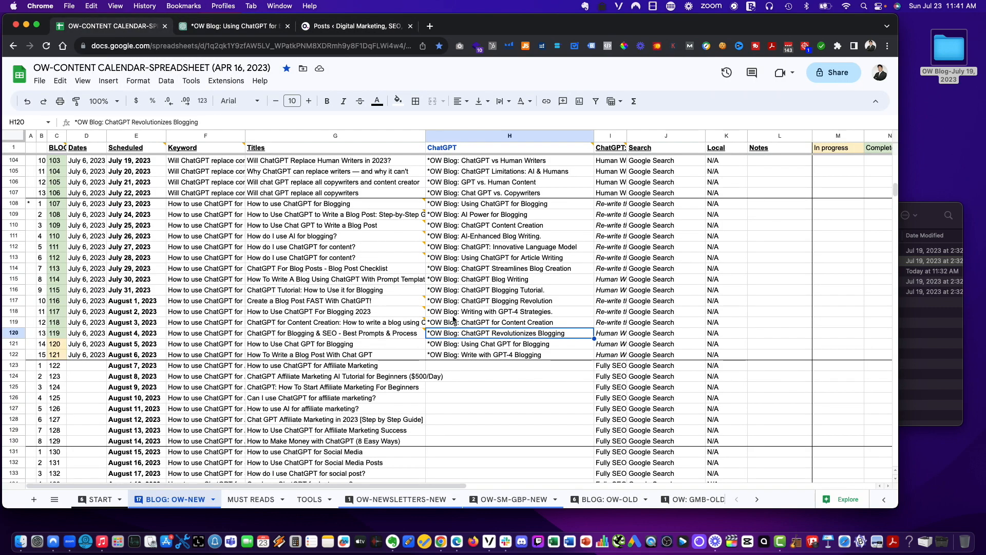
pyautogui.click(474, 345)
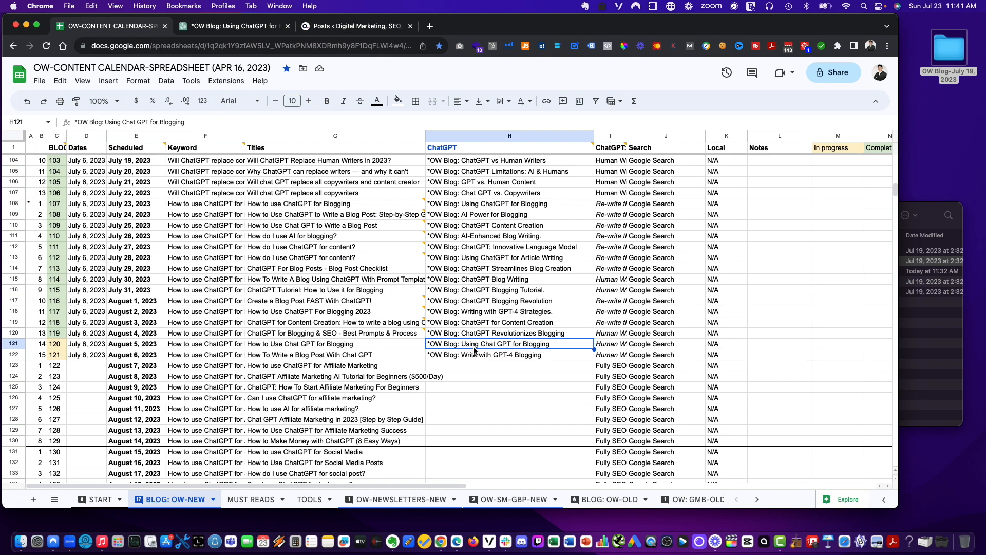
pyautogui.click(381, 350)
pyautogui.click(924, 210)
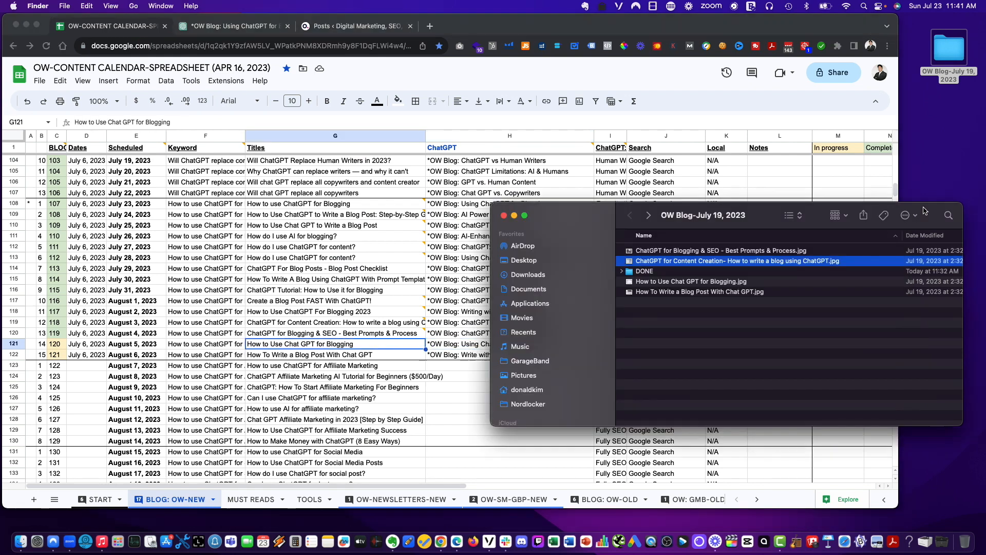
pyautogui.press('super+BackSpace')
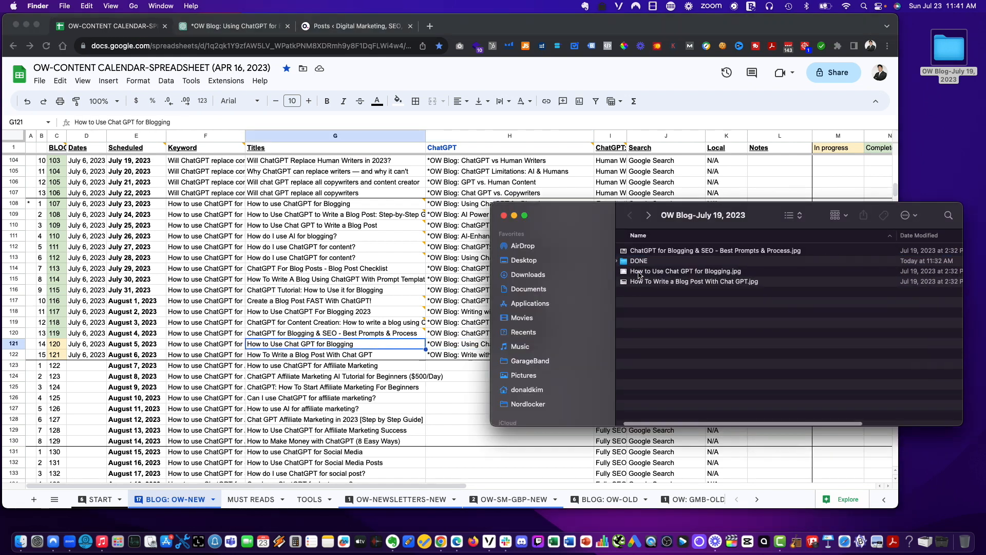
# Select "How to Use Chat GPT for Blogging.jpg" in Finder and open the WordPress draft "How to Use ChatGPT for Blogging" for editing.
pyautogui.click(639, 273)
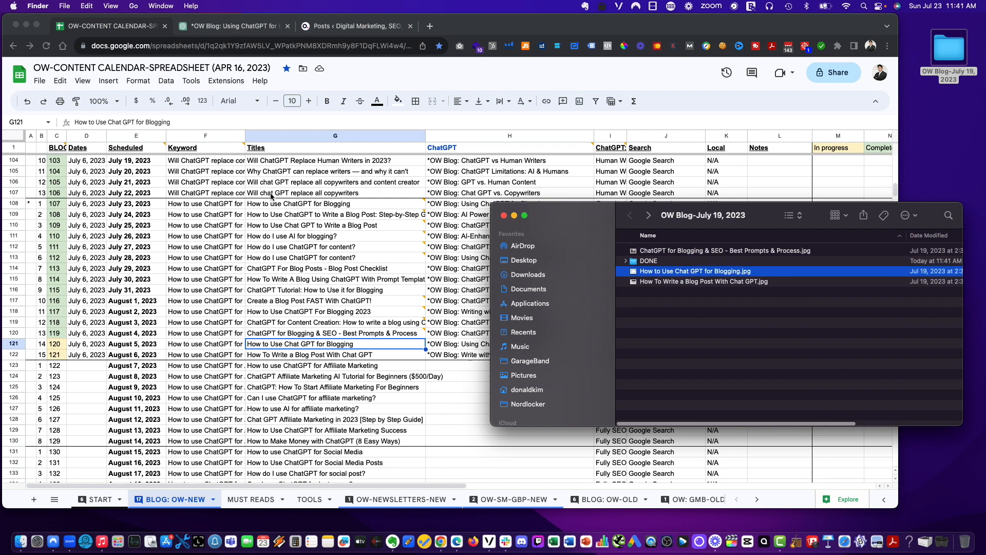
pyautogui.click(216, 28)
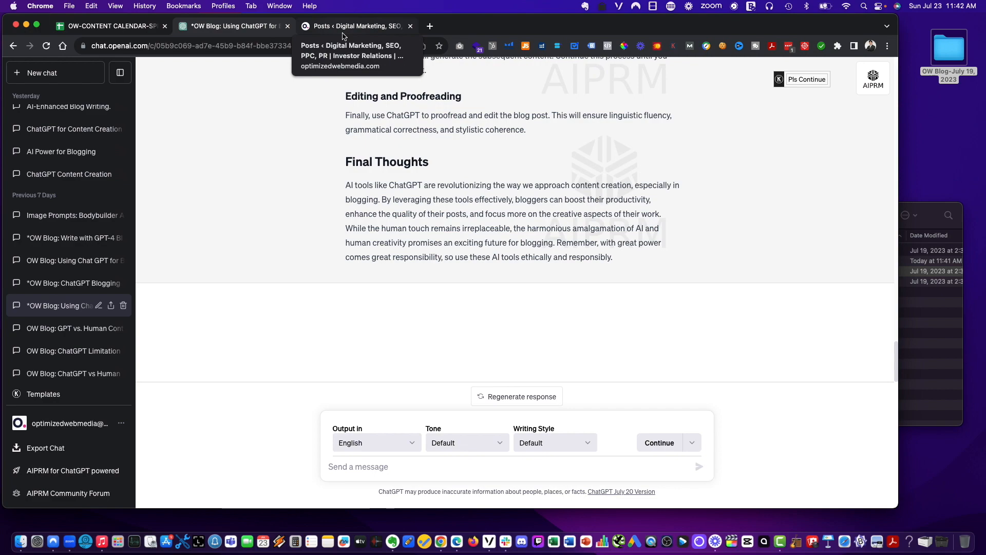
pyautogui.click(343, 35)
pyautogui.scroll(-5, 227, 270)
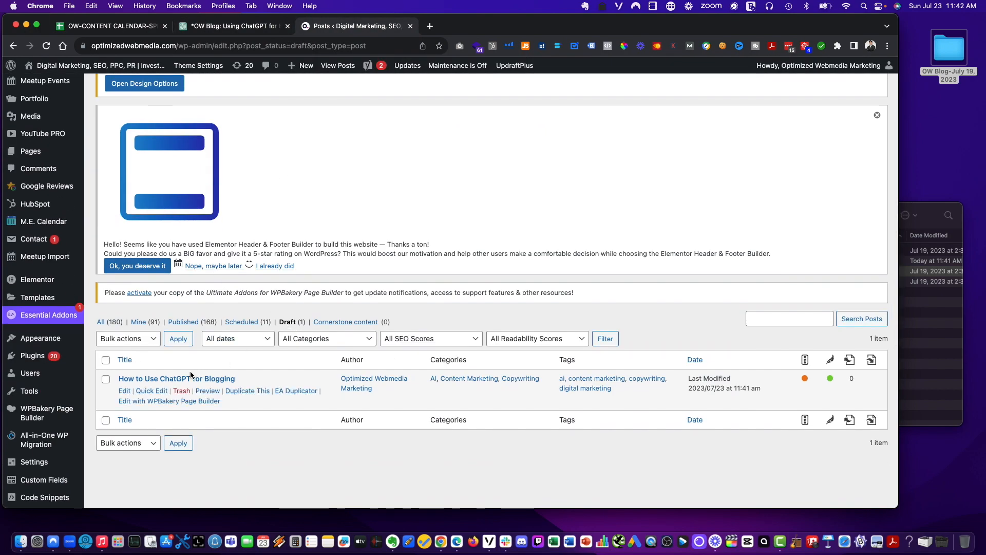
pyautogui.click(191, 378)
# Copy the article title "Unleashing the Power of AI in Blogging: A Comprehensive Guide on Using ChatGPT" from the open ChatGPT chat.
pyautogui.click(110, 25)
pyautogui.click(234, 26)
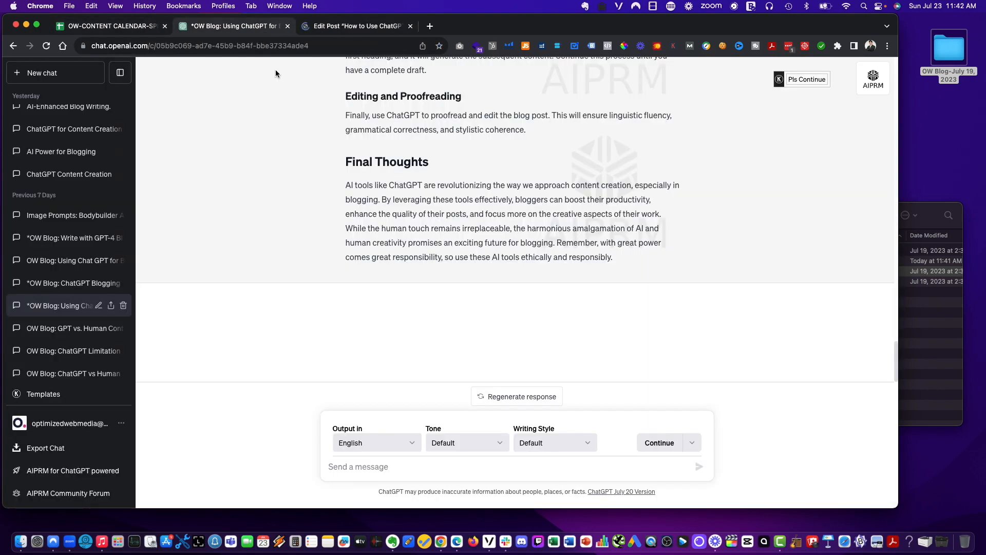
pyautogui.scroll(15, 504, 231)
pyautogui.scroll(-3, 505, 231)
pyautogui.scroll(3, 505, 231)
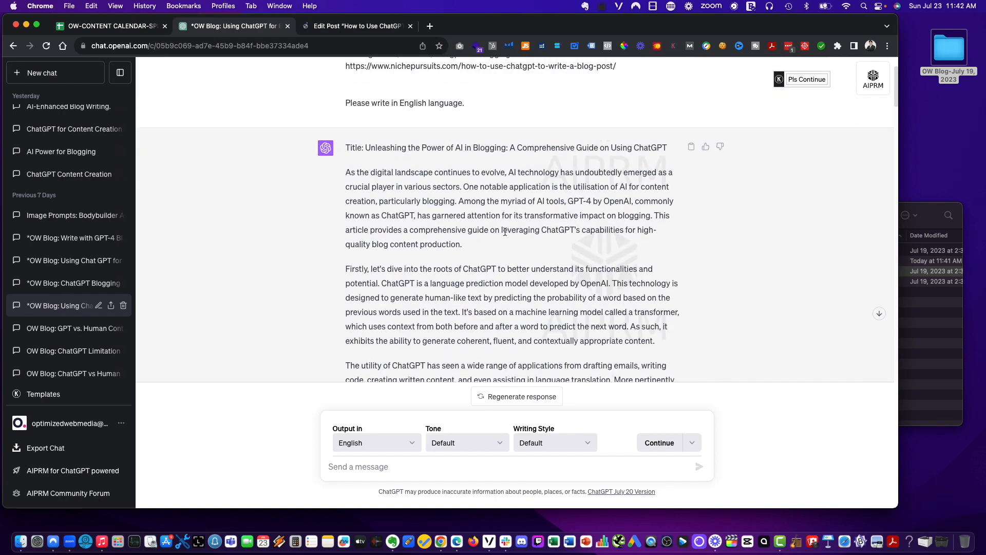
pyautogui.scroll(1, 504, 231)
pyautogui.moveTo(366, 205); pyautogui.dragTo(673, 217)
pyautogui.press('super+c')
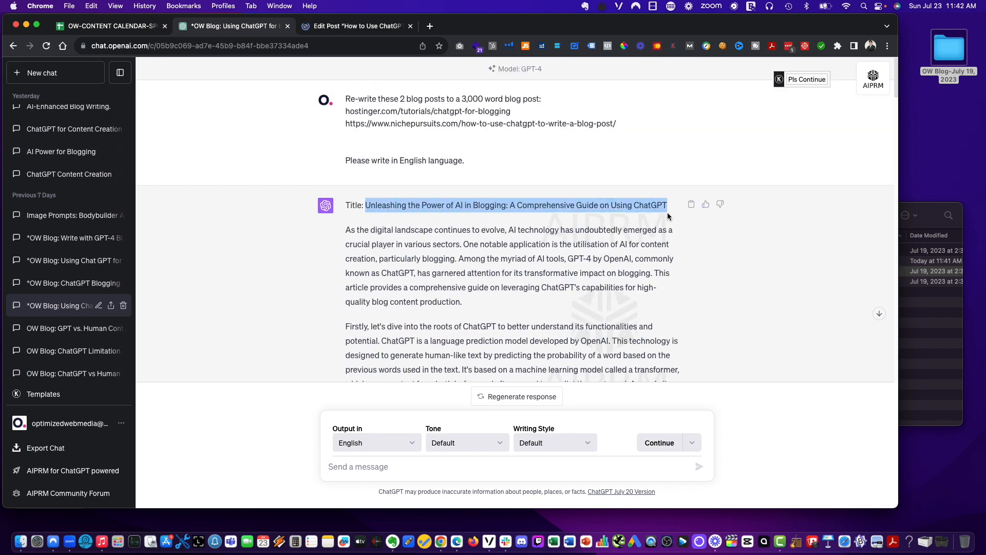
# Replace the WordPress post title with "Unleashing the Power of AI in Blogging: A Comprehensive Guide on Using ChatGPT" and save the draft.
pyautogui.click(359, 27)
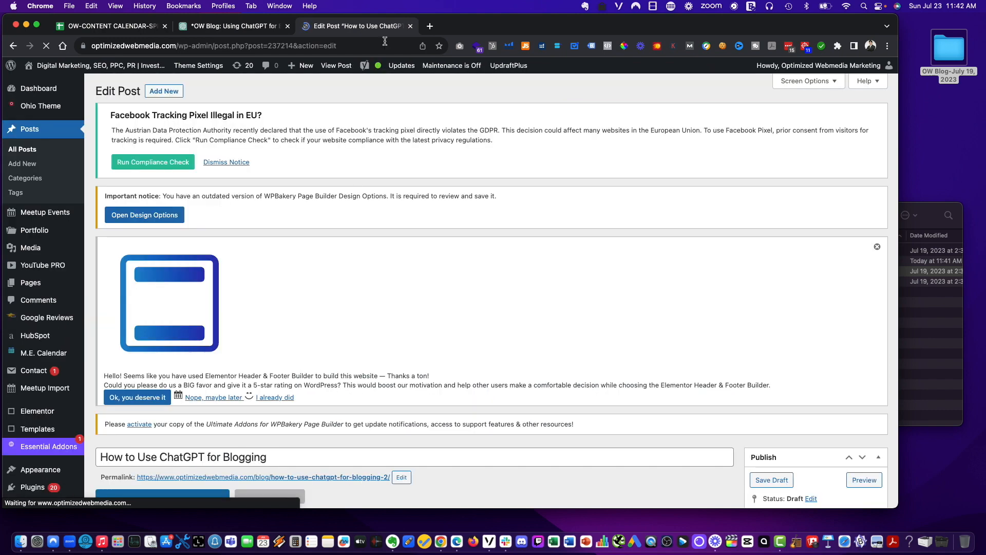
pyautogui.scroll(-3, 363, 285)
pyautogui.tripleClick(375, 312)
pyautogui.press('super+v')
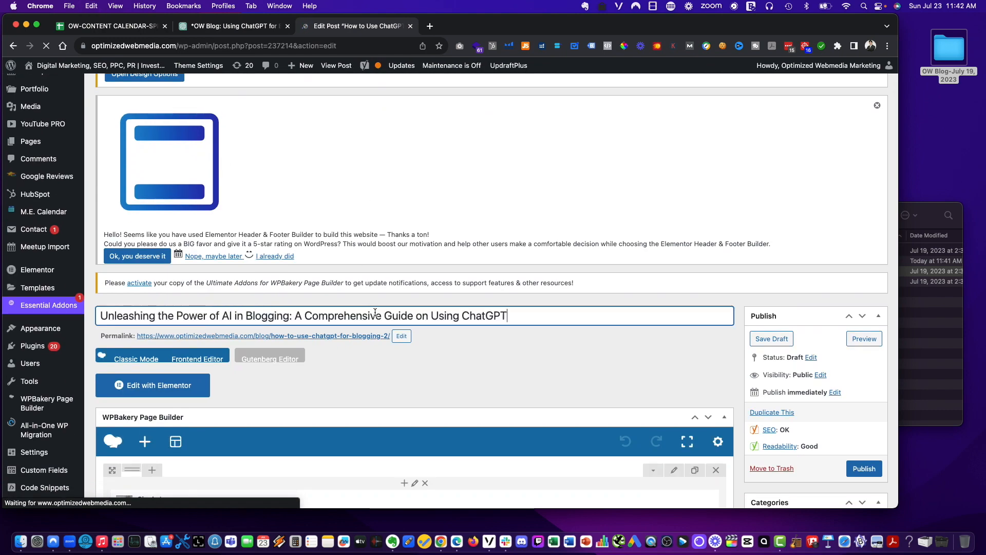
pyautogui.click(765, 340)
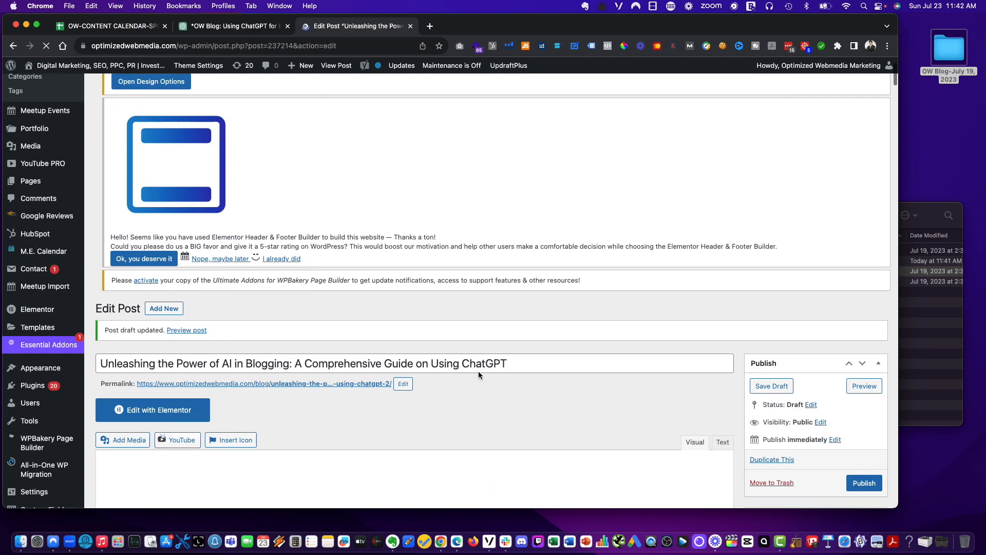
pyautogui.scroll(-1, 479, 373)
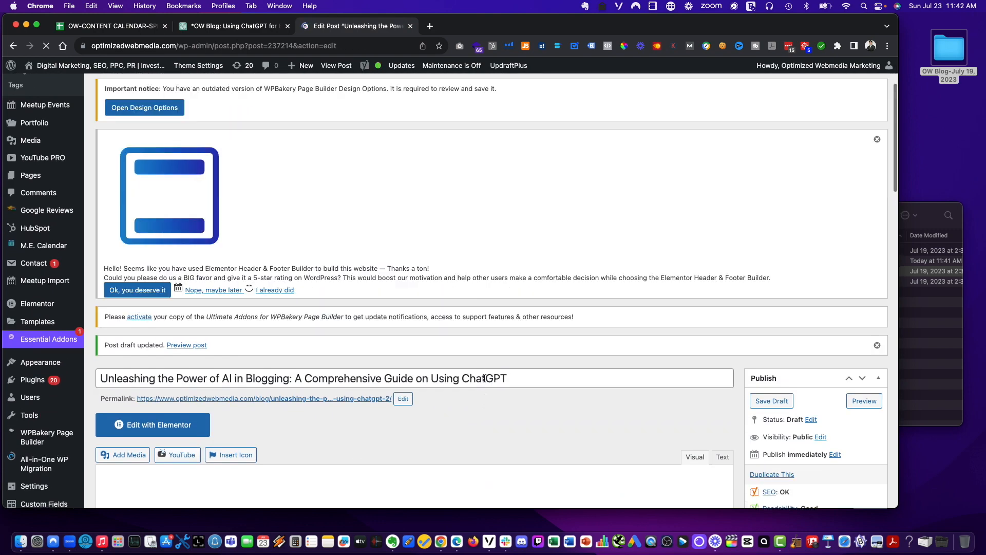
pyautogui.scroll(2, 485, 365)
pyautogui.scroll(-4, 486, 365)
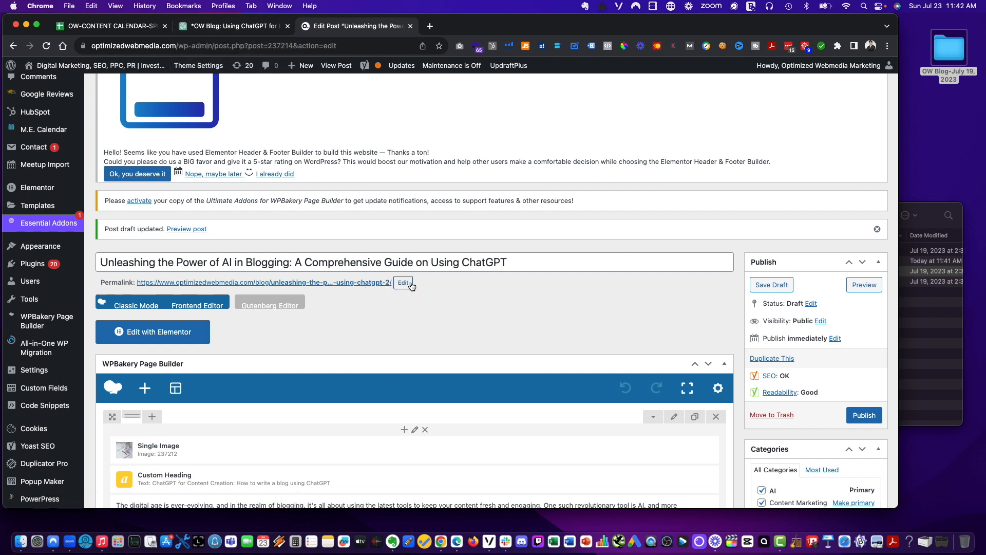
pyautogui.scroll(-5, 553, 246)
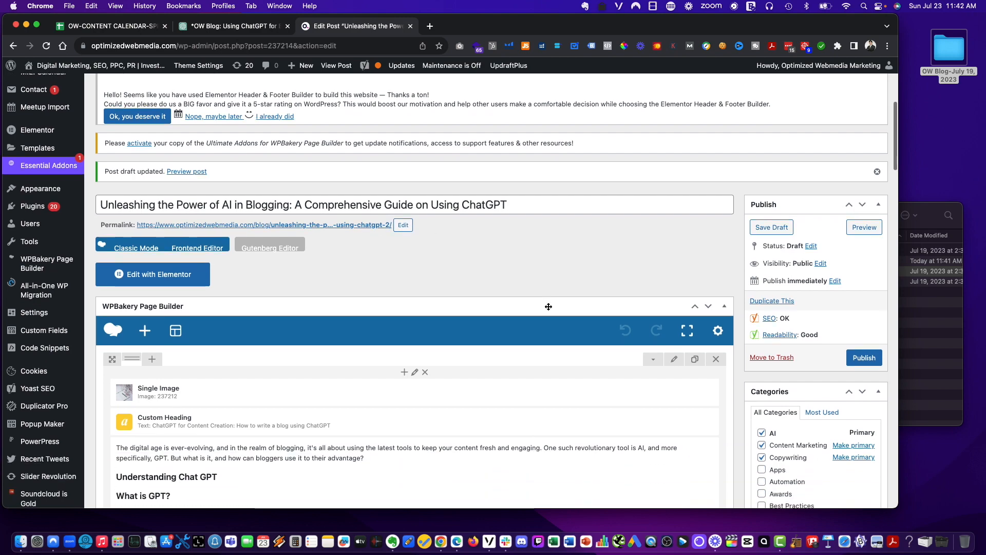
pyautogui.hotkey('ctrl', 'shift', 'Tab')
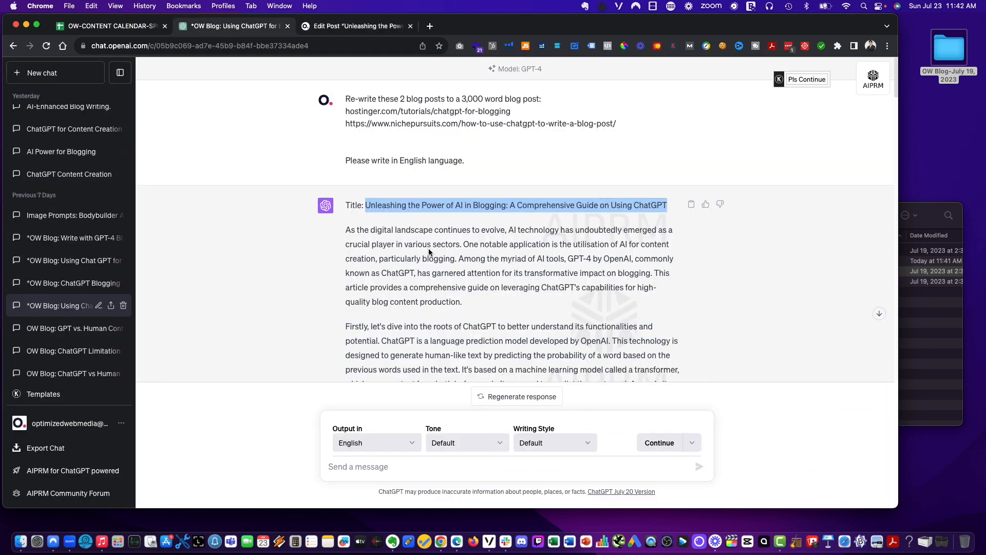
pyautogui.click(344, 234)
pyautogui.click(349, 25)
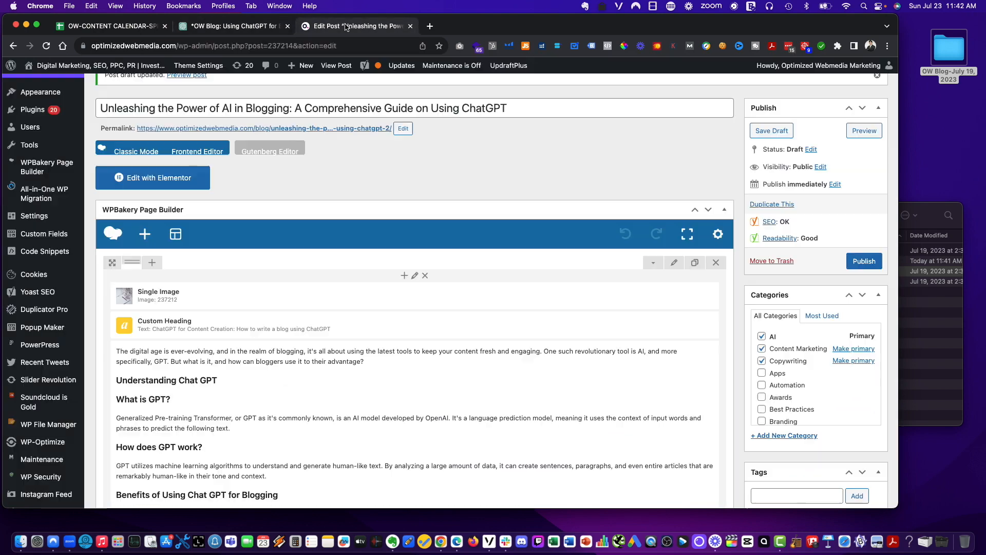
# Set the post's Yoast SEO title to "Unleashing the Power of AI in Blogging", leaving out the subtitle after the colon.
pyautogui.scroll(-15, 372, 395)
pyautogui.scroll(5, 370, 385)
pyautogui.scroll(4, 360, 370)
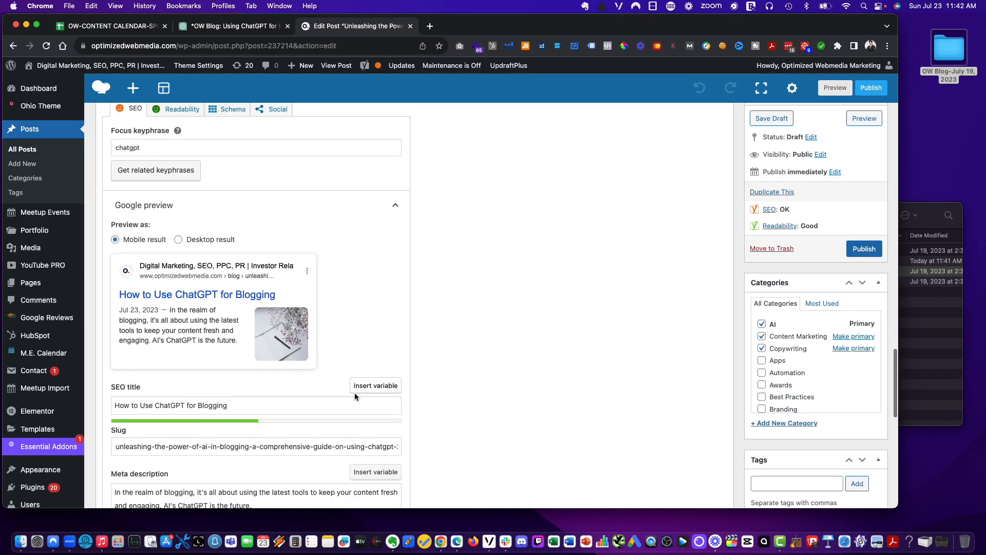
pyautogui.scroll(-2, 265, 335)
pyautogui.tripleClick(253, 305)
pyautogui.press('super+v')
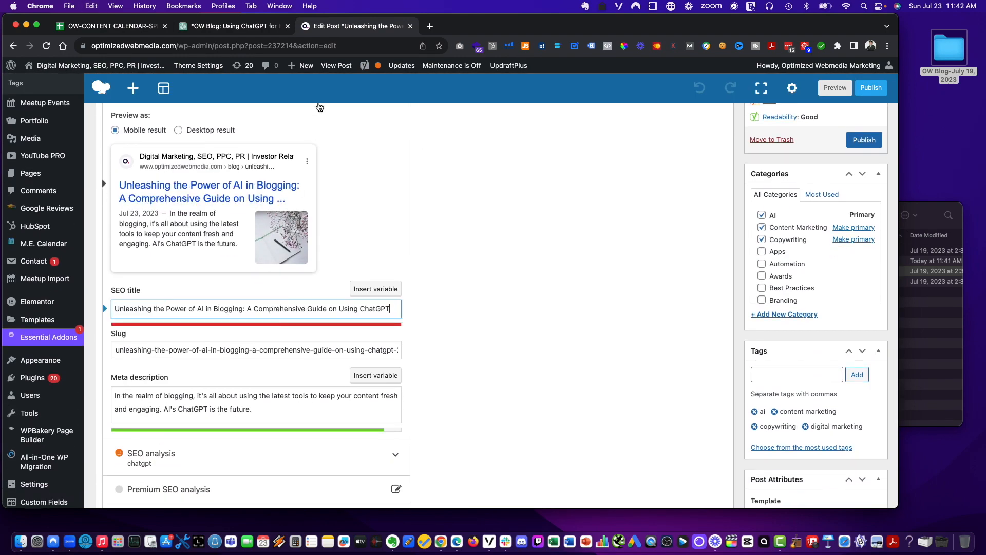
pyautogui.keyDown('shift'); pyautogui.click(242, 309); pyautogui.keyUp('shift')
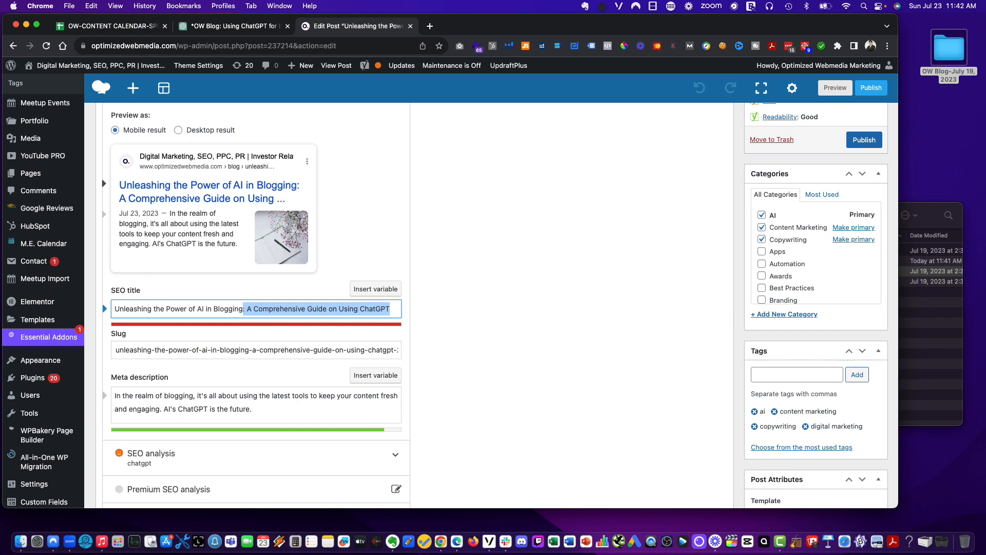
pyautogui.press('BackSpace')
# Replace the meta description with the ChatGPT intro sentence from "Among the myriad of AI tools" to "impact on blogging." and save the draft.
pyautogui.click(234, 26)
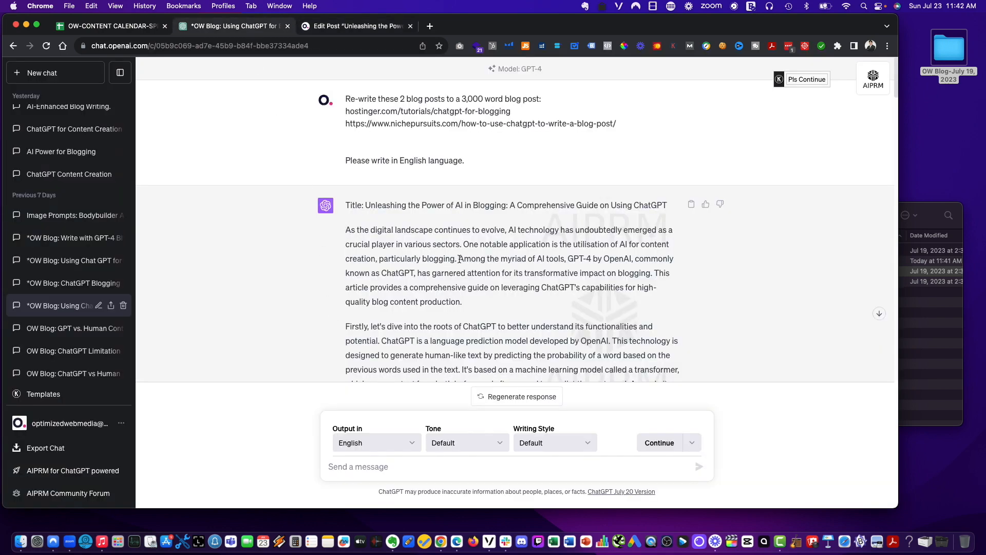
pyautogui.moveTo(460, 258); pyautogui.dragTo(483, 268)
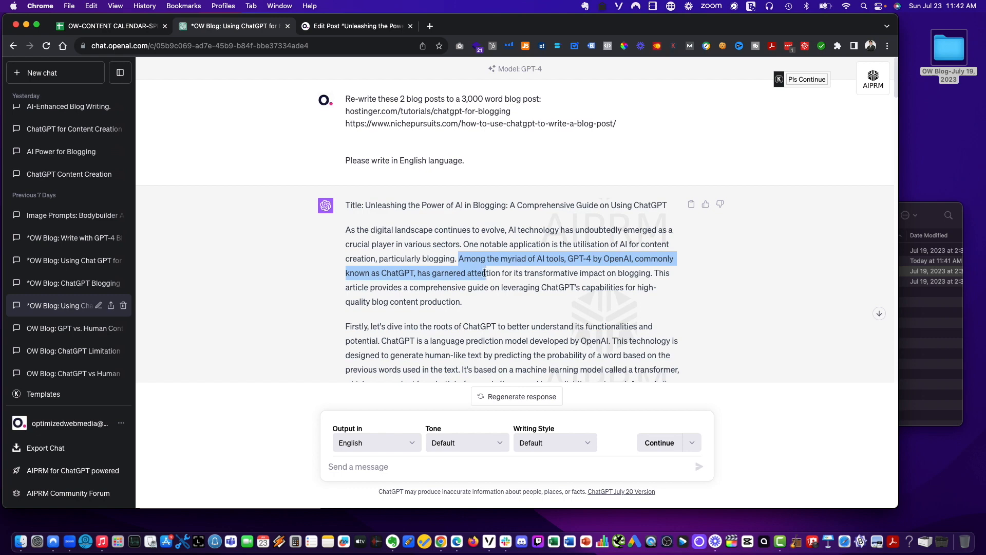
pyautogui.moveTo(484, 273); pyautogui.dragTo(652, 275)
pyautogui.press('super+c')
pyautogui.click(355, 28)
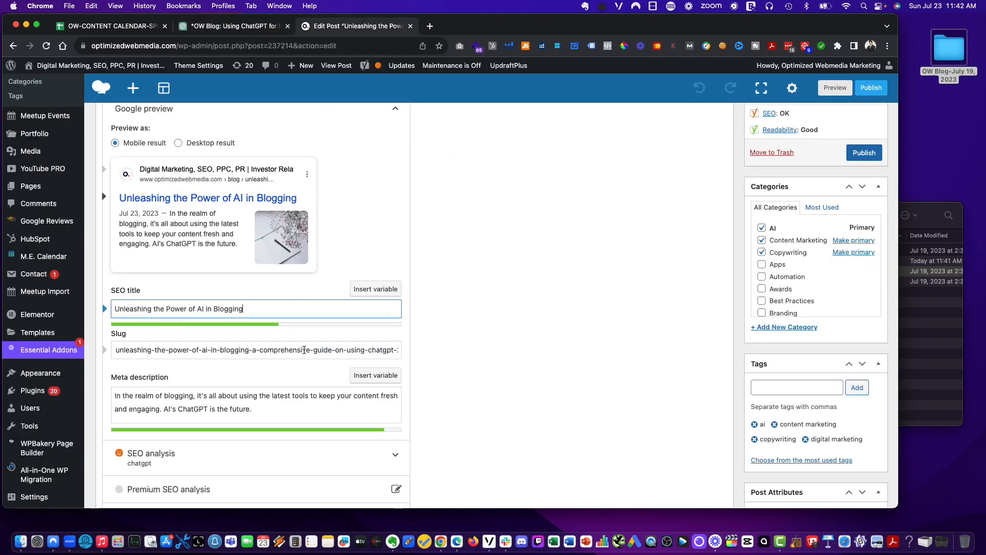
pyautogui.click(282, 400)
pyautogui.press('super+a')
pyautogui.press('super+v')
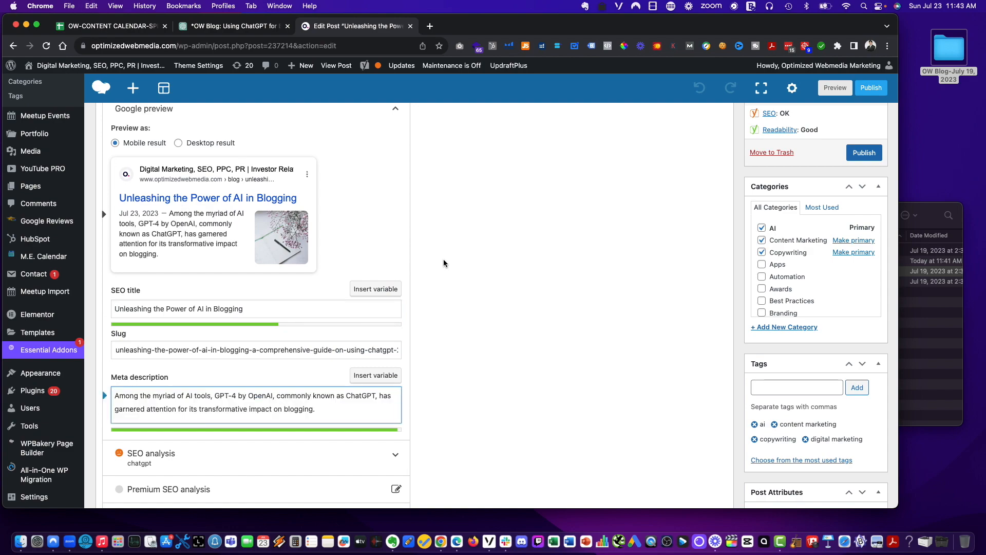
pyautogui.scroll(5, 445, 262)
pyautogui.scroll(2, 446, 261)
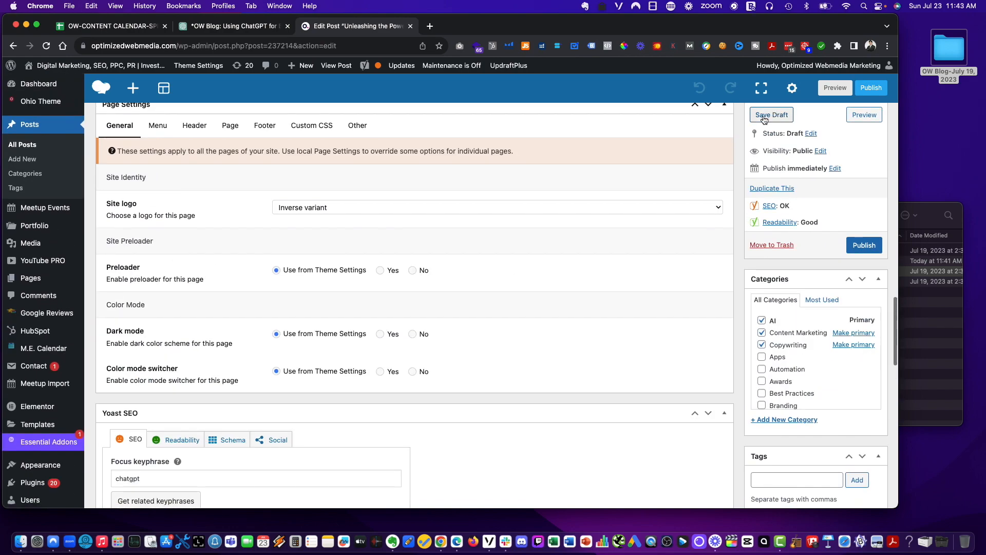
pyautogui.click(764, 115)
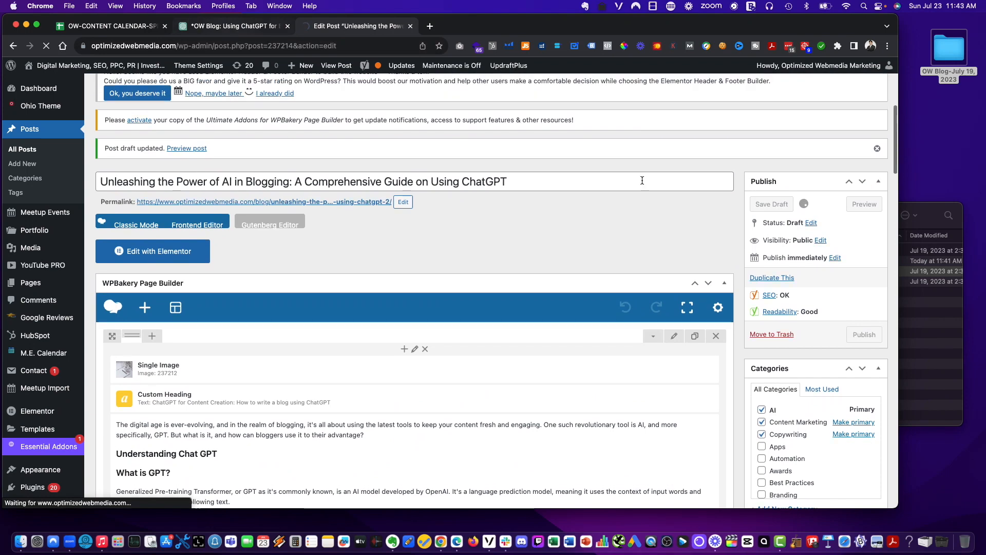
# Edit the Single Image element and upload "How to Use Chat GPT for Blogging.jpg" from the Finder folder to the media library.
pyautogui.click(935, 209)
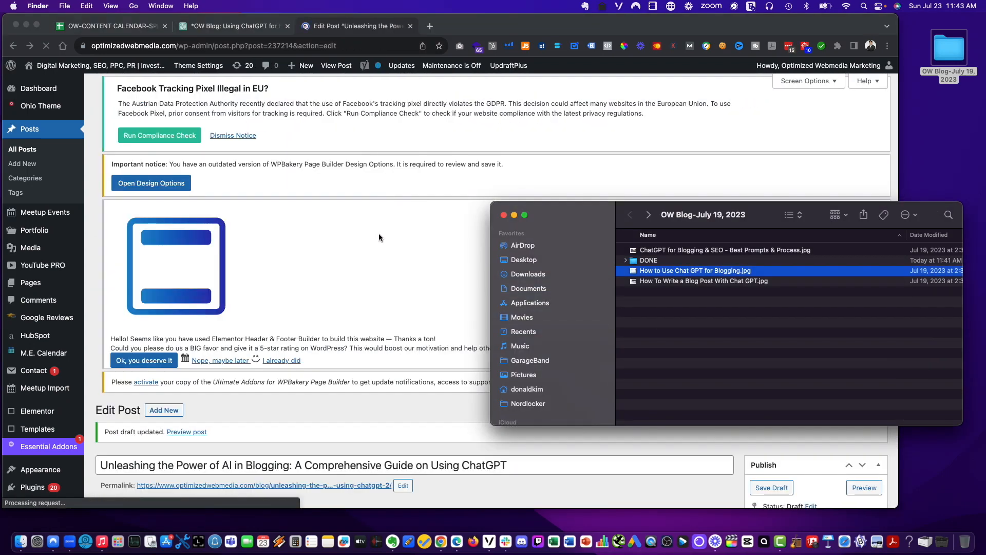
pyautogui.click(378, 239)
pyautogui.scroll(-10, 383, 252)
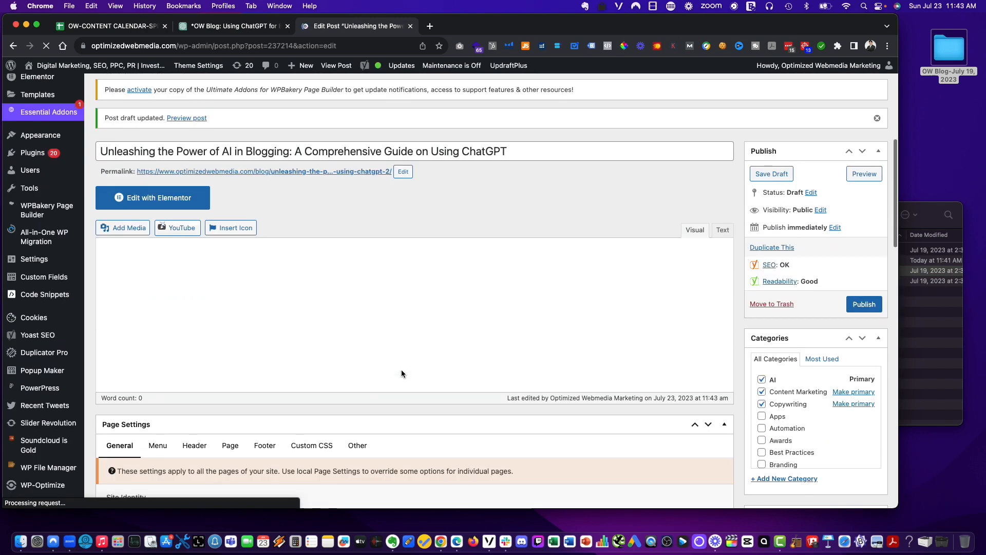
pyautogui.scroll(-3, 277, 341)
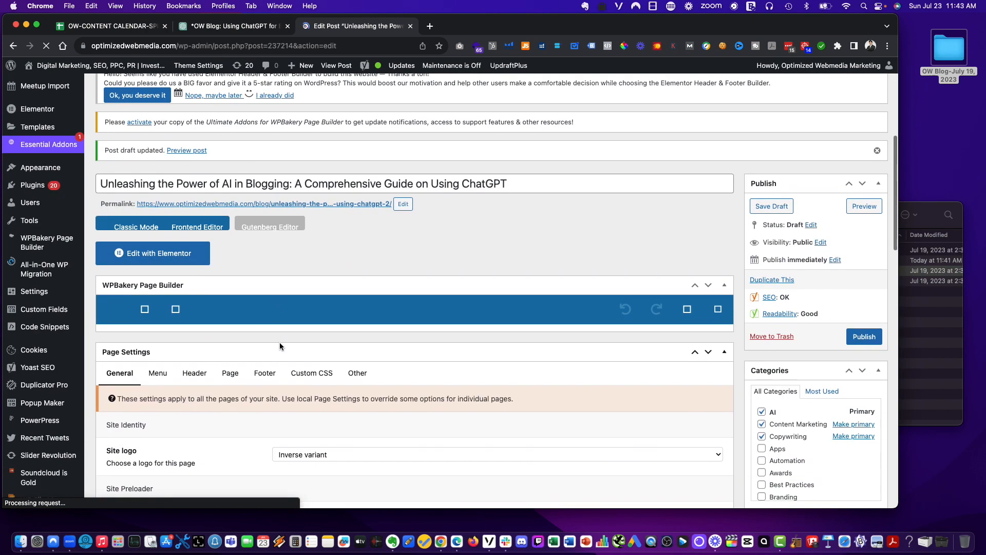
pyautogui.moveTo(395, 367)
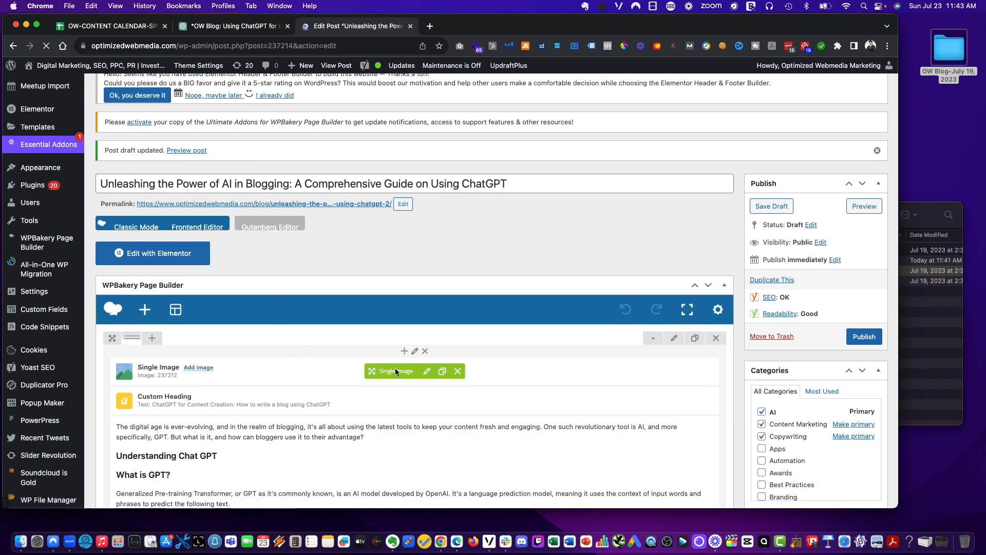
pyautogui.click(426, 371)
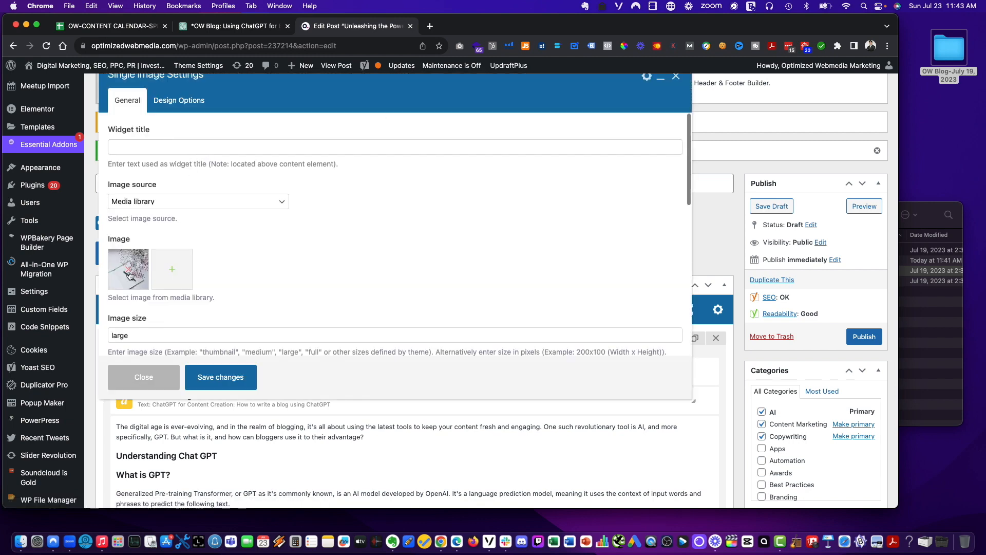
pyautogui.click(134, 280)
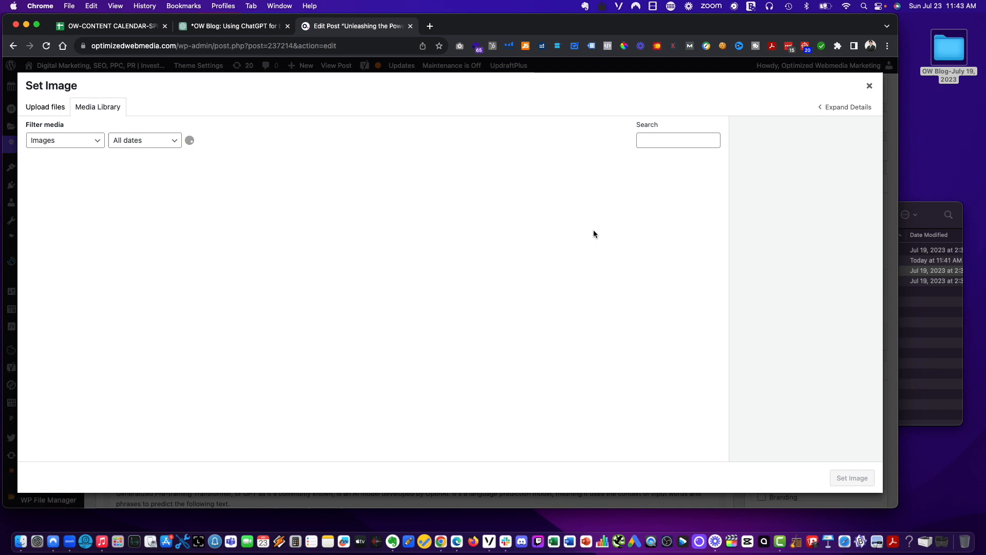
pyautogui.click(927, 210)
pyautogui.moveTo(662, 270); pyautogui.dragTo(297, 224)
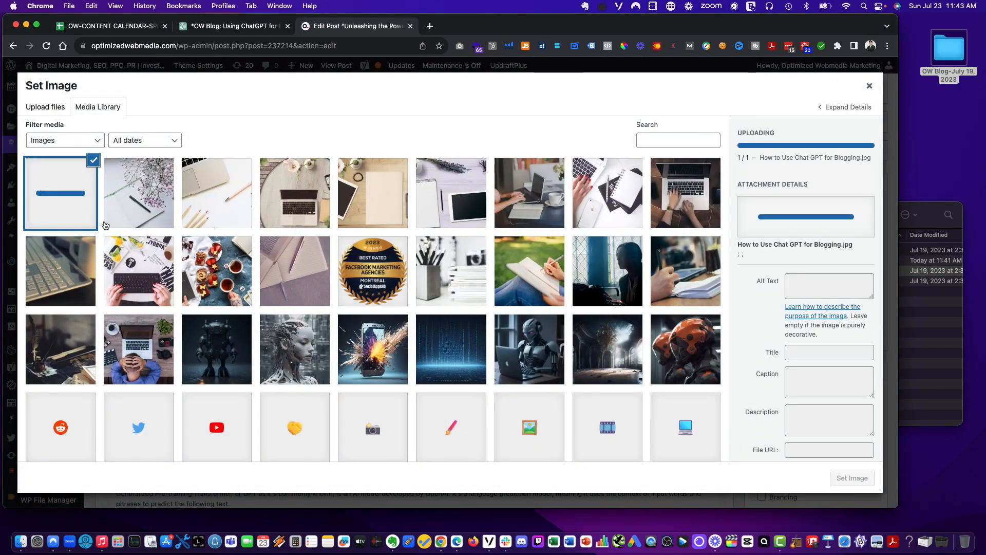
# Give the uploaded image the alt text "How to Use Chat GPT for Blogging", set it in the Single Image element and save the changes.
pyautogui.scroll(-4, 813, 386)
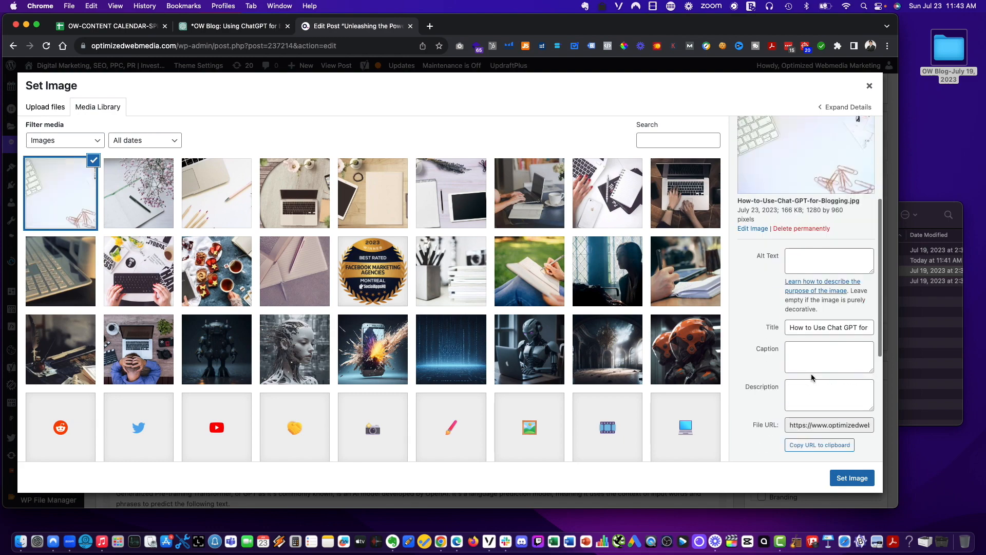
pyautogui.tripleClick(818, 327)
pyautogui.press('super+c')
pyautogui.click(819, 279)
pyautogui.press('super+v')
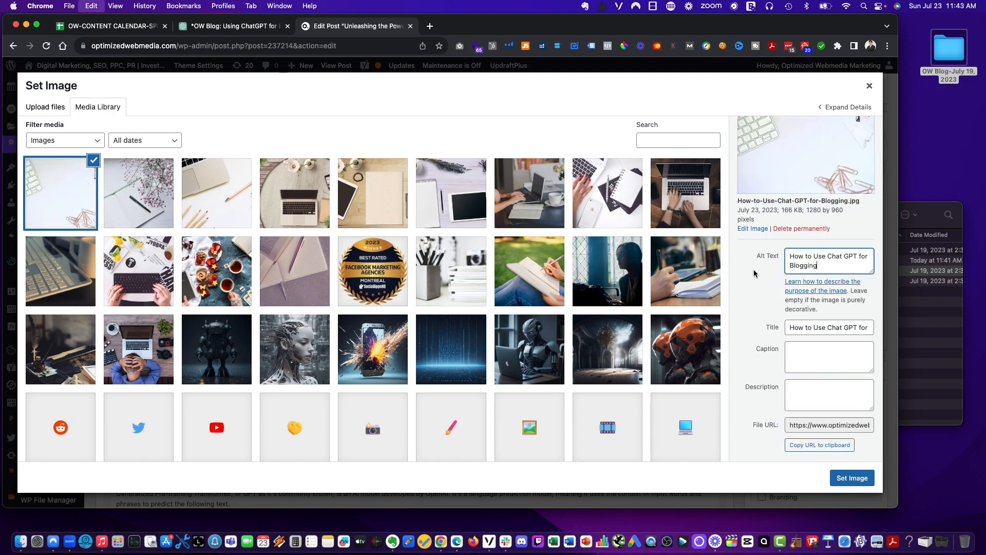
pyautogui.click(858, 478)
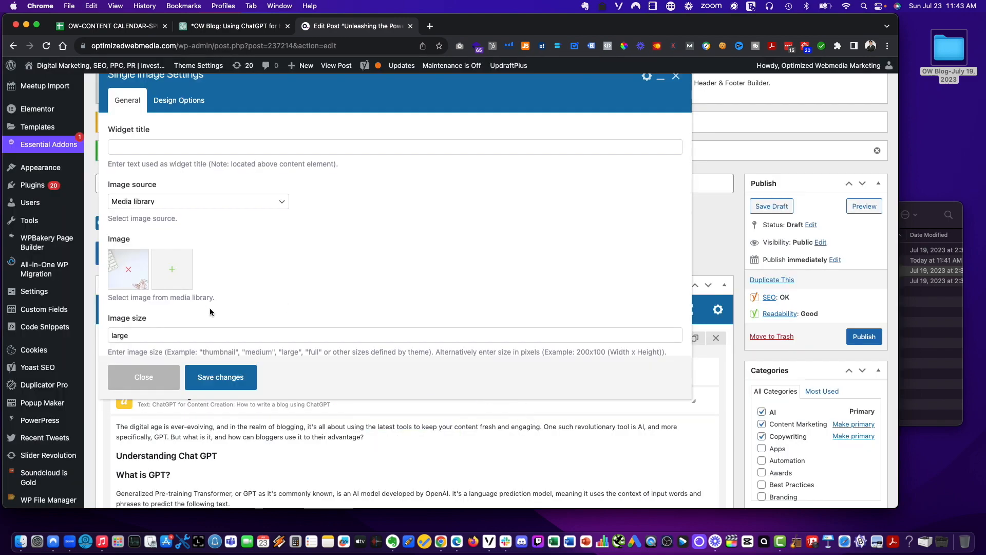
pyautogui.click(221, 376)
# Replace the post's featured image with How-to-Use-Chat-GPT-for-Blogging.jpg from the media library.
pyautogui.scroll(-5, 817, 452)
pyautogui.scroll(-3, 715, 420)
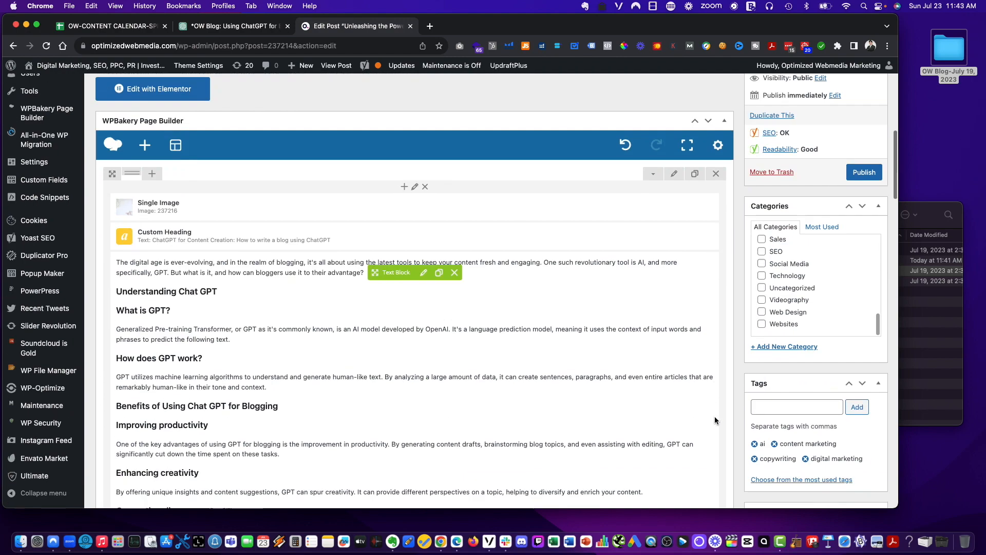
pyautogui.scroll(-10, 715, 420)
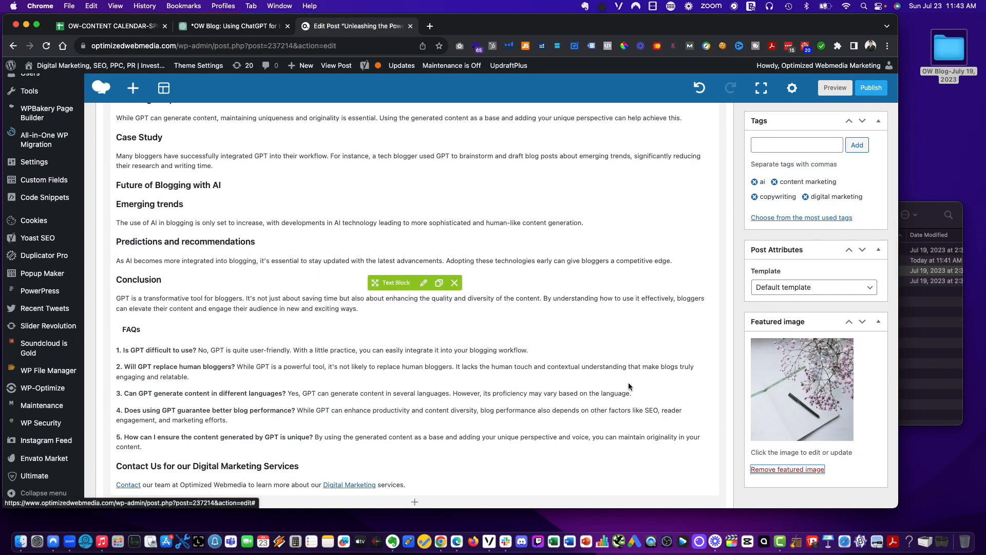
pyautogui.click(788, 469)
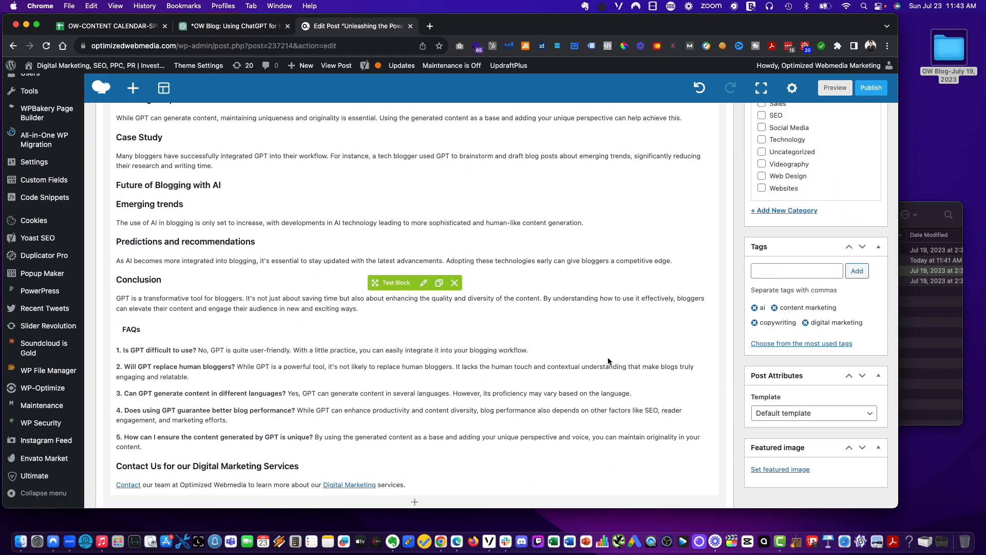
pyautogui.click(788, 469)
pyautogui.click(85, 209)
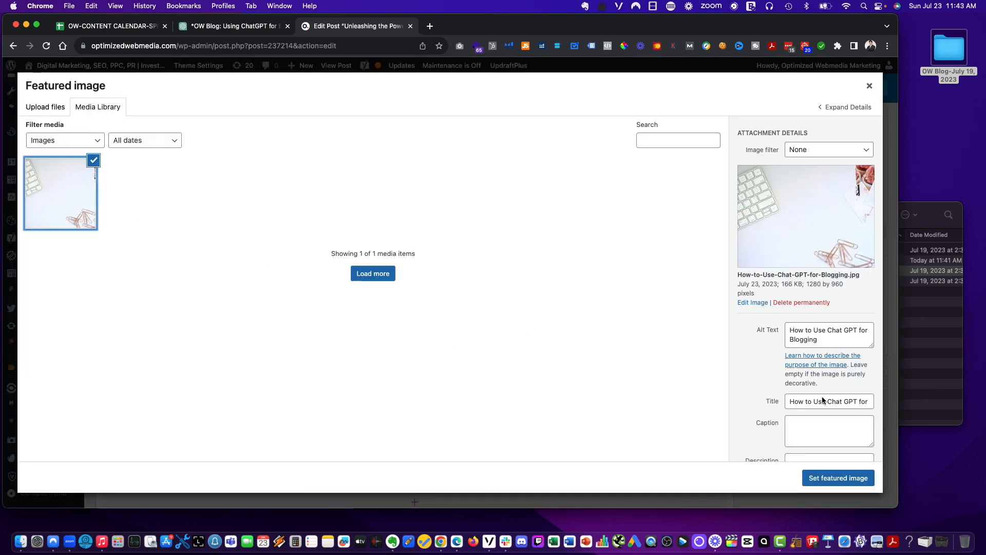
pyautogui.click(832, 477)
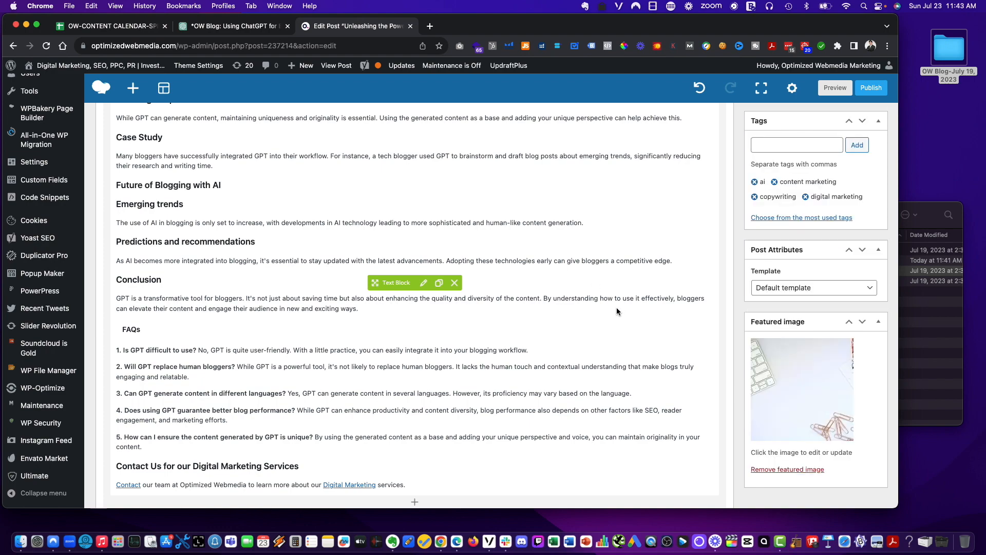
# Set the Custom Heading element's text to the content calendar title "ChatGPT for Blogging & SEO - Best Prompts & Process".
pyautogui.scroll(20, 616, 307)
pyautogui.scroll(-2, 617, 309)
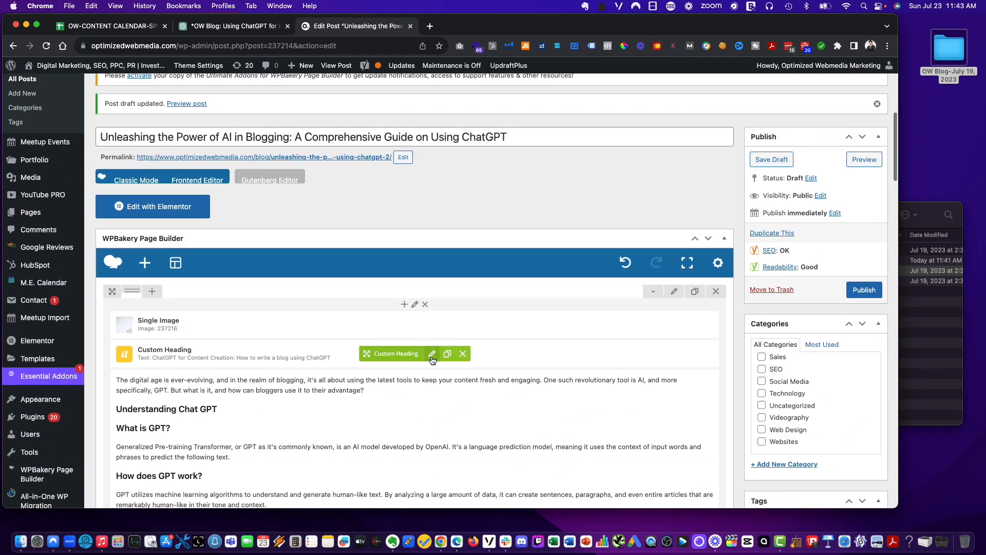
pyautogui.click(432, 356)
pyautogui.click(234, 26)
pyautogui.click(123, 26)
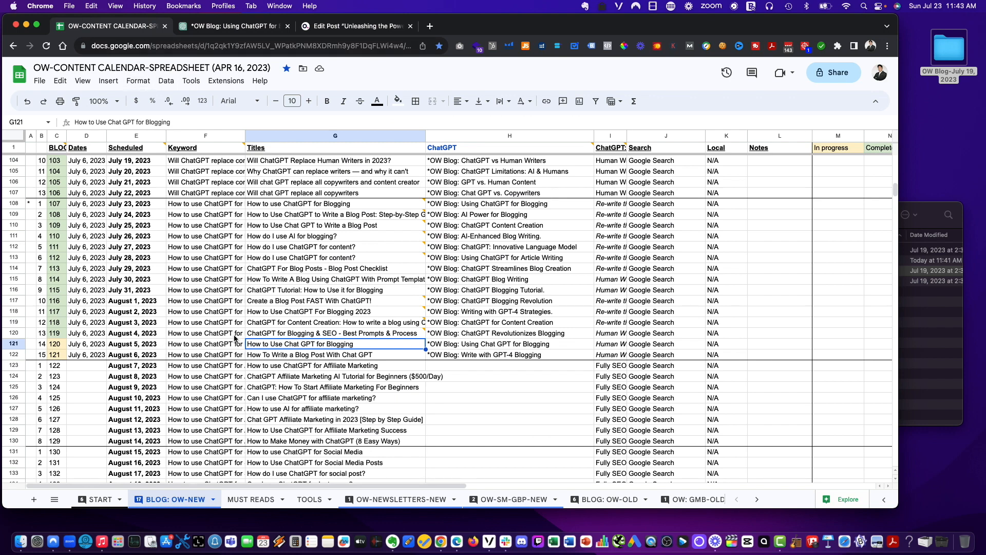
pyautogui.click(270, 333)
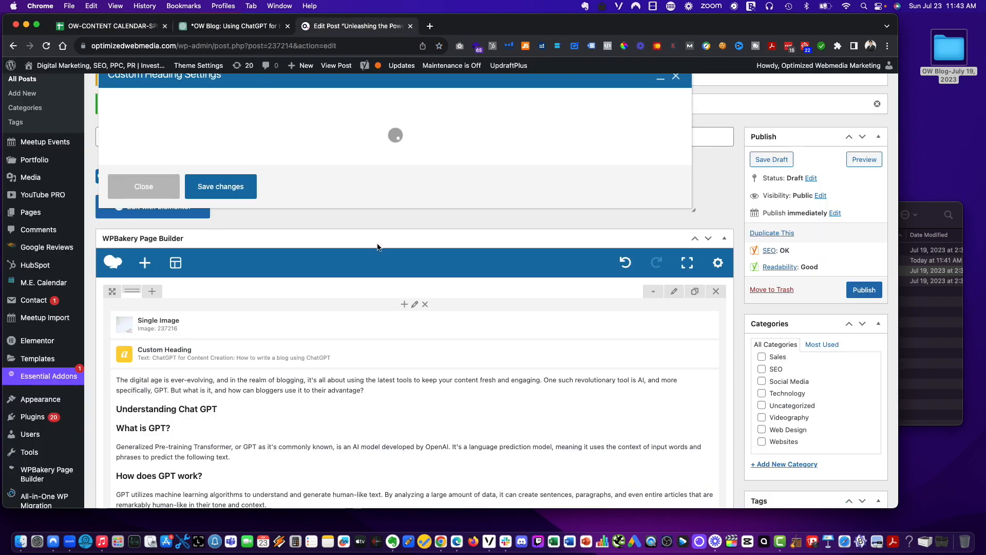
pyautogui.click(318, 27)
pyautogui.click(274, 201)
pyautogui.press('super+a')
pyautogui.press('super+v')
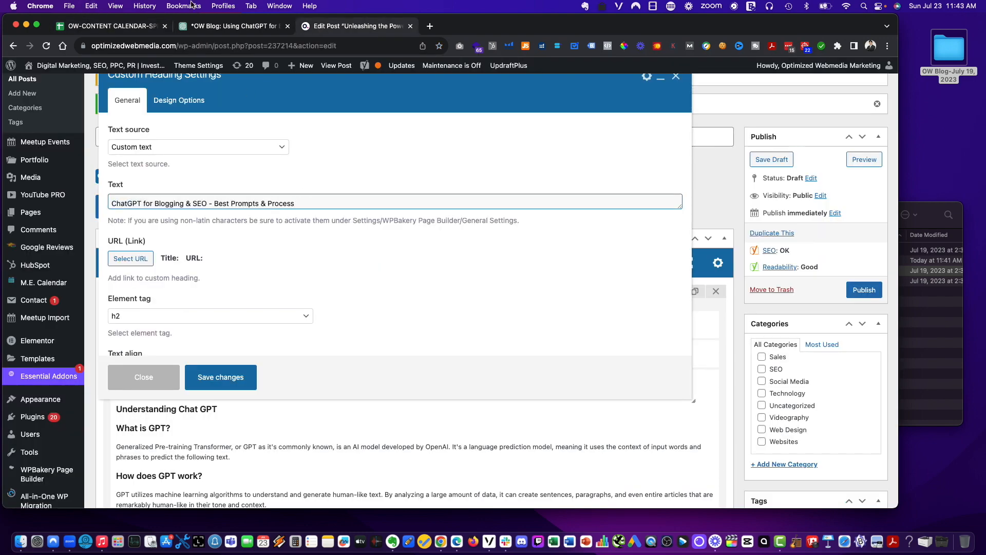
# Set the Custom Heading's text to the calendar title "How to Use Chat GPT for Blogging" and save the changes.
pyautogui.click(133, 28)
pyautogui.click(303, 347)
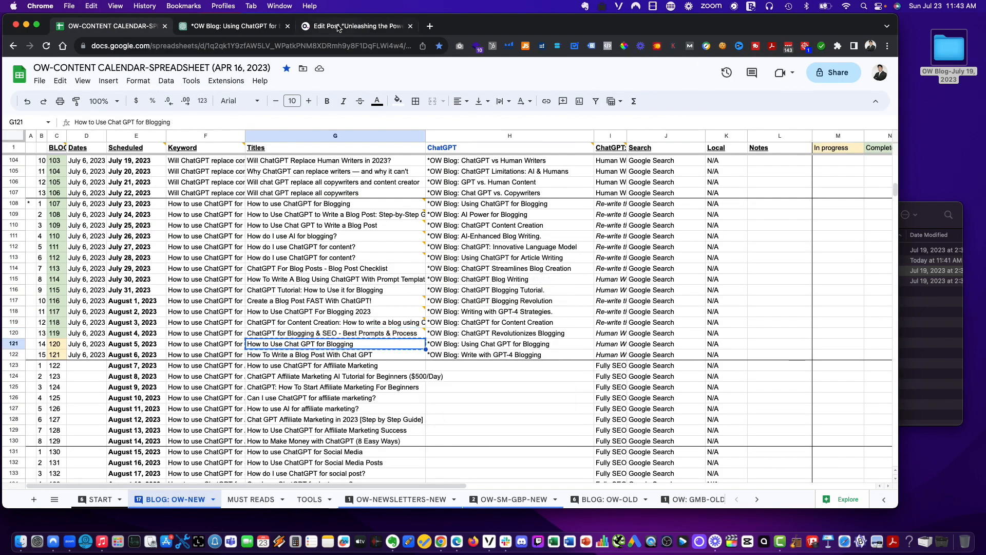
pyautogui.click(323, 27)
pyautogui.press('super+a')
pyautogui.press('super+z')
pyautogui.click(226, 385)
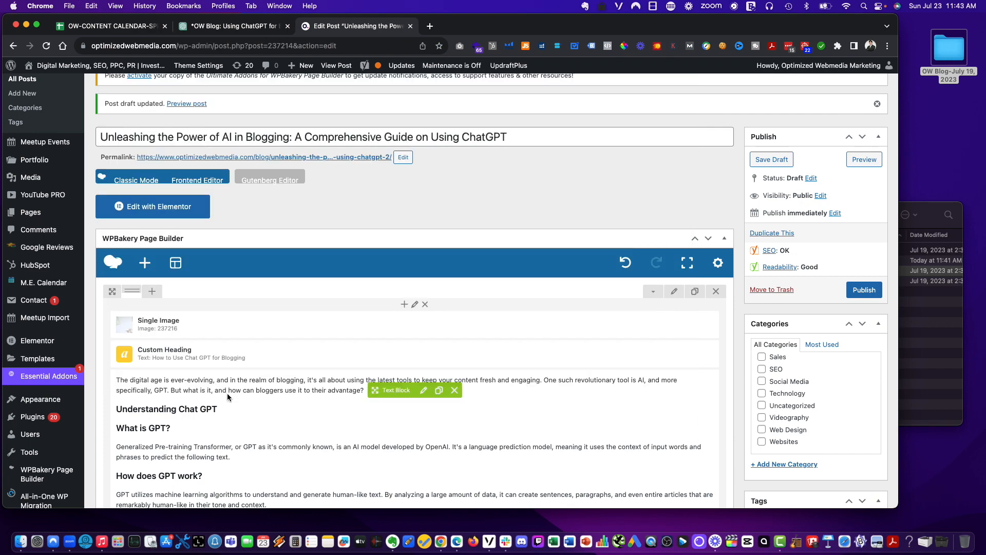
# Replace the Text Block's content with the first ChatGPT response, from "As the digital landscape" to "in the world of blogging.".
pyautogui.click(423, 389)
pyautogui.click(226, 26)
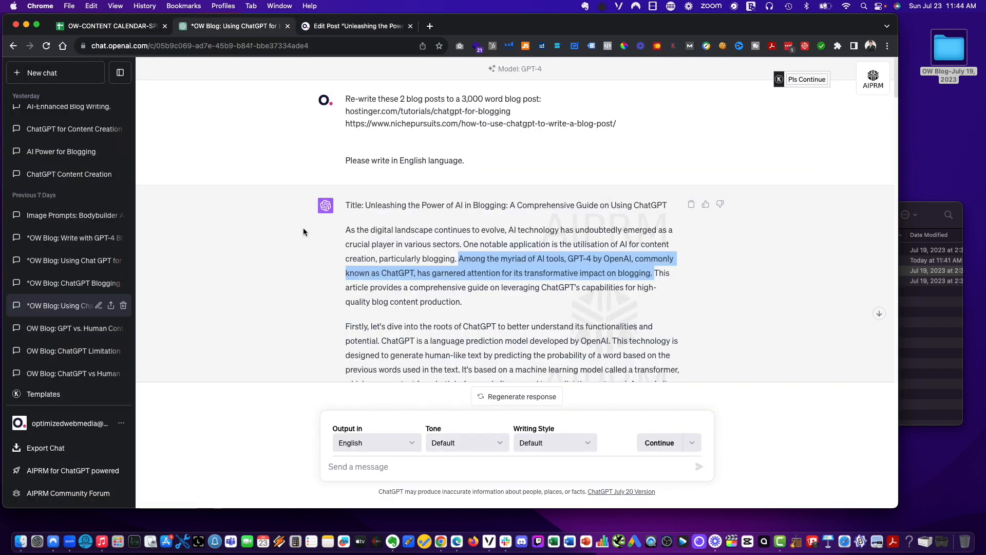
pyautogui.moveTo(346, 232); pyautogui.dragTo(468, 324)
pyautogui.scroll(-20, 468, 319)
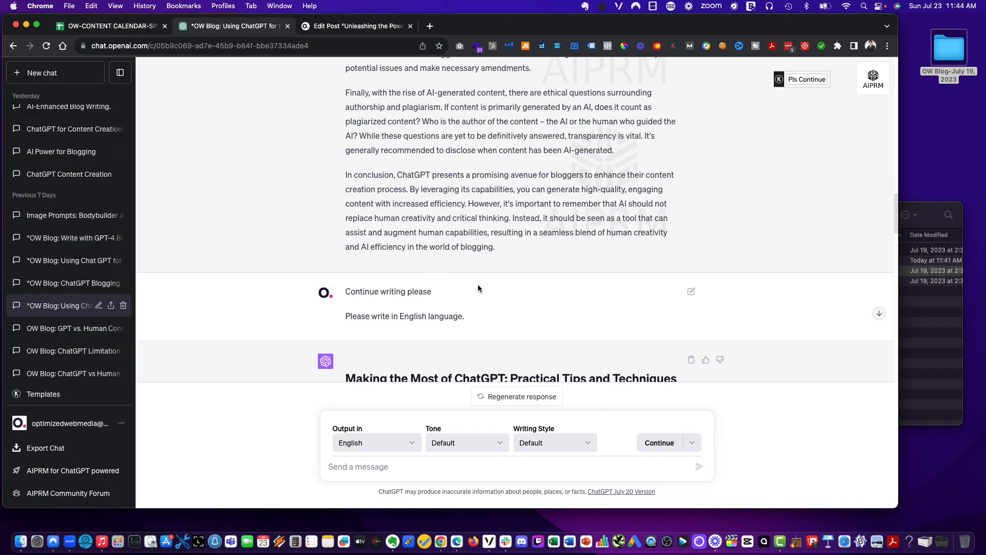
pyautogui.moveTo(496, 261); pyautogui.dragTo(501, 248)
pyautogui.scroll(1, 501, 248)
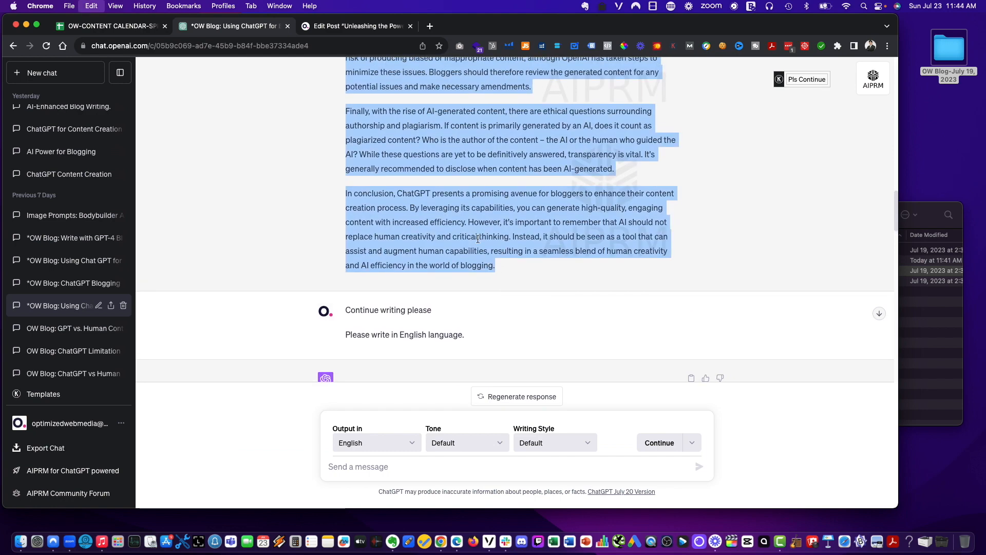
pyautogui.click(339, 32)
pyautogui.click(321, 234)
pyautogui.press('super+a')
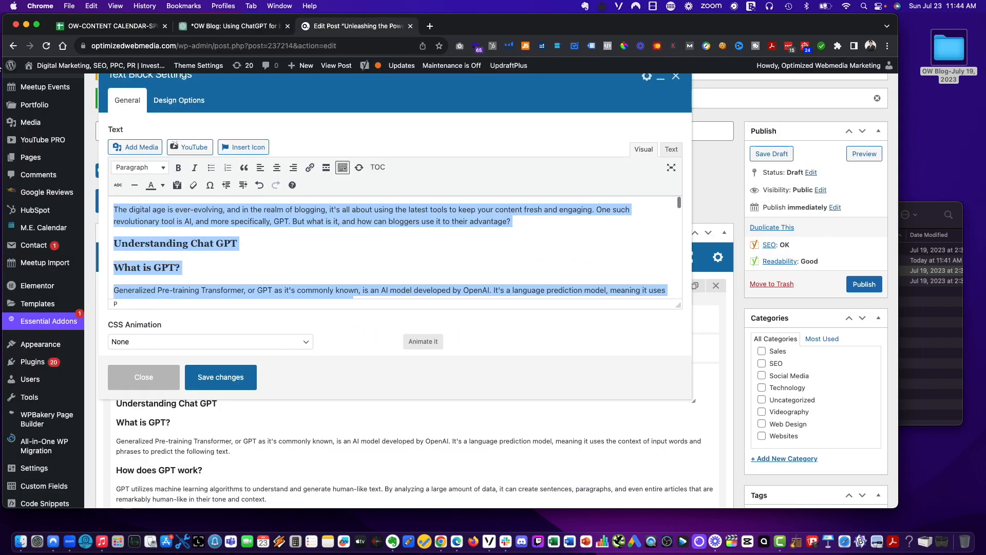
pyautogui.press('super+v')
# Format the "Using ChatGPT for Blogging" heading in the text block as Heading 3.
pyautogui.scroll(15, 201, 229)
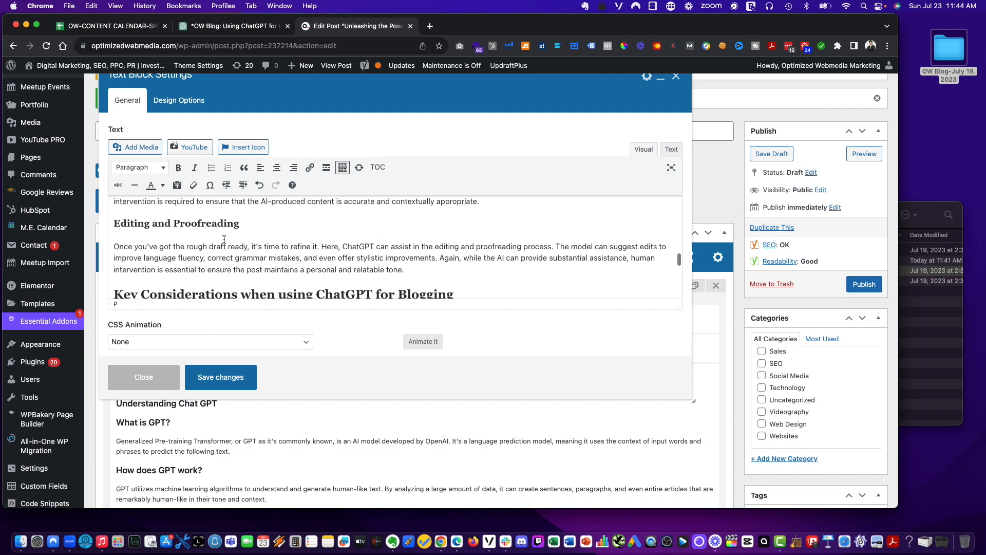
pyautogui.scroll(-4, 202, 228)
pyautogui.moveTo(286, 264); pyautogui.dragTo(114, 255)
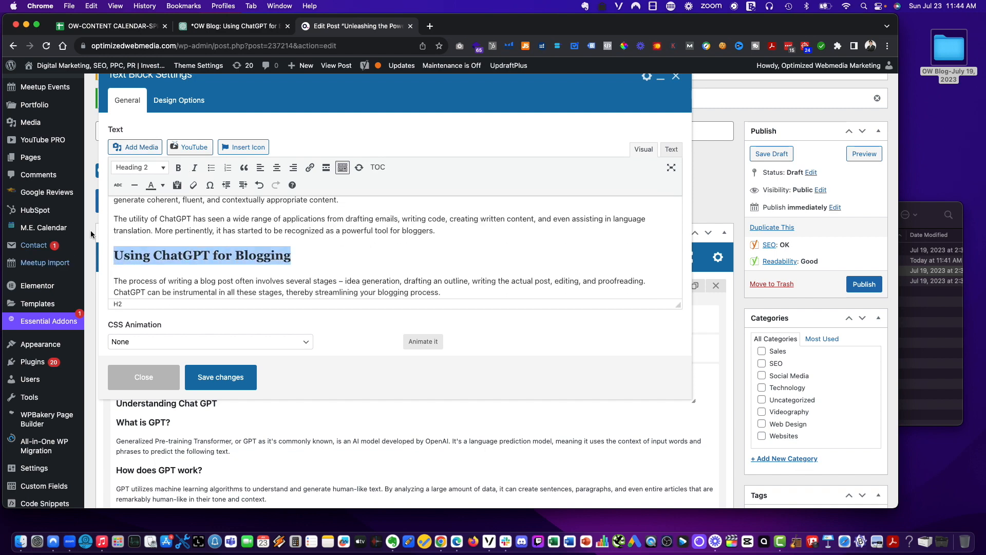
pyautogui.click(140, 167)
pyautogui.click(146, 248)
# Format "Key Considerations when using ChatGPT for Blogging" as Heading 3, then save the text block and the draft.
pyautogui.scroll(-3, 159, 252)
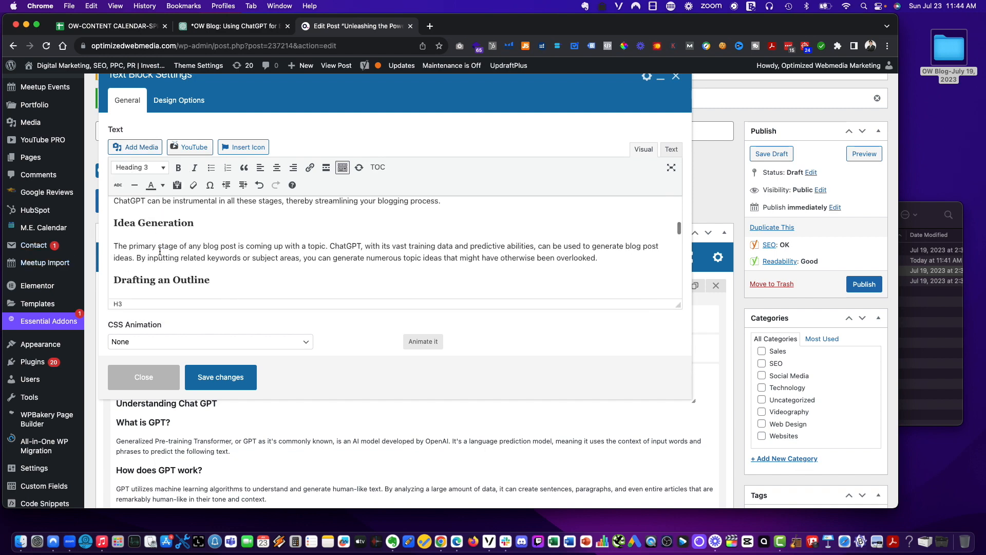
pyautogui.click(205, 245)
pyautogui.scroll(-1, 223, 266)
pyautogui.scroll(-5, 223, 266)
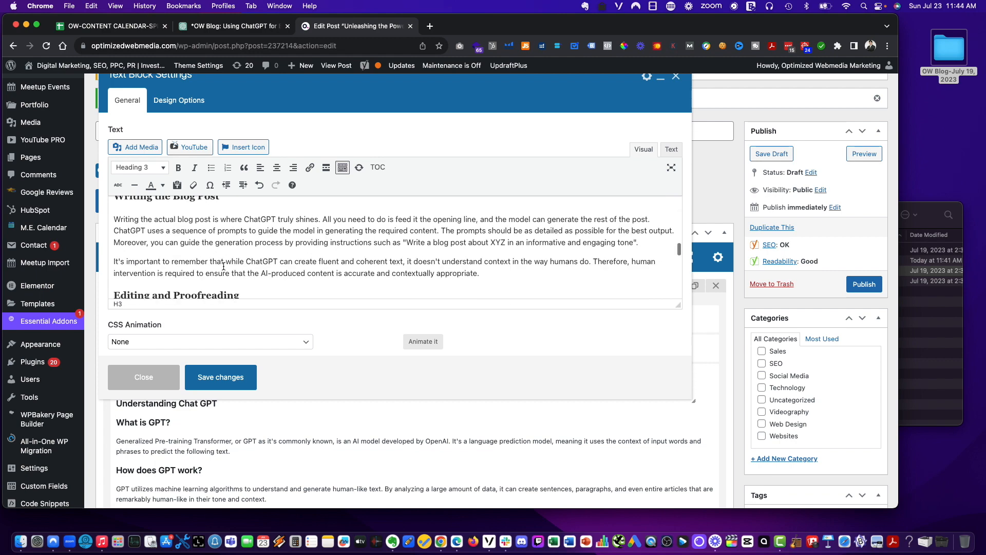
pyautogui.tripleClick(476, 288)
pyautogui.click(160, 168)
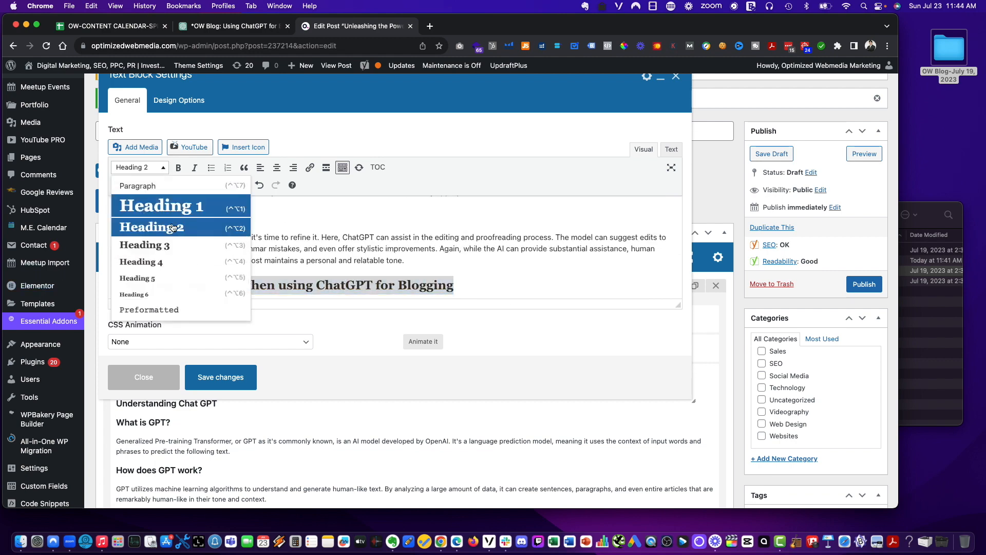
pyautogui.click(178, 246)
pyautogui.scroll(-6, 180, 248)
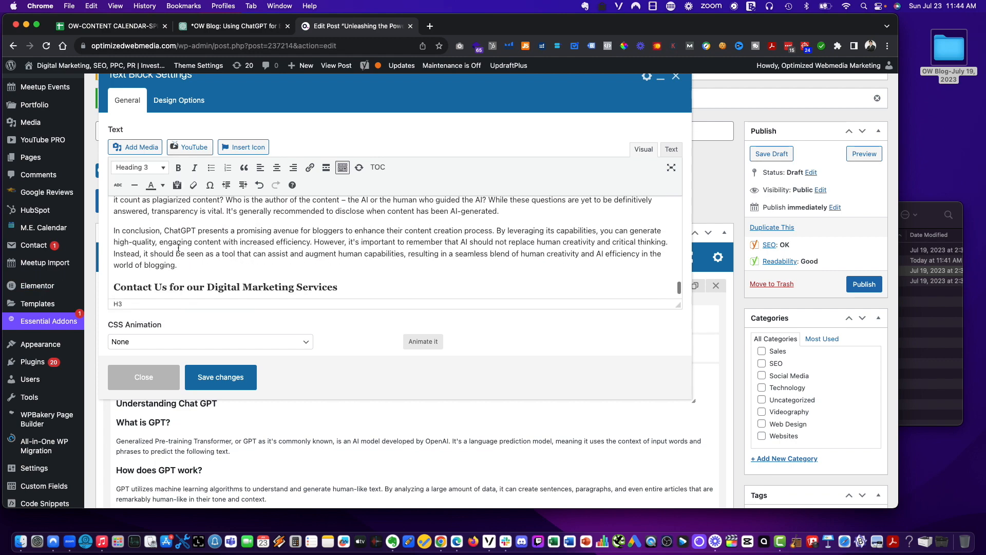
pyautogui.click(232, 382)
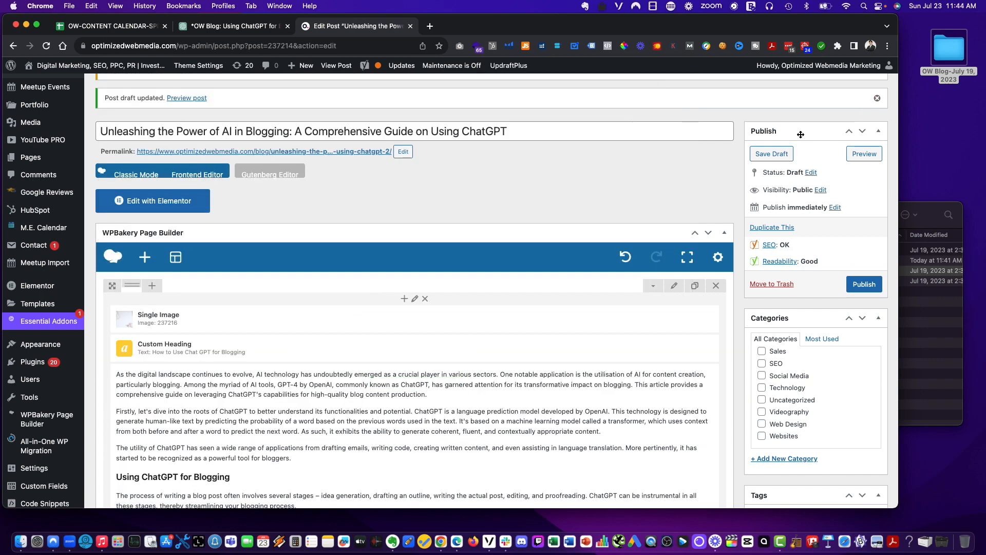
pyautogui.click(778, 155)
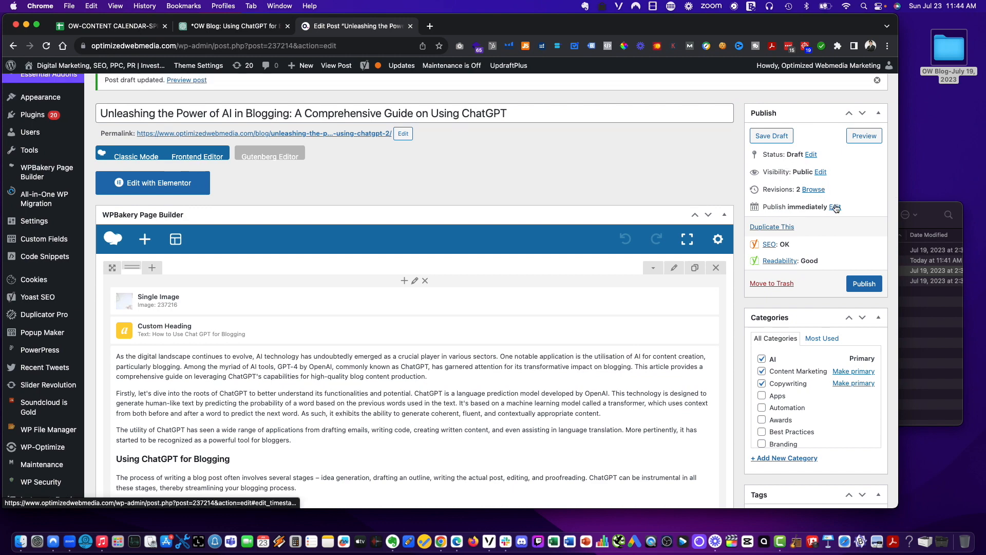
# Edit the post's publish date, set its month to 08-Aug and check the scheduled dates in the content calendar.
pyautogui.click(834, 206)
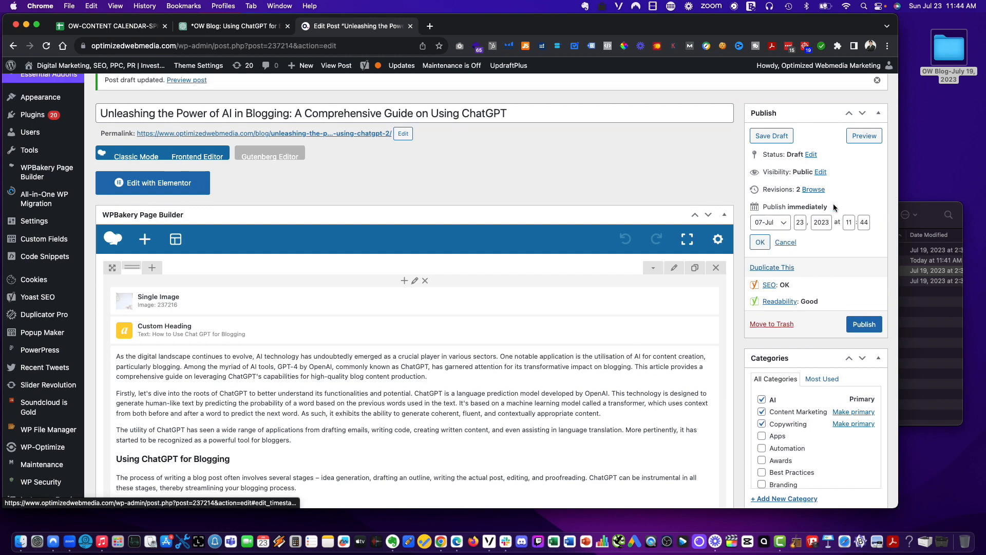
pyautogui.click(781, 223)
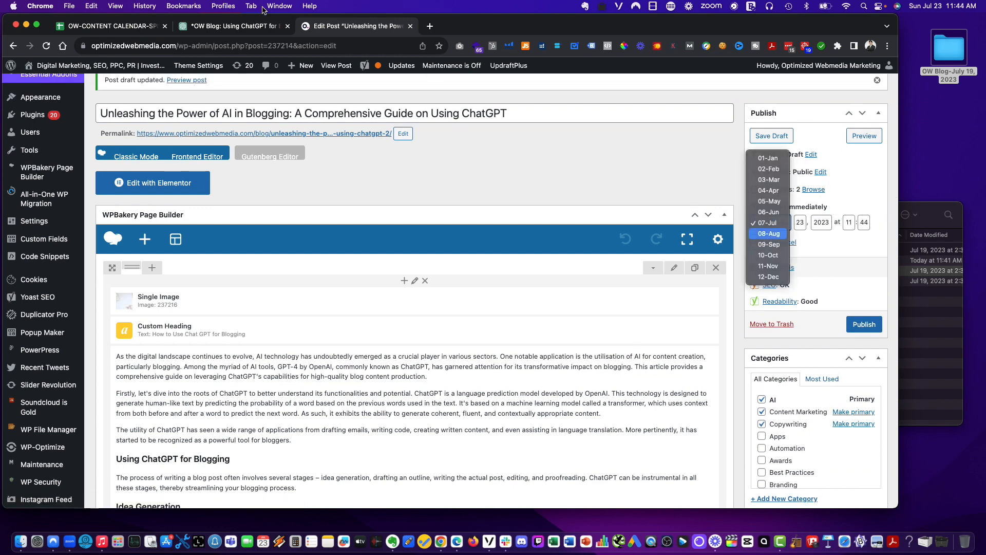
pyautogui.click(131, 23)
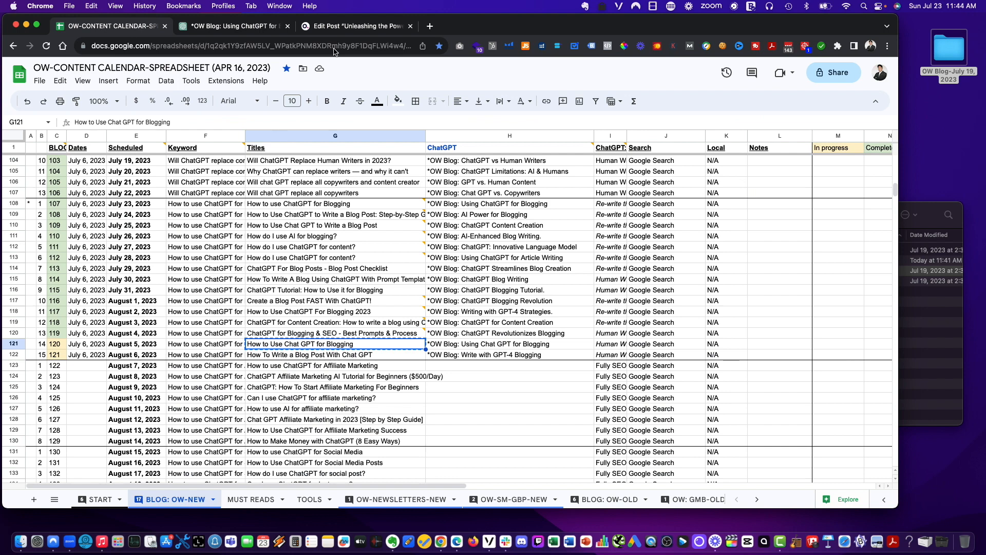
pyautogui.click(355, 26)
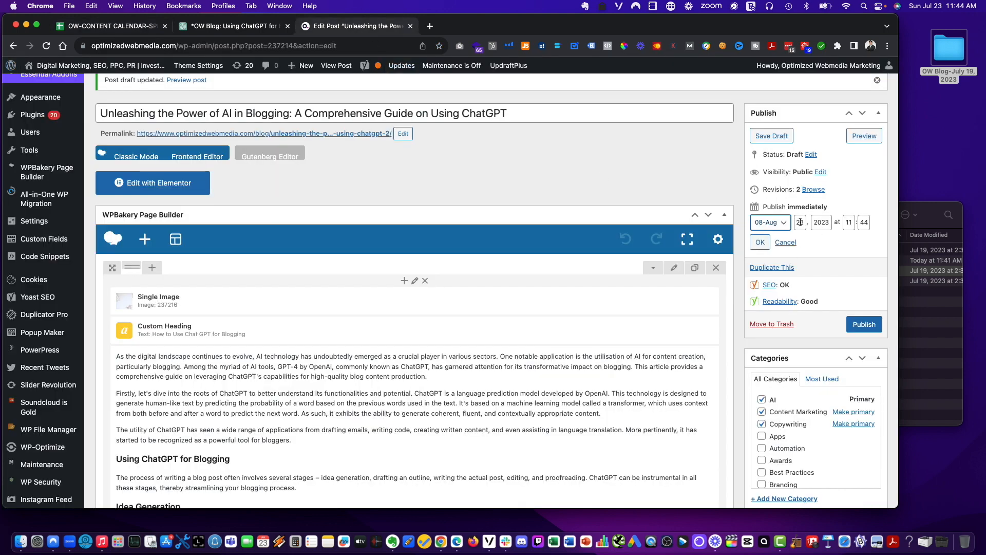
# Set the publish day to 4 and the time to 06:00, scheduling the post for August 4, 2023.
pyautogui.press('Tab')
pyautogui.press('Tab')
pyautogui.click(798, 222)
pyautogui.press('super+a')
pyautogui.write('4')
pyautogui.press('Tab')
pyautogui.press('Tab')
pyautogui.write('6')
pyautogui.press('Tab')
pyautogui.write('00')
pyautogui.click(760, 242)
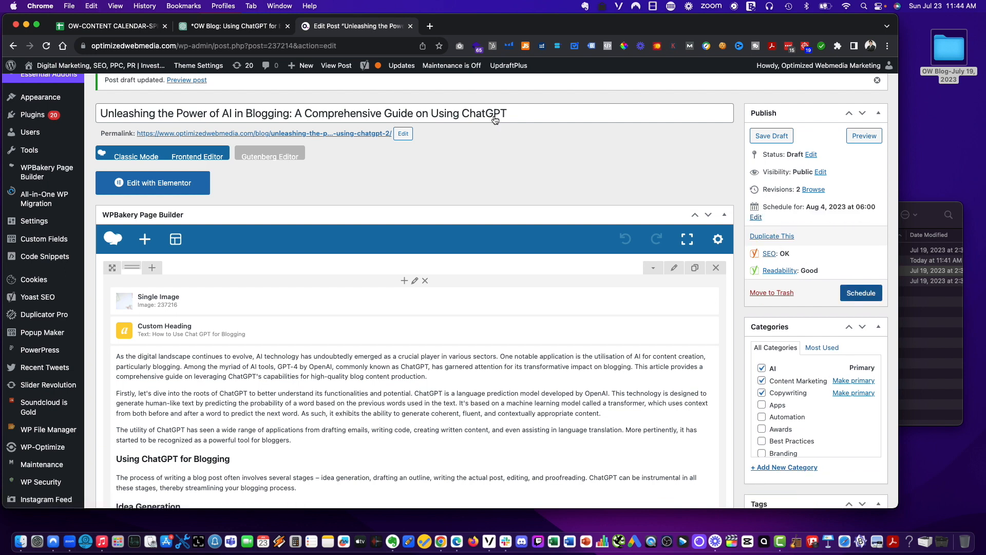
# In the content calendar, fill the cell of blog number 120 with the same light green as the completed blogs.
pyautogui.click(123, 29)
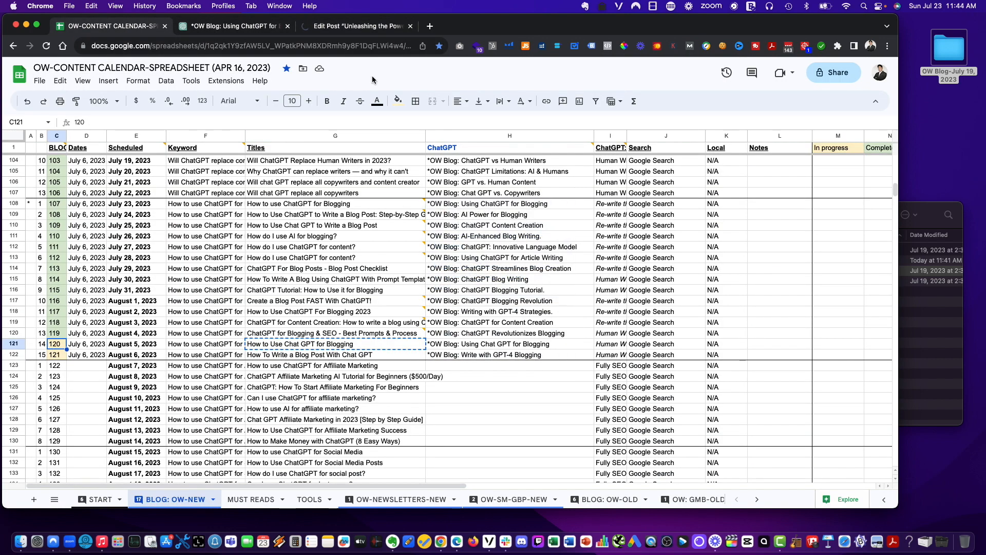
pyautogui.click(398, 100)
pyautogui.click(449, 163)
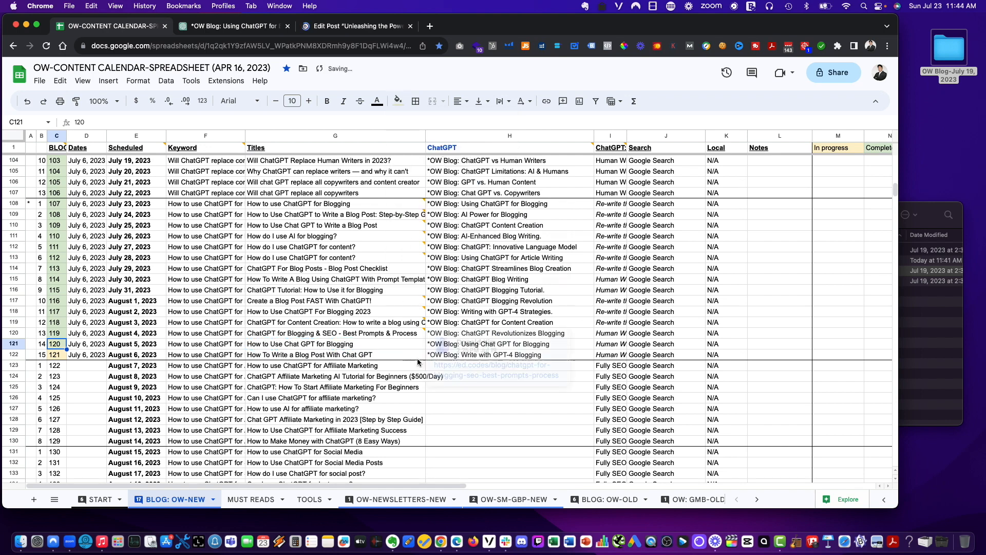
pyautogui.click(311, 334)
# Rename the open "*OW Blog: Using ChatGPT for Blogging" chat in ChatGPT by removing its leading asterisk.
pyautogui.click(244, 27)
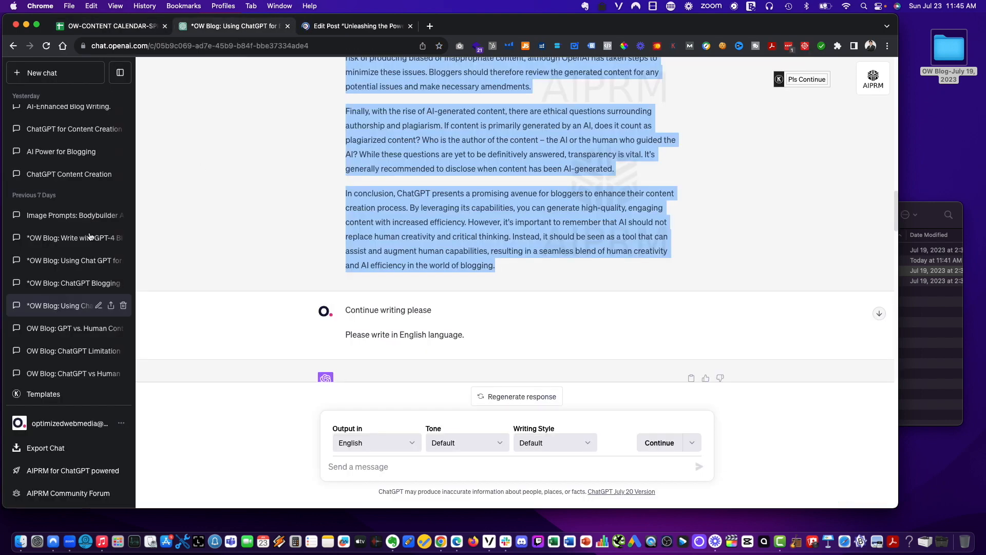
pyautogui.click(98, 306)
pyautogui.press('Up')
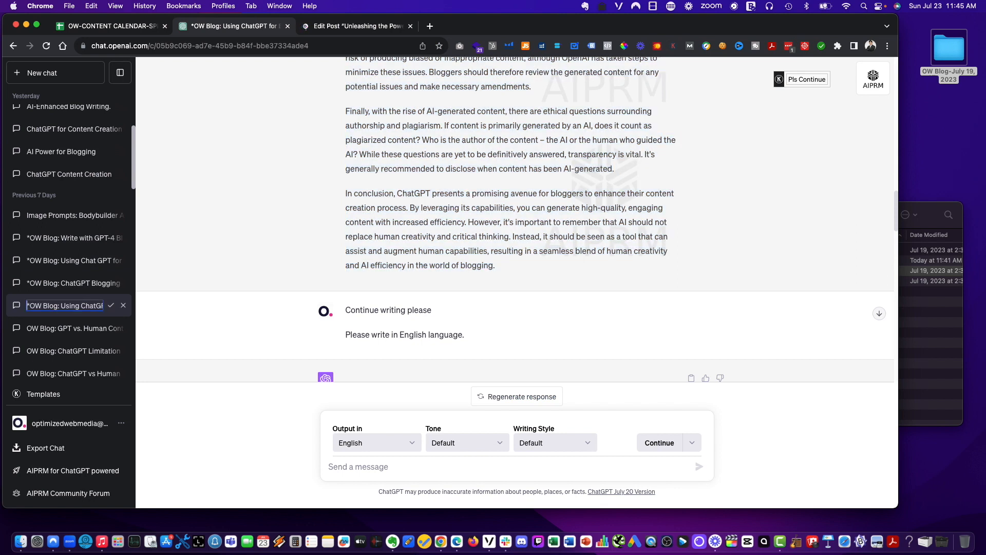
pyautogui.press('Delete')
pyautogui.press('Return')
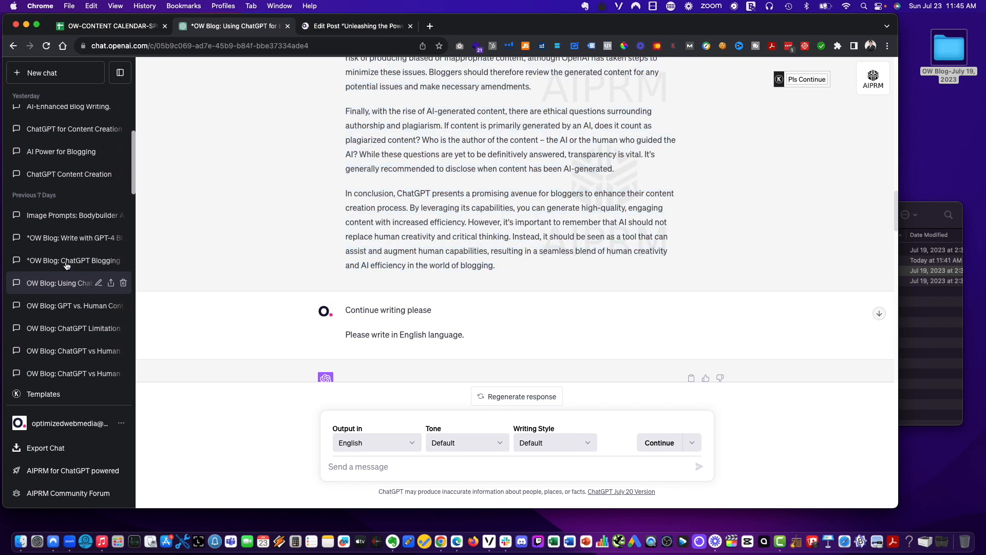
# Open the "*OW Blog: ChatGPT Blogging" chat, then return to the blog list in the content calendar.
pyautogui.click(64, 261)
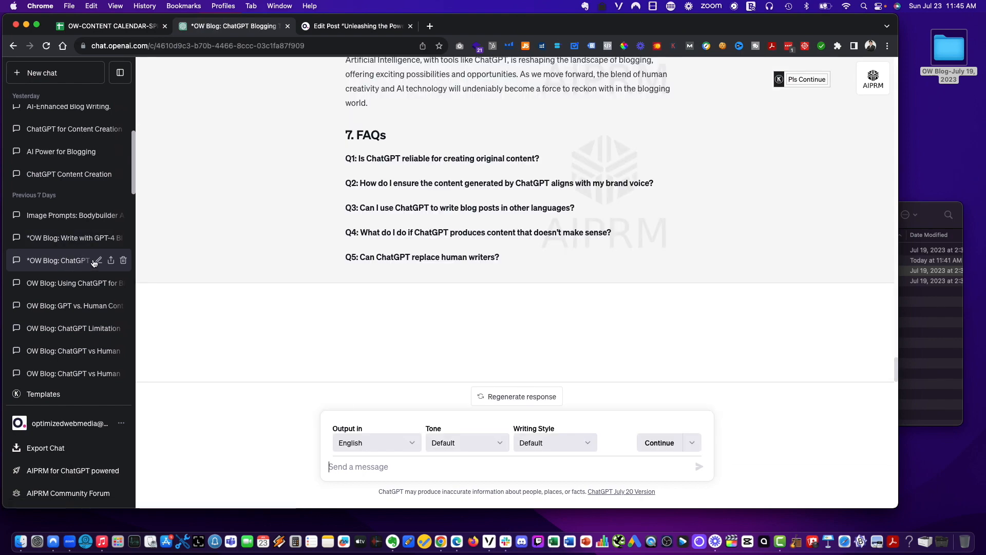
pyautogui.click(138, 24)
pyautogui.click(241, 396)
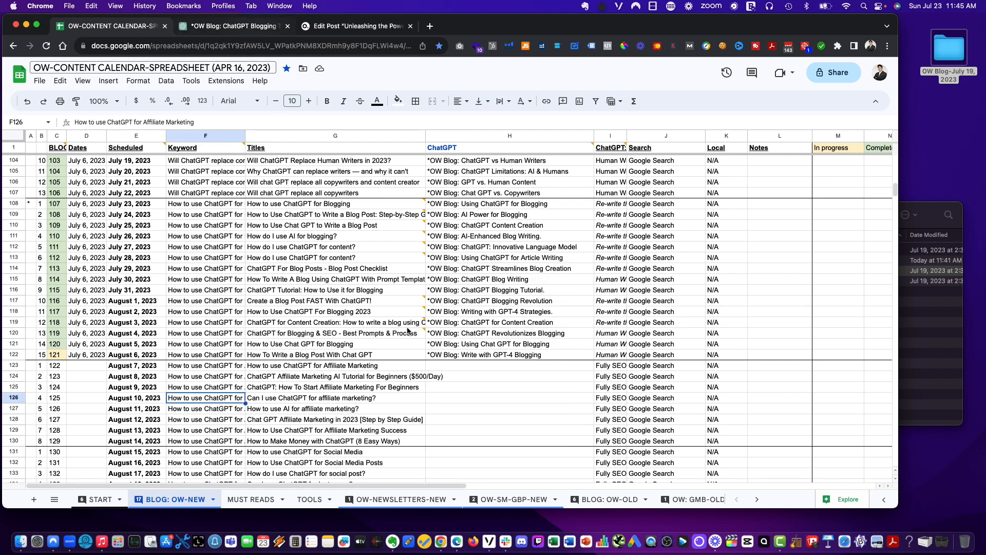
# Copy the article heading "ChatGPT Tutorial: How to Use it for Blogging" from the open "*OW Blog: ChatGPT Blogging Tutorial." chat in ChatGPT.
pyautogui.moveTo(409, 333)
pyautogui.click(553, 353)
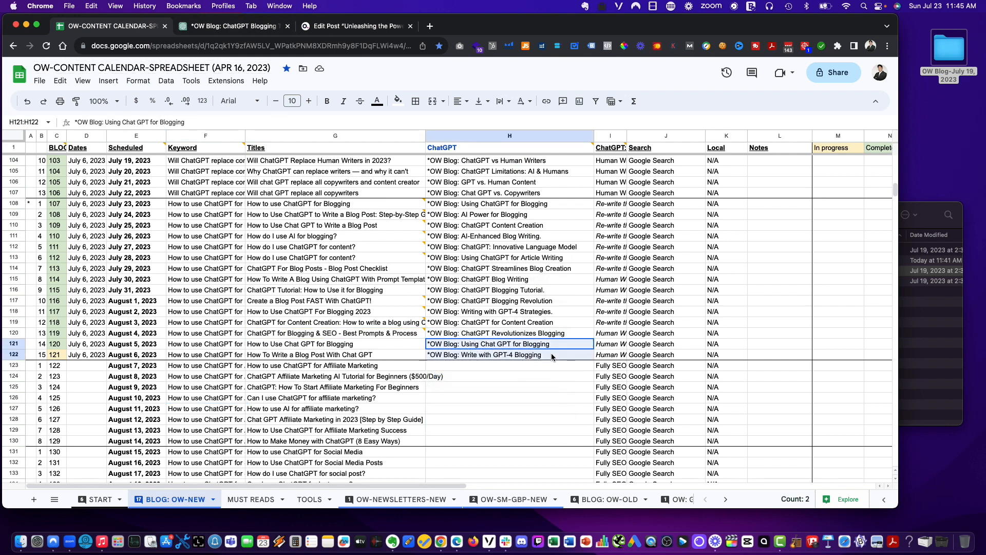
pyautogui.click(233, 26)
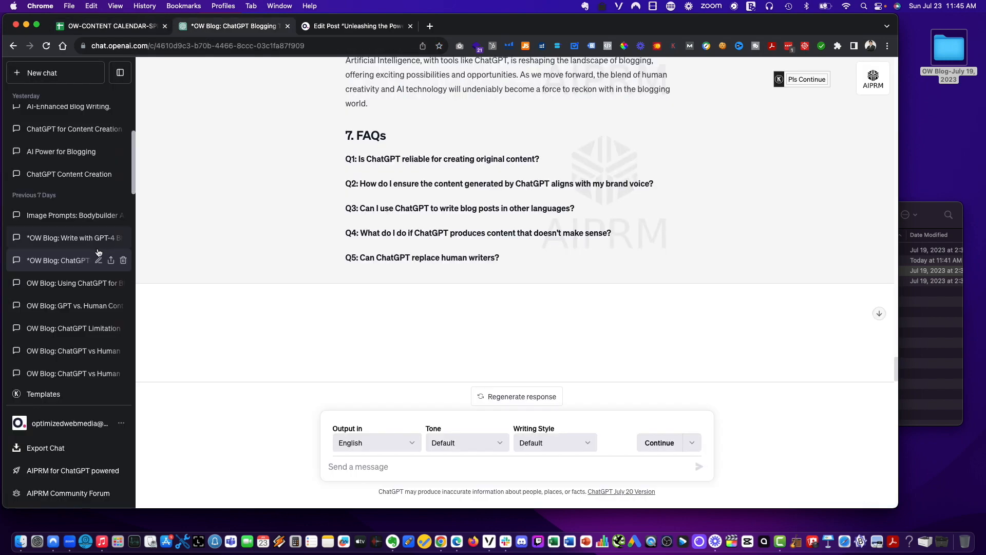
pyautogui.scroll(-1, 95, 264)
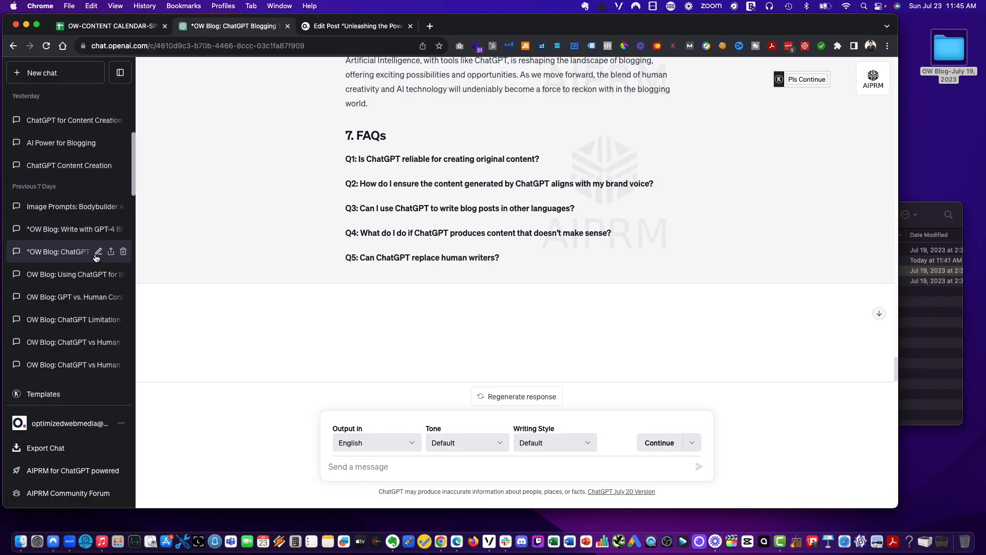
pyautogui.click(98, 252)
pyautogui.scroll(20, 399, 249)
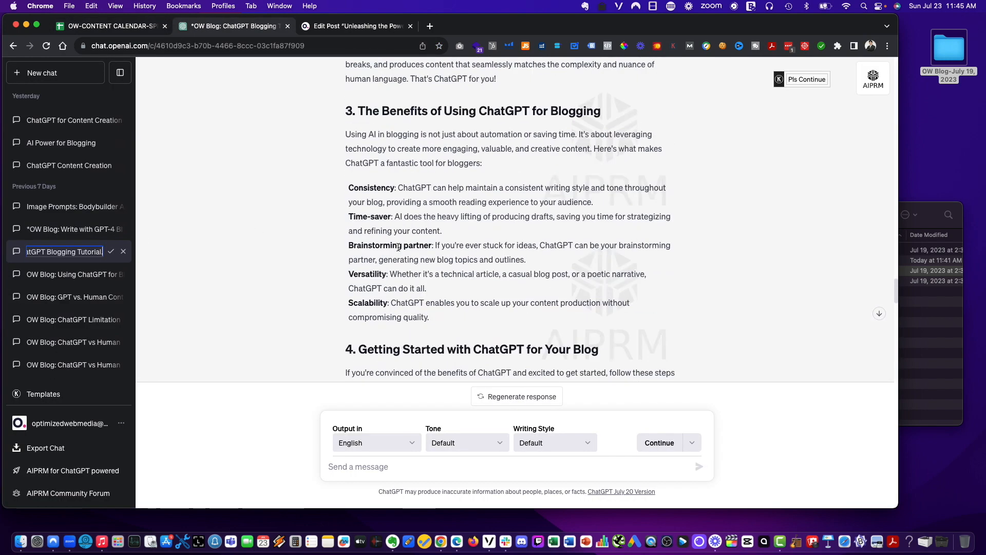
pyautogui.scroll(20, 398, 248)
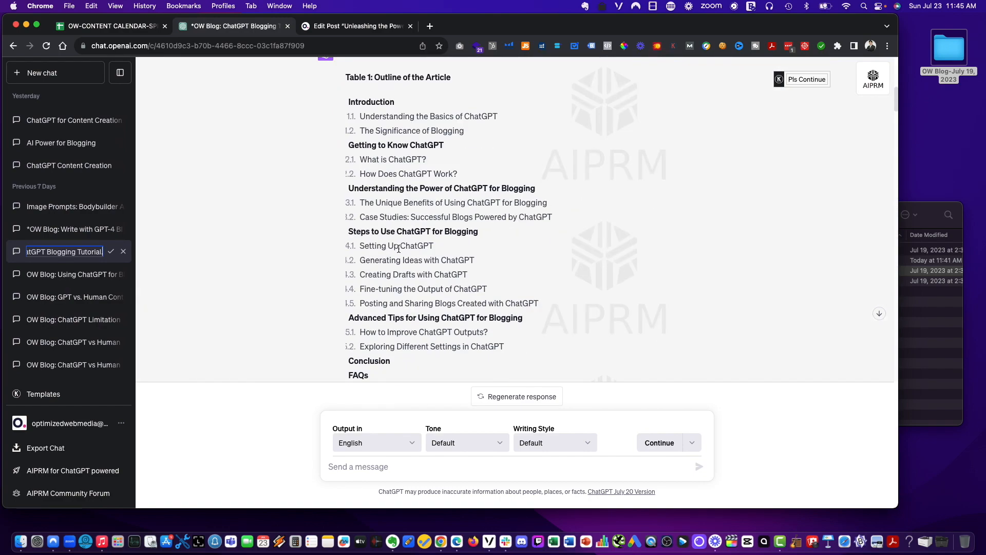
pyautogui.scroll(-10, 398, 249)
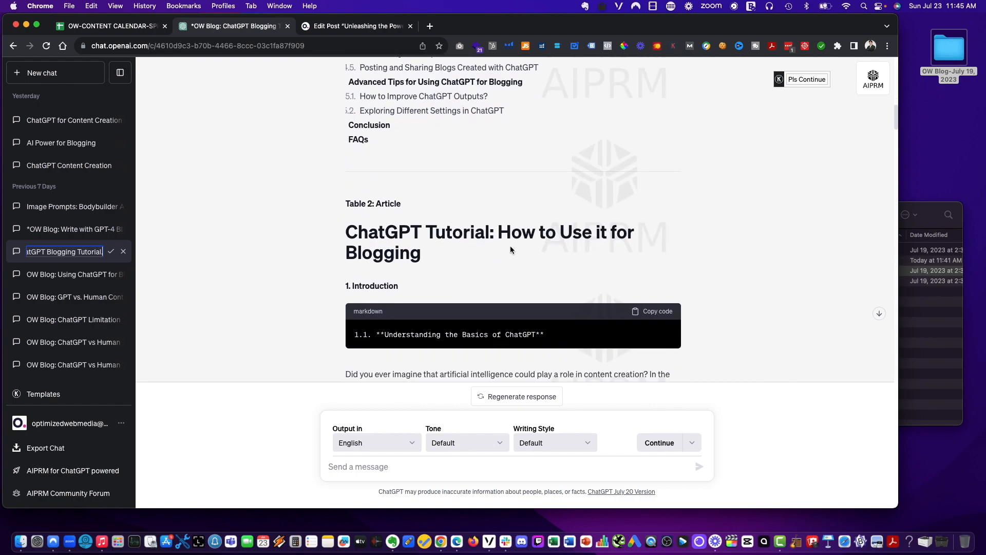
pyautogui.moveTo(475, 247); pyautogui.dragTo(442, 249)
# Duplicate the scheduled WordPress post "Unleashing the Power of AI in Blogging: A Comprehensive Guide on Using ChatGPT".
pyautogui.click(338, 29)
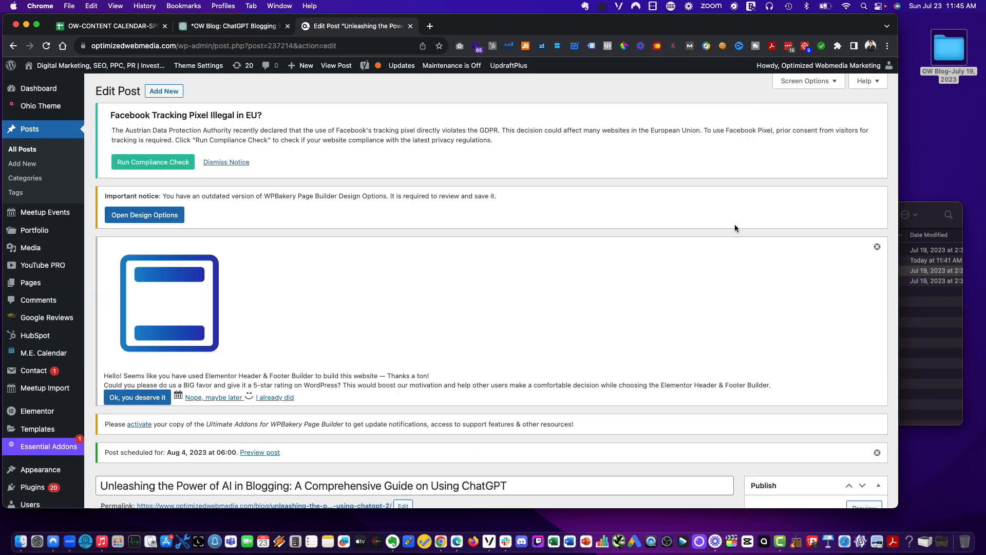
pyautogui.scroll(-12, 760, 271)
pyautogui.scroll(3, 763, 274)
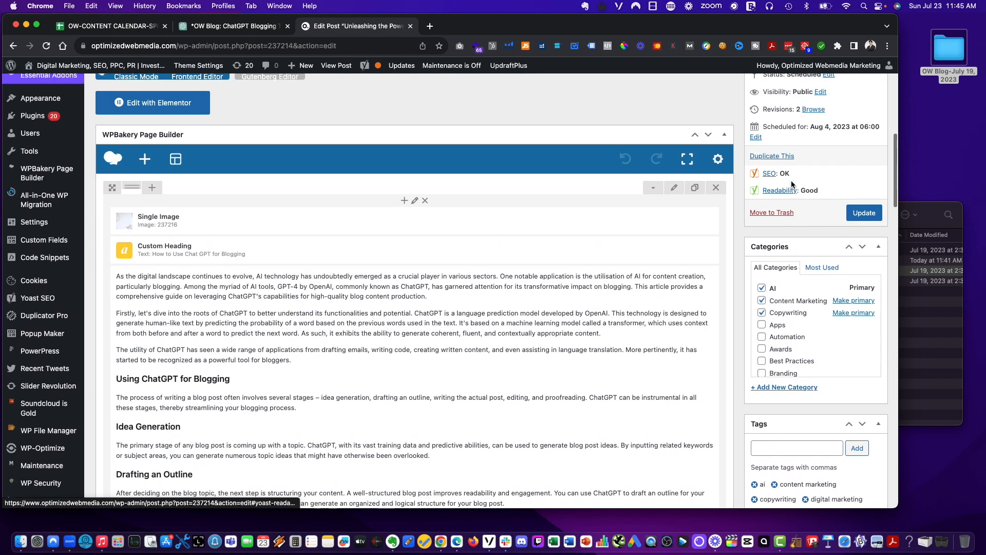
pyautogui.click(790, 160)
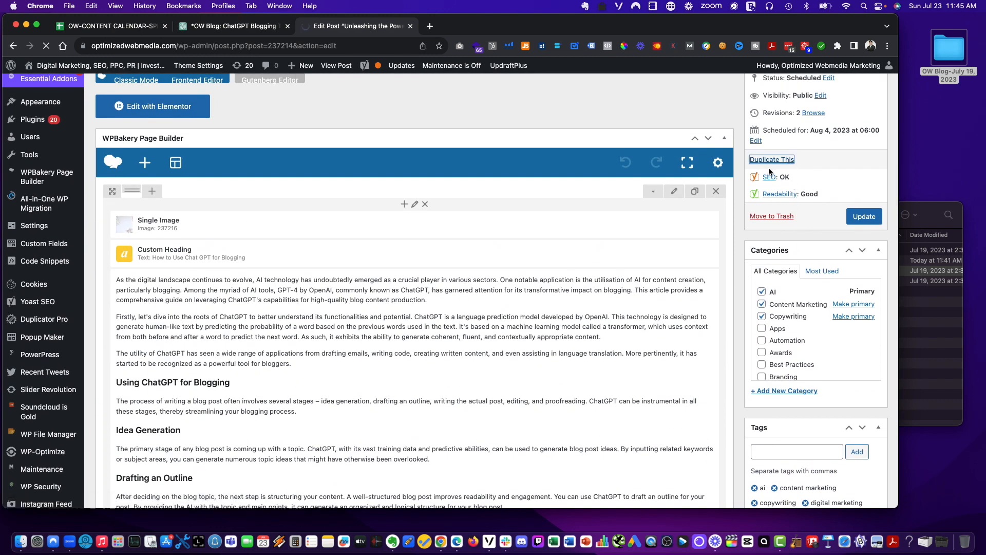
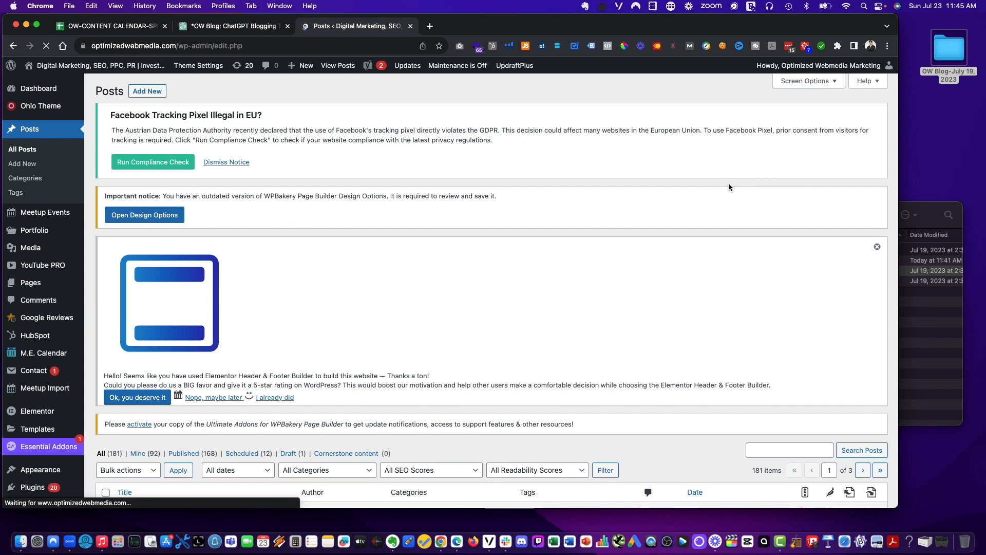
# Filter the post list to drafts and open the duplicated "Unleashing the Power of AI in Blogging" post for editing.
pyautogui.scroll(-6, 728, 183)
pyautogui.click(289, 140)
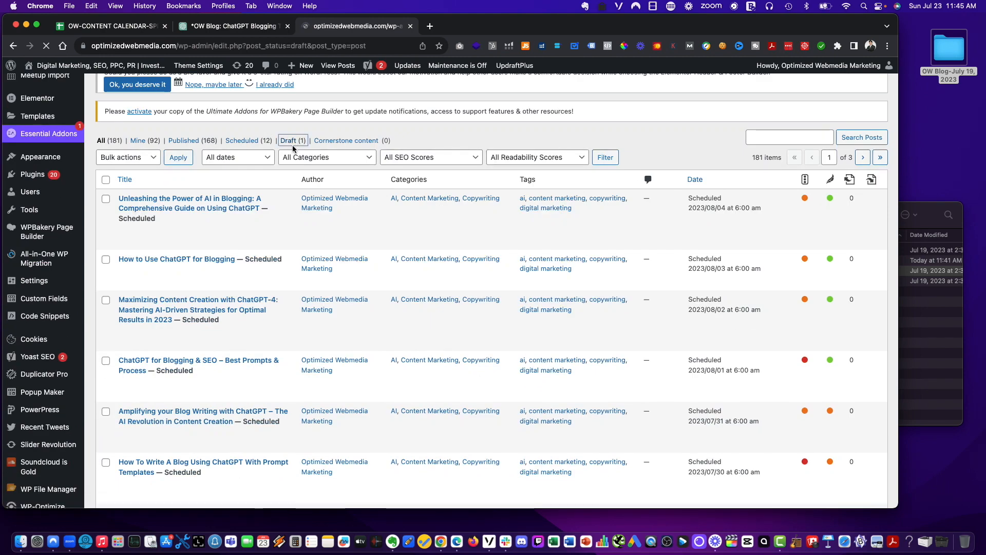
pyautogui.scroll(-4, 342, 196)
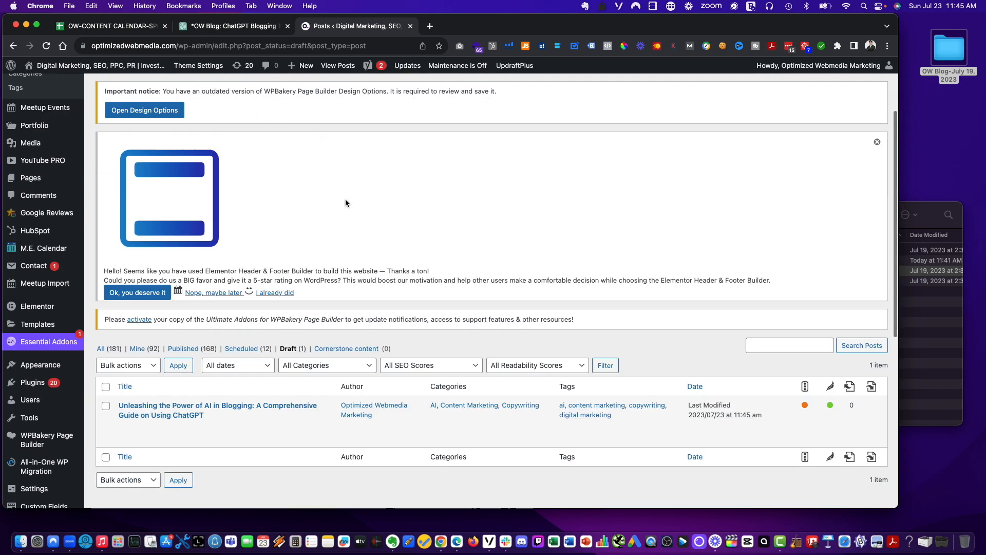
pyautogui.click(153, 356)
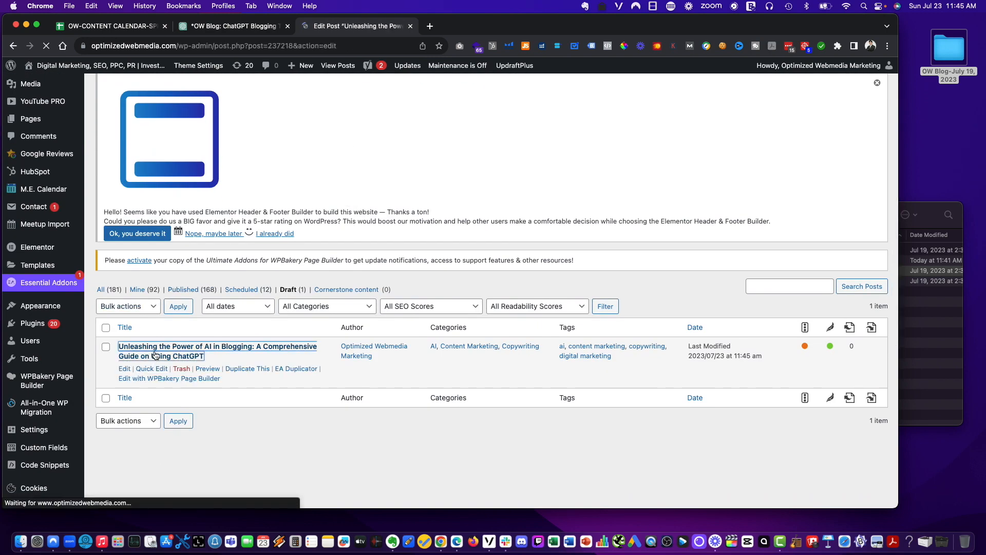
# Change the draft's title to "ChatGPT Tutorial: How to Use it for Blogging" and save the draft.
pyautogui.scroll(-5, 308, 311)
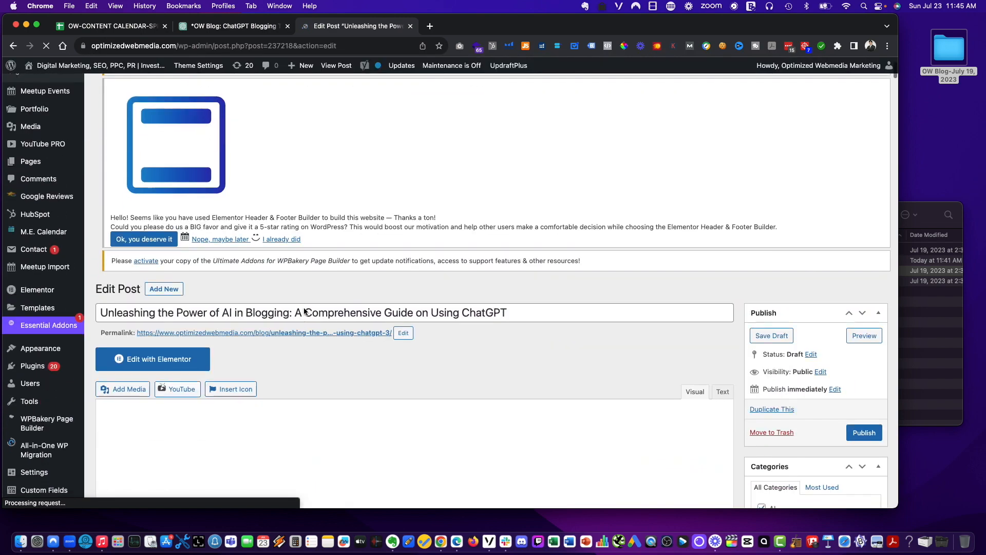
pyautogui.tripleClick(344, 313)
pyautogui.write('ChatGPT Tutorial: How to Use it for Blogging')
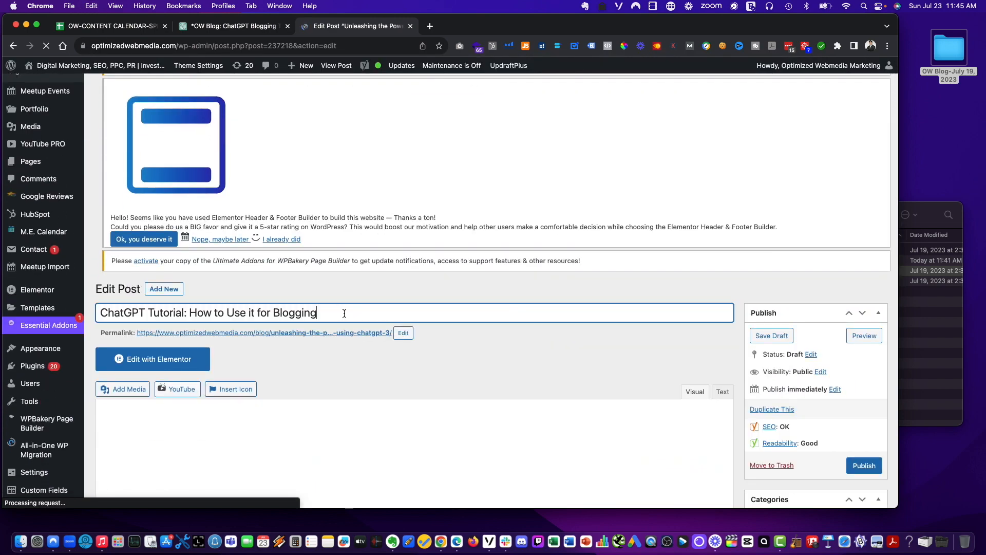
pyautogui.scroll(4, 344, 313)
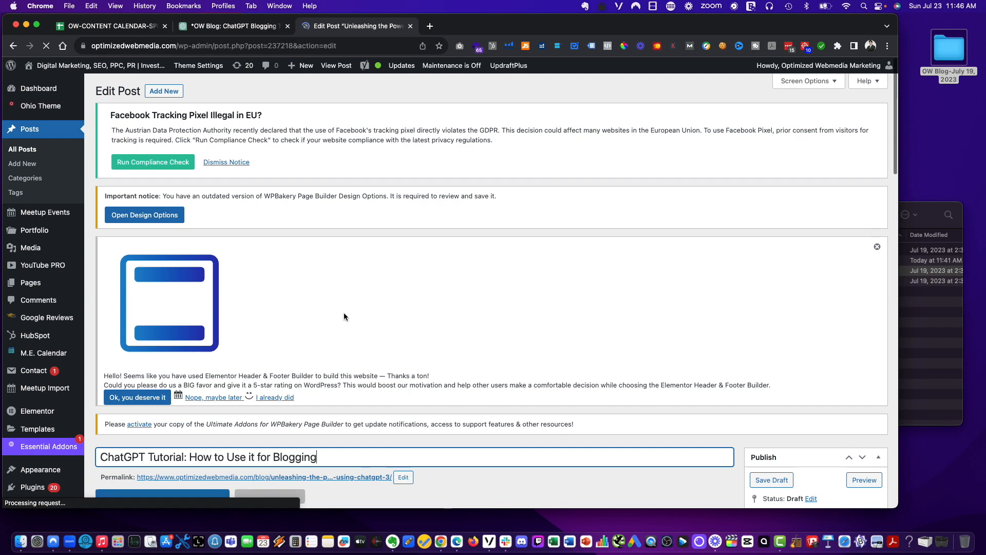
pyautogui.scroll(-4, 343, 313)
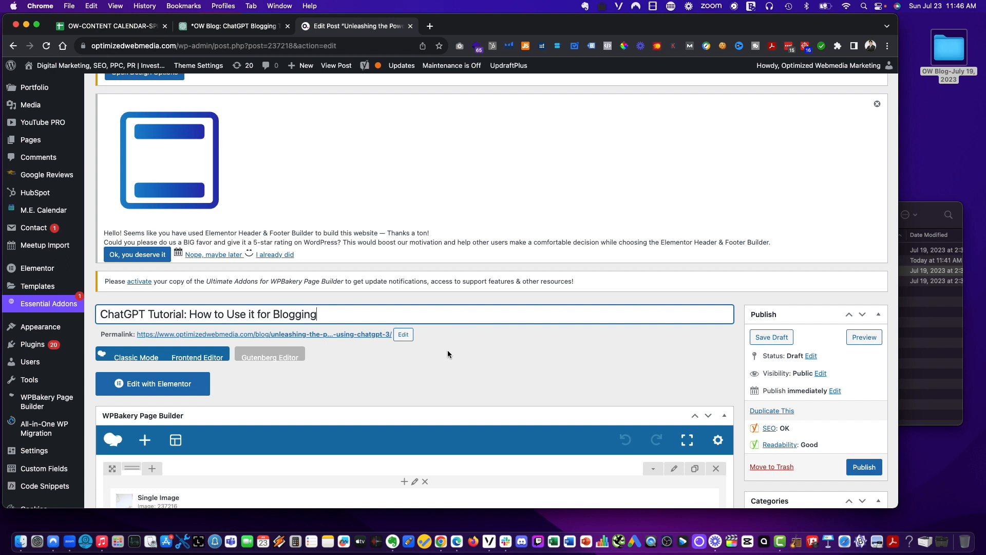
pyautogui.click(765, 337)
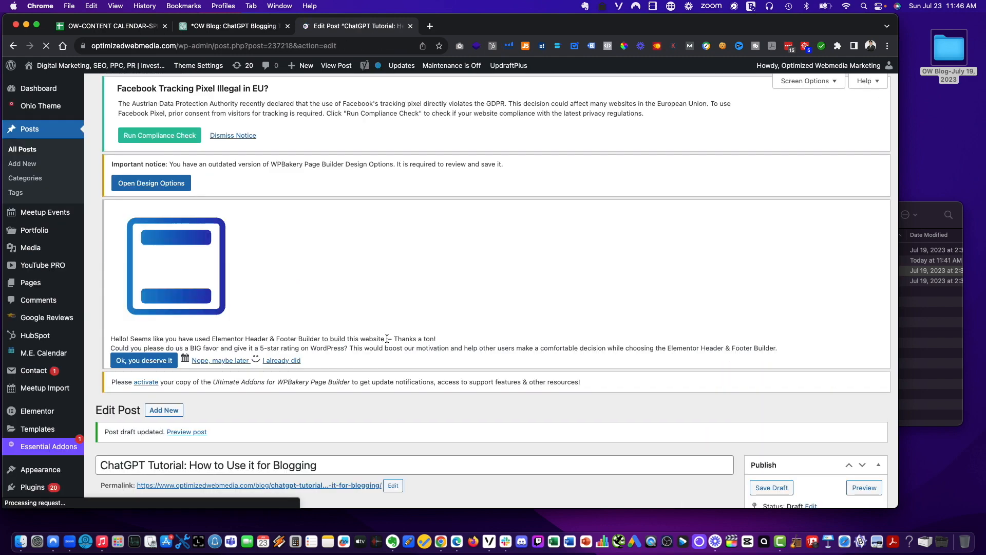
# Replace the post's Yoast SEO title with "ChatGPT Tutorial: How to Use it for Blogging".
pyautogui.scroll(-3, 386, 339)
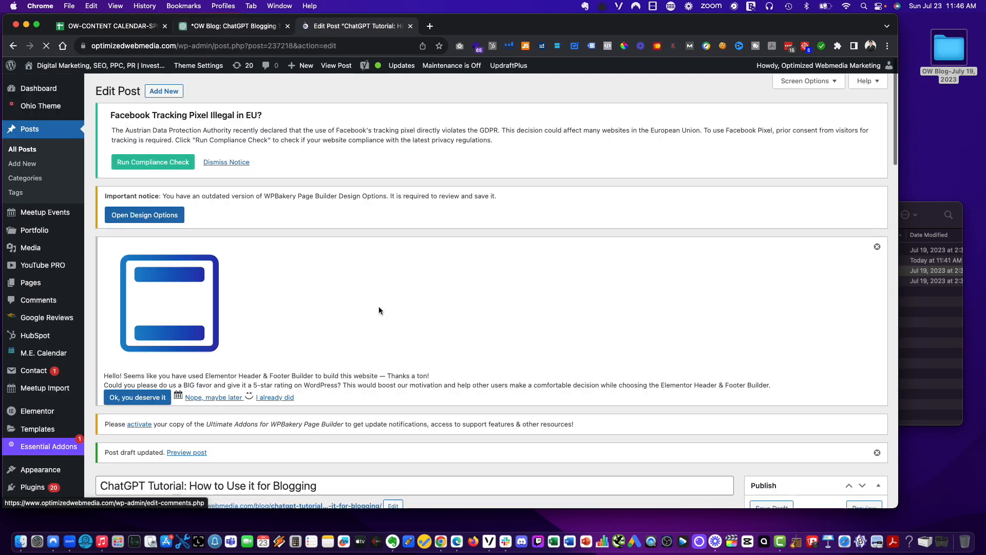
pyautogui.scroll(-3, 380, 309)
pyautogui.scroll(-15, 379, 312)
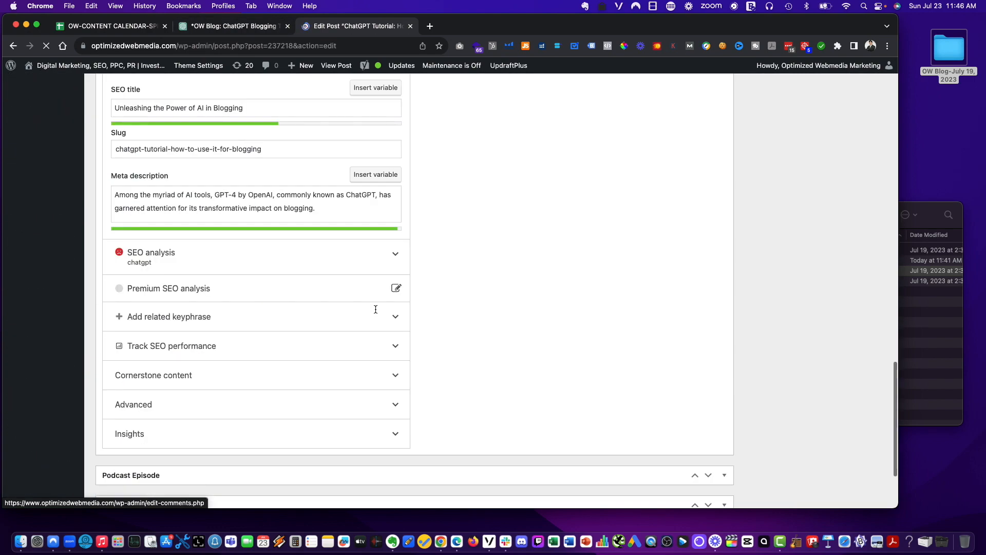
pyautogui.scroll(2, 277, 154)
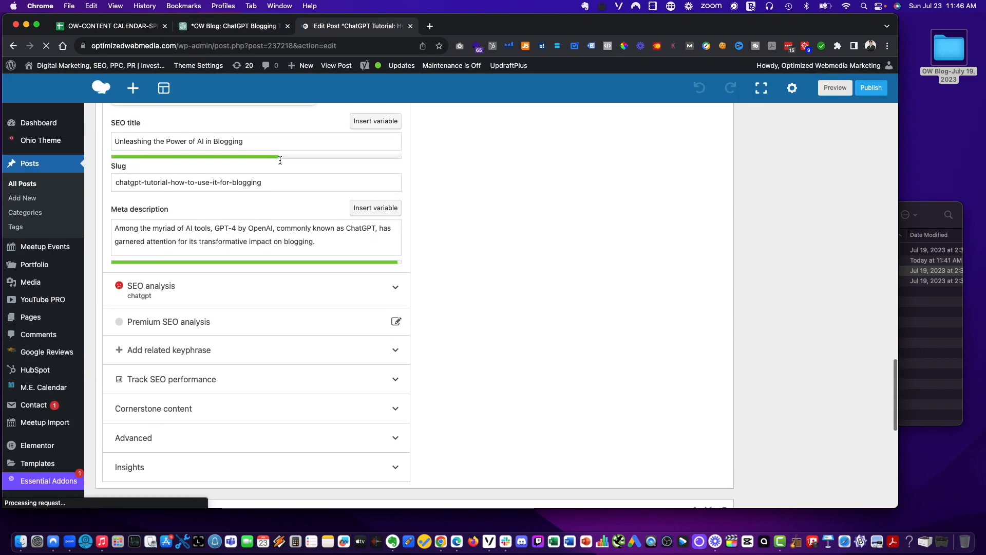
pyautogui.tripleClick(275, 142)
# Copy the article's "Did you ever imagine..." introduction paragraph from ChatGPT and replace the WordPress post's meta description with it.
pyautogui.click(257, 26)
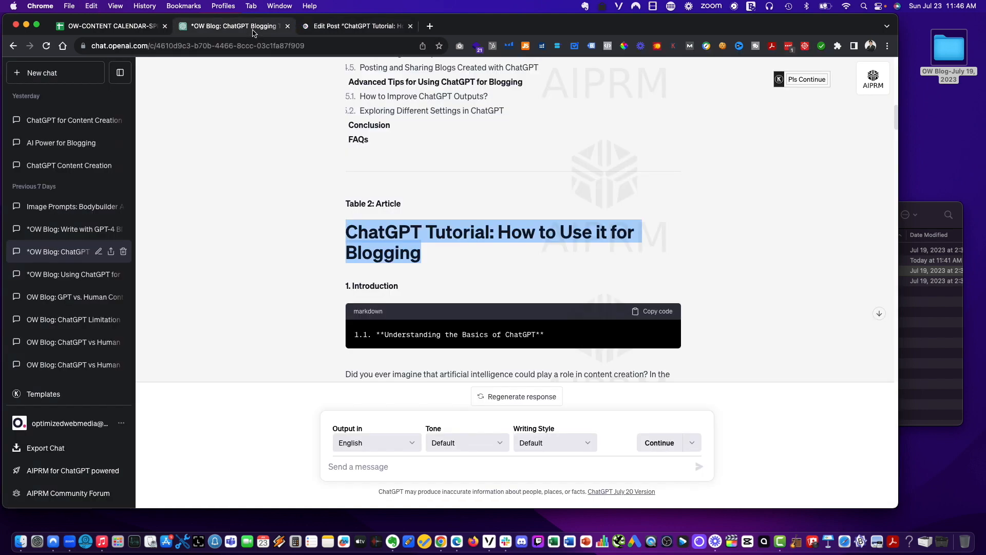
pyautogui.scroll(-5, 389, 284)
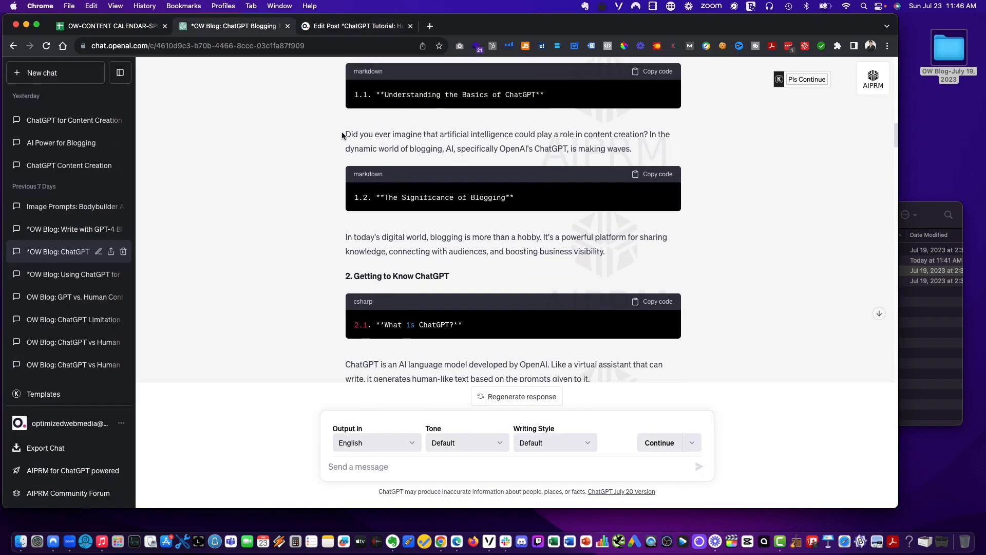
pyautogui.moveTo(340, 132); pyautogui.dragTo(673, 151)
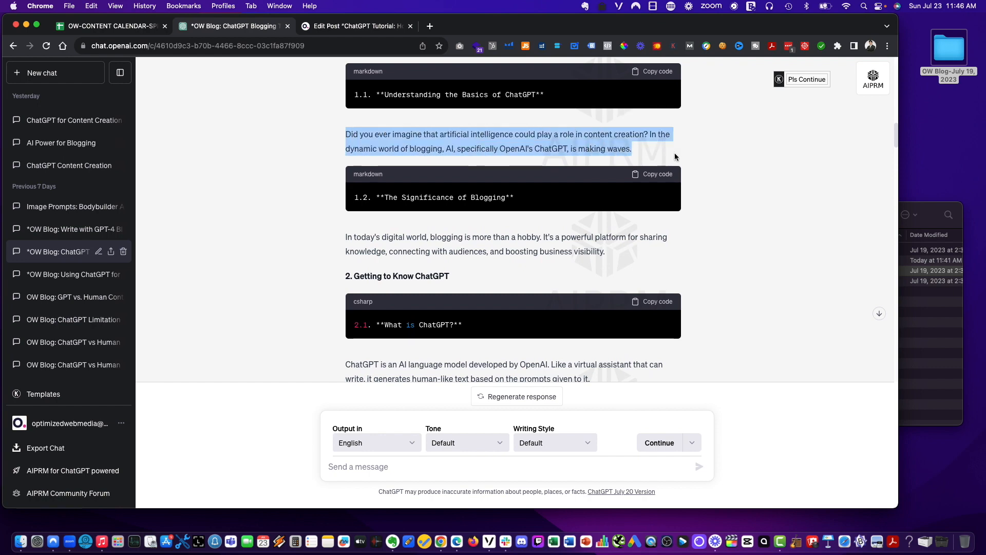
pyautogui.press('super+c')
pyautogui.click(324, 27)
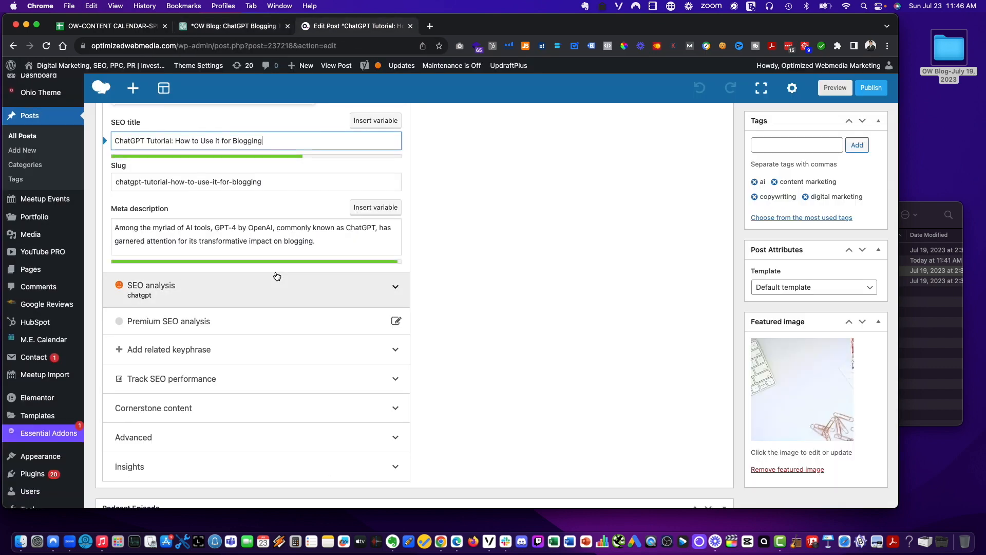
pyautogui.click(321, 241)
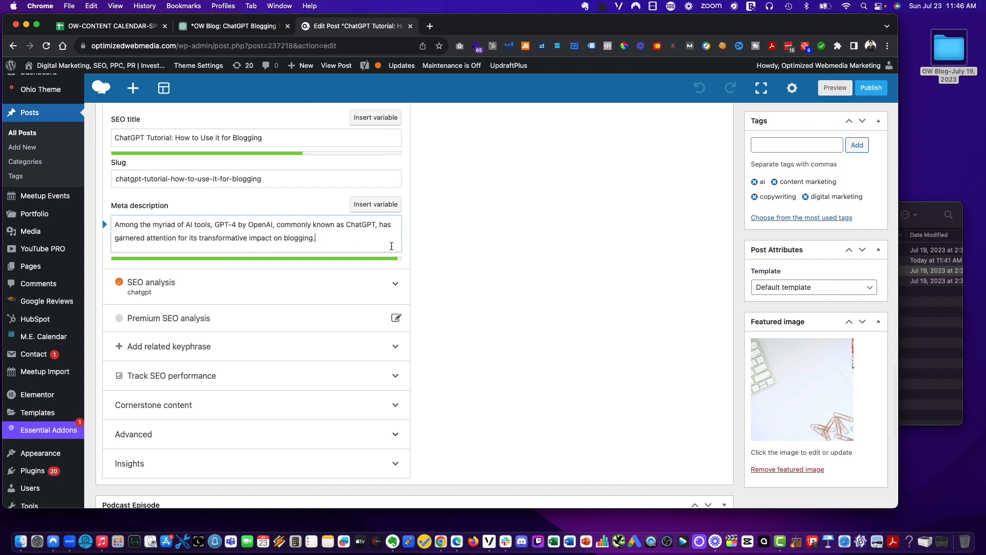
pyautogui.press('super+a')
pyautogui.press('super+v')
# Shorten the meta description: begin it with "Ever imagine", delete "specifically" and replace "artificial intelligence" with "AI".
pyautogui.moveTo(373, 237); pyautogui.dragTo(327, 238)
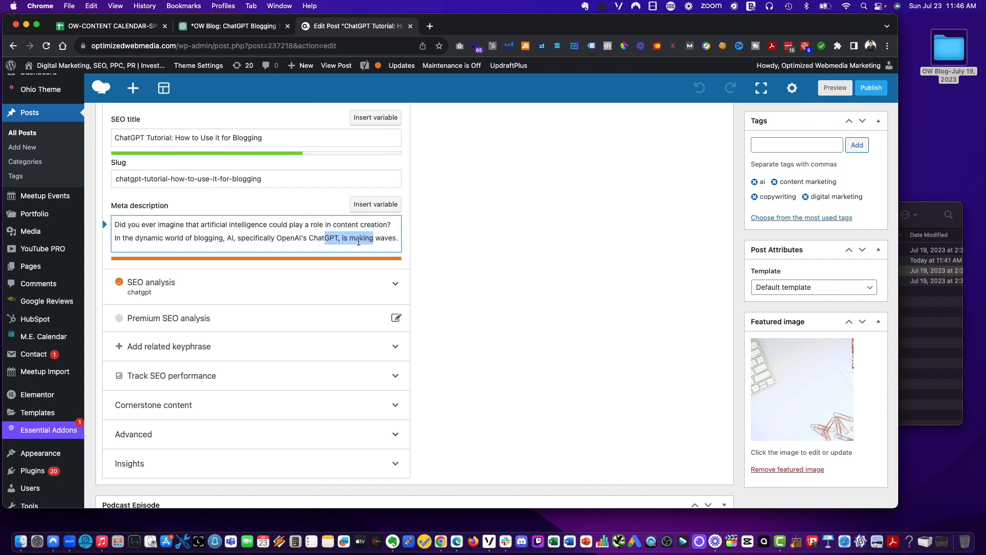
pyautogui.click(358, 240)
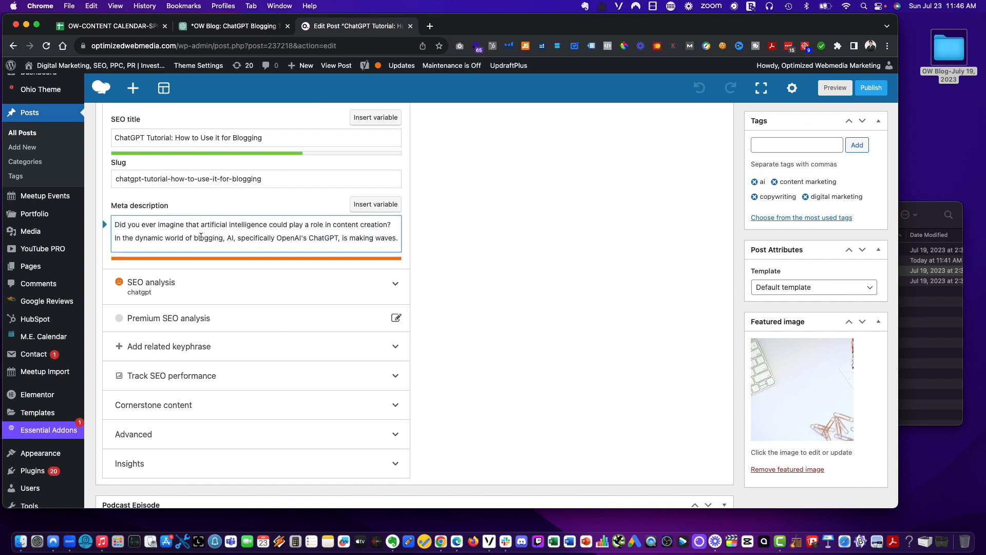
pyautogui.moveTo(143, 226); pyautogui.dragTo(77, 229)
pyautogui.write('E')
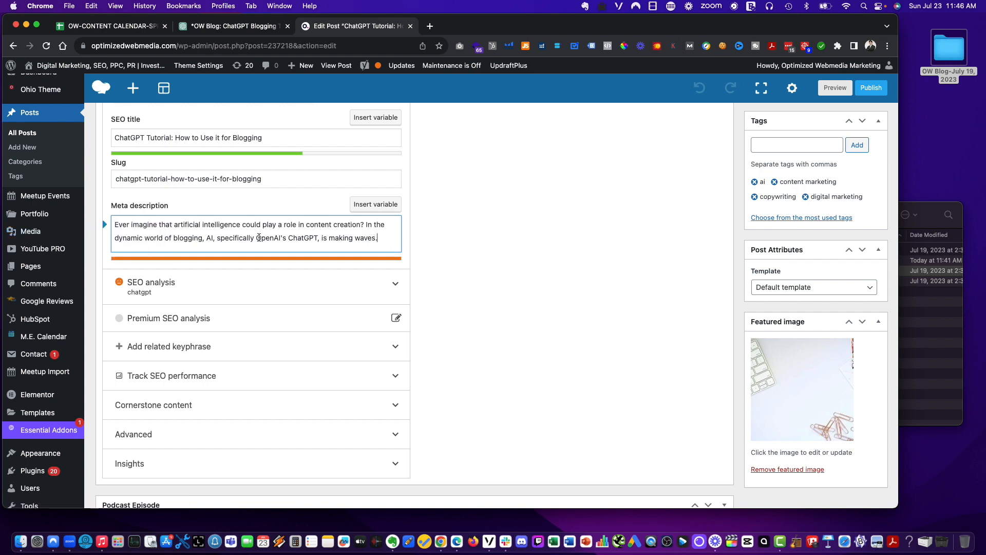
pyautogui.moveTo(218, 239); pyautogui.dragTo(252, 239)
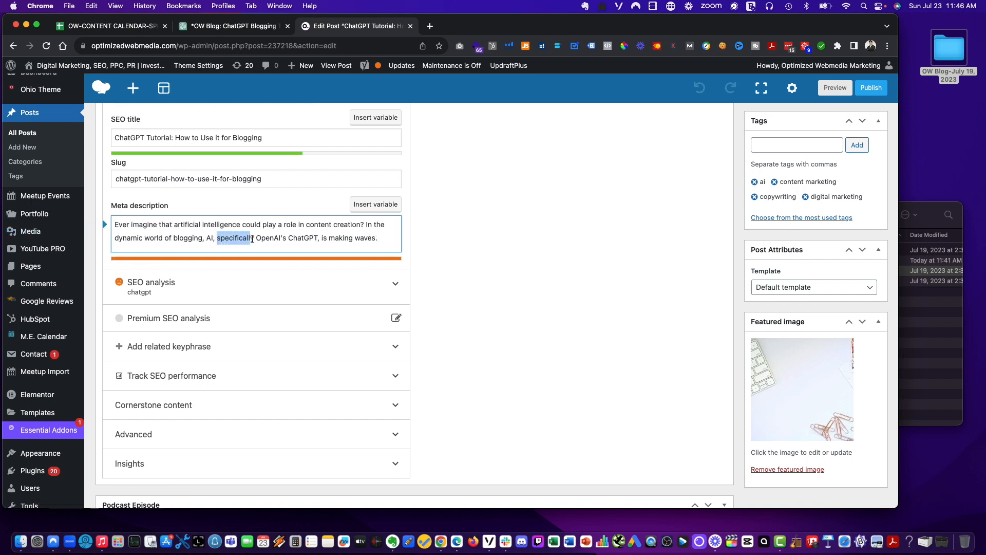
pyautogui.press('BackSpace')
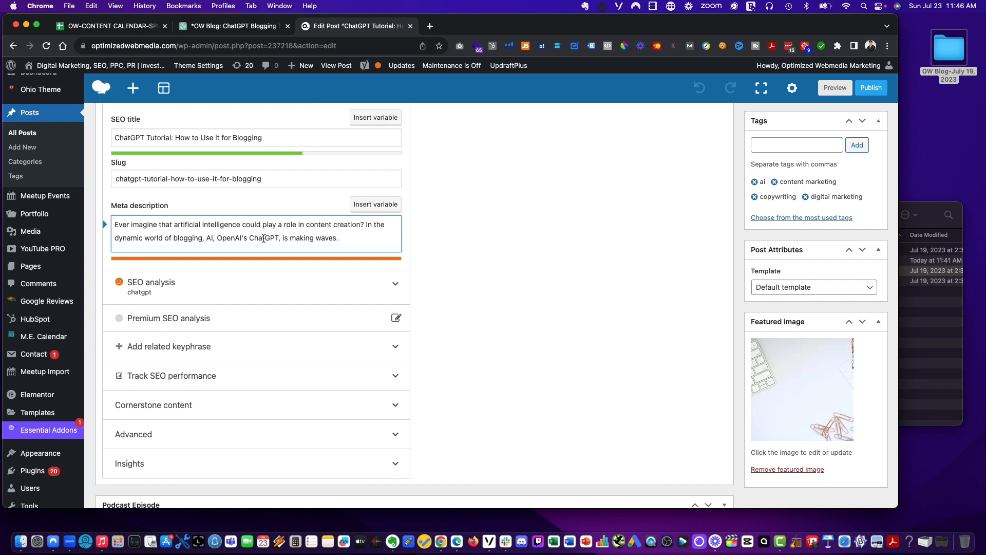
pyautogui.scroll(-1, 308, 237)
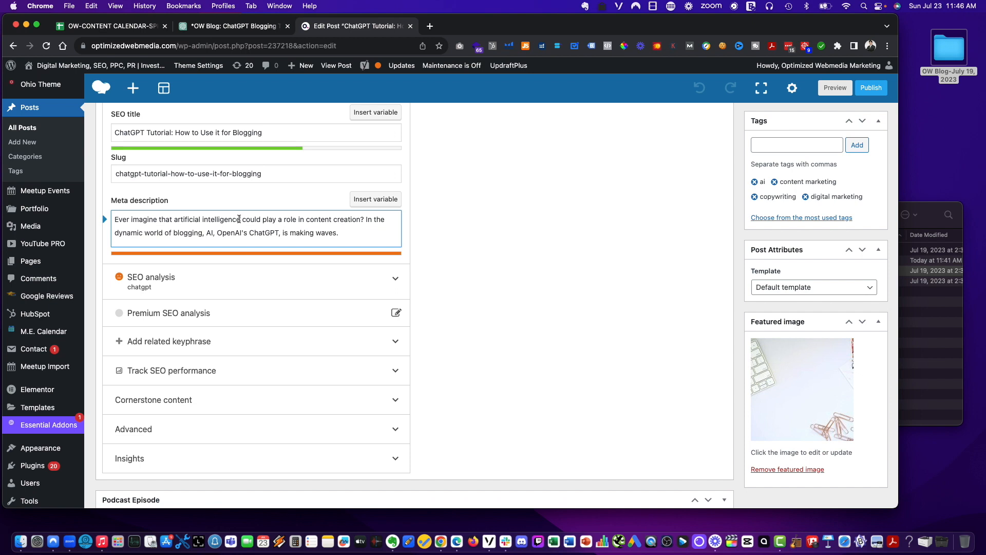
pyautogui.moveTo(239, 219); pyautogui.dragTo(191, 218)
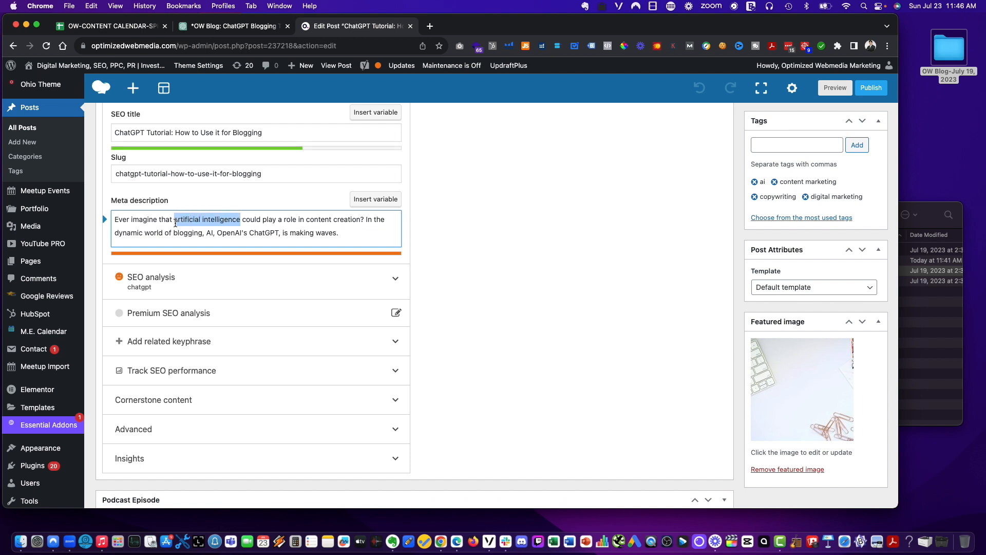
pyautogui.write('AI')
pyautogui.scroll(5, 519, 231)
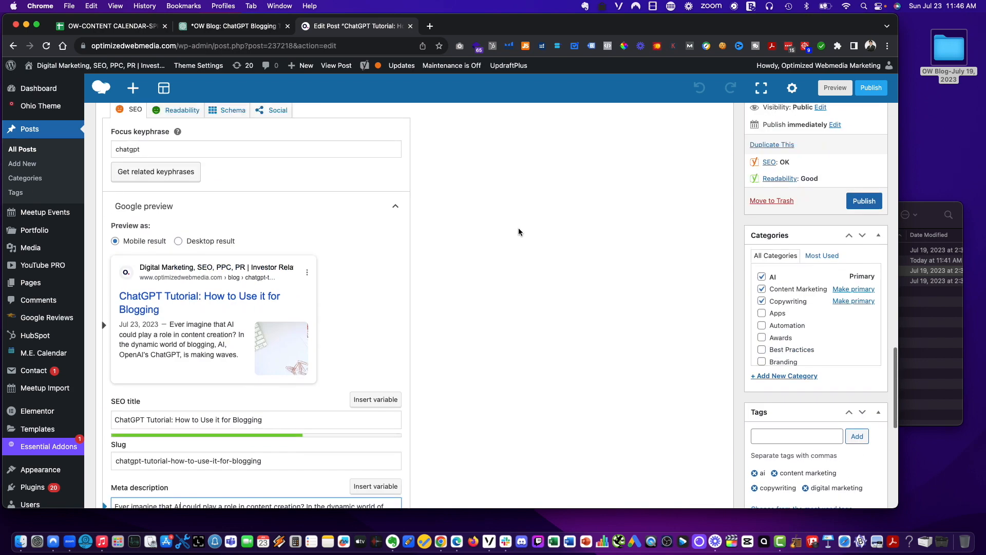
pyautogui.scroll(5, 519, 232)
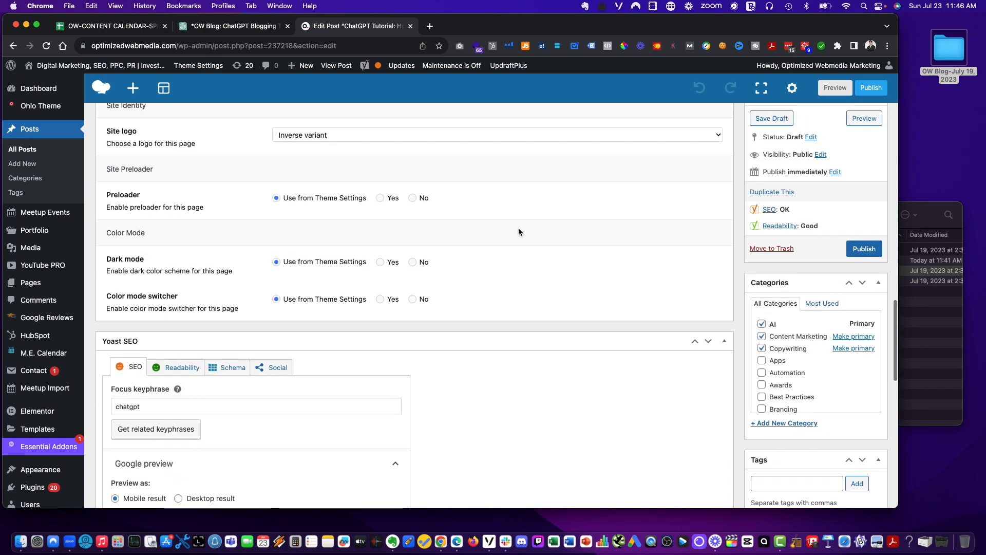
# Save the post draft and move the already used blog image file into the DONE folder.
pyautogui.click(774, 118)
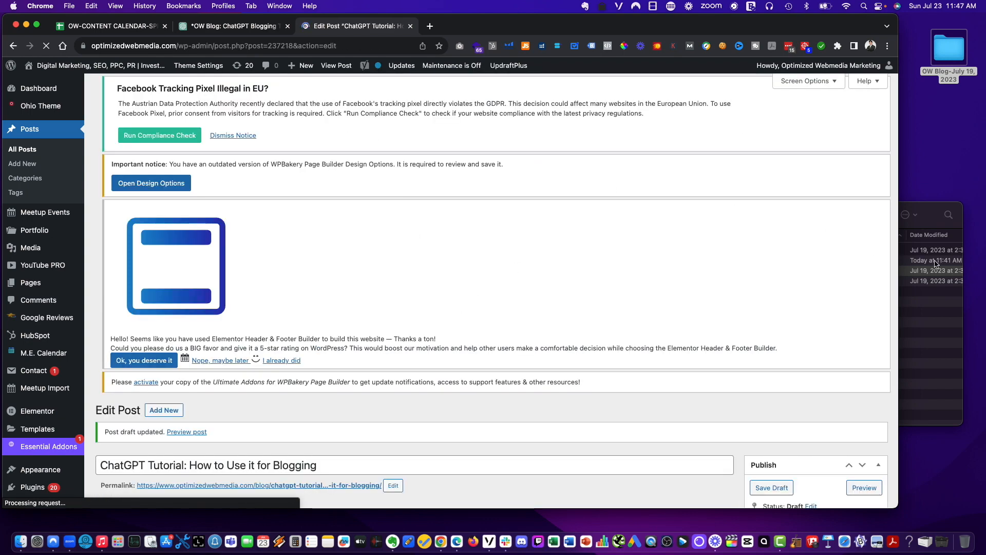
pyautogui.click(948, 204)
pyautogui.click(675, 268)
pyautogui.moveTo(654, 273); pyautogui.dragTo(663, 261)
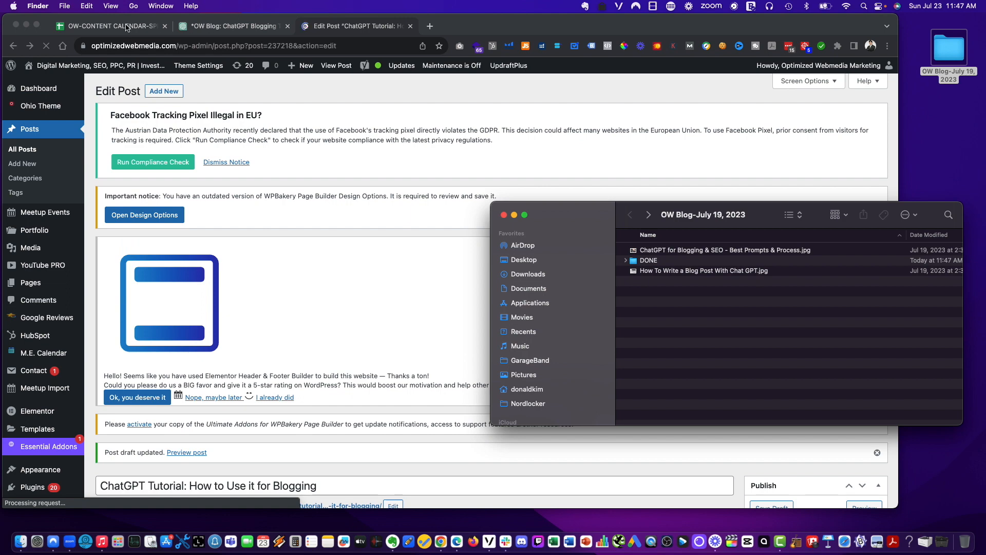
# Check the content calendar's rows 121 and 122 against the images remaining in the OW Blog-July 19, 2023 folder.
pyautogui.click(111, 25)
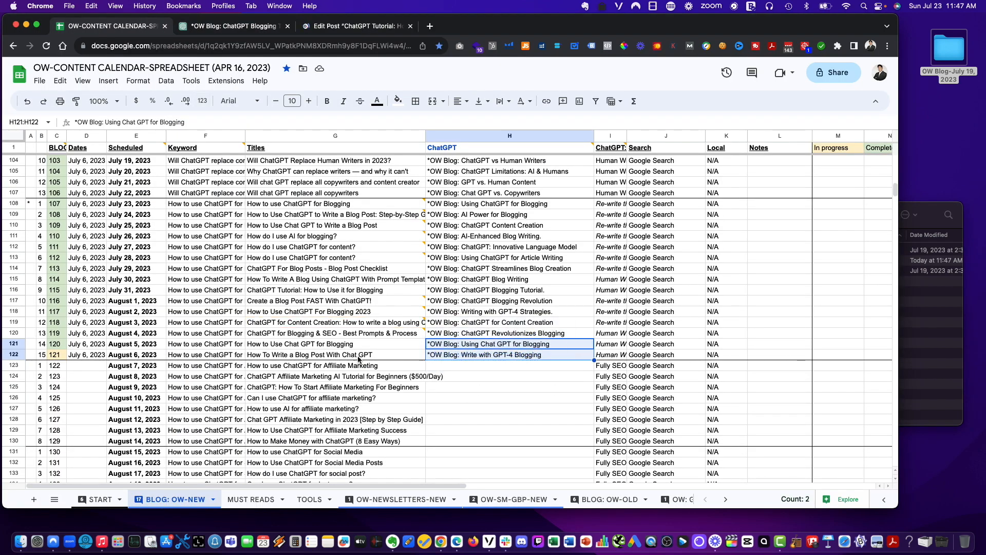
pyautogui.click(472, 397)
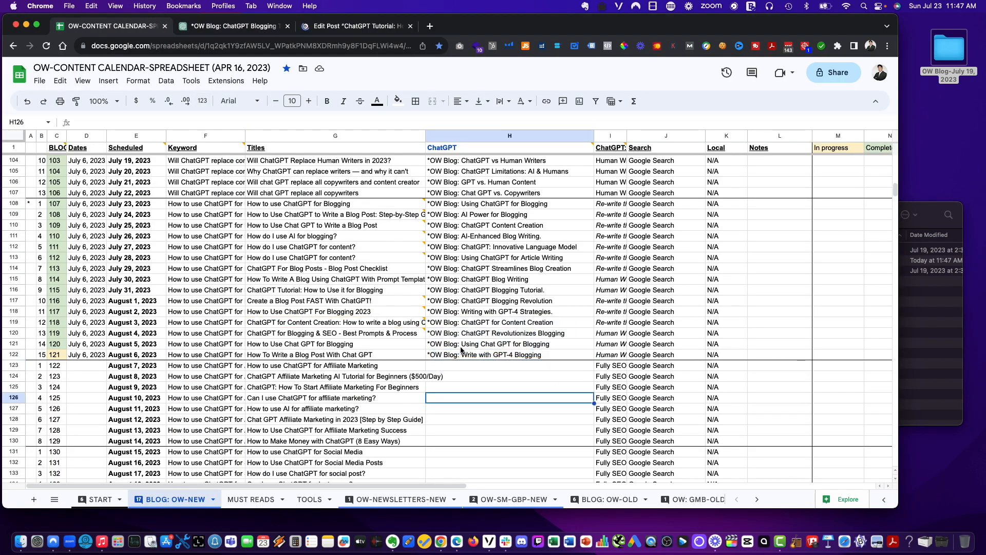
pyautogui.click(459, 348)
pyautogui.click(936, 207)
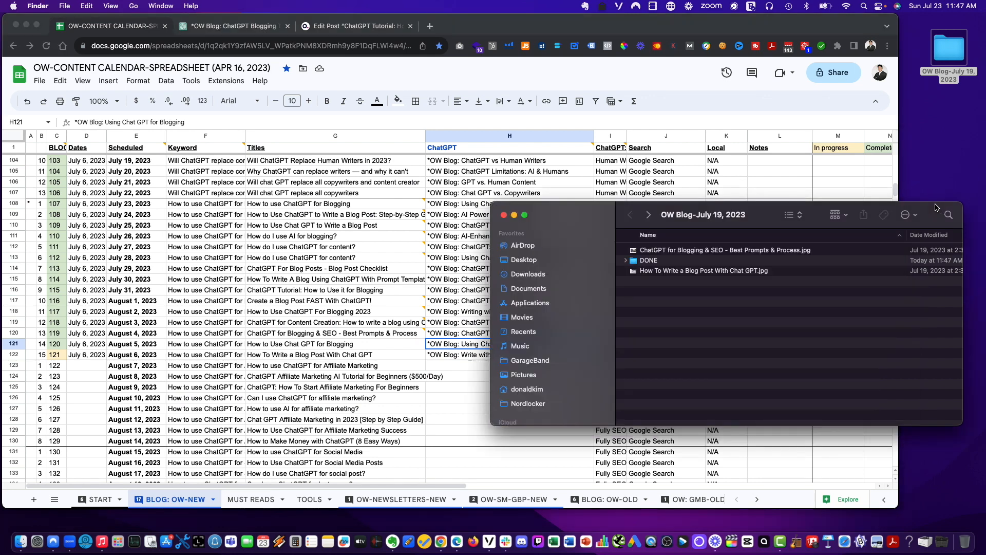
pyautogui.click(712, 272)
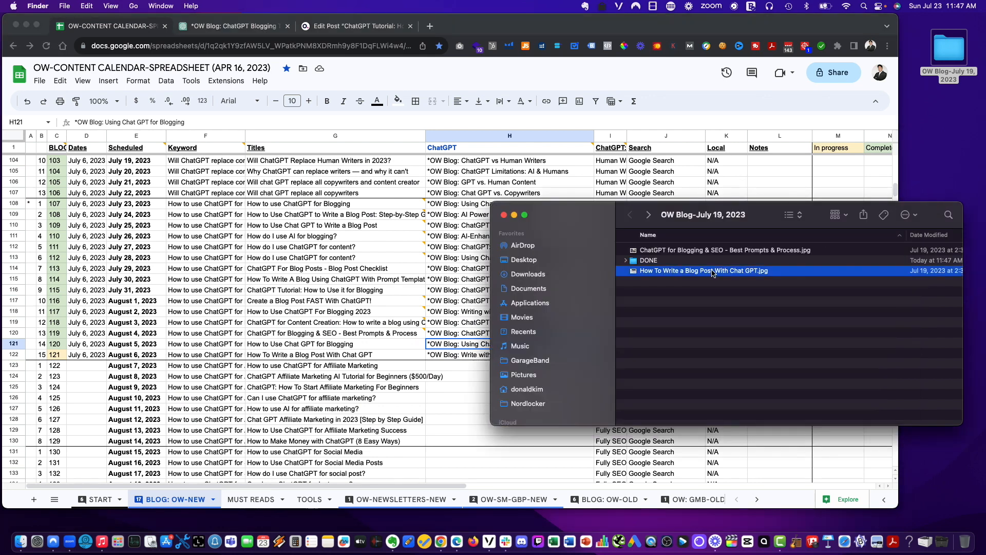
pyautogui.click(250, 29)
pyautogui.click(324, 27)
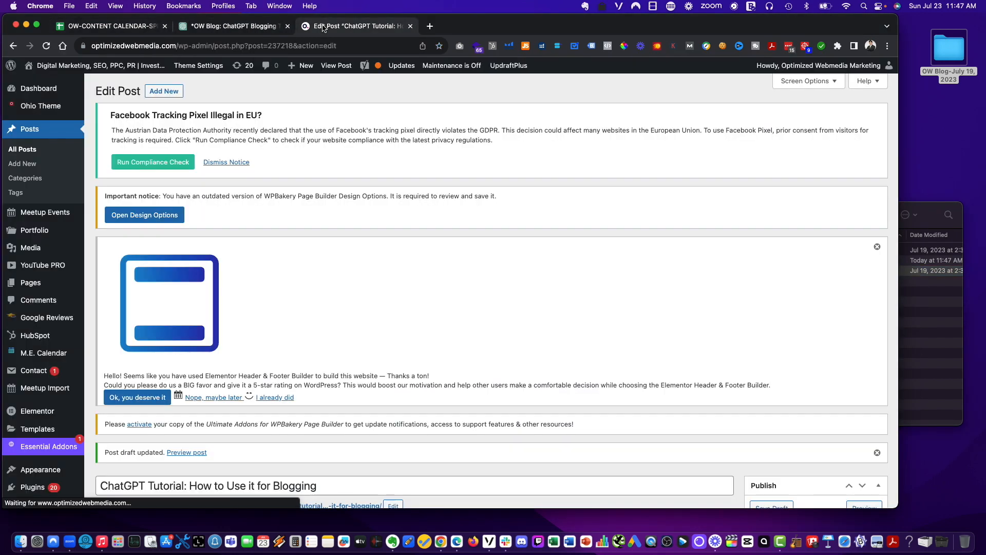
# Edit the post's Single Image element and upload "How To Write a Blog Post With Chat GPT.jpg" as its replacement image.
pyautogui.scroll(-6, 358, 205)
pyautogui.moveTo(434, 354)
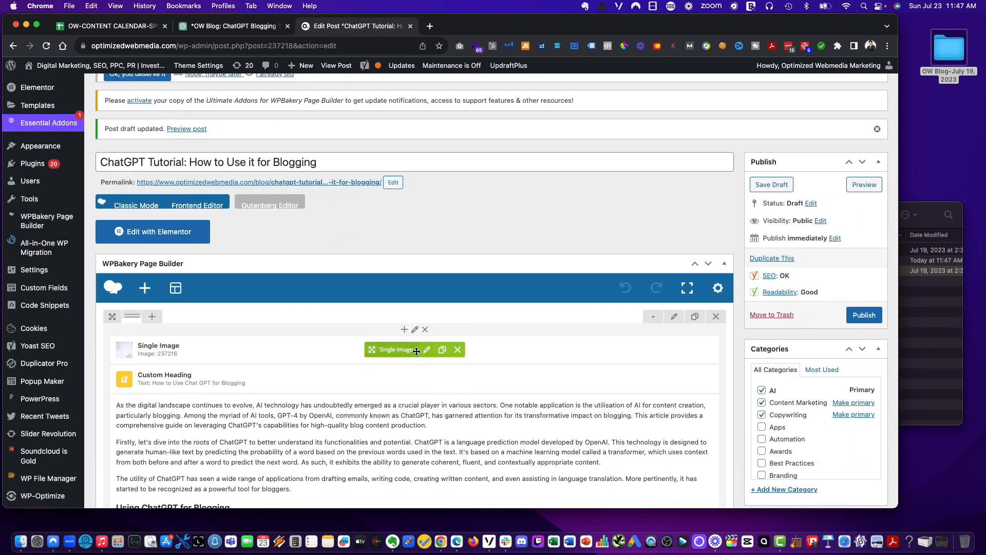
pyautogui.click(431, 352)
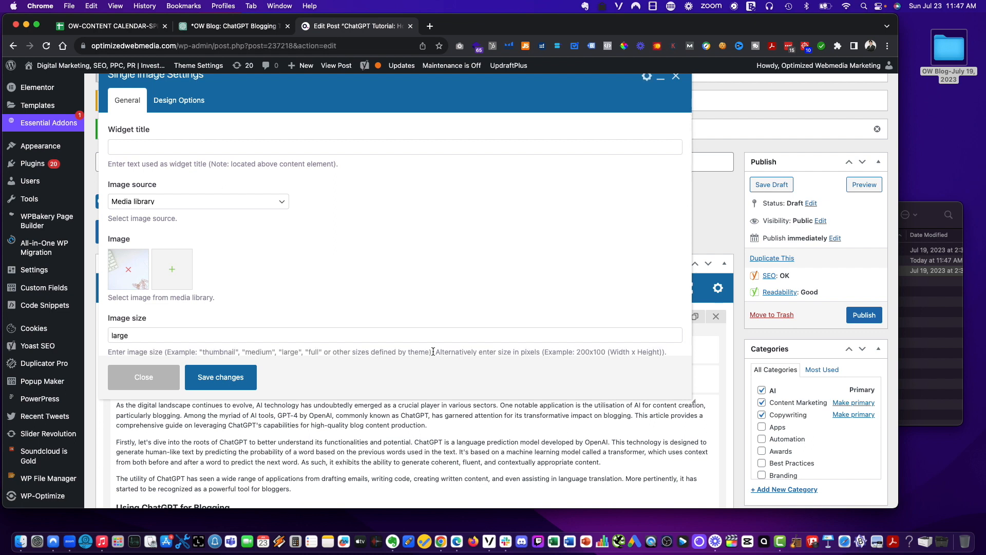
pyautogui.scroll(-2, 313, 339)
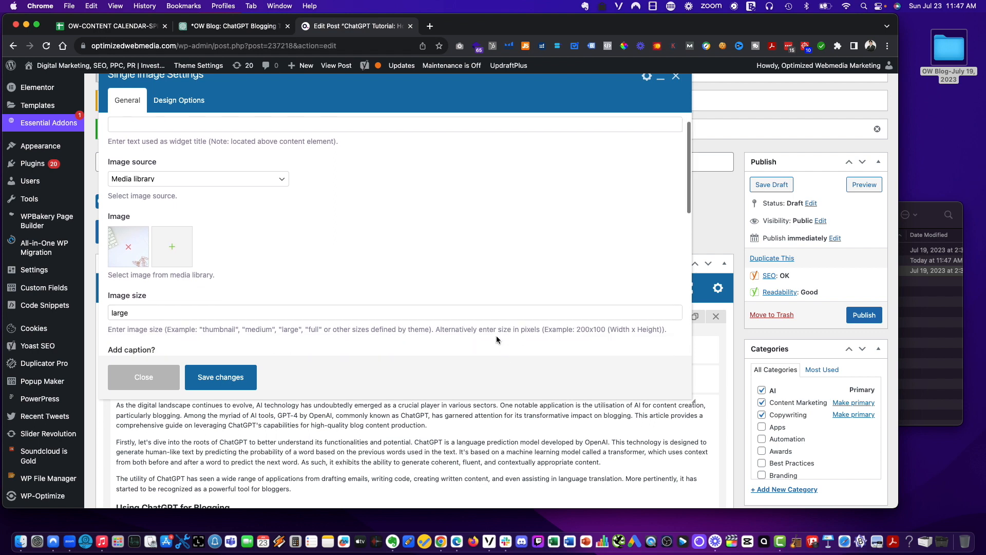
pyautogui.click(132, 250)
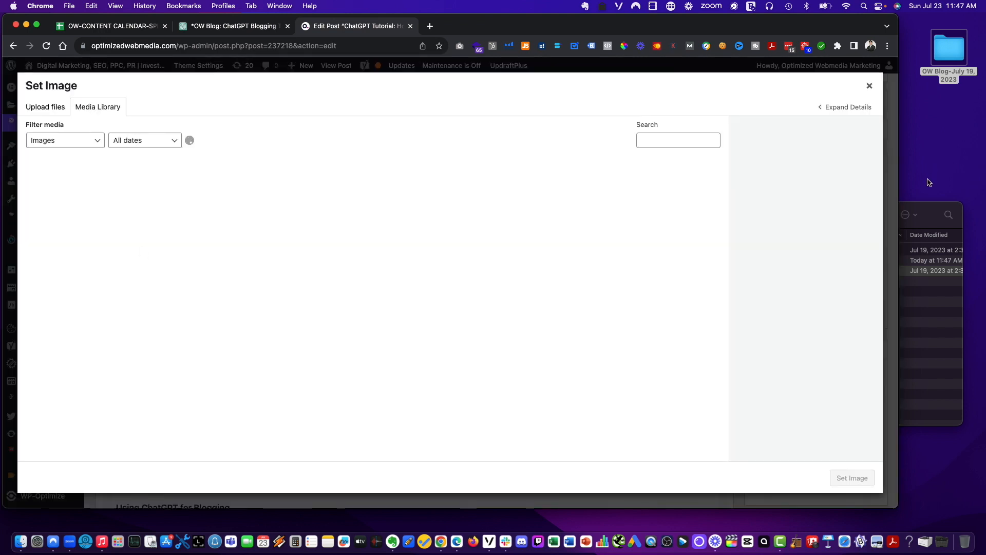
pyautogui.click(930, 210)
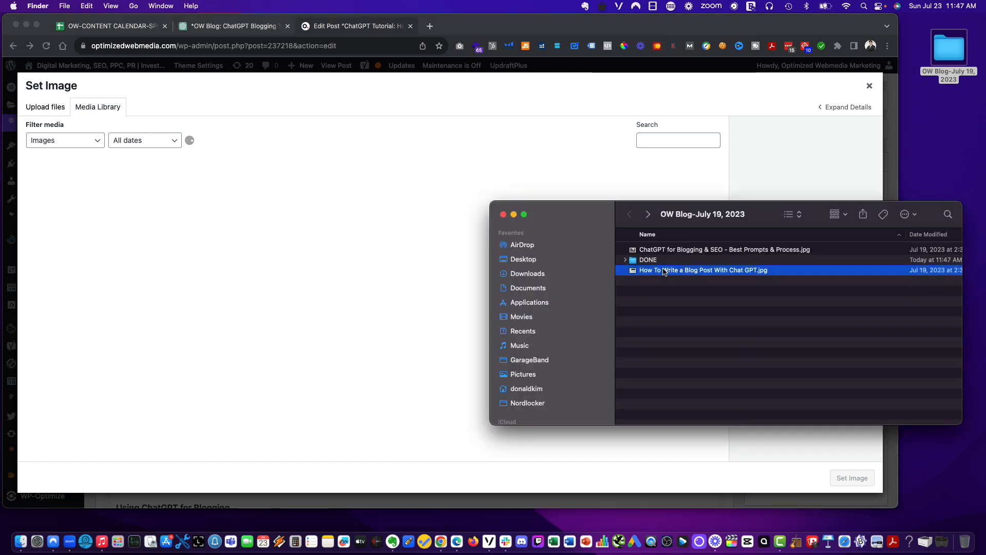
pyautogui.moveTo(663, 272); pyautogui.dragTo(262, 228)
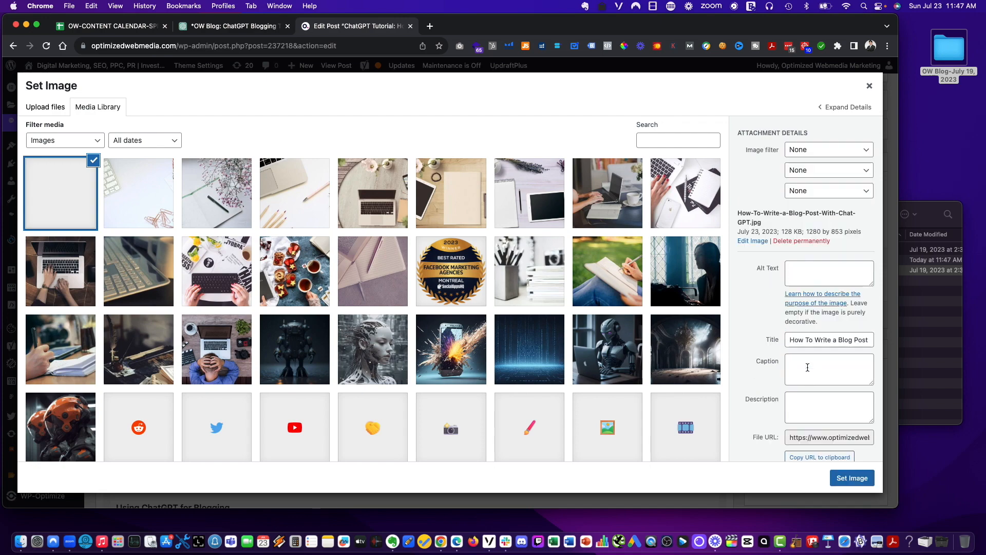
# Set the uploaded image's alt text to "How To Write a Blog Post With Chat GPT", matching its title, and save it to the Single Image element.
pyautogui.scroll(-1, 812, 407)
pyautogui.scroll(-2, 814, 434)
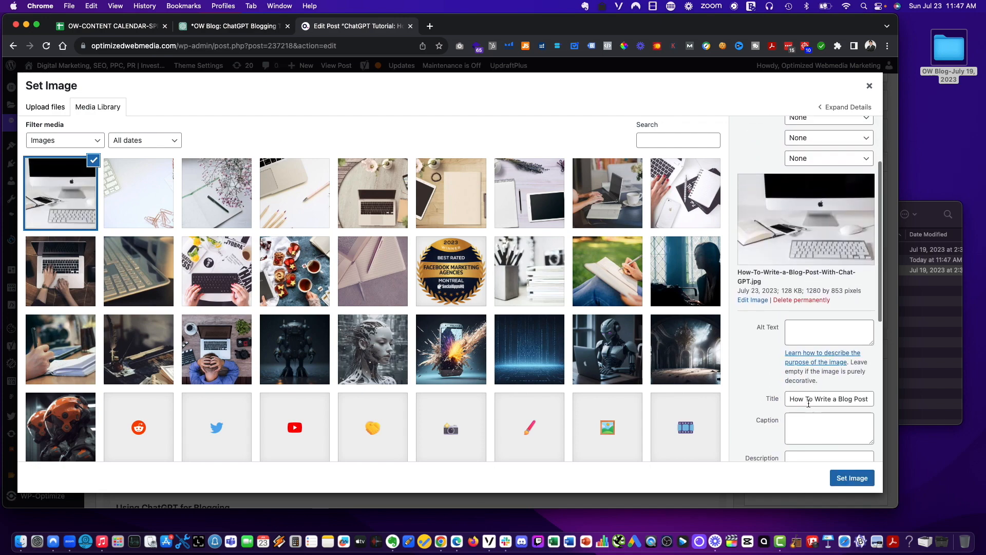
pyautogui.tripleClick(808, 403)
pyautogui.press('super+v')
pyautogui.click(801, 337)
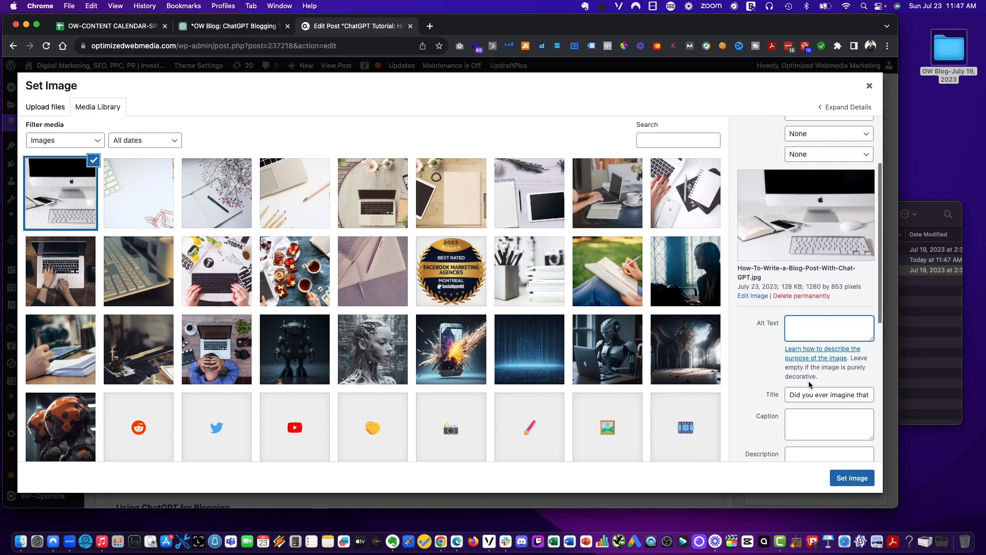
pyautogui.press('super+z')
pyautogui.press('super+c')
pyautogui.click(816, 331)
pyautogui.press('super+v')
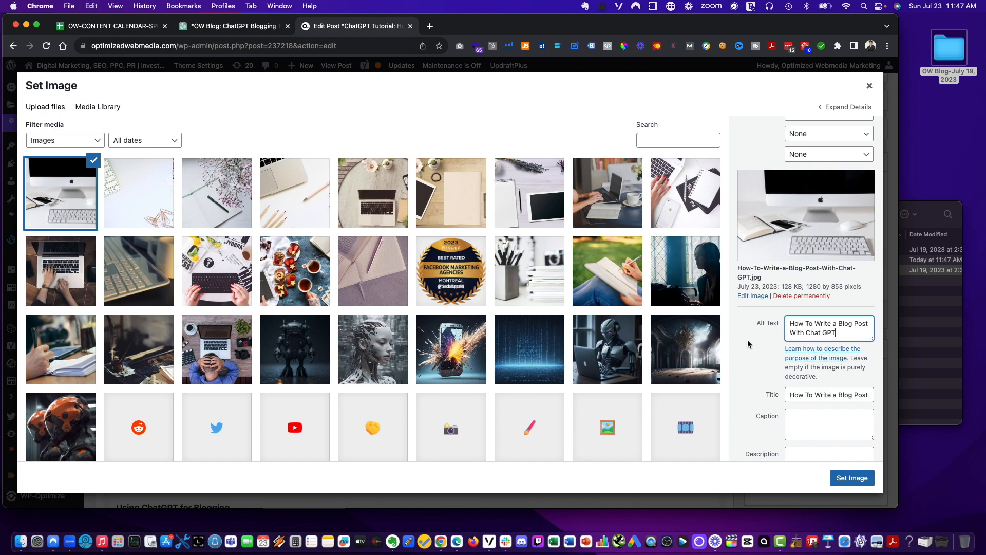
pyautogui.click(847, 480)
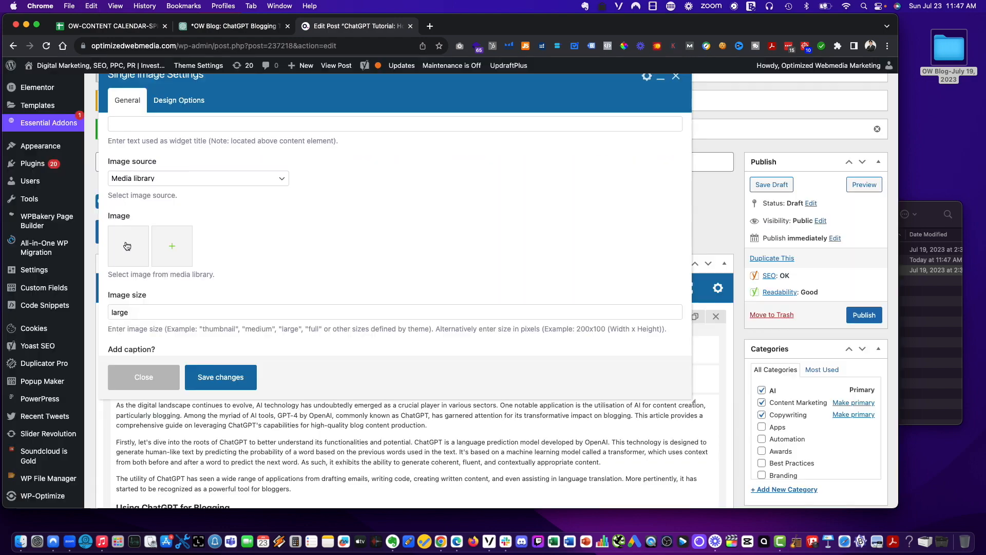
pyautogui.click(243, 377)
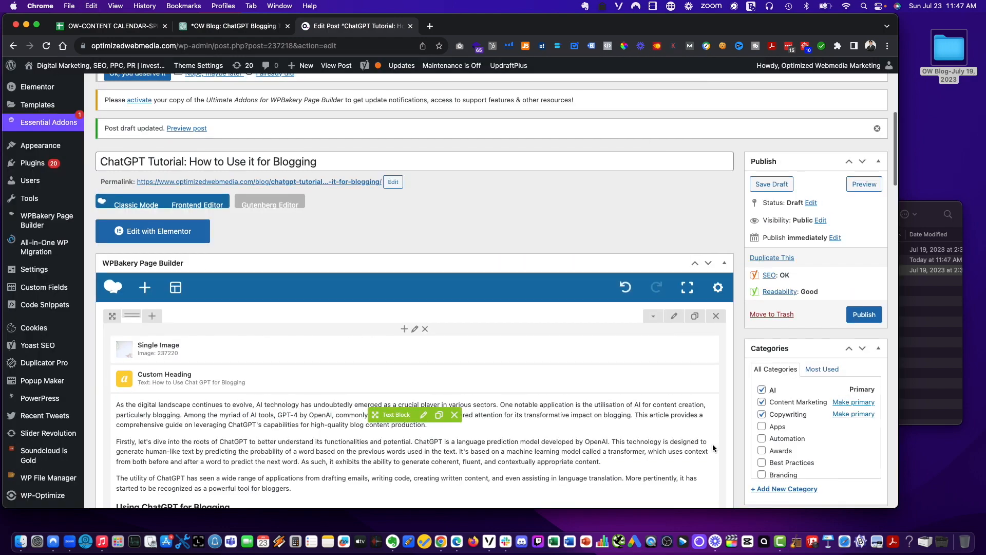
# Replace the post's featured image with the uploaded How-To-Write-a-Blog-Post-With-Chat-GPT.jpg.
pyautogui.scroll(-15, 513, 359)
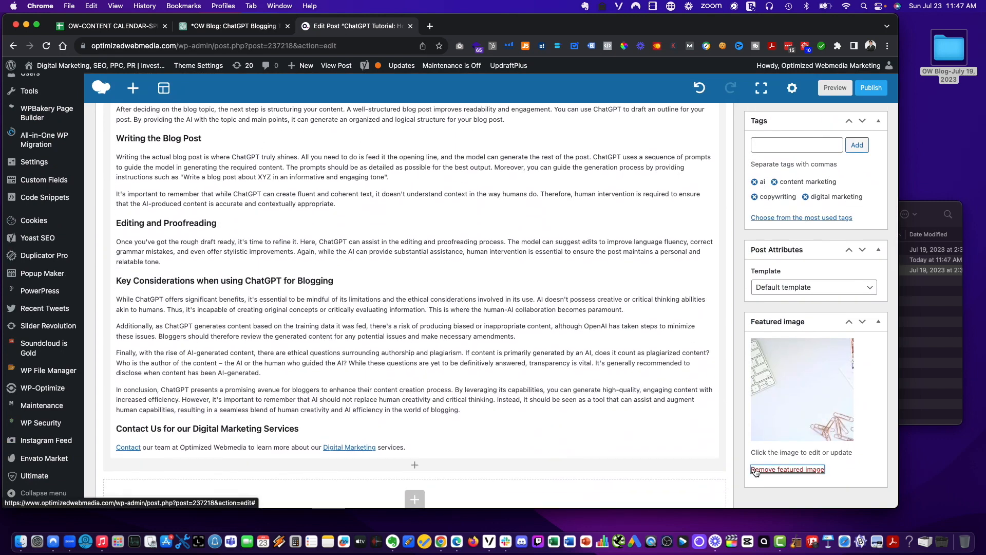
pyautogui.click(756, 469)
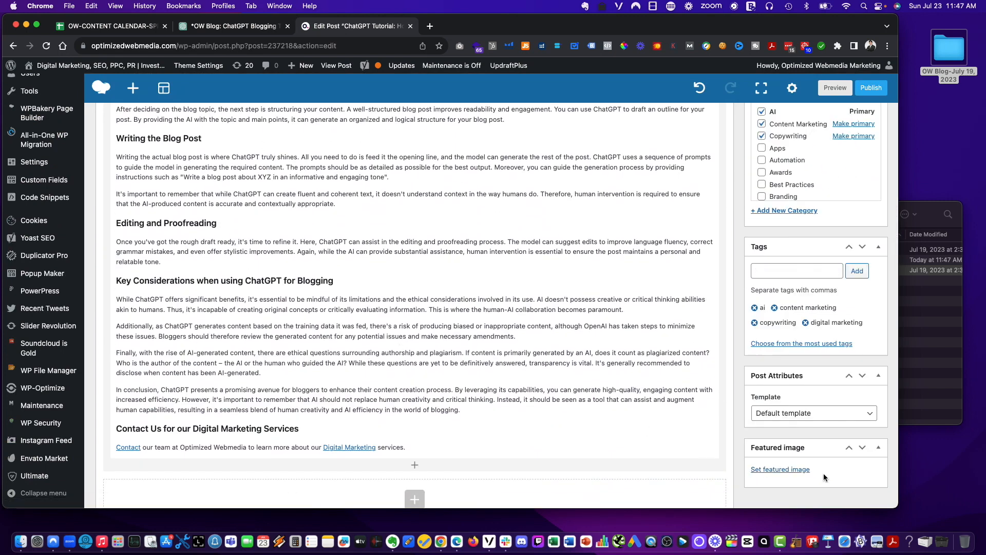
pyautogui.click(789, 469)
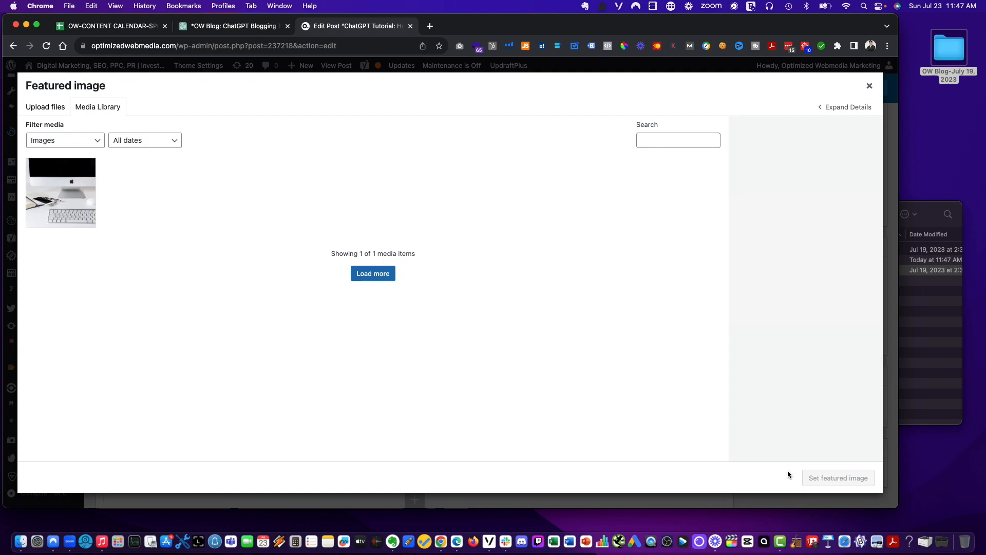
pyautogui.click(61, 206)
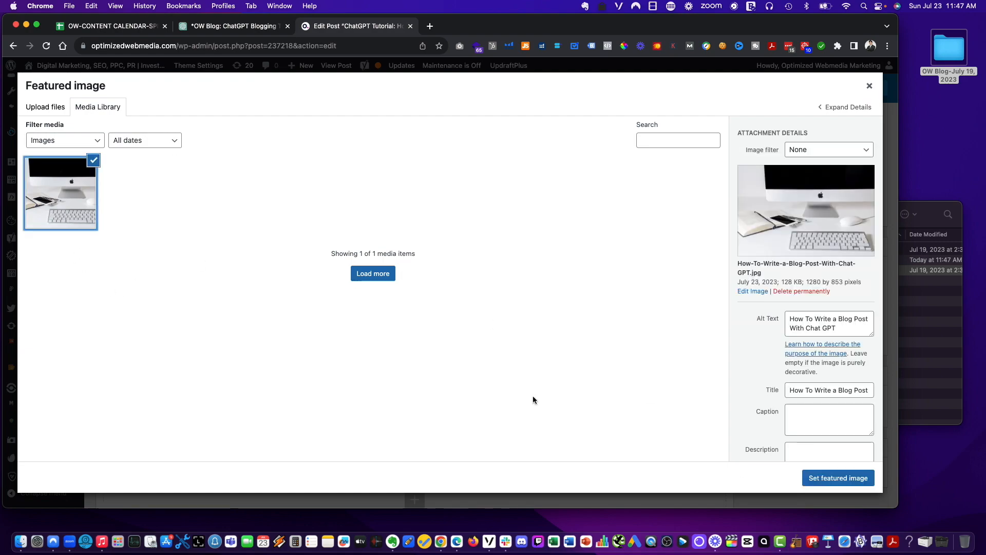
pyautogui.click(817, 477)
# Set the Custom Heading's text to "How to Use Chat GPT for Blogging", copied from the content calendar's title in row 121, and save it.
pyautogui.scroll(2, 362, 265)
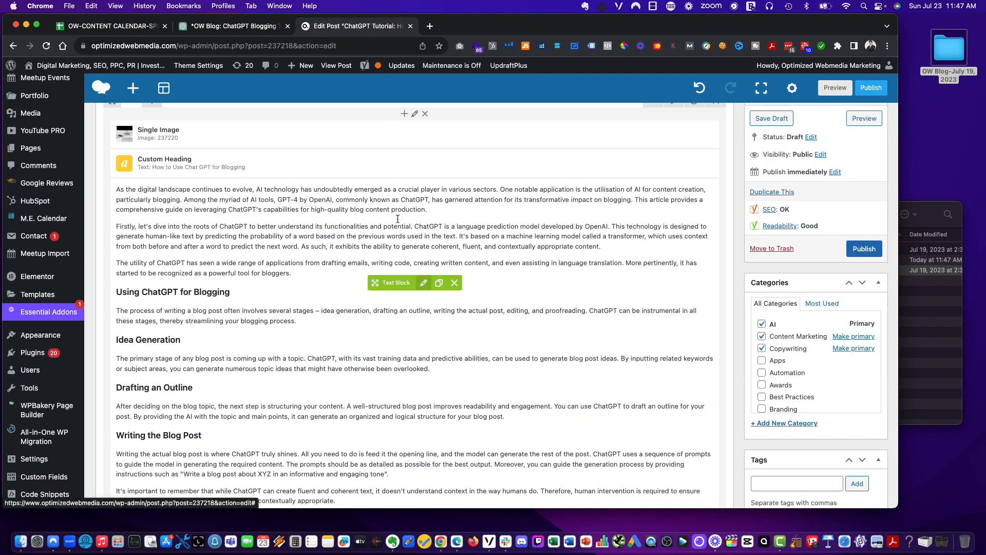
pyautogui.click(431, 163)
pyautogui.click(115, 25)
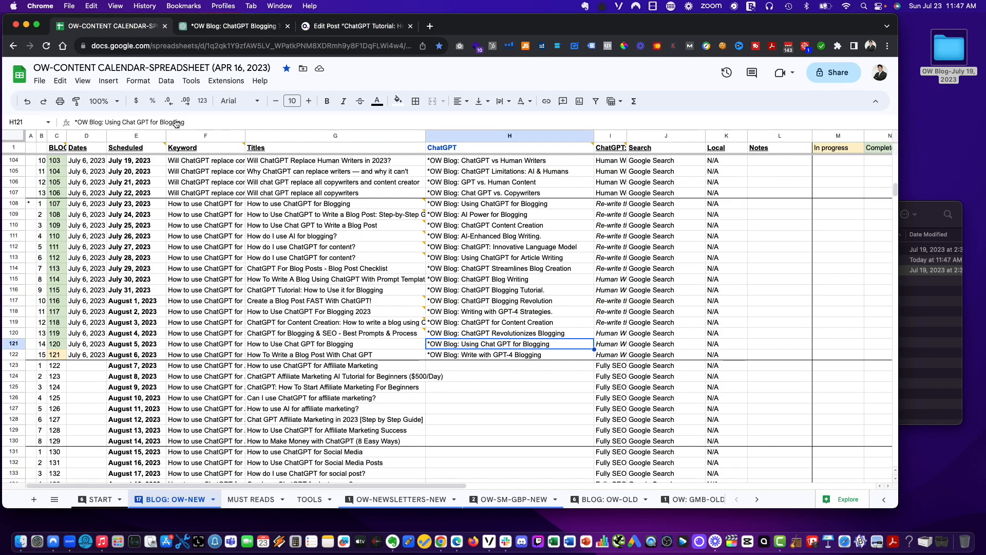
pyautogui.click(286, 343)
pyautogui.press('super+c')
pyautogui.click(327, 29)
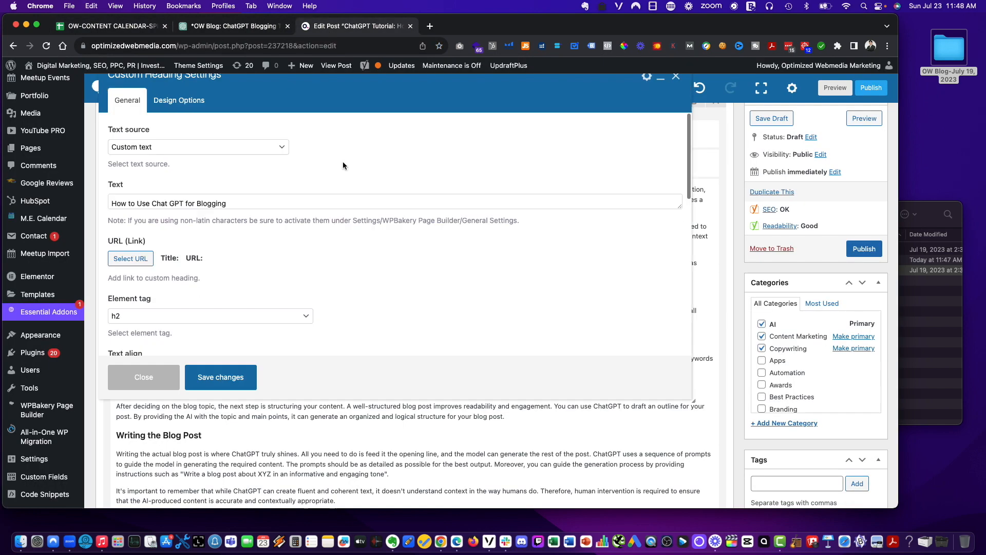
pyautogui.click(267, 202)
pyautogui.press('super+a')
pyautogui.click(226, 376)
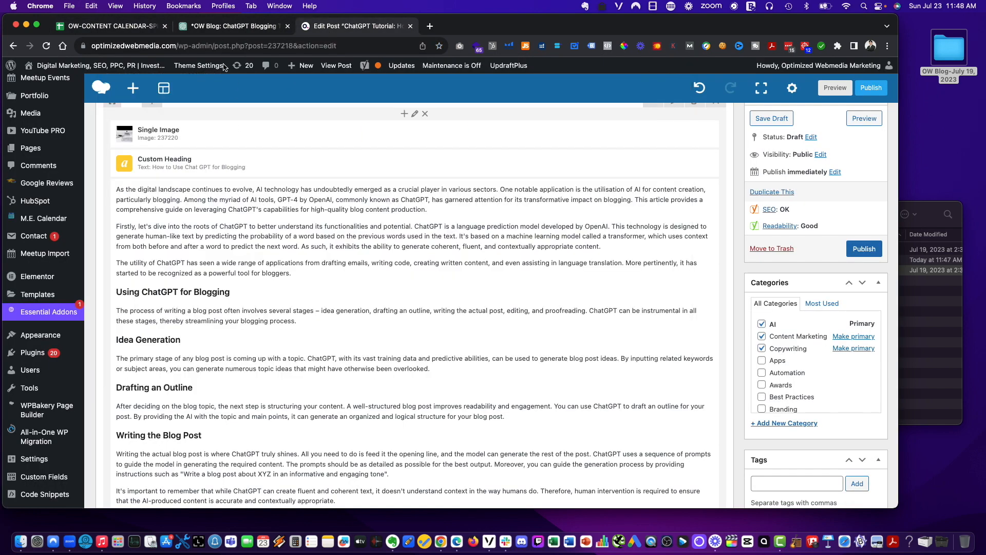
# Copy the ChatGPT Tutorial article from "1. Introduction" through FAQ question Q5 in the ChatGPT conversation.
pyautogui.click(228, 26)
pyautogui.scroll(5, 406, 291)
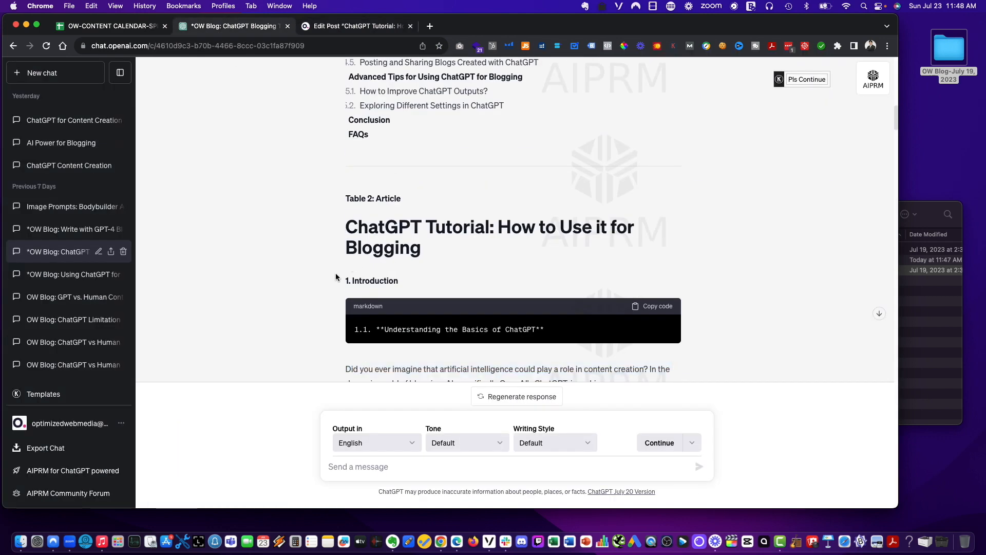
pyautogui.moveTo(337, 278); pyautogui.dragTo(399, 281)
pyautogui.scroll(-5, 426, 316)
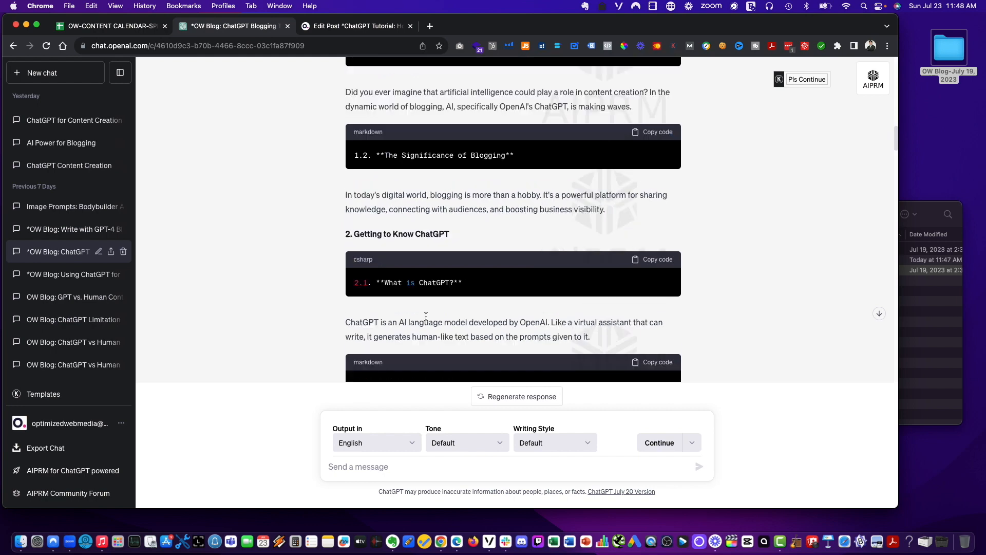
pyautogui.scroll(-15, 426, 316)
pyautogui.scroll(3, 427, 303)
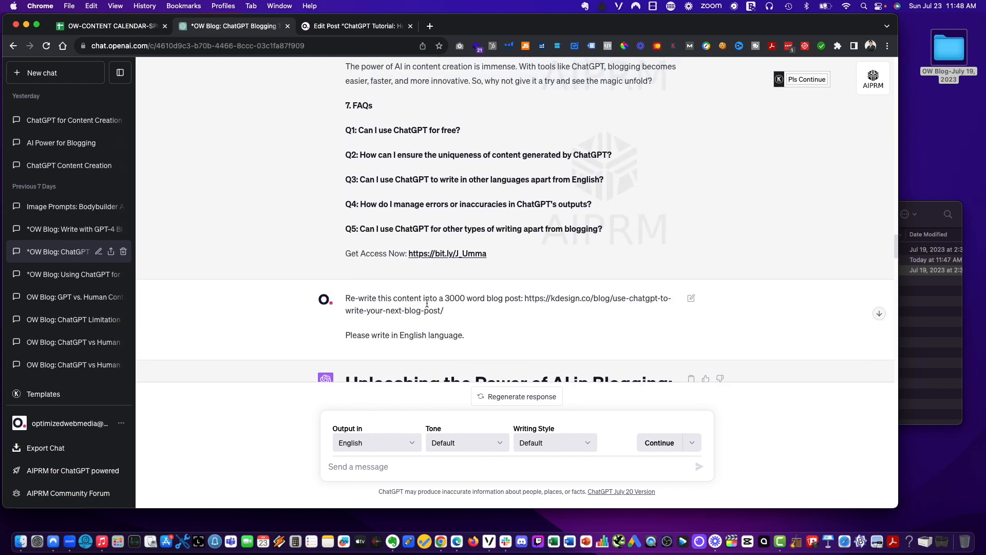
pyautogui.scroll(2, 426, 303)
pyautogui.keyDown('shift'); pyautogui.click(613, 290); pyautogui.keyUp('shift')
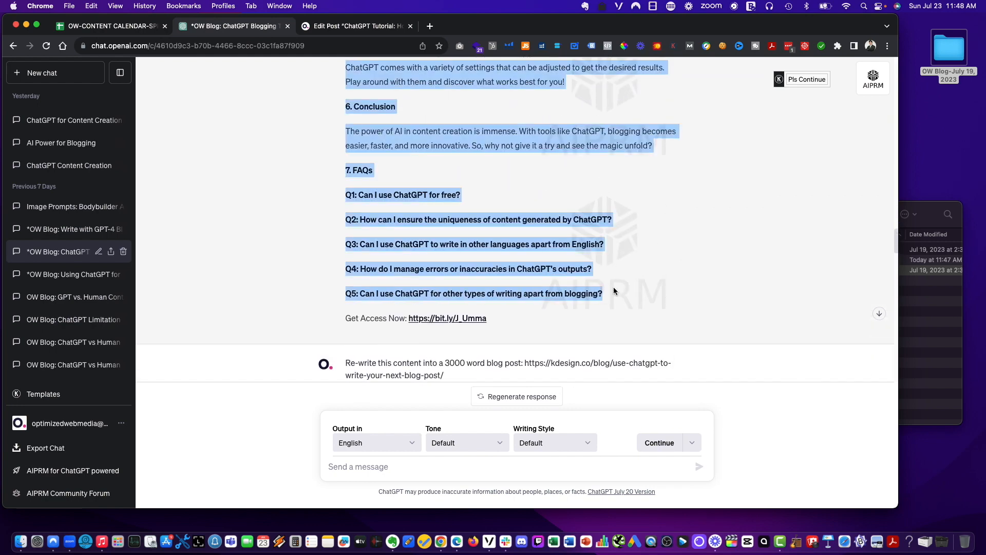
# Replace the content of the WordPress post's Text Block with the copied ChatGPT article.
pyautogui.click(324, 27)
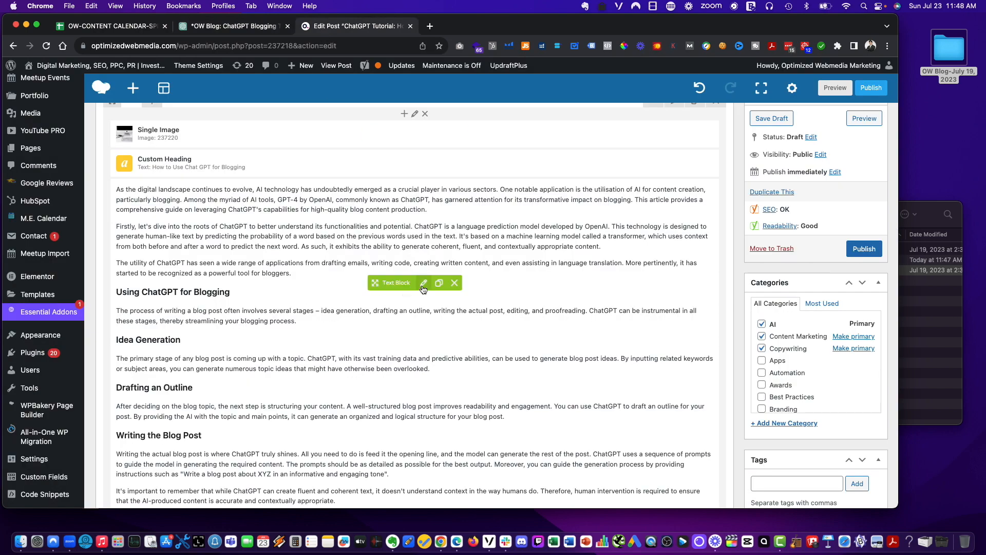
pyautogui.click(423, 284)
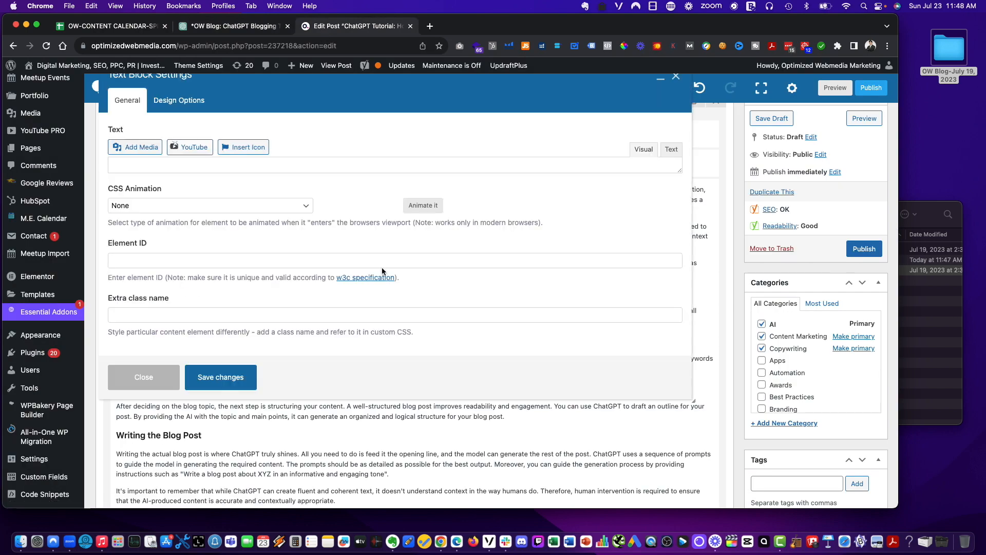
pyautogui.scroll(-20, 433, 273)
pyautogui.click(432, 252)
pyautogui.scroll(-5, 251, 216)
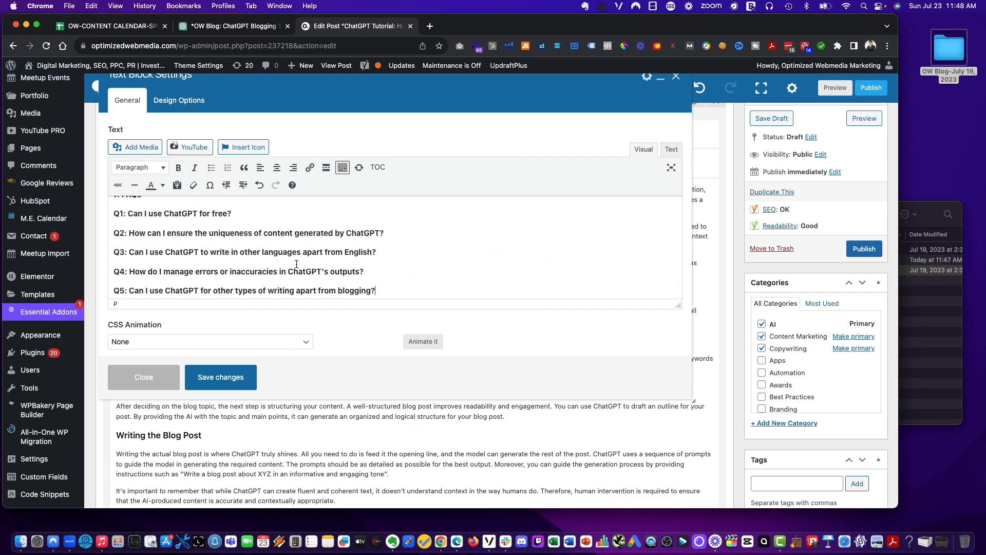
# Delete the markdown code snippet "1.1. **Understanding the Basics of ChatGPT**" below the Introduction heading in the text block.
pyautogui.scroll(20, 244, 206)
pyautogui.moveTo(350, 245); pyautogui.dragTo(71, 222)
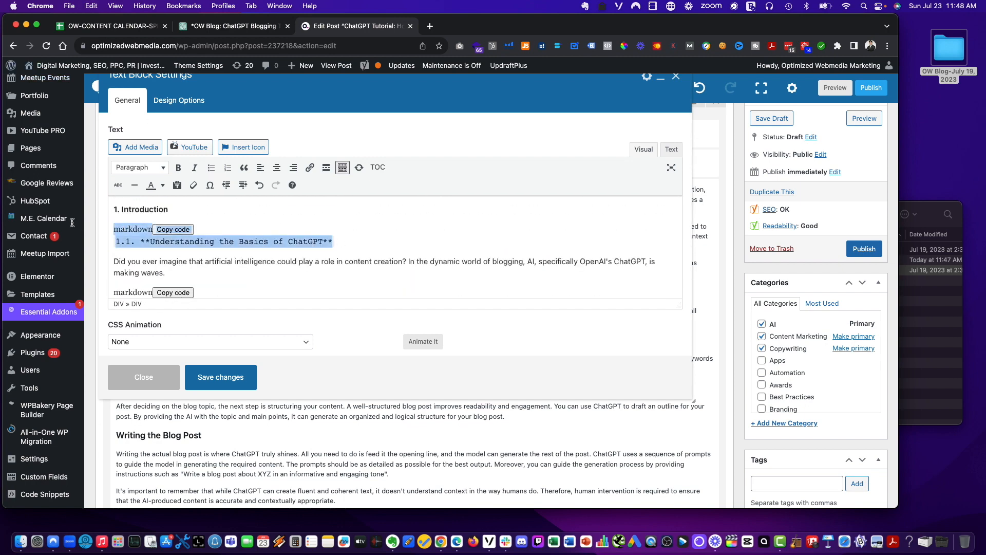
pyautogui.press('BackSpace')
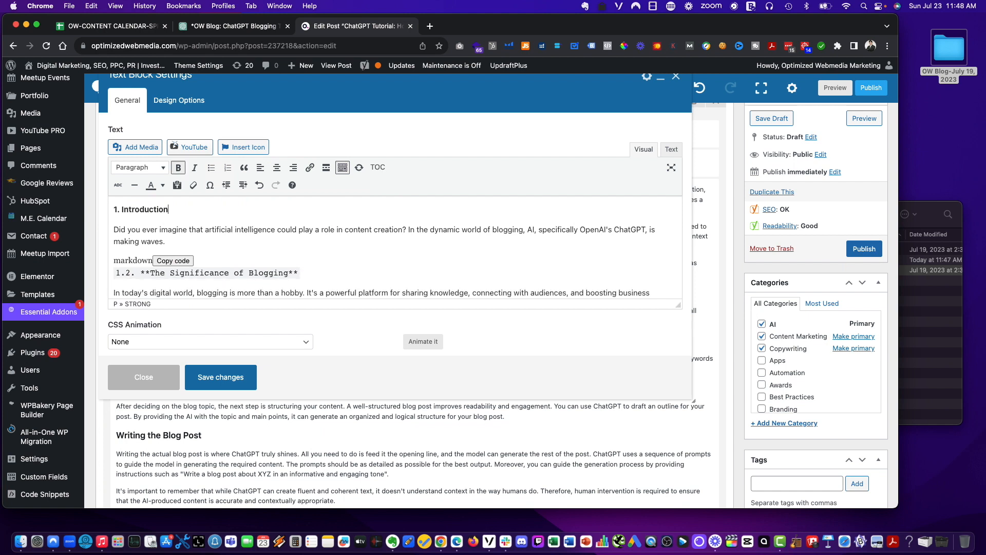
# Delete the markdown code snippet "1.2. **The Significance of Blogging**" and its leftover blank line from the Introduction section.
pyautogui.moveTo(316, 285); pyautogui.dragTo(86, 262)
pyautogui.press('BackSpace')
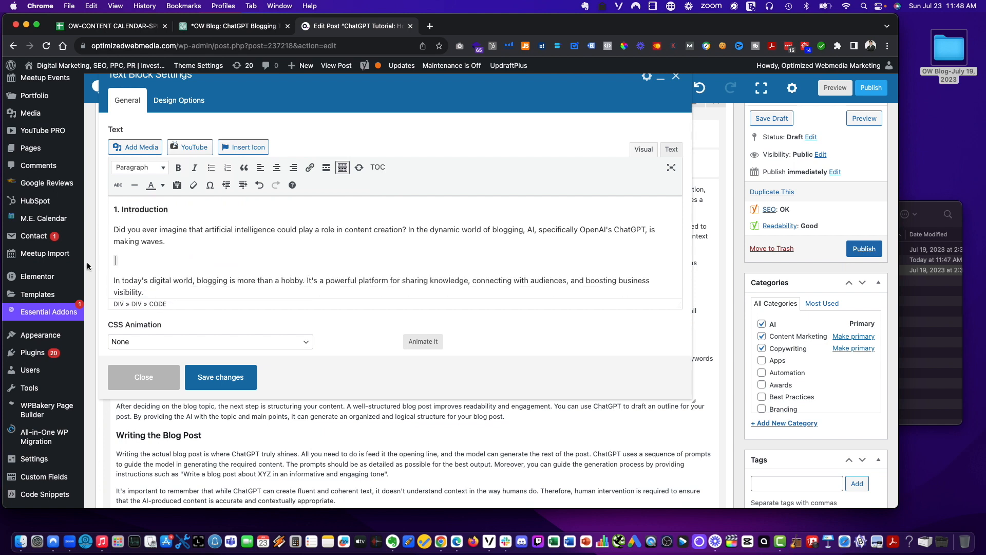
pyautogui.scroll(-3, 241, 282)
pyautogui.scroll(2, 241, 282)
pyautogui.scroll(-3, 241, 282)
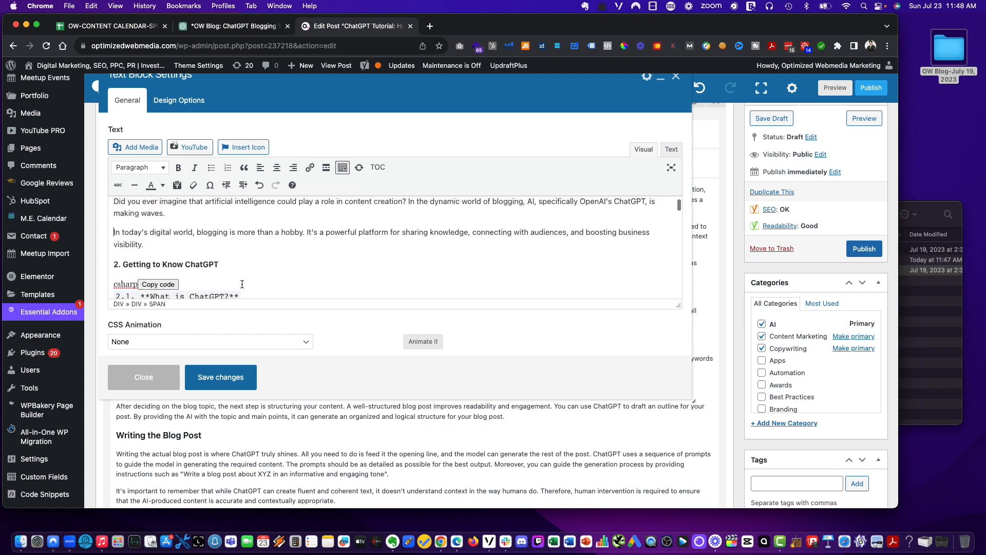
# Delete the code snippets "2.1. **What is ChatGPT?**" and "2.2. **How Does ChatGPT Work?**" from the "Getting to Know ChatGPT" section, including their blank lines.
pyautogui.moveTo(242, 248); pyautogui.dragTo(107, 243)
pyautogui.press('BackSpace')
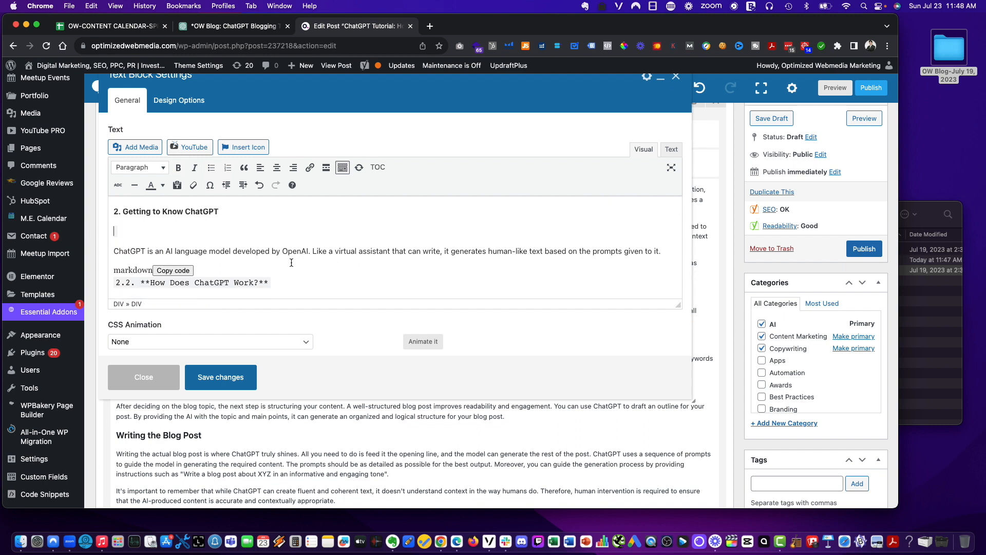
pyautogui.press('BackSpace')
pyautogui.moveTo(283, 265); pyautogui.dragTo(80, 254)
pyautogui.press('BackSpace')
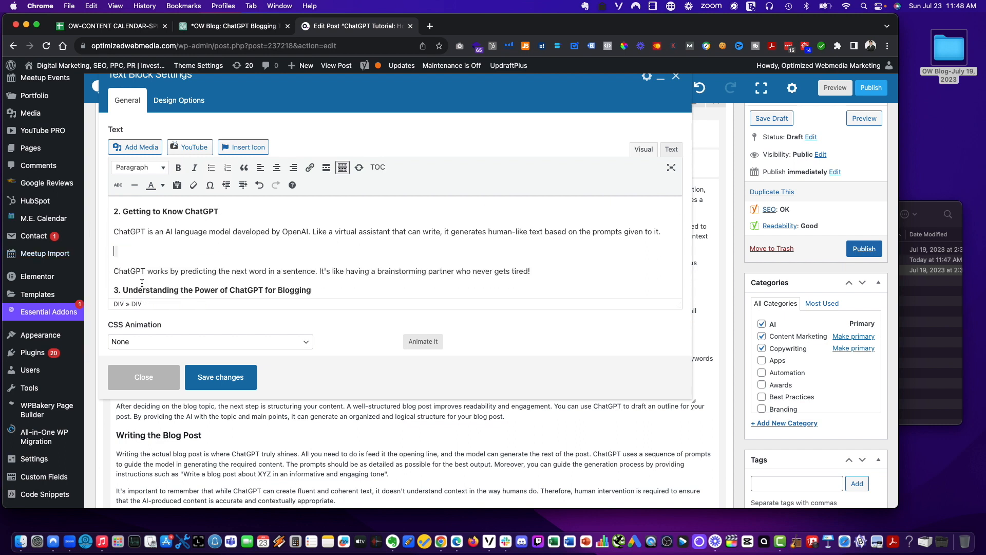
pyautogui.press('BackSpace')
# Delete the 3.1 "mathematica" snippet and the following "vbnet" snippet from the "Understanding the Power of ChatGPT for Blogging" section.
pyautogui.scroll(-3, 271, 261)
pyautogui.scroll(1, 353, 278)
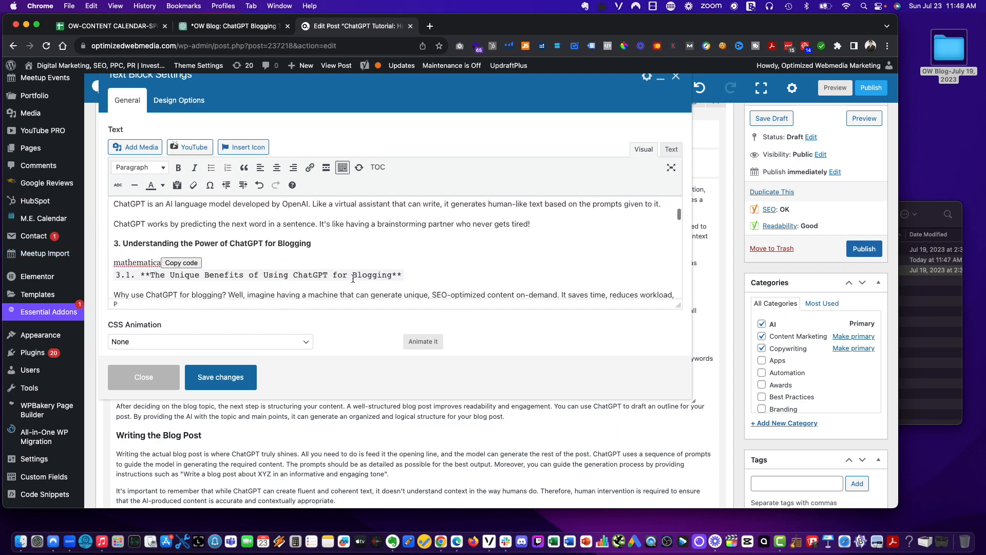
pyautogui.moveTo(430, 284); pyautogui.dragTo(85, 271)
pyautogui.press('BackSpace')
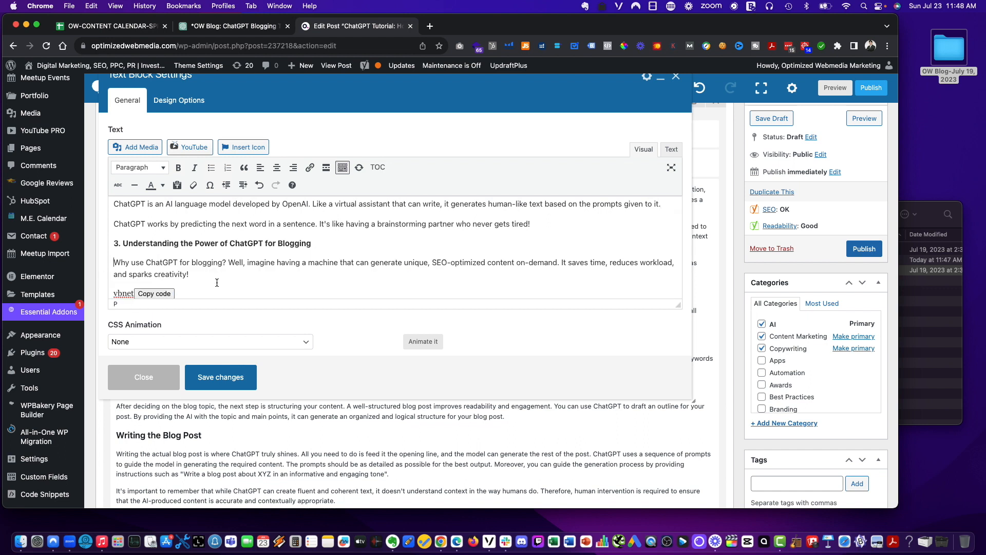
pyautogui.scroll(-3, 211, 260)
pyautogui.moveTo(423, 247); pyautogui.dragTo(112, 234)
pyautogui.press('BackSpace')
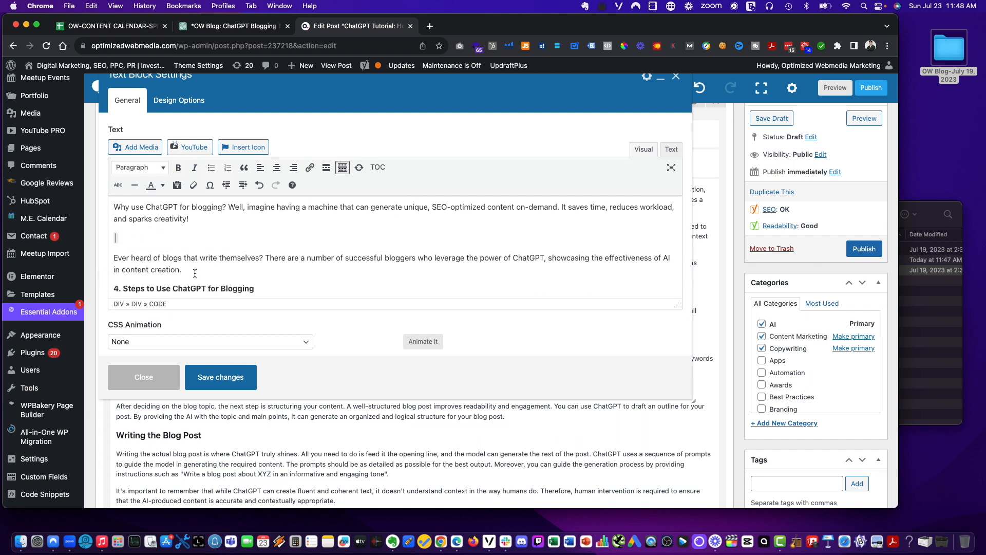
# Delete the code snippets "4.1. **Setting Up ChatGPT**" and "4.2. **Generating Ideas with ChatGPT**" from the "Steps to Use ChatGPT for Blogging" section.
pyautogui.scroll(-3, 254, 274)
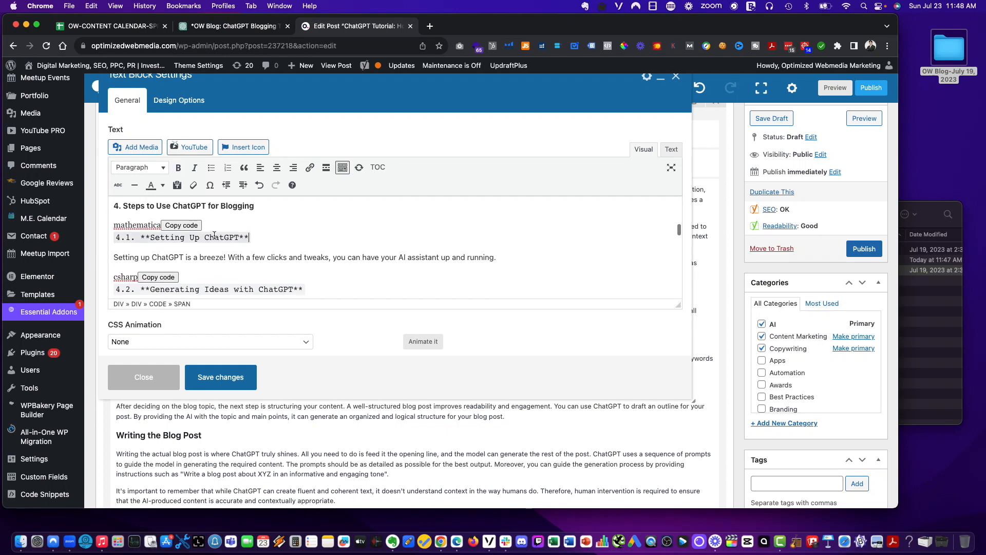
pyautogui.moveTo(252, 237); pyautogui.dragTo(114, 221)
pyautogui.press('BackSpace')
pyautogui.press('BackSpace')
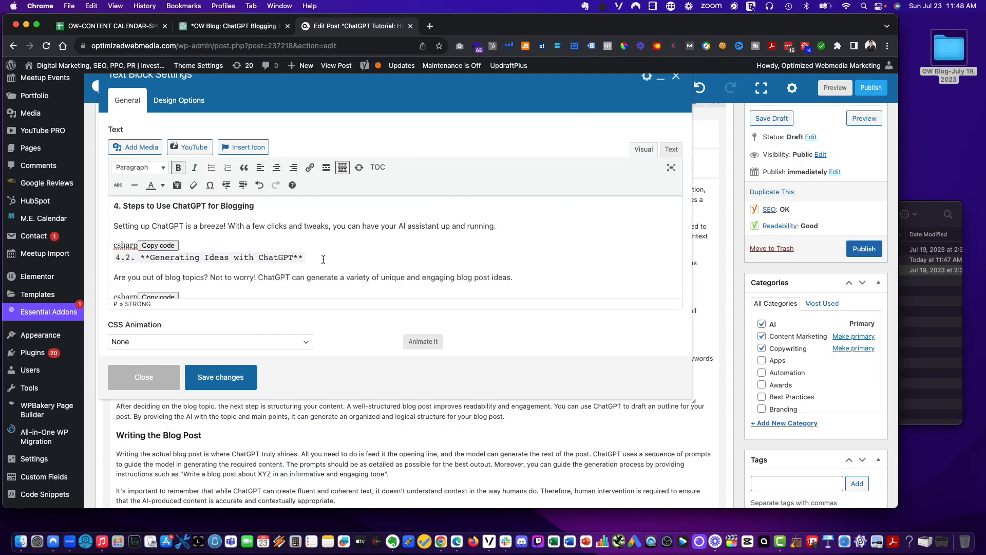
pyautogui.moveTo(523, 277); pyautogui.dragTo(445, 278)
pyautogui.moveTo(361, 254); pyautogui.dragTo(81, 245)
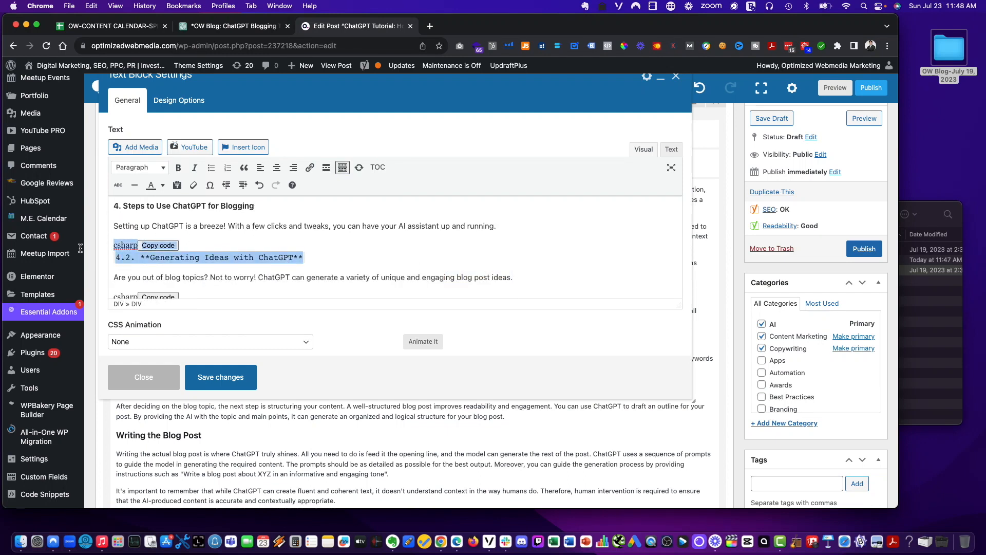
pyautogui.press('BackSpace')
pyautogui.press('BackSpace')
# Delete snippets "4.3. **Creating Drafts with ChatGPT**" and "4.4. **Fine-tuning the Output of ChatGPT**", keeping a line break before "With your ideas in hand".
pyautogui.scroll(-1, 154, 246)
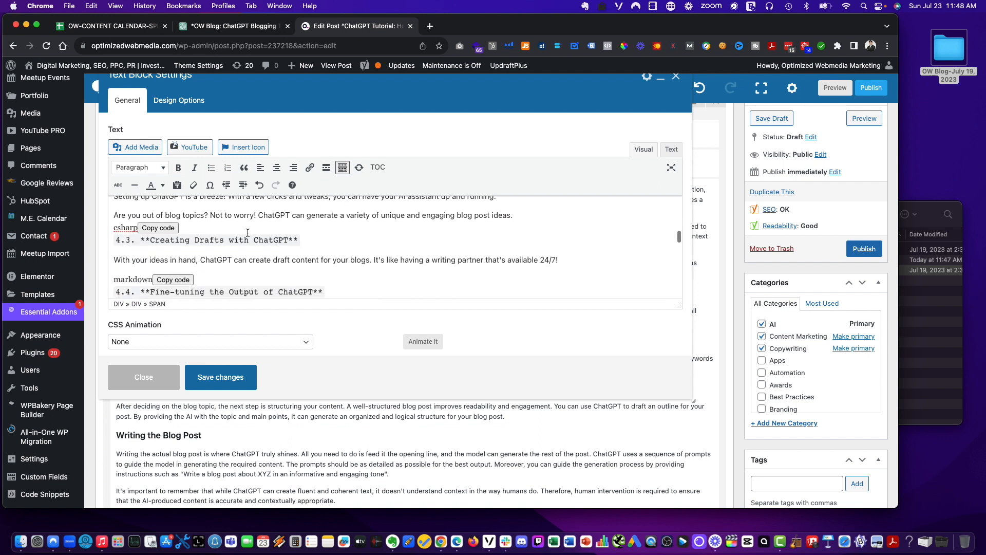
pyautogui.moveTo(299, 240); pyautogui.dragTo(105, 234)
pyautogui.press('BackSpace')
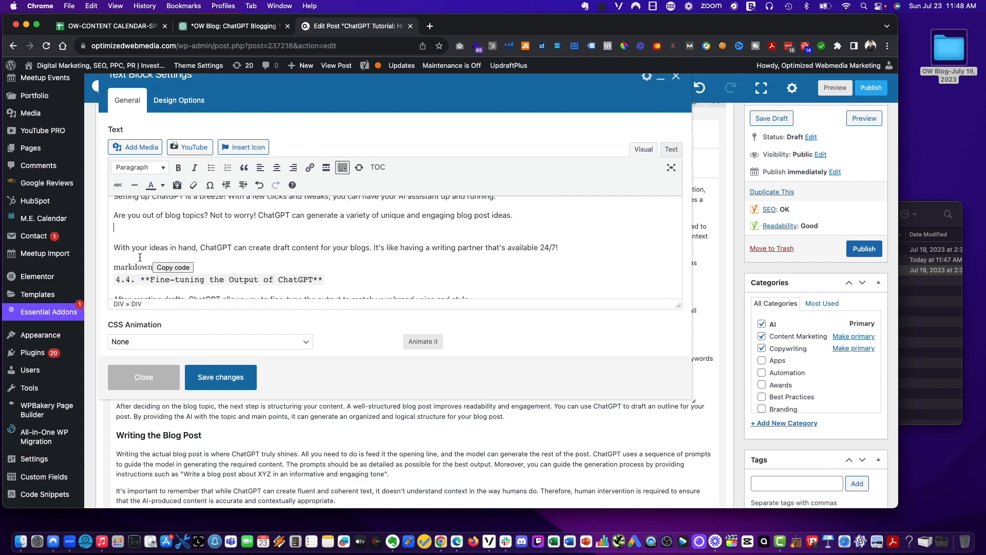
pyautogui.press('Delete')
pyautogui.press('Return')
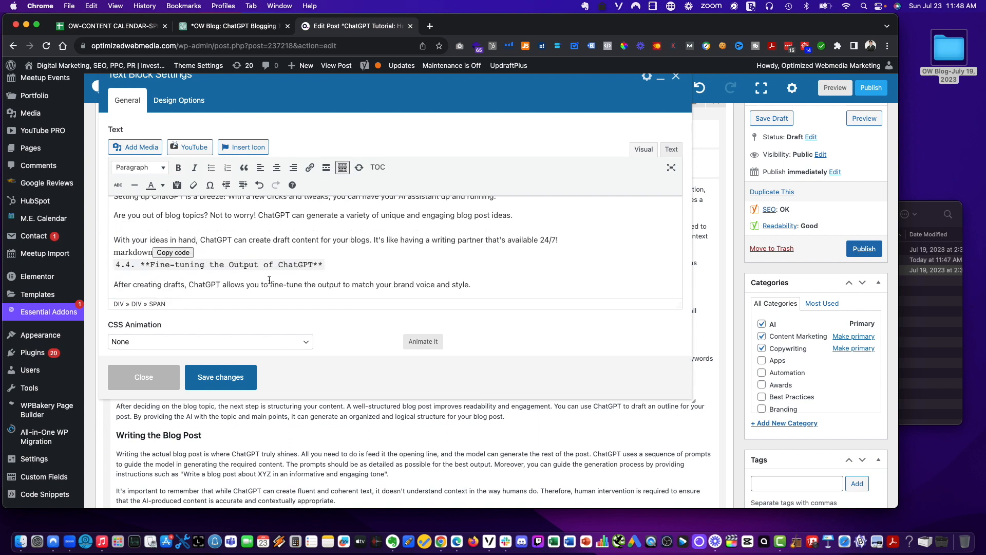
pyautogui.moveTo(269, 272); pyautogui.dragTo(83, 254)
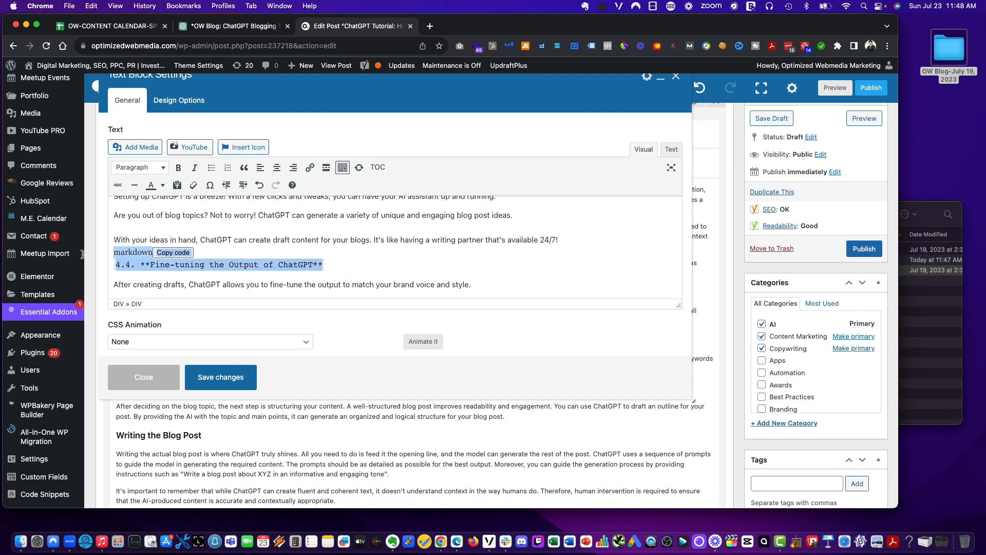
pyautogui.press('BackSpace')
pyautogui.press('BackSpace')
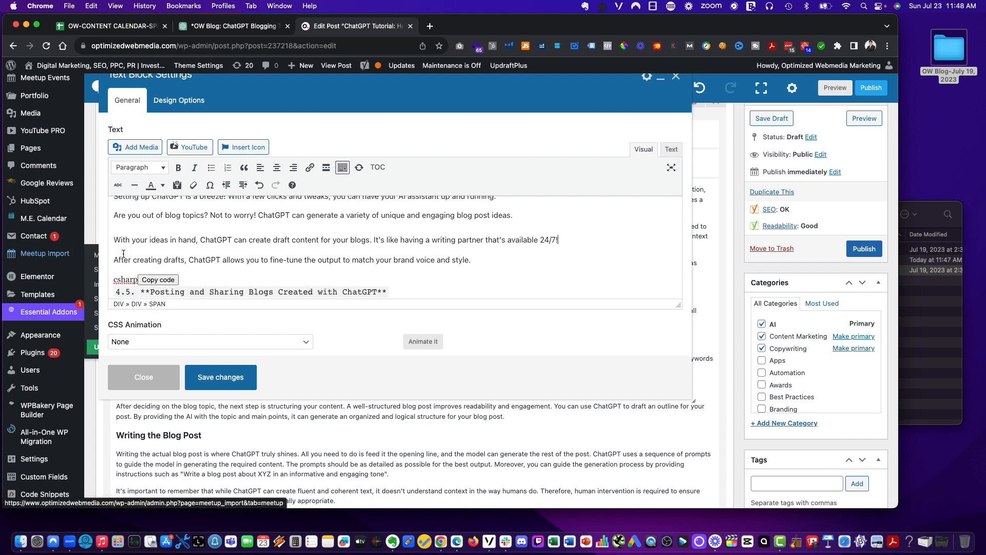
# Delete the csharp code snippet "4.5. **Posting and Sharing Blogs Created with ChatGPT**" and the blank line it leaves.
pyautogui.scroll(-1, 142, 253)
pyautogui.moveTo(419, 220); pyautogui.dragTo(90, 221)
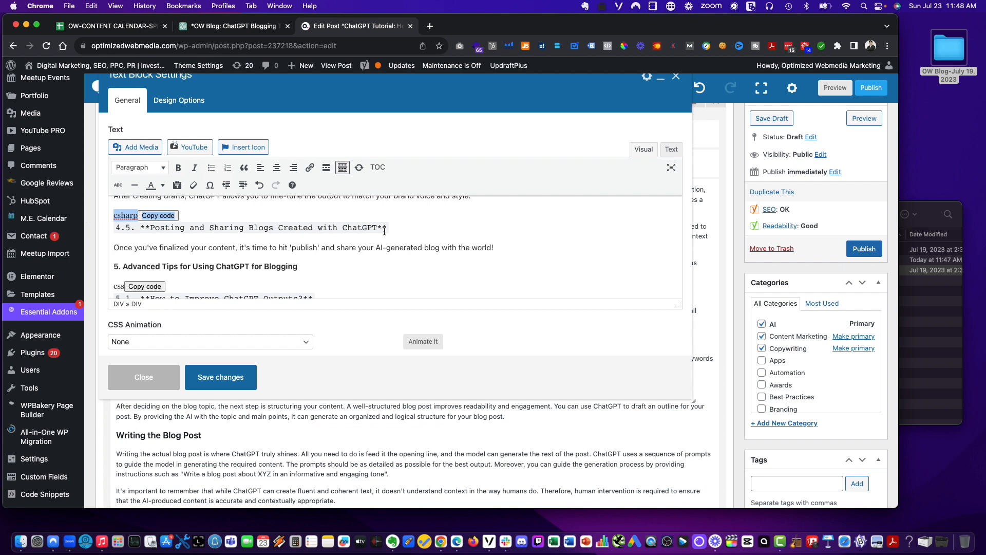
pyautogui.moveTo(424, 231); pyautogui.dragTo(108, 209)
pyautogui.press('BackSpace')
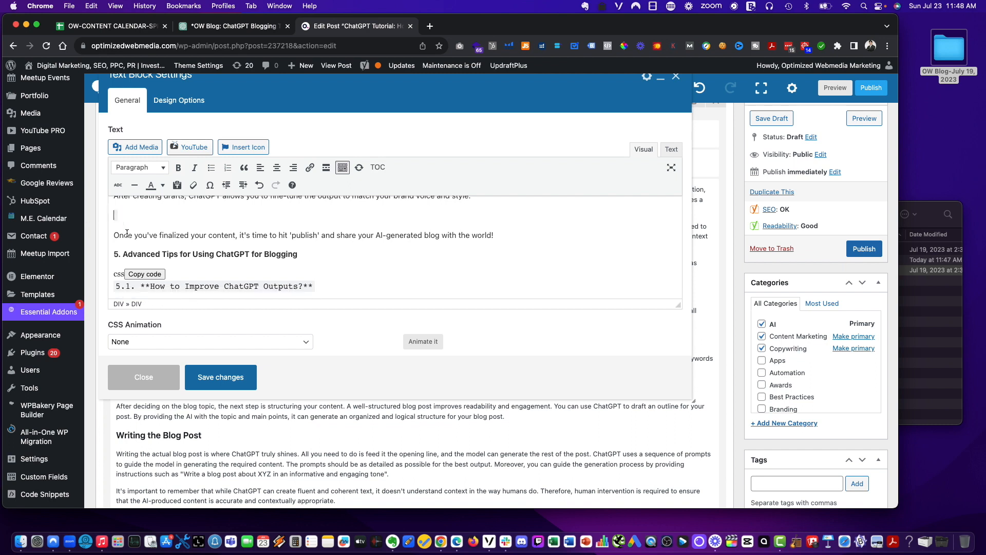
pyautogui.press('BackSpace')
# Delete the snippets "5.1. **How to Improve ChatGPT Outputs?**" and "5.2. **Exploring Different Settings in ChatGPT**" from the Advanced Tips section.
pyautogui.scroll(-1, 127, 234)
pyautogui.moveTo(318, 254); pyautogui.dragTo(129, 234)
pyautogui.press('BackSpace')
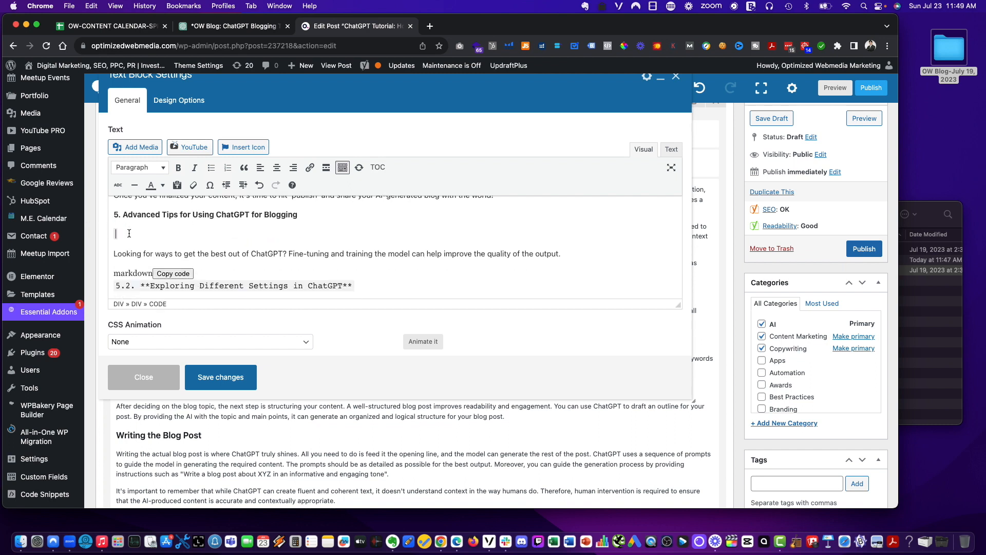
pyautogui.press('BackSpace')
pyautogui.moveTo(353, 265); pyautogui.dragTo(115, 250)
pyautogui.press('BackSpace')
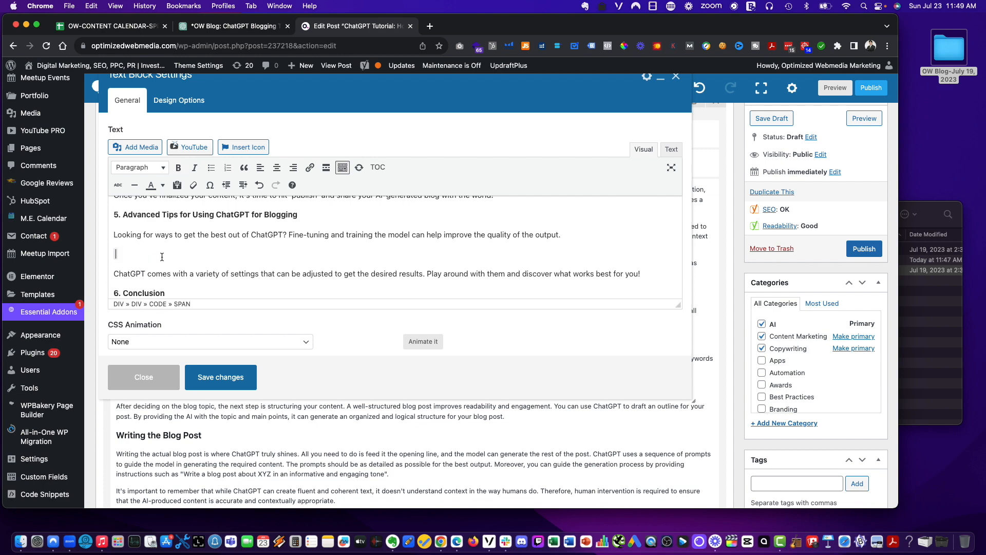
pyautogui.press('BackSpace')
# Check the end of the article, save the Text Block changes and save the post as a draft.
pyautogui.scroll(-10, 170, 257)
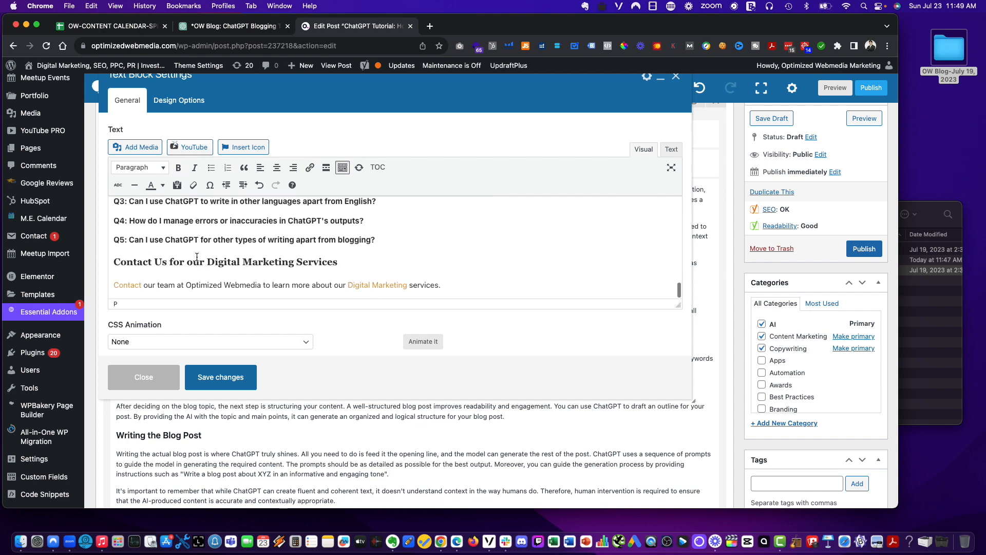
pyautogui.click(235, 383)
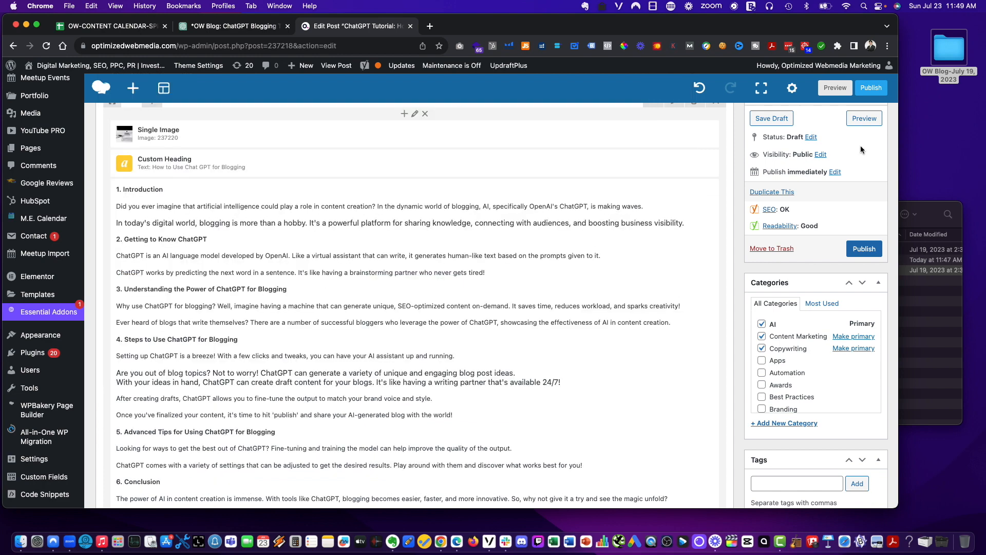
pyautogui.click(772, 119)
# Set the post's publish date to August 5, 2023, as scheduled in row 121 of the content calendar.
pyautogui.click(110, 26)
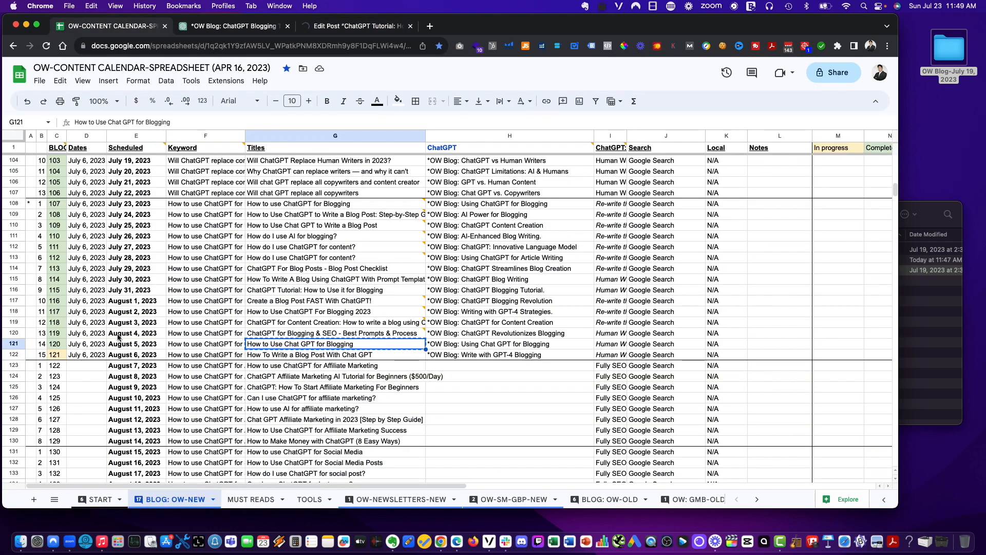
pyautogui.click(323, 27)
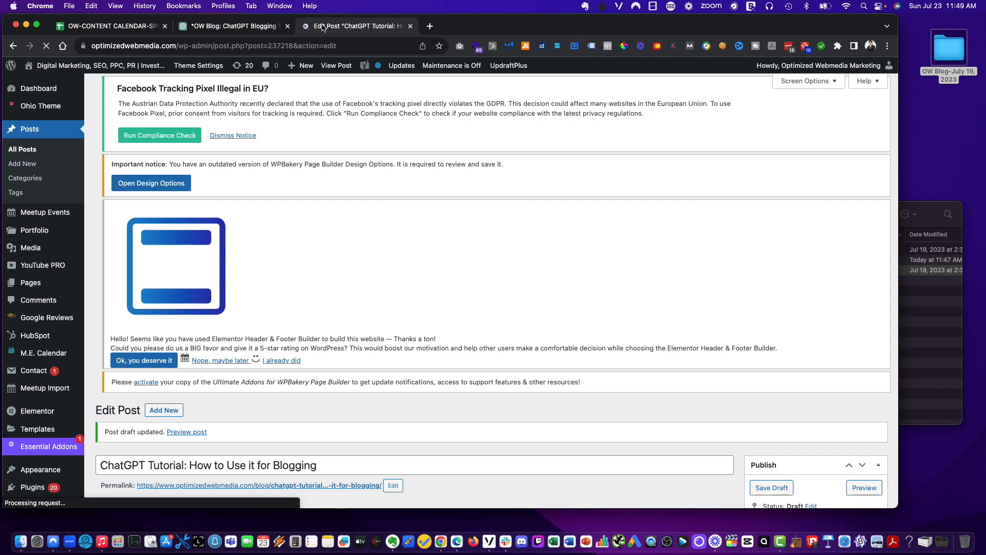
pyautogui.scroll(-5, 408, 234)
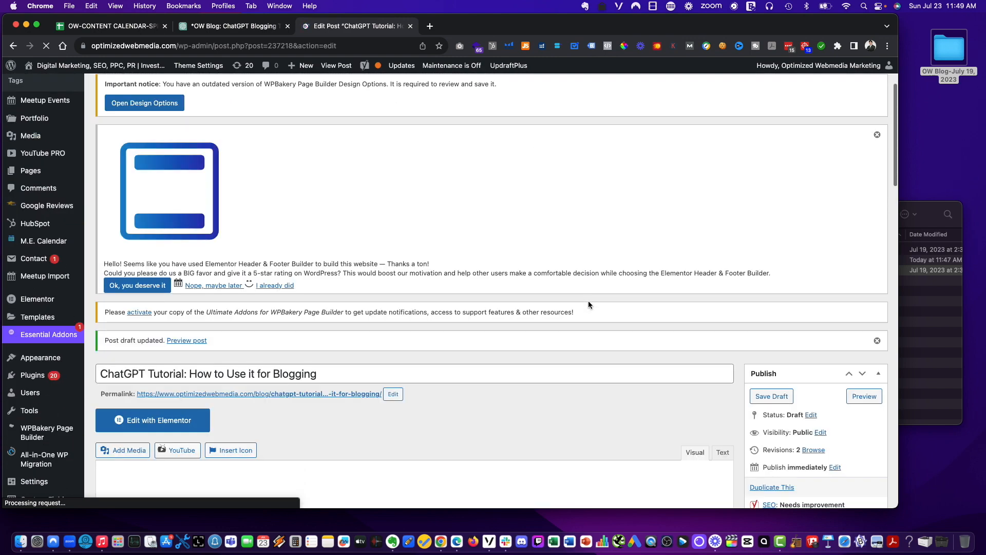
pyautogui.scroll(-5, 589, 306)
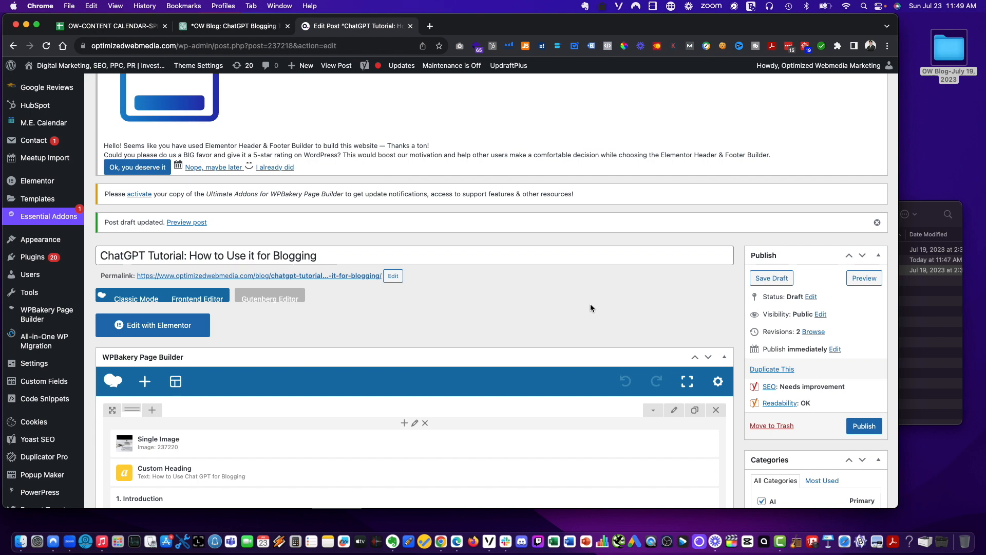
pyautogui.scroll(-7, 590, 306)
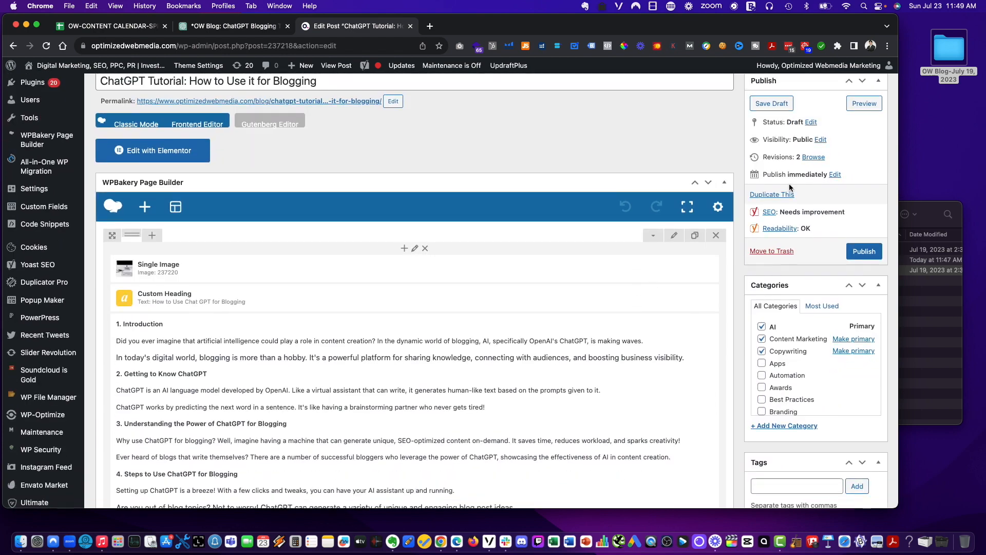
pyautogui.click(834, 175)
pyautogui.click(770, 190)
pyautogui.click(769, 190)
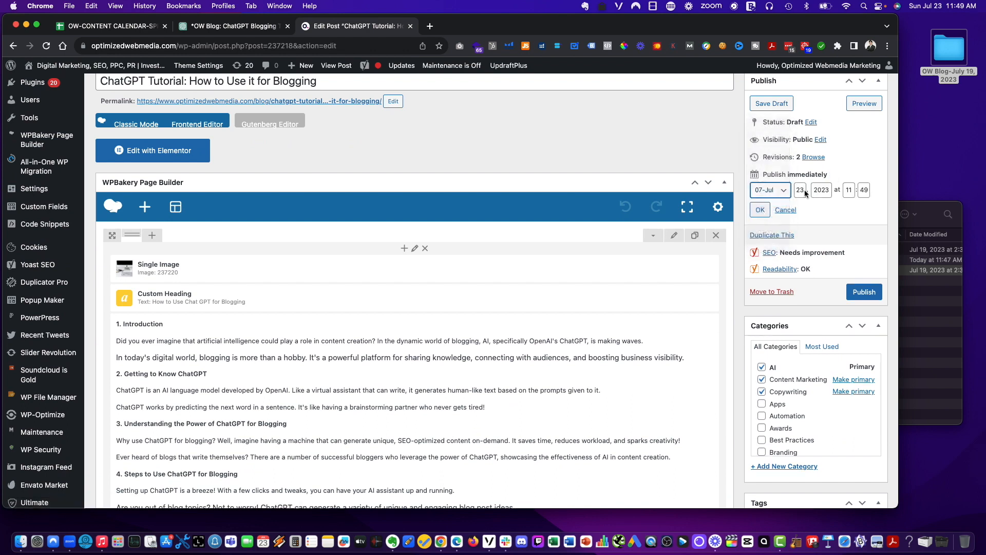
pyautogui.press('Down')
pyautogui.click(805, 190)
pyautogui.press('Tab')
pyautogui.press('Tab')
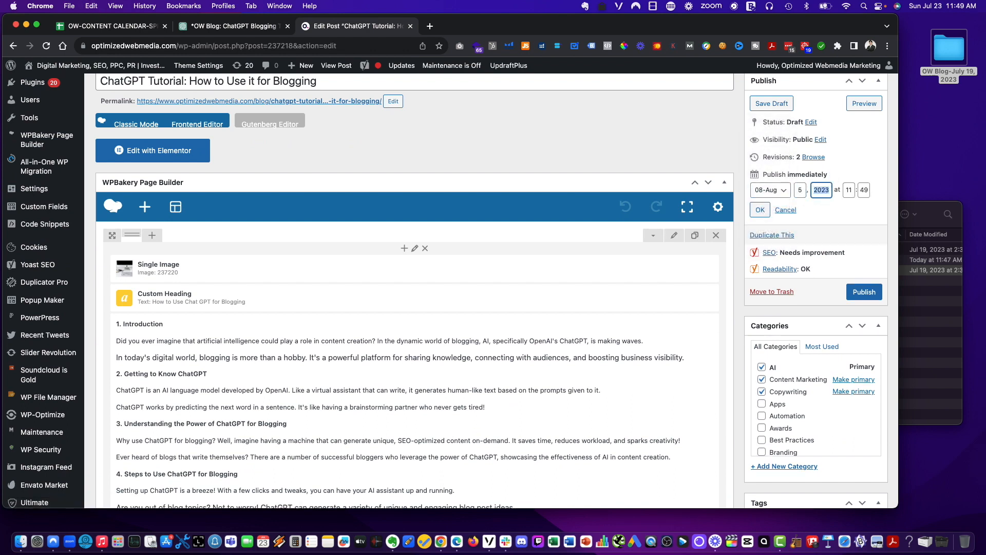
# Set the publish time to 06:00, recheck the content calendar, confirm the date and schedule the post.
pyautogui.press('Tab')
pyautogui.write('00')
pyautogui.click(121, 32)
pyautogui.click(321, 28)
pyautogui.click(760, 210)
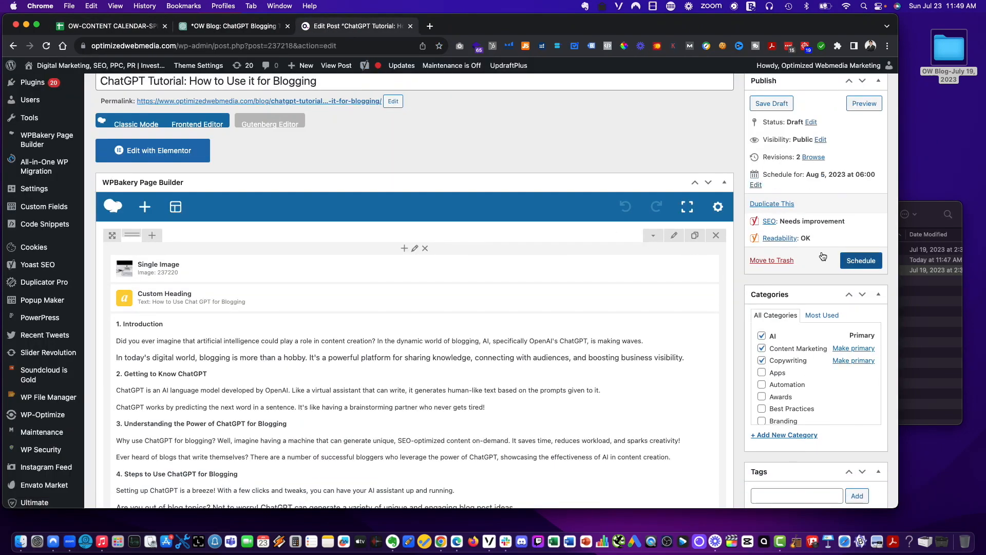
pyautogui.click(860, 260)
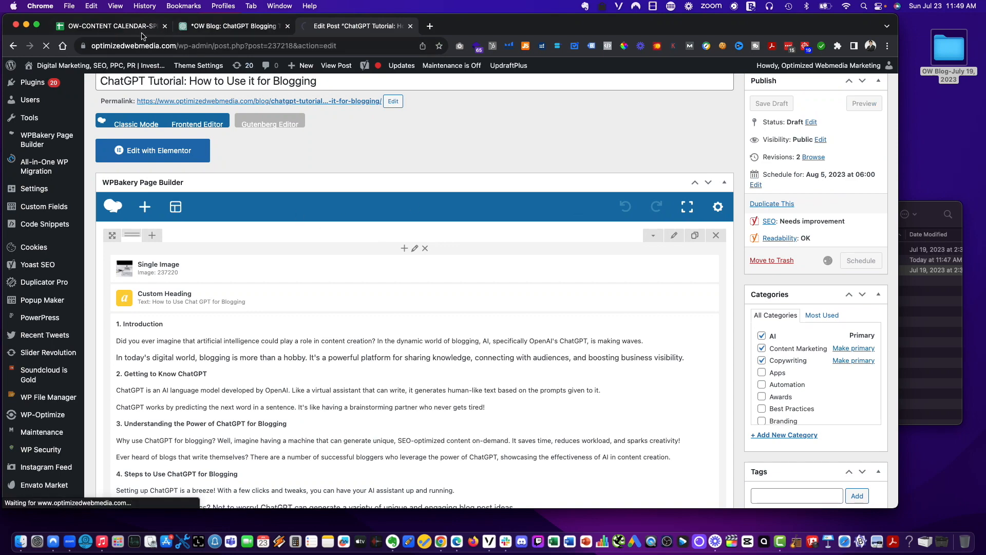
# In ChatGPT, remove the leading asterisk from the title of the "*OW Blog: ChatGPT Blogging Tutorial" conversation.
pyautogui.click(132, 27)
pyautogui.click(216, 26)
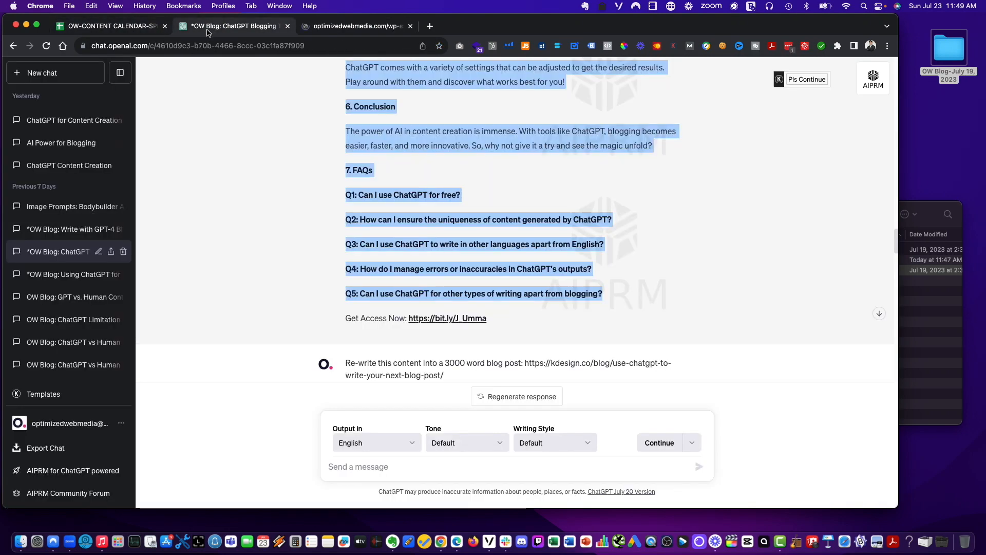
pyautogui.click(98, 252)
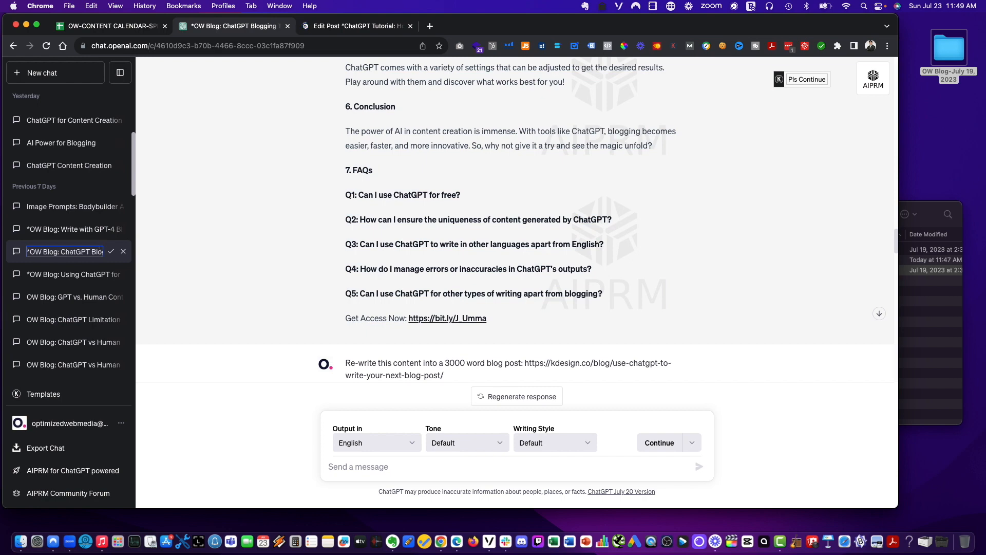
pyautogui.press('Return')
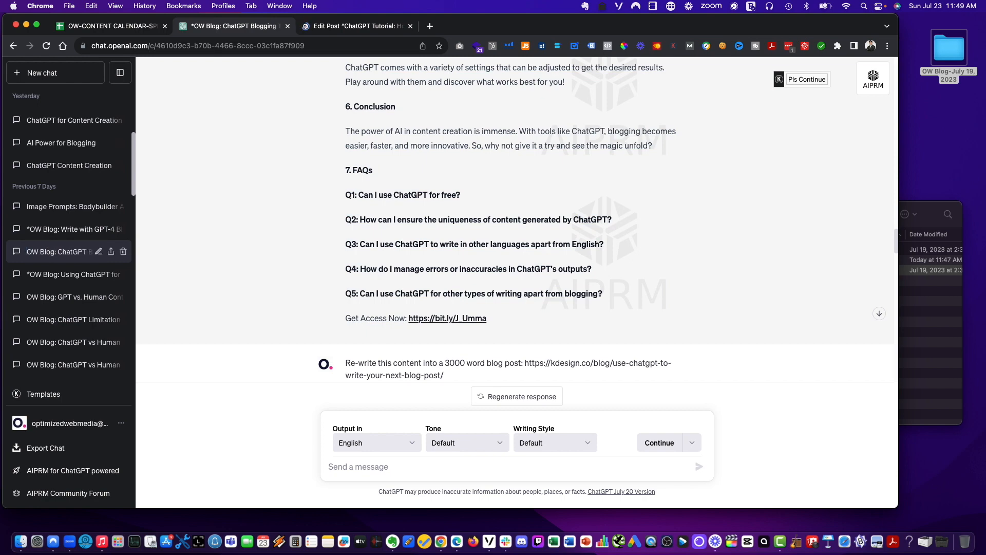
# Open the "*OW Blog: Write with GPT-4 Blogging" conversation from the ChatGPT history.
pyautogui.click(76, 274)
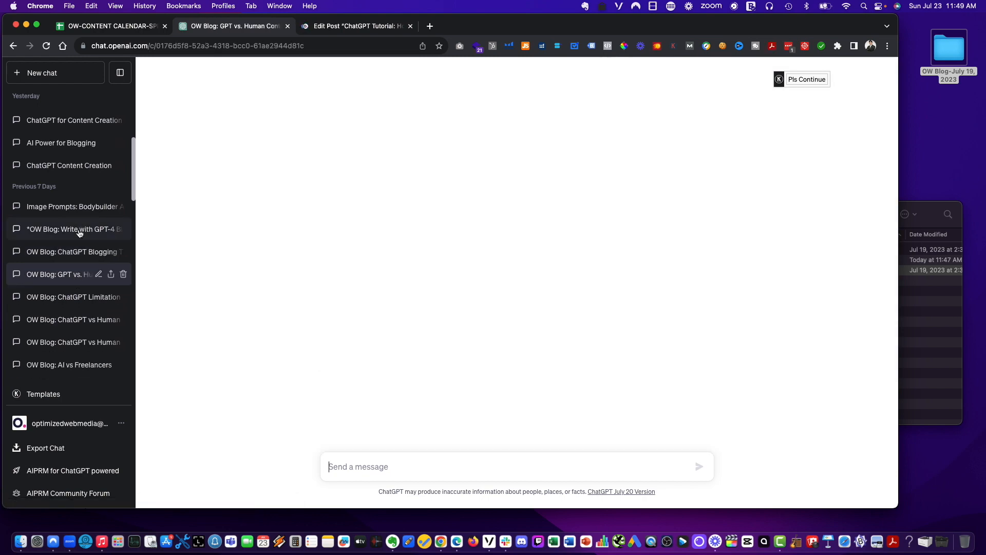
pyautogui.click(59, 229)
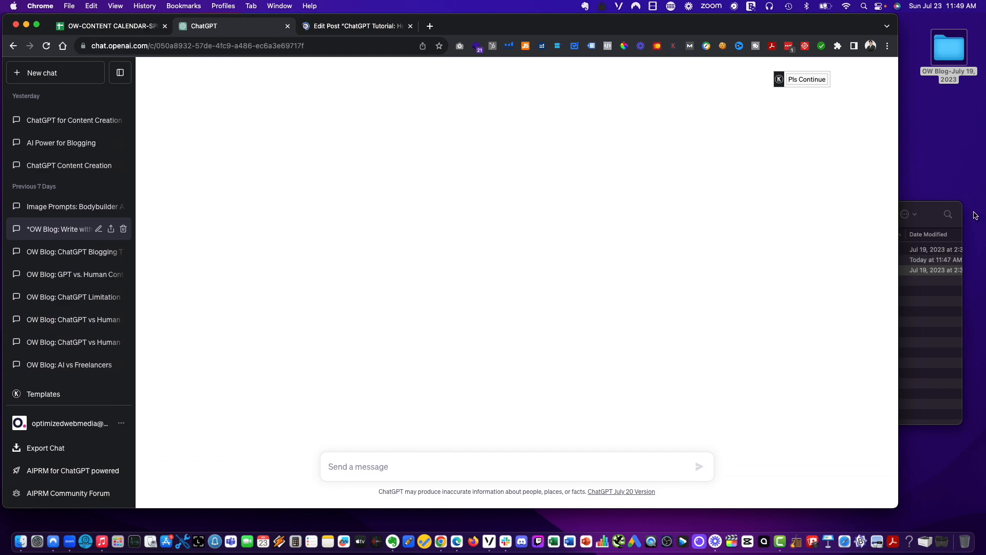
# Move the image "How-To Write a Blog Post With Chat GPT.jpg" into the DONE folder in Finder.
pyautogui.click(940, 221)
pyautogui.moveTo(653, 272); pyautogui.dragTo(648, 259)
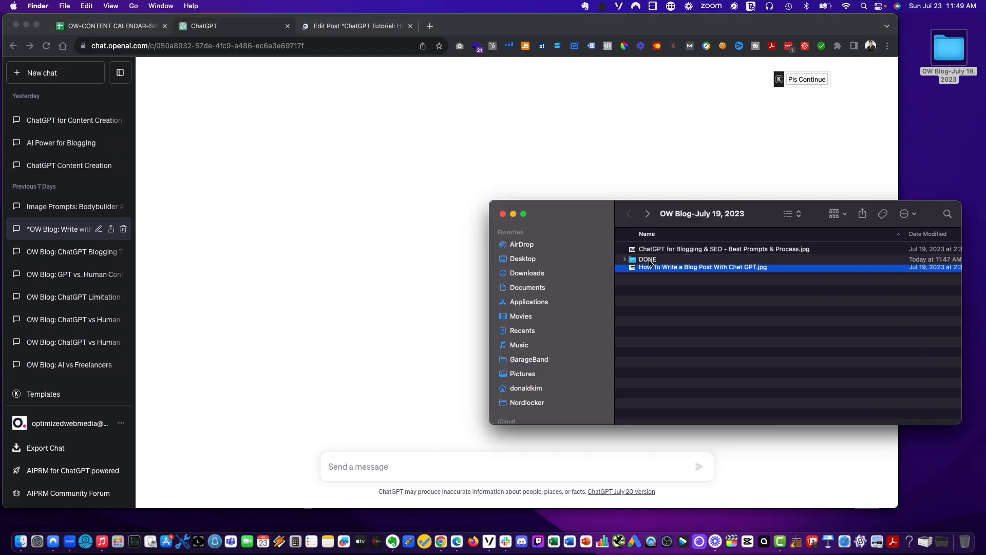
# Return to WordPress in Chrome and duplicate the scheduled post "ChatGPT Tutorial: How to Use it for Blogging".
pyautogui.click(314, 26)
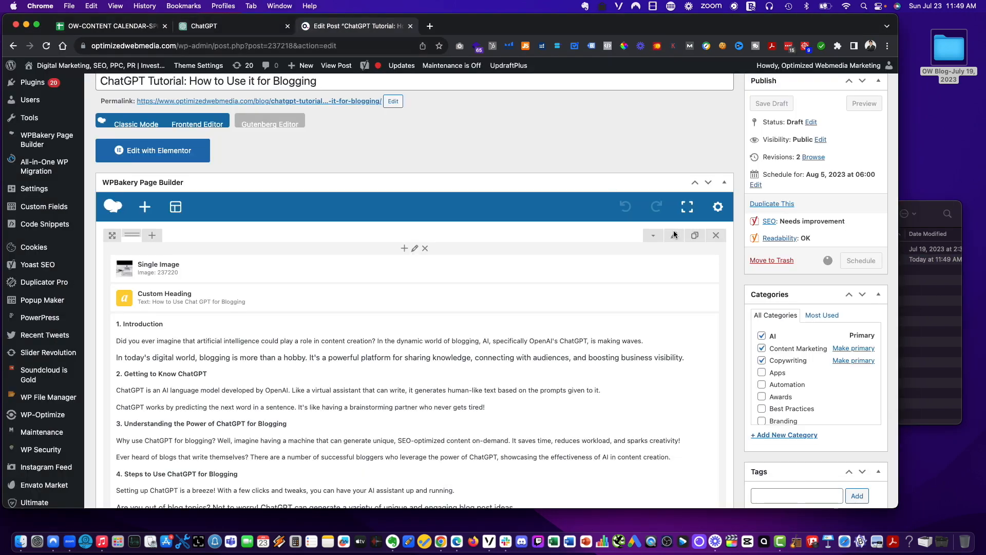
pyautogui.scroll(8, 673, 231)
pyautogui.scroll(-3, 647, 211)
pyautogui.scroll(-1, 667, 228)
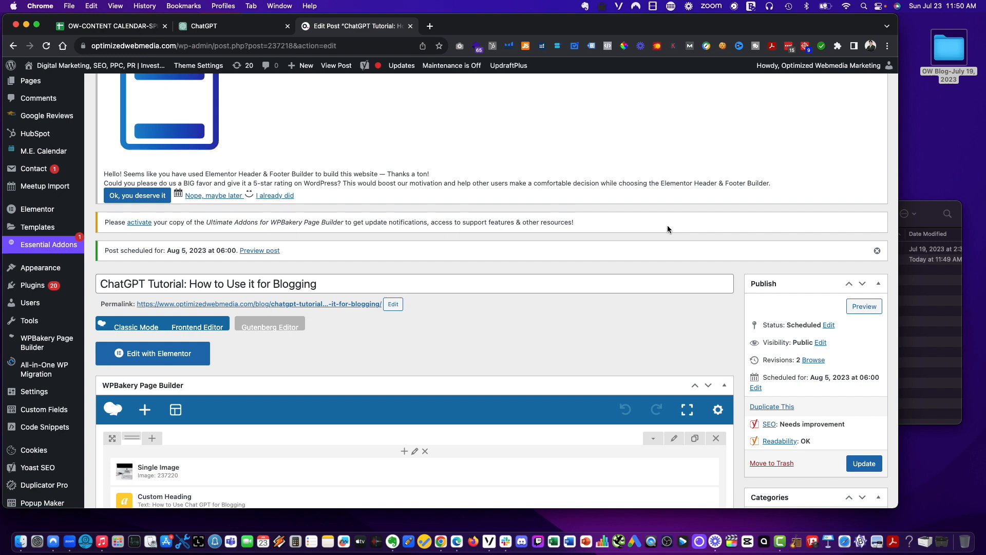
pyautogui.scroll(-5, 667, 224)
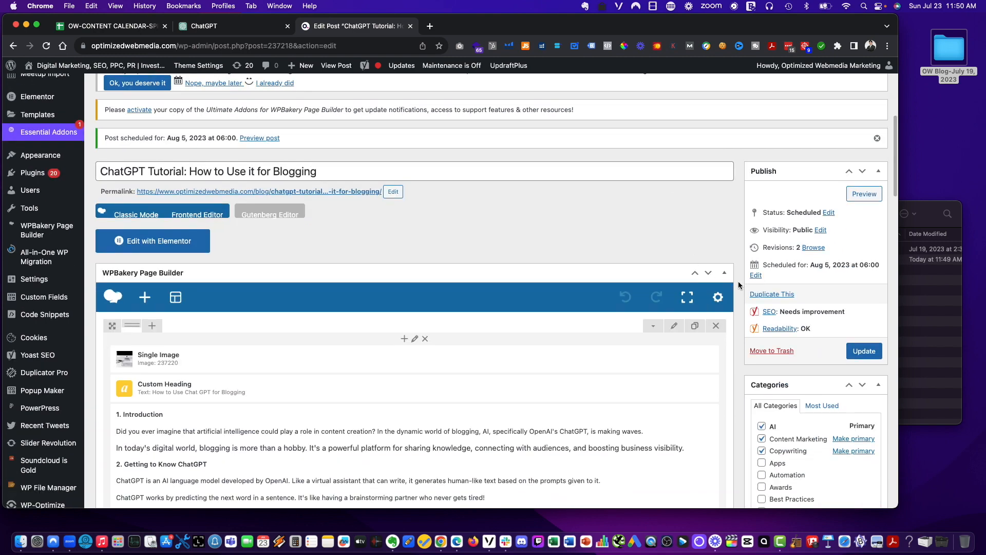
pyautogui.click(776, 294)
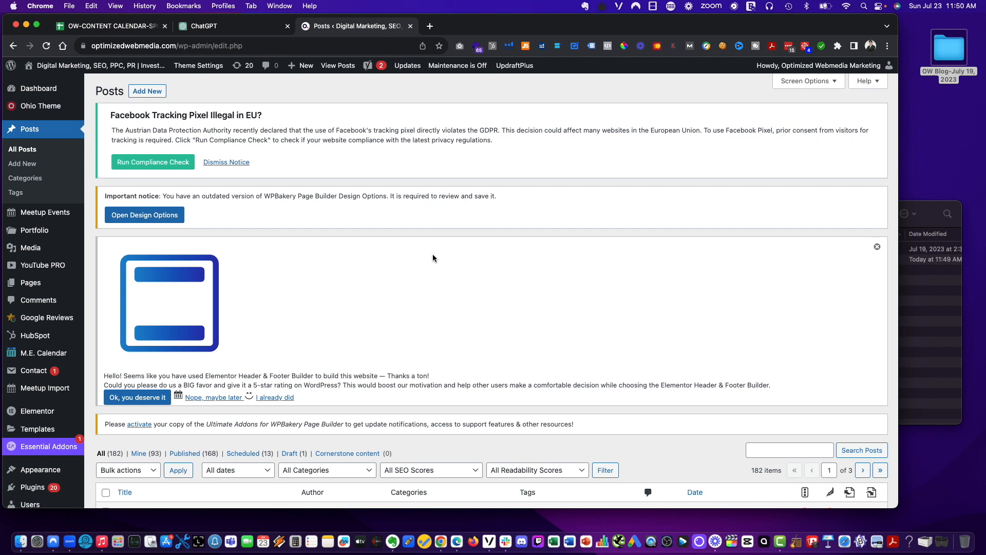
# Filter the WordPress posts to drafts and open the duplicated "ChatGPT Tutorial: How to Use it for Blogging" post for editing.
pyautogui.scroll(-5, 431, 257)
pyautogui.click(294, 210)
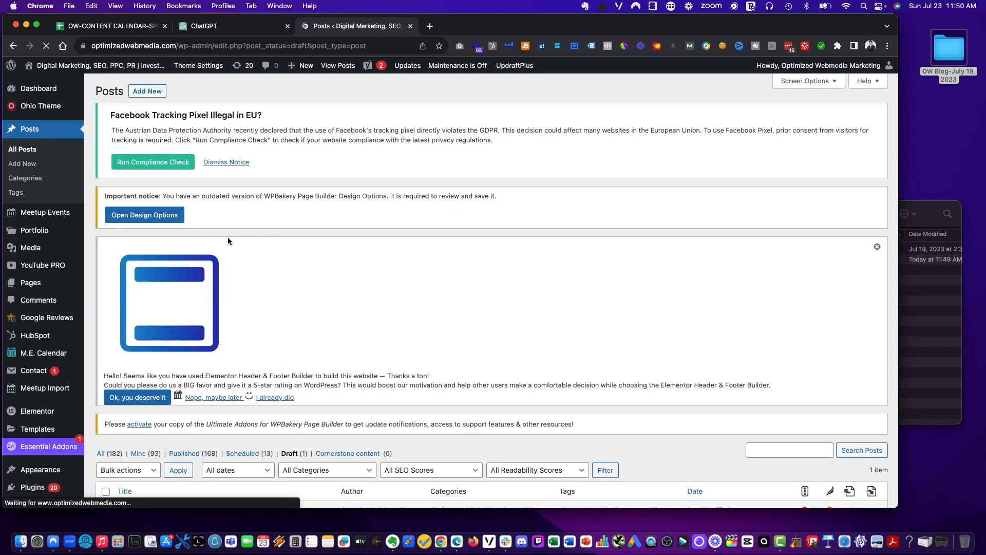
pyautogui.scroll(-1, 228, 247)
pyautogui.scroll(-3, 229, 255)
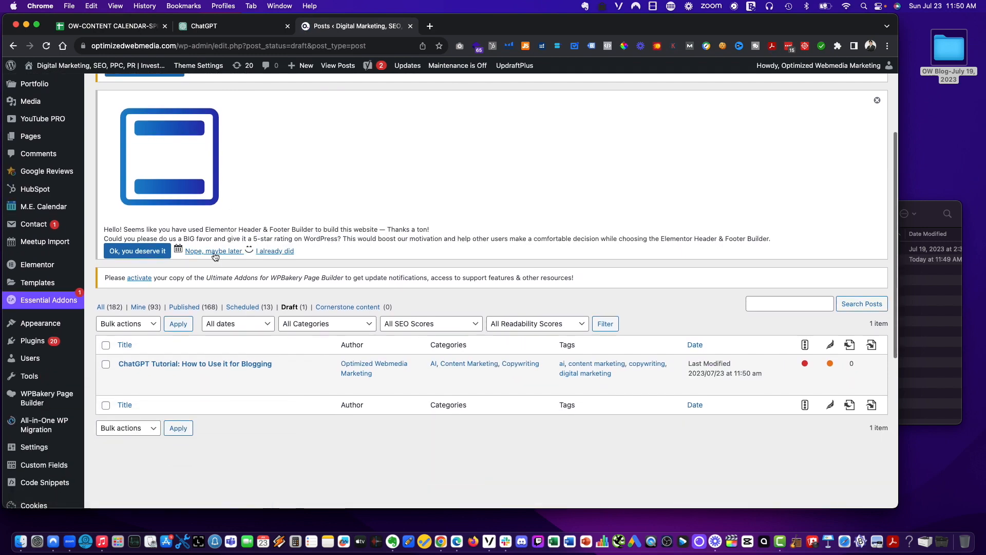
pyautogui.click(255, 364)
# Reload the "*OW Blog: Write with GPT-4 Blogging" conversation in ChatGPT and dismiss the AIPRM account connection offer.
pyautogui.click(217, 27)
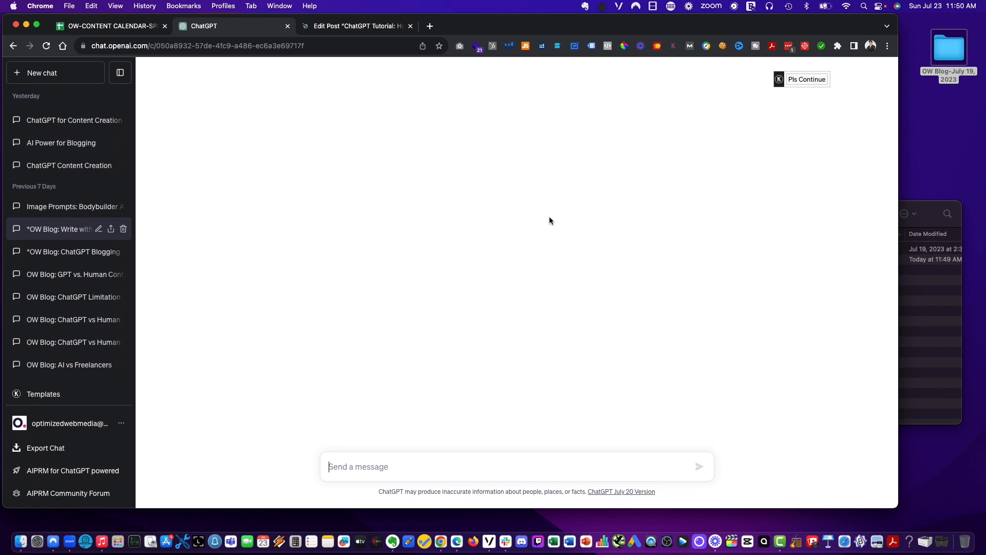
pyautogui.press('super+r')
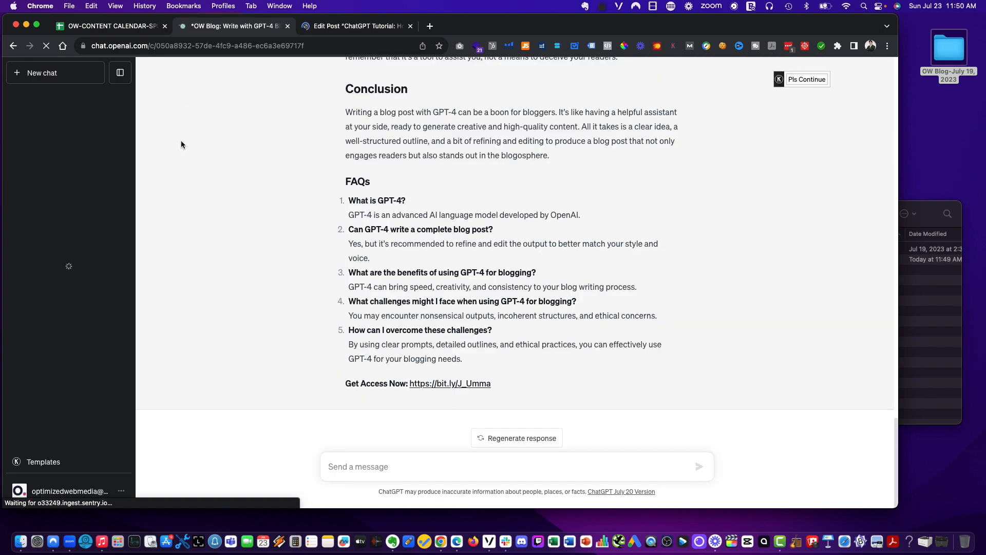
pyautogui.scroll(-7, 73, 221)
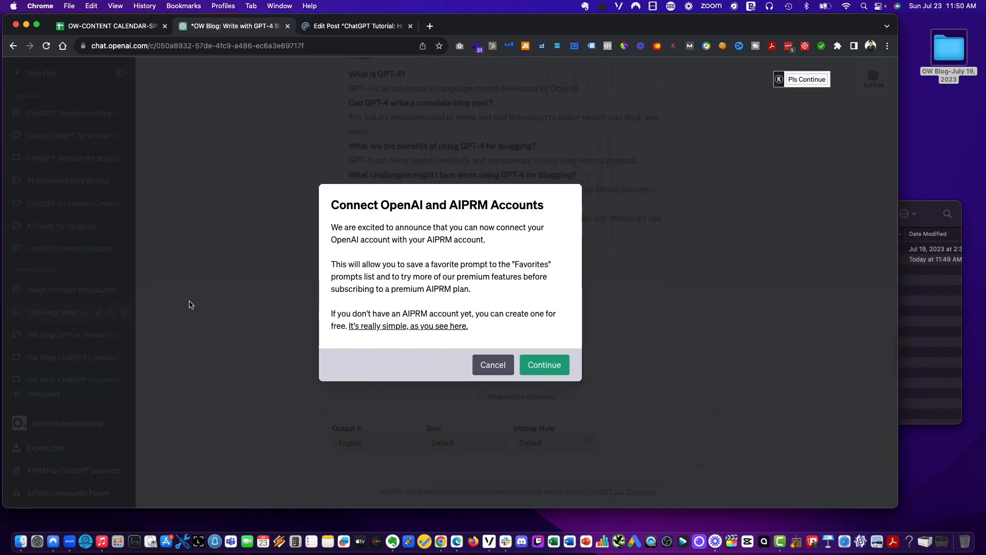
pyautogui.click(492, 365)
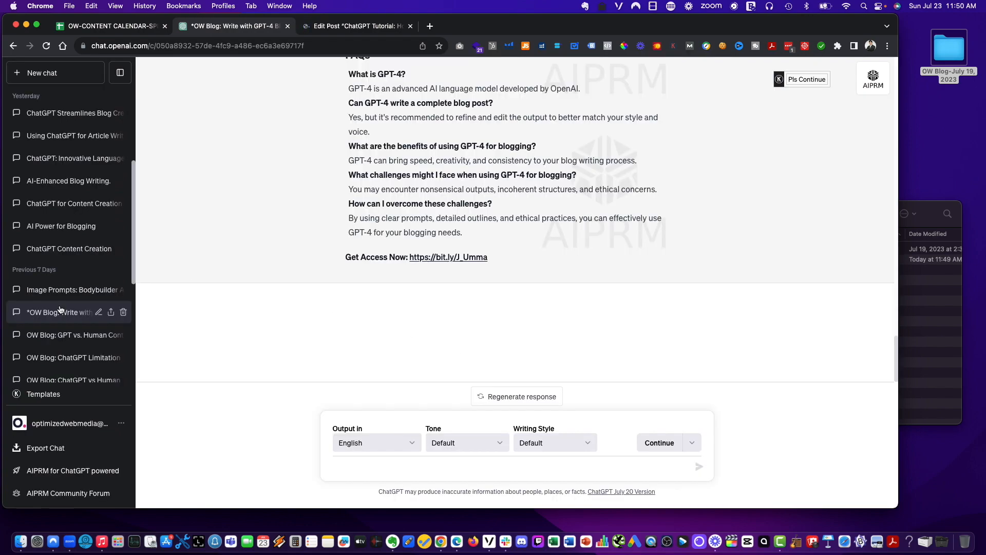
# Copy the article title "How To Write a Blog Post With Chat GPT" into the WordPress draft's title and save the draft.
pyautogui.scroll(-15, 457, 245)
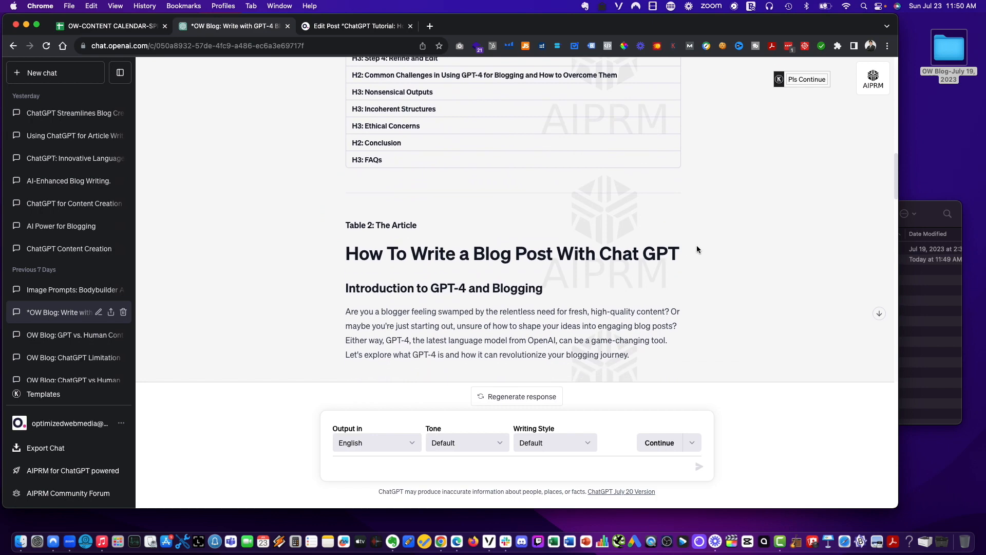
pyautogui.moveTo(696, 245); pyautogui.dragTo(287, 242)
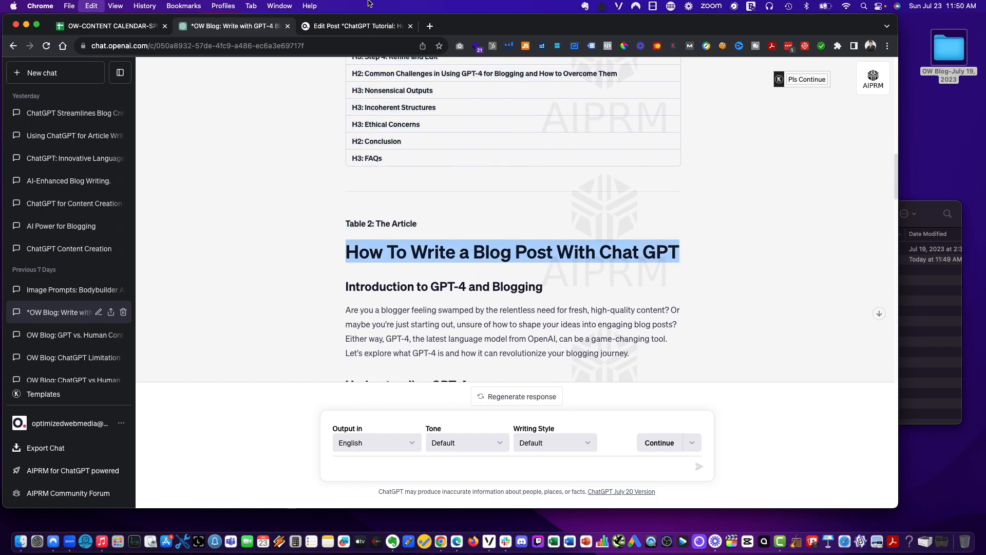
pyautogui.hotkey('ctrl', 'Tab')
pyautogui.scroll(-5, 338, 221)
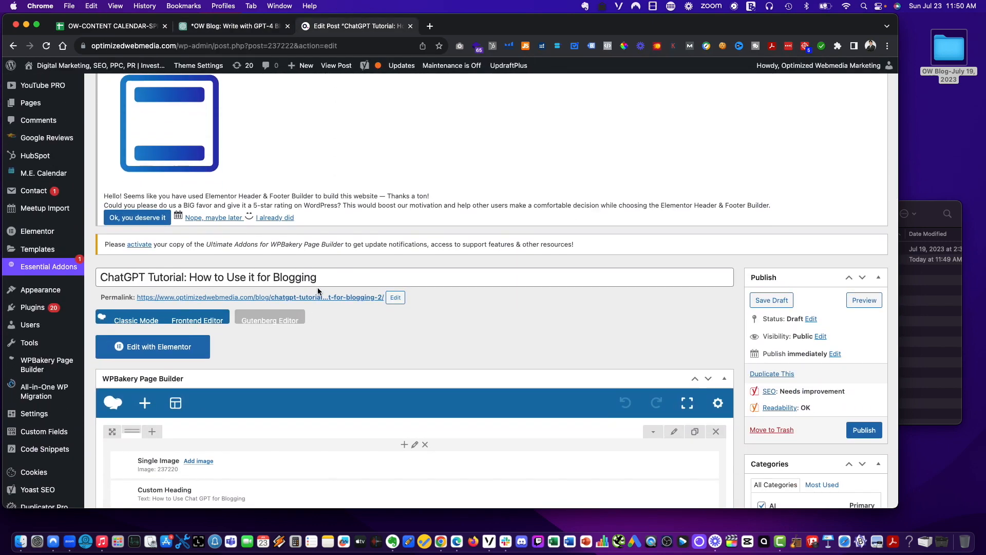
pyautogui.click(454, 278)
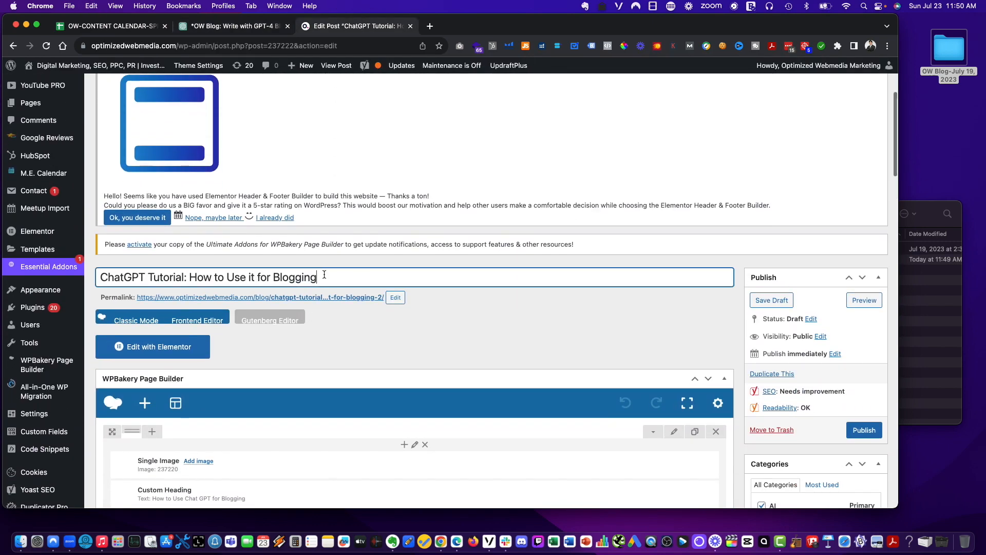
pyautogui.press('super+a')
pyautogui.write('How To Write a Blog Post With Chat GPT')
pyautogui.click(764, 299)
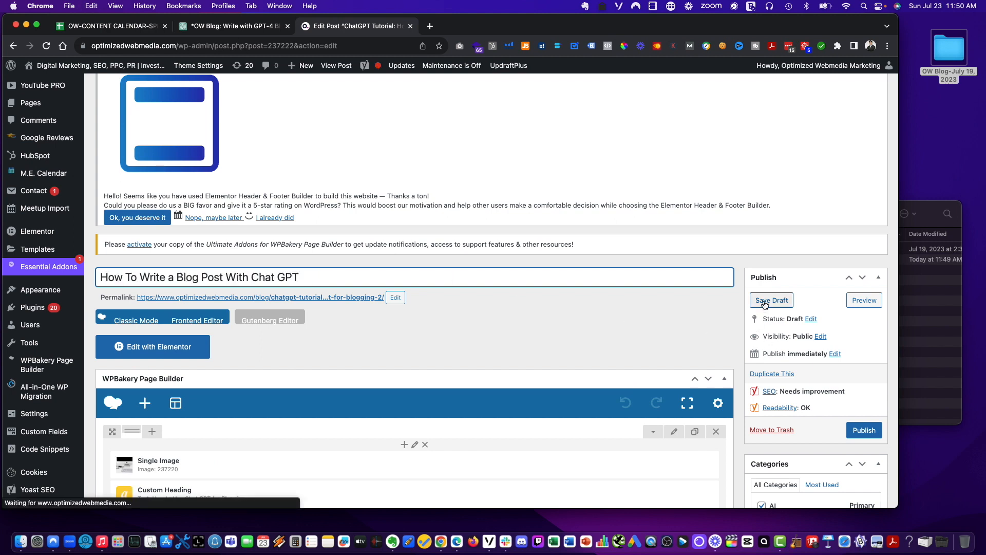
pyautogui.click(276, 277)
pyautogui.scroll(-1, 276, 277)
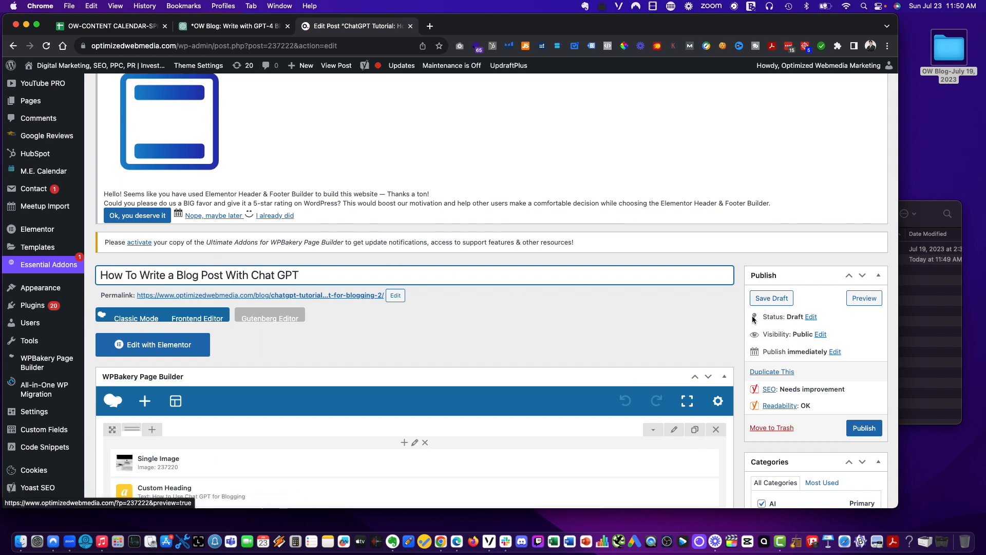
pyautogui.click(762, 299)
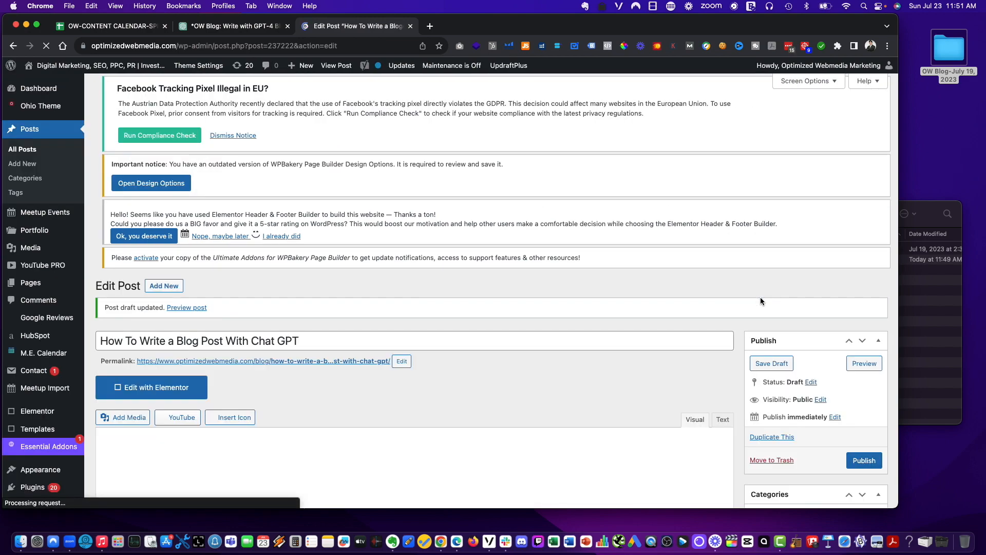
# Set the Yoast SEO title of the draft to "How To Write a Blog Post With Chat GPT".
pyautogui.scroll(-20, 413, 331)
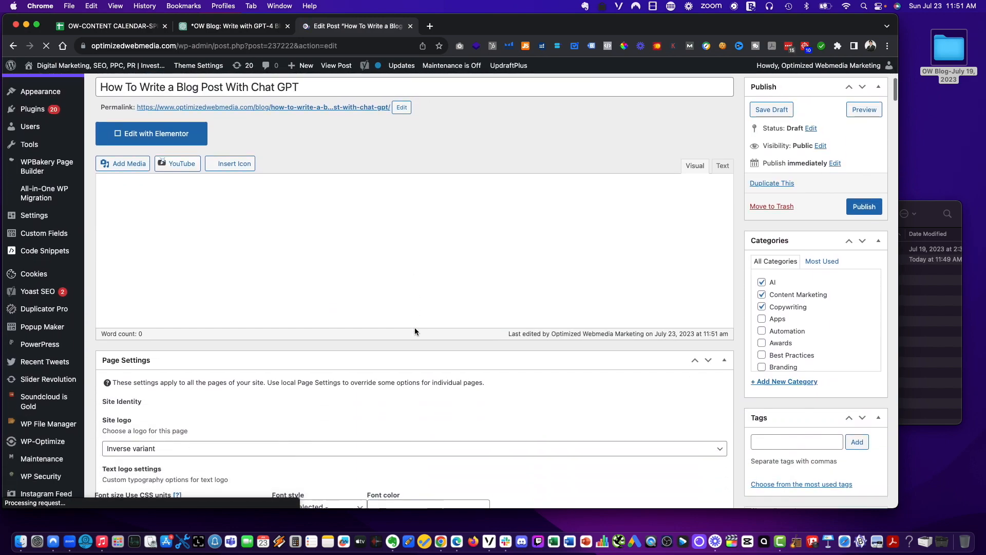
pyautogui.scroll(20, 410, 338)
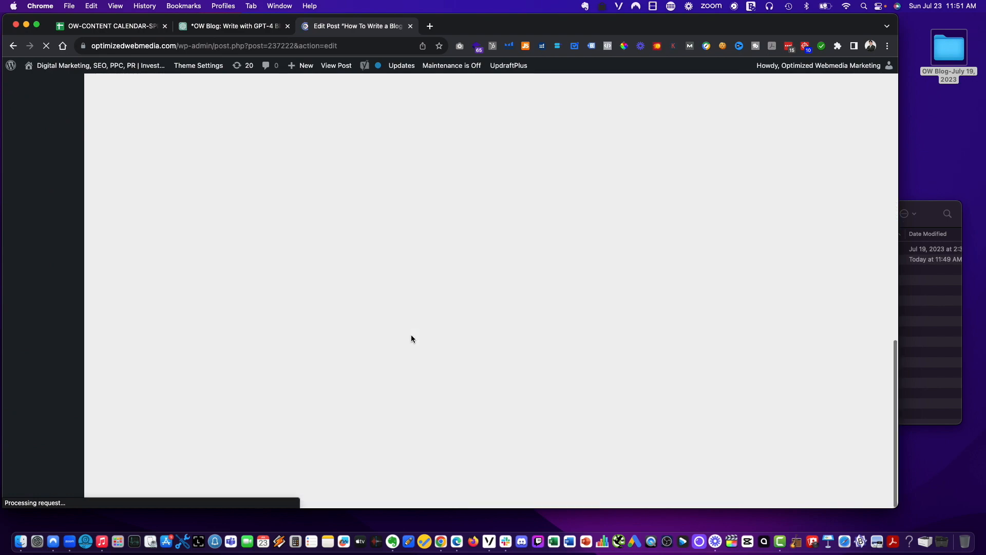
pyautogui.scroll(-20, 411, 338)
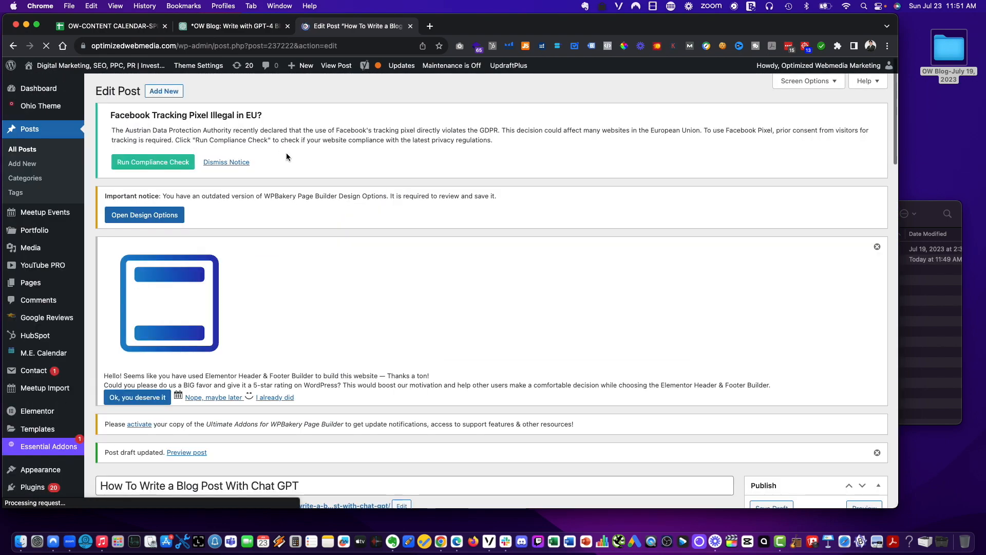
pyautogui.scroll(5, 291, 160)
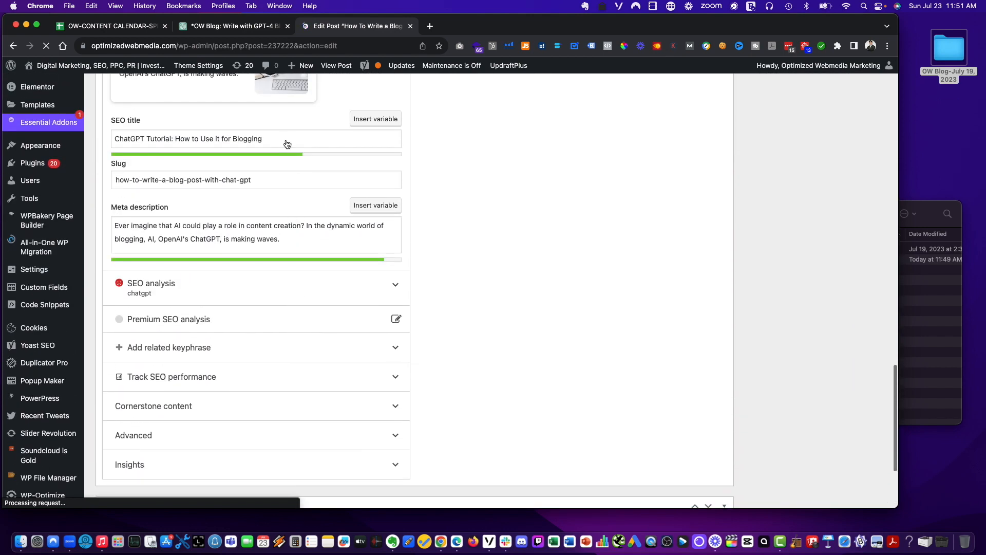
pyautogui.scroll(-4, 287, 144)
pyautogui.click(286, 143)
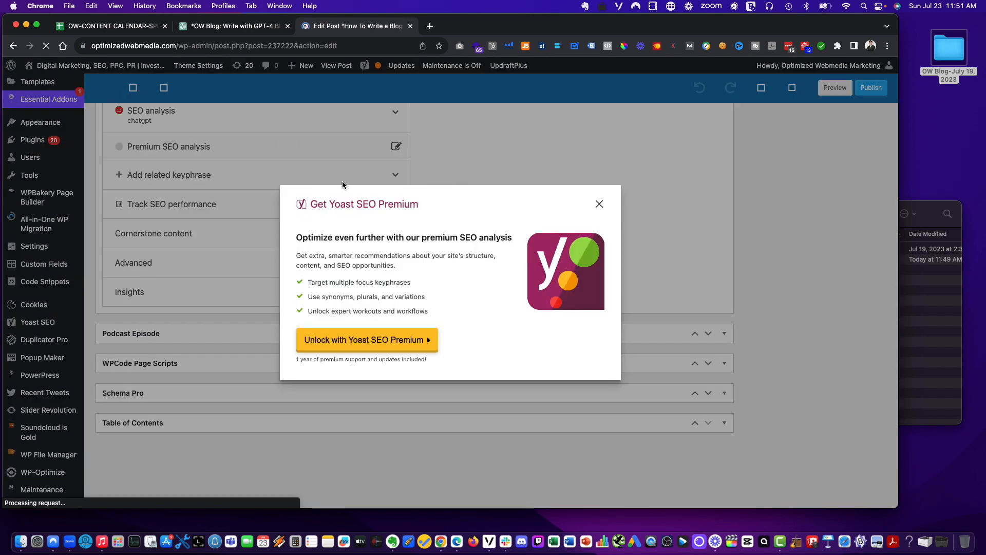
pyautogui.click(599, 206)
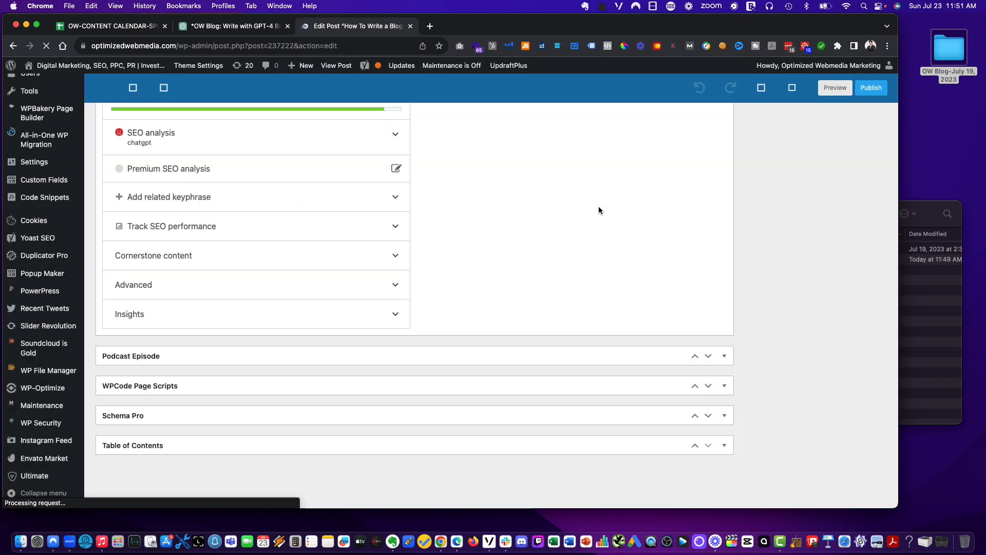
pyautogui.scroll(5, 373, 212)
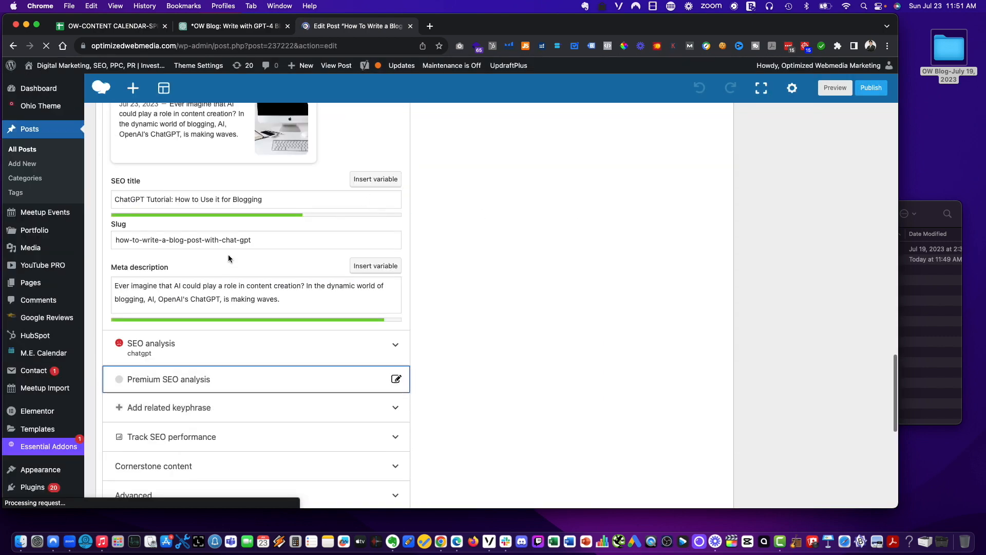
pyautogui.click(270, 199)
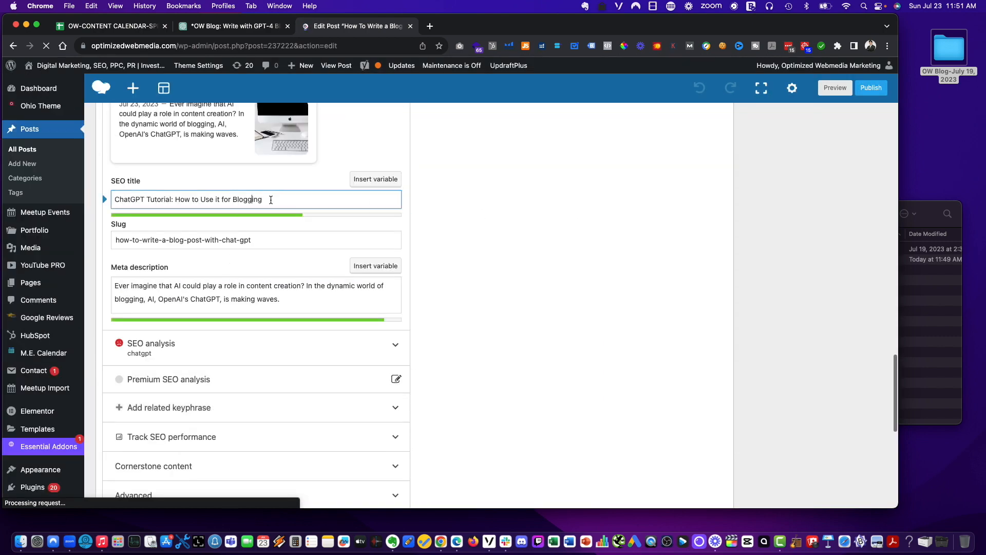
pyautogui.tripleClick(270, 199)
pyautogui.write('How To Write a Blog Post With Chat GPT')
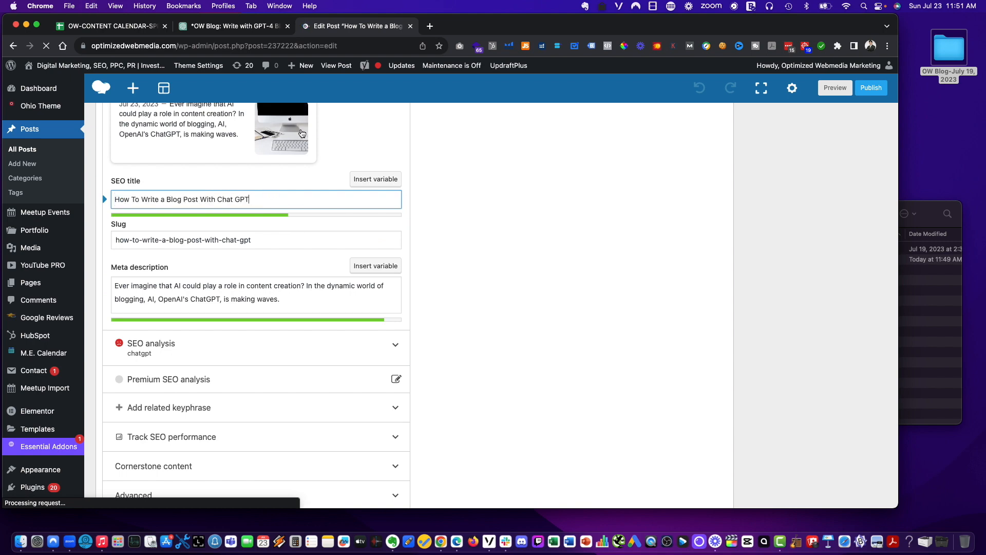
# Replace the meta description with the ChatGPT introduction's text from "GPT-4, the latest language model" to "your blogging journey.".
pyautogui.click(234, 26)
pyautogui.scroll(-1, 380, 283)
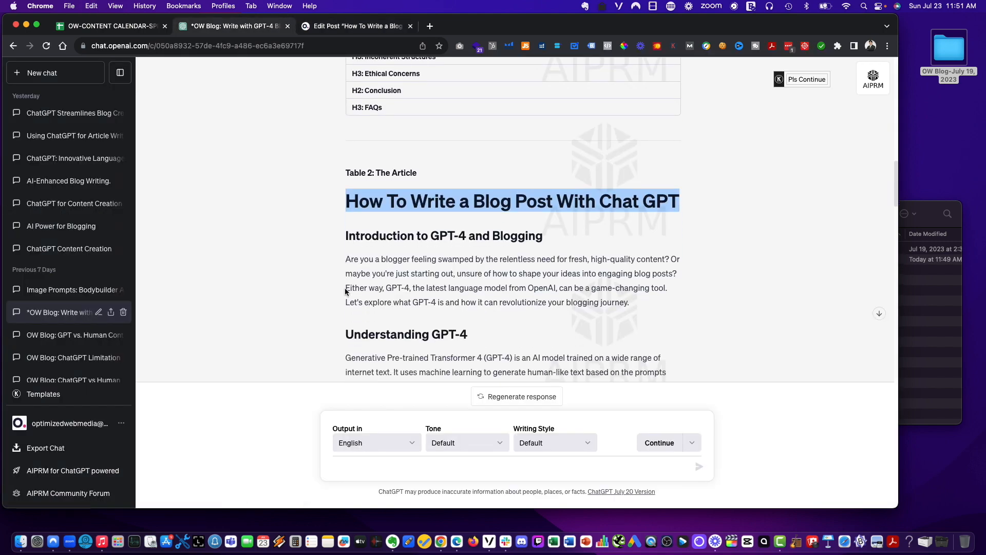
pyautogui.moveTo(386, 288); pyautogui.dragTo(664, 305)
pyautogui.press('super+c')
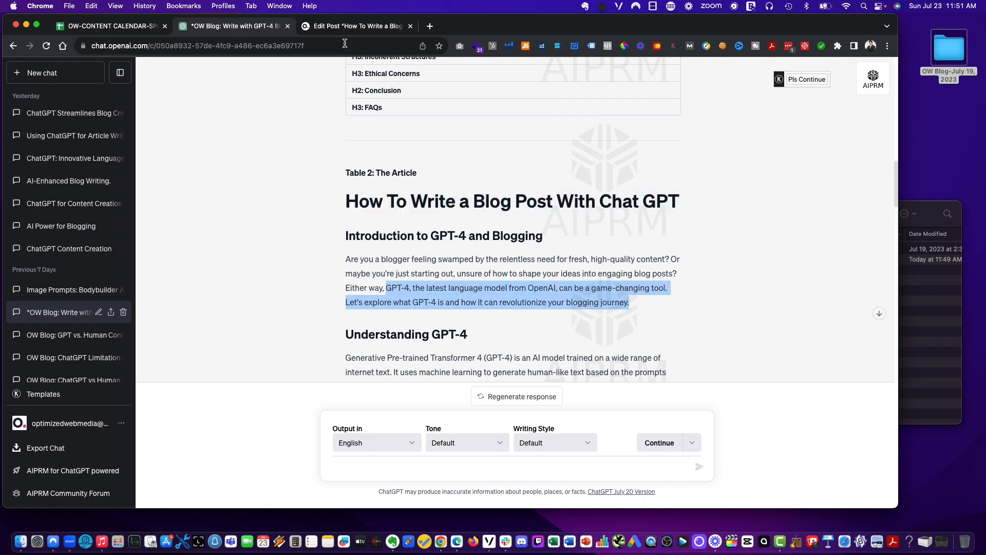
pyautogui.click(336, 26)
pyautogui.tripleClick(177, 293)
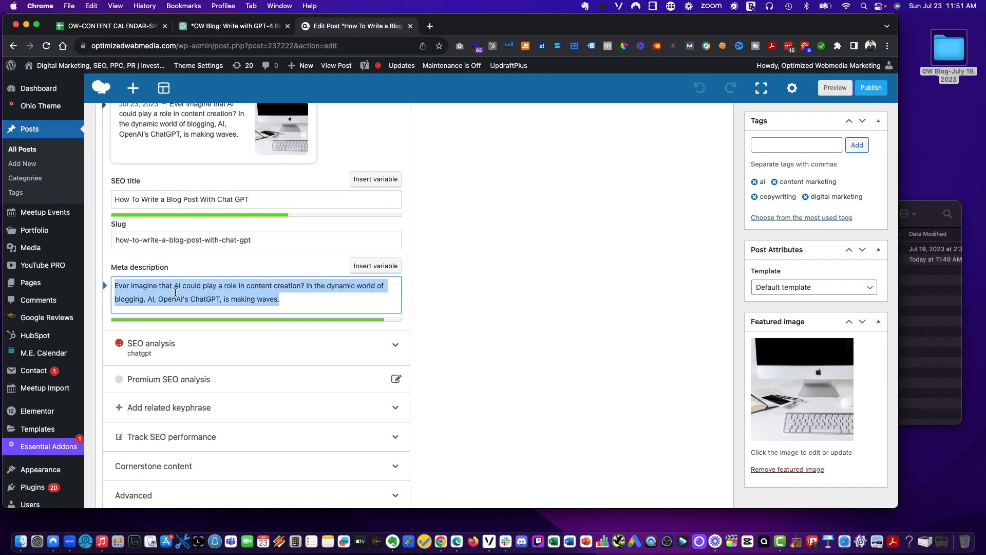
pyautogui.press('super+v')
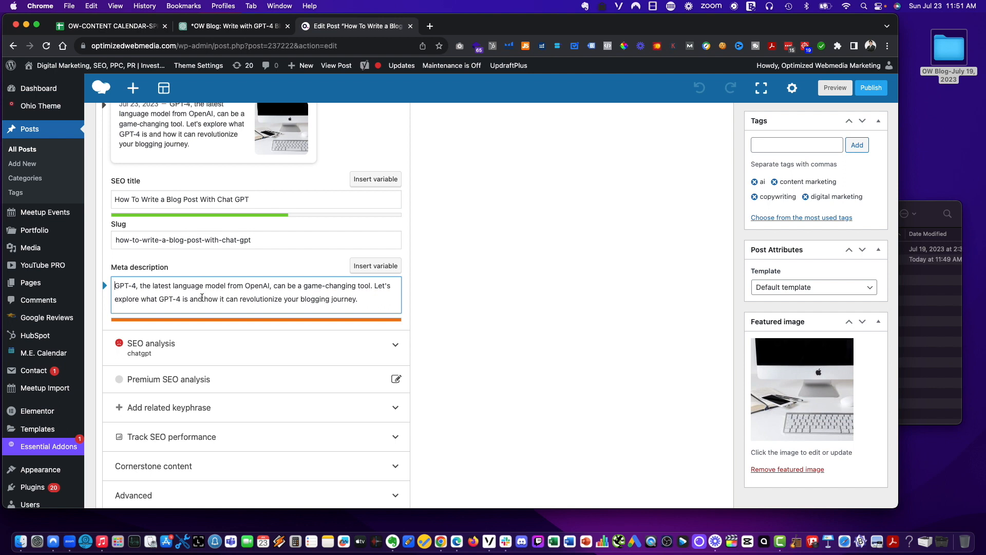
# Add "Chat" before both GPT-4 mentions in the meta description and shorten its second sentence to "Let's explore what Chat GPT-4.".
pyautogui.write('Chat')
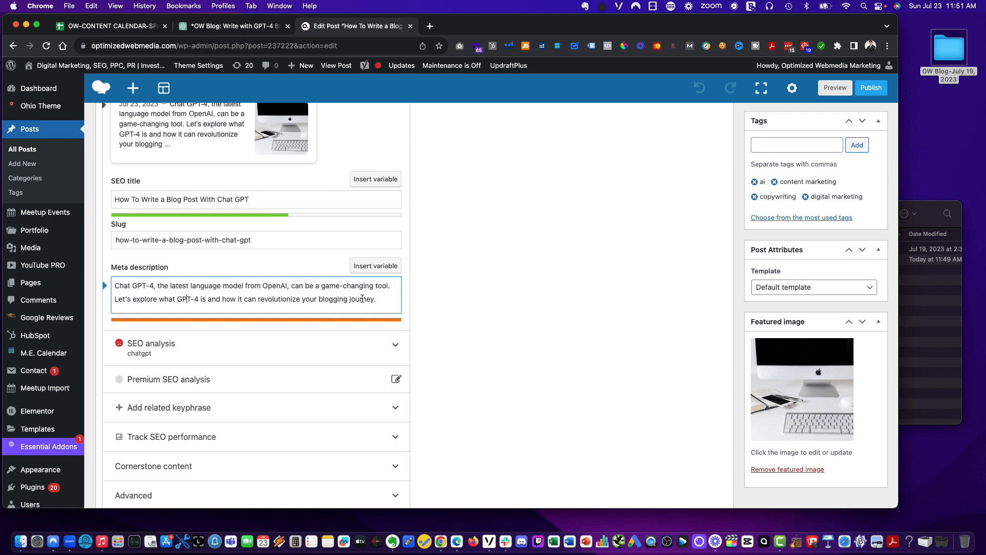
pyautogui.moveTo(368, 300); pyautogui.dragTo(204, 301)
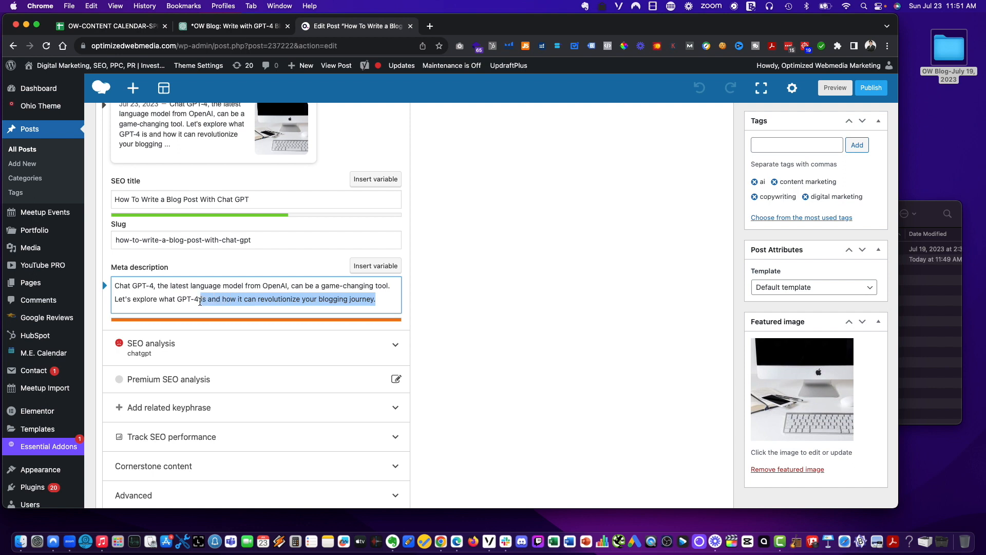
pyautogui.write('.')
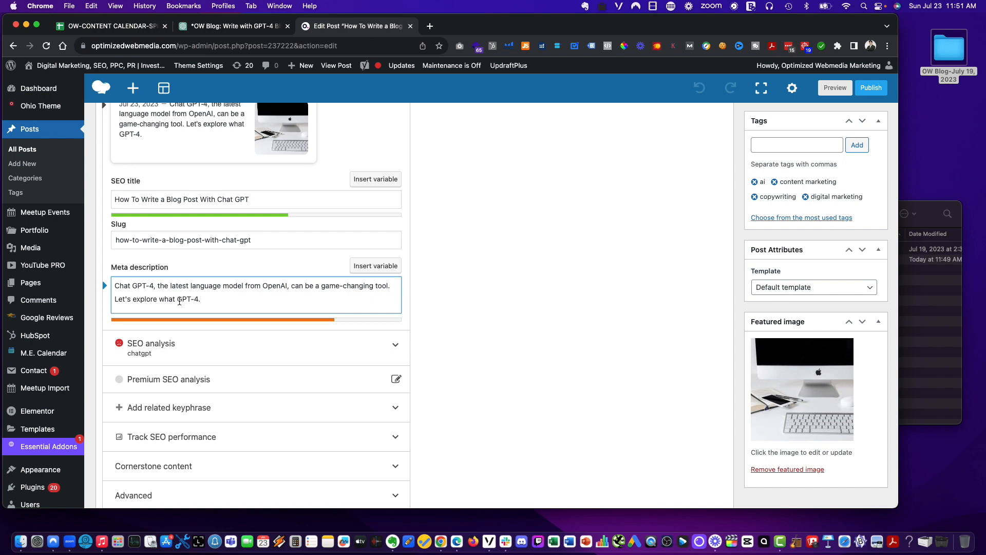
pyautogui.write('Chat')
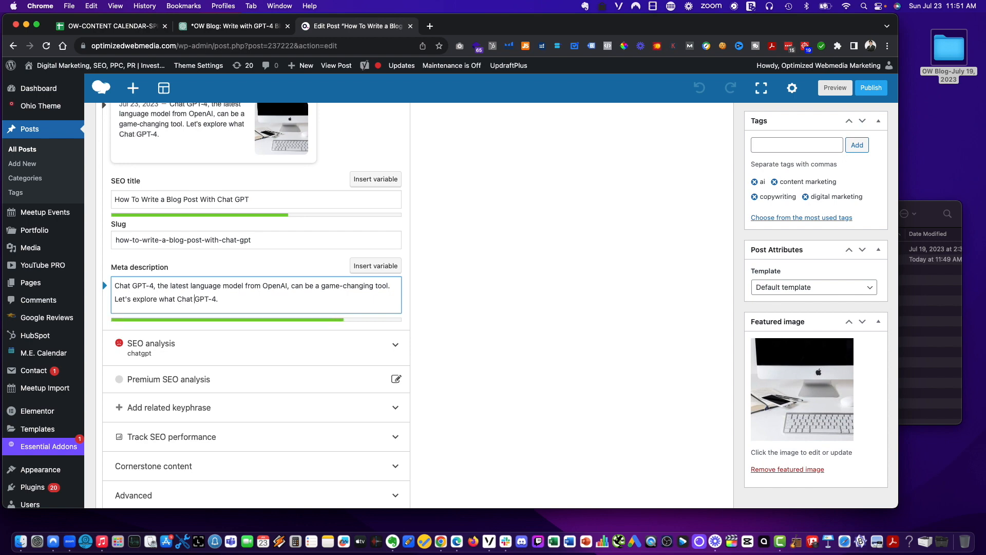
# Save the blog post draft with its edited meta description.
pyautogui.scroll(5, 639, 240)
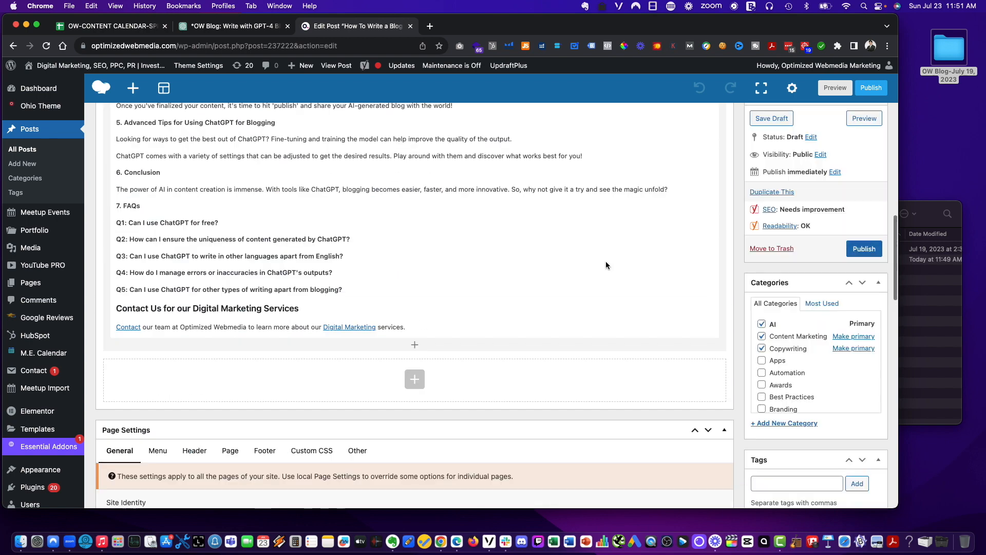
pyautogui.click(771, 118)
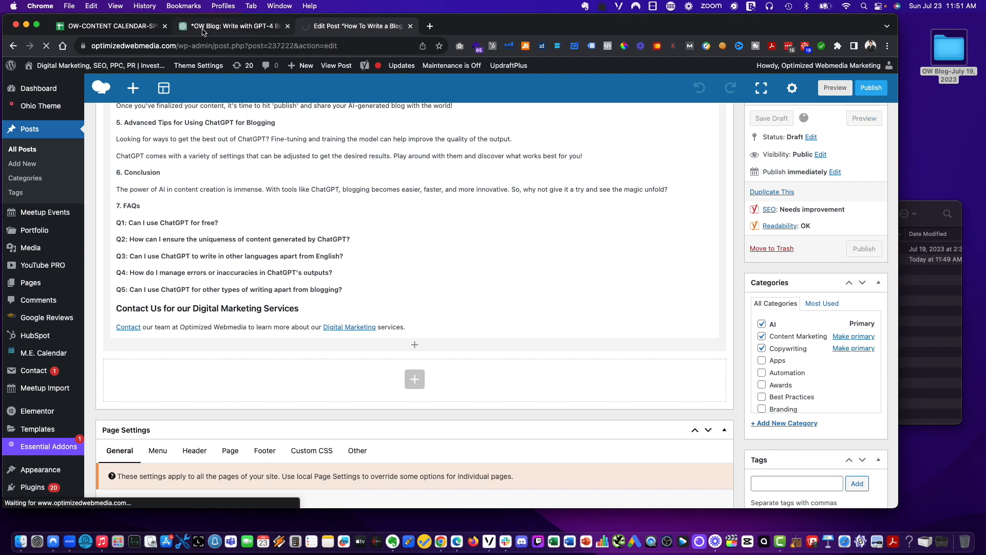
# In the content calendar spreadsheet, fill the cell of blog number 121 with light green.
pyautogui.click(203, 31)
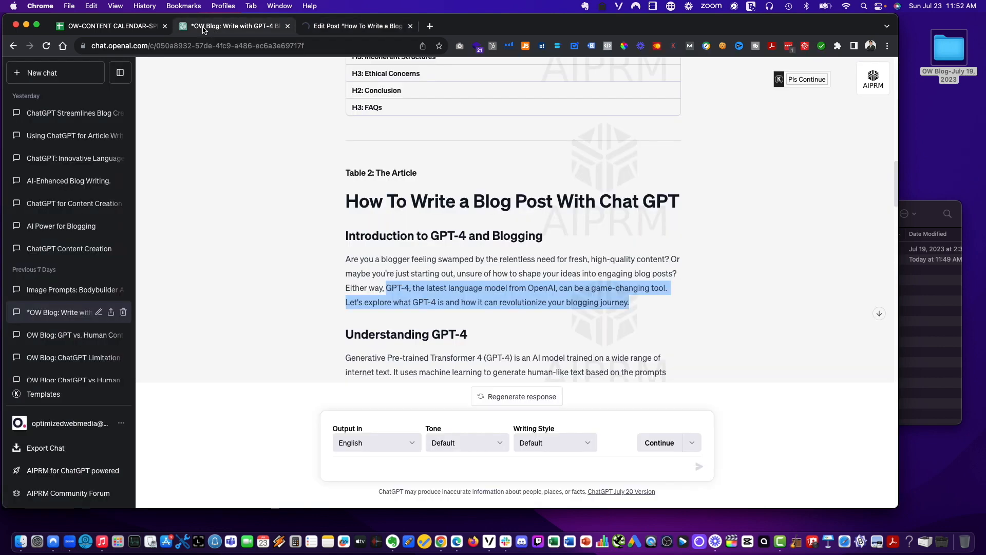
pyautogui.click(337, 30)
pyautogui.hotkey('ctrl', 'Tab')
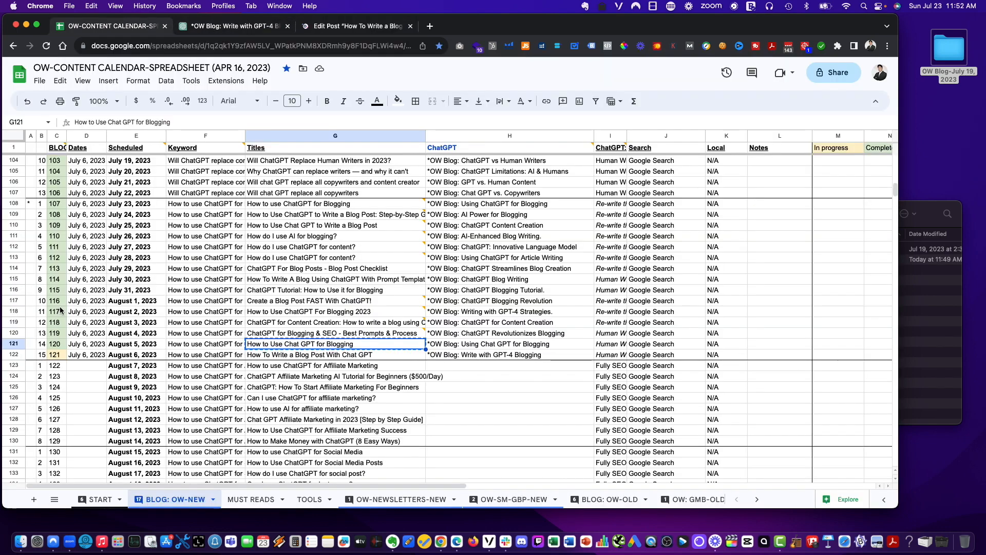
pyautogui.click(54, 354)
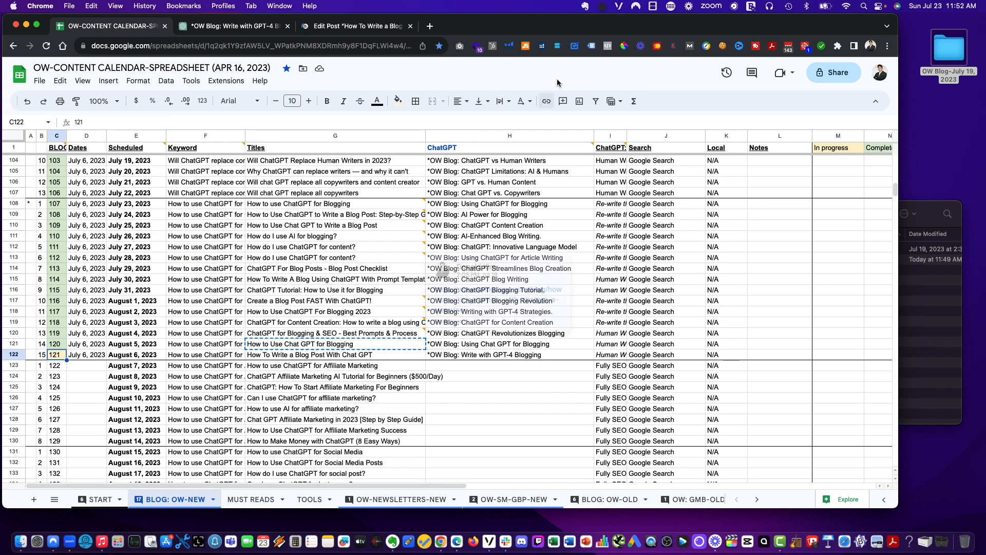
pyautogui.click(397, 100)
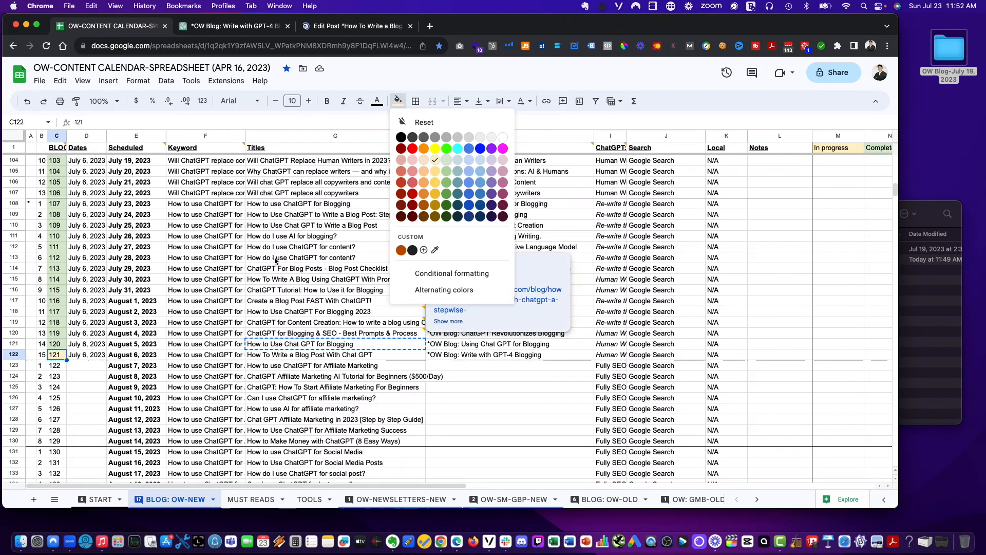
pyautogui.click(446, 160)
# Look over the upcoming affiliate marketing blog titles scheduled from August 7, 2023 in the content calendar.
pyautogui.scroll(-2, 75, 378)
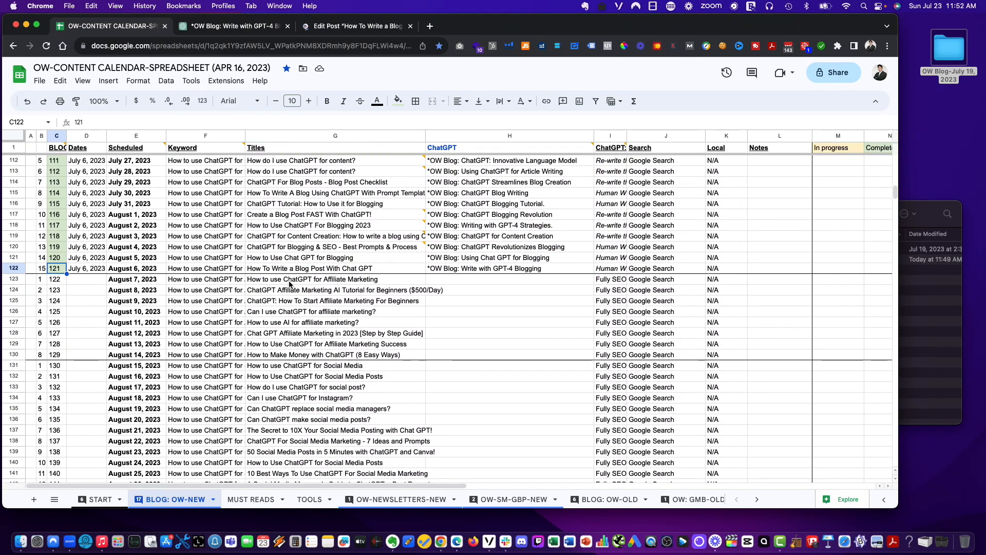
pyautogui.moveTo(289, 284); pyautogui.dragTo(291, 343)
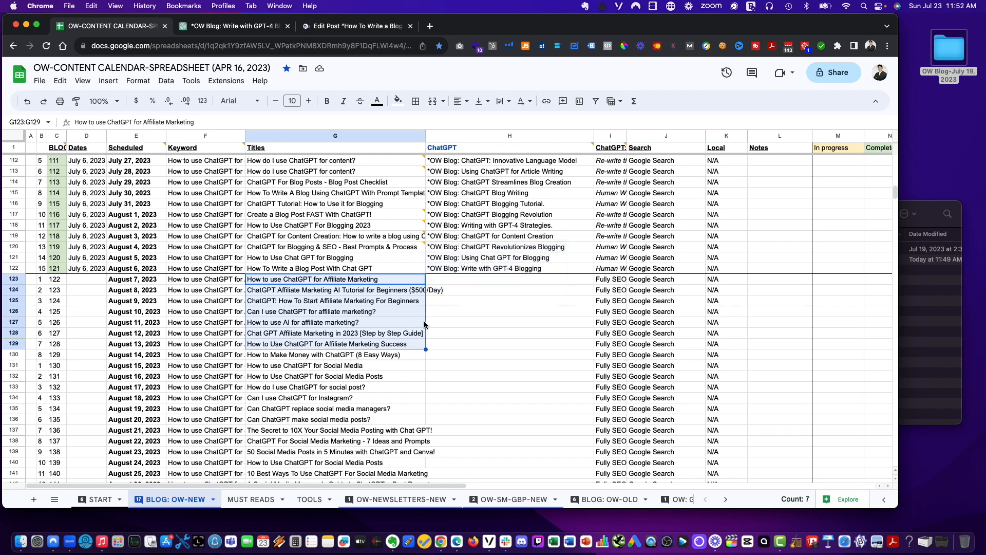
pyautogui.click(452, 278)
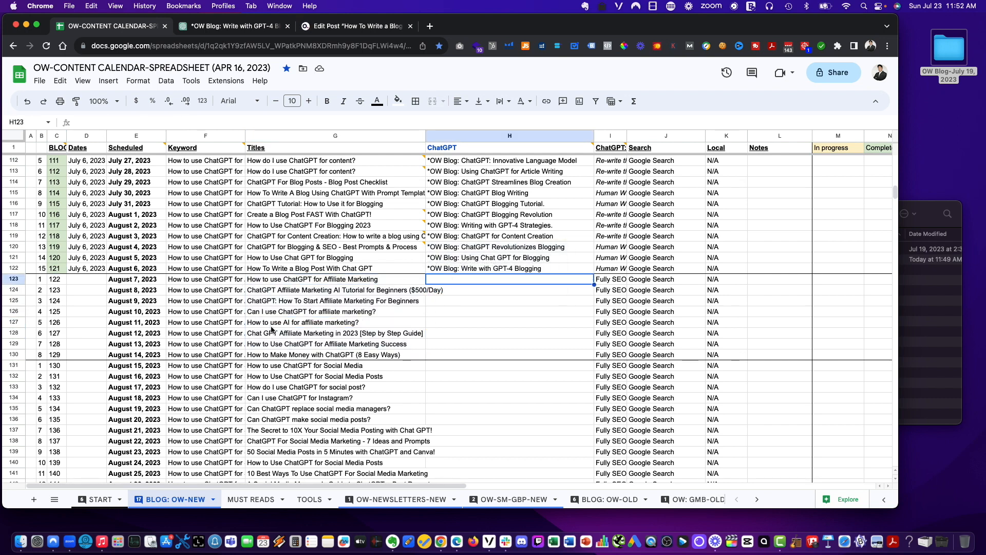
# Back in the WordPress draft, remove the Single Image element's picture and upload "ChatGPT for Blogging & SEO - Best Prompts & Process.jpg" from the OW Blog folder.
pyautogui.click(321, 25)
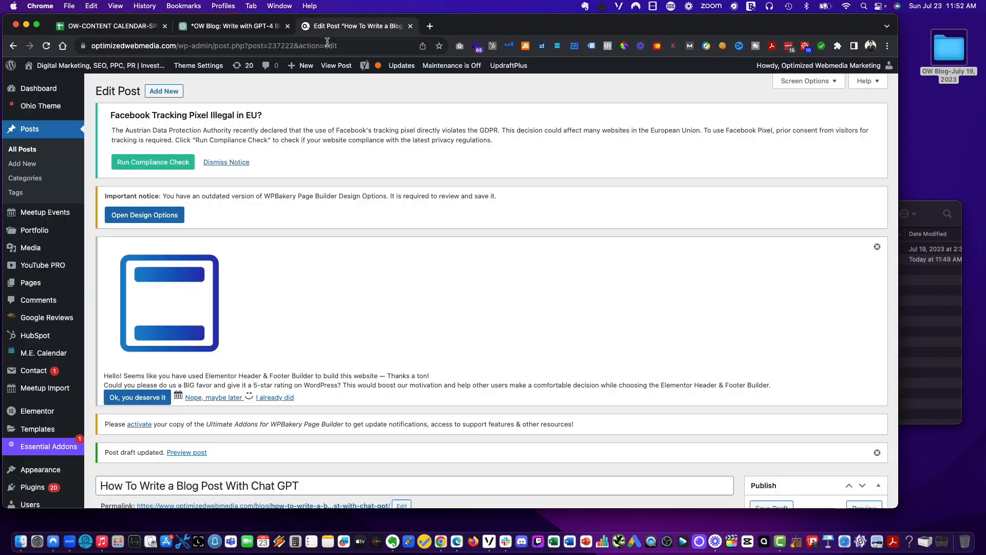
pyautogui.scroll(-10, 285, 117)
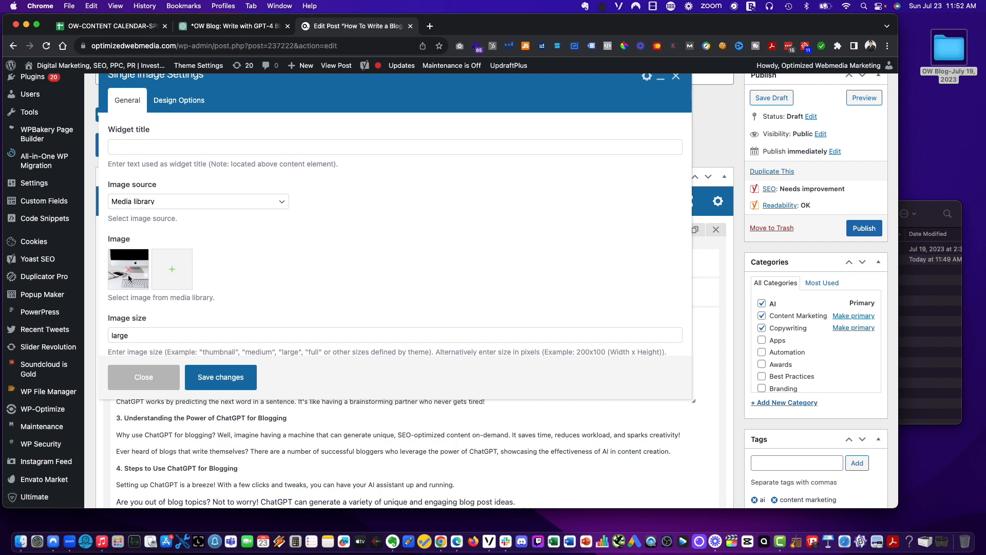
pyautogui.click(129, 270)
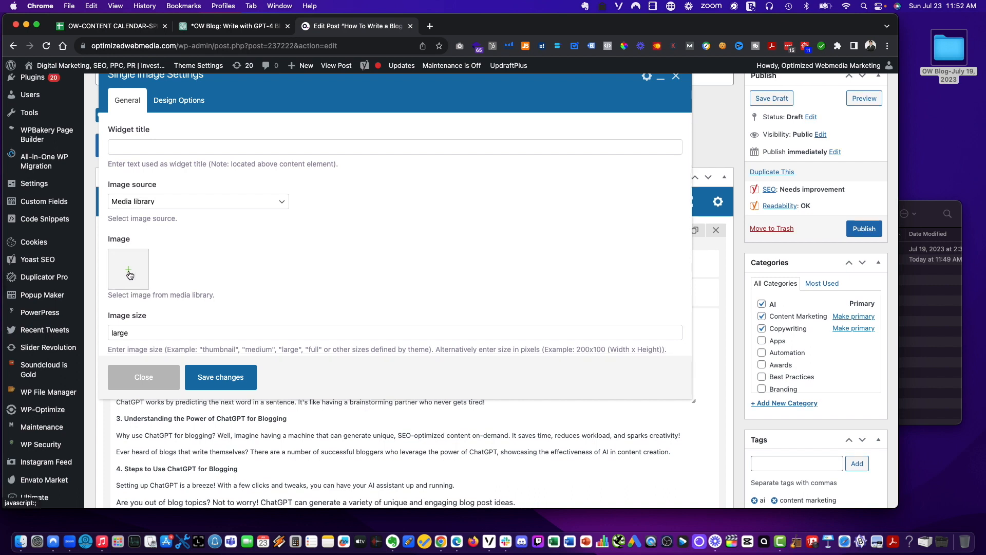
pyautogui.click(129, 274)
pyautogui.click(934, 216)
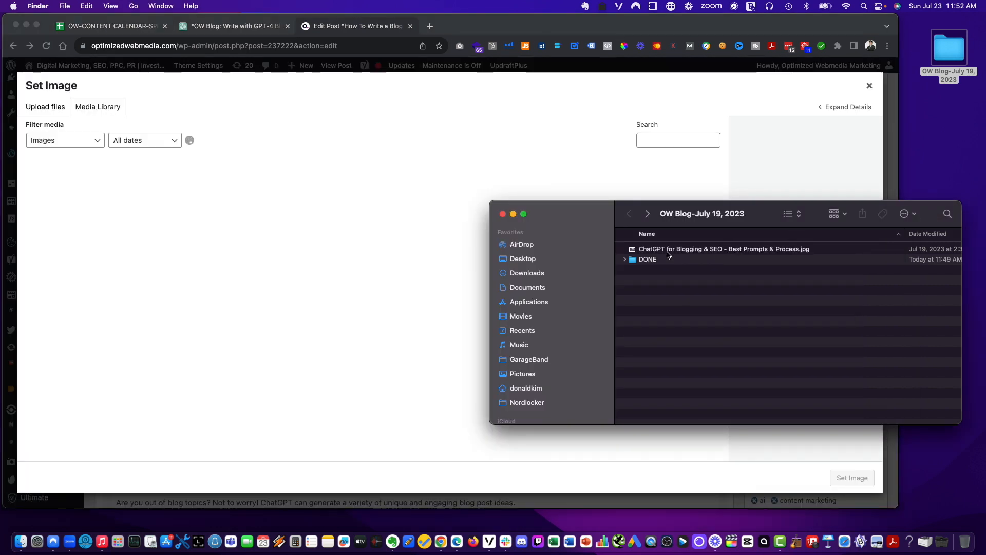
pyautogui.moveTo(661, 252); pyautogui.dragTo(161, 175)
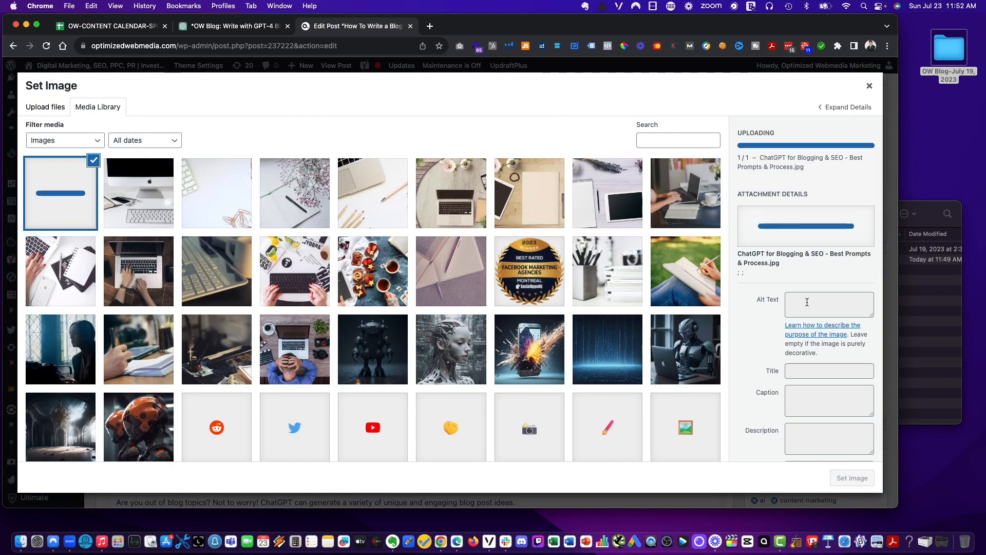
# Copy the uploaded image's title into its alt text, set it as the Single Image picture and save the element.
pyautogui.scroll(-5, 809, 288)
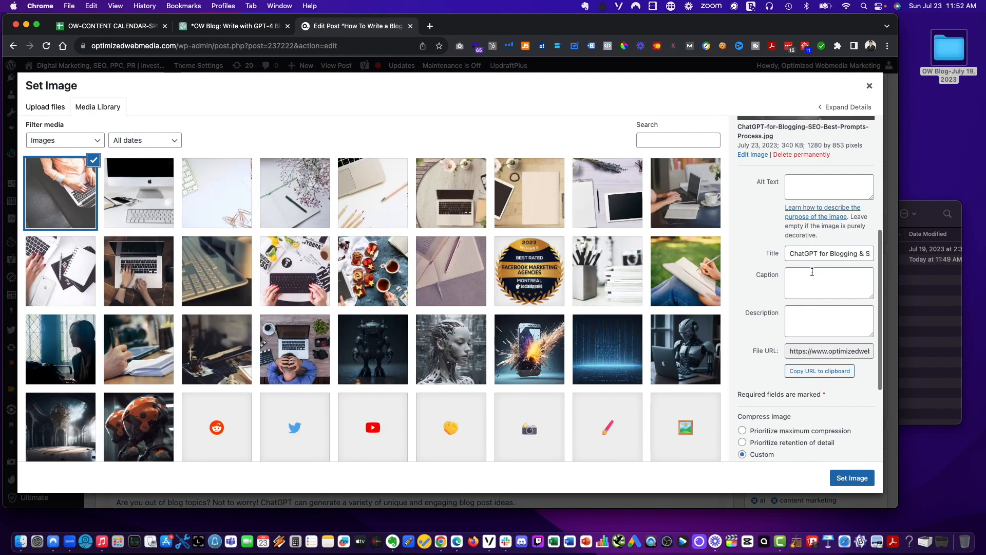
pyautogui.click(816, 253)
pyautogui.press('super+a')
pyautogui.press('super+c')
pyautogui.click(819, 189)
pyautogui.press('super+v')
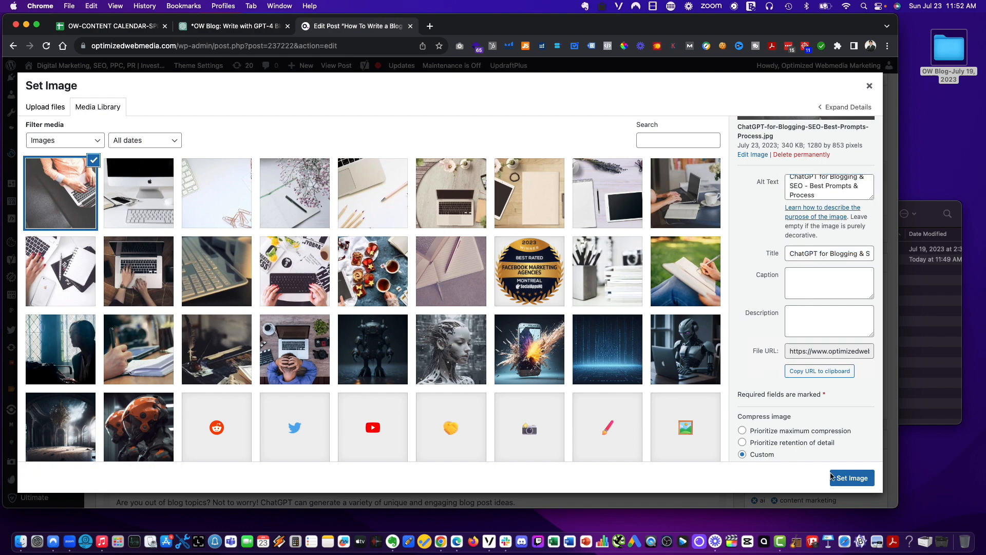
pyautogui.click(833, 476)
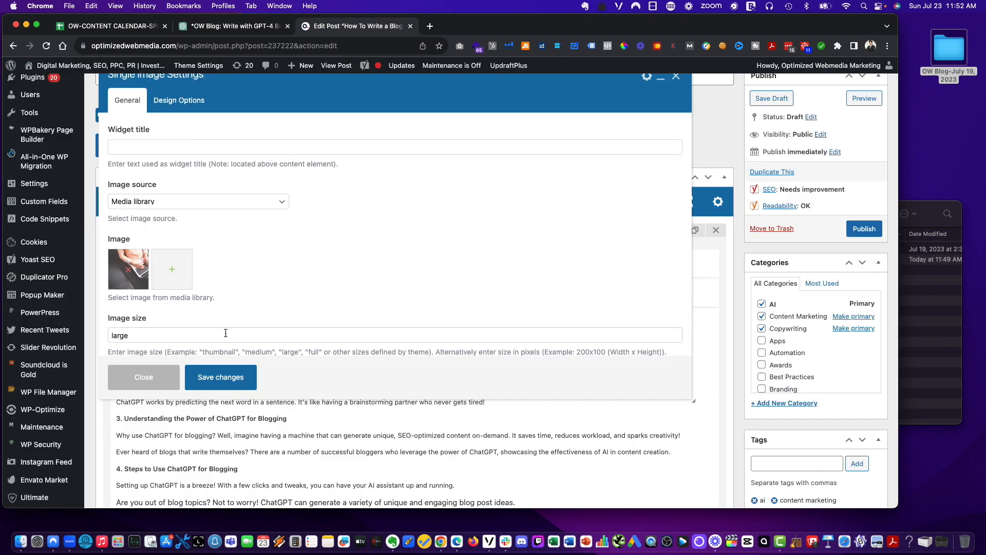
pyautogui.click(195, 376)
# Replace the post's featured image with the newly uploaded laptop photo from the media library.
pyautogui.scroll(-15, 726, 446)
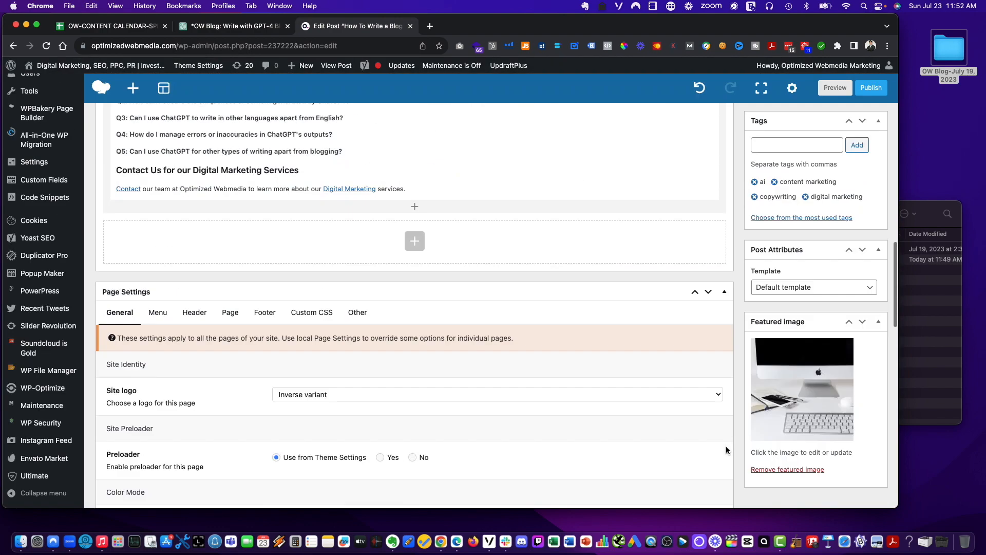
pyautogui.click(797, 469)
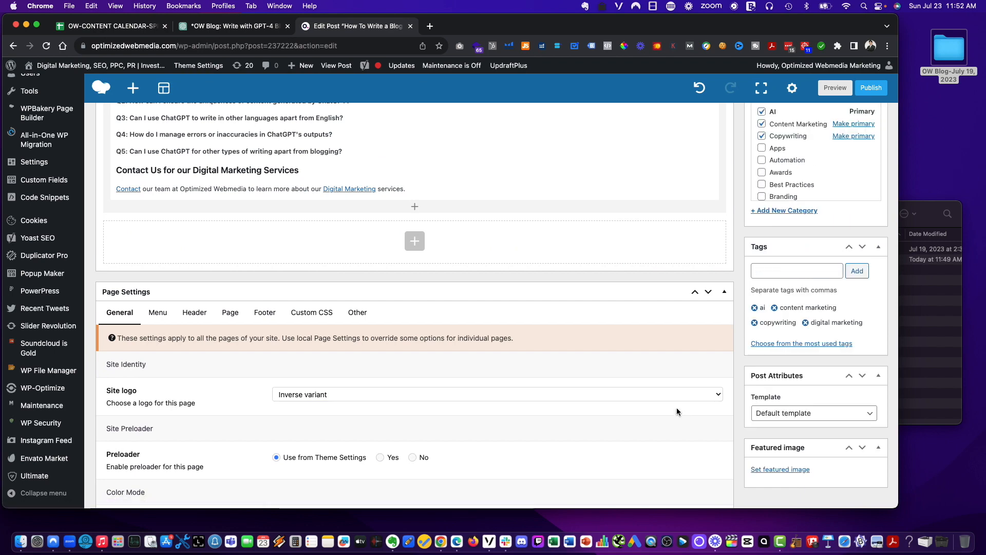
pyautogui.click(791, 471)
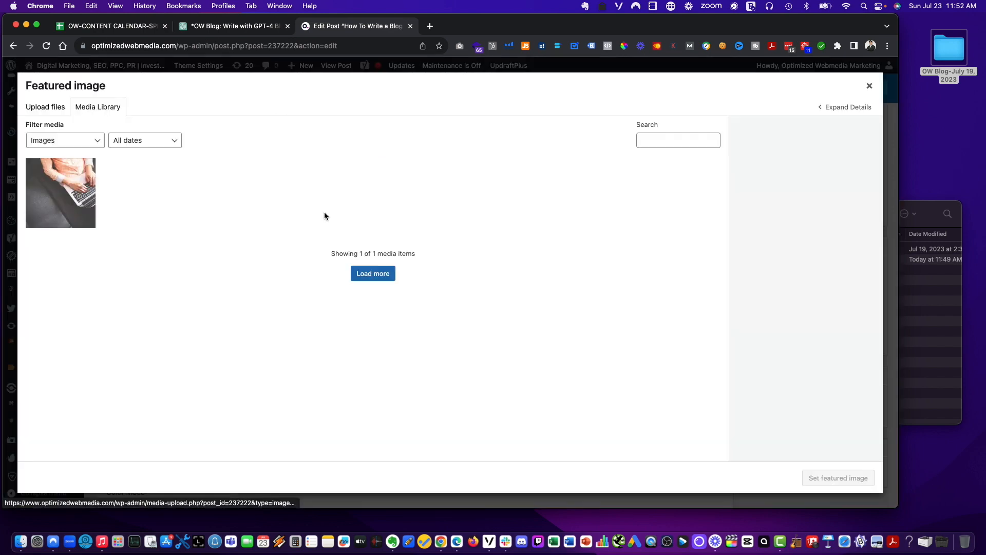
pyautogui.click(89, 196)
pyautogui.click(838, 477)
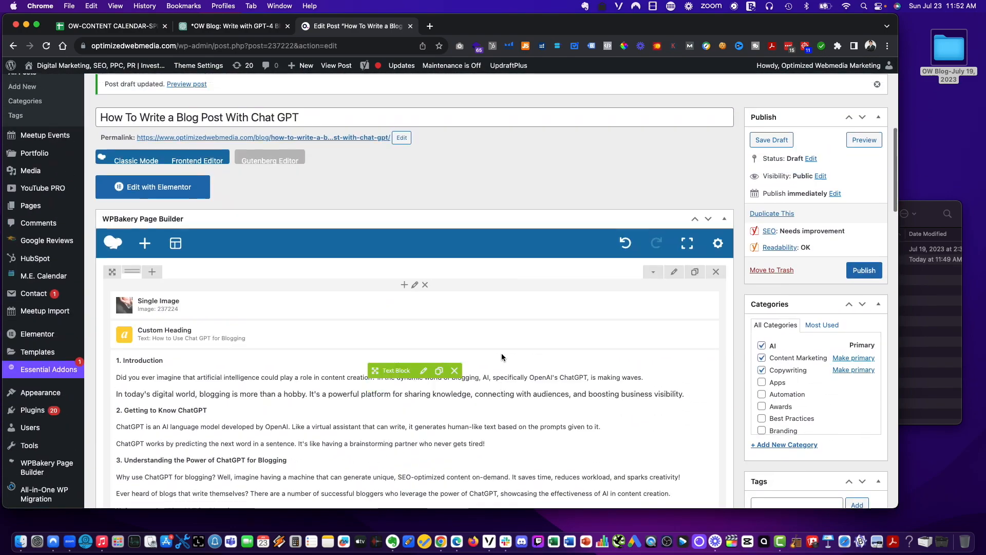
# Copy the title "How To Write a Blog Post With Chat GPT" from the calendar into the Custom Heading's text and save it.
pyautogui.scroll(1, 502, 357)
pyautogui.click(432, 344)
pyautogui.click(233, 26)
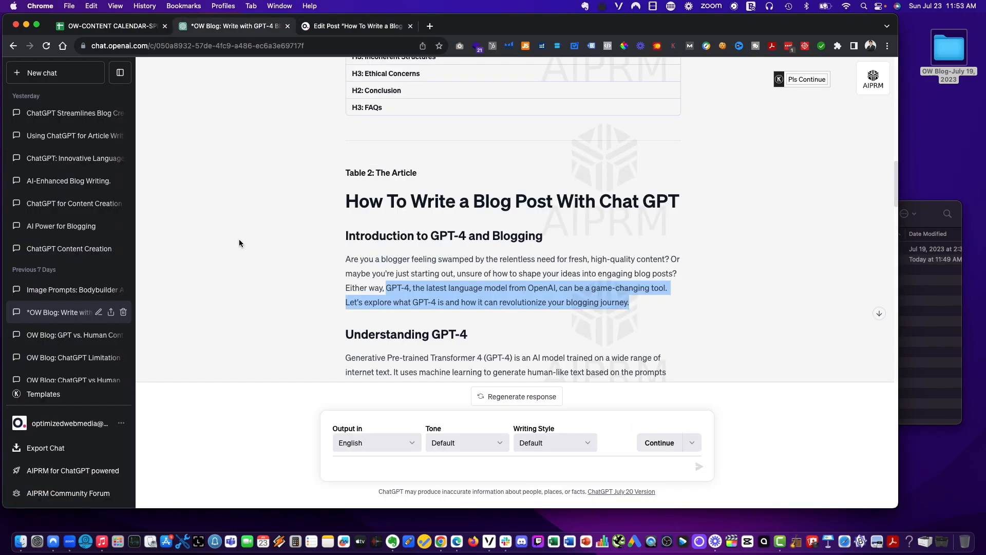
pyautogui.click(123, 26)
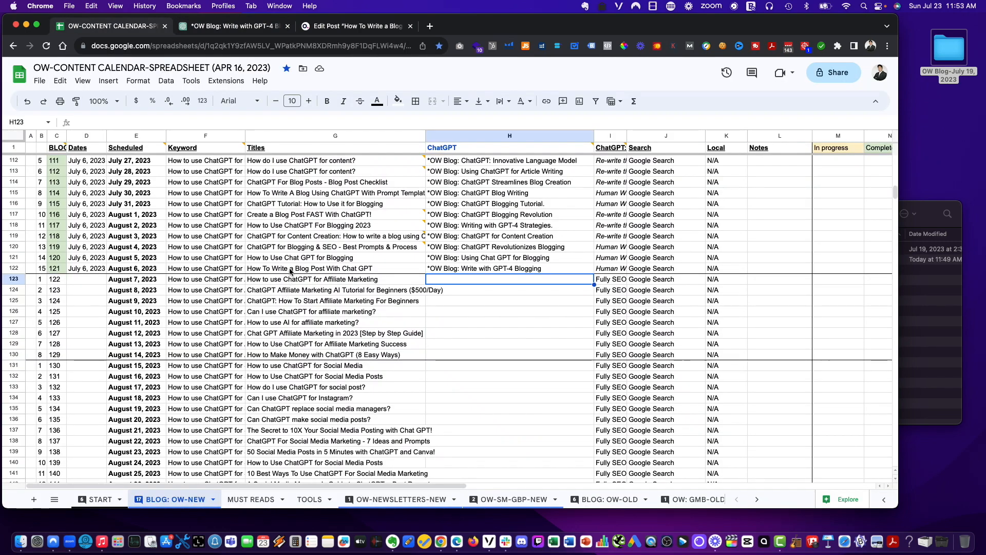
pyautogui.press('super+c')
pyautogui.hotkey('ctrl', 'Tab')
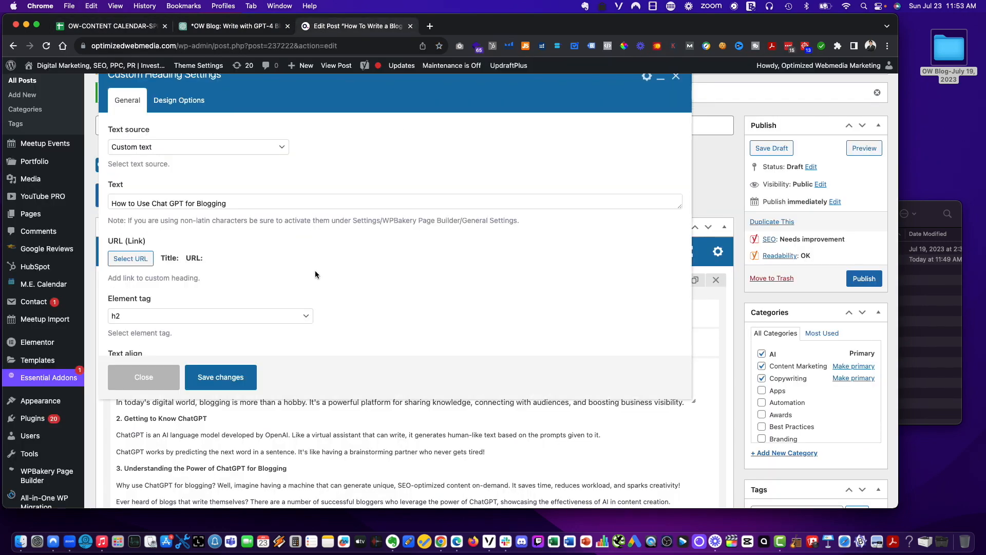
pyautogui.tripleClick(266, 203)
pyautogui.press('super+v')
pyautogui.click(239, 382)
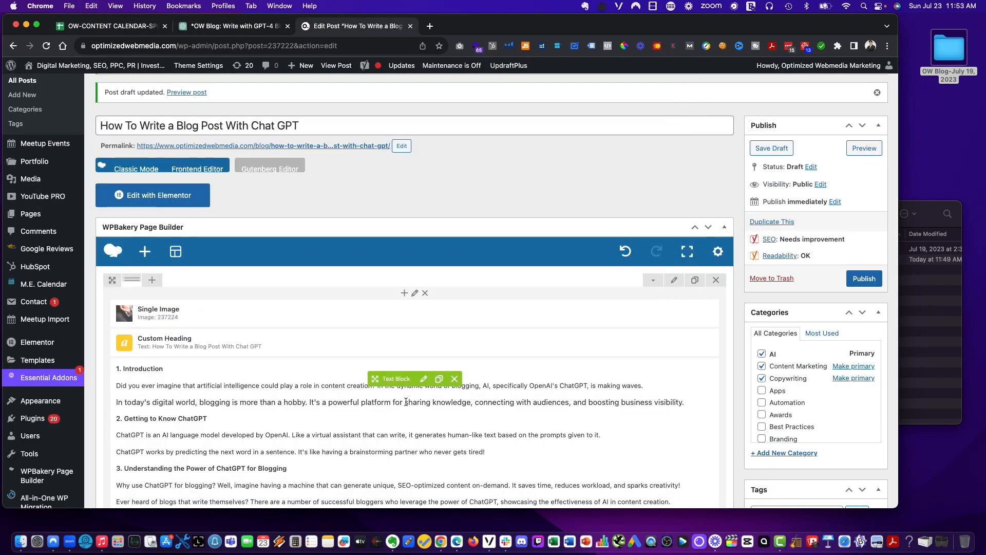
# Replace the Text Block's content with the ChatGPT article from "Introduction to GPT-4 and Blogging" through the last FAQ answer.
pyautogui.click(424, 378)
pyautogui.hotkey('ctrl', 'shift', 'Tab')
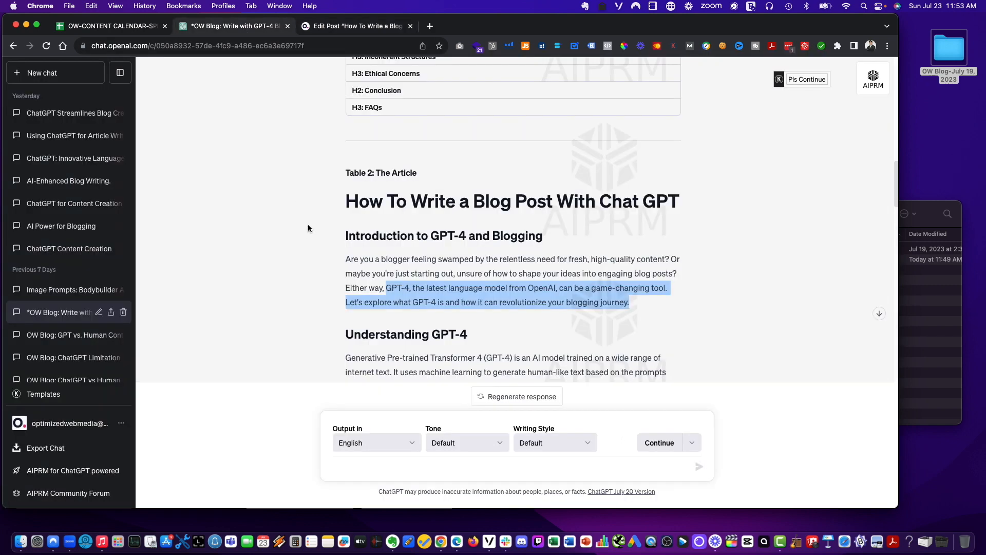
pyautogui.click(338, 195)
pyautogui.moveTo(339, 230); pyautogui.dragTo(394, 306)
pyautogui.scroll(-10, 393, 307)
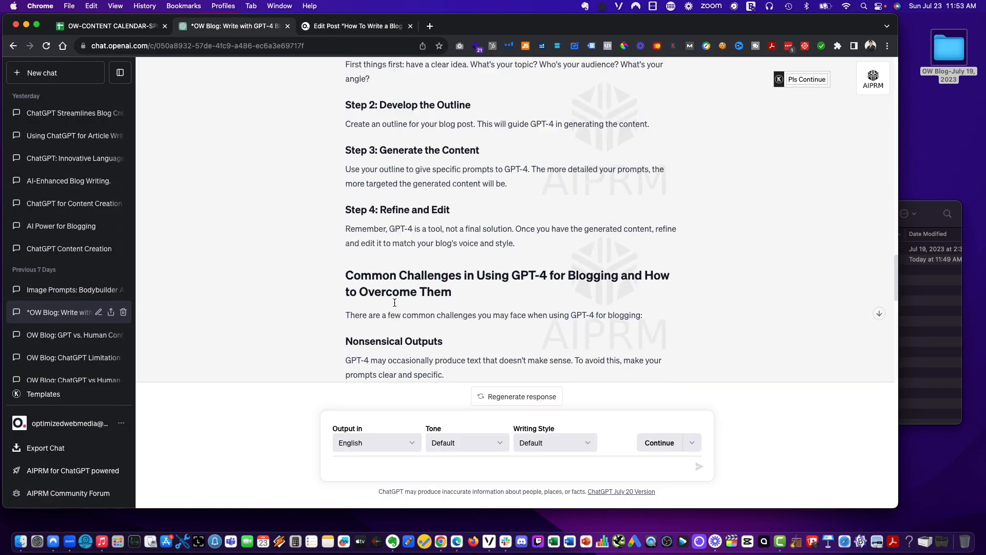
pyautogui.scroll(-8, 394, 302)
pyautogui.keyDown('shift'); pyautogui.click(479, 233); pyautogui.keyUp('shift')
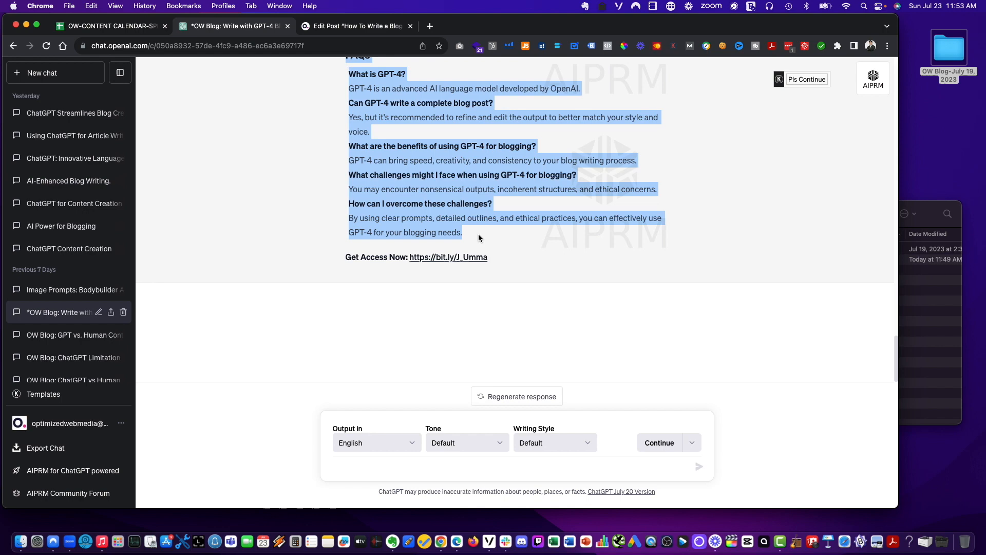
pyautogui.click(349, 31)
pyautogui.hotkey('ctrl', 'a')
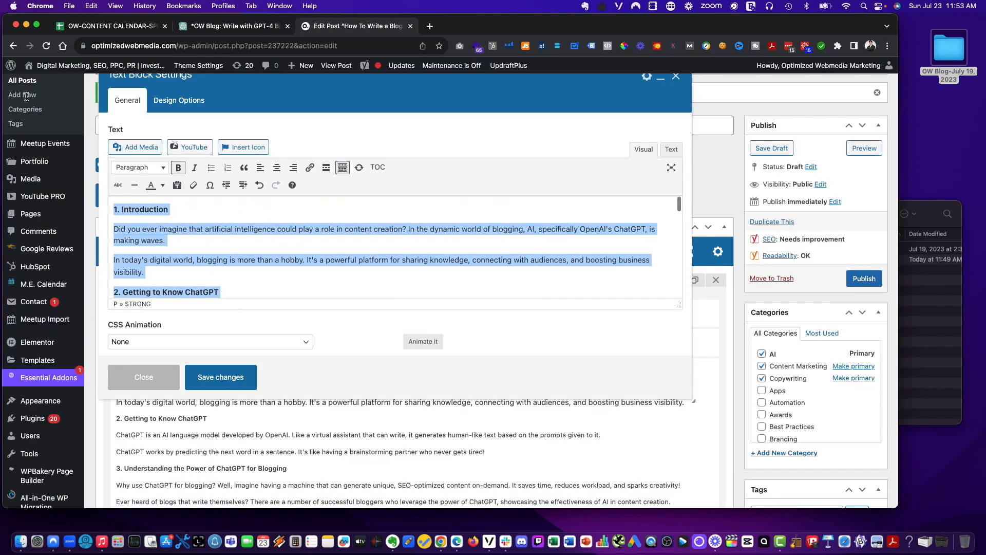
pyautogui.hotkey('ctrl', 'v')
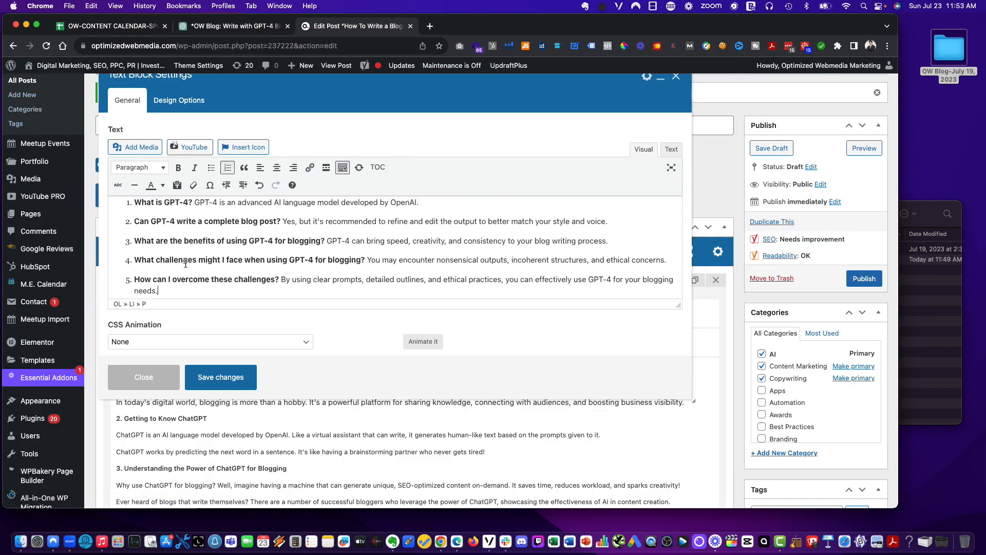
# Change the "Introduction to GPT-4 and Blogging" and "Understanding GPT-4" headings to Heading 3 in the Text Block.
pyautogui.scroll(20, 179, 252)
pyautogui.moveTo(357, 215); pyautogui.dragTo(114, 214)
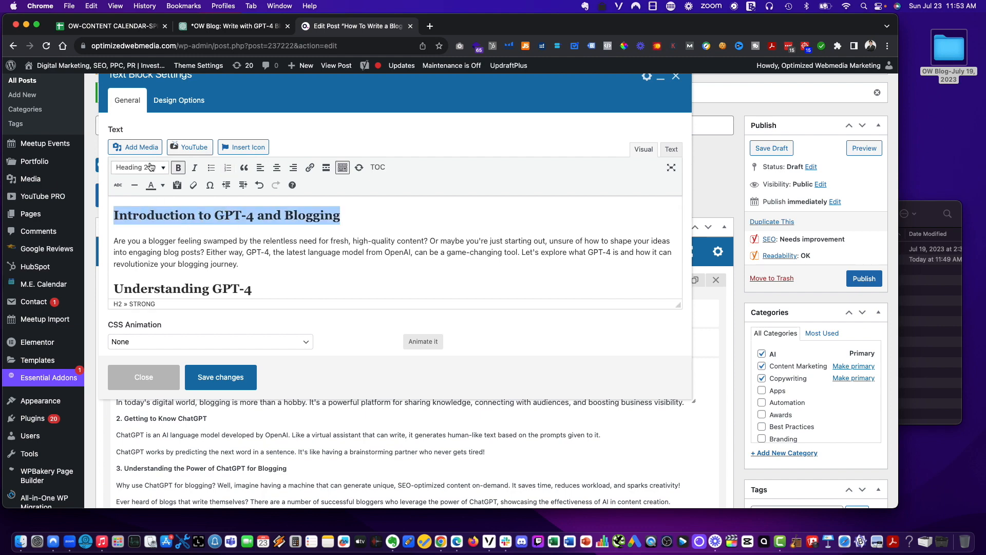
pyautogui.click(140, 167)
pyautogui.click(160, 239)
pyautogui.scroll(-2, 159, 230)
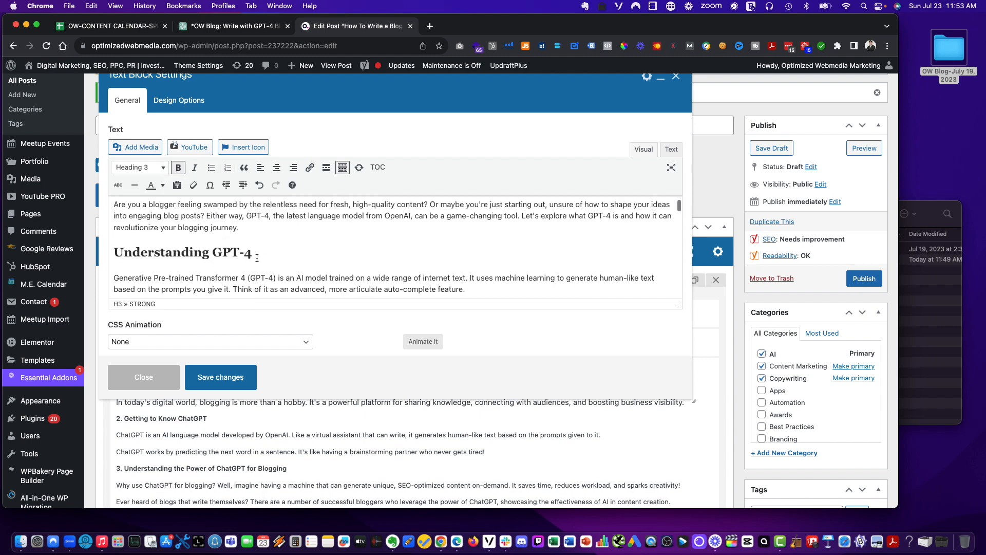
pyautogui.moveTo(255, 254); pyautogui.dragTo(104, 253)
pyautogui.click(139, 170)
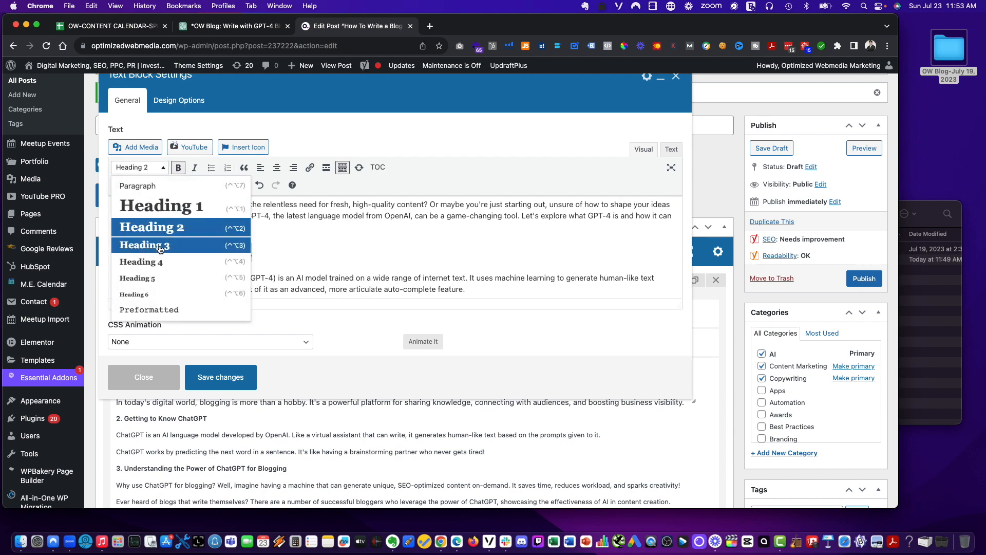
pyautogui.click(154, 243)
# Change the "Benefits of GPT-4 in Blog Writing" heading to Heading 3.
pyautogui.scroll(-5, 345, 220)
pyautogui.moveTo(329, 211); pyautogui.dragTo(114, 211)
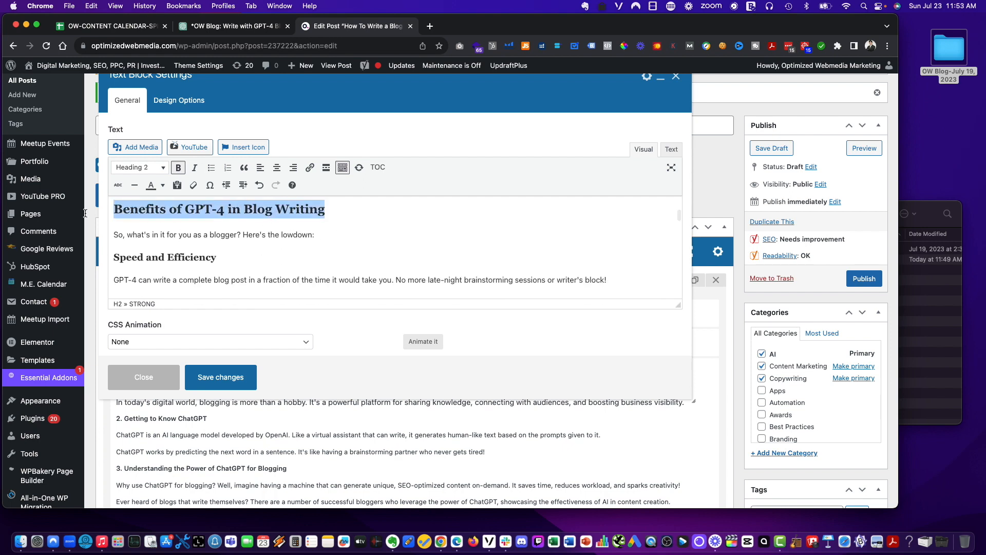
pyautogui.click(126, 167)
pyautogui.click(149, 246)
pyautogui.scroll(-4, 222, 242)
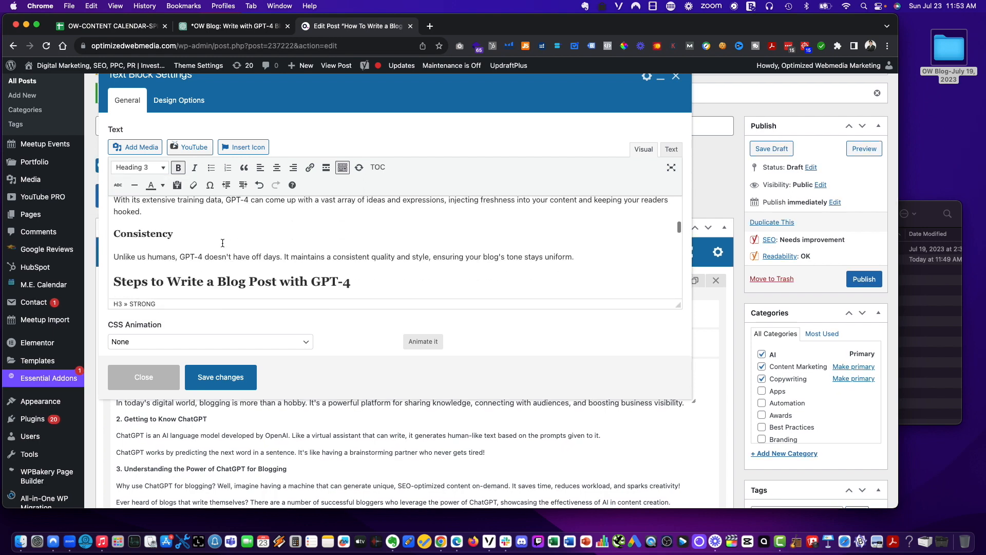
# Change the "Steps to Write a Blog Post with GPT-4" heading to Heading 3 in the Text Block.
pyautogui.moveTo(391, 291); pyautogui.dragTo(113, 281)
pyautogui.click(144, 168)
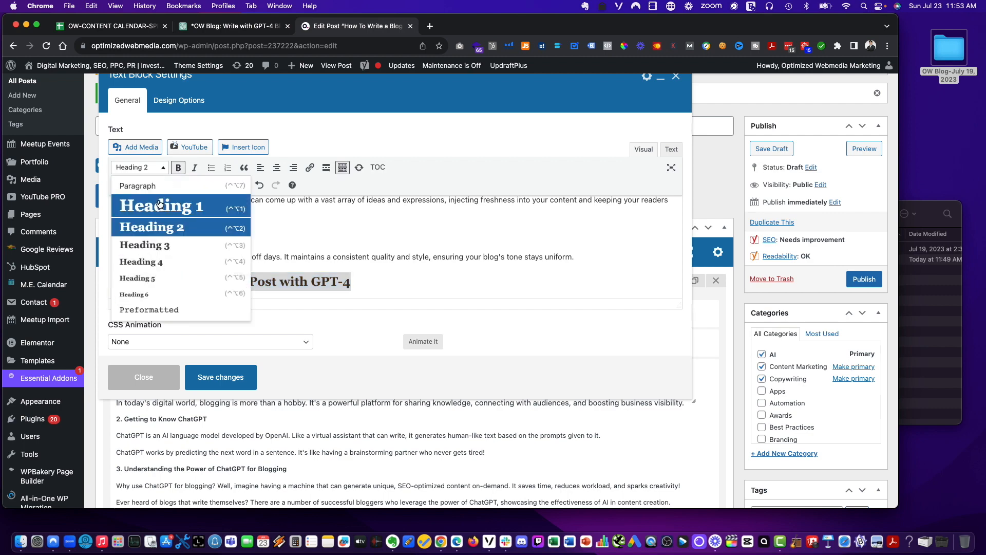
pyautogui.click(164, 247)
# Change the "Common Challenges in Using GPT-4 for Blogging and How to Overcome Them" heading to Heading 3.
pyautogui.scroll(-4, 241, 252)
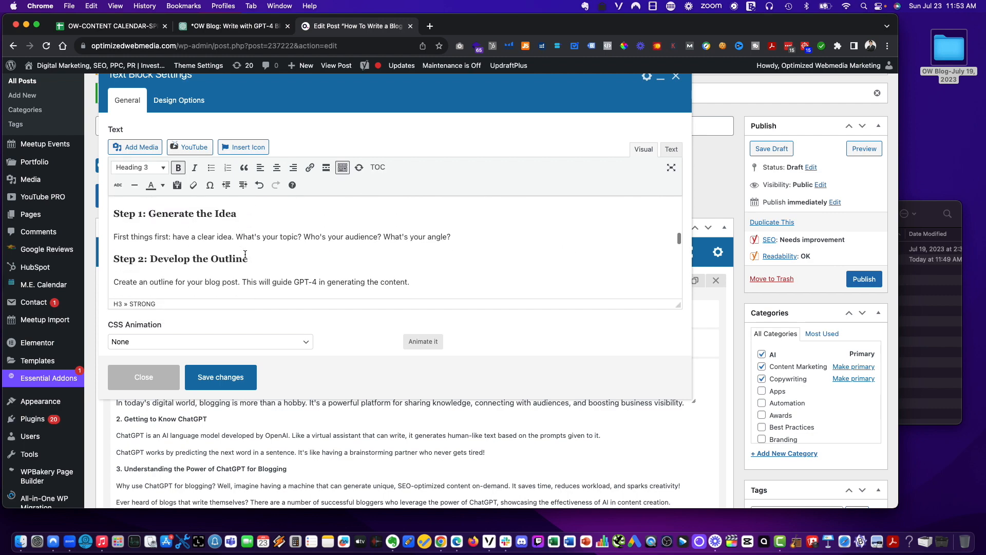
pyautogui.scroll(-8, 380, 252)
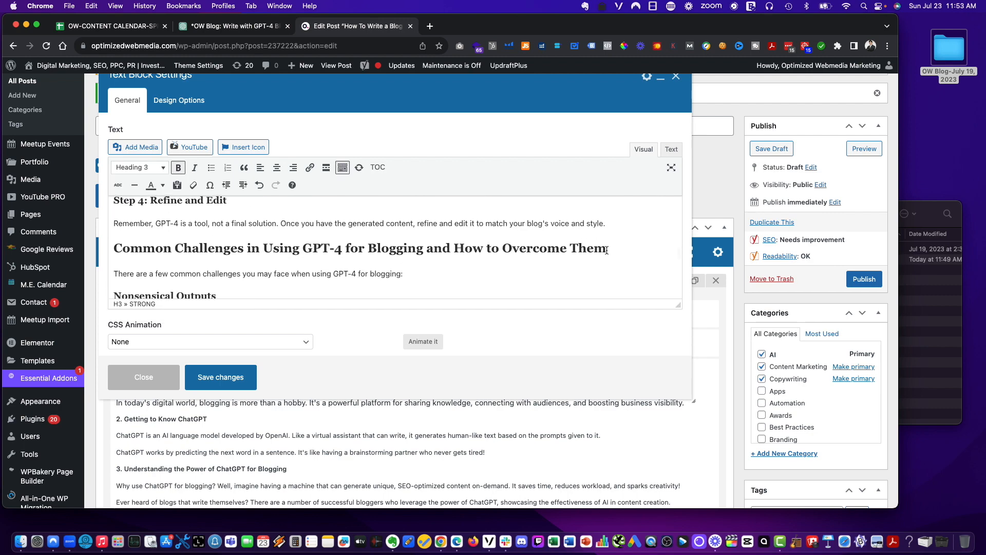
pyautogui.moveTo(607, 250); pyautogui.dragTo(60, 235)
pyautogui.click(146, 167)
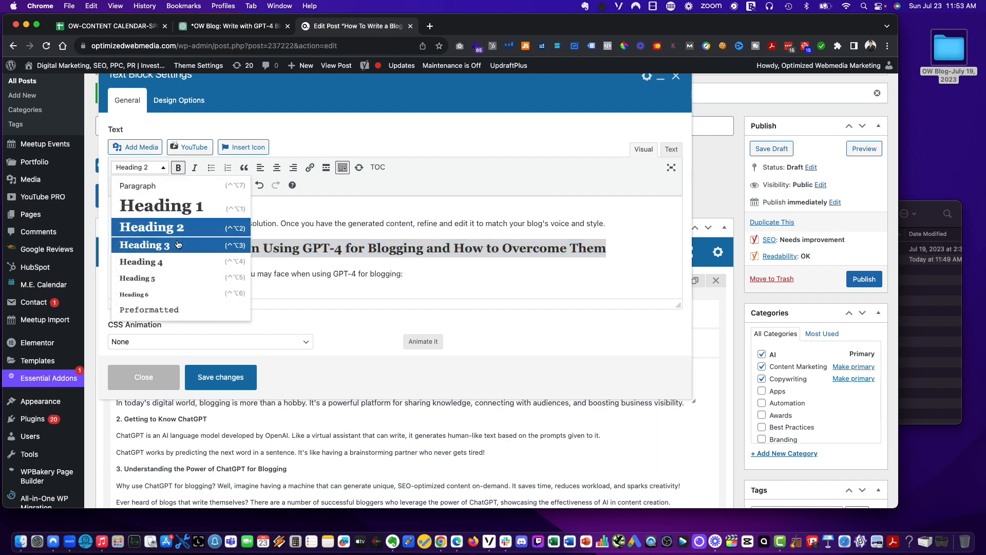
pyautogui.click(154, 245)
# Change the "Conclusion" heading to Heading 3 in the Text Block.
pyautogui.scroll(-1, 231, 266)
pyautogui.scroll(-5, 231, 266)
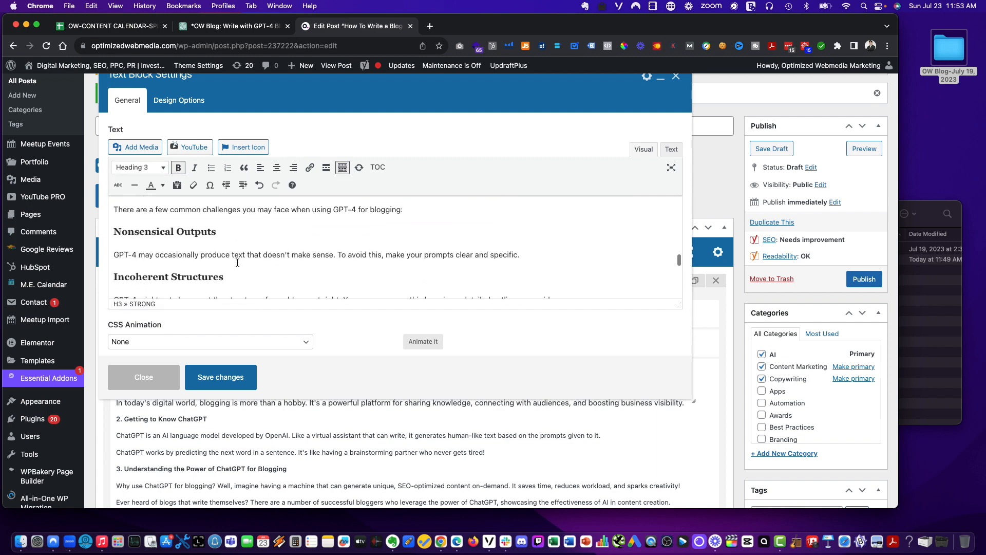
pyautogui.moveTo(202, 248); pyautogui.dragTo(40, 231)
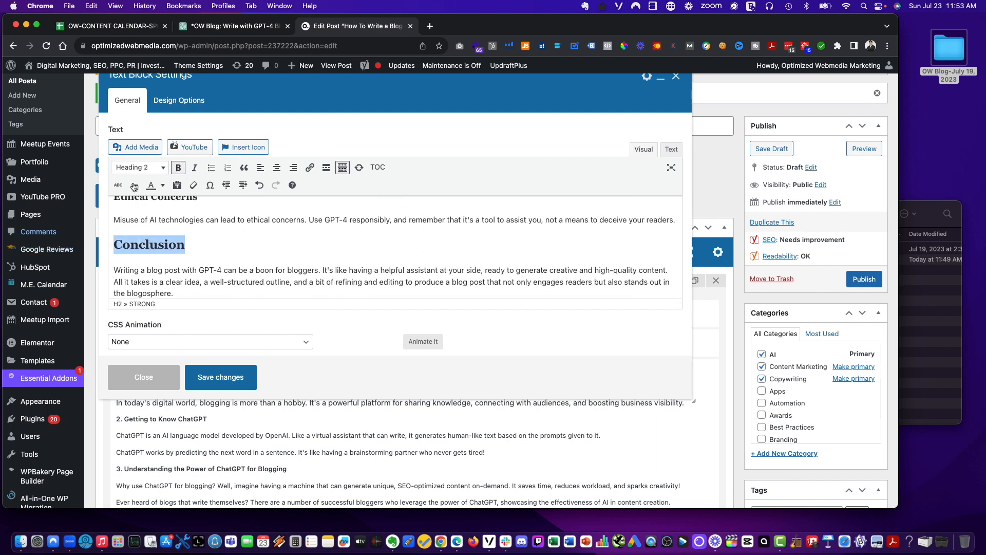
pyautogui.click(146, 168)
pyautogui.click(219, 243)
# Check the FAQs heading and the closing section, then save the Text Block changes and the post draft.
pyautogui.scroll(-5, 218, 242)
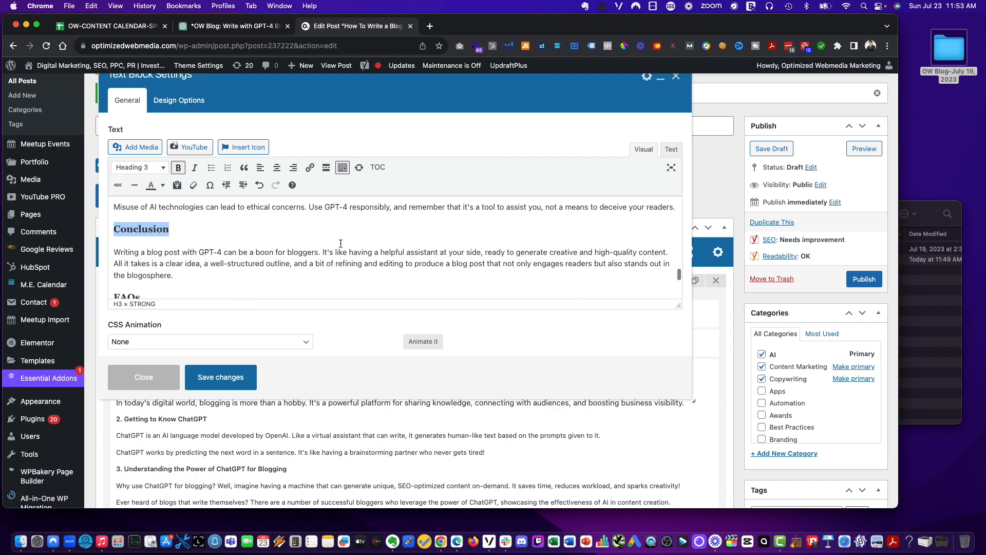
pyautogui.moveTo(173, 232); pyautogui.dragTo(77, 231)
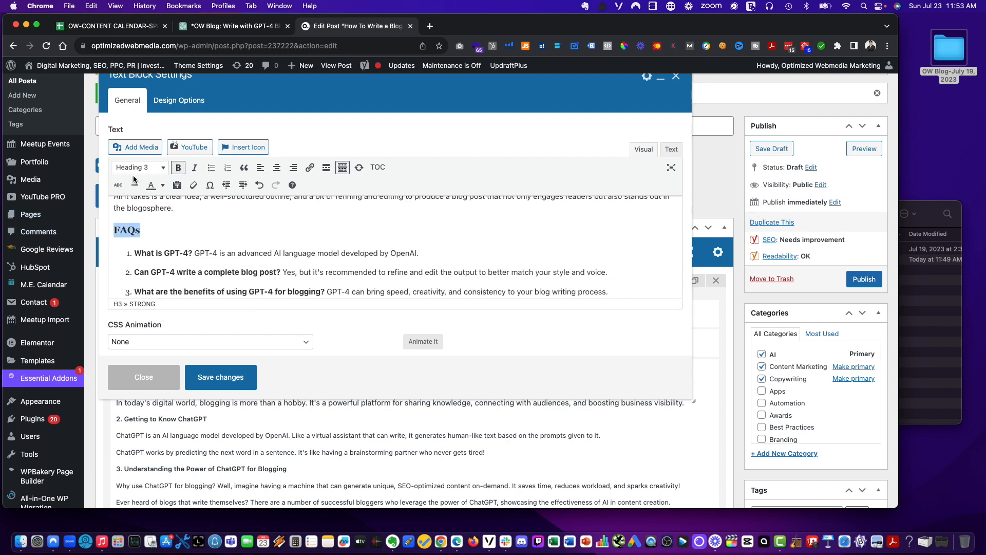
pyautogui.scroll(-5, 271, 232)
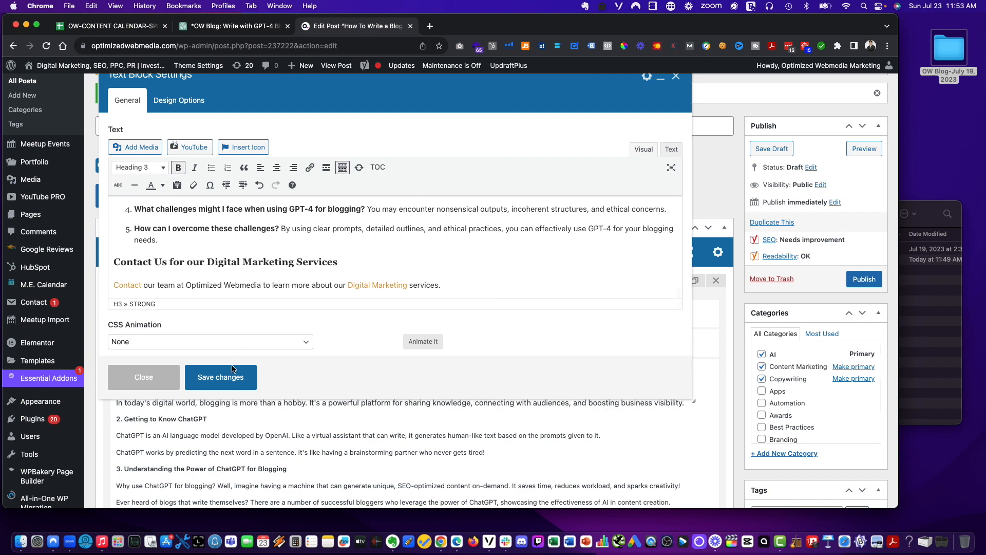
pyautogui.click(221, 377)
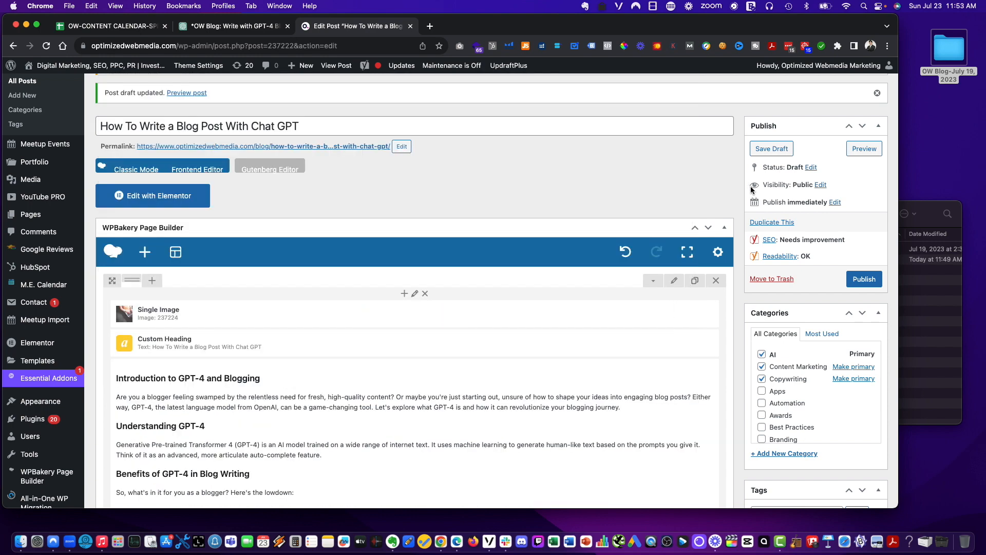
pyautogui.click(779, 149)
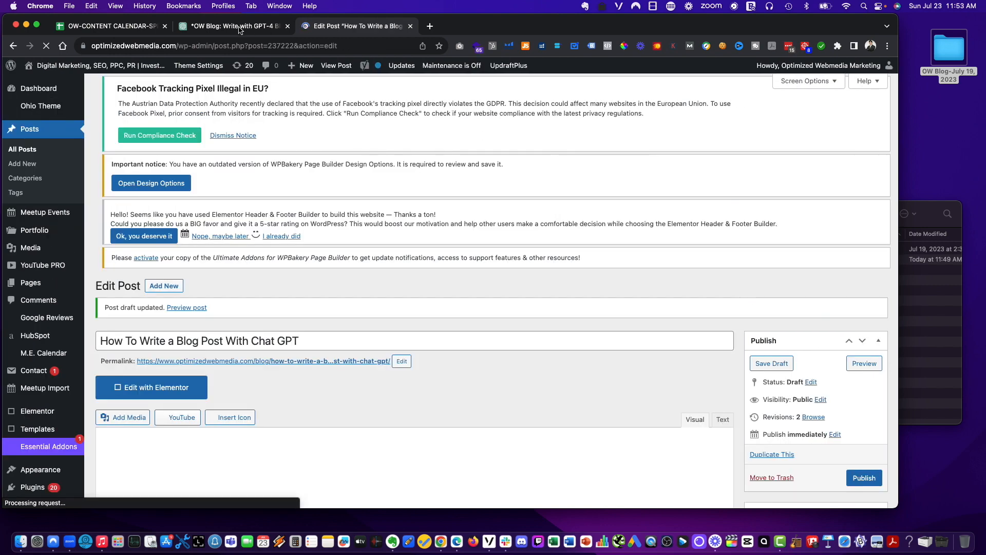
# Remove the leading asterisk from the "*OW Blog: Write with GPT-4" chat name in ChatGPT and close that browser tab.
pyautogui.click(111, 26)
pyautogui.click(216, 28)
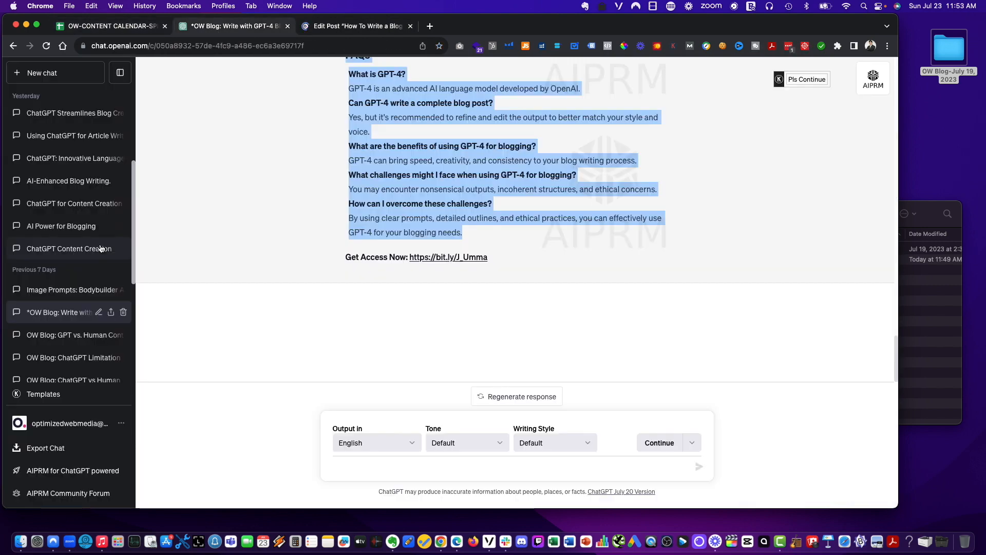
pyautogui.click(98, 311)
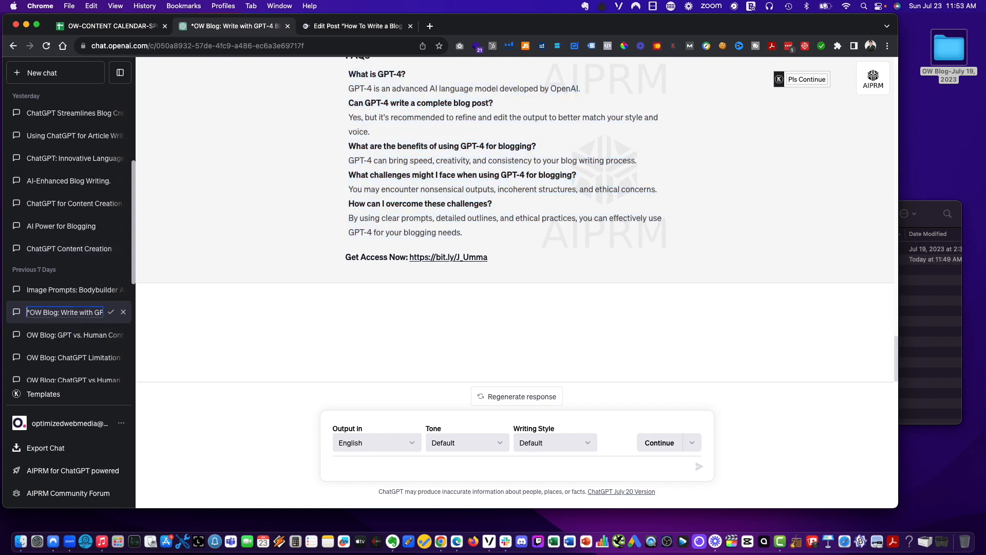
pyautogui.press('BackSpace')
pyautogui.press('Return')
pyautogui.scroll(4, 74, 279)
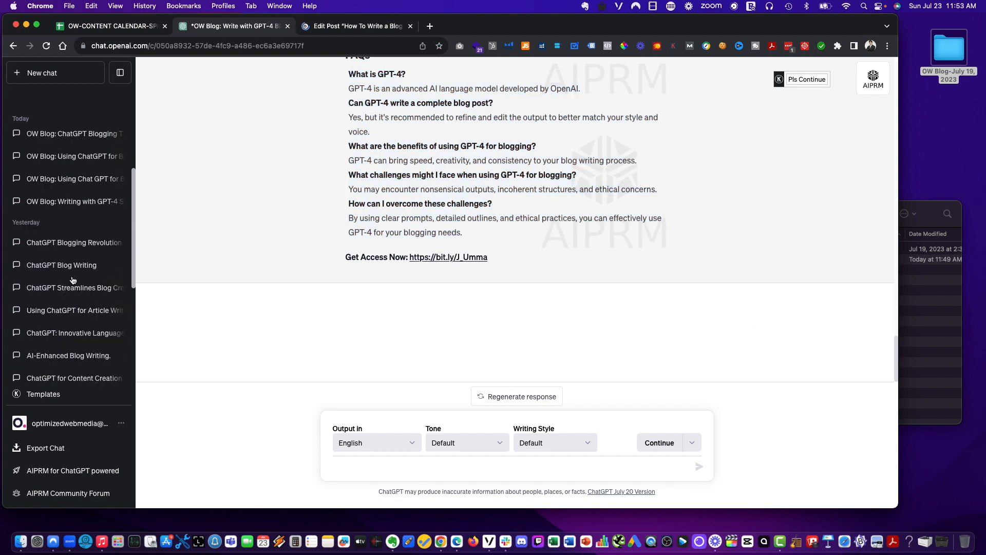
pyautogui.scroll(-8, 79, 246)
pyautogui.scroll(8, 86, 258)
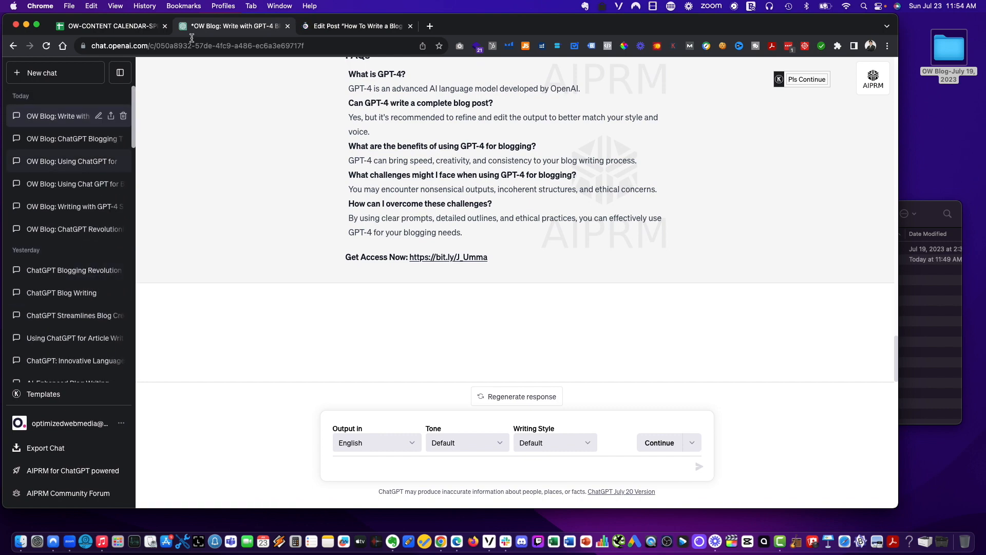
pyautogui.click(287, 25)
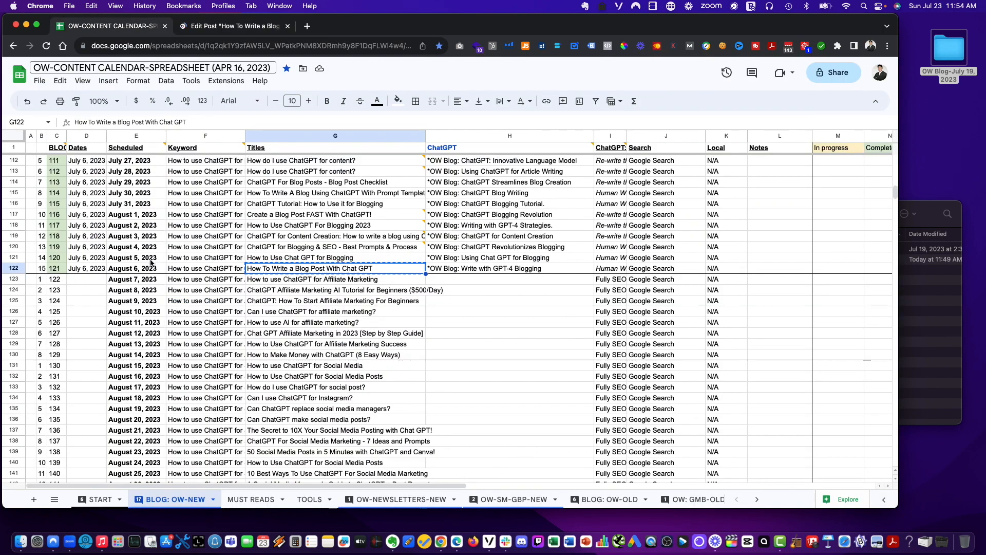
# Set the WordPress post's publish date to Jul 6, 2023 at 06:00 and save the draft.
pyautogui.click(105, 26)
pyautogui.click(276, 29)
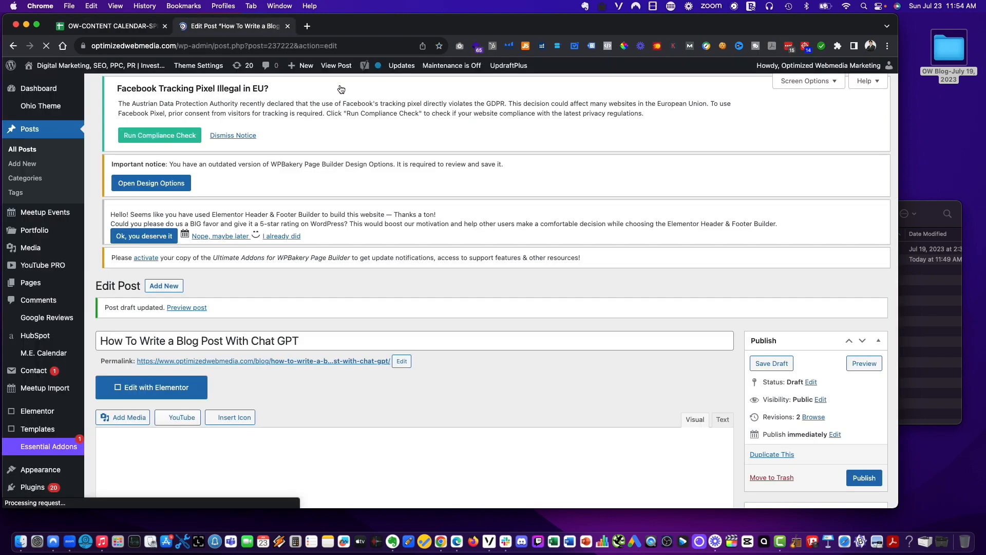
pyautogui.scroll(-10, 815, 188)
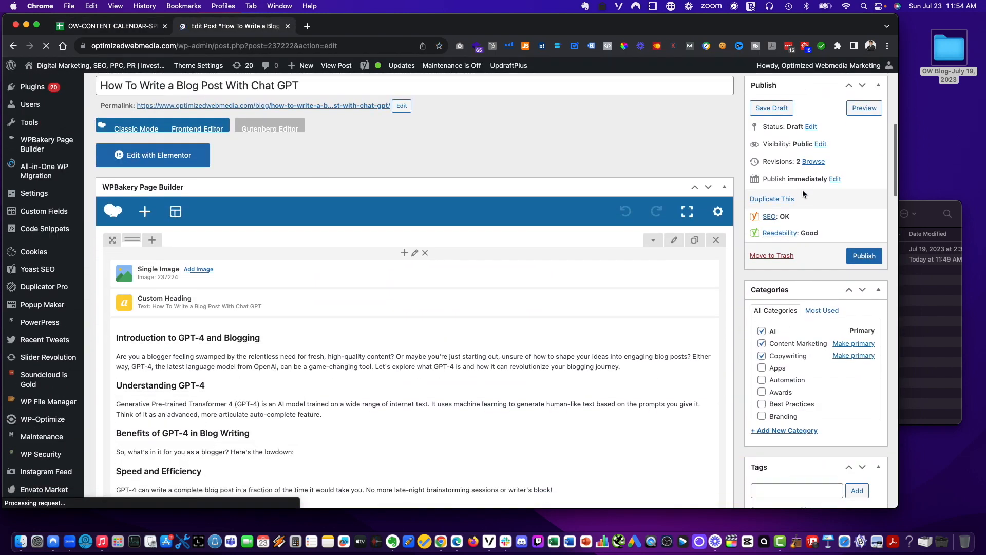
pyautogui.click(835, 178)
pyautogui.click(773, 195)
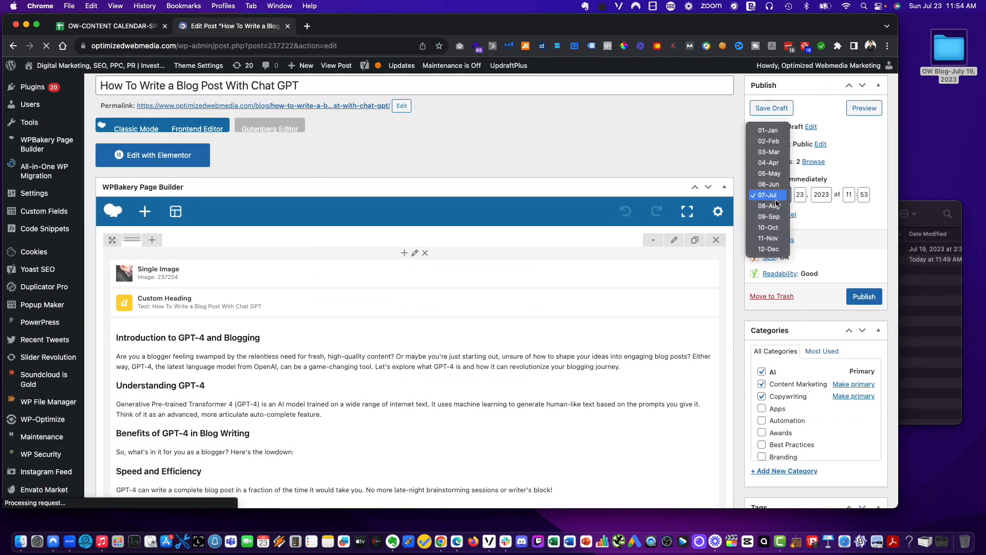
pyautogui.click(805, 198)
pyautogui.doubleClick(805, 199)
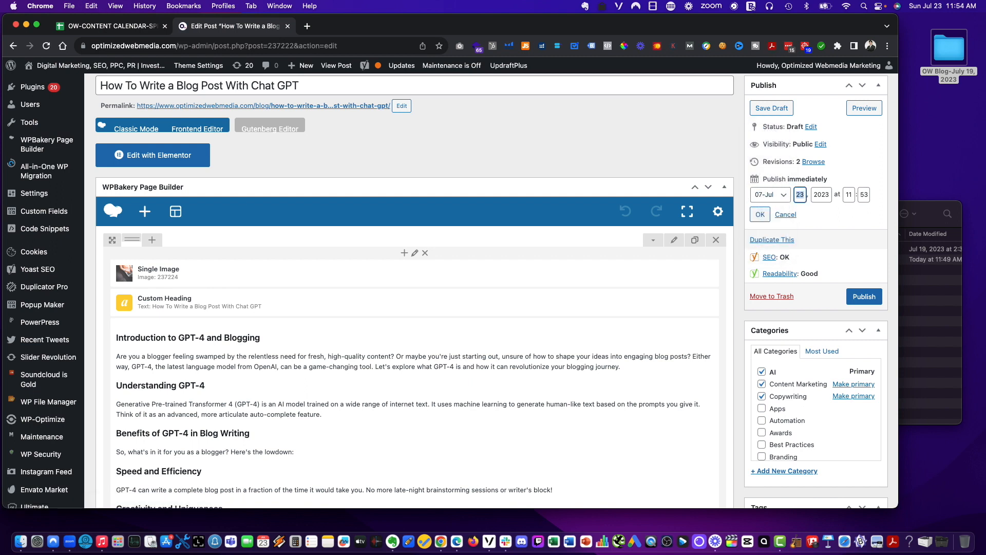
pyautogui.write('6')
pyautogui.press('Tab')
pyautogui.press('Tab')
pyautogui.write('6')
pyautogui.press('Tab')
pyautogui.write('00')
pyautogui.click(759, 213)
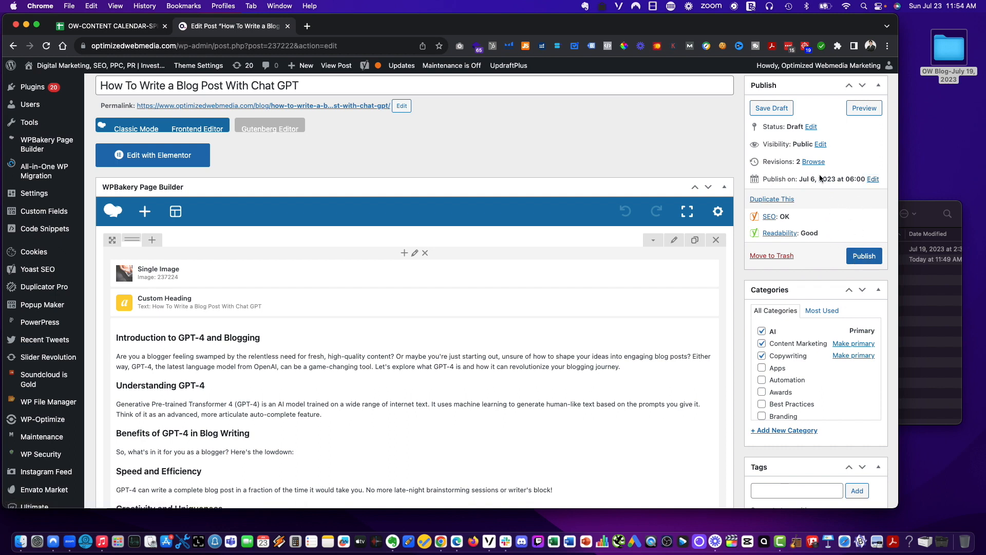
pyautogui.click(775, 109)
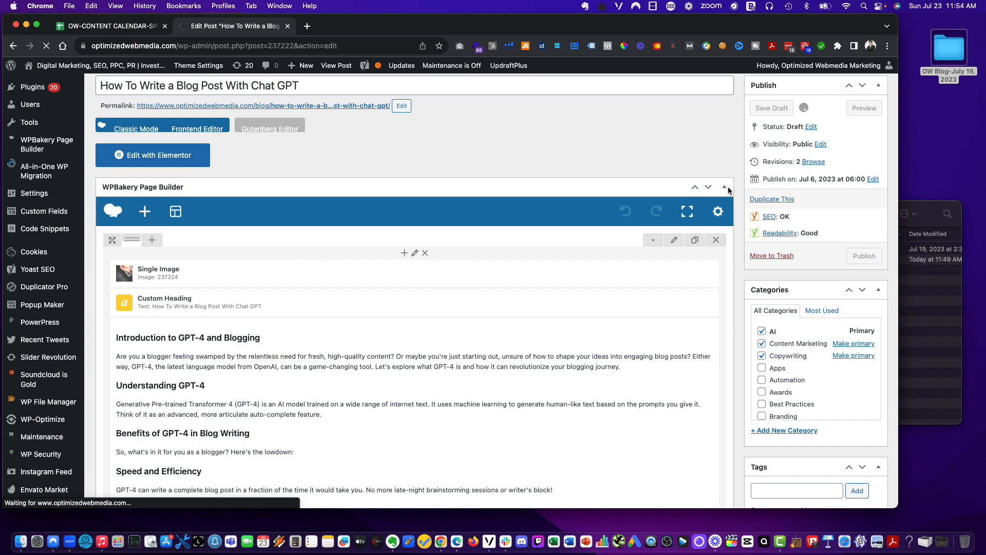
# Switch to Finder, move "ChatGPT for Blogging & SEO - Best Prompts & Process.jpg" into the DONE folder and close the window.
pyautogui.click(913, 201)
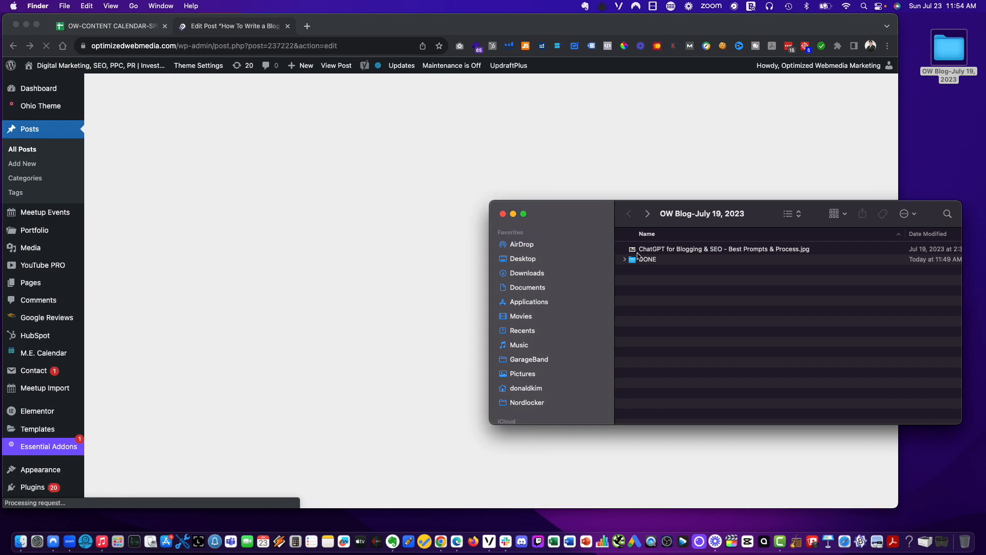
pyautogui.click(639, 259)
pyautogui.write('DONE')
pyautogui.press('Return')
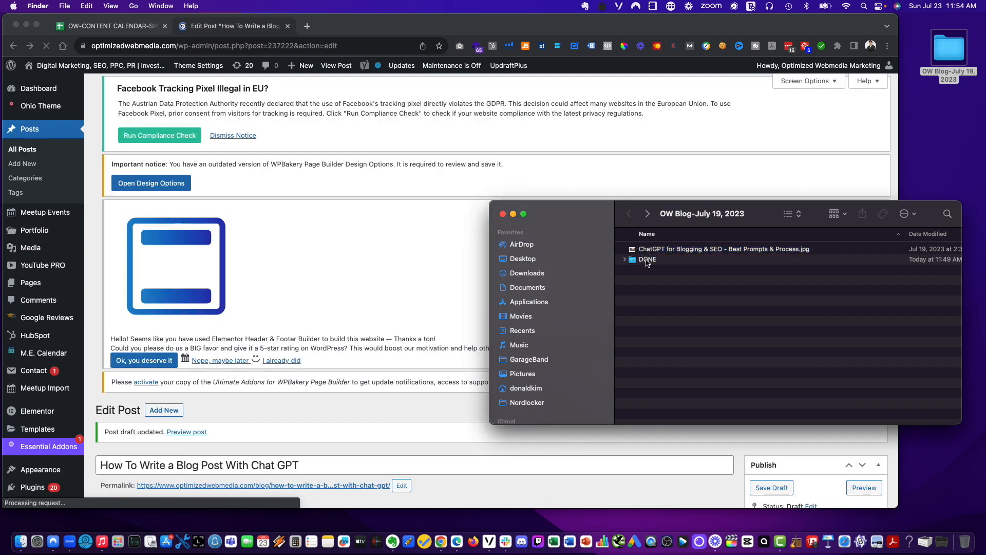
pyautogui.moveTo(646, 250); pyautogui.dragTo(646, 262)
pyautogui.click(503, 214)
# Try to change the month of the WordPress post's publish date and apply it.
pyautogui.scroll(-3, 673, 274)
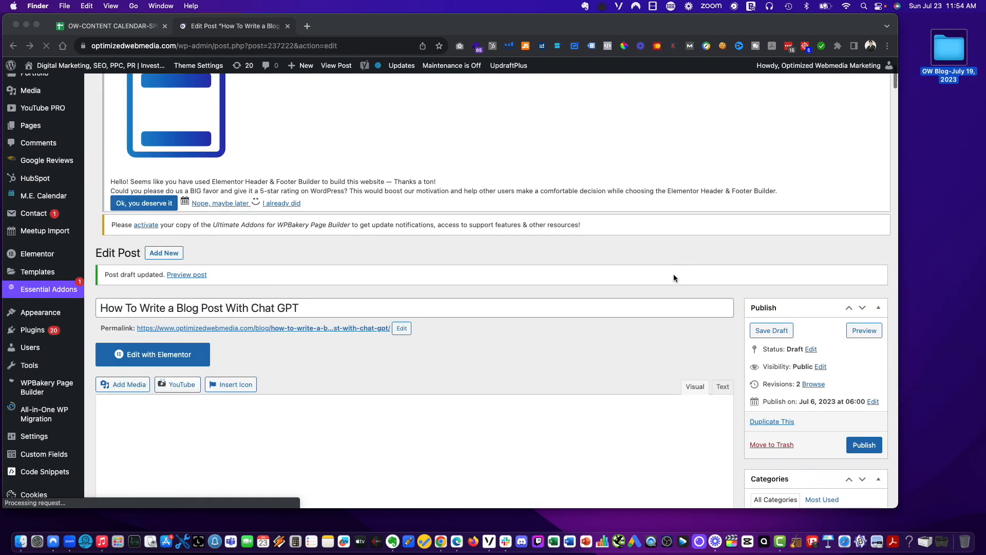
pyautogui.scroll(-3, 673, 275)
pyautogui.click(873, 269)
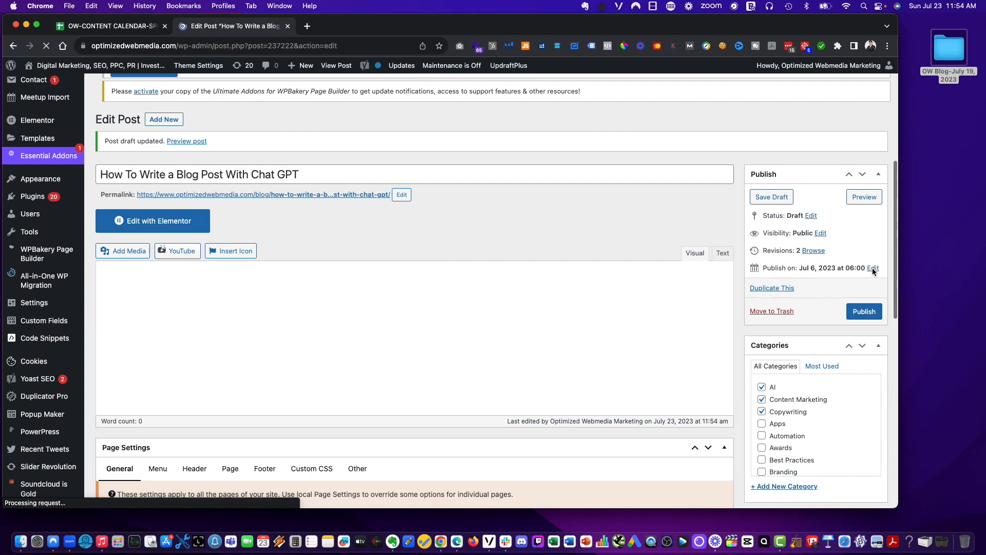
pyautogui.click(873, 266)
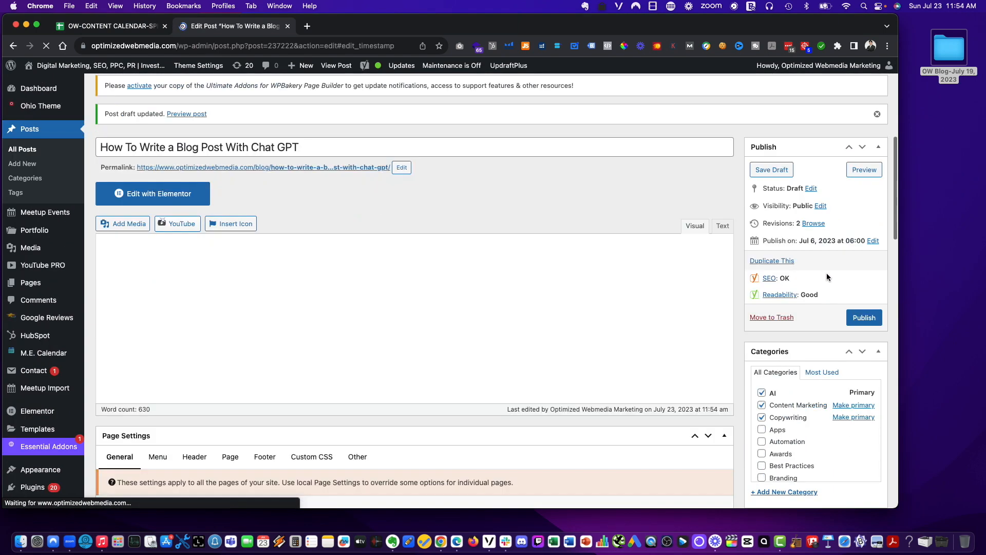
pyautogui.click(873, 227)
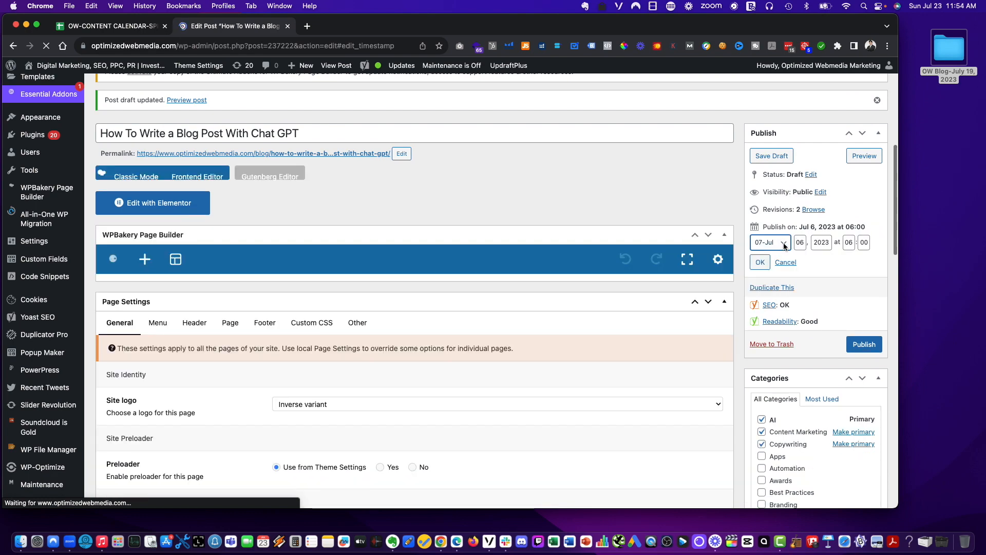
pyautogui.click(784, 246)
pyautogui.click(783, 249)
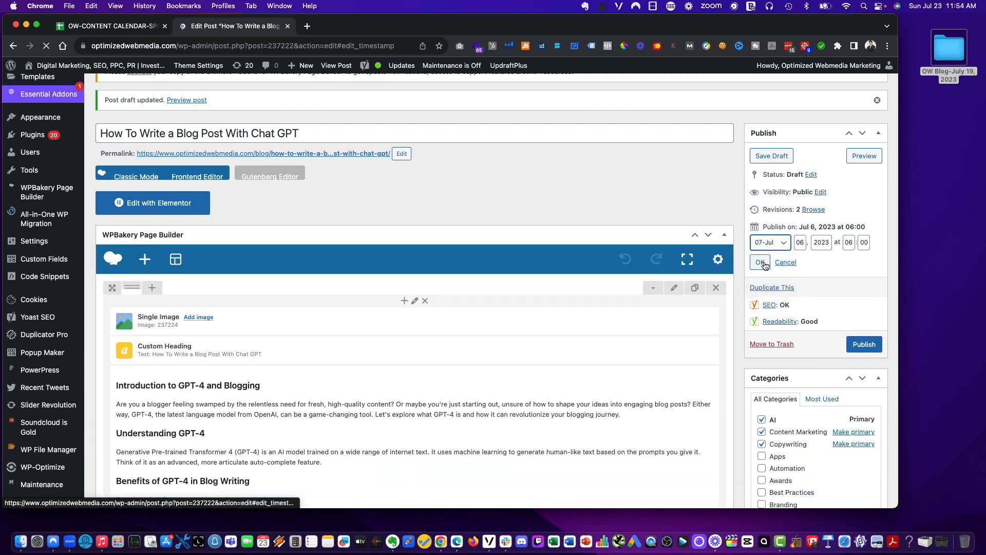
pyautogui.click(764, 262)
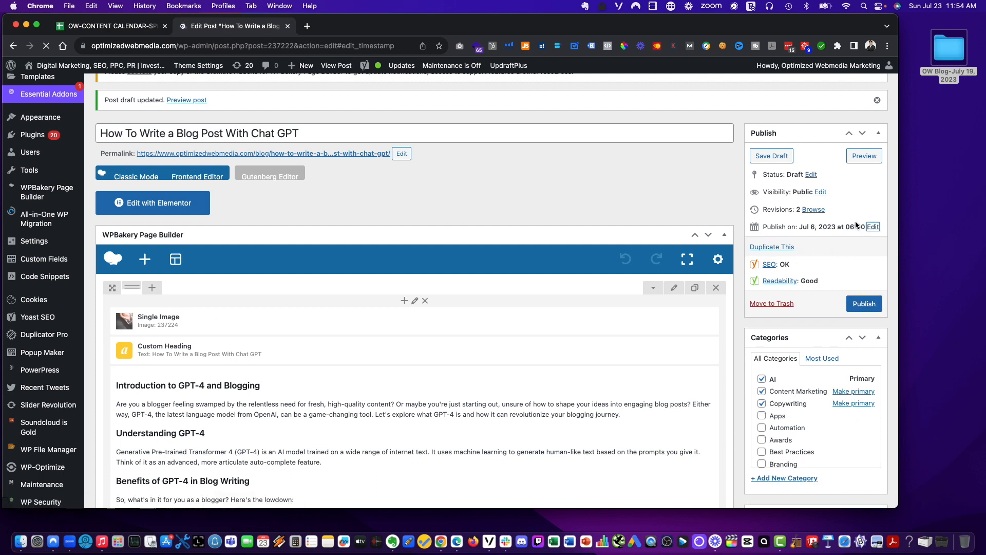
# Set the publish month to August and schedule the post for Aug 6, 2023 at 06:00.
pyautogui.click(872, 229)
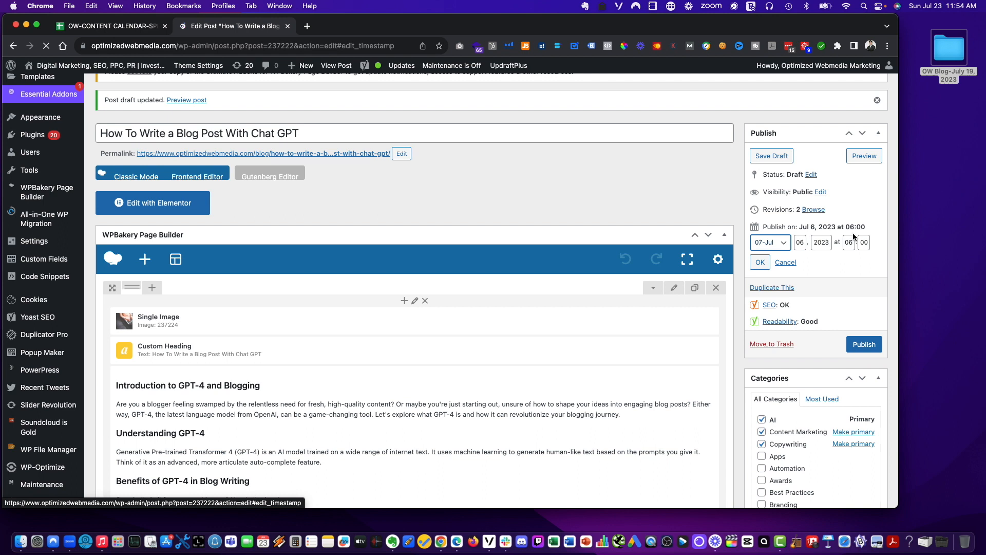
pyautogui.click(783, 246)
pyautogui.click(772, 255)
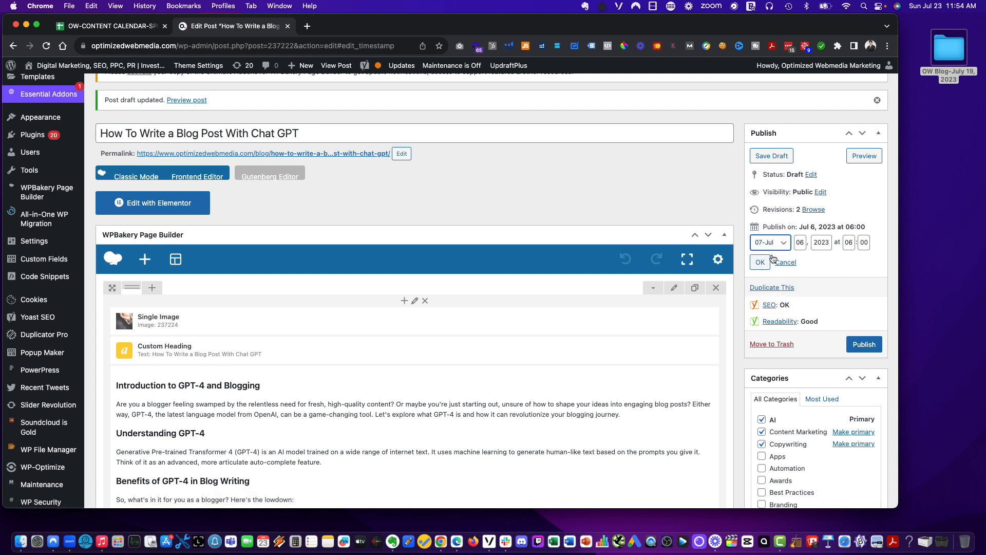
pyautogui.click(770, 242)
pyautogui.click(768, 252)
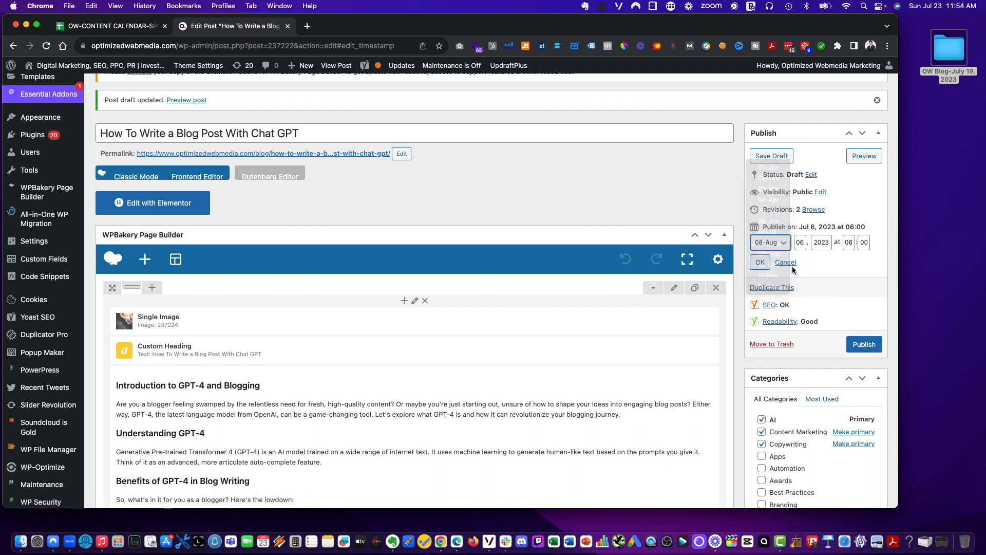
pyautogui.click(759, 263)
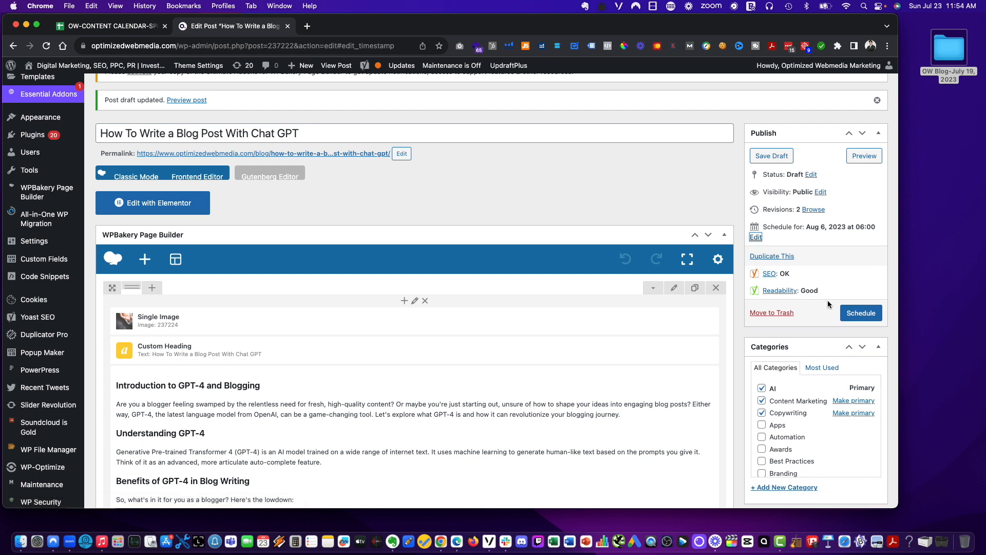
pyautogui.click(855, 314)
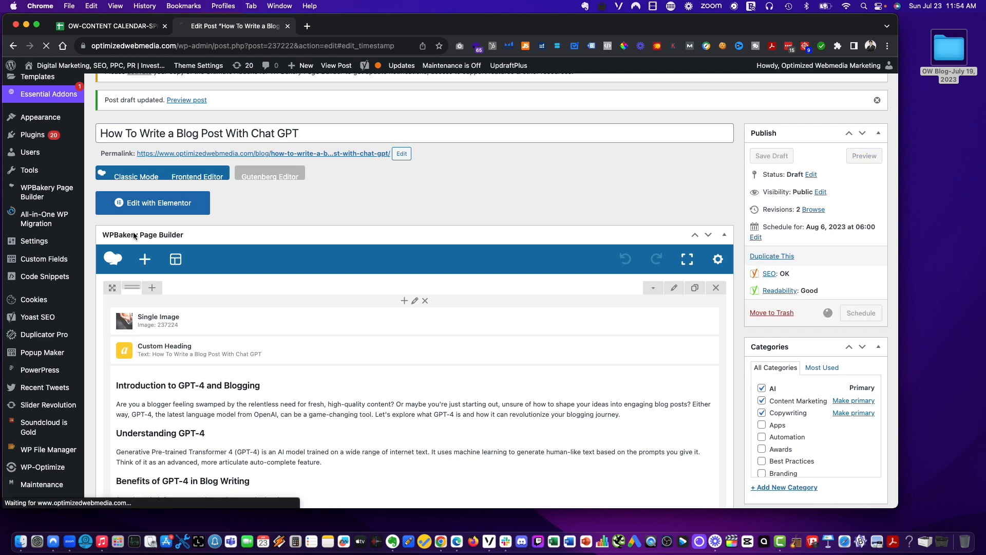
# Open the list of all WordPress posts and review the titles and scheduled dates of the ChatGPT blog posts.
pyautogui.scroll(5, 76, 226)
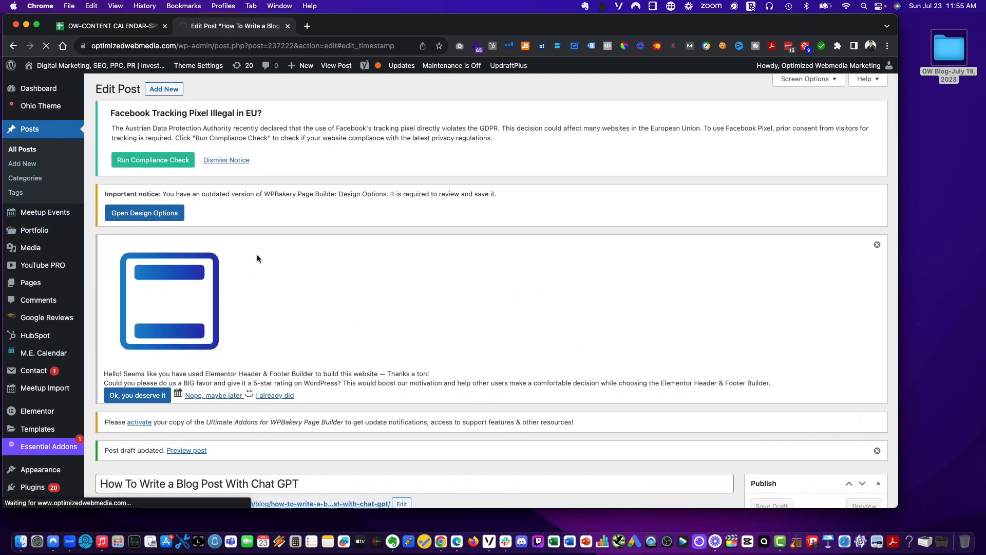
pyautogui.scroll(-5, 256, 255)
pyautogui.scroll(-1, 258, 259)
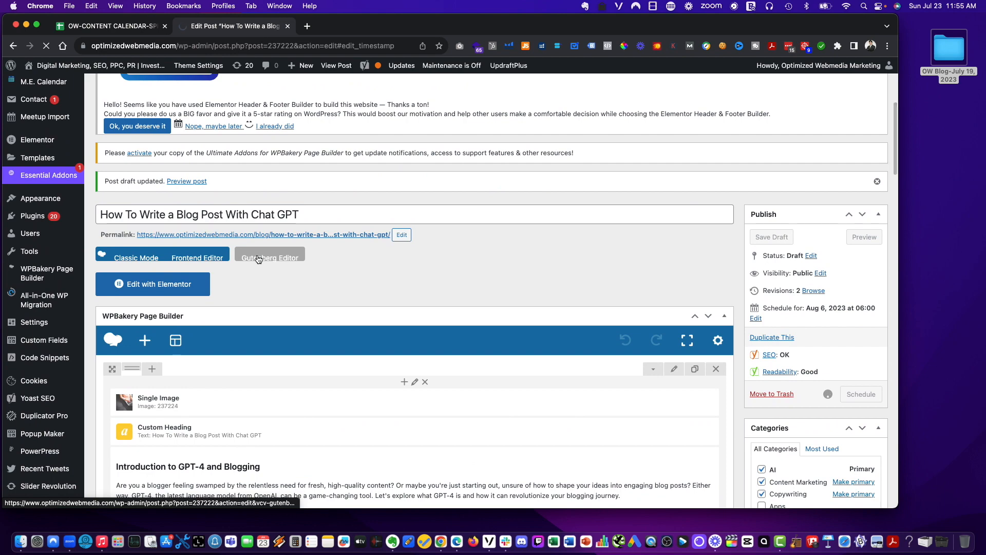
pyautogui.click(258, 259)
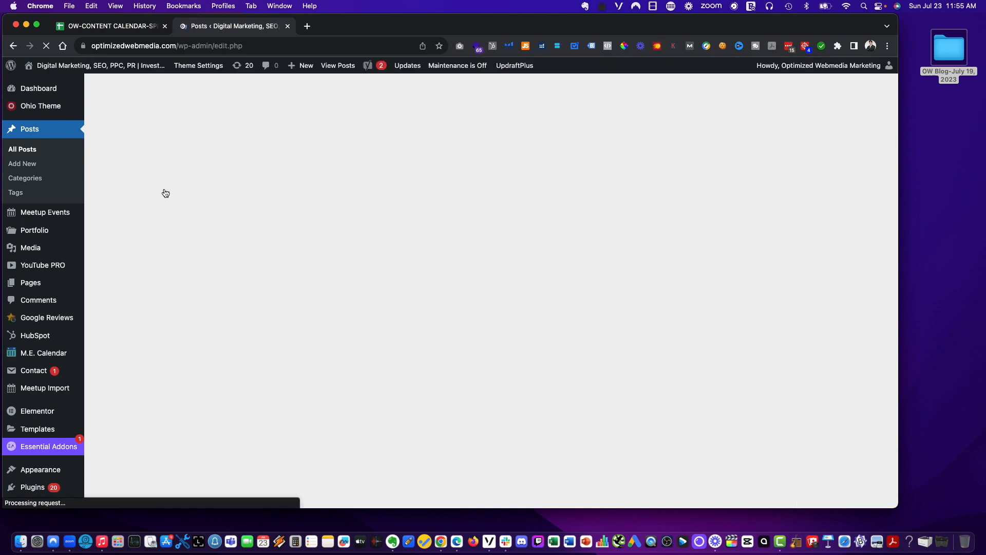
pyautogui.scroll(-3, 375, 176)
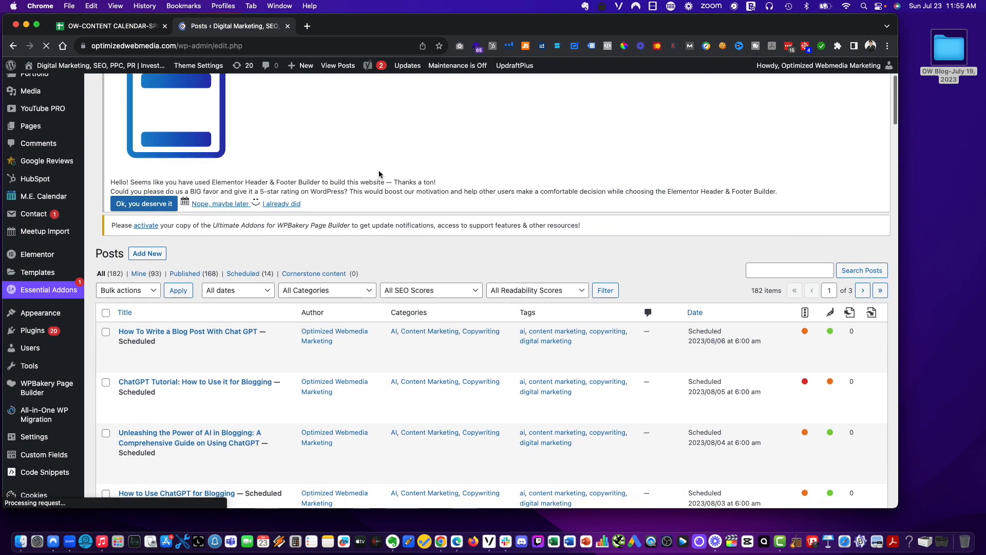
pyautogui.scroll(-3, 379, 175)
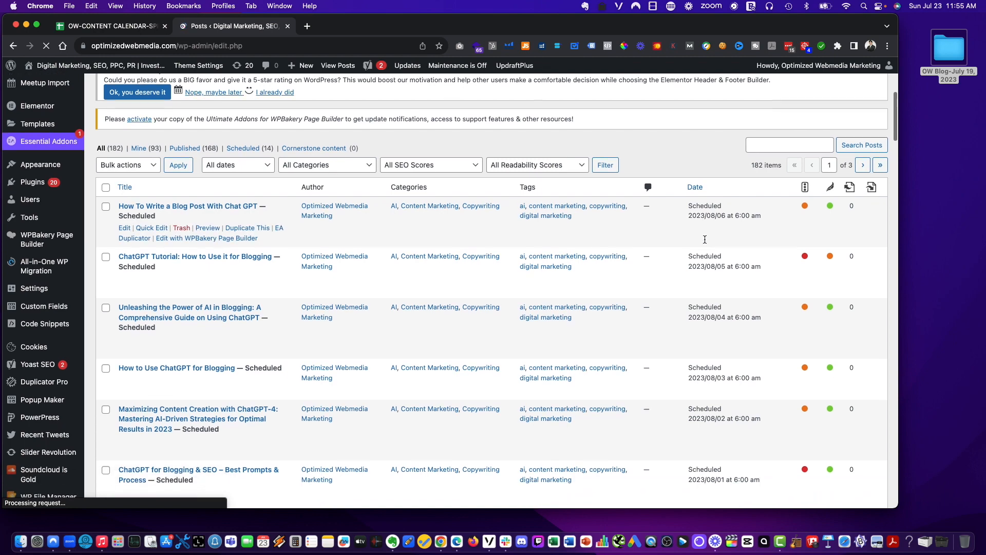
pyautogui.scroll(-3, 704, 238)
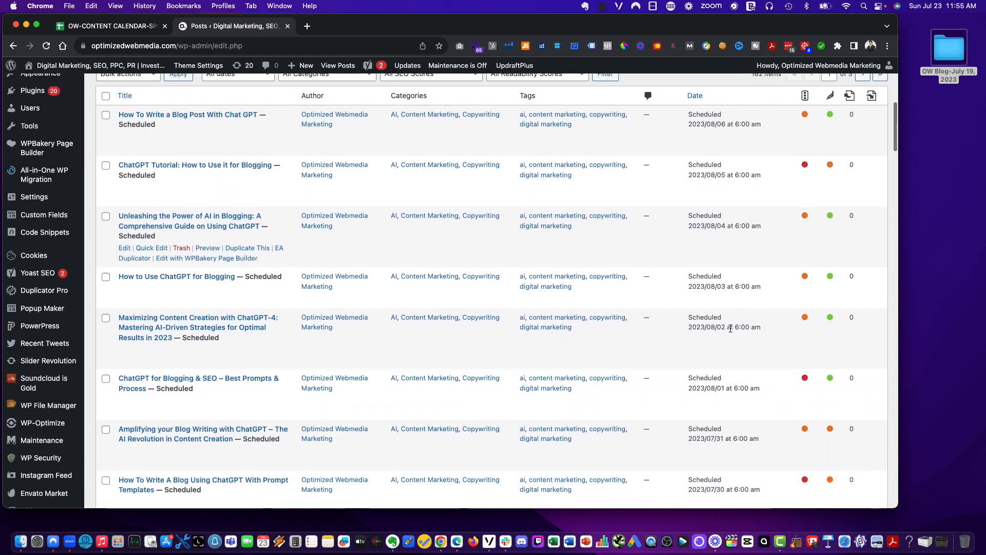
pyautogui.scroll(-3, 732, 333)
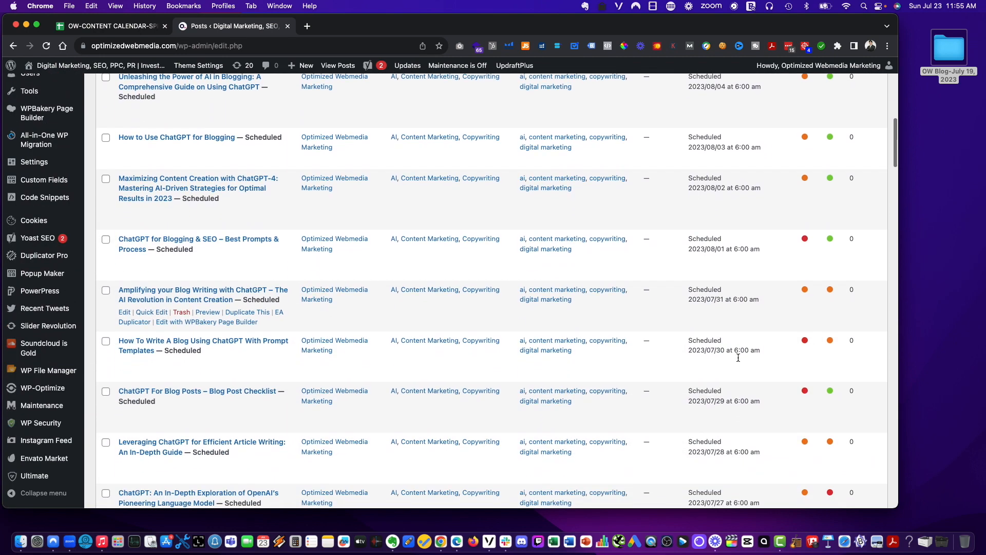
pyautogui.scroll(-3, 738, 356)
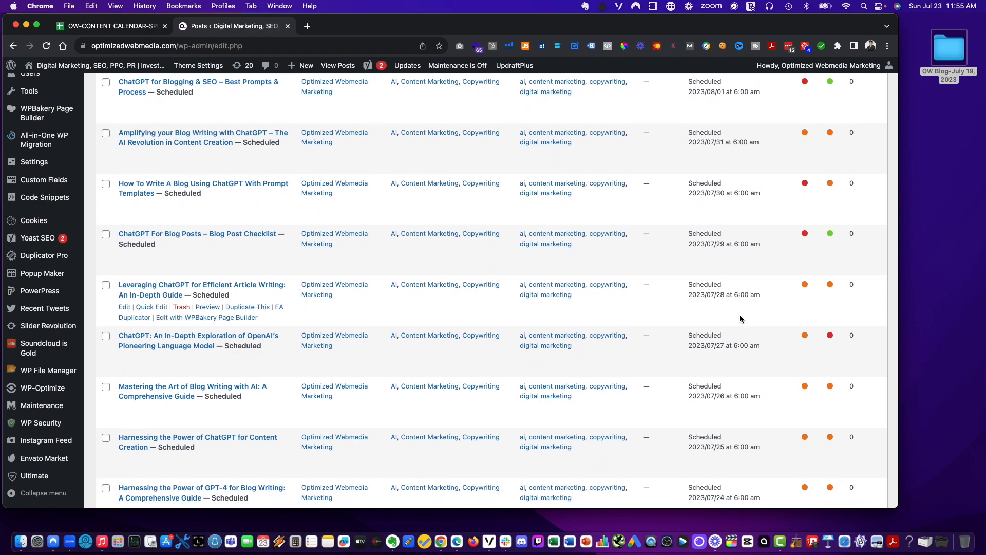
pyautogui.scroll(-7, 740, 318)
pyautogui.scroll(20, 740, 318)
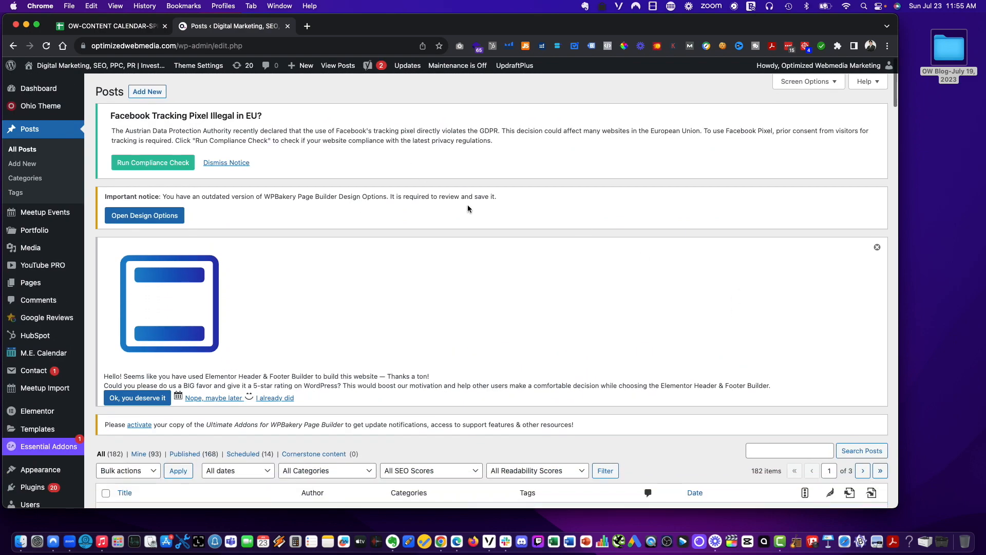
pyautogui.scroll(-5, 467, 208)
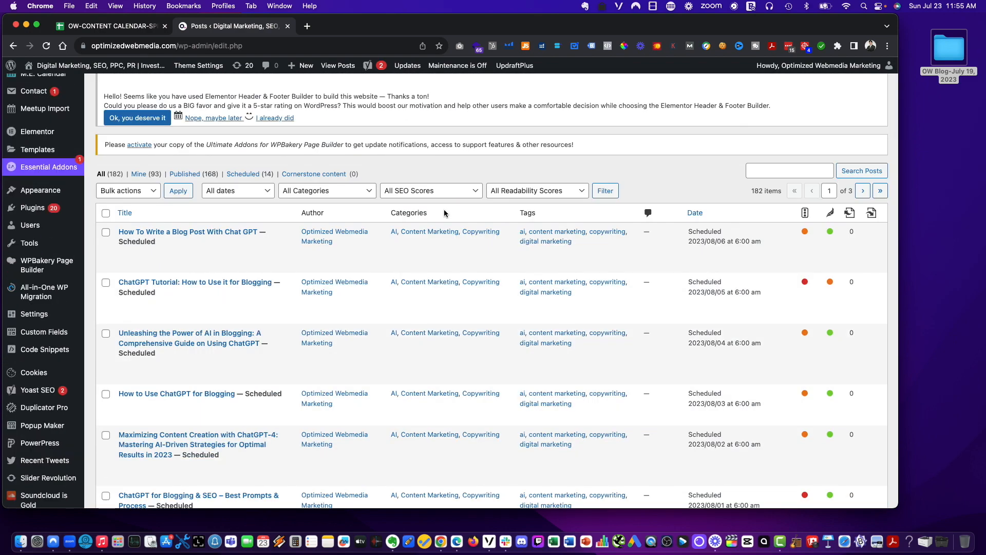
pyautogui.scroll(5, 482, 196)
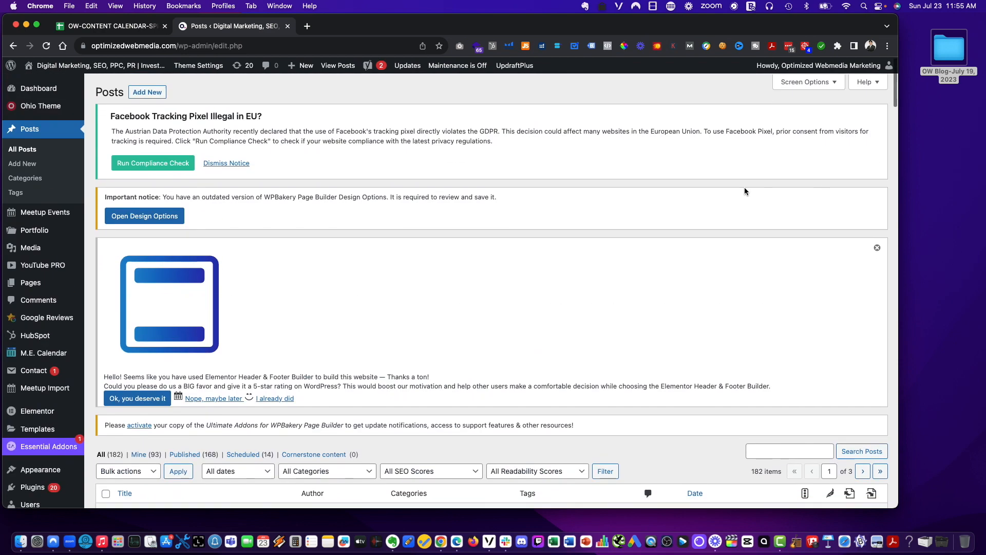
# Switch to the content calendar spreadsheet and select the empty ChatGPT cell in the August 7, 2023 row.
pyautogui.moveTo(850, 72)
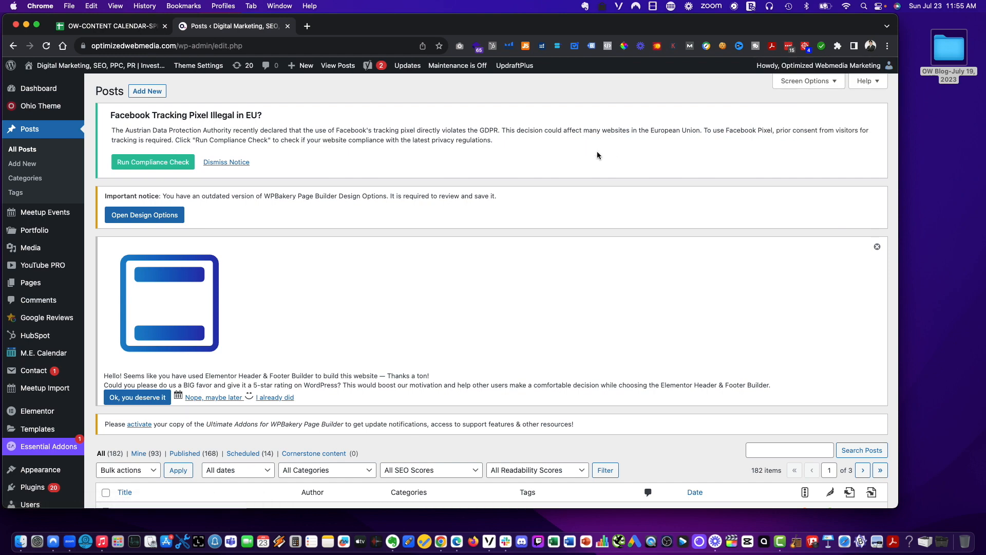
pyautogui.click(135, 28)
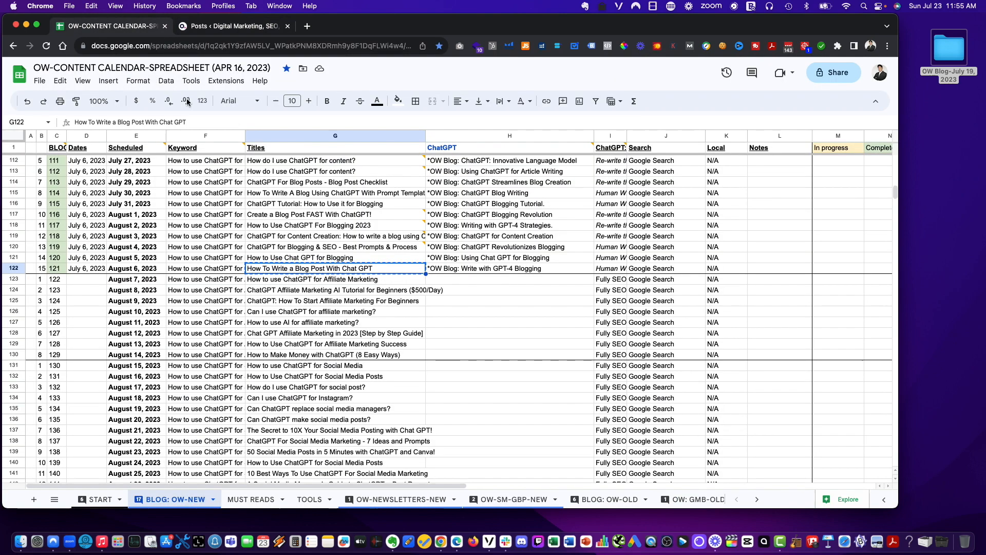
pyautogui.click(494, 277)
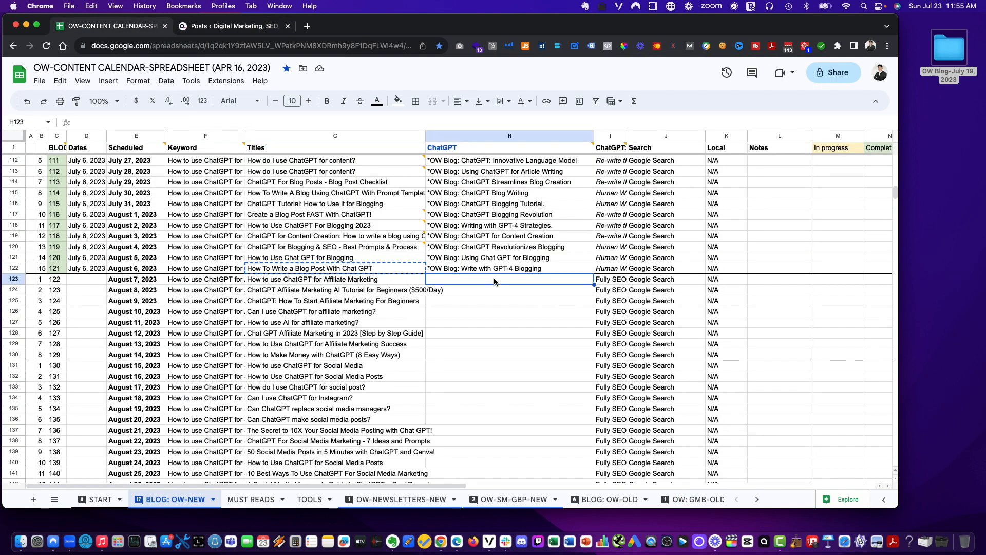